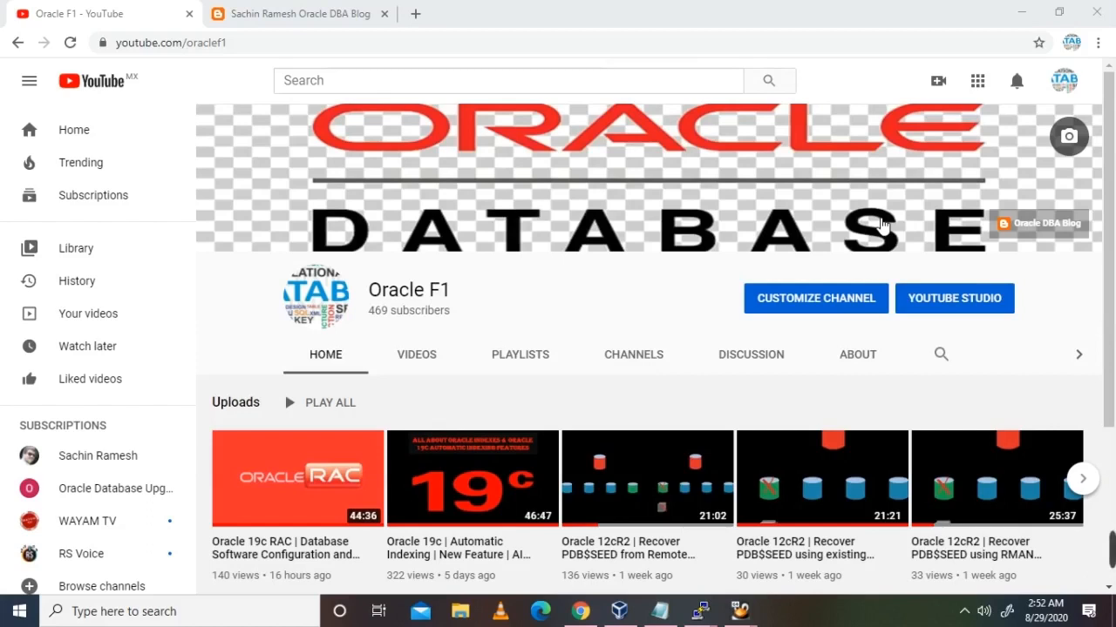
Step: Switch from YouTube to the 19c RAC configurtions.txt notes in Notepad
left_click(660, 611)
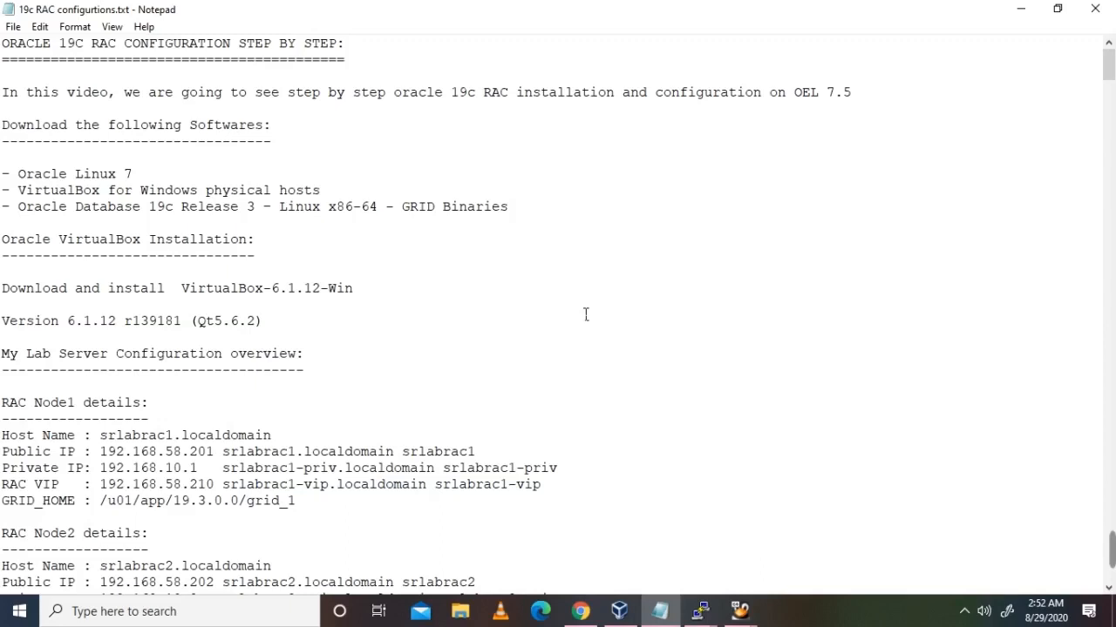
left_click(619, 611)
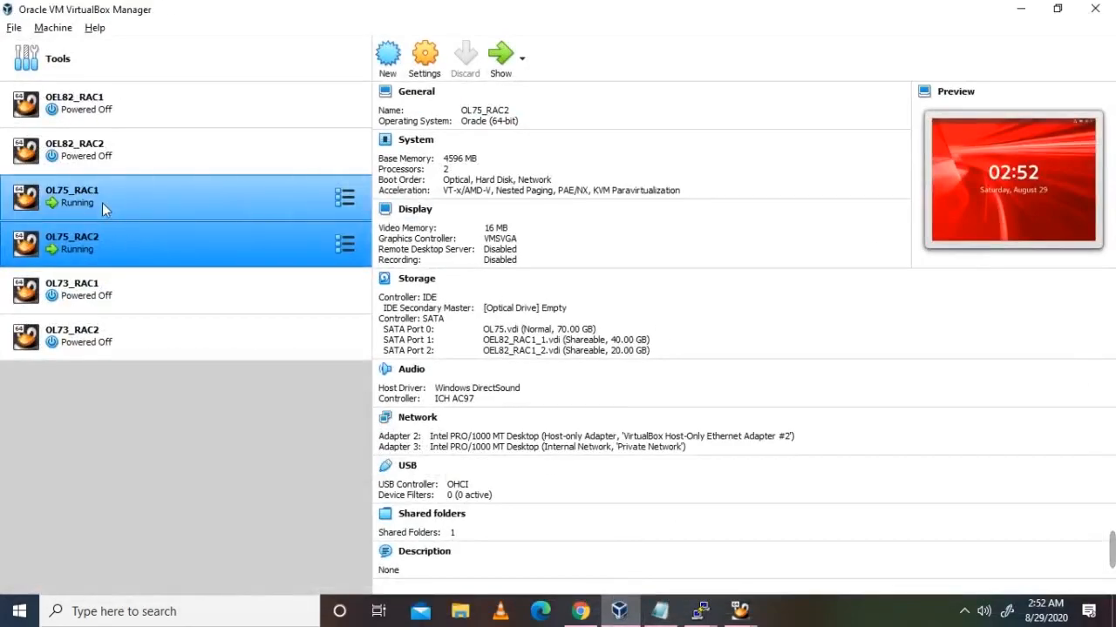
left_click(115, 200, "ctrl")
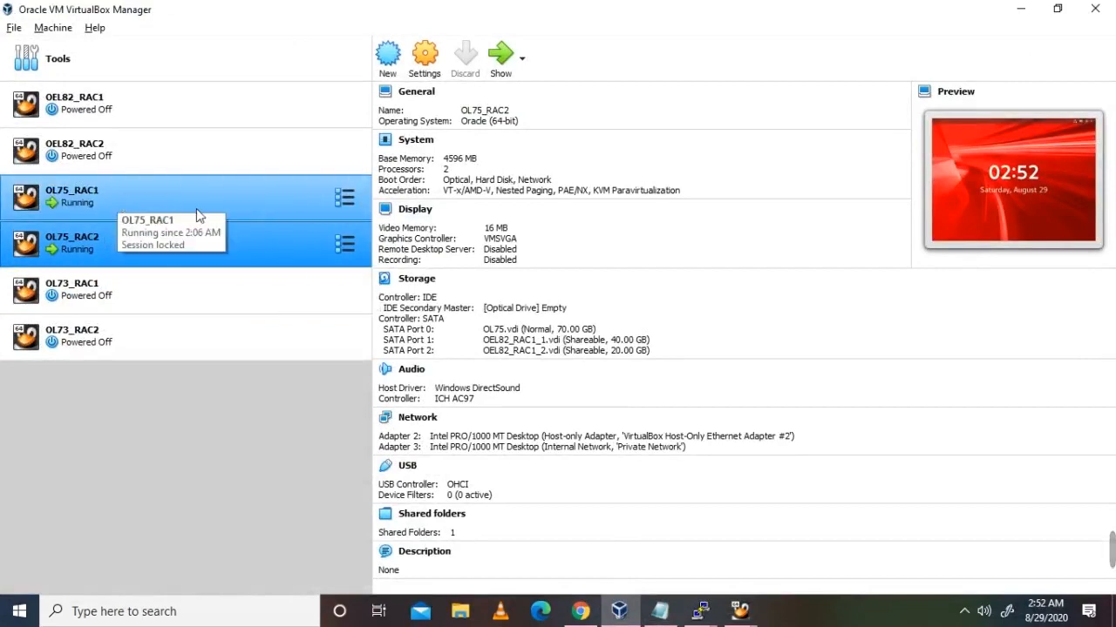
left_click(96, 202, "ctrl")
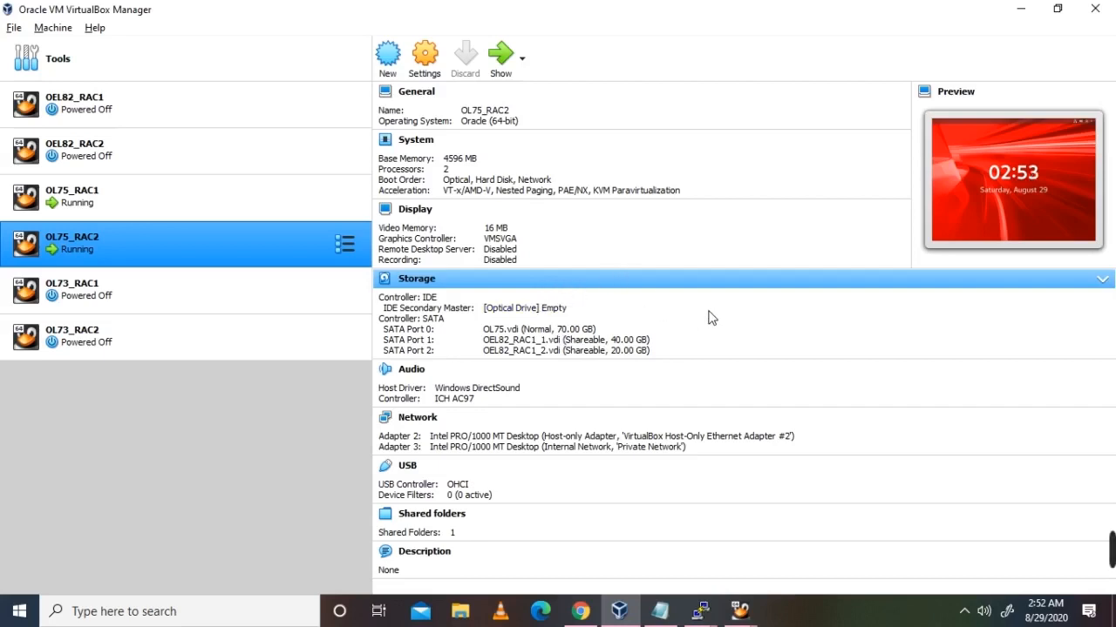
left_click(660, 611)
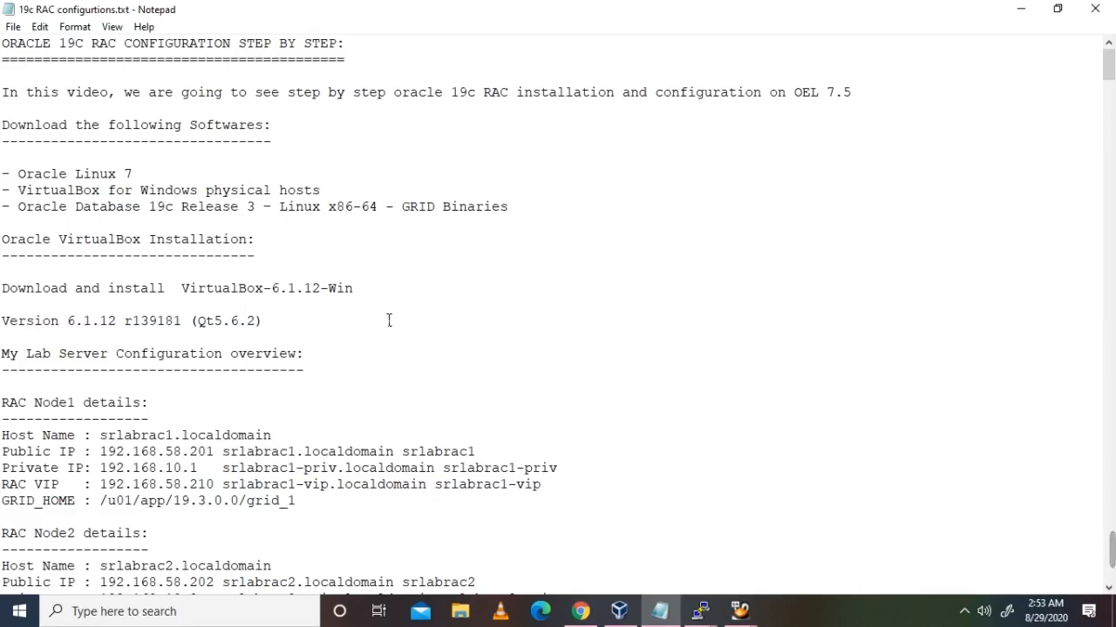
left_click(619, 610)
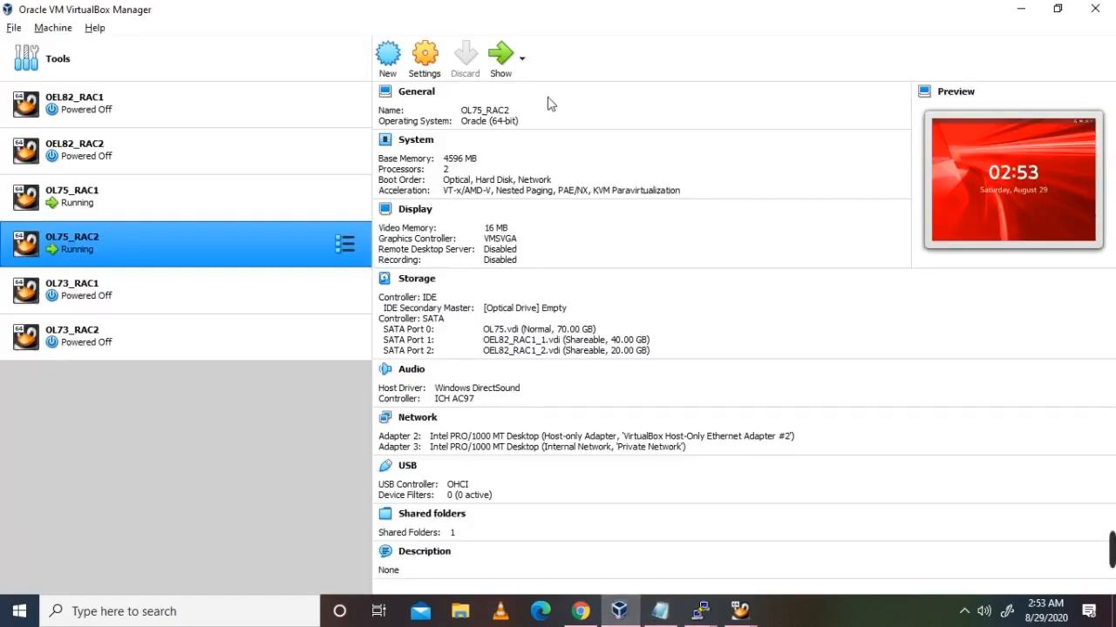
left_click(97, 29)
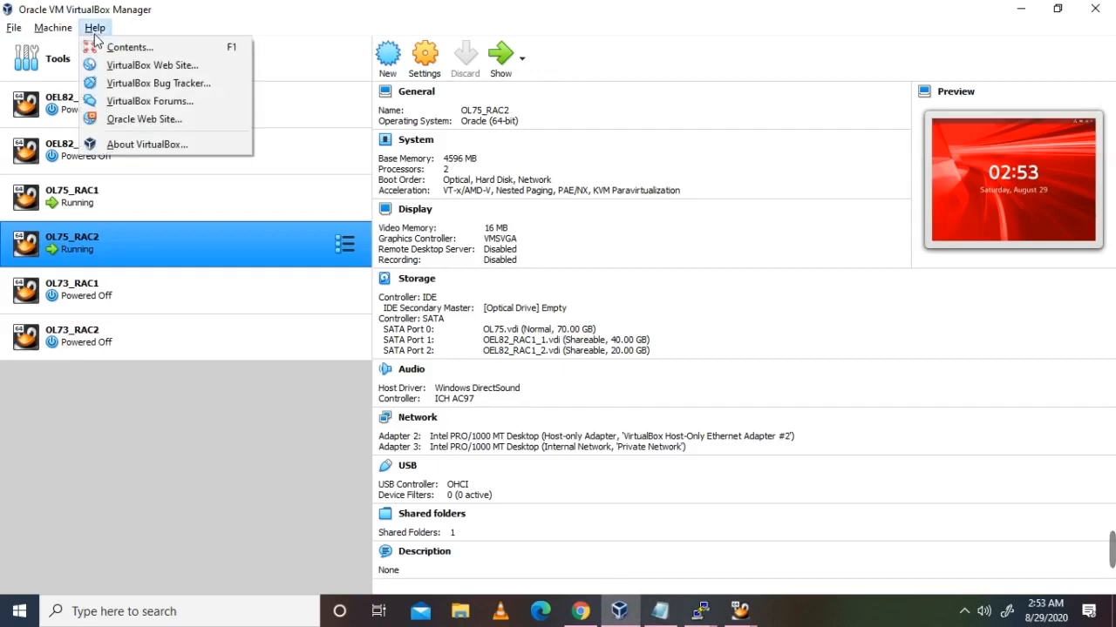
left_click(146, 147)
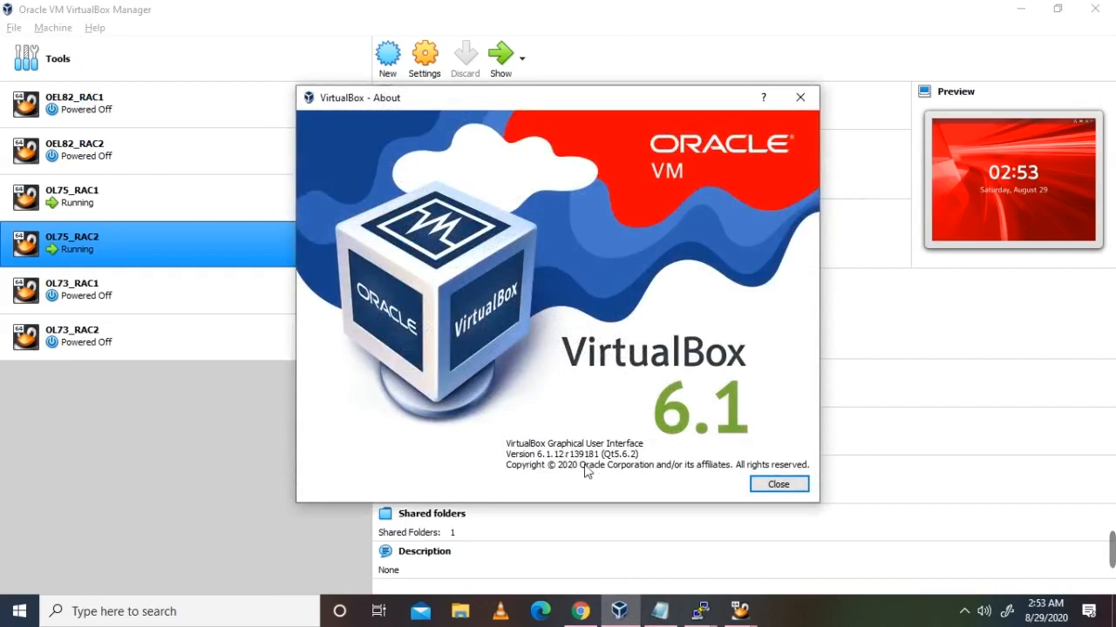
left_click(779, 485)
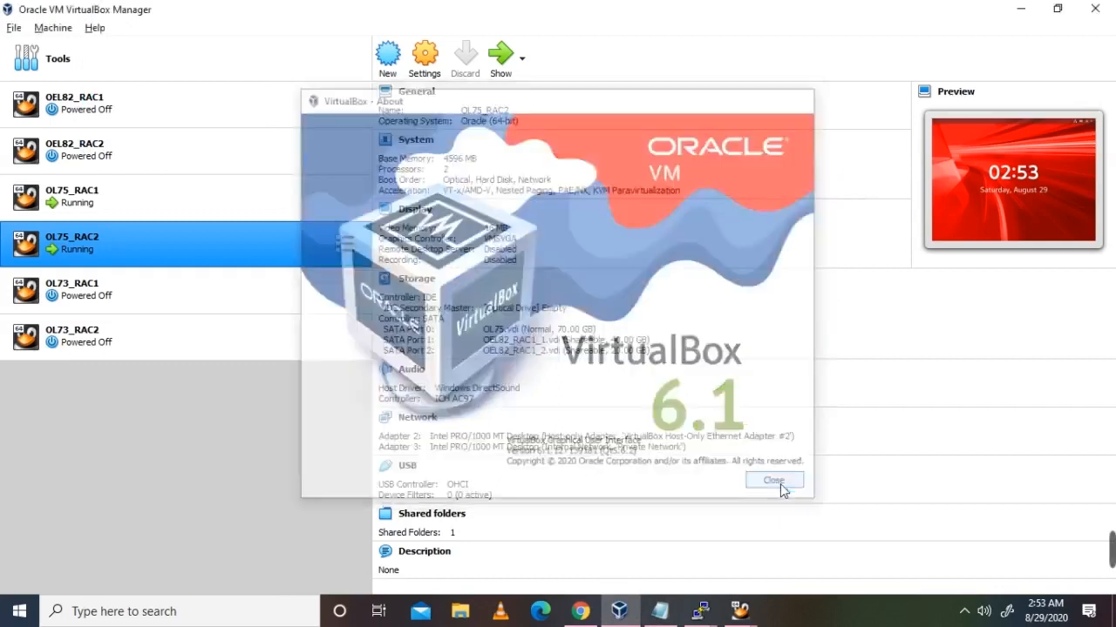
left_click(660, 611)
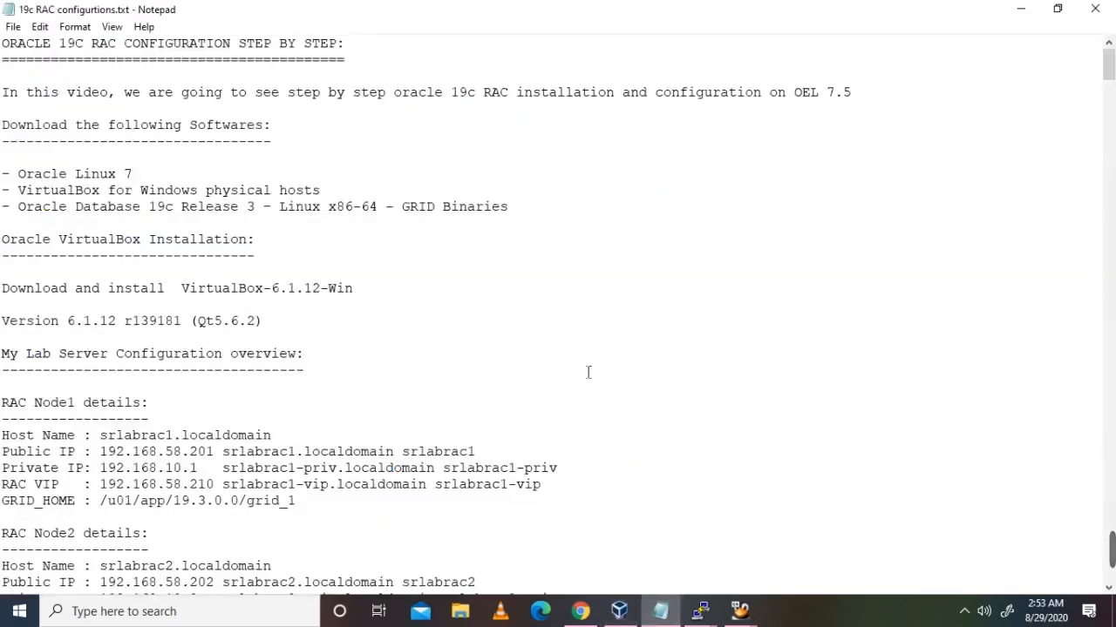
scroll(460, 389, "down", 6)
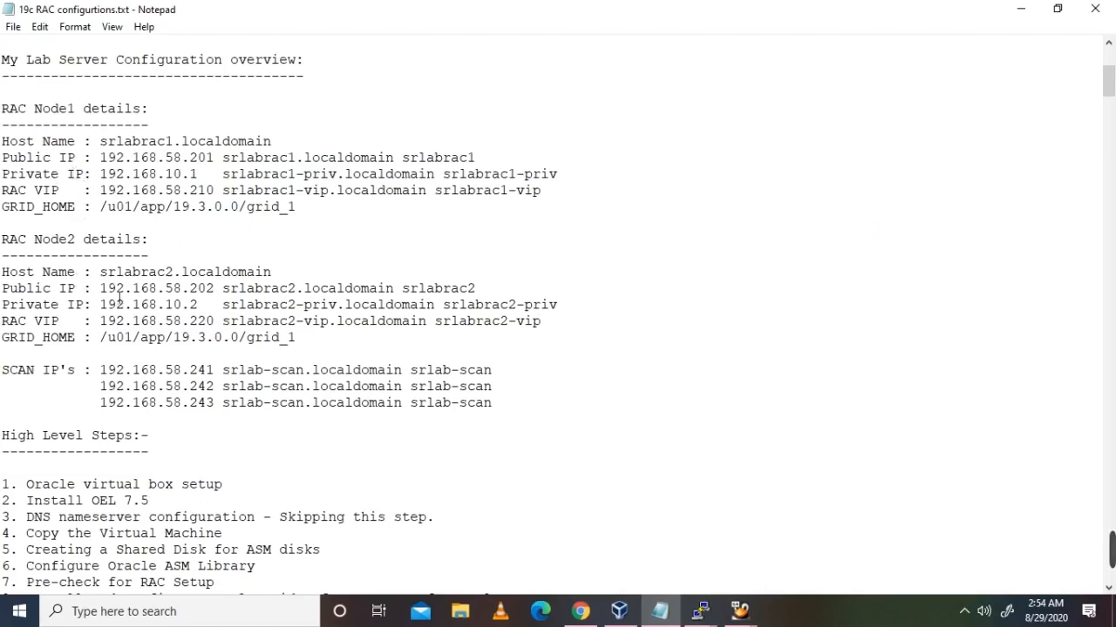
left_click_drag(295, 338, 4, 108)
left_click(109, 174)
left_click_drag(101, 210, 310, 216)
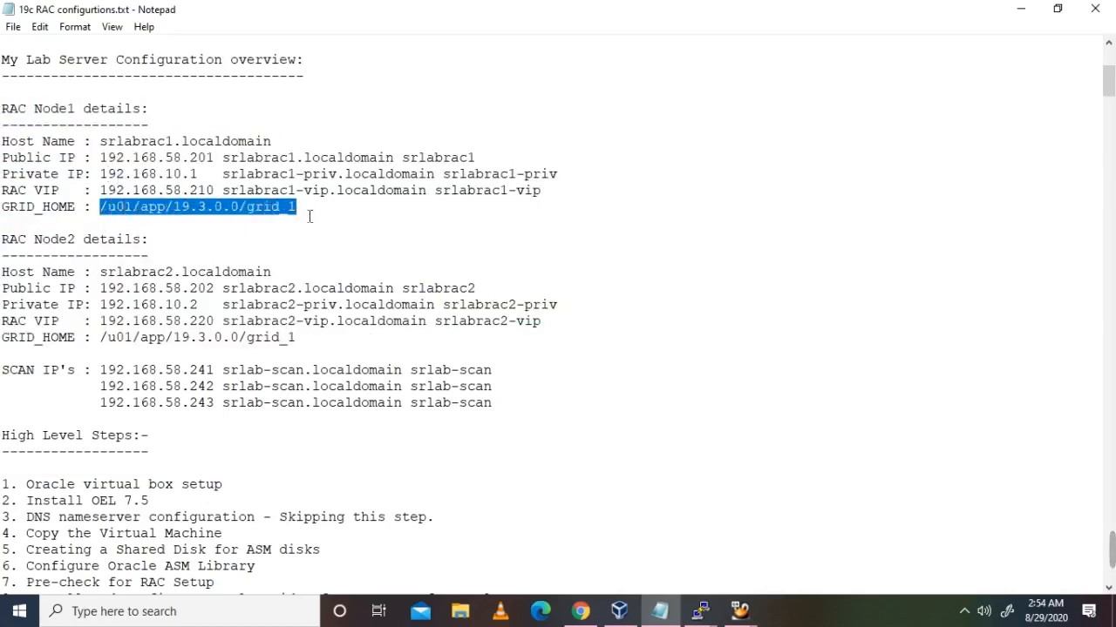
left_click(316, 309)
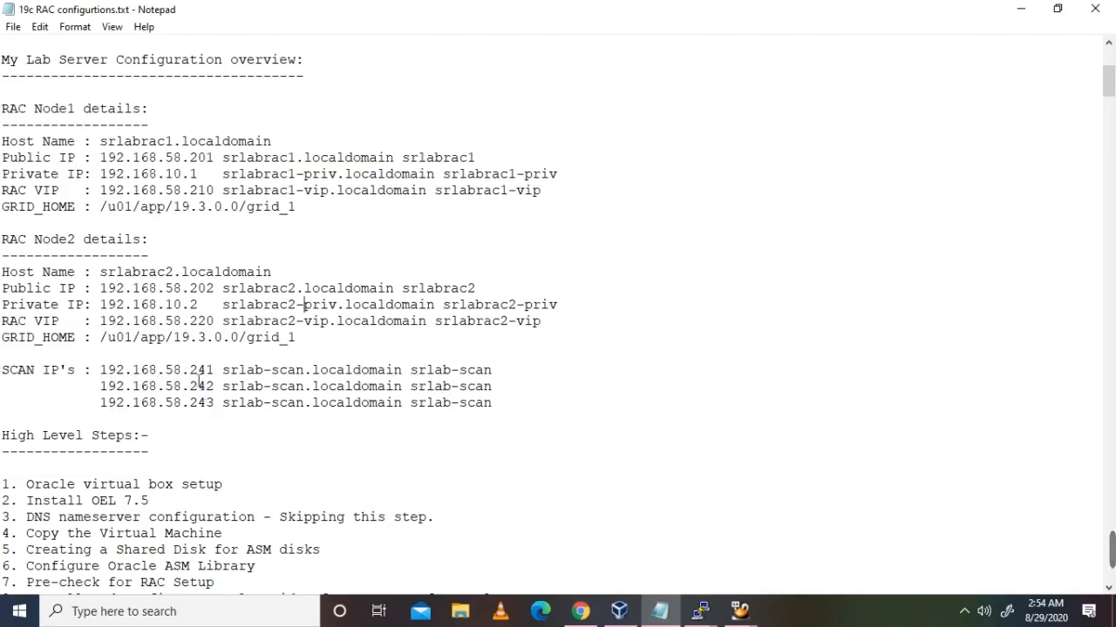
left_click_drag(94, 377, 511, 406)
left_click(516, 404)
scroll(214, 473, "down", 1)
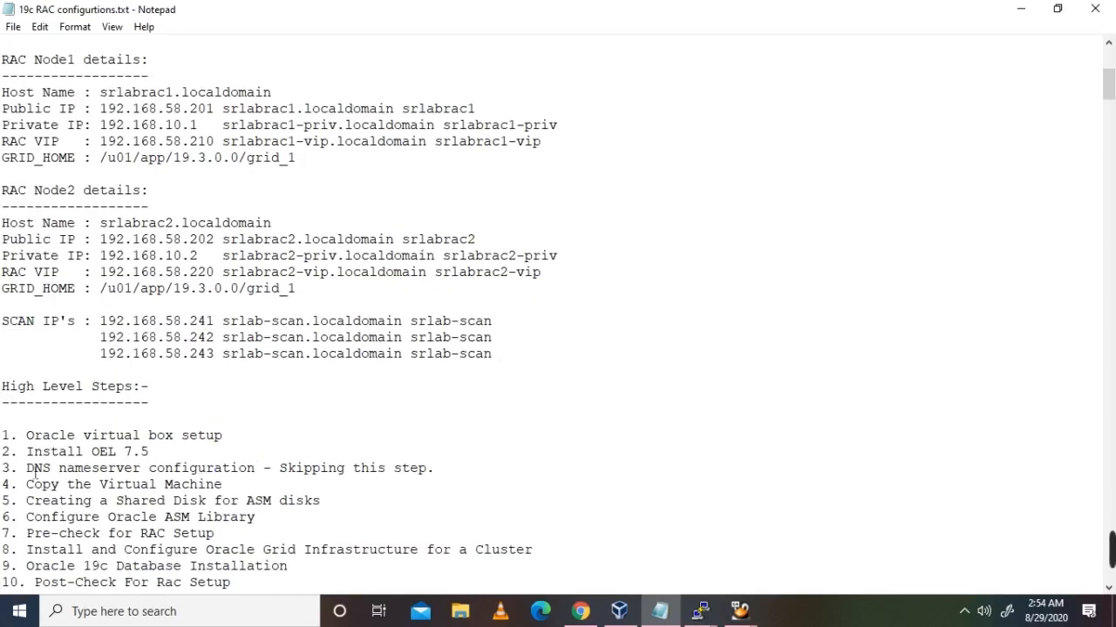
scroll(63, 443, "down", 2)
scroll(65, 443, "down", 3)
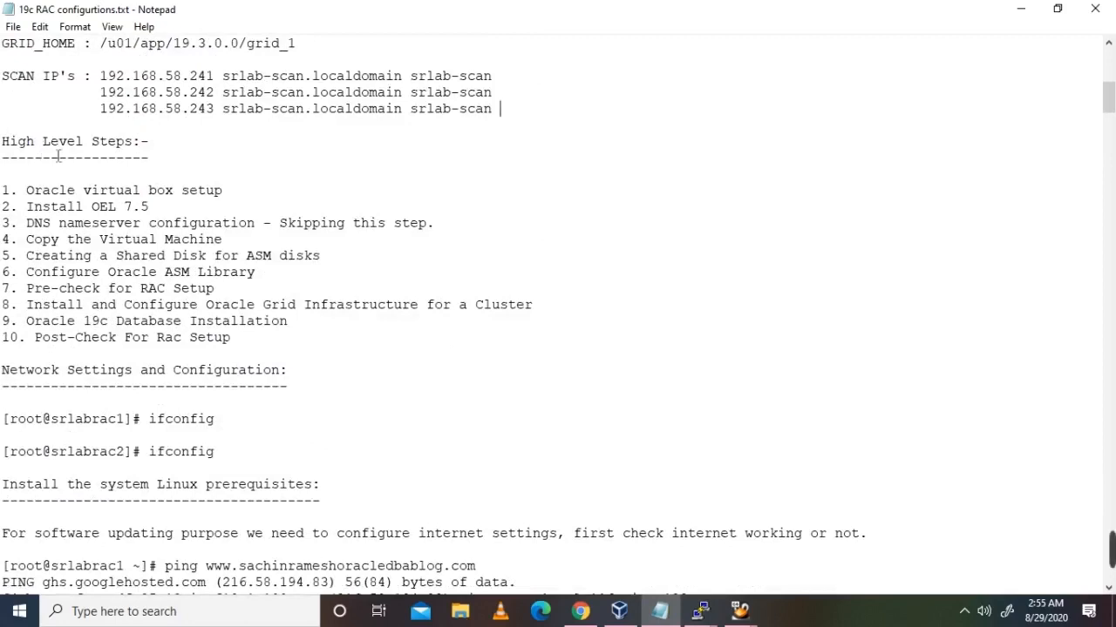
left_click_drag(18, 191, 197, 188)
left_click(289, 196)
left_click_drag(28, 209, 159, 218)
left_click(197, 214)
left_click(30, 227)
left_click_drag(38, 230, 267, 237)
left_click_drag(28, 225, 447, 229)
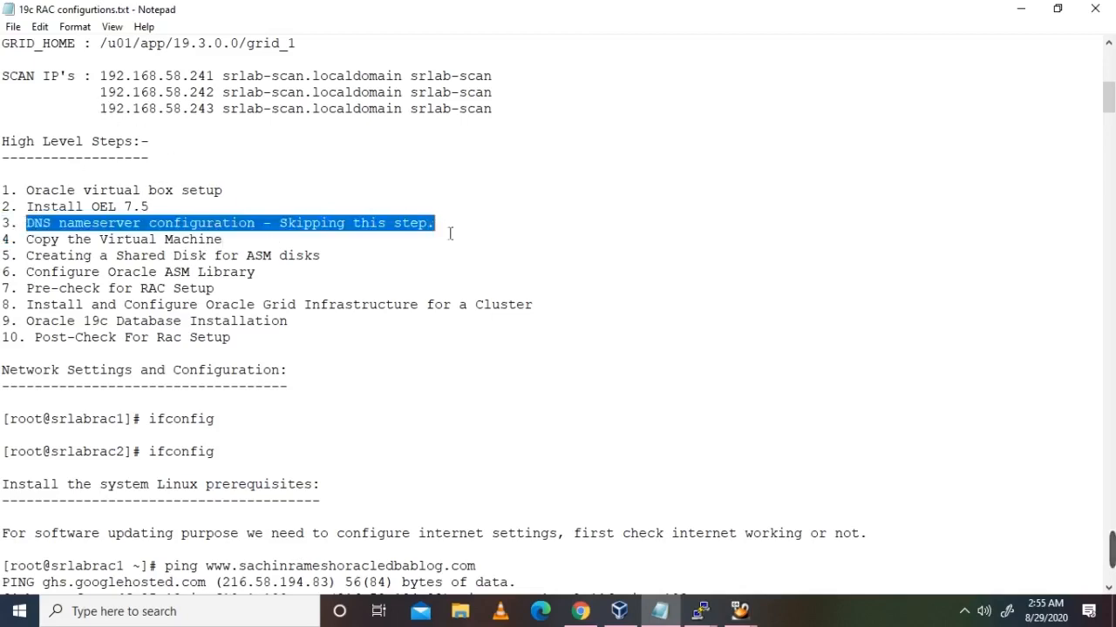
left_click(261, 262)
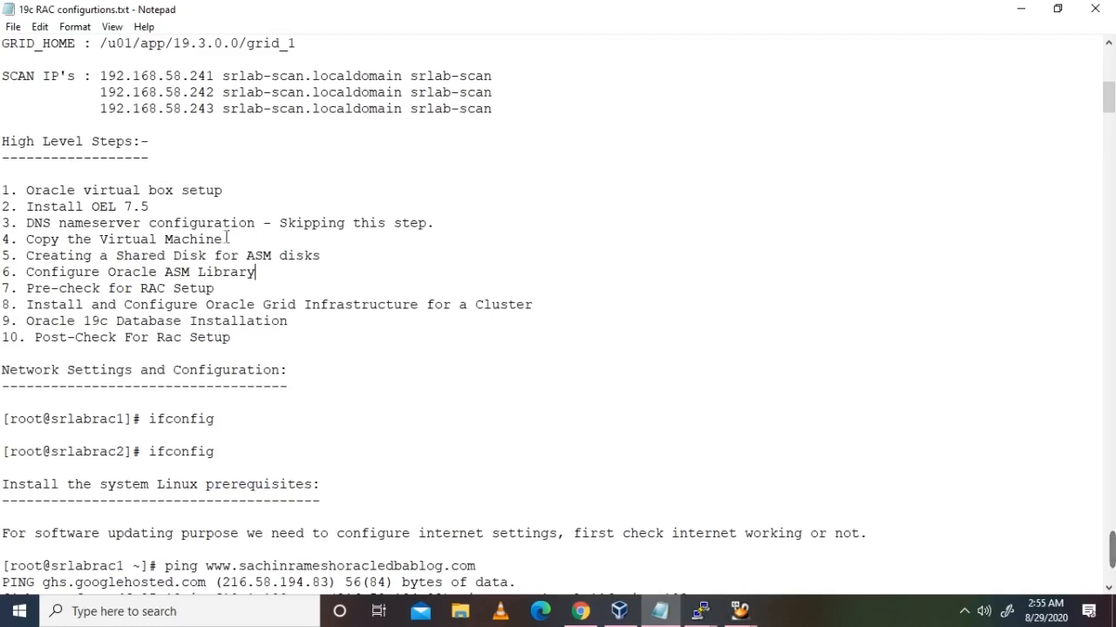
left_click(632, 615)
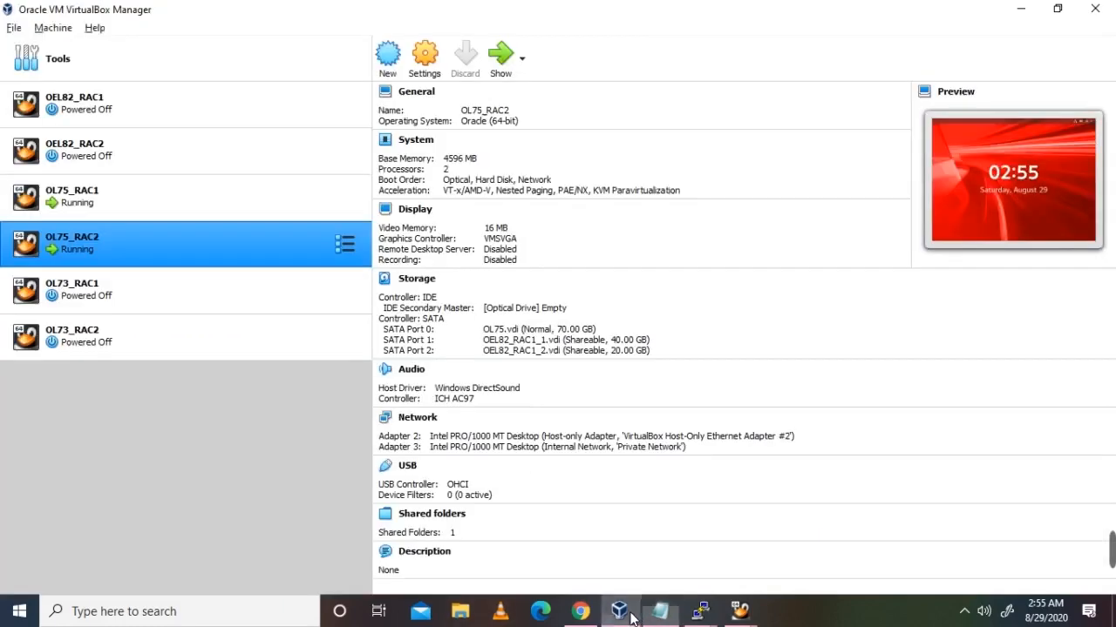
left_click(14, 27)
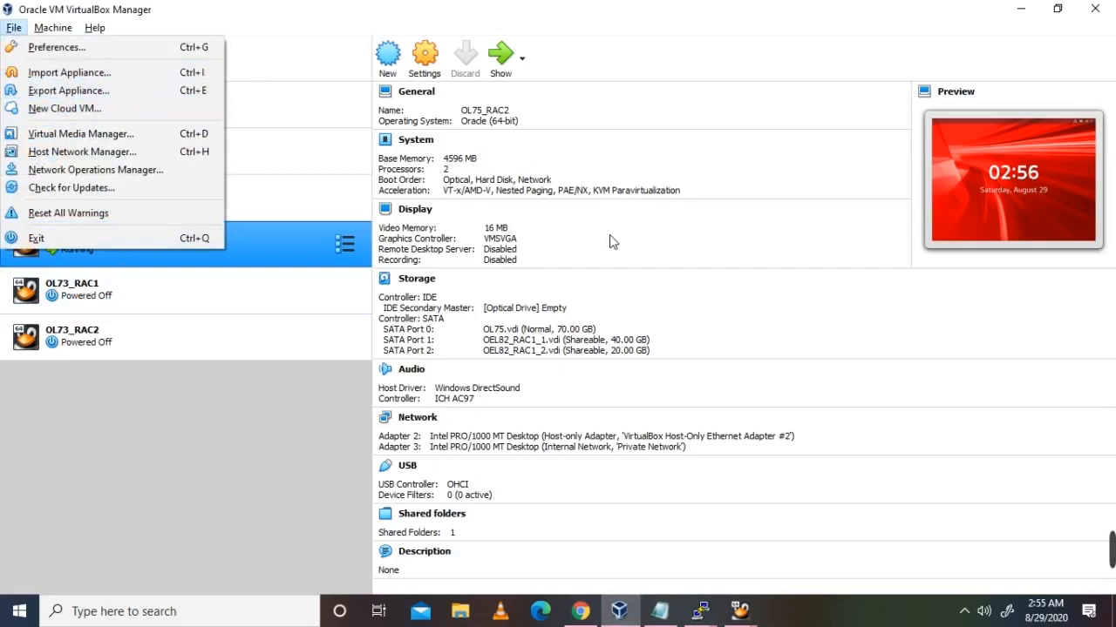
left_click(636, 252)
left_click(102, 195)
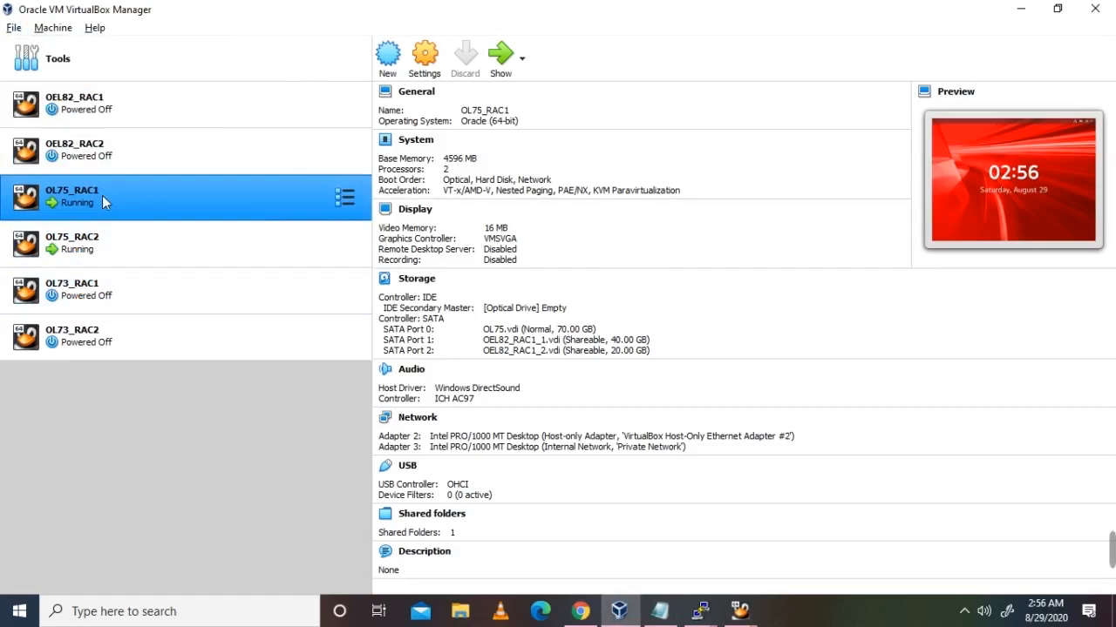
left_click(15, 27)
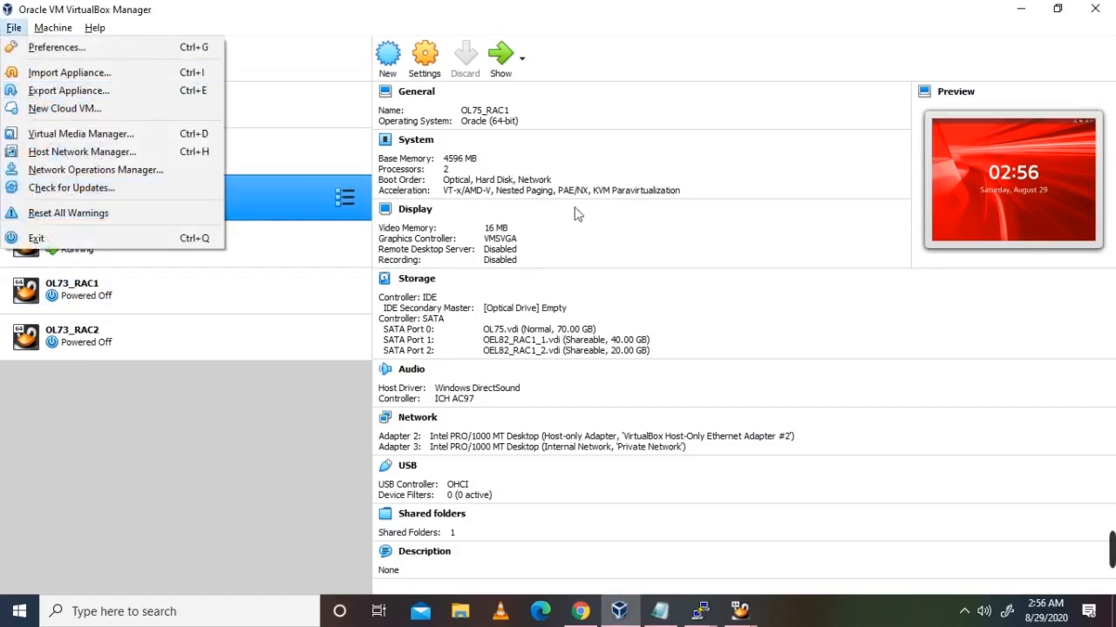
left_click(695, 237)
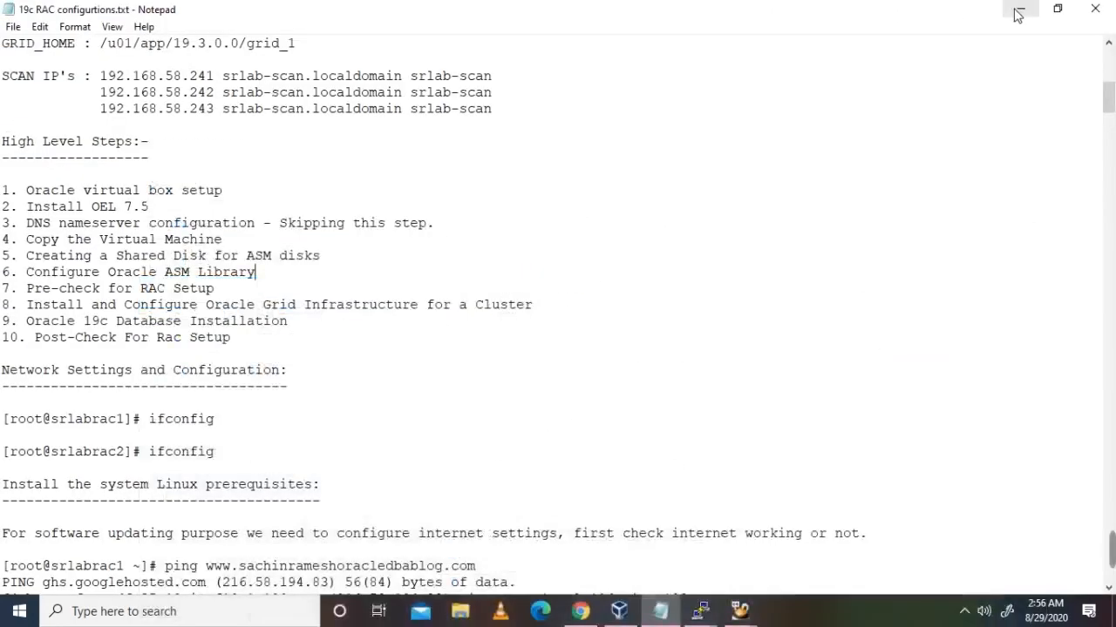
left_click(1020, 8)
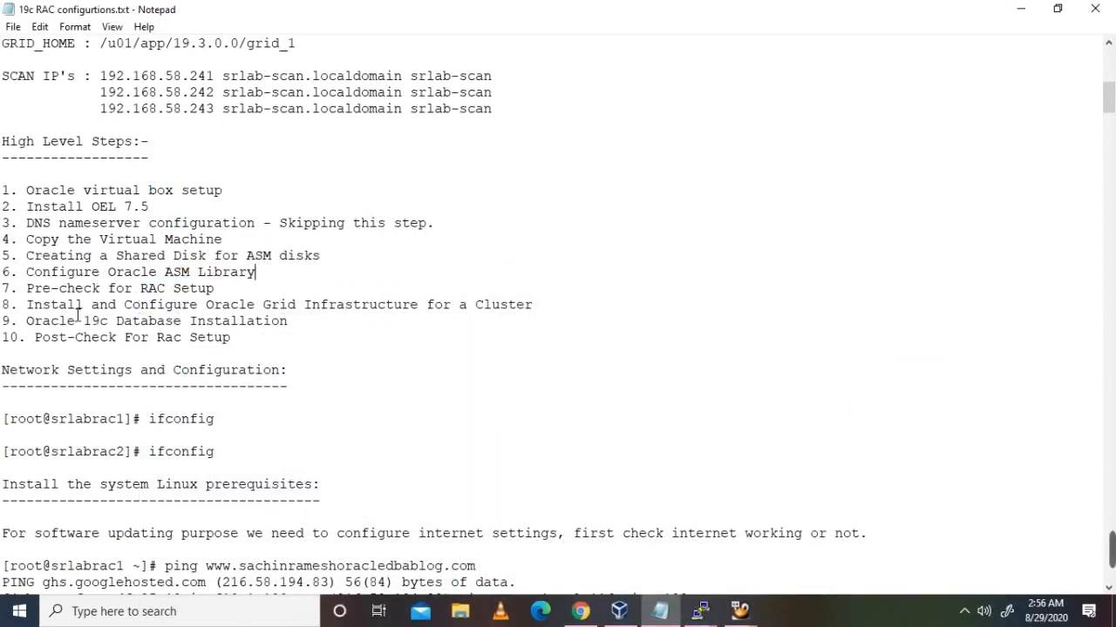
Step: Scroll through the Linux prerequisite commands, then bring the srlabrac1 PuTTY session forward
left_click(386, 324)
key("Down")
key("Down")
scroll(274, 336, "down", 4)
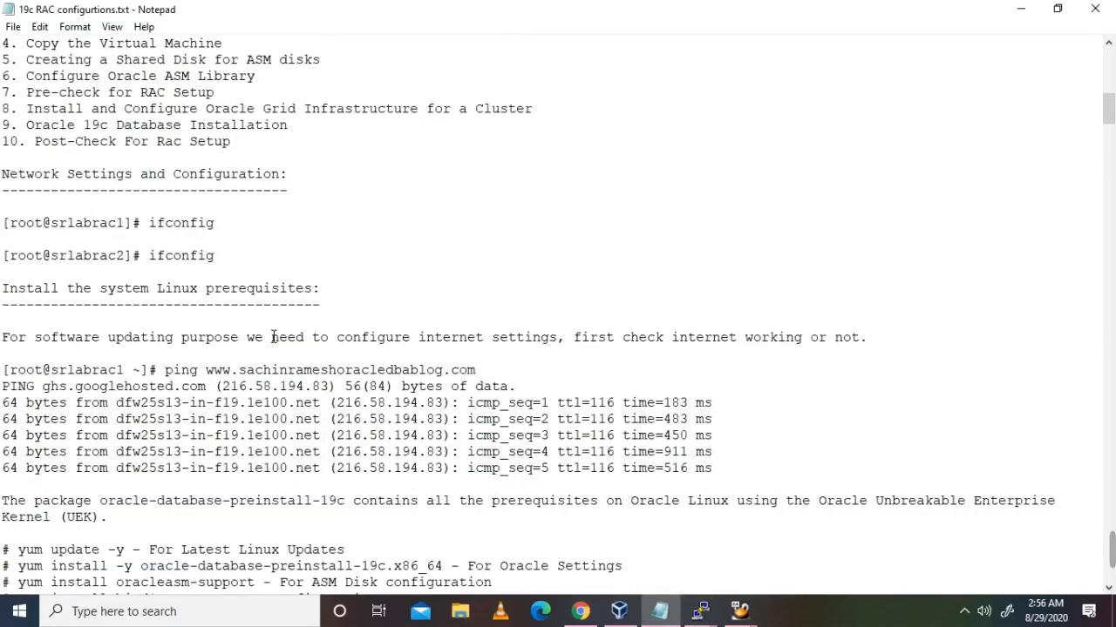
scroll(274, 337, "down", 1)
scroll(274, 336, "up", 2)
scroll(274, 337, "down", 3)
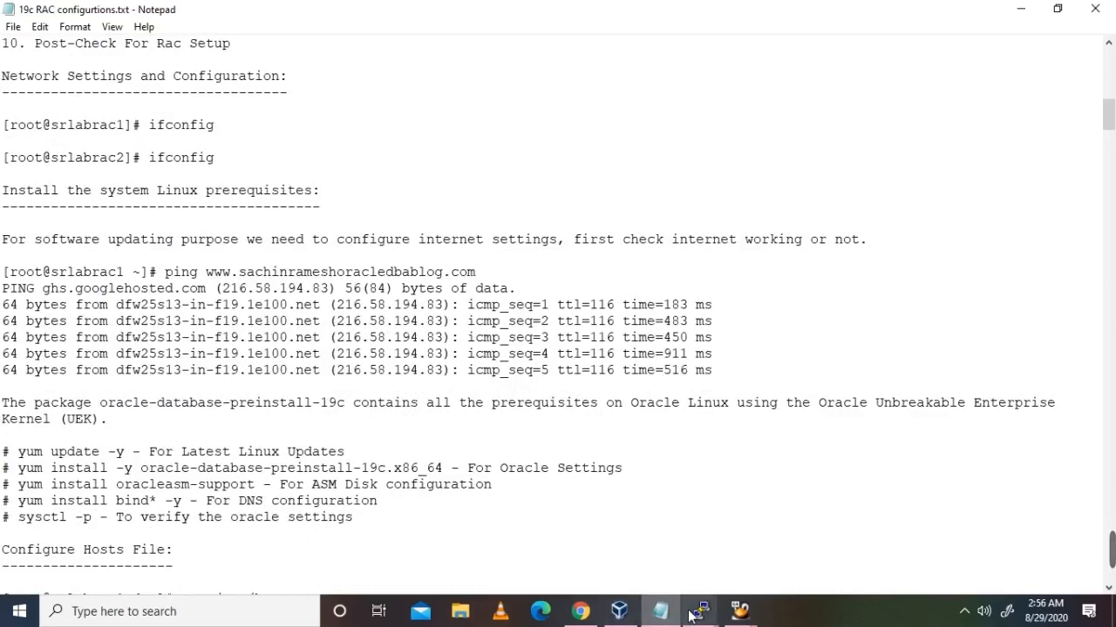
mouse_move(692, 614)
left_click(429, 506)
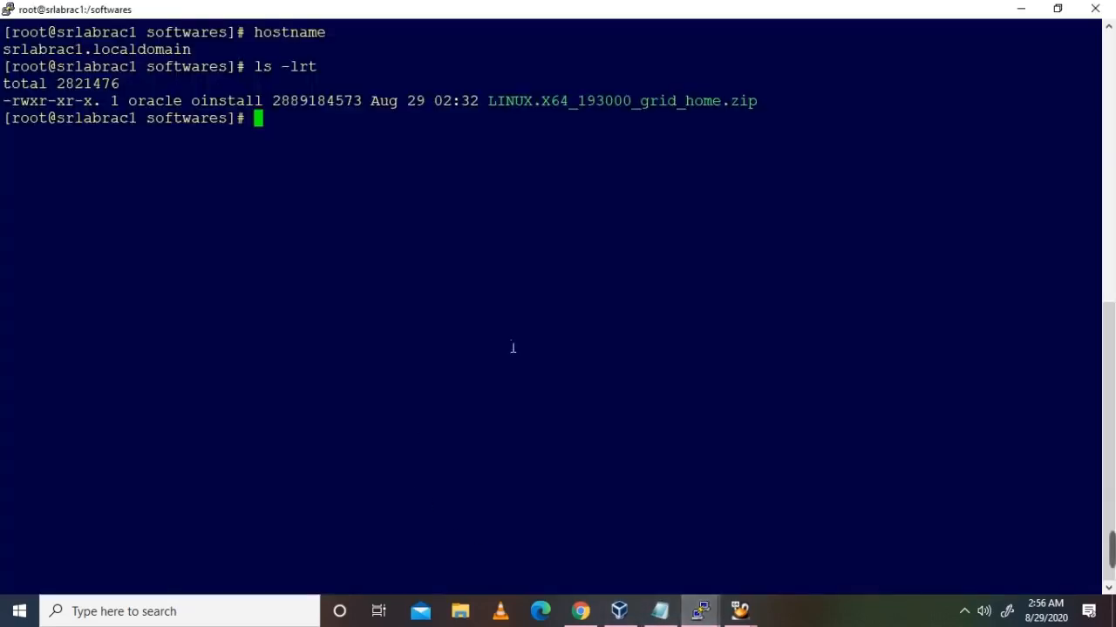
Step: Run ifconfig on srlabrac1 and pick out public 192.168.58.201 and private 192.168.10.1
type("ifconfig")
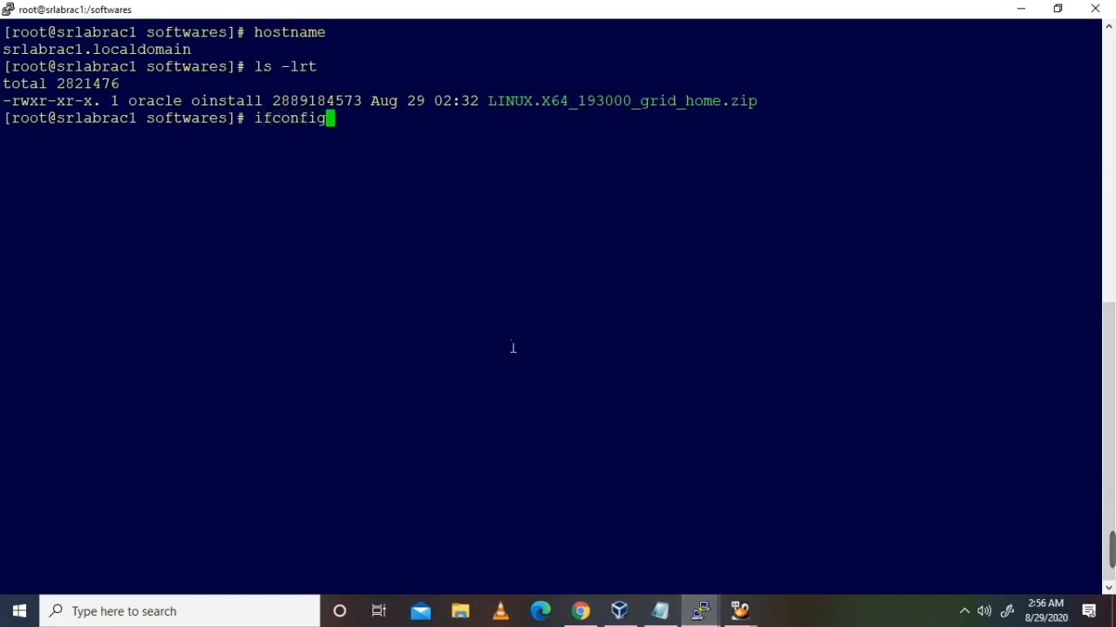
key("Return")
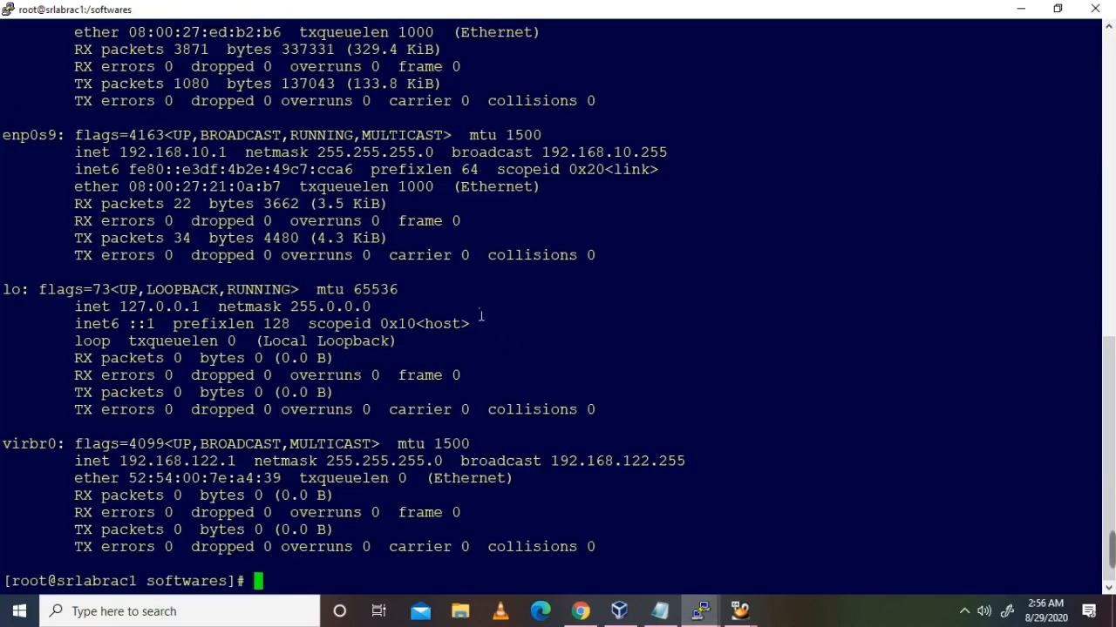
scroll(381, 339, "up", 5)
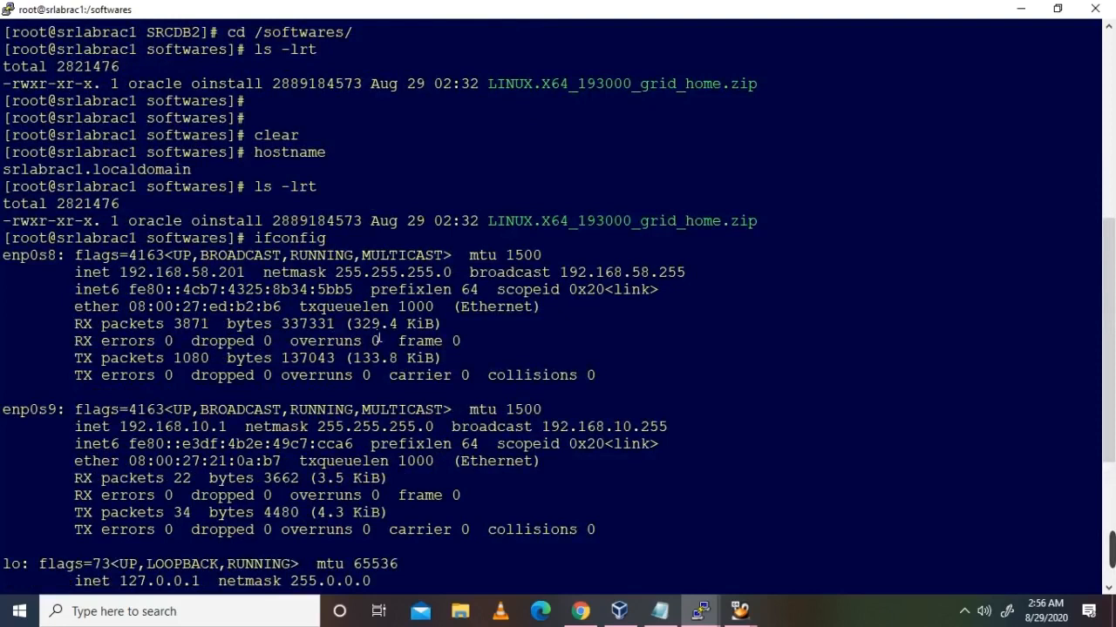
left_click_drag(5, 256, 656, 540)
left_click(311, 340)
left_click_drag(5, 257, 300, 323)
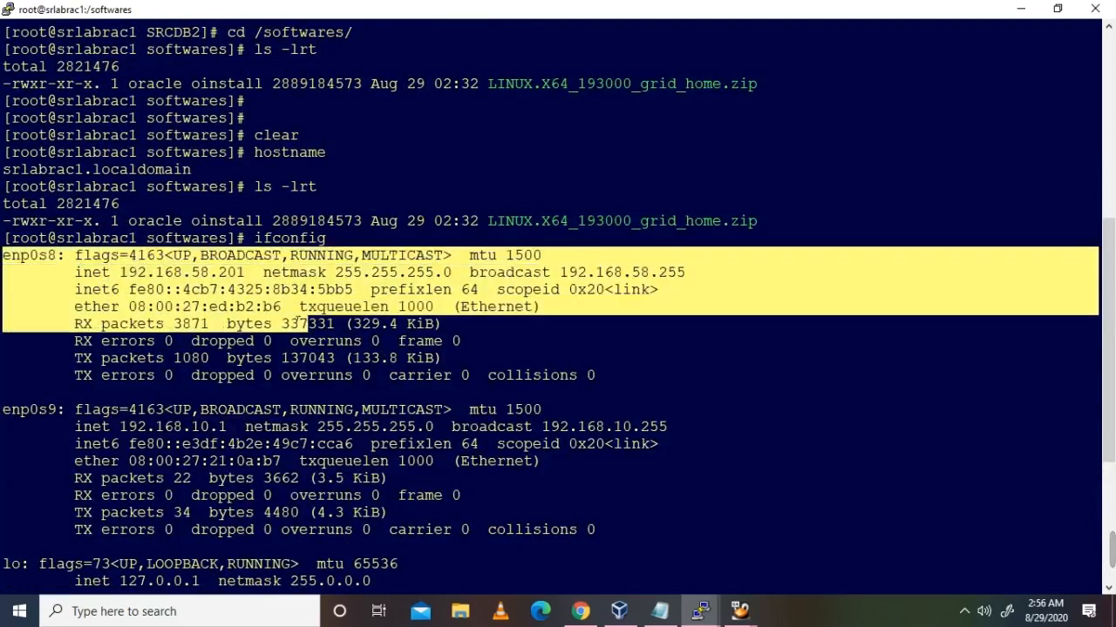
double_click(237, 273)
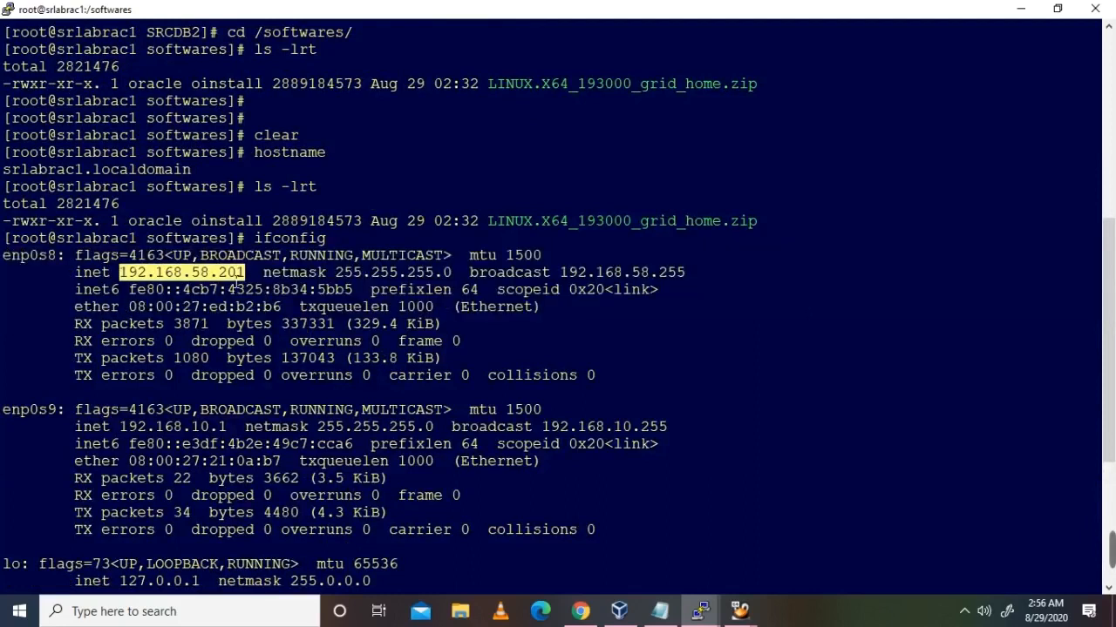
double_click(182, 427)
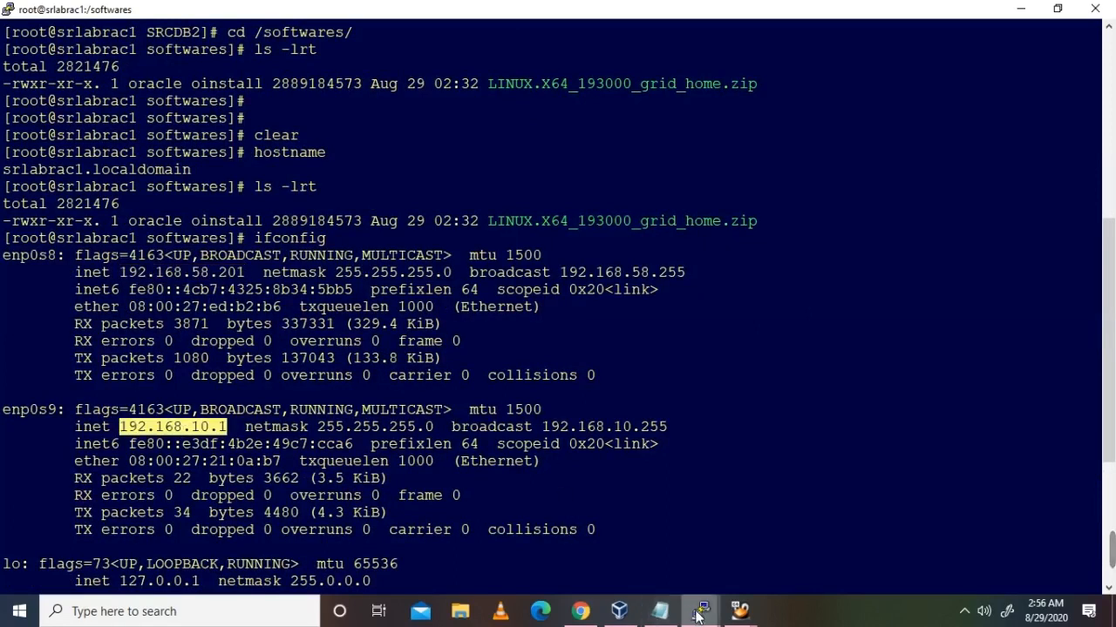
Step: Run ifconfig on node 2 and pick out public 192.168.58.202 and private 192.168.10.2
mouse_move(699, 612)
left_click(656, 558)
type("ifconfig")
key("Return")
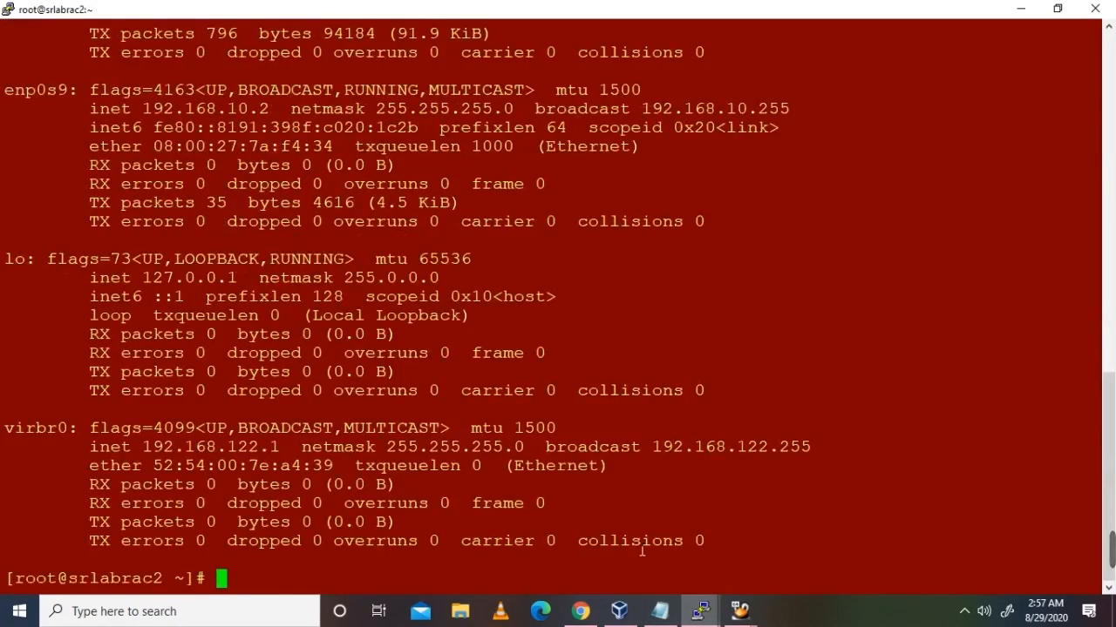
scroll(497, 373, "up", 5)
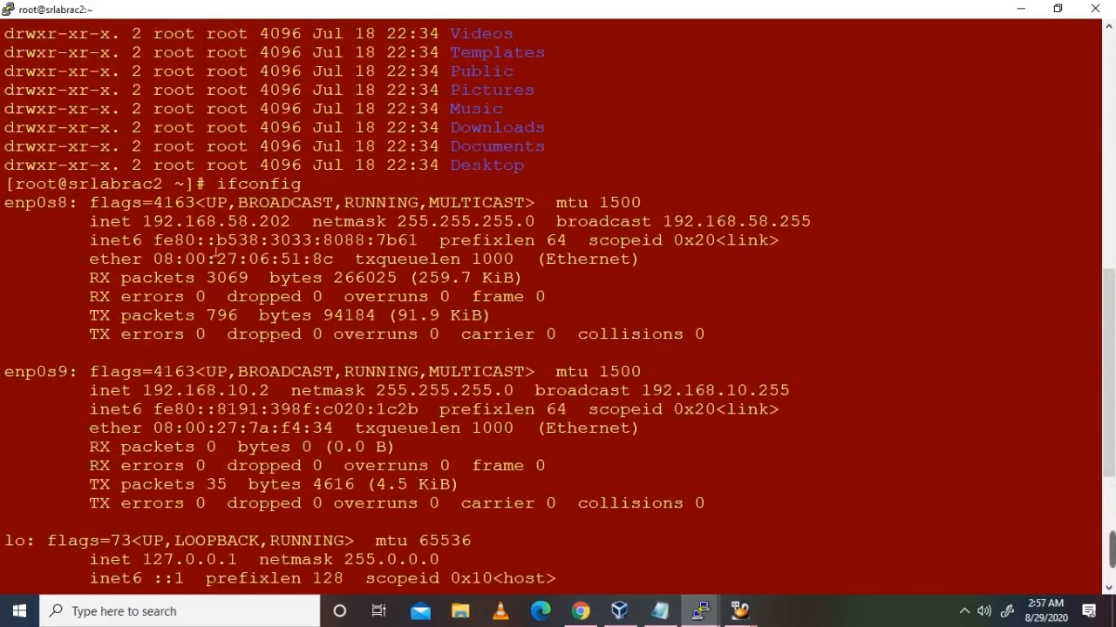
double_click(220, 223)
double_click(206, 391)
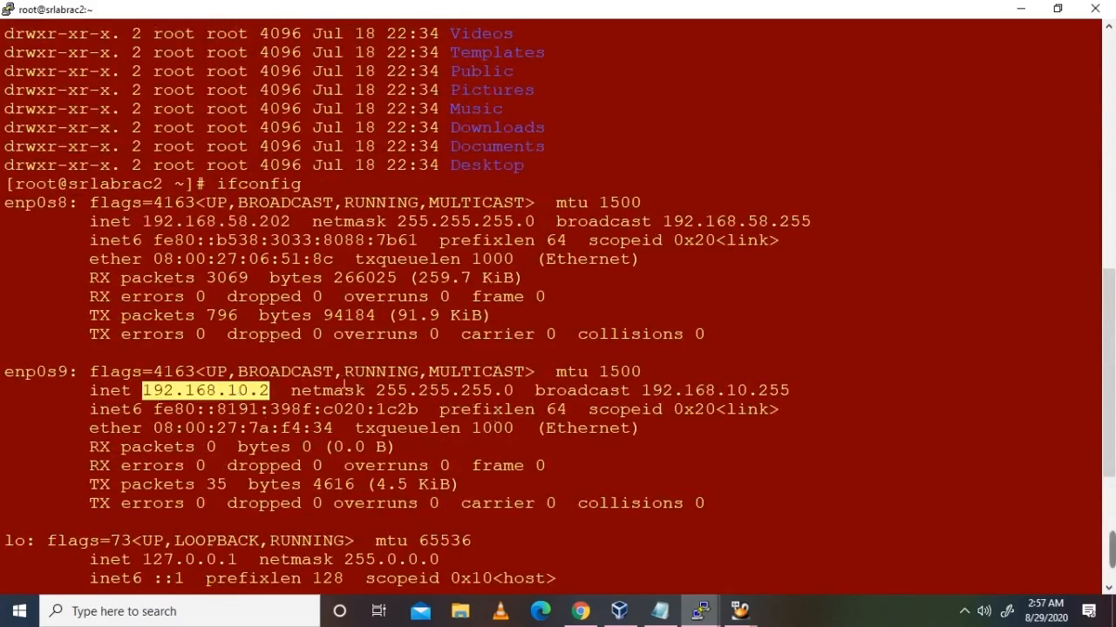
left_click(660, 611)
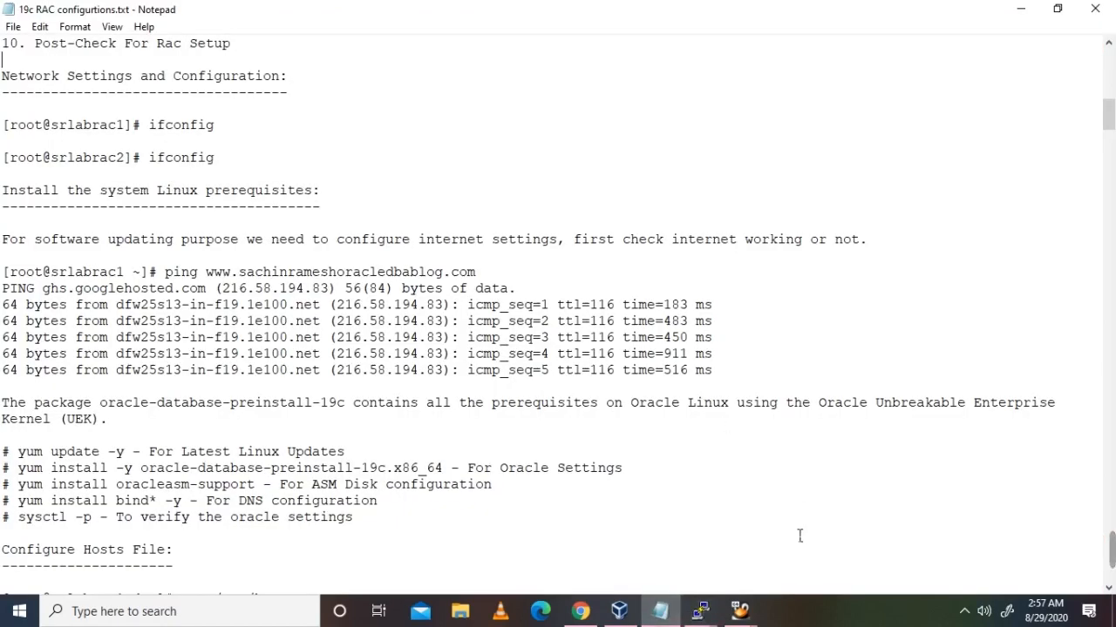
left_click(164, 142)
left_click(258, 177)
scroll(215, 232, "down", 1)
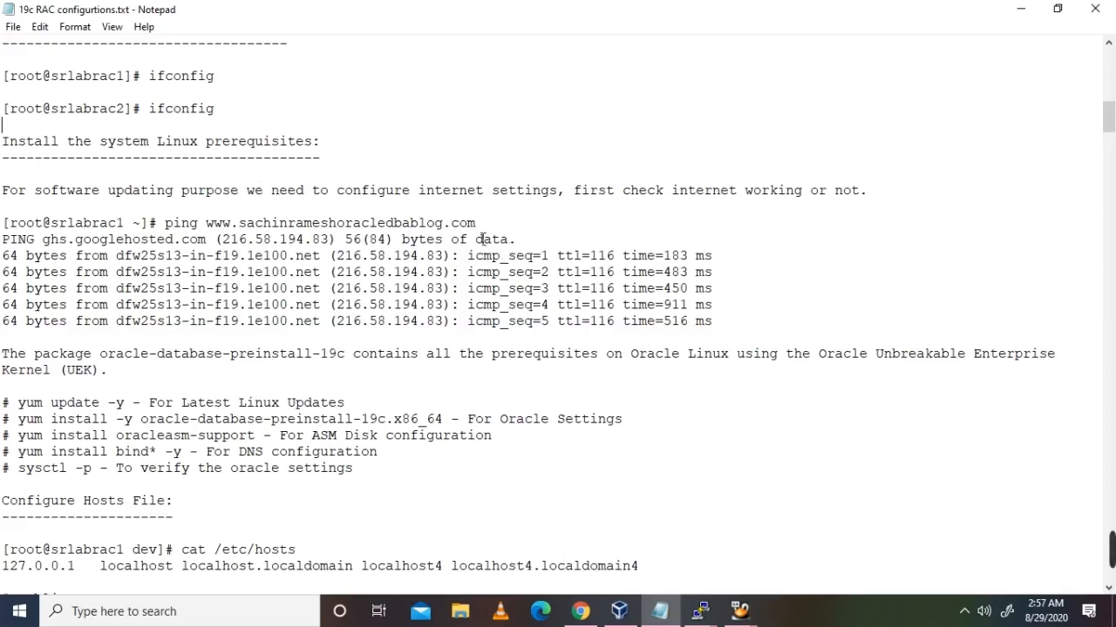
left_click_drag(4, 225, 787, 323)
left_click(695, 340)
scroll(695, 340, "down", 2)
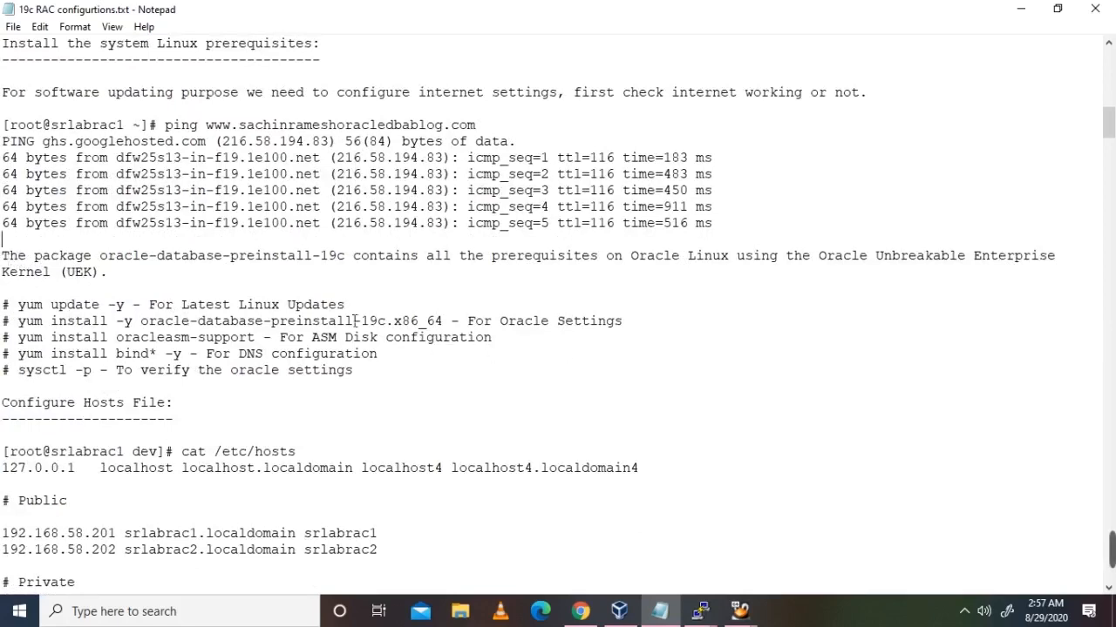
left_click(20, 304)
left_click_drag(28, 312, 373, 307)
left_click(373, 307)
left_click_drag(155, 326, 378, 326)
left_click(463, 322)
Step: Run 'rpm -qa|grep preinstall' on srlabrac1 to check for the preinstall package
mouse_move(700, 611)
left_click(462, 545)
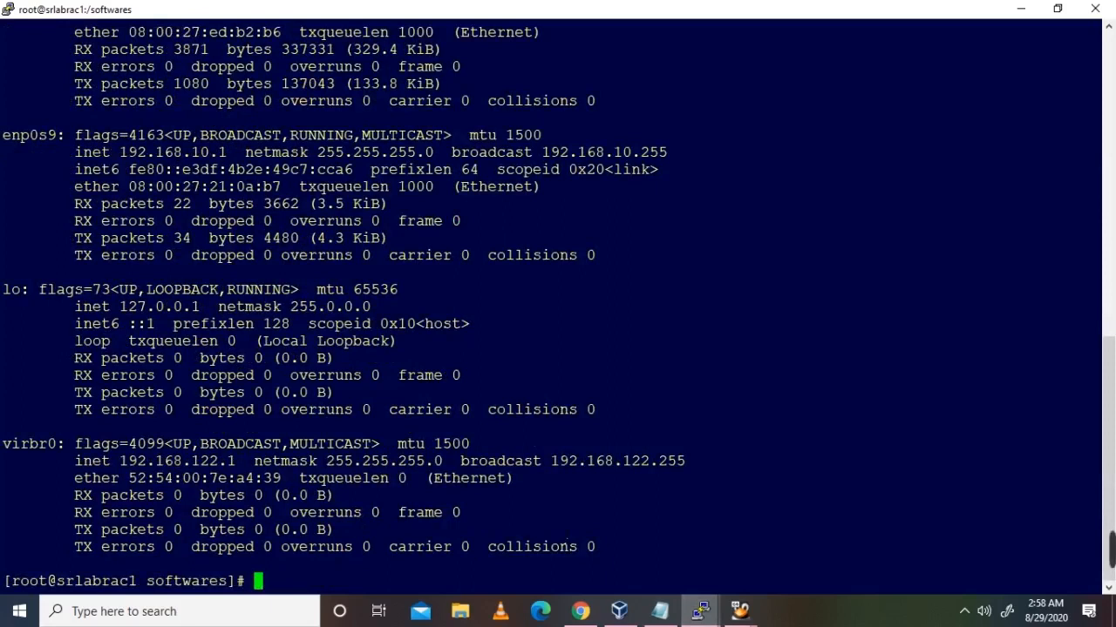
key("alt+Tab")
key("alt+Tab")
type("rpm -qa|grep ")
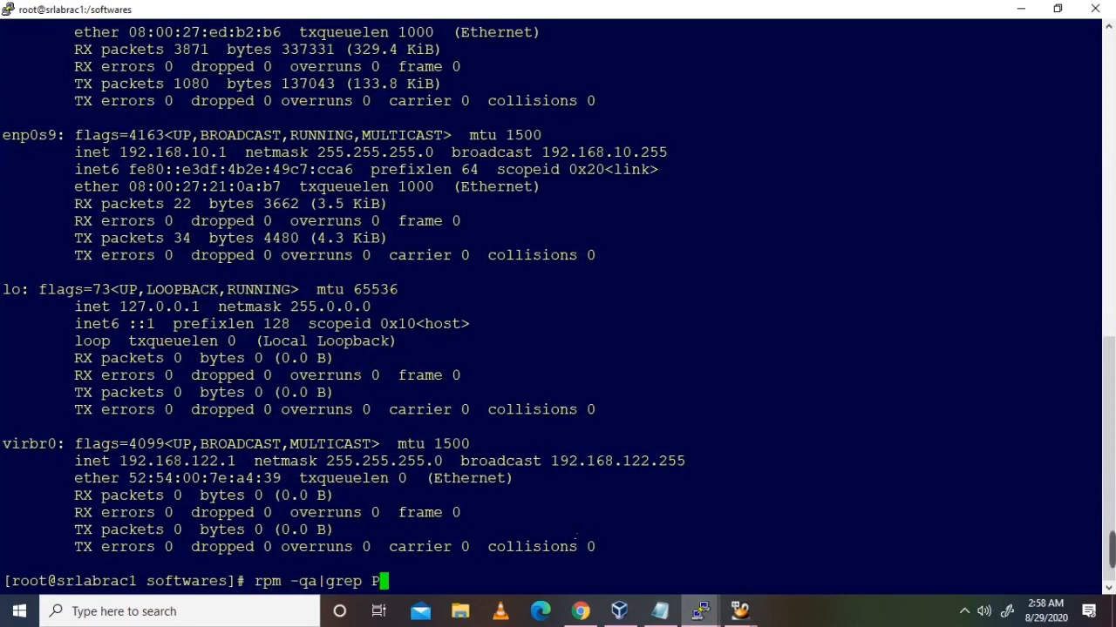
type("preinstall")
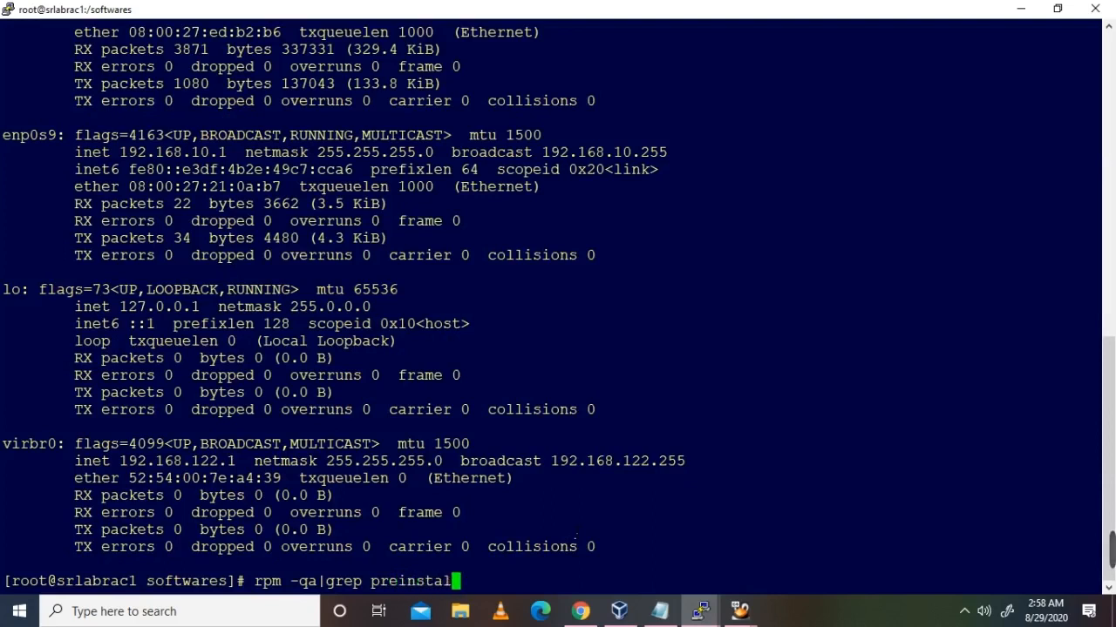
key("Return")
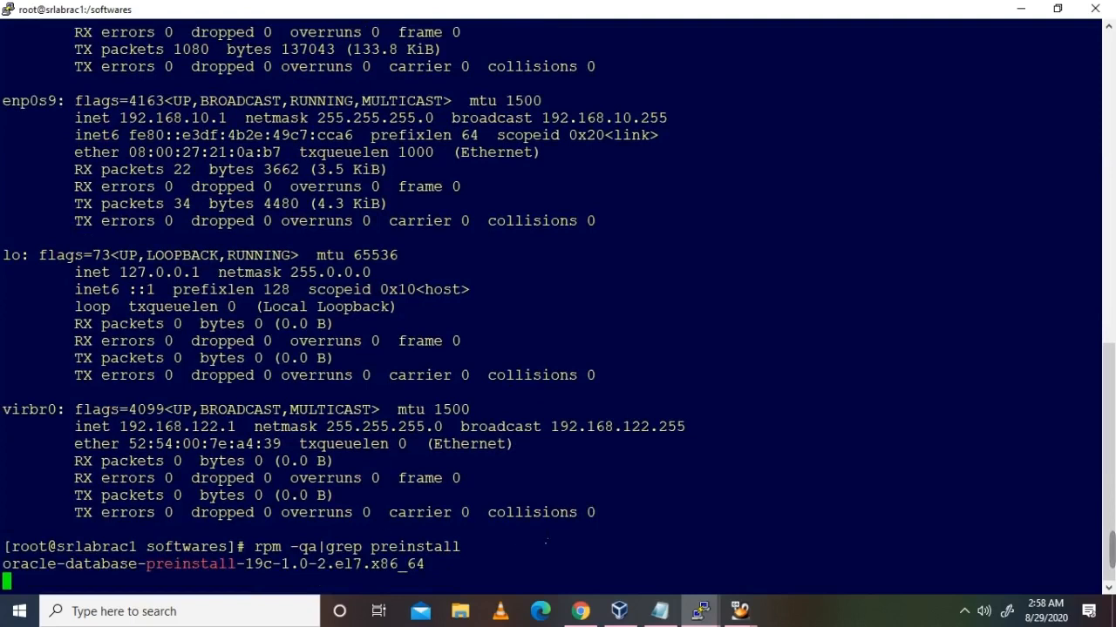
Step: Run 'rpm -qa |grep preinstall' on srlabrac2 to check its preinstall package
mouse_move(703, 601)
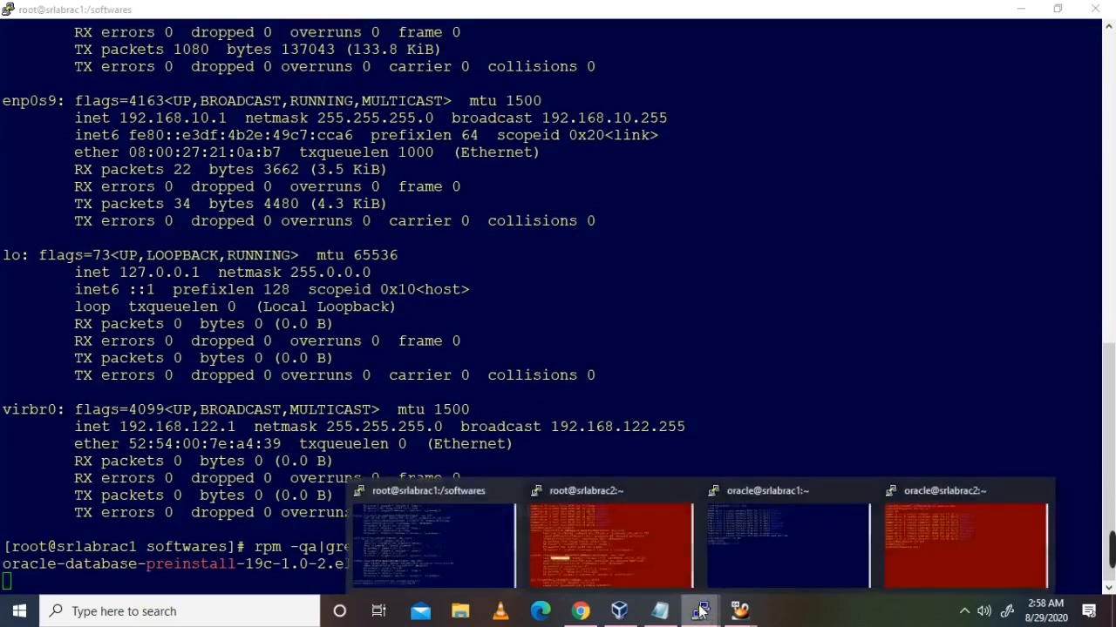
left_click(634, 547)
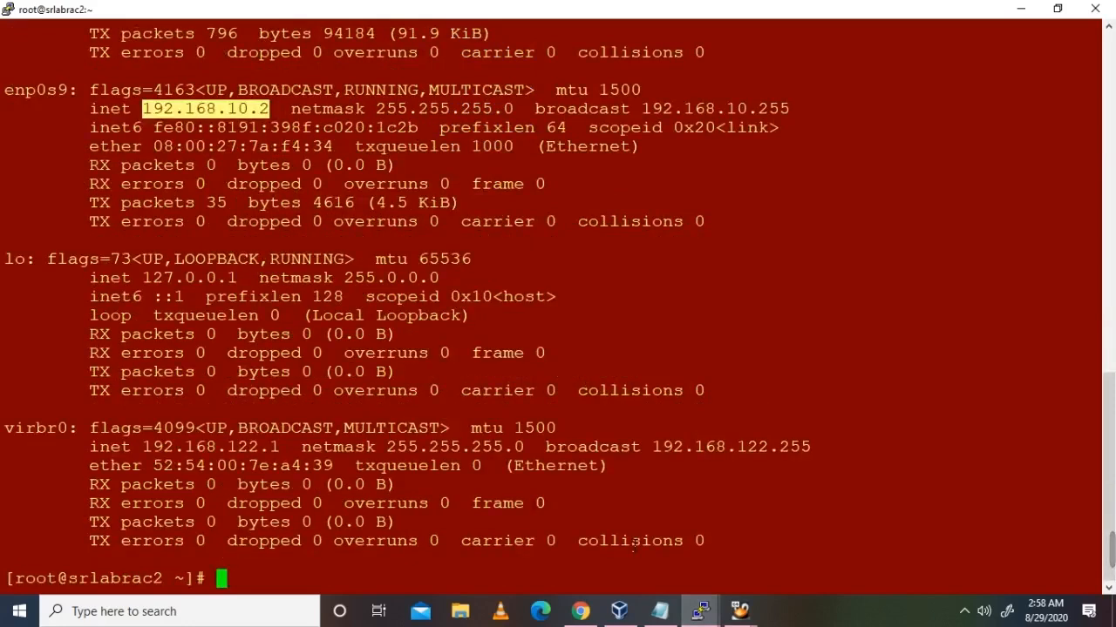
type("rpm -")
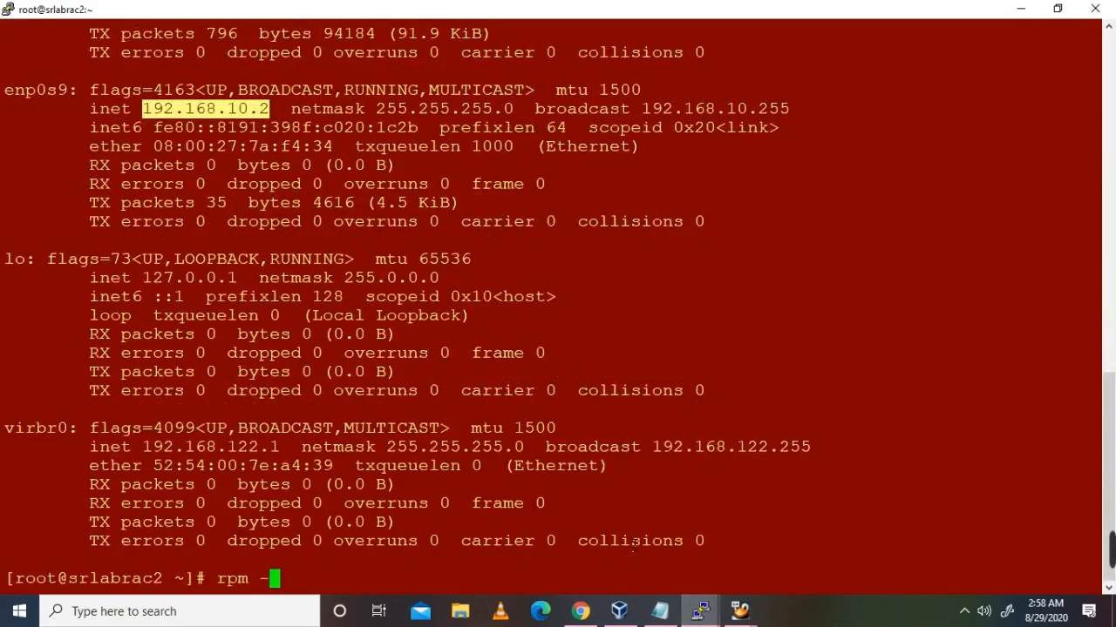
type("qa |grep ")
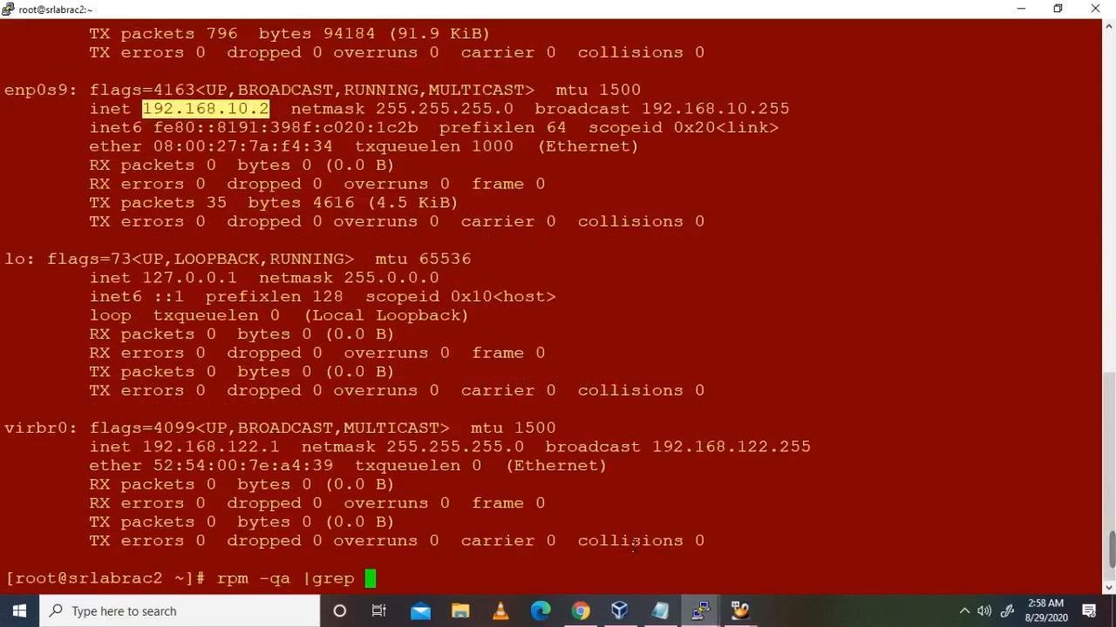
type("preinstall")
key("Return")
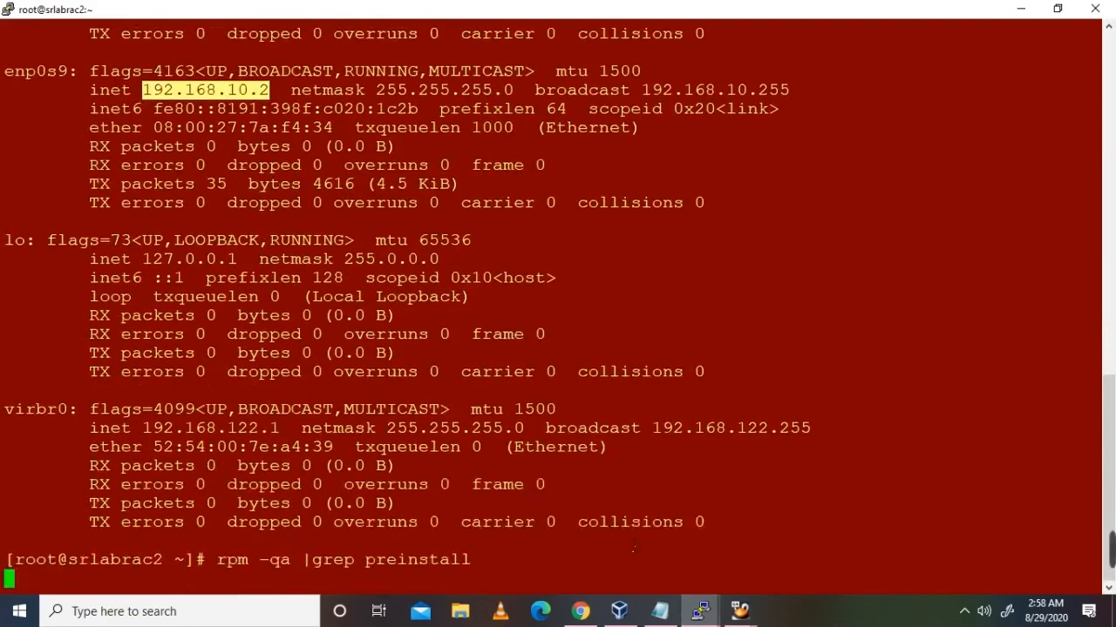
left_click(645, 521)
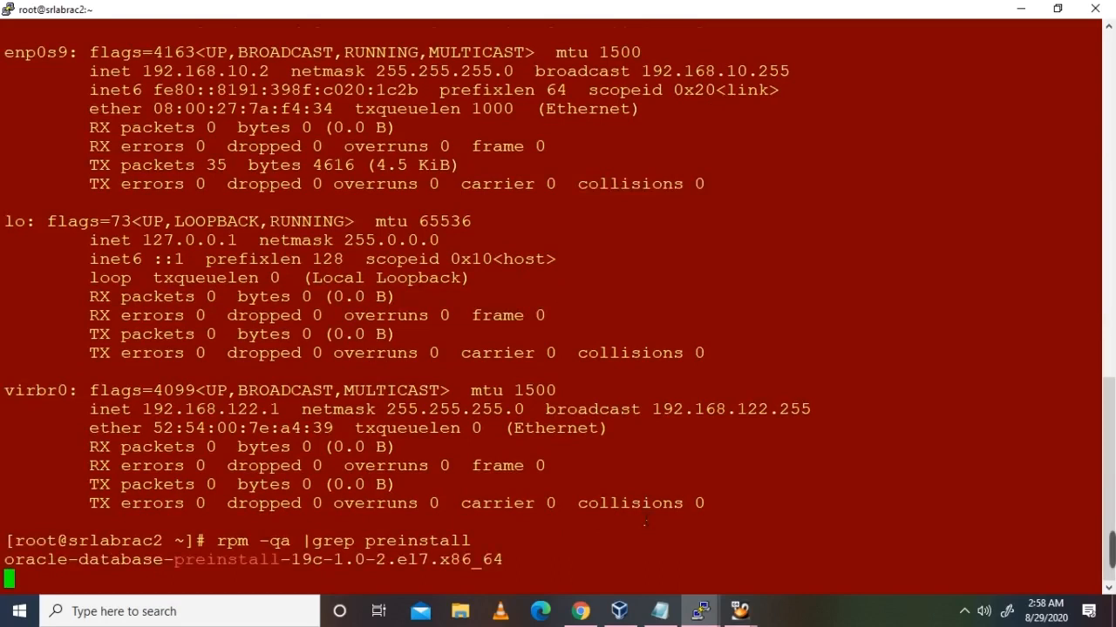
Step: Highlight the installed preinstall-19c package version on node 2, then bring up the RAC notes
left_click(660, 611)
left_click(659, 611)
double_click(356, 559)
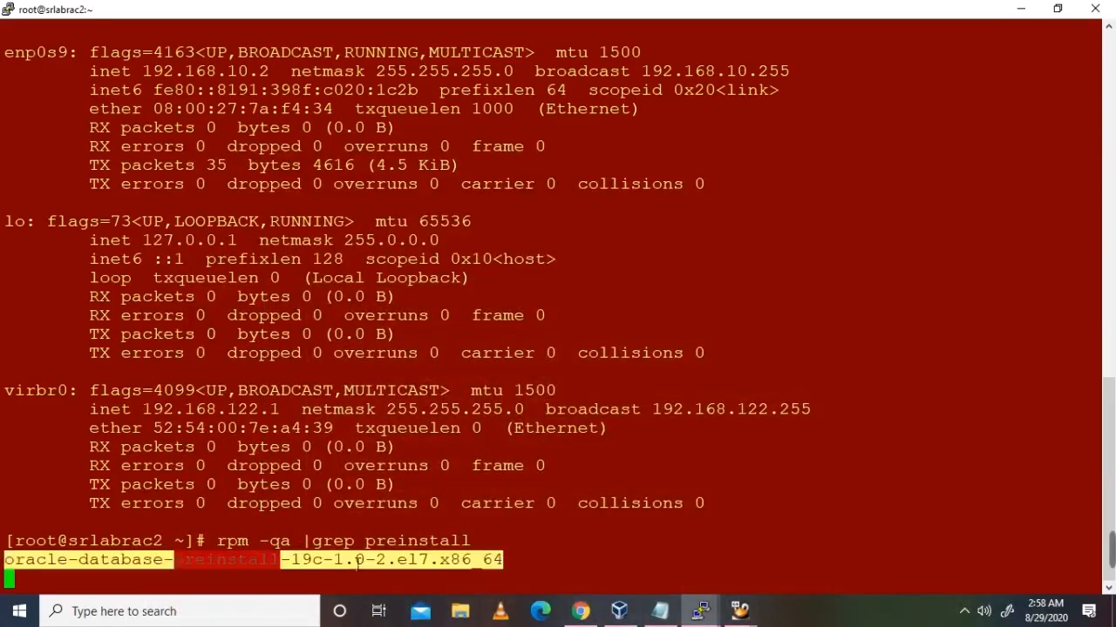
left_click(700, 611)
left_click(635, 510)
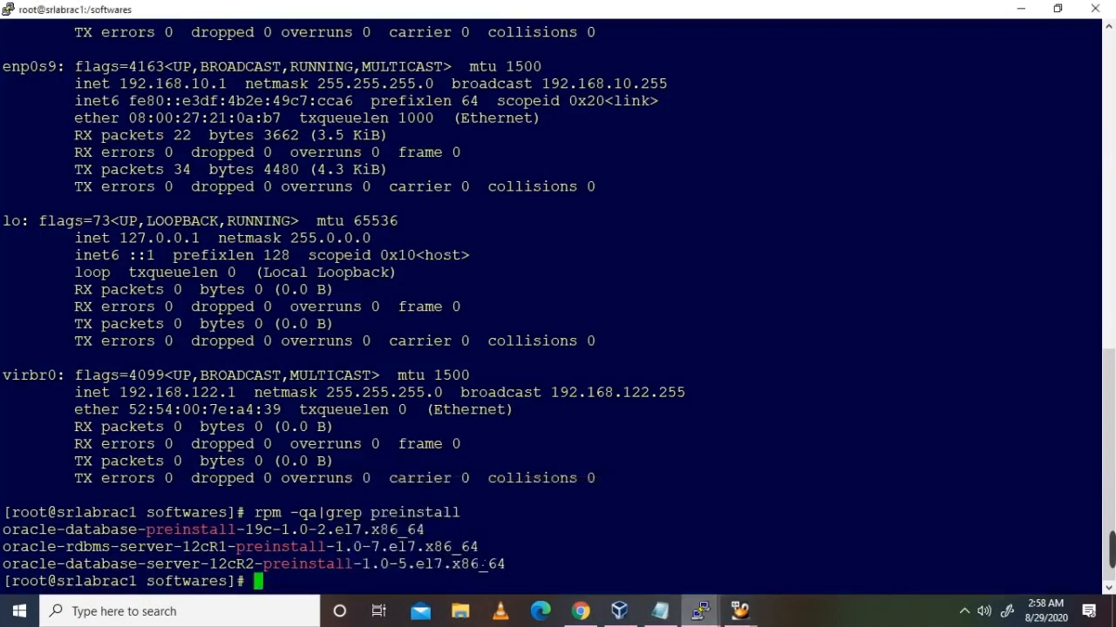
left_click(700, 611)
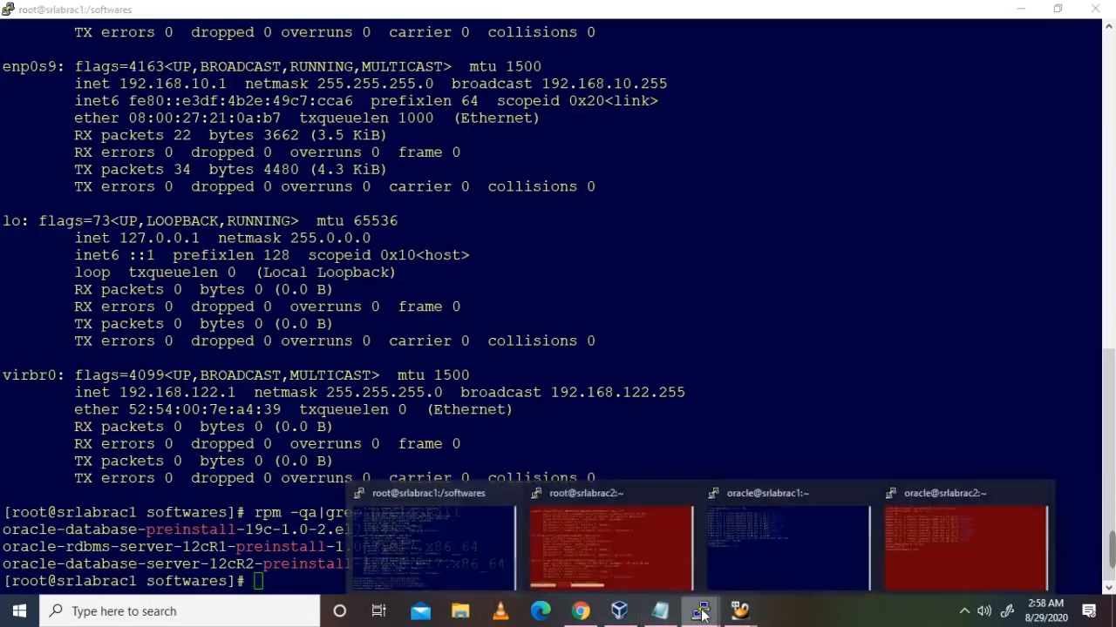
left_click(667, 612)
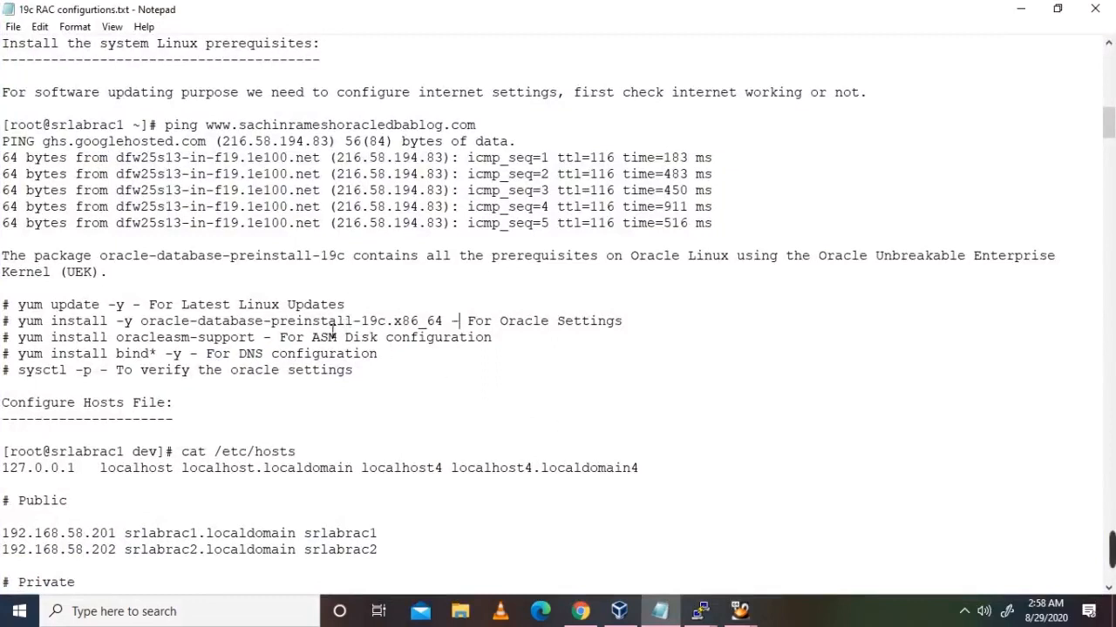
Step: Copy oracleasm-support from the notes and run 'rpm -qa |grep oracleasm-support' on the first node
left_click_drag(320, 321, 529, 342)
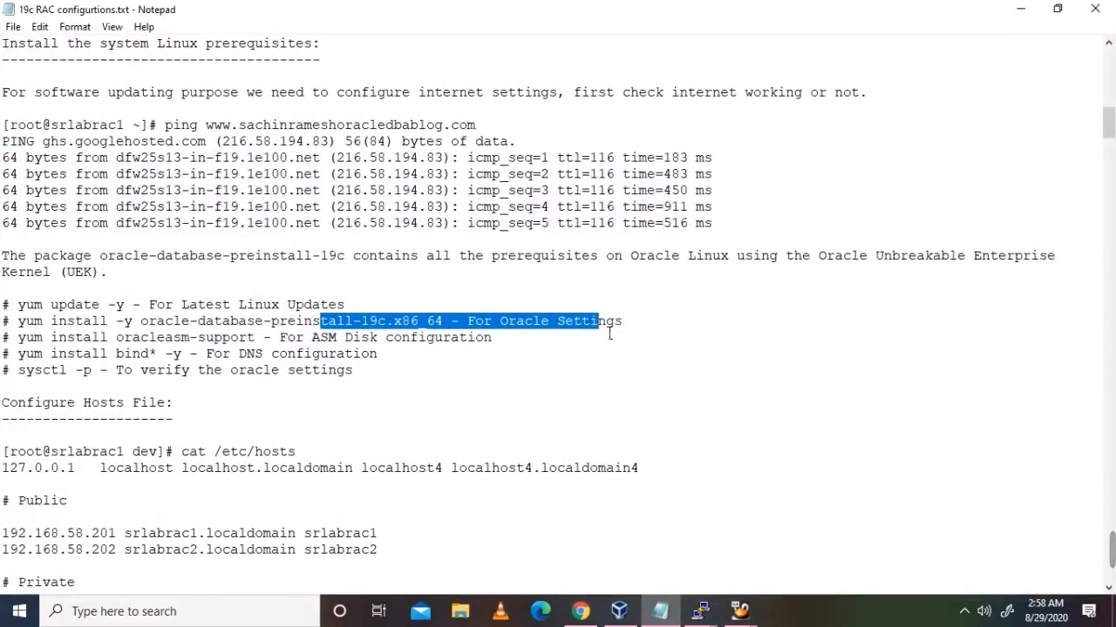
left_click(608, 336)
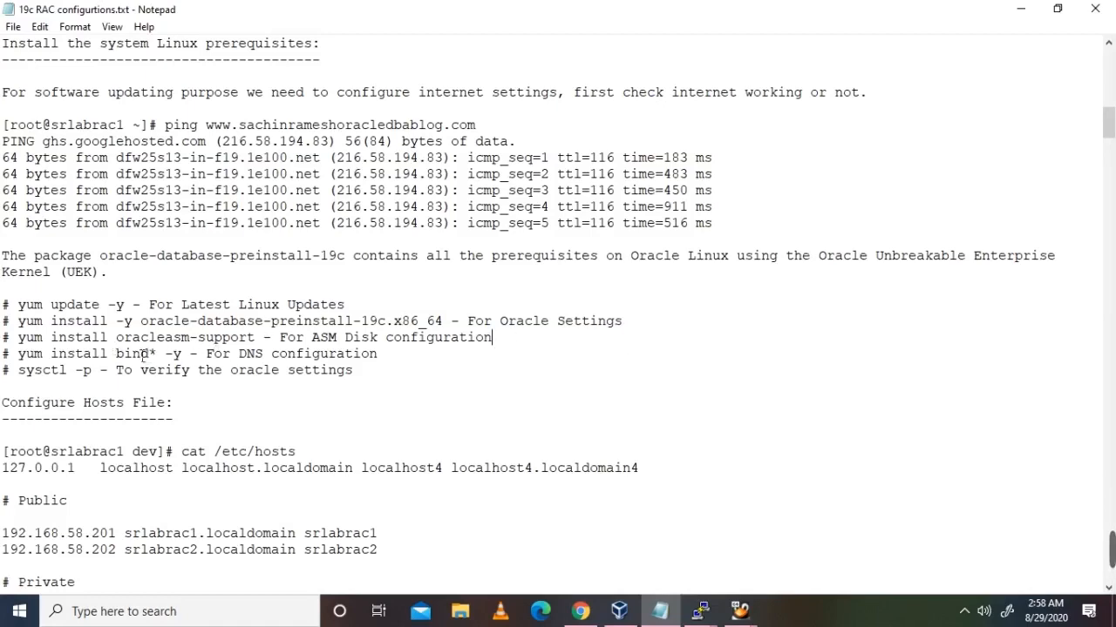
left_click_drag(116, 337, 264, 346)
key("ctrl+c")
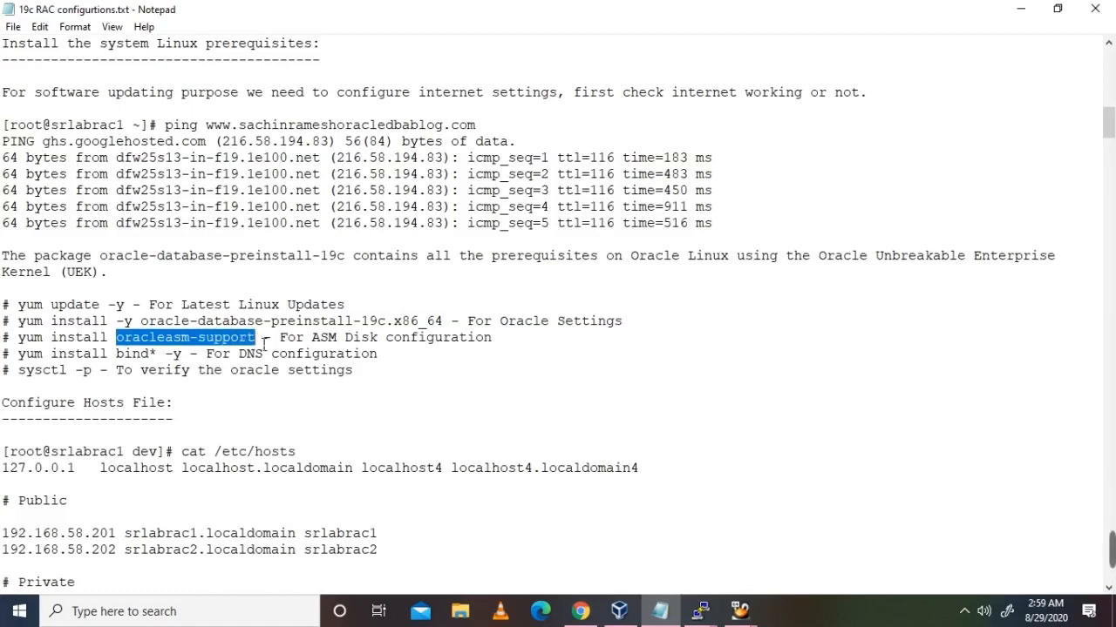
key("alt+Tab")
type("rpm ")
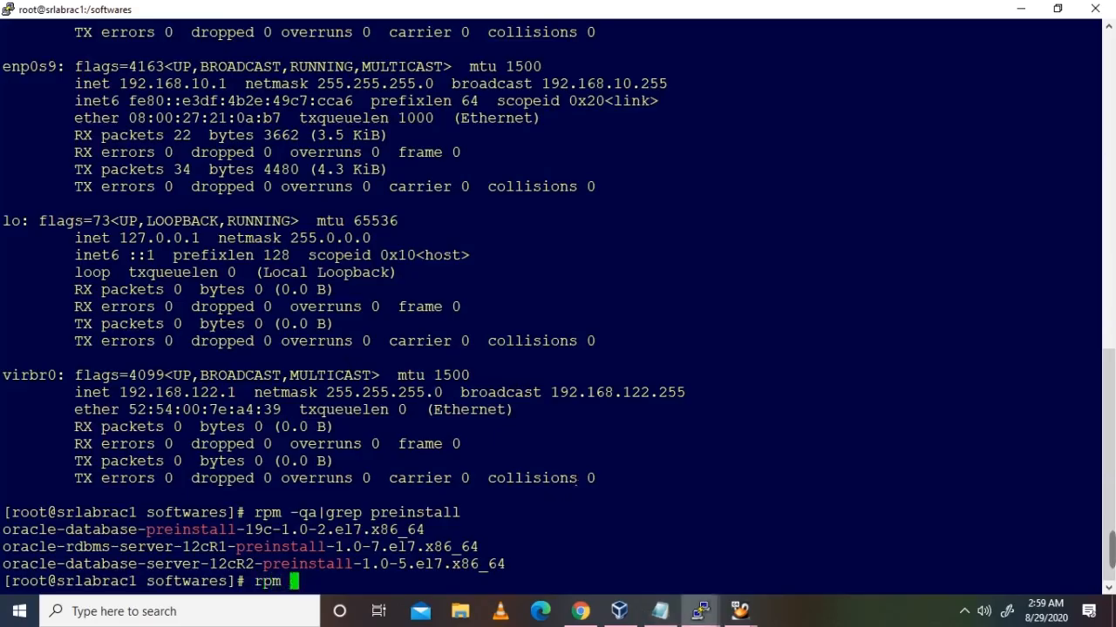
type("-qa |grep")
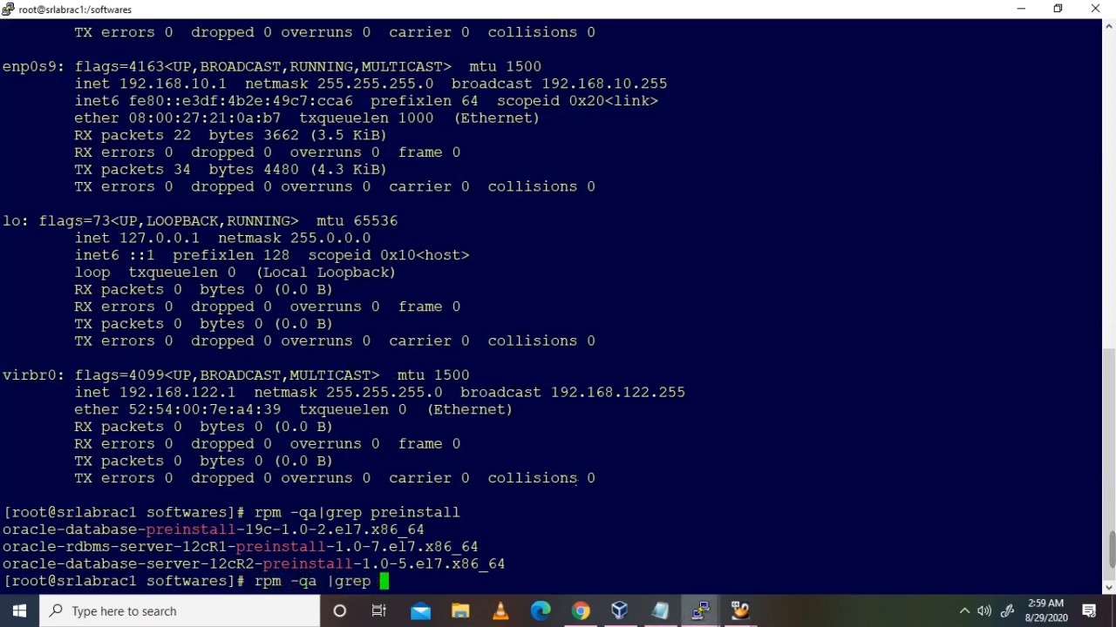
right_click(576, 482)
key("Return")
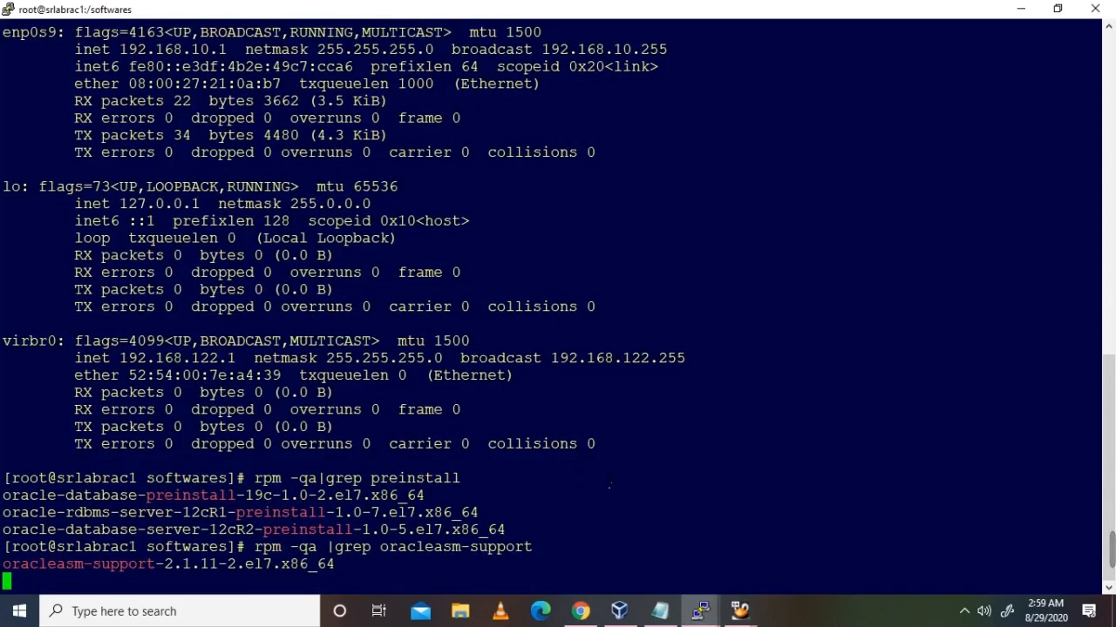
Step: Copy the oracleasm-support check command and run it on srlabrac2
key("alt+Tab")
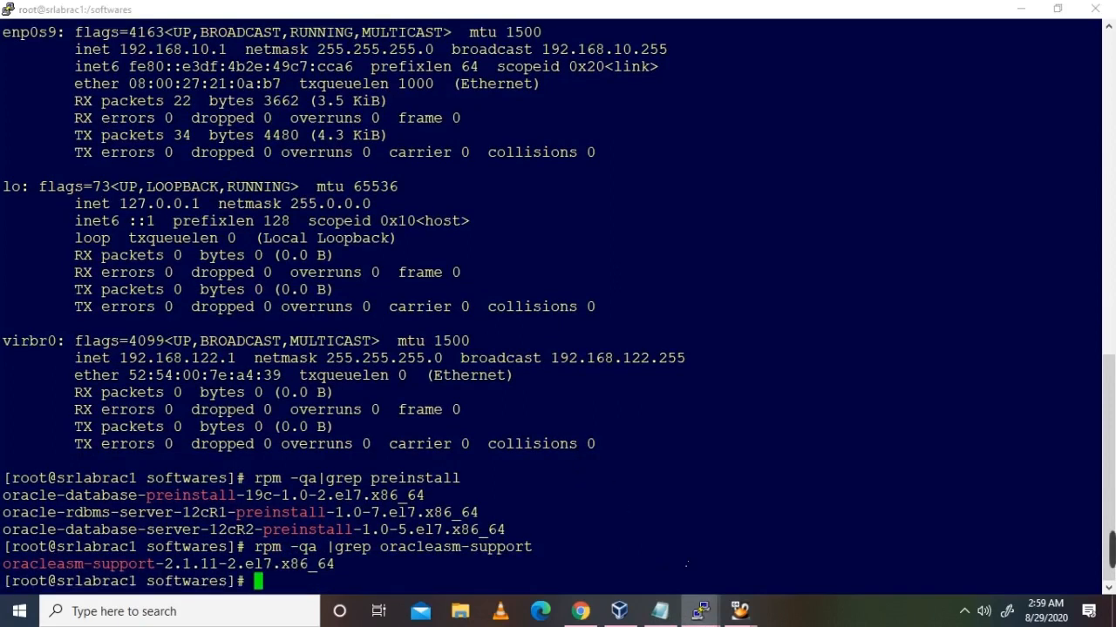
key("alt+Tab")
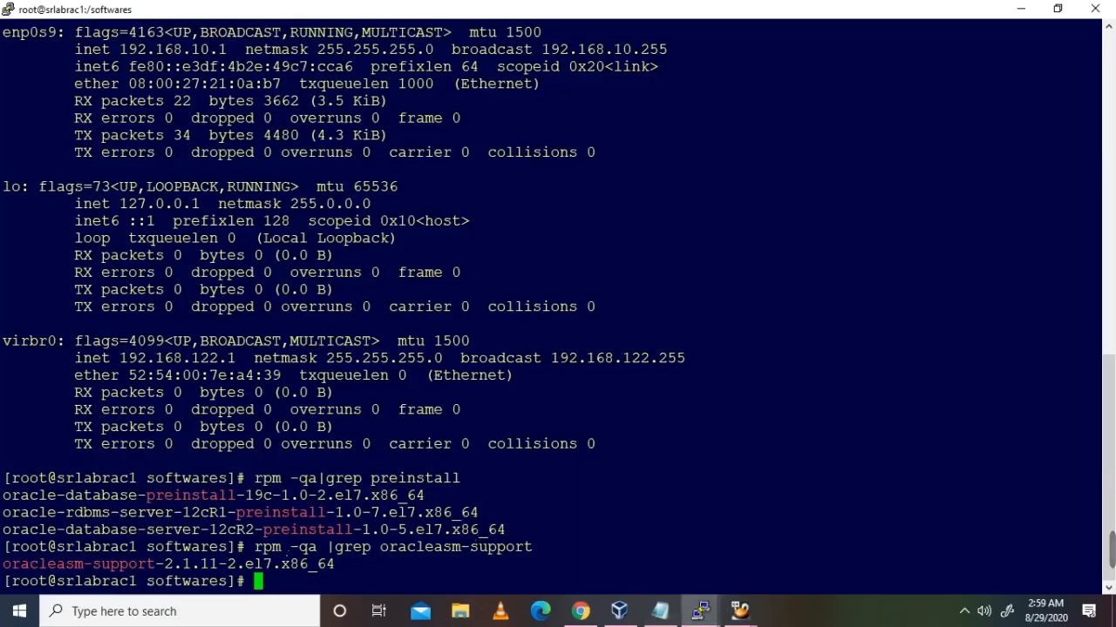
left_click_drag(249, 547, 532, 546)
key("ctrl+c")
mouse_move(700, 611)
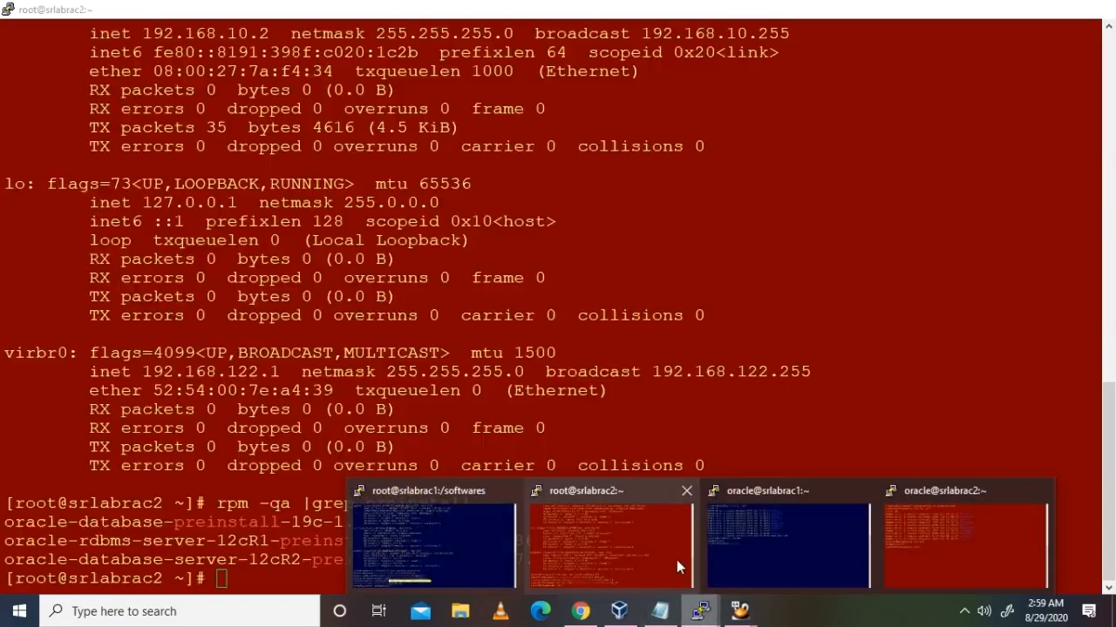
left_click(676, 562)
right_click(686, 517)
key("Return")
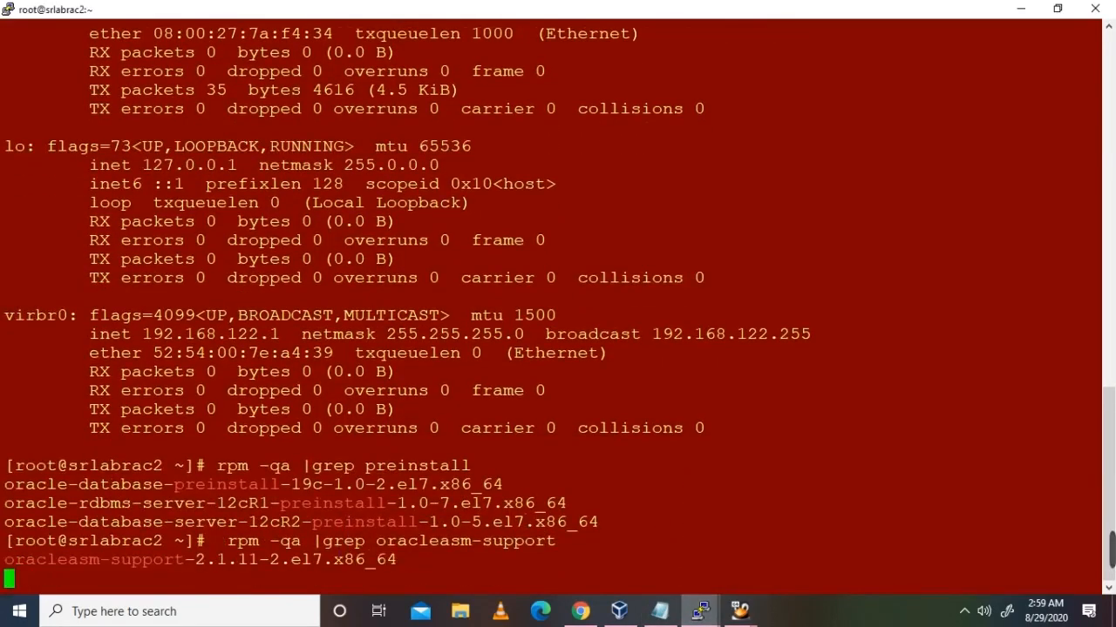
Step: Copy 'sysctl -p' from the notes and paste it at the srlabrac2 prompt
left_click(660, 611)
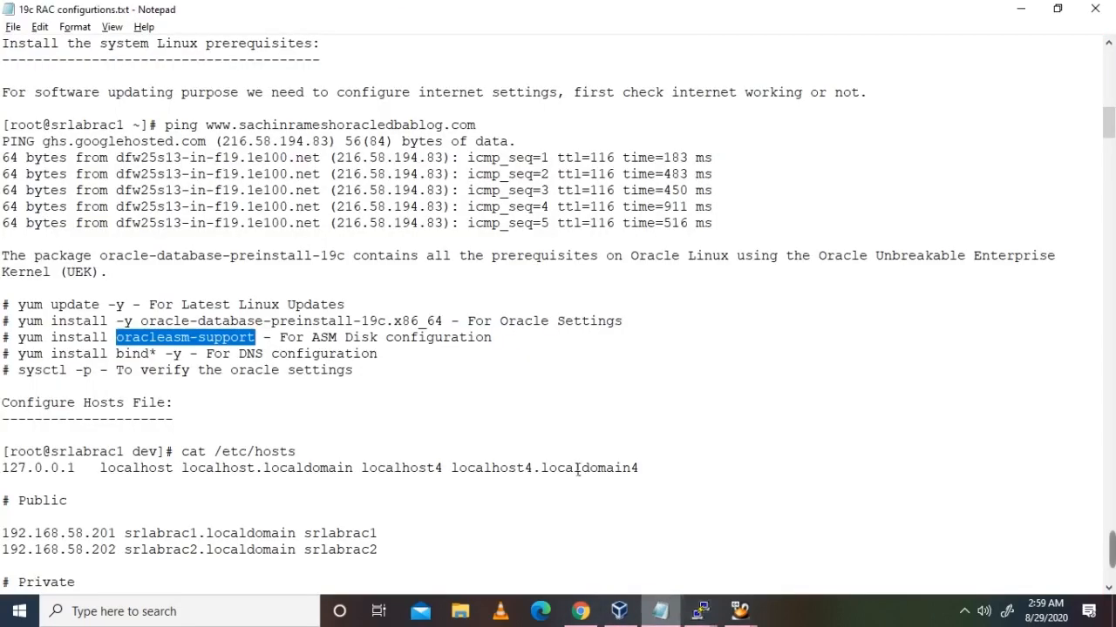
scroll(404, 415, "down", 2)
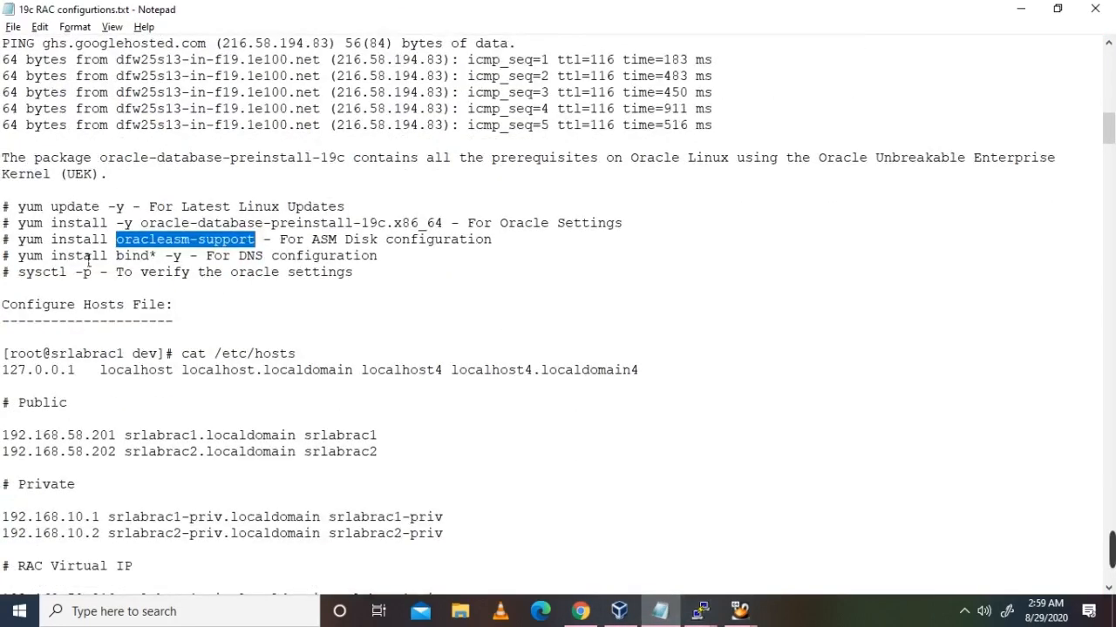
left_click(402, 264)
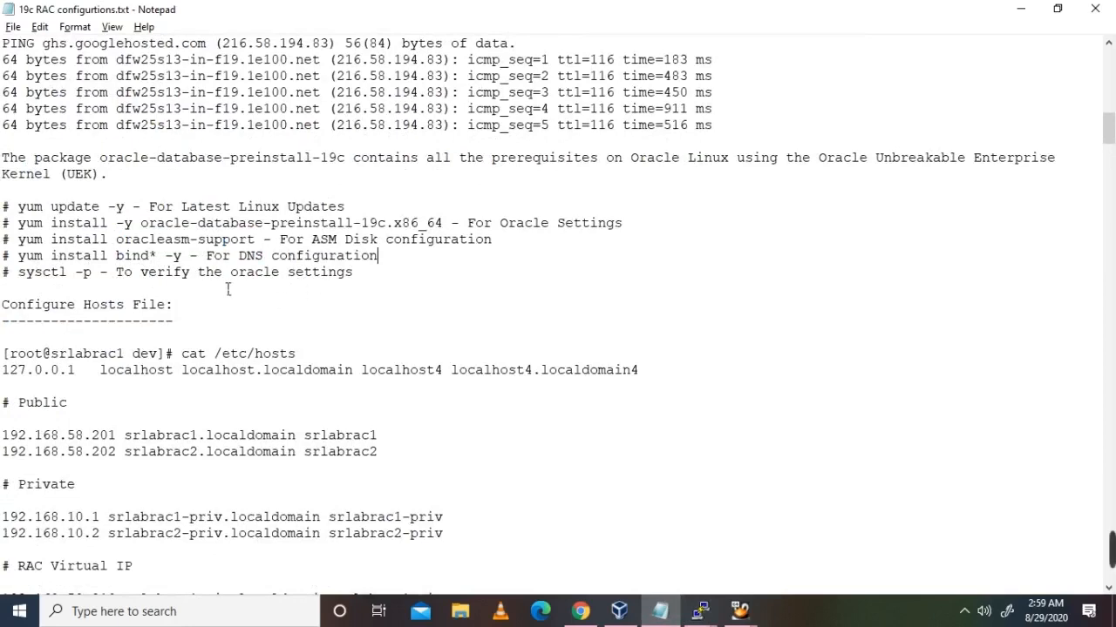
left_click_drag(18, 272, 101, 274)
key("ctrl+c")
key("alt+Tab")
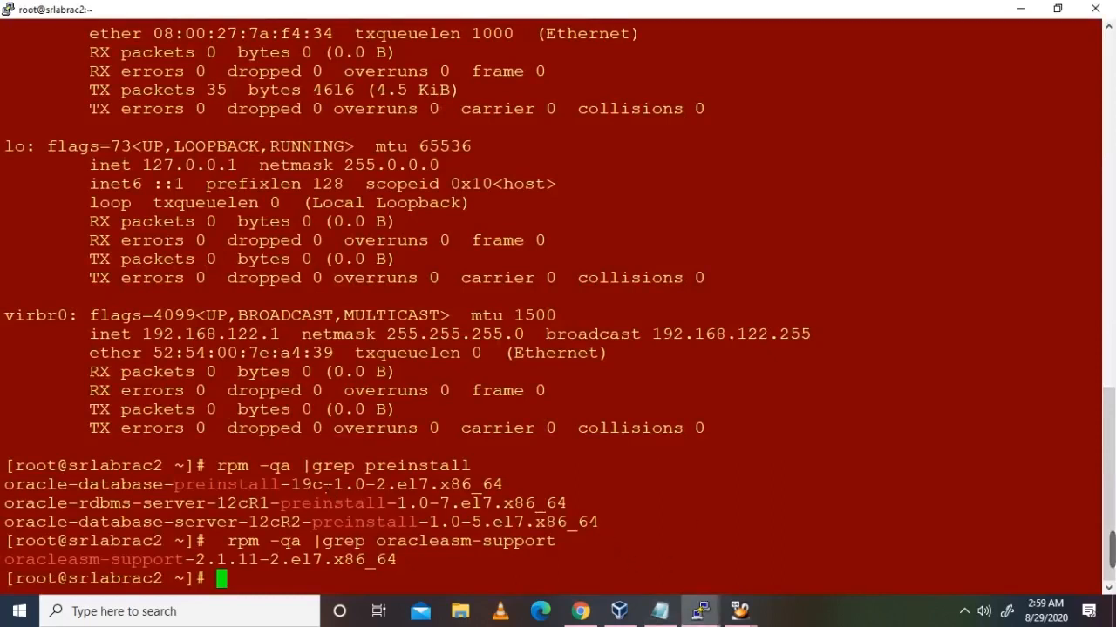
double_click(338, 490)
left_click(739, 496)
right_click(742, 497)
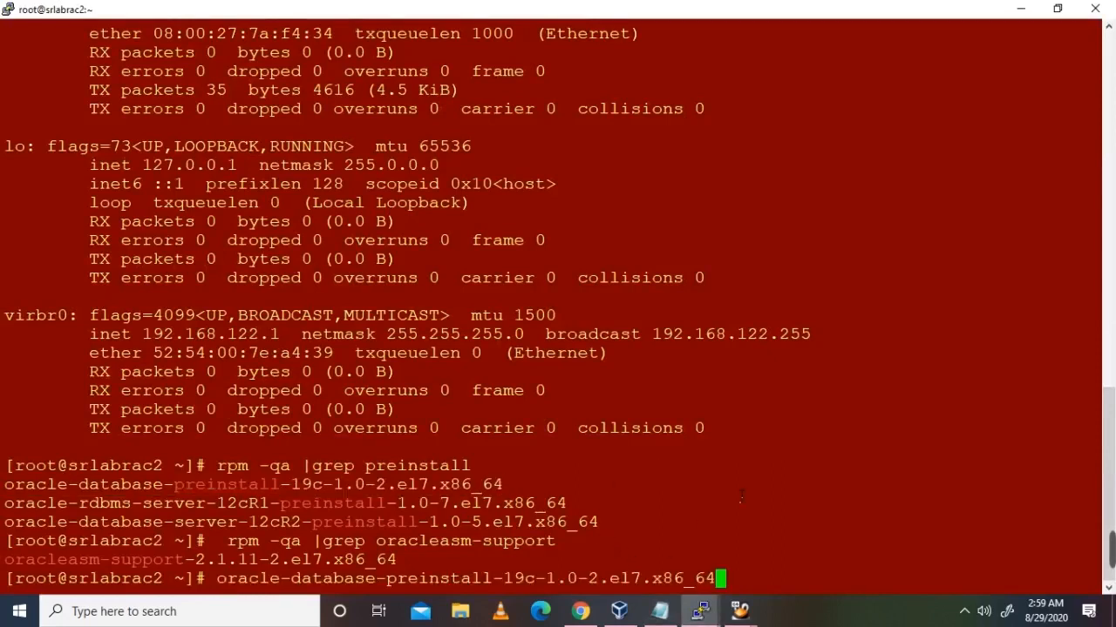
key("alt+Tab")
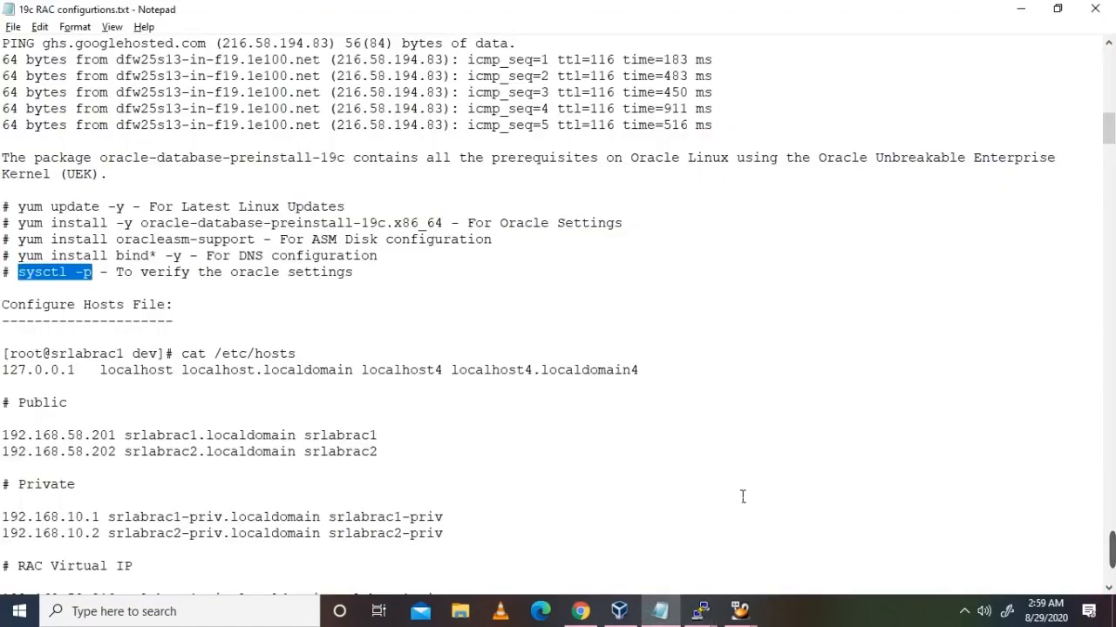
Step: Run sysctl -p on srlabrac2 to apply the kernel parameters
key("alt+Tab")
right_click(715, 486)
key("Return")
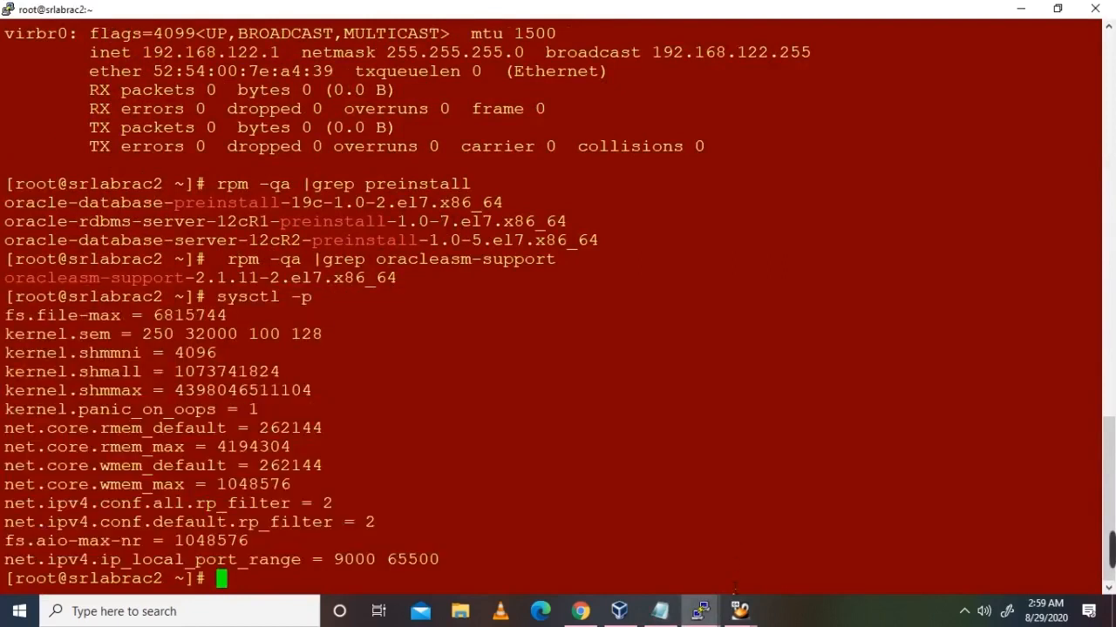
left_click(706, 612)
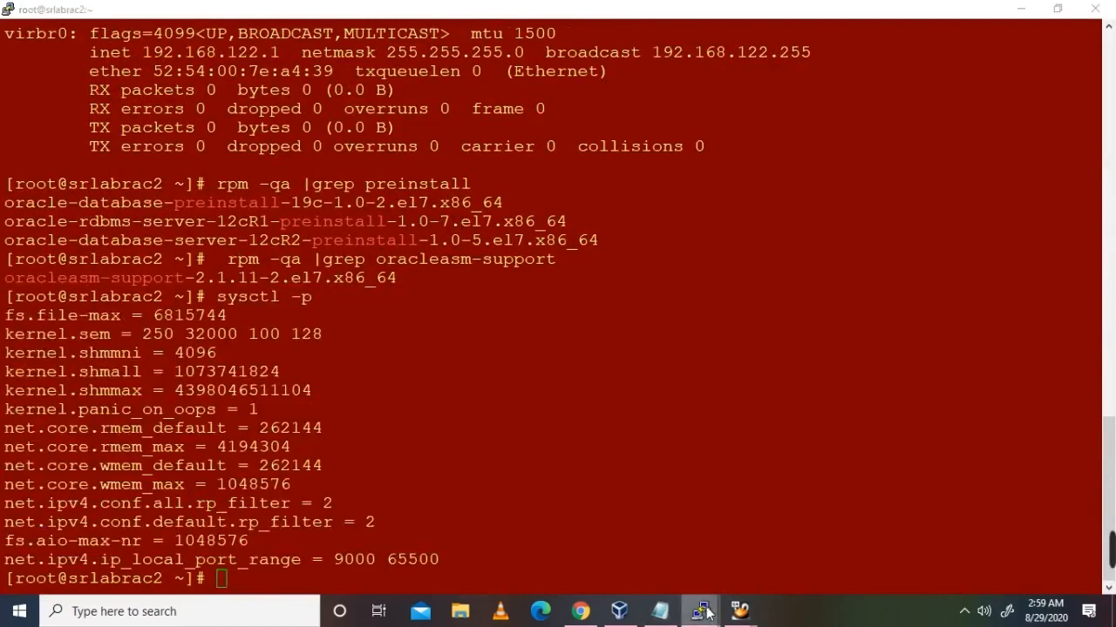
left_click(573, 565)
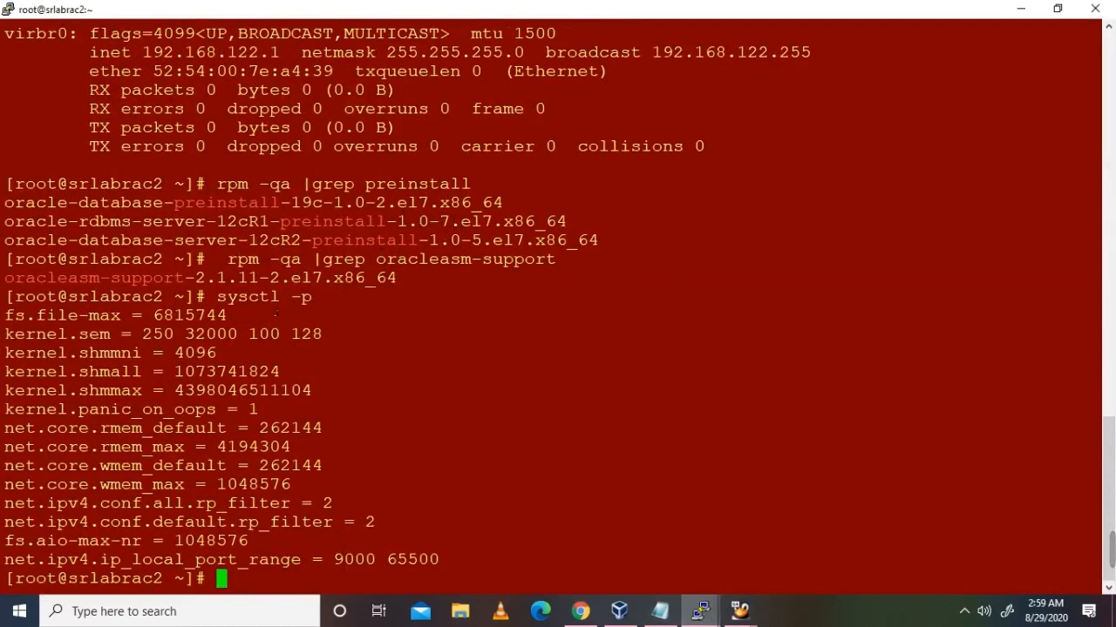
Step: Copy sysctl -p from the srlabrac2 terminal and run it on srlabrac1
left_click_drag(220, 299, 312, 314)
key("ctrl+c")
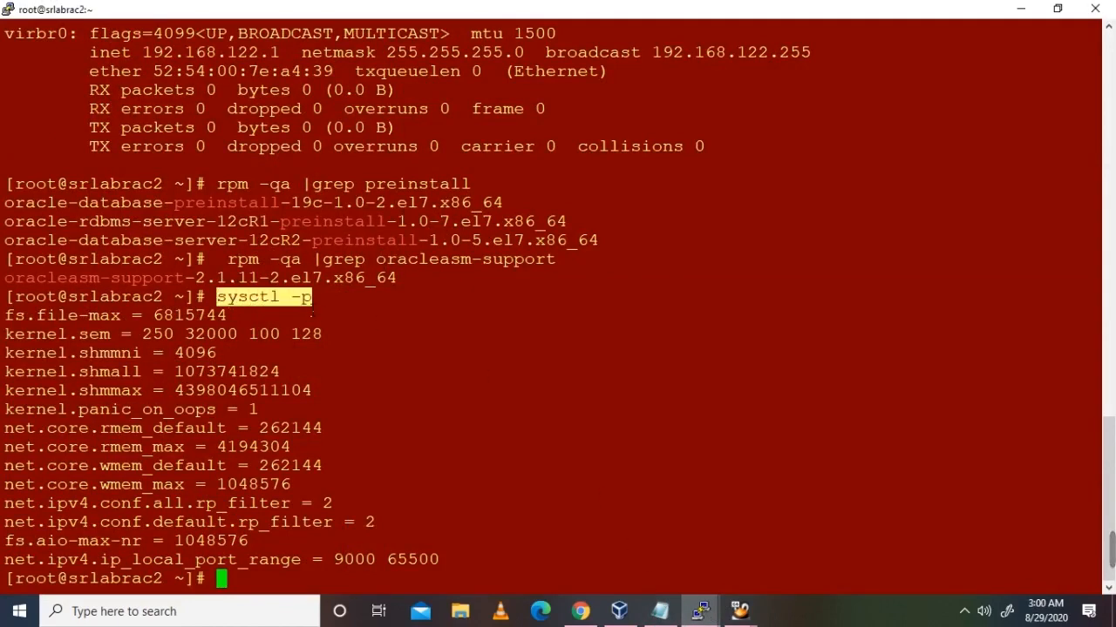
left_click(700, 610)
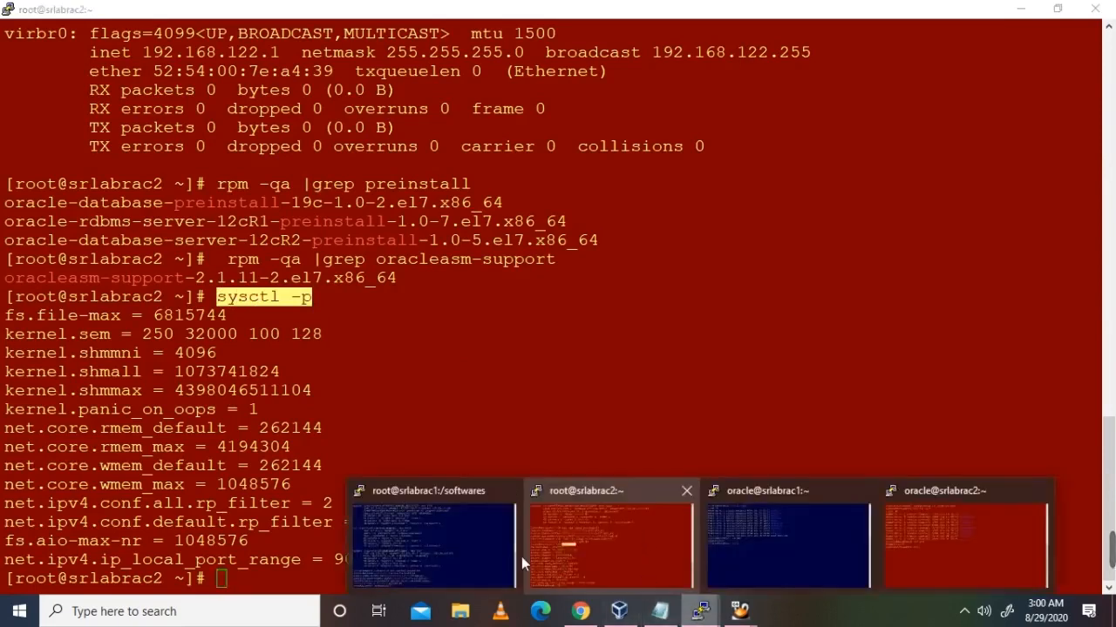
left_click(488, 549)
right_click(613, 466)
key("Return")
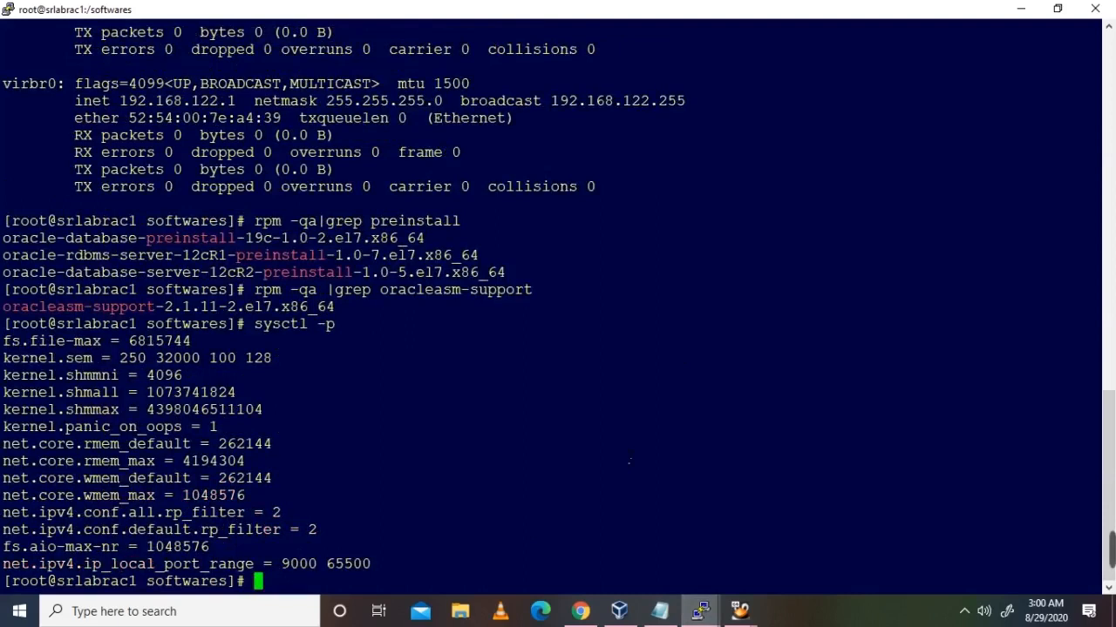
left_click(660, 610)
Step: Print /etc/hosts on srlabrac1 with cat /etc/hosts
scroll(477, 380, "down", 2)
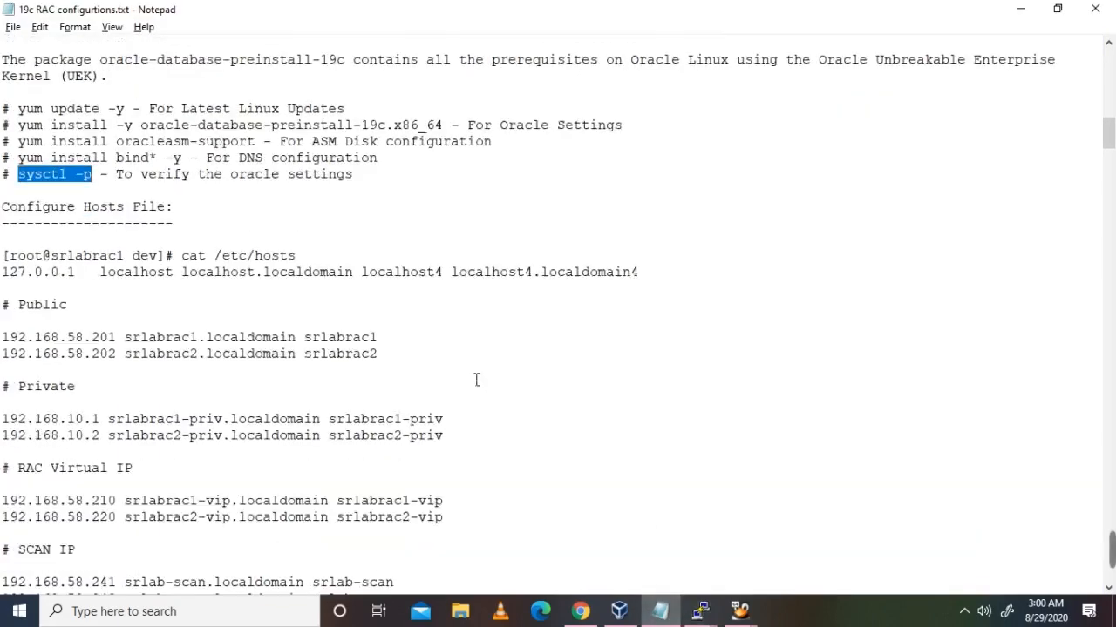
scroll(477, 380, "down", 2)
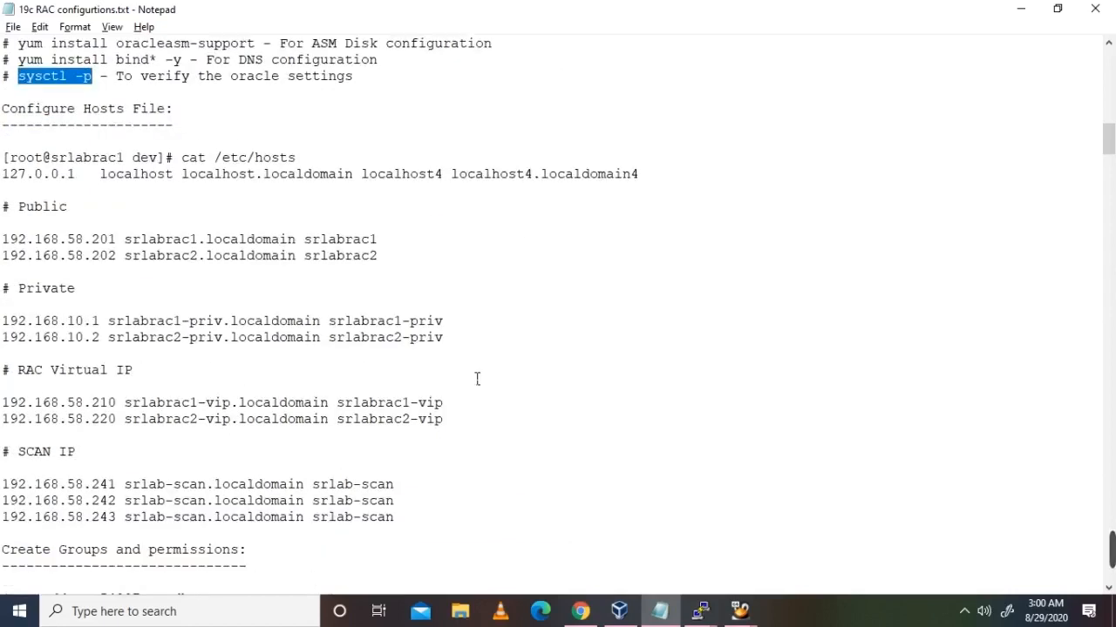
left_click(109, 127)
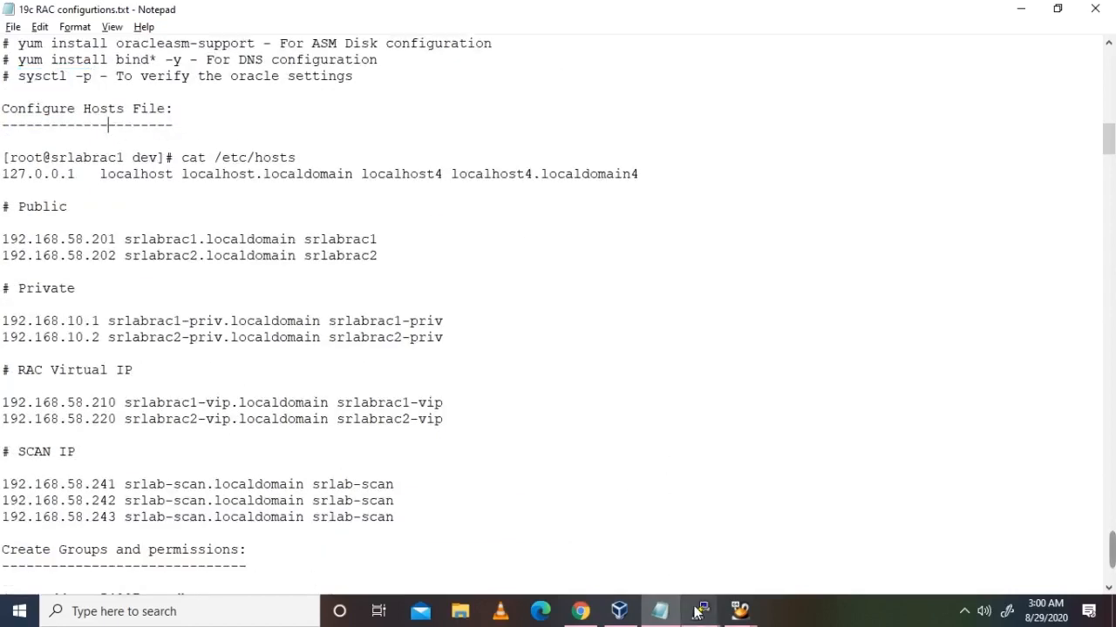
mouse_move(697, 613)
left_click(404, 524)
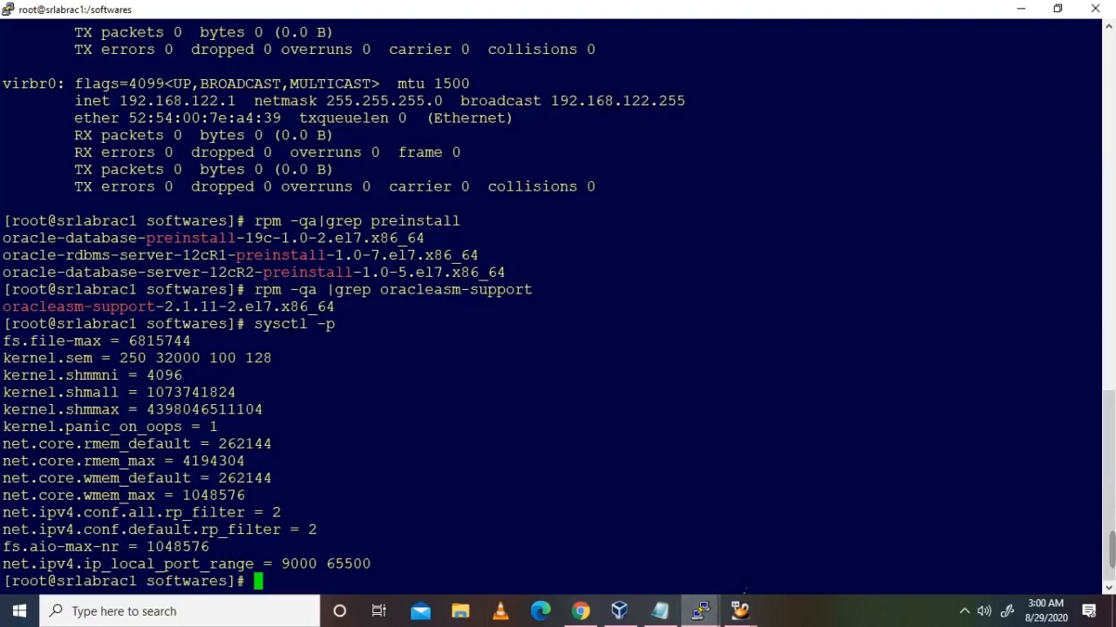
type("cat /etc/hosts")
key("Return")
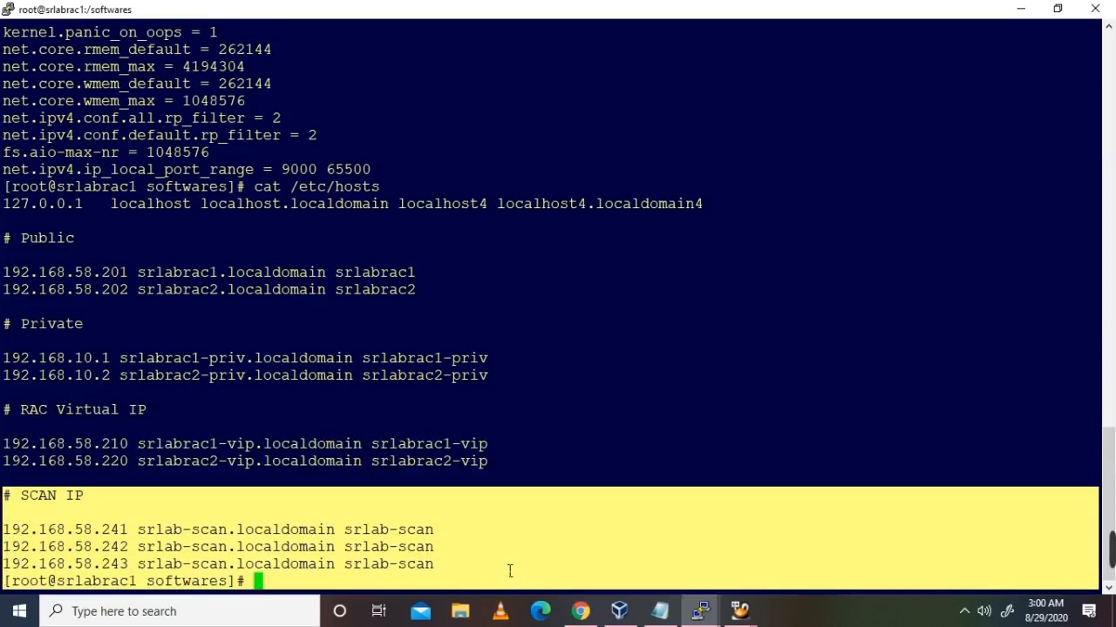
Step: Print /etc/hosts on srlabrac2, correcting the mistyped path
left_click(699, 611)
left_click(633, 554)
type("cat/ et/")
key("BackSpace")
key("BackSpace")
key("BackSpace")
key("BackSpace")
key("BackSpace")
type("/ec/ho")
key("BackSpace")
key("BackSpace")
key("BackSpace")
key("BackSpace")
type("tc/hosts")
key("Return")
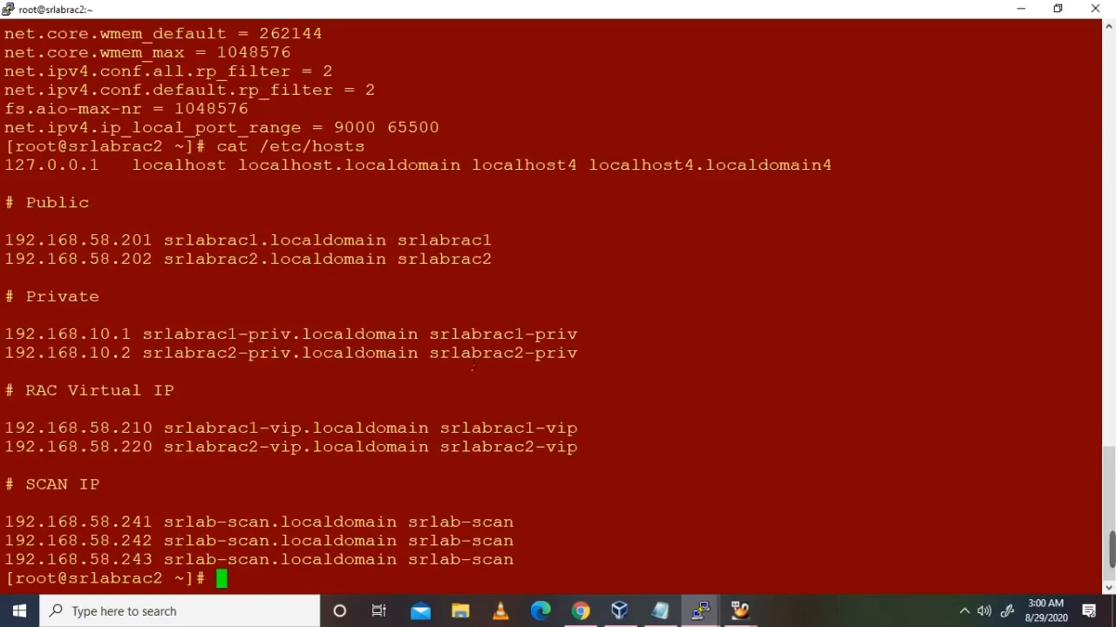
left_click(660, 611)
Step: Run 'id oracle' on srlabrac1 and srlabrac2 to check the oracle user's groups
scroll(383, 393, "down", 6)
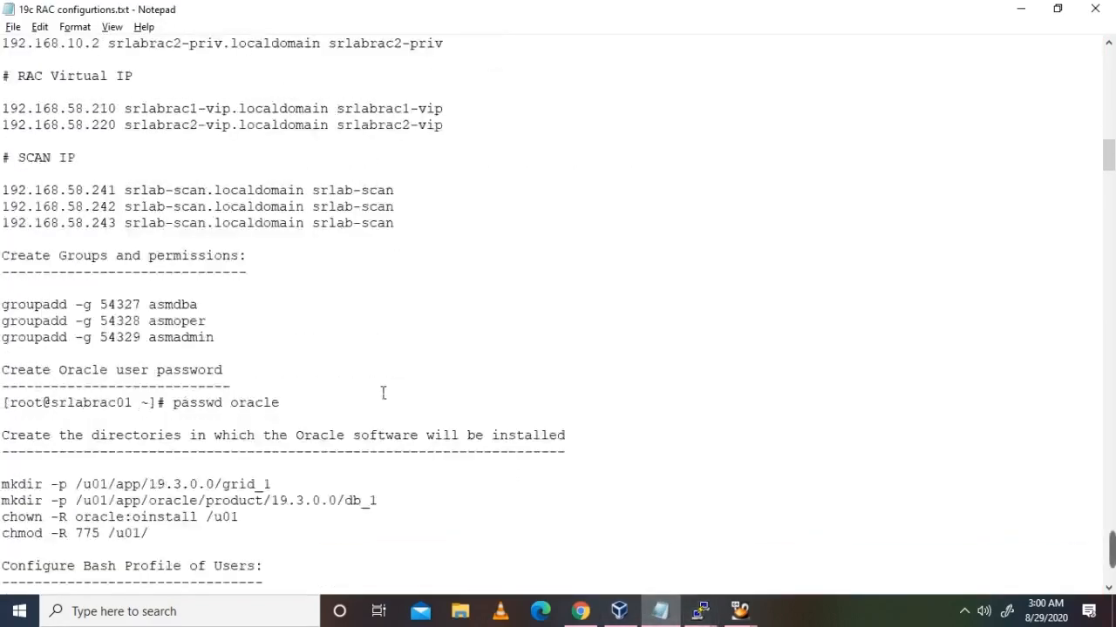
scroll(382, 393, "down", 1)
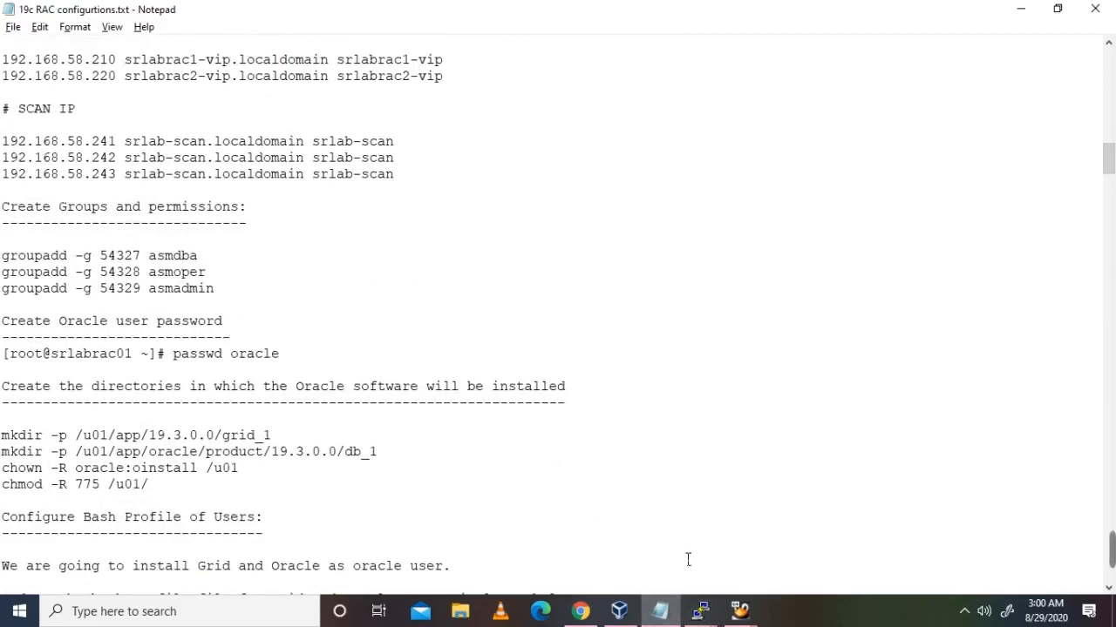
mouse_move(700, 611)
left_click(431, 544)
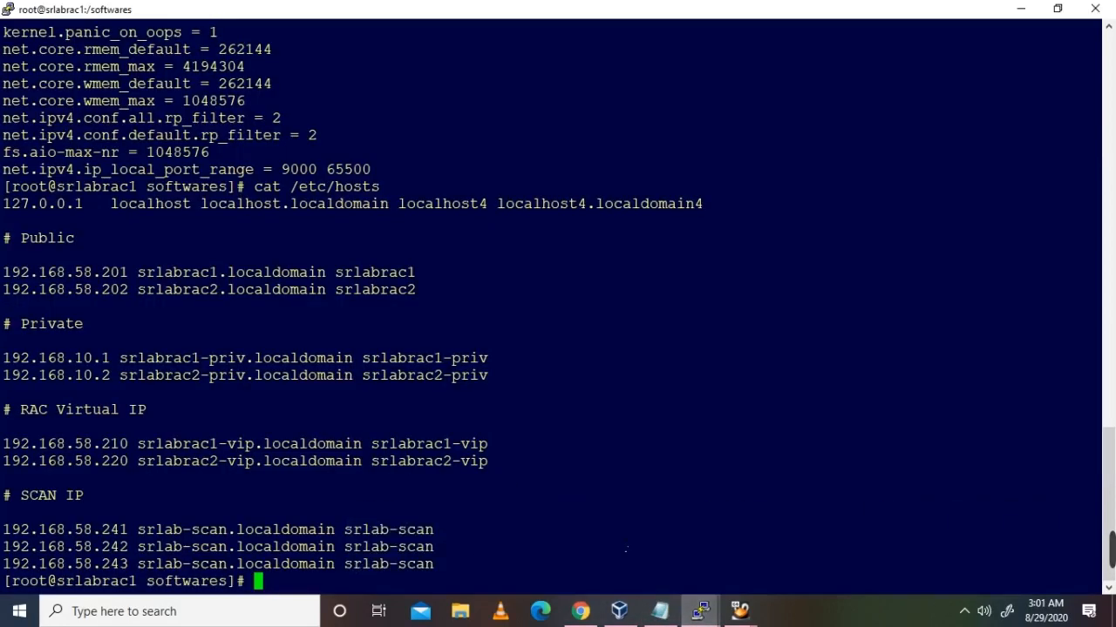
type("id oracle")
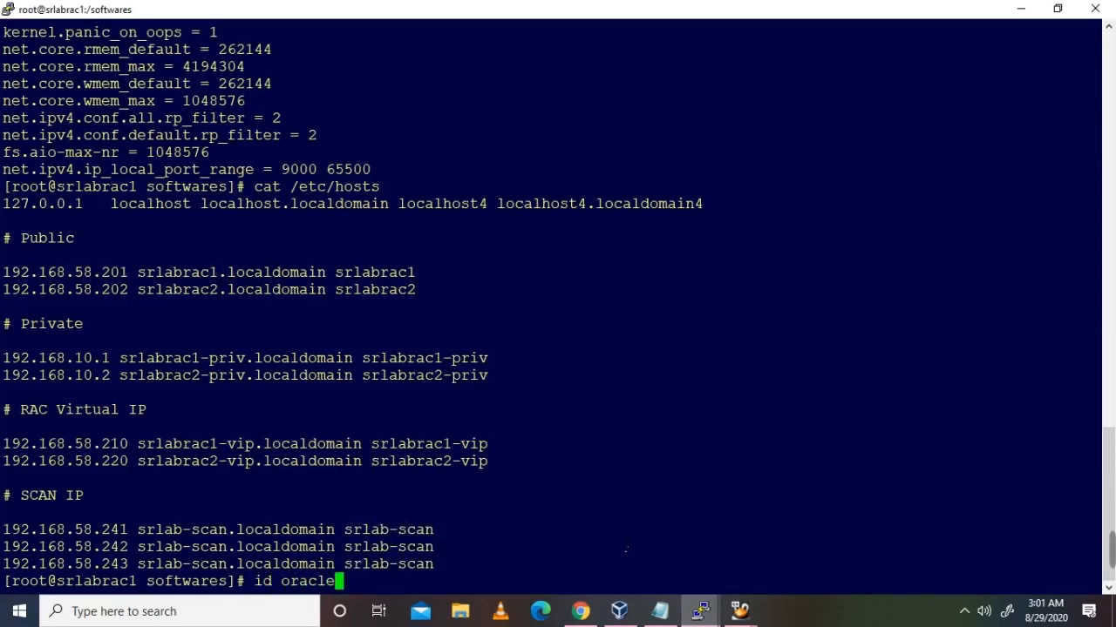
key("Return")
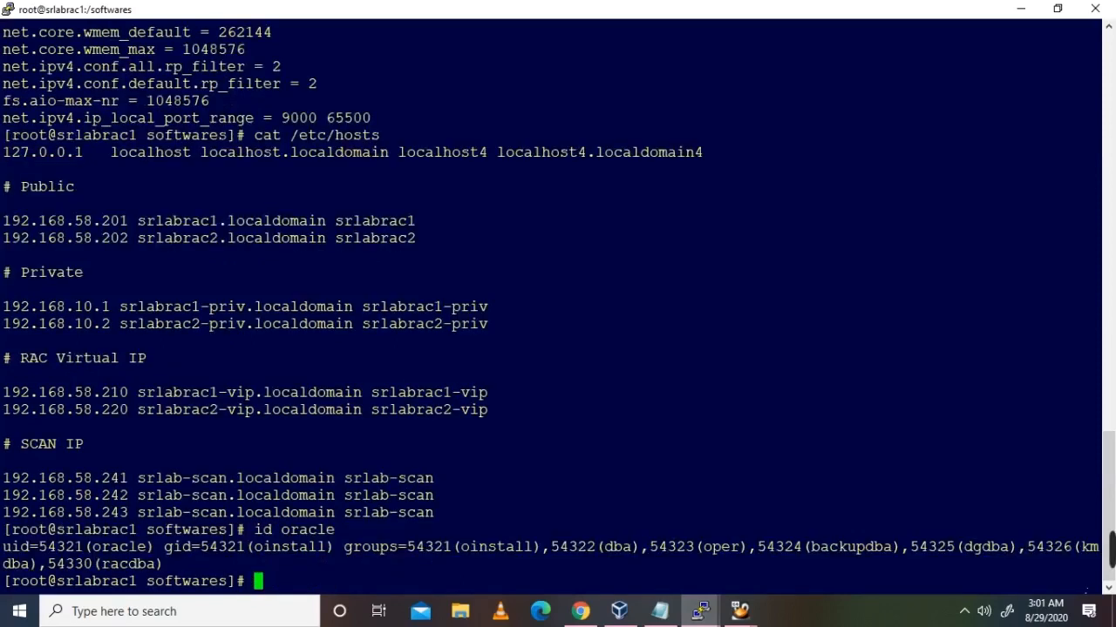
left_click_drag(159, 565, 10, 547)
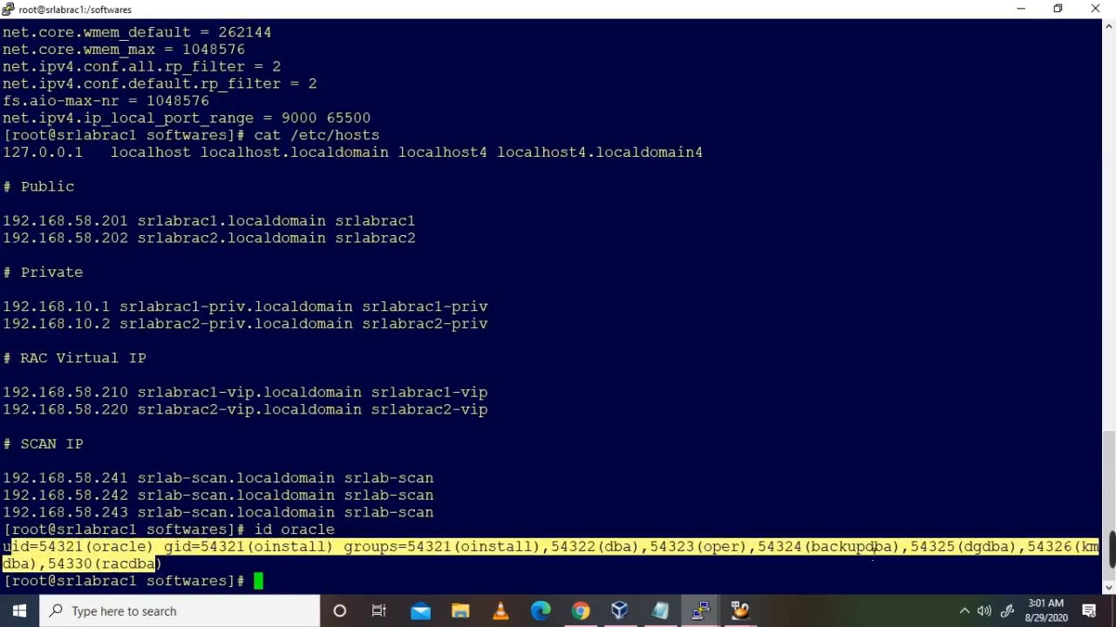
left_click(826, 549)
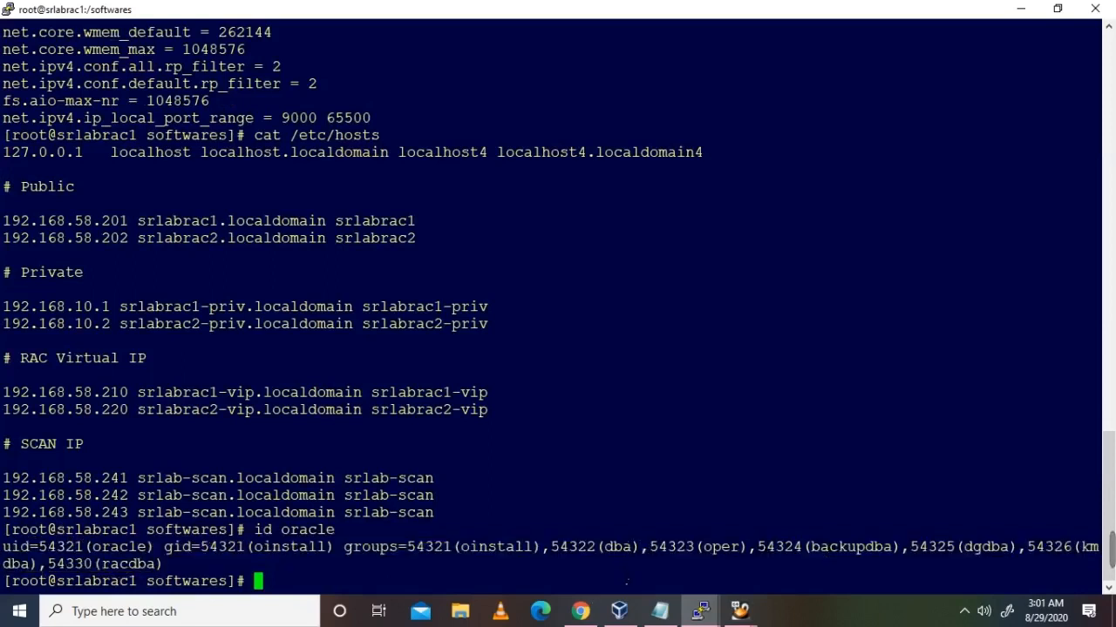
left_click(700, 611)
left_click(636, 540)
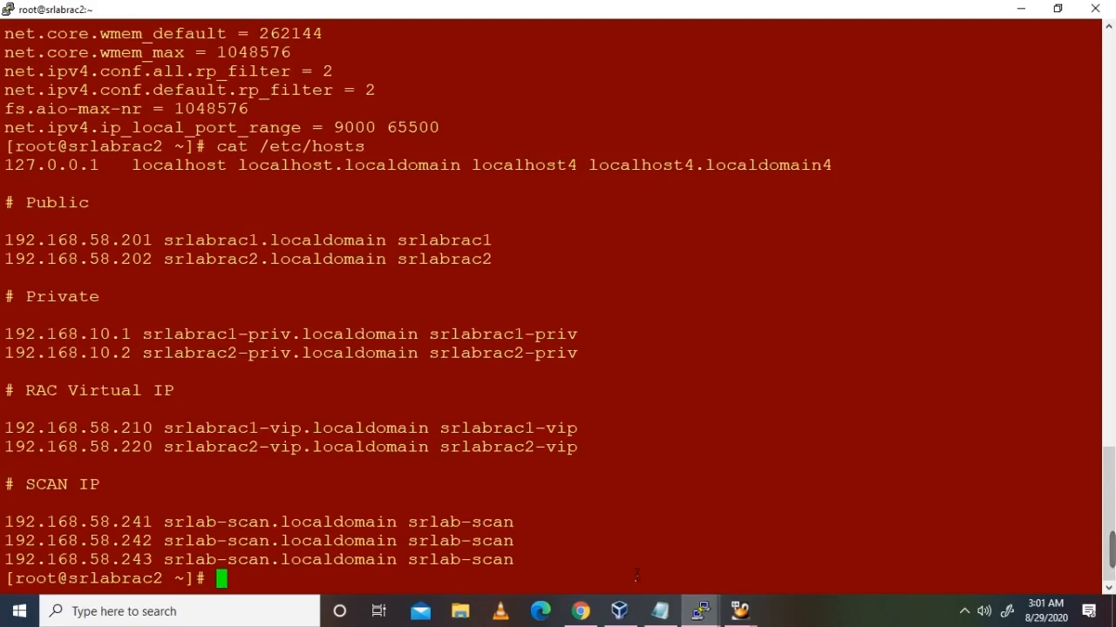
type("id oracle")
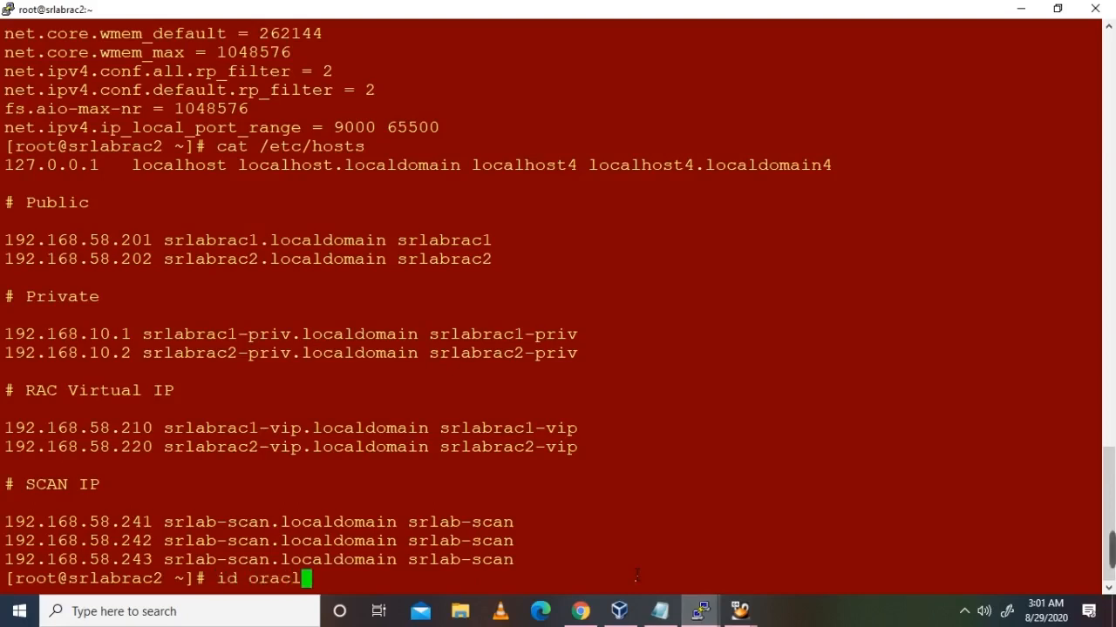
key("Return")
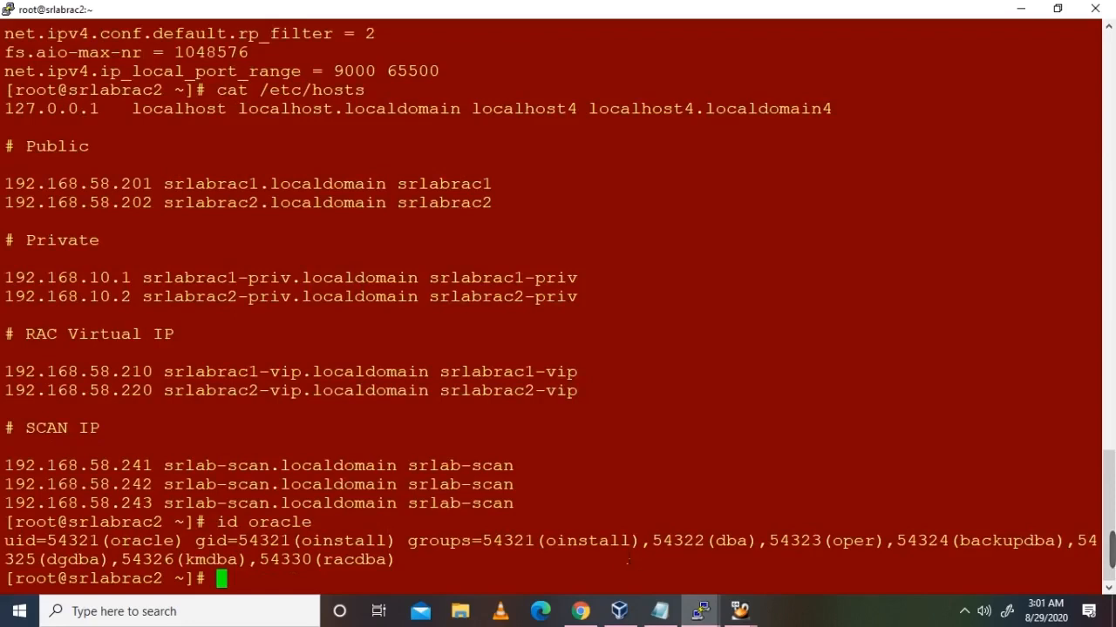
Step: Copy the asmdba, asmoper and asmadmin groupadd commands from the notes and run them on srlabrac1
left_click(659, 611)
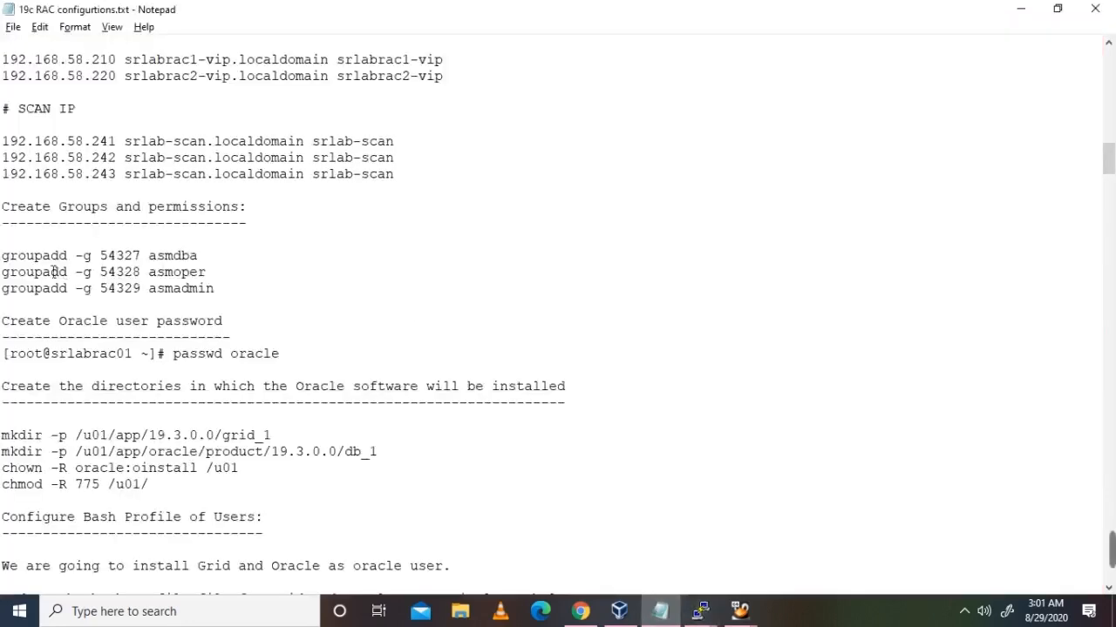
left_click_drag(2, 257, 227, 293)
key("ctrl+c")
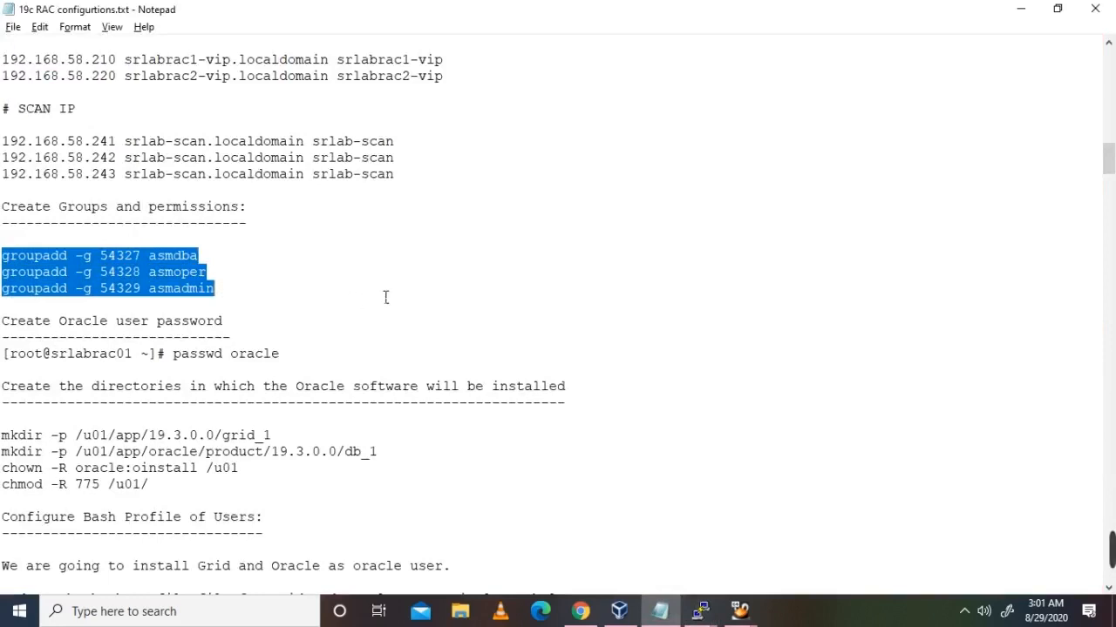
left_click(701, 611)
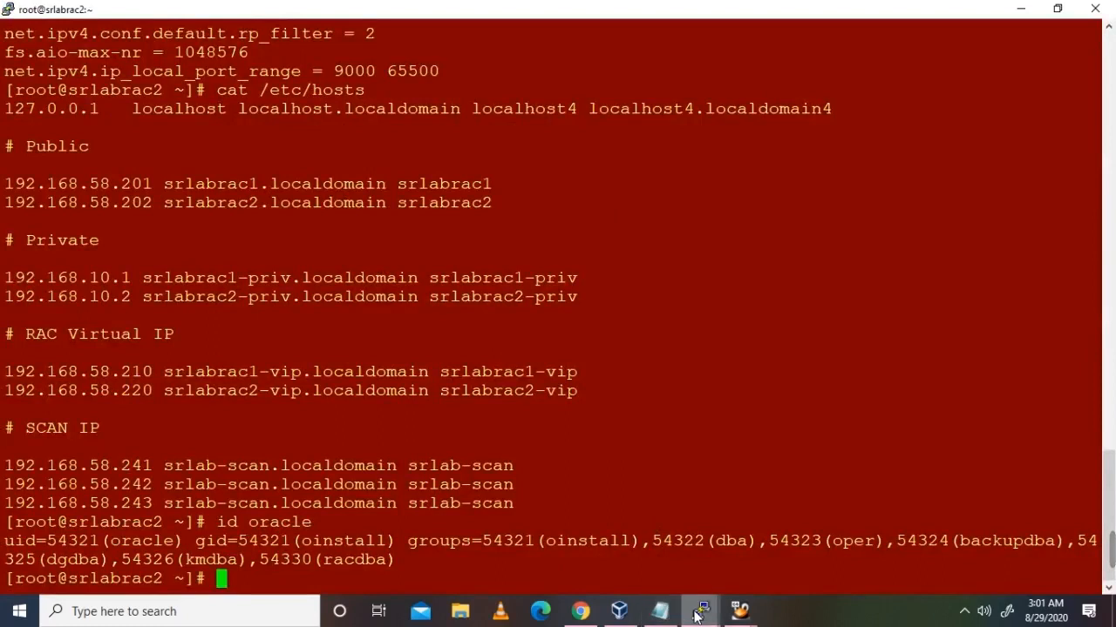
mouse_move(698, 615)
left_click(483, 542)
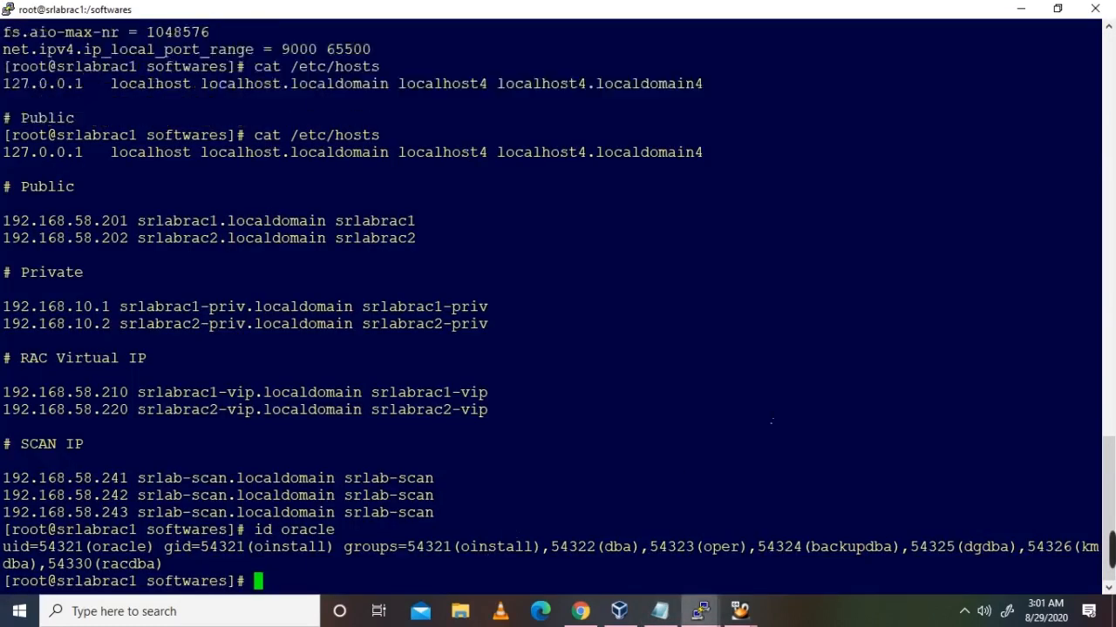
right_click(771, 422)
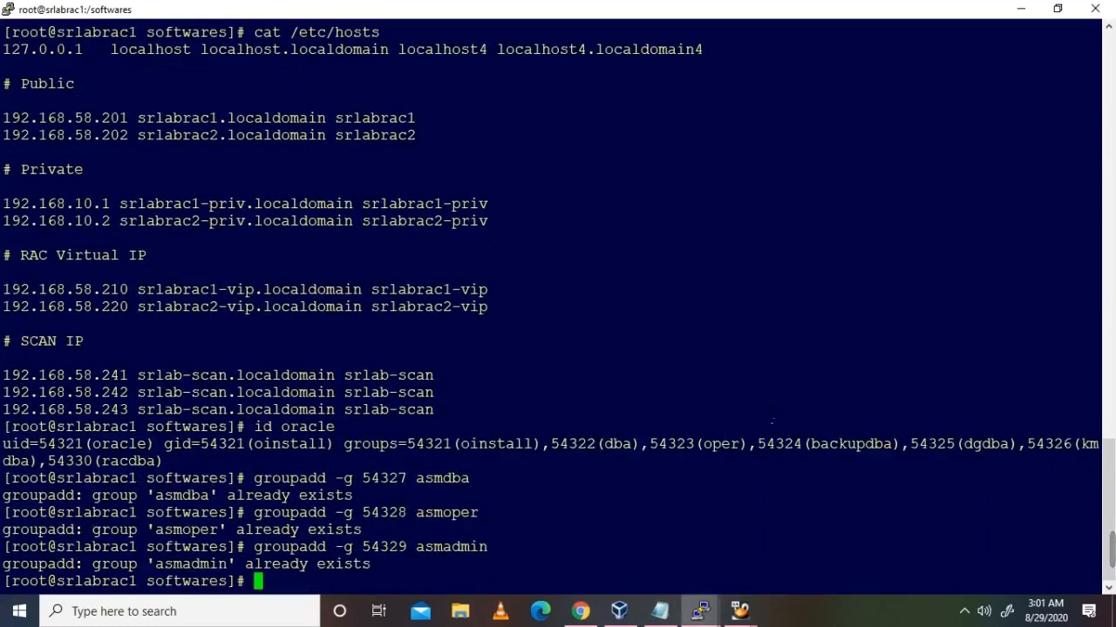
key("Return")
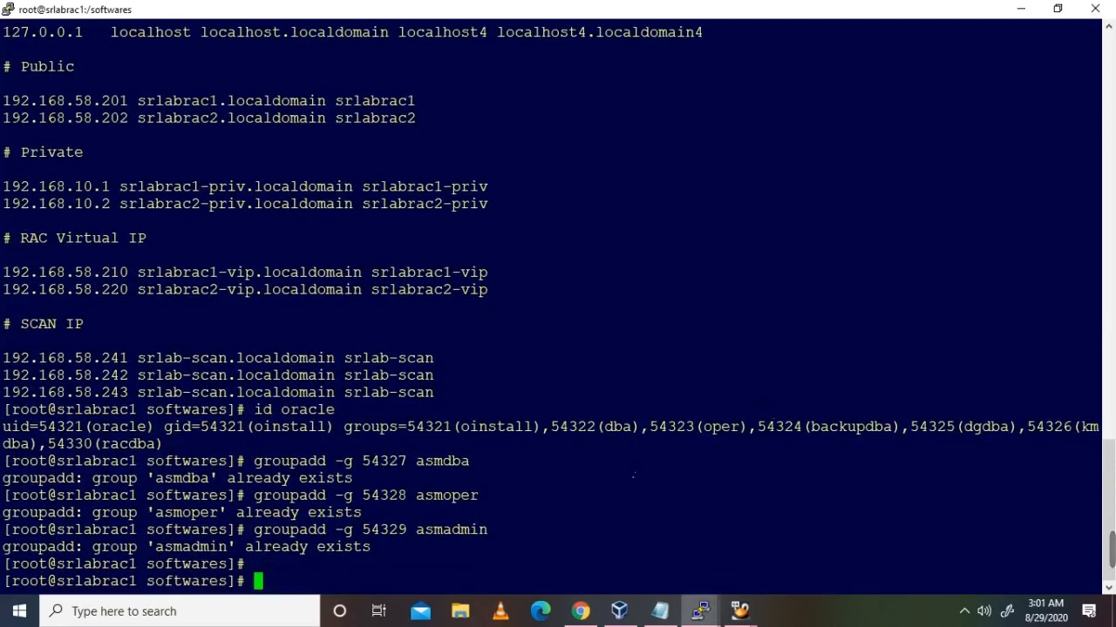
Step: Run the same three groupadd commands on srlabrac2, then return to the notes
mouse_move(697, 613)
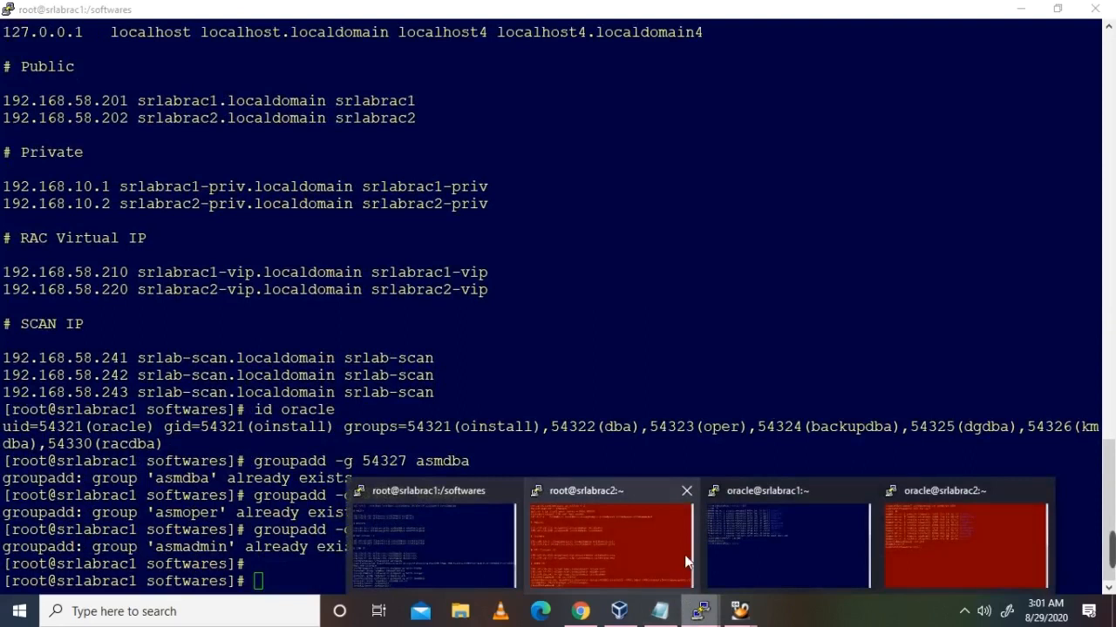
left_click(642, 497)
right_click(642, 494)
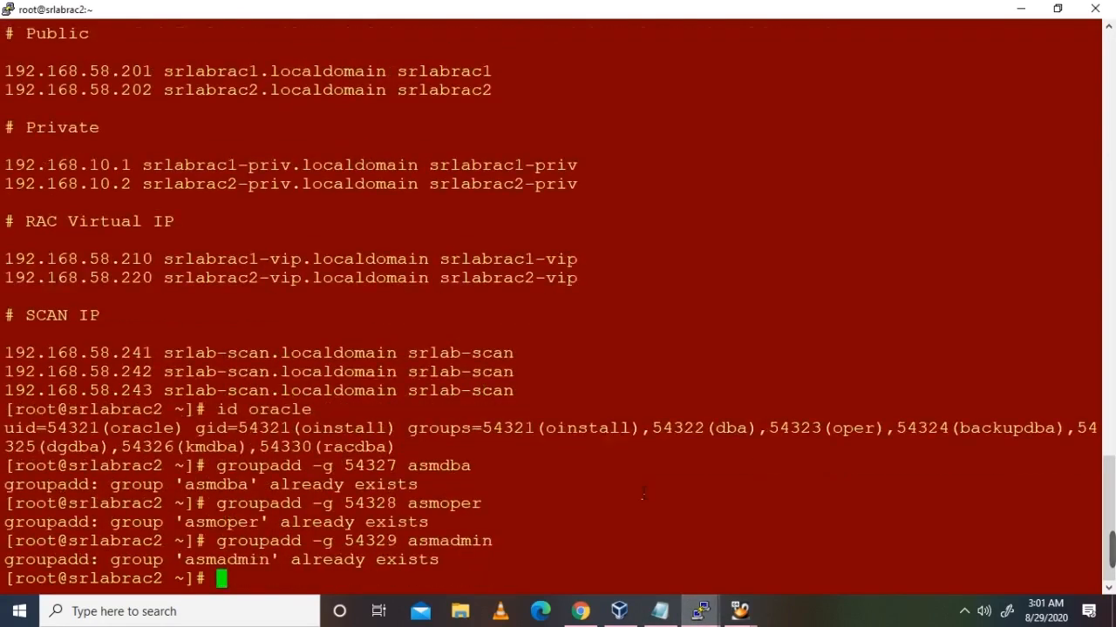
key("Return")
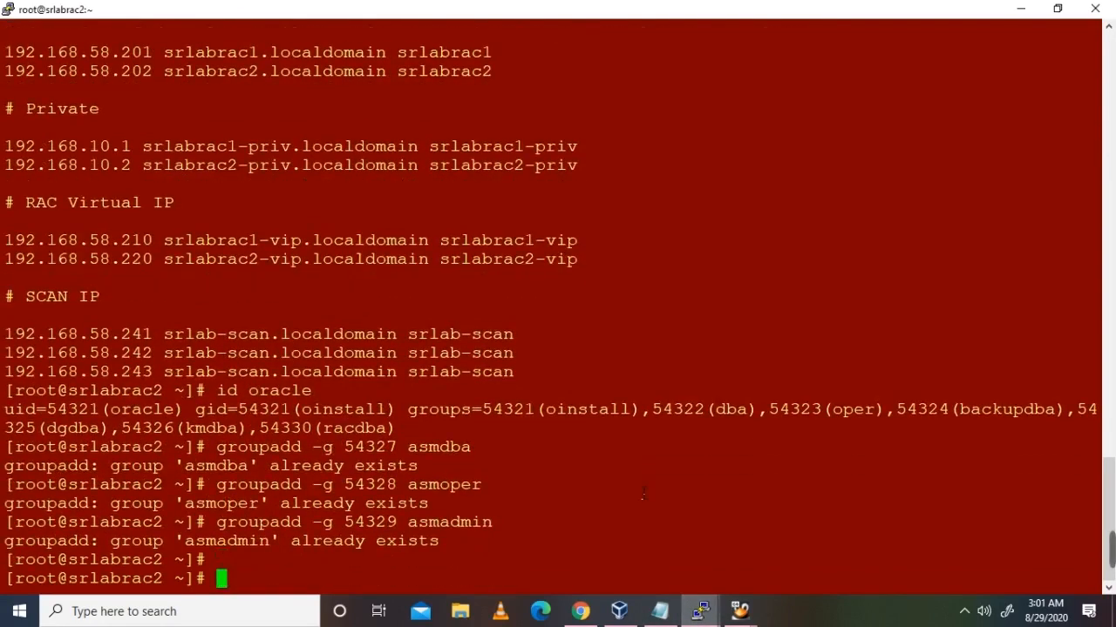
key("alt+Tab")
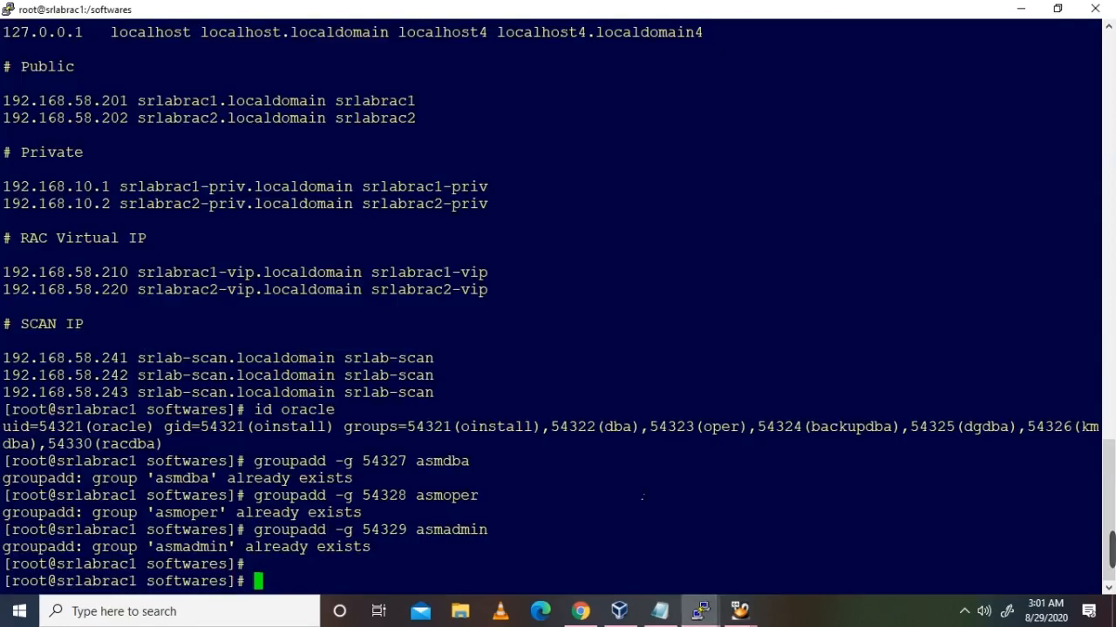
key("alt+Tab")
Step: Scroll past the passwd oracle section and select the /u01/app/19.3.0.0/grid_1 path
scroll(397, 361, "down", 2)
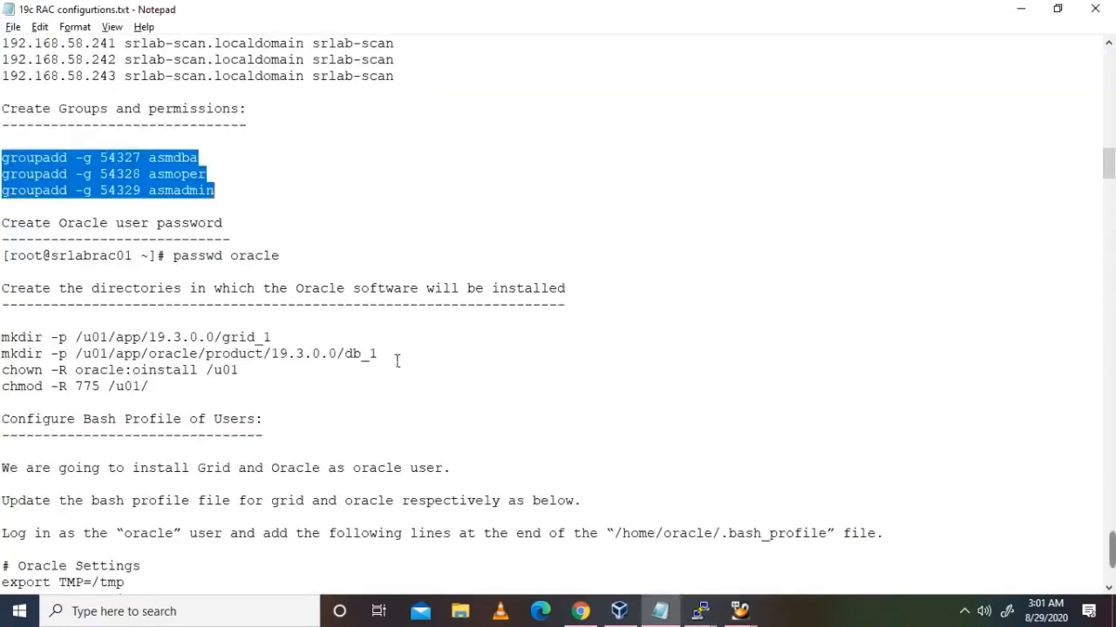
scroll(397, 361, "down", 1)
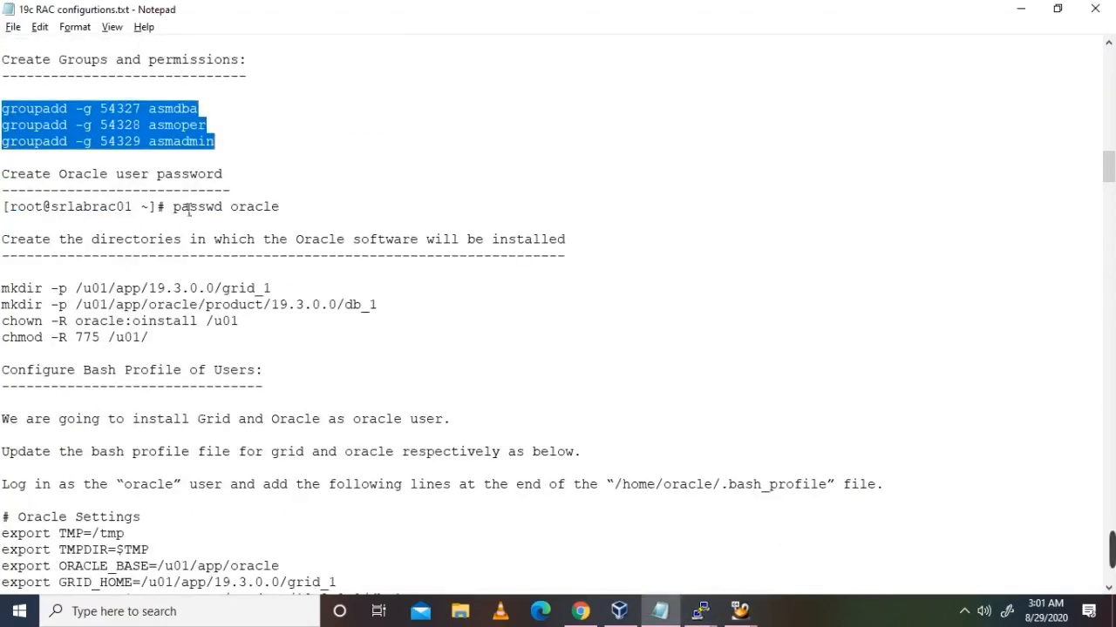
left_click_drag(175, 213, 282, 214)
left_click(307, 220)
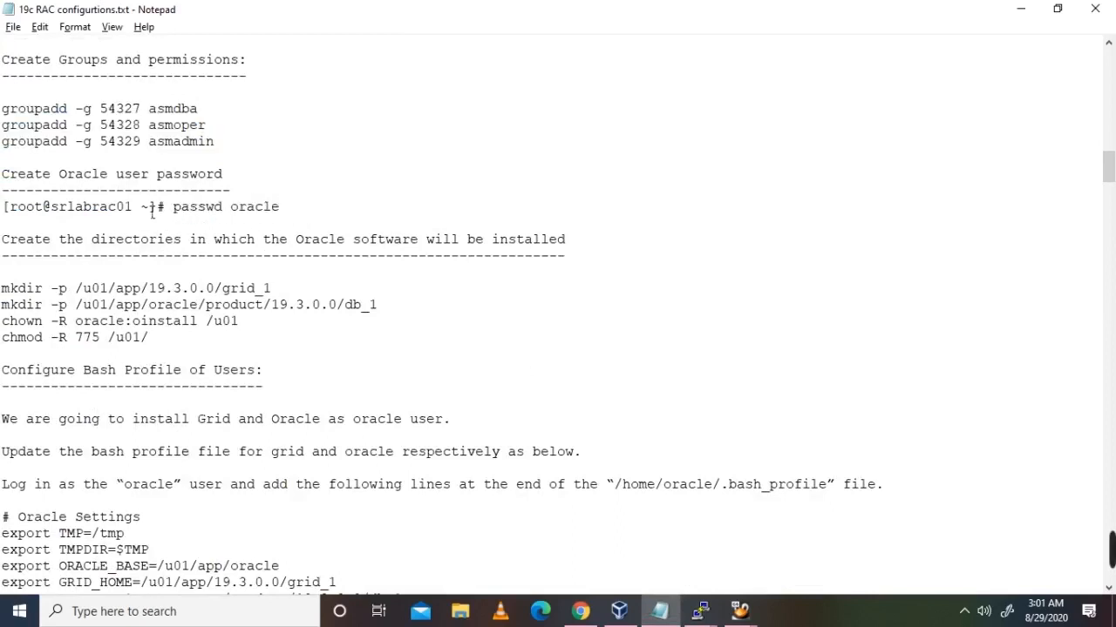
left_click_drag(279, 211, 17, 179)
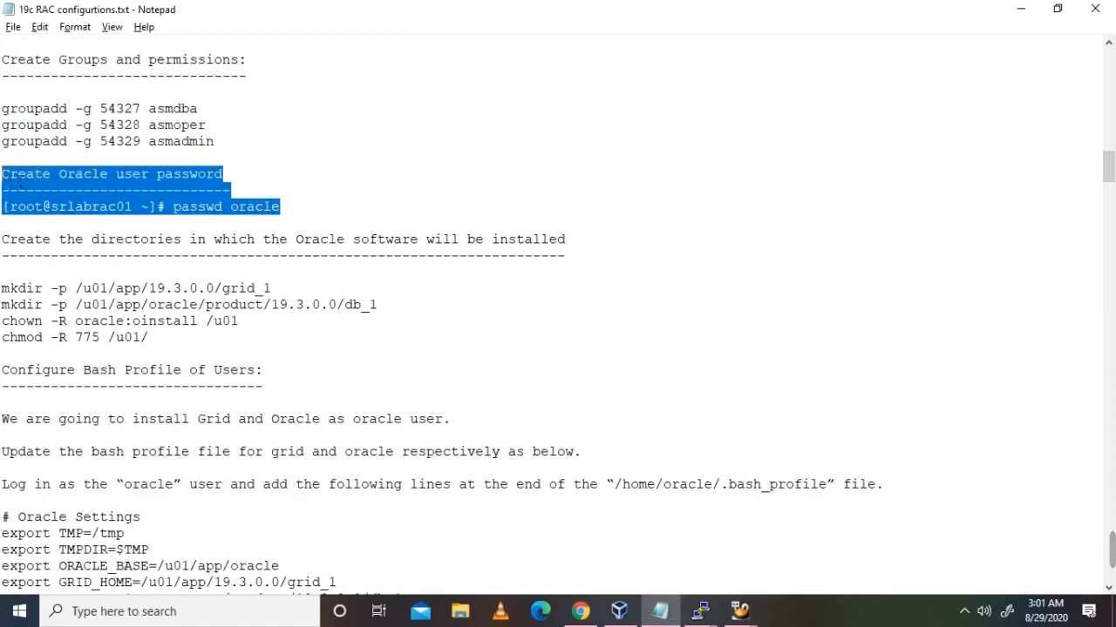
left_click(87, 179)
left_click_drag(281, 209, 146, 177)
left_click(186, 174)
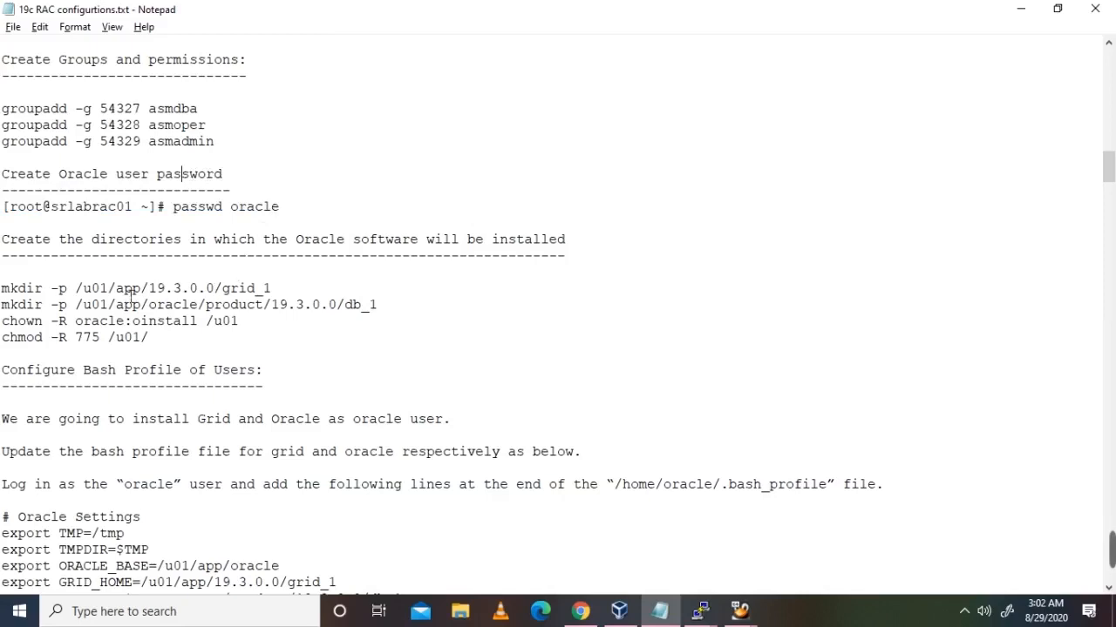
scroll(131, 284, "down", 1)
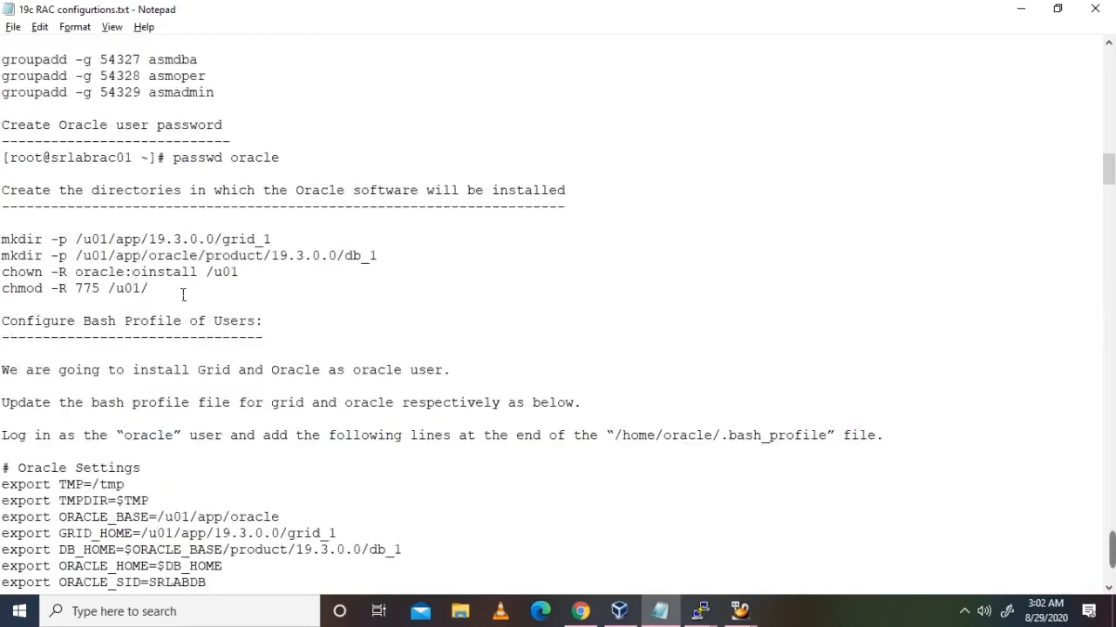
left_click_drag(85, 242, 277, 240)
key("ctrl+c")
Step: Run ls -ld on the grid_1 path on srlabrac1 and srlabrac2 to confirm it doesn't exist
key("alt+Tab")
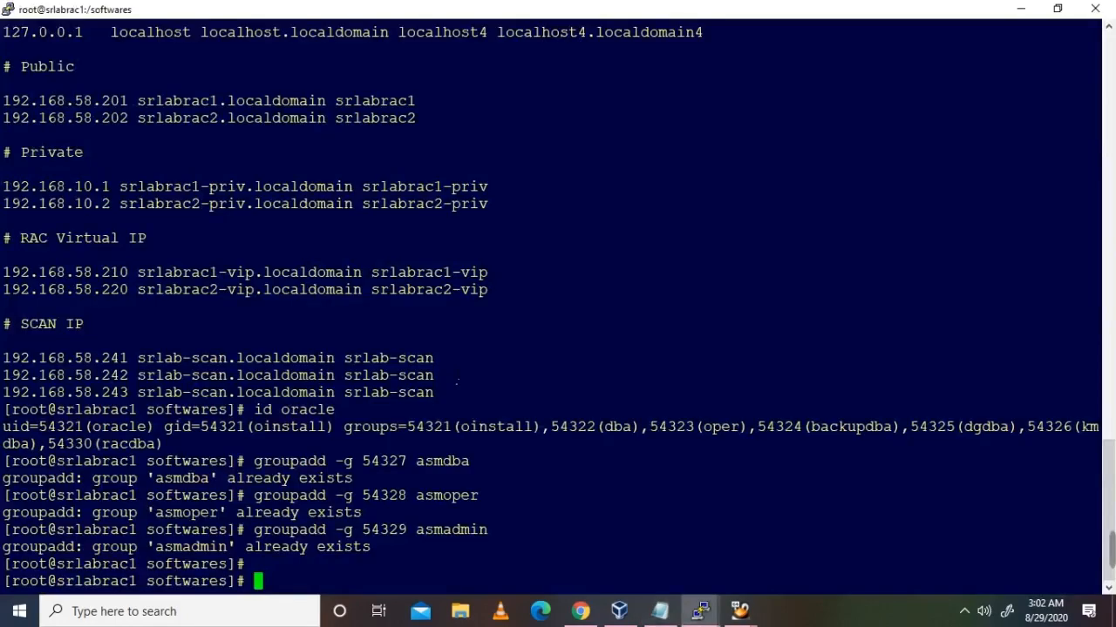
type("ls -lrt")
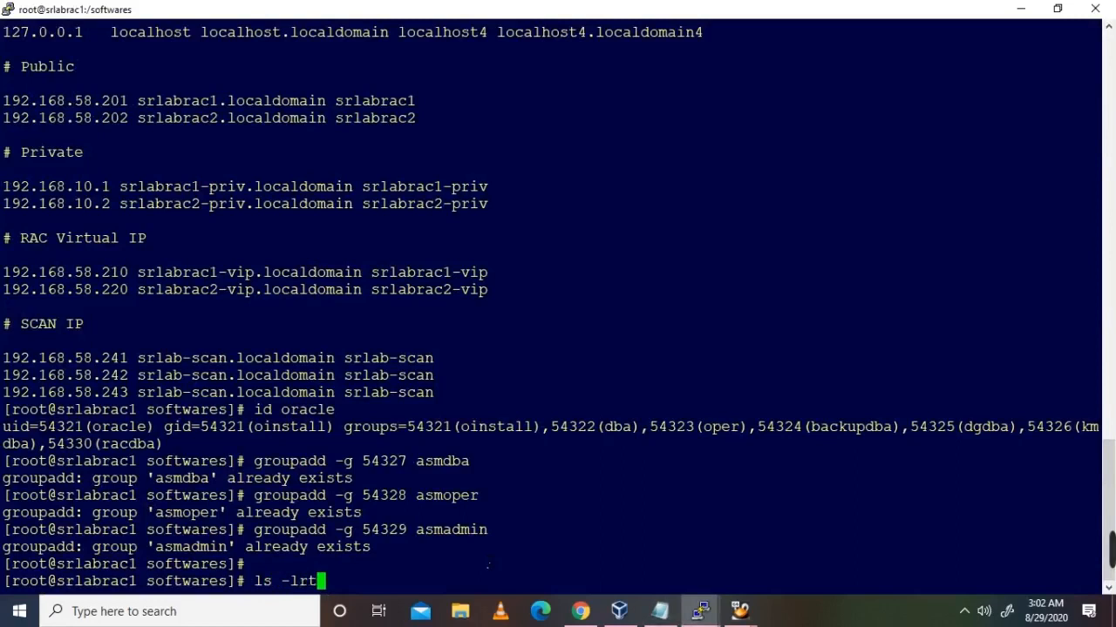
key("BackSpace")
key("BackSpace")
key("BackSpace")
type("d")
key("shift+Insert")
key("Return")
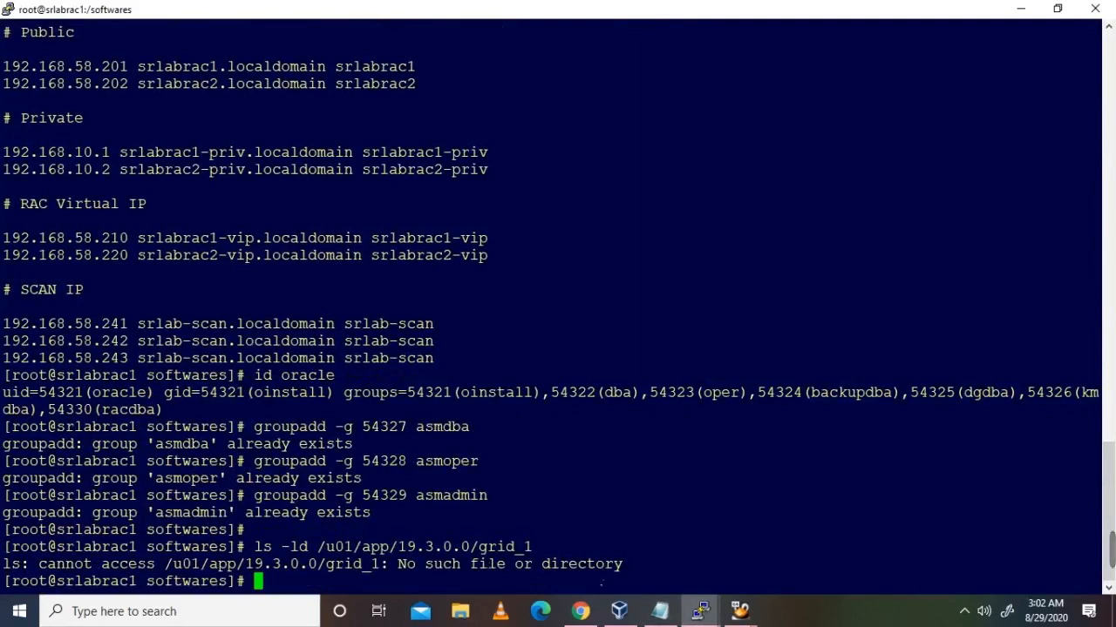
mouse_move(700, 611)
left_click(650, 558)
type("ls -ld")
key("shift+Insert")
key("Return")
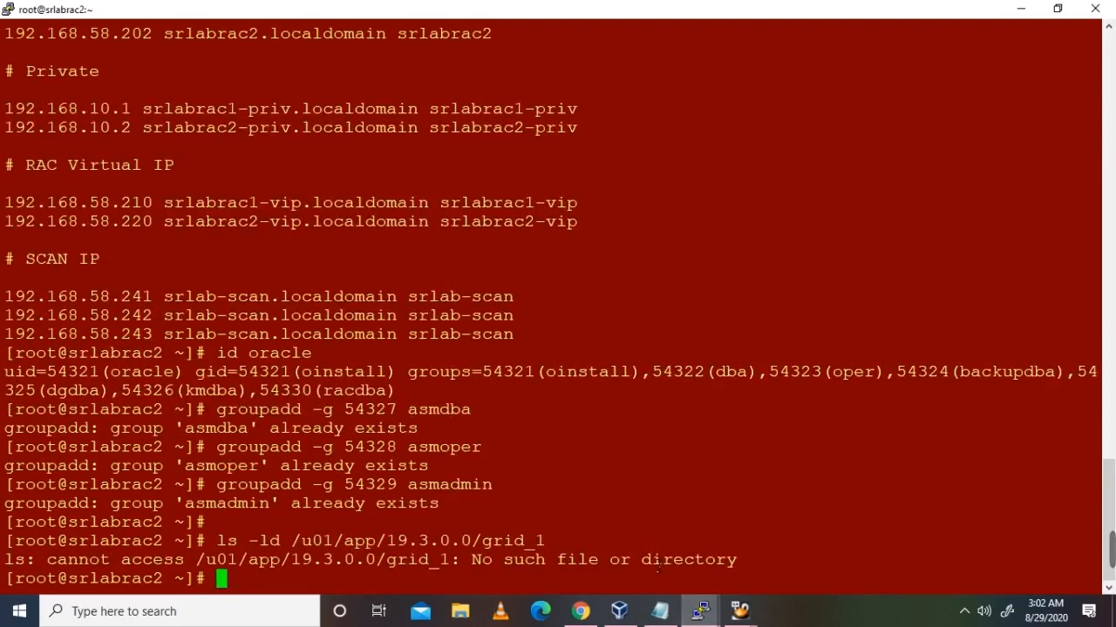
Step: Copy the db_1 install path from the mkdir lines in the RAC notes
mouse_move(700, 611)
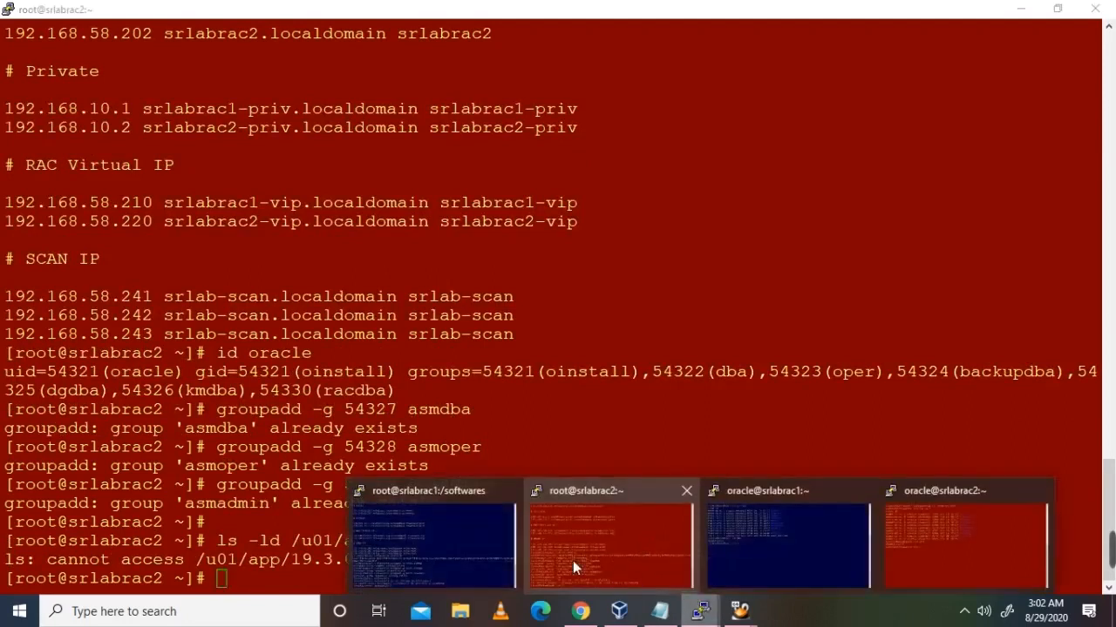
left_click(436, 541)
key("alt+Tab")
key("alt+Tab")
key("alt+Tab")
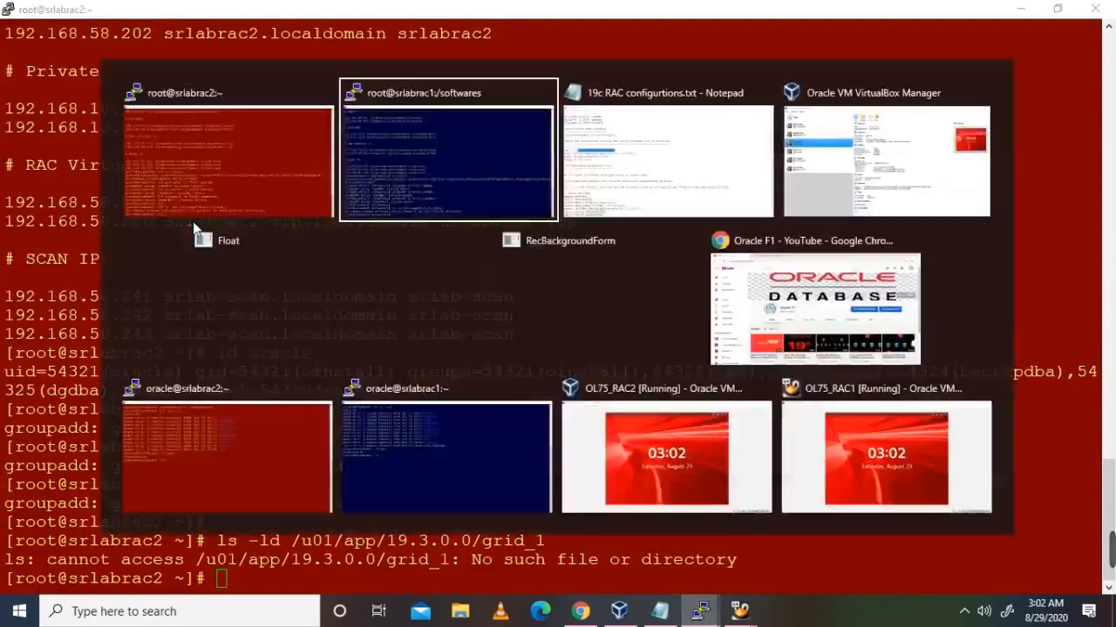
left_click(173, 272)
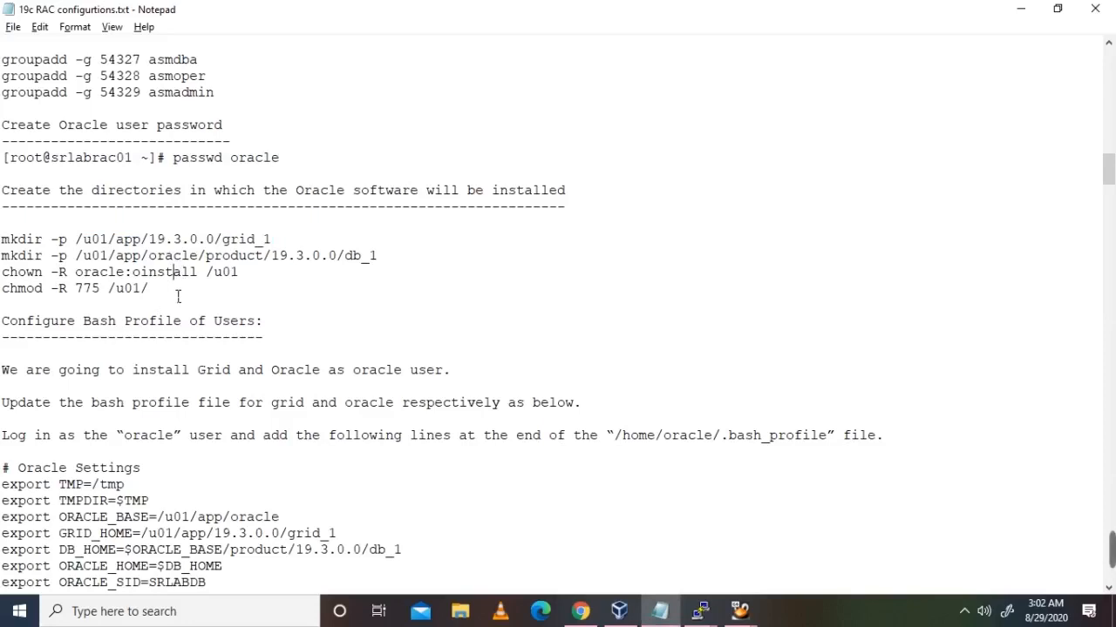
left_click_drag(149, 288, 6, 251)
left_click(127, 252)
left_click_drag(77, 258, 389, 266)
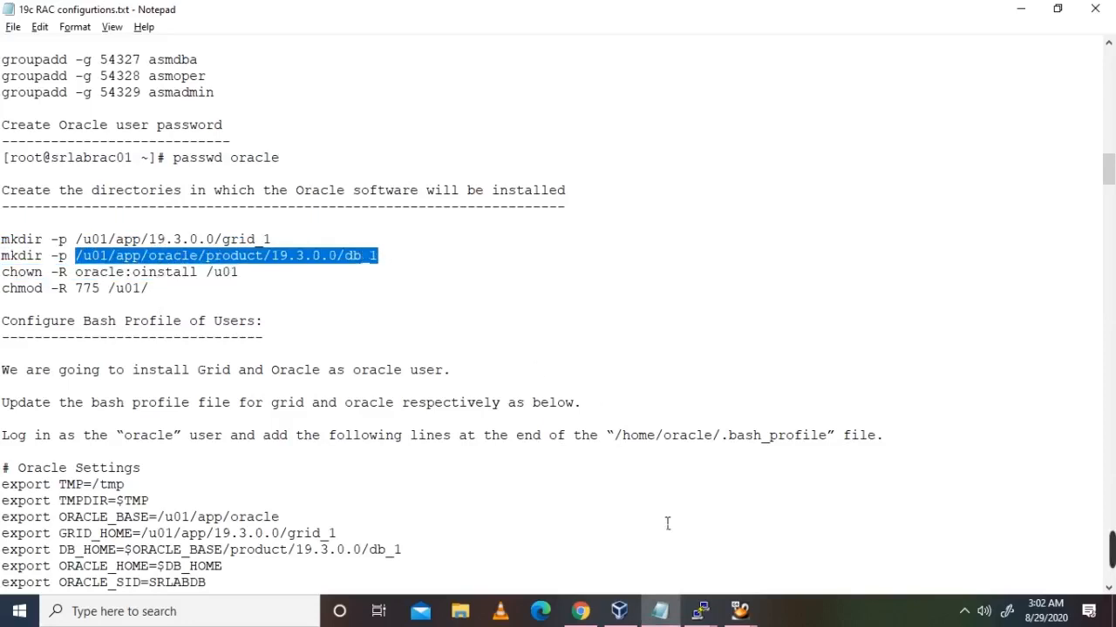
double_click(216, 244)
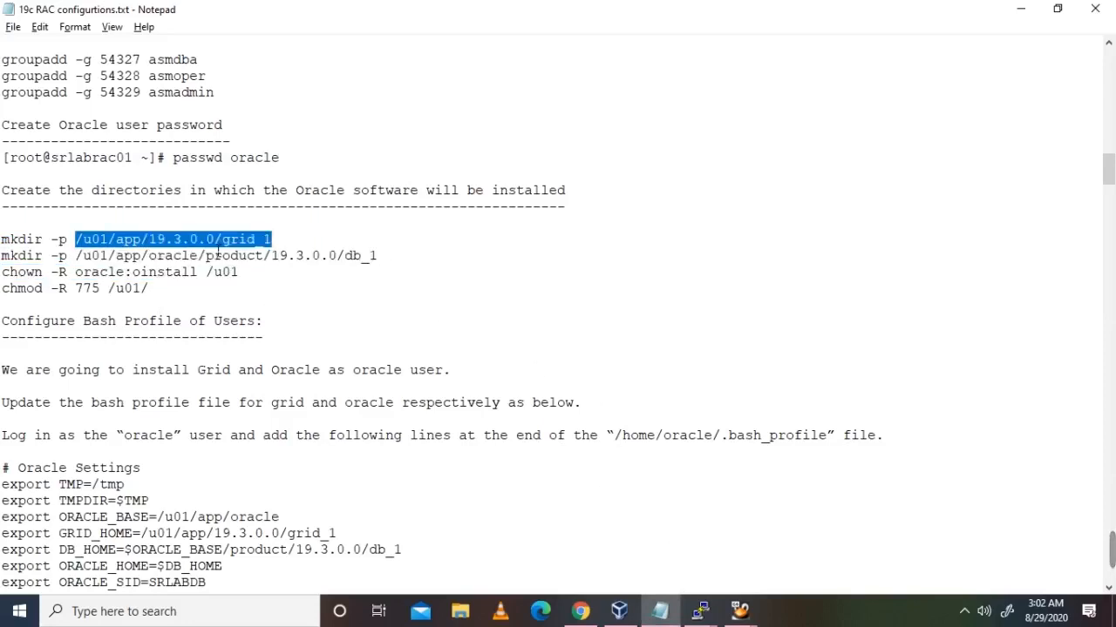
double_click(210, 255)
key("ctrl+c")
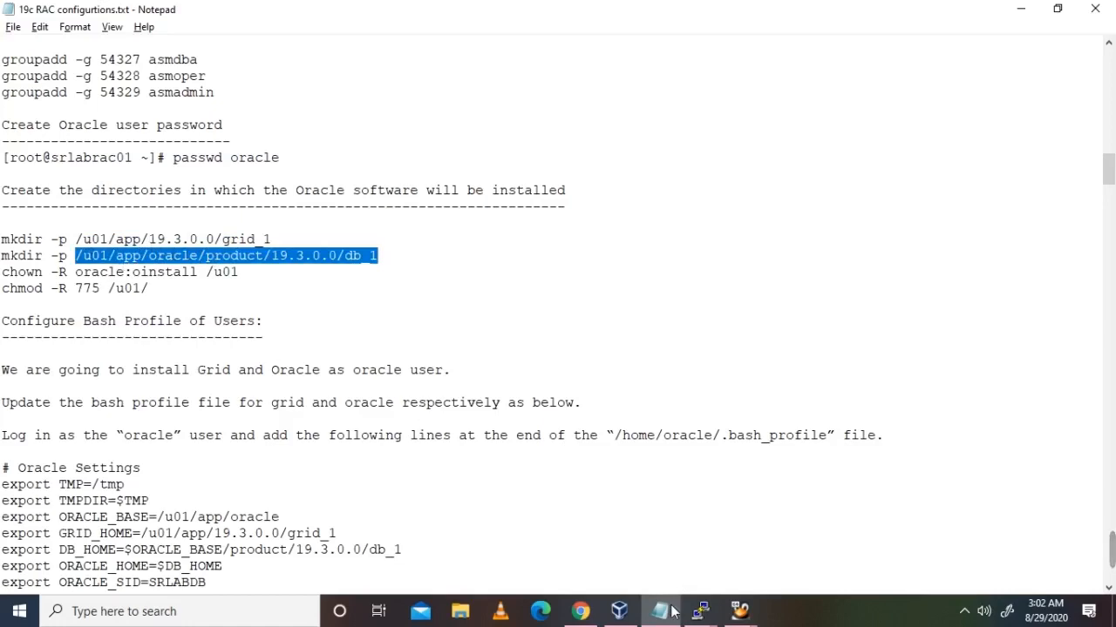
Step: Run ls -ld on the db_1 path on both nodes to confirm it doesn't exist yet
left_click(700, 611)
left_click(488, 545)
type("ls -ld")
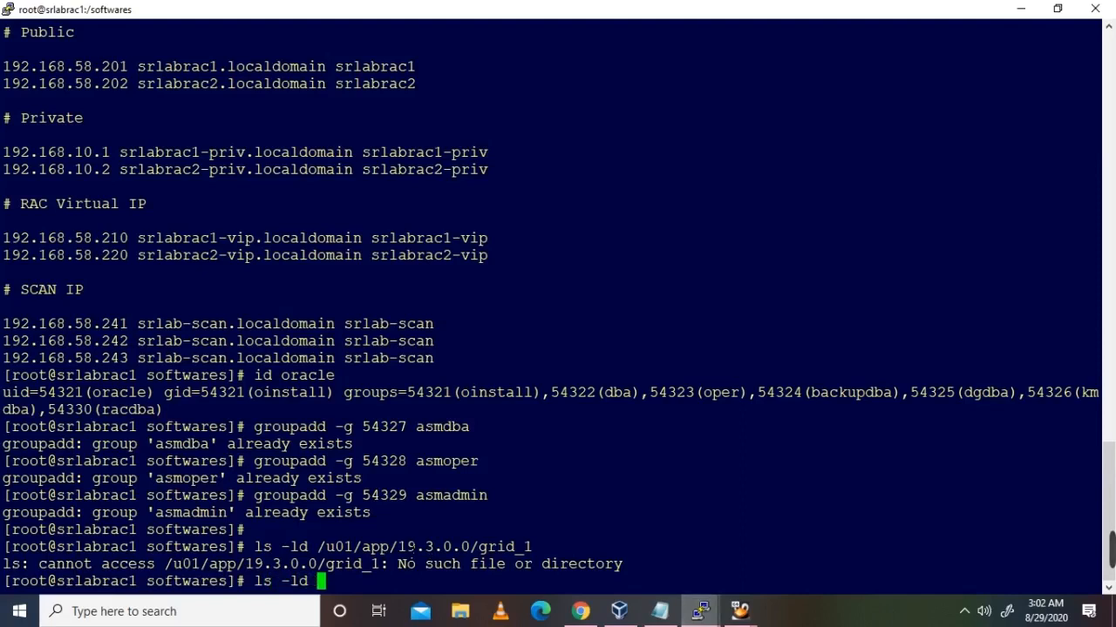
key("shift+Insert")
key("Return")
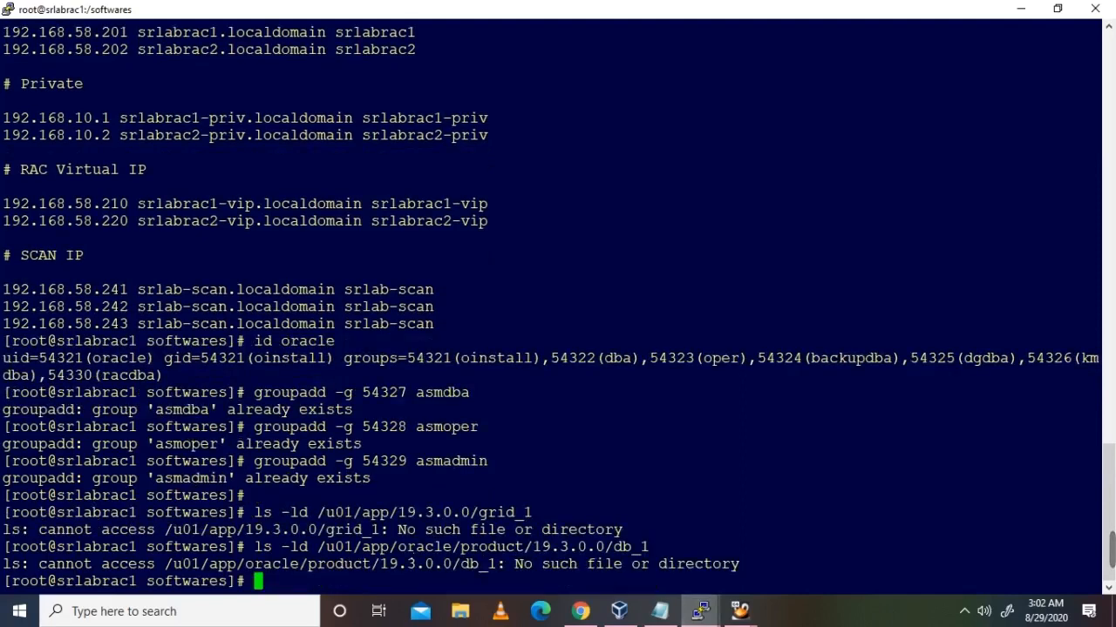
left_click(700, 611)
left_click(591, 542)
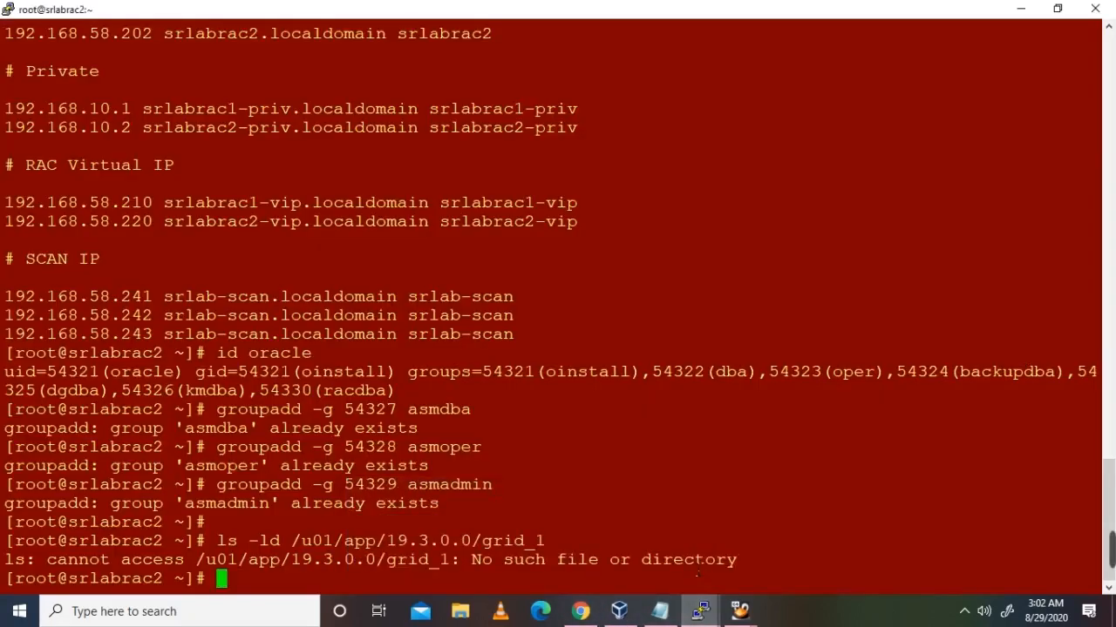
type("ls -ld")
key("shift+Insert")
key("Return")
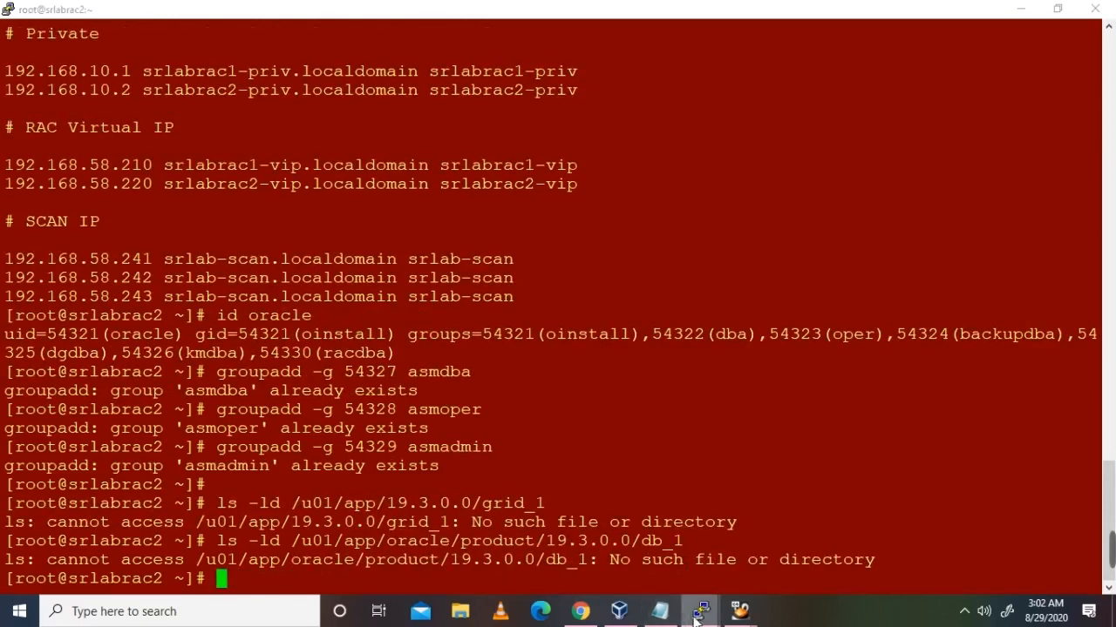
Step: Select the mkdir, chown and chmod directory setup lines in the notes
left_click(659, 611)
left_click(295, 323)
left_click_drag(172, 288, 4, 241)
key("ctrl+c")
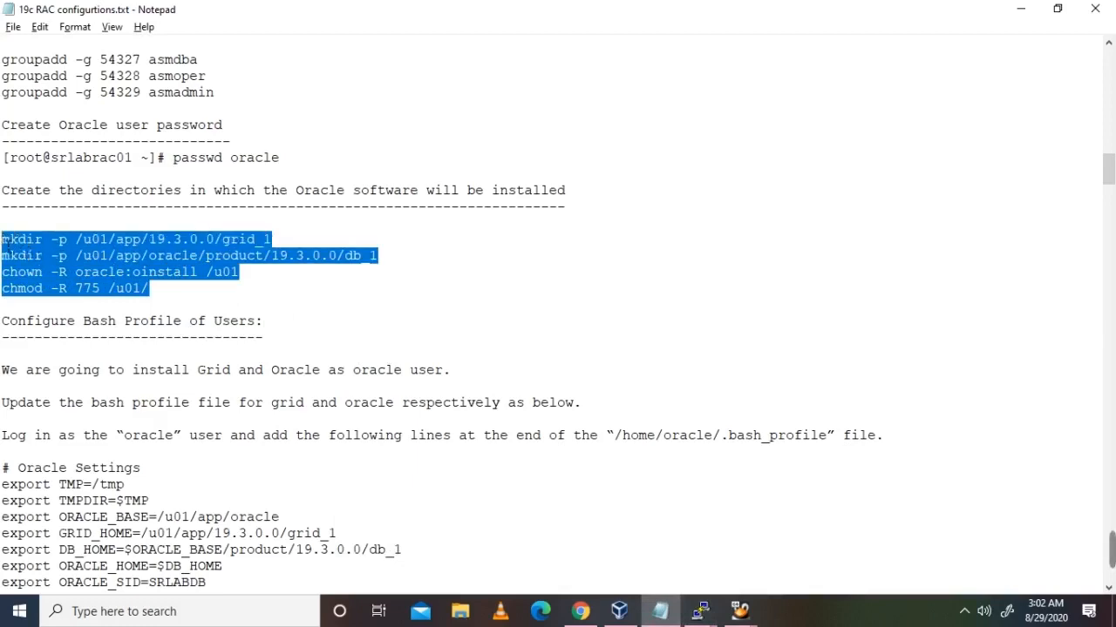
Step: Paste the mkdir -p and chown -R oracle:oinstall /u01 commands into both nodes' root sessions
left_click(701, 611)
left_click(449, 557)
right_click(820, 436)
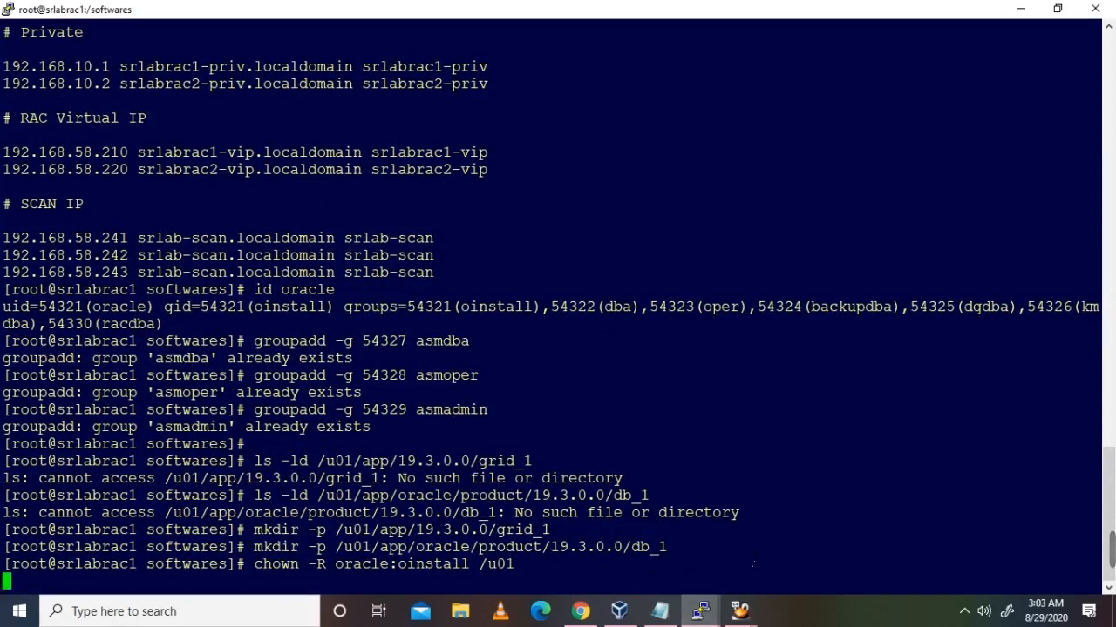
mouse_move(700, 611)
mouse_move(718, 560)
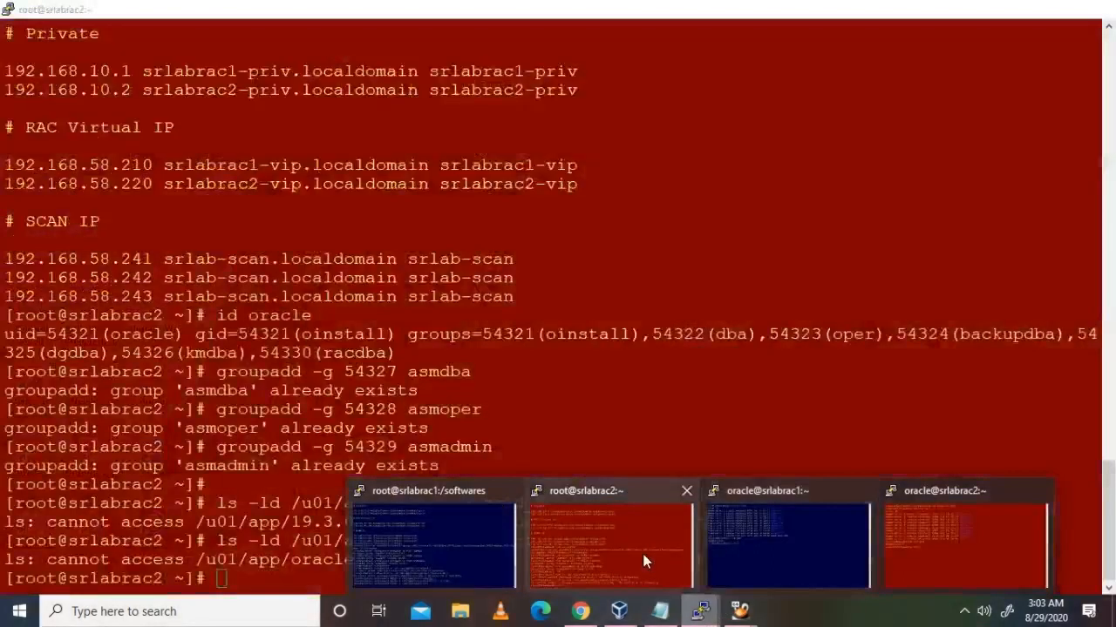
left_click(643, 558)
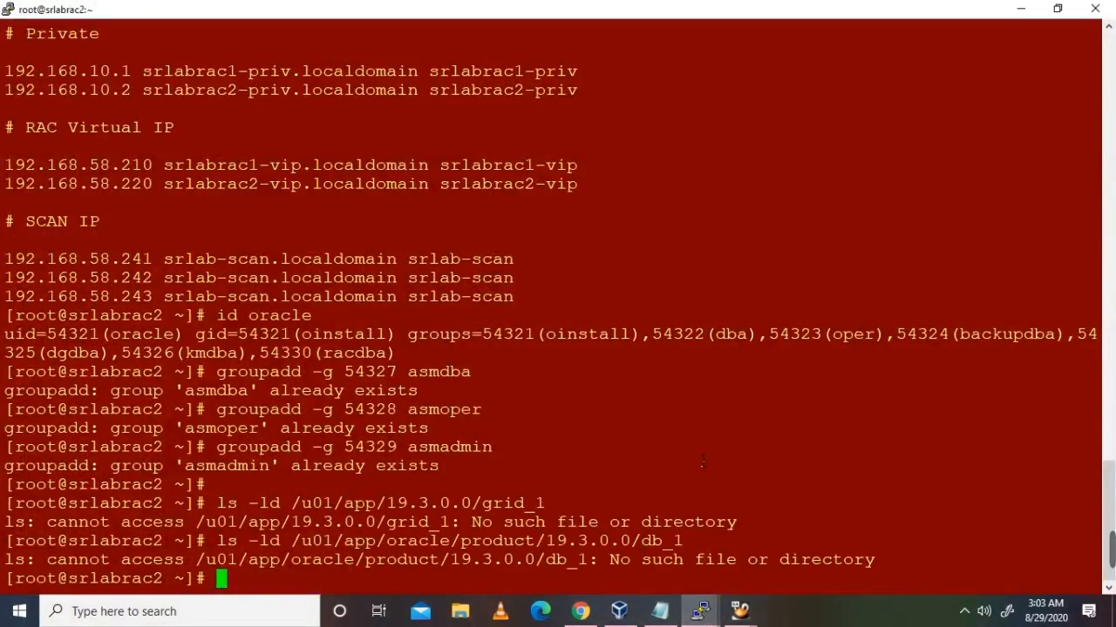
right_click(702, 463)
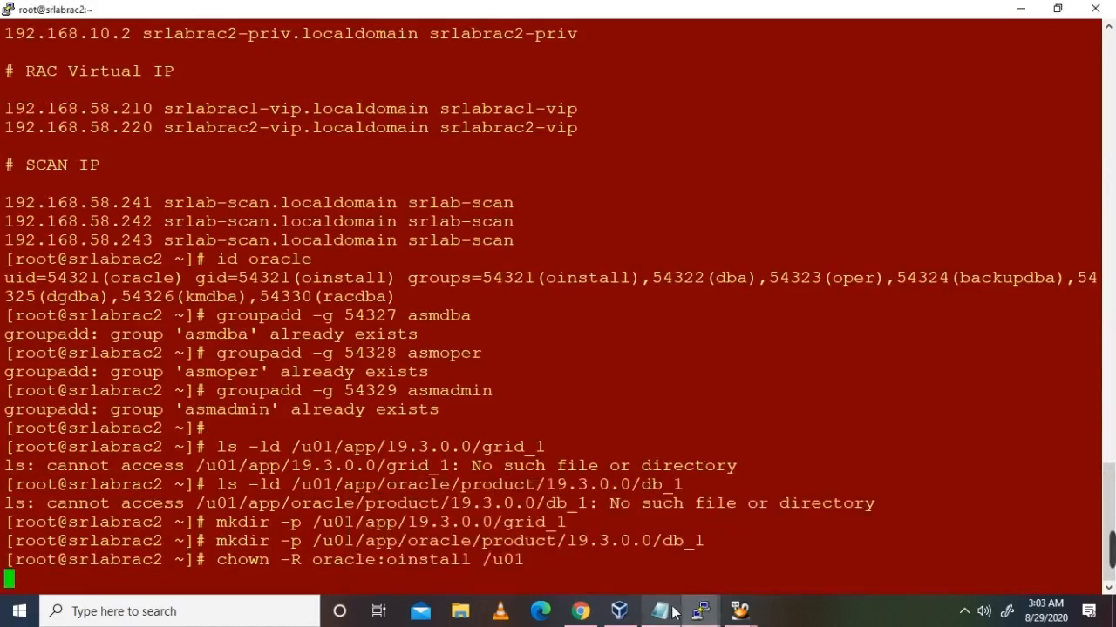
Step: Run chmod -R 775 /u01/ on node 1 and node 2
left_click(485, 582)
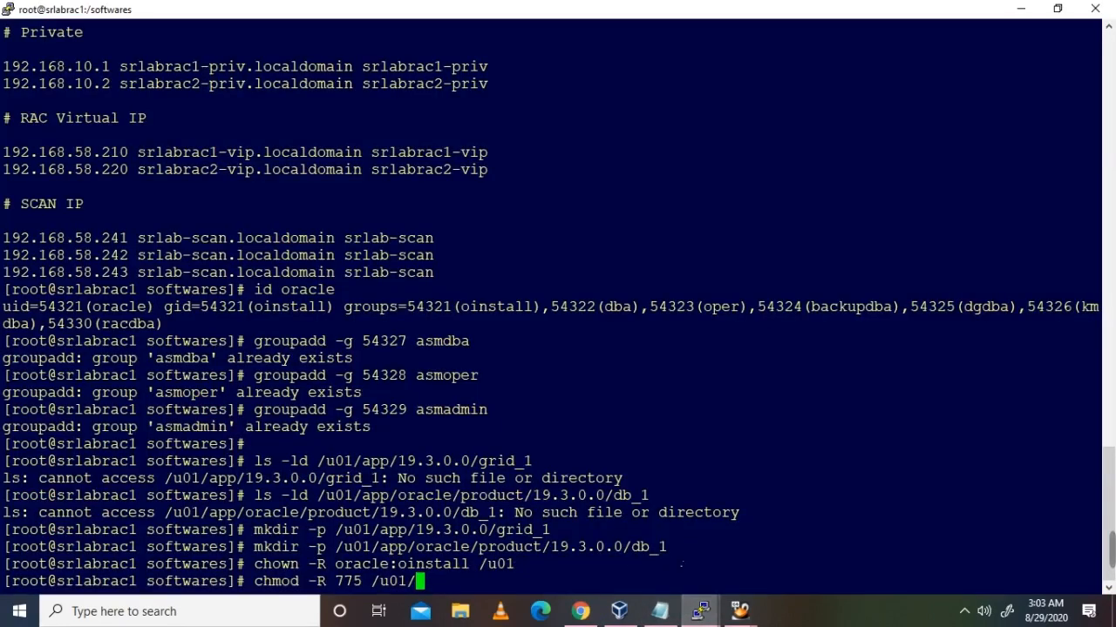
key("Return")
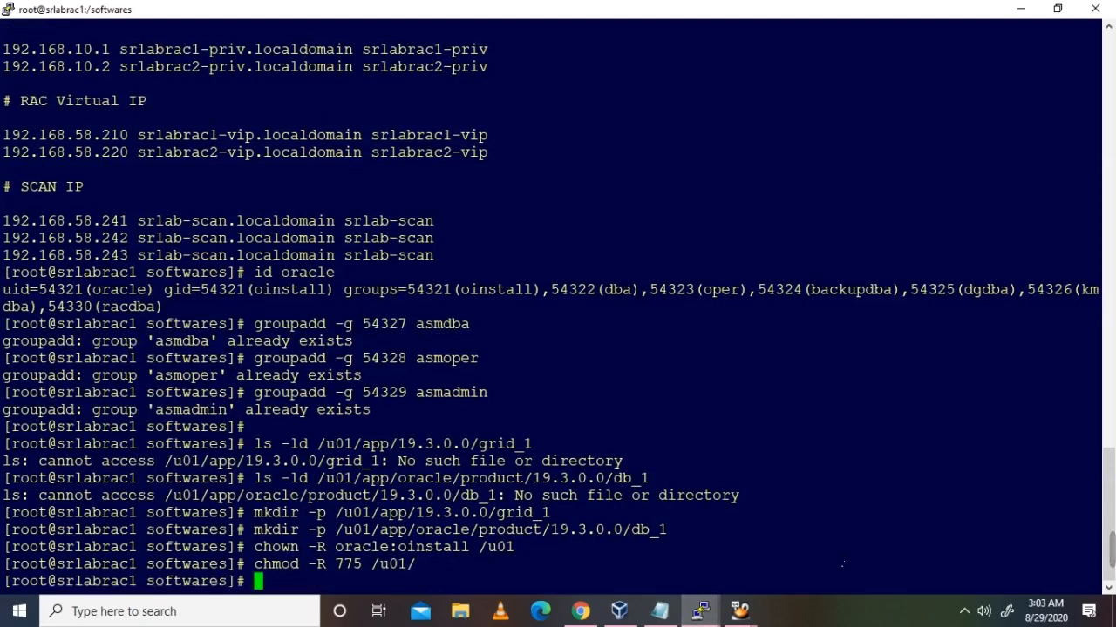
left_click(699, 610)
left_click(637, 560)
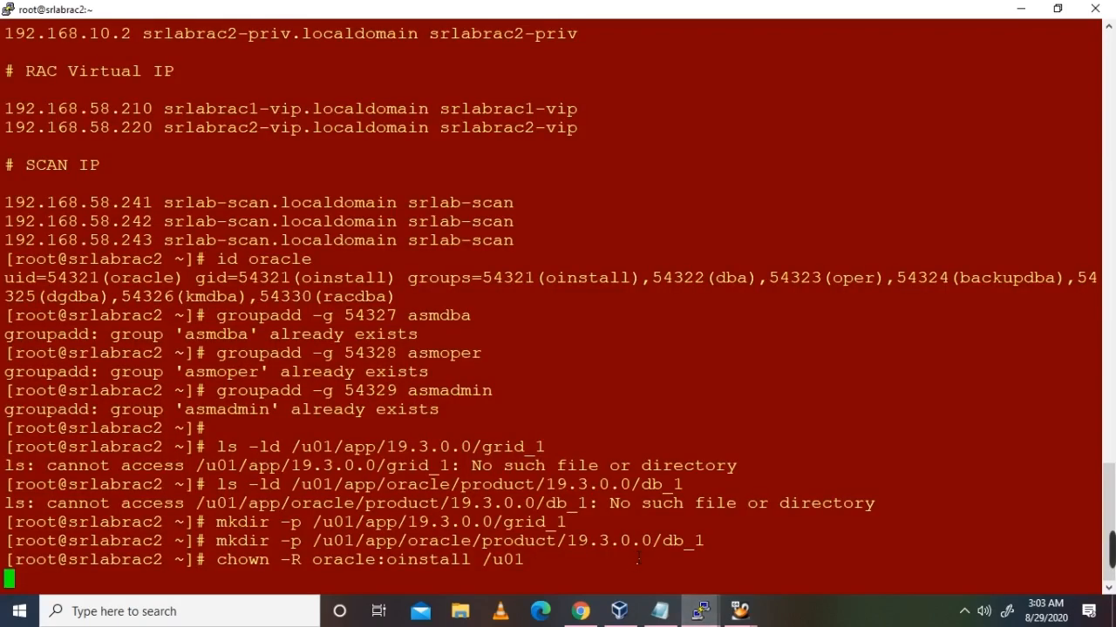
key("Return")
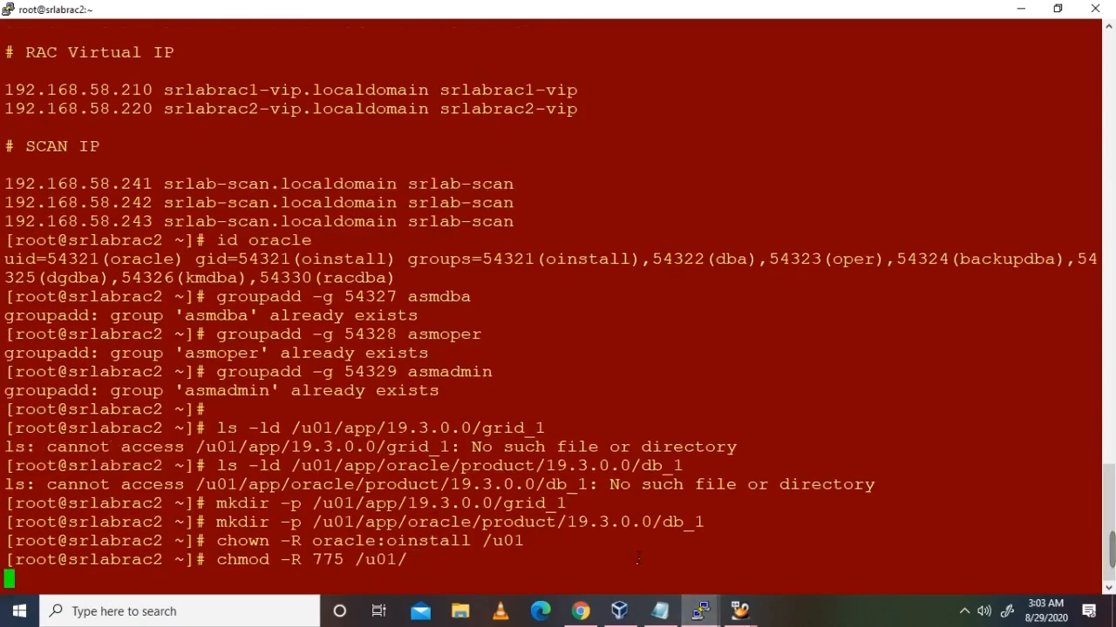
left_click(660, 610)
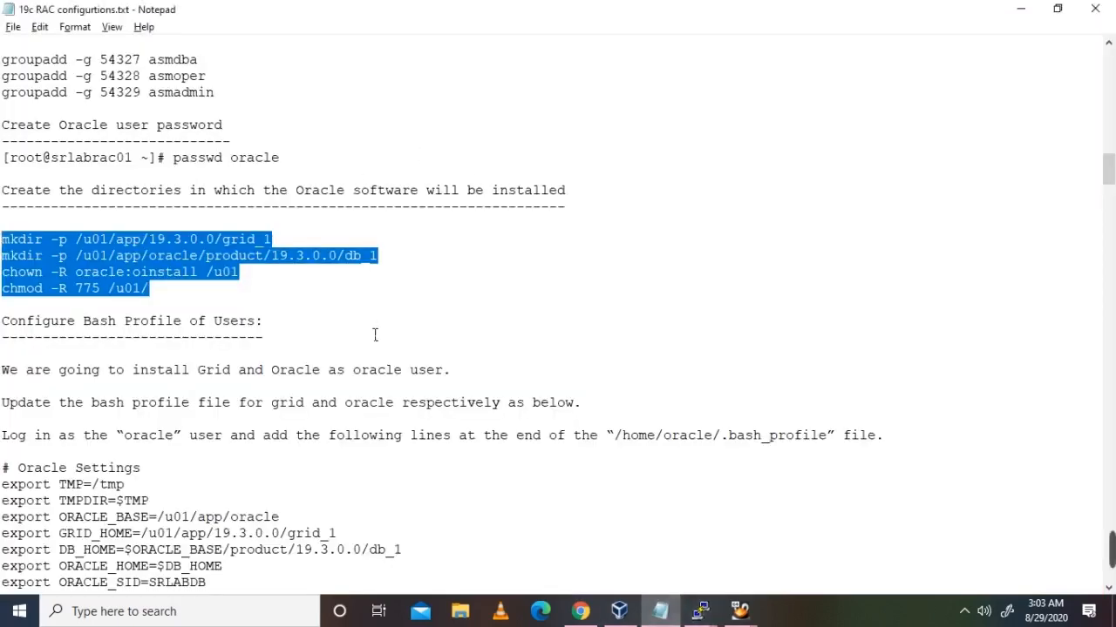
Step: Select the # Oracle Settings exports through the grid and db alias lines in the Configure Bash Profile section
scroll(377, 335, "down", 2)
scroll(378, 336, "down", 1)
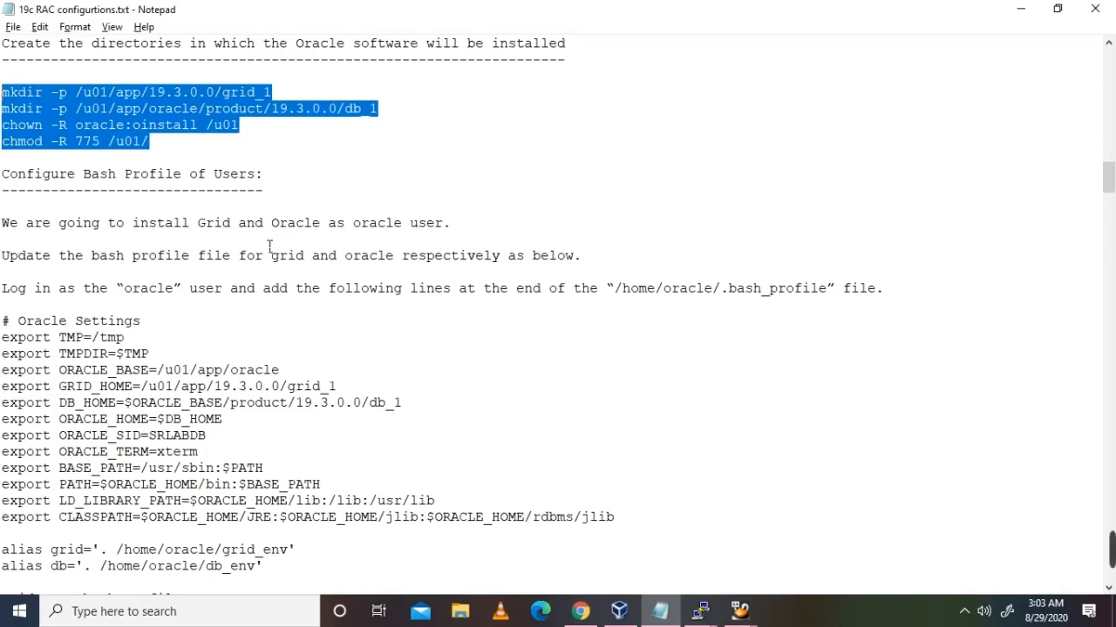
scroll(269, 246, "down", 2)
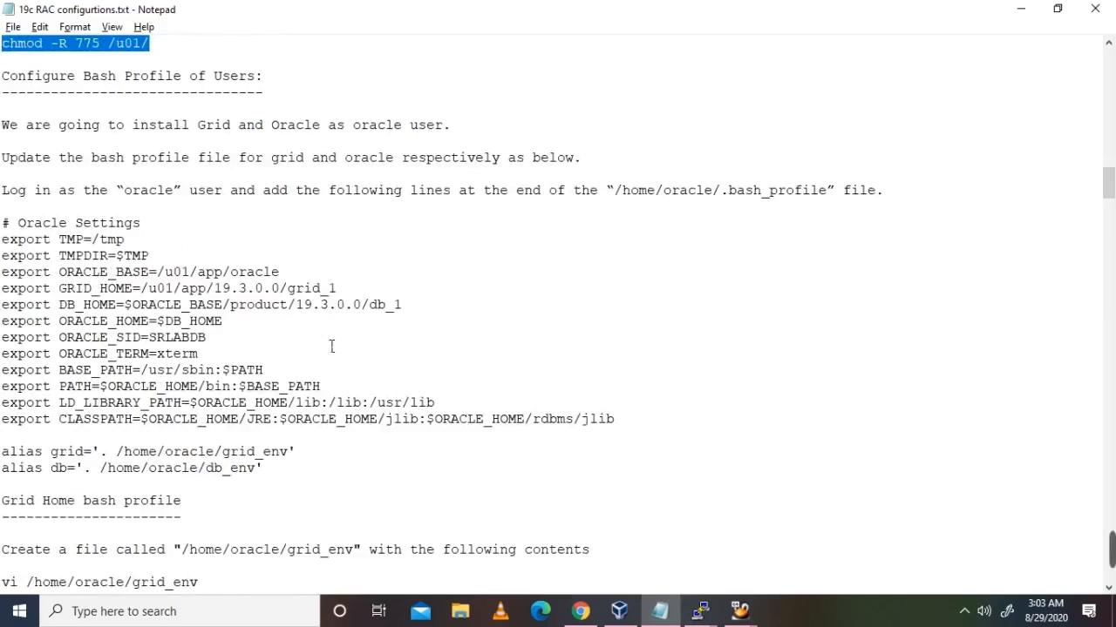
left_click_drag(279, 479, 2, 225)
key("ctrl+c")
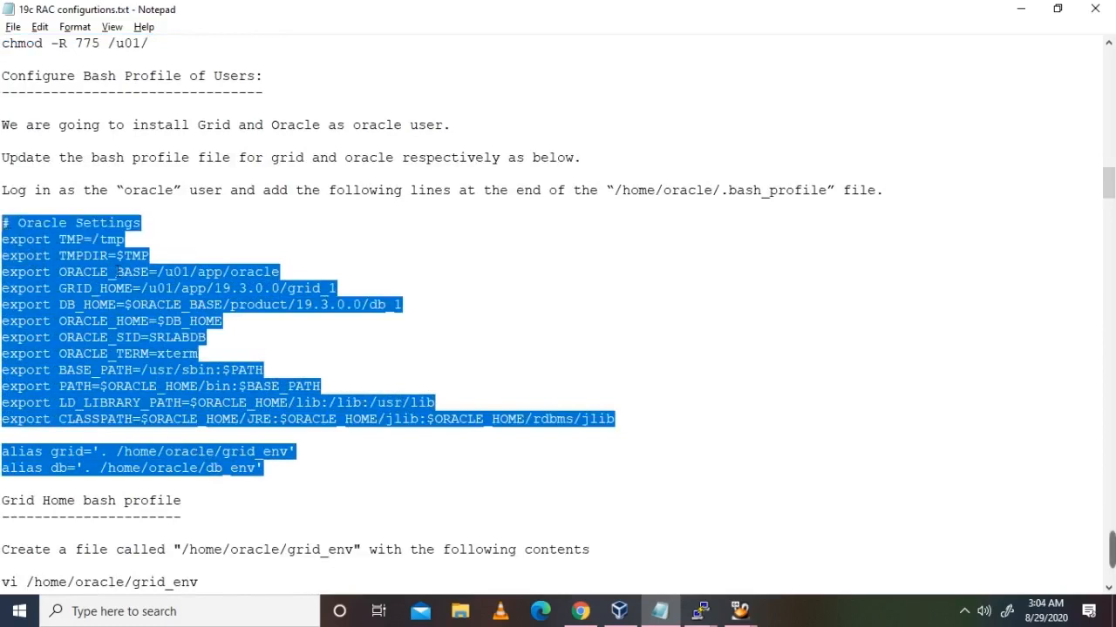
left_click(689, 615)
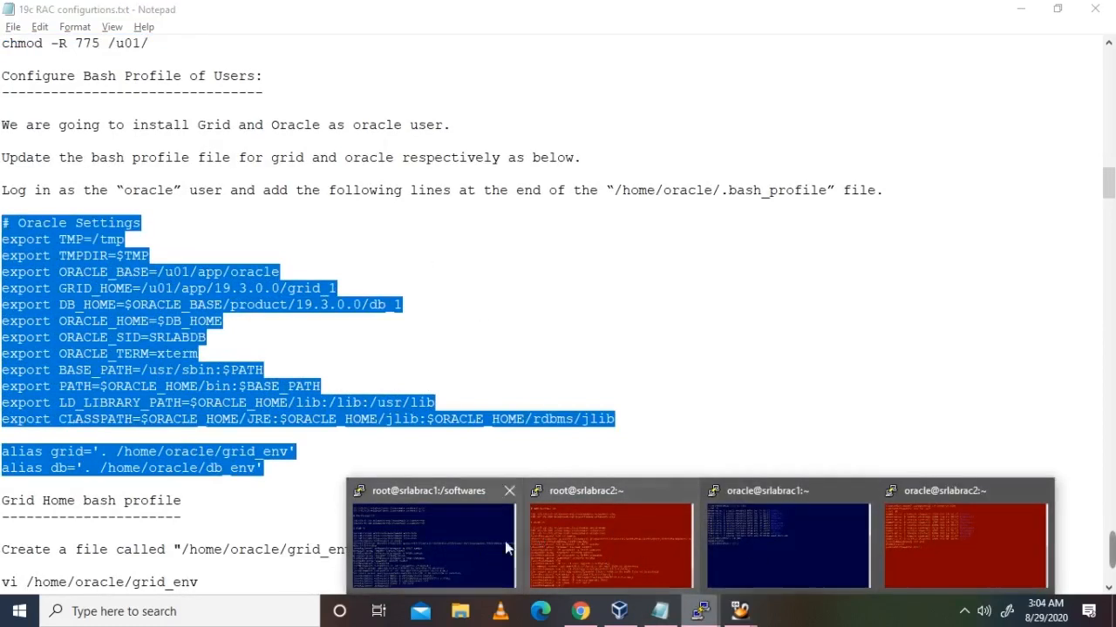
Step: In node 1's oracle session, confirm the home is /home/oracle and open .bash_profile in vi
left_click(722, 548)
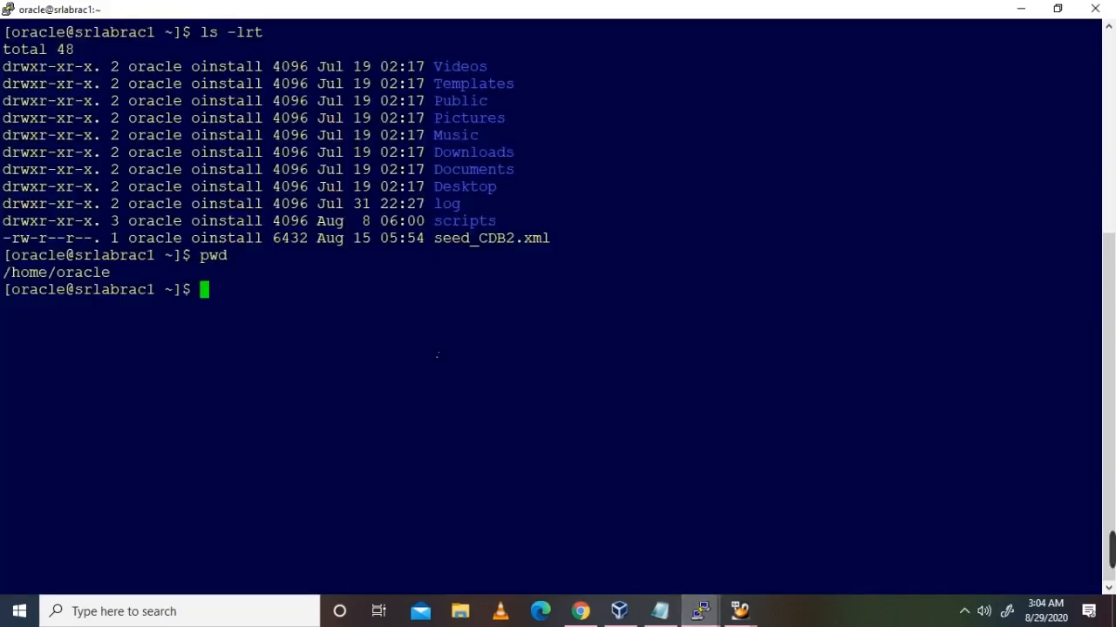
type("pwd")
key("Return")
type("vi .bas")
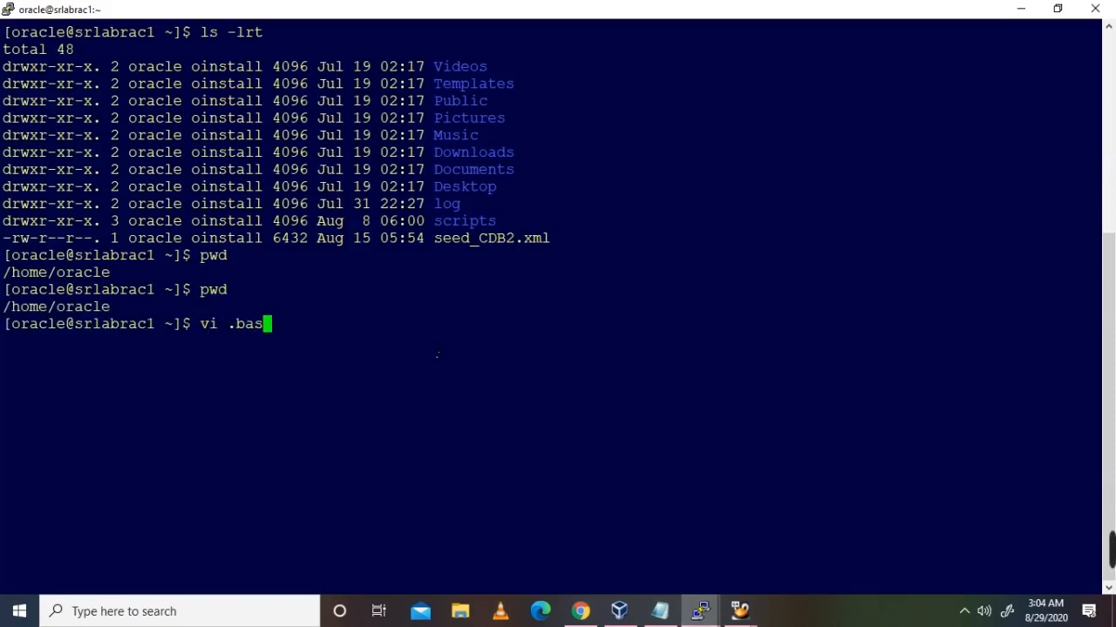
type("h_pril")
key("BackSpace")
key("BackSpace")
key("BackSpace")
type("fi")
key("BackSpace")
key("BackSpace")
type("rofile")
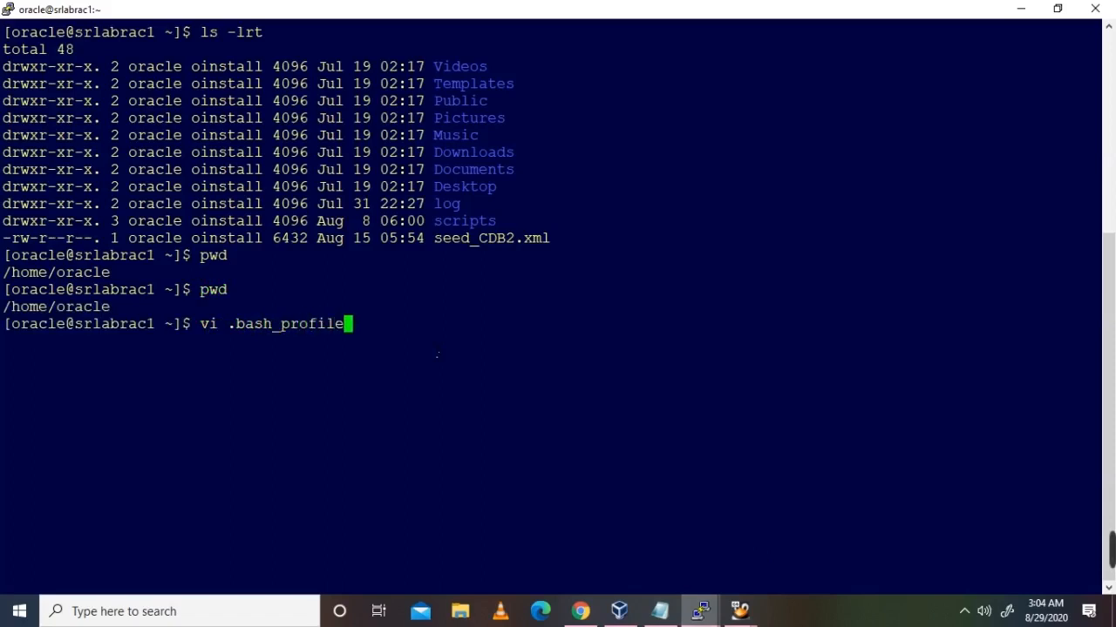
key("Return")
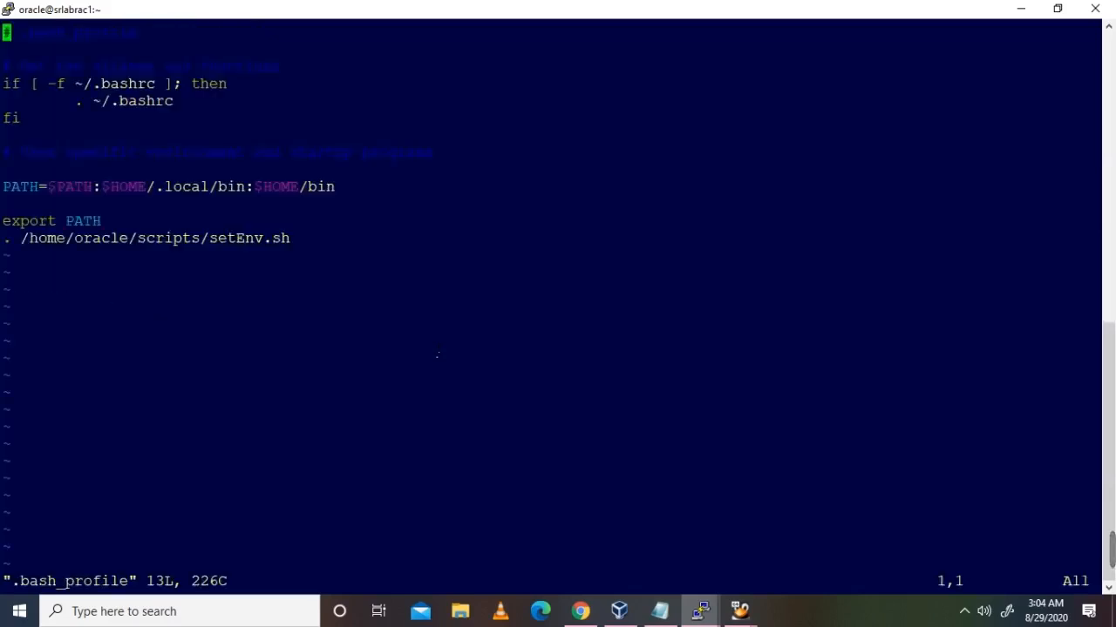
Step: Replace the export PATH and setEnv.sh lines with the Oracle Settings exports and aliases, then save with :wq
key("Down")
key("Down")
key("Down")
key("Down")
key("Down")
key("Down")
key("Down")
key("Down")
key("Down")
key("Down")
key("Down")
key("Down")
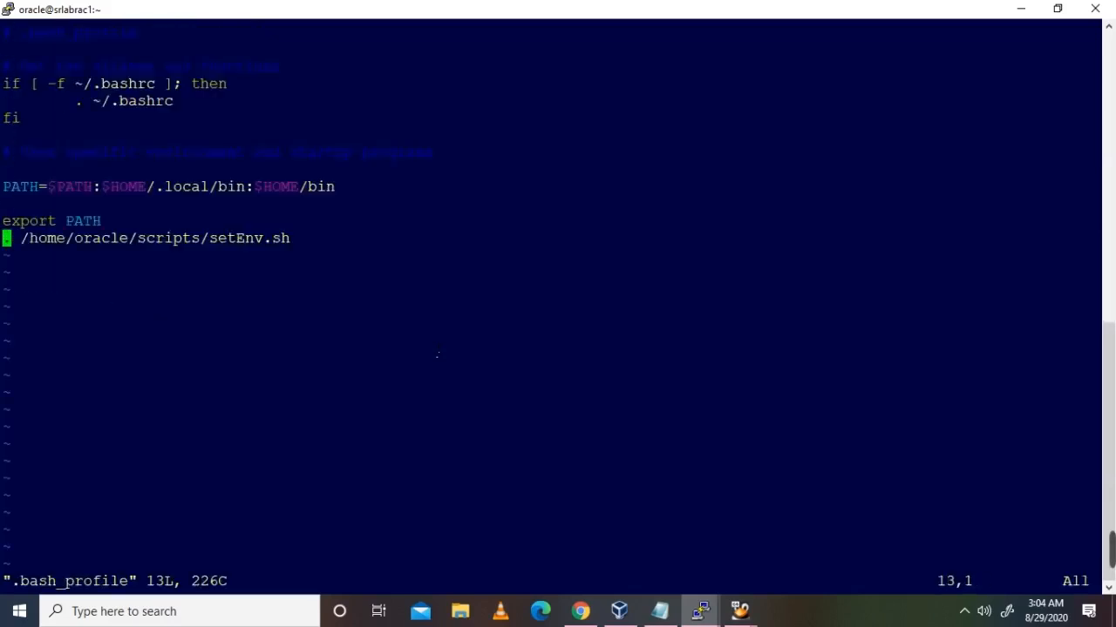
key("Up")
key("Up")
key("Up")
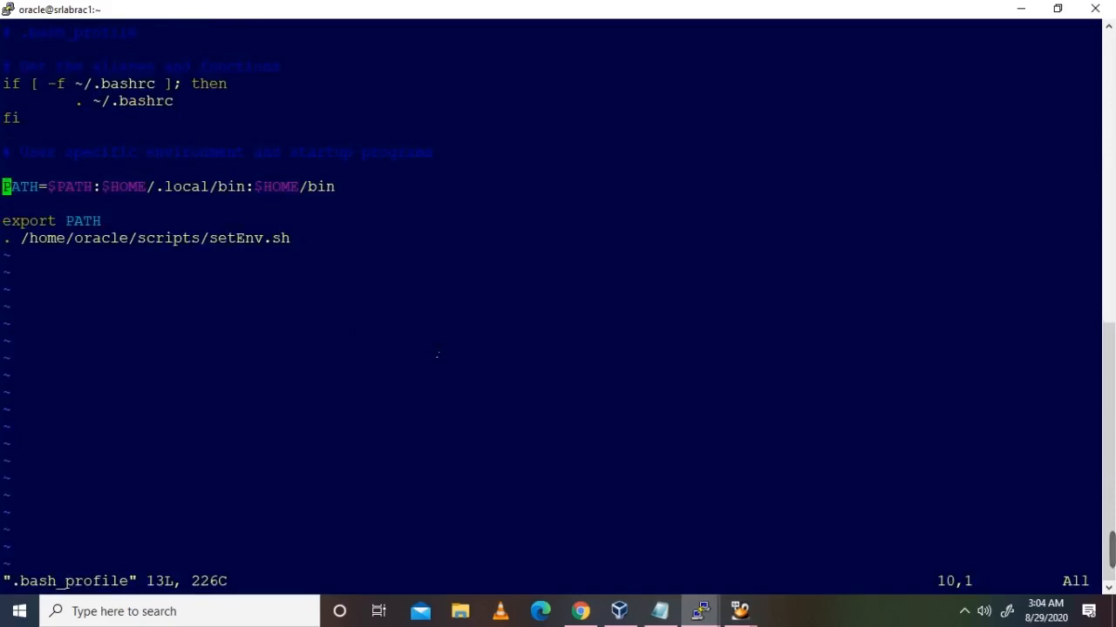
key("Up")
key("Down")
key("Down")
key("Down")
key("d")
key("d")
key("d")
key("d")
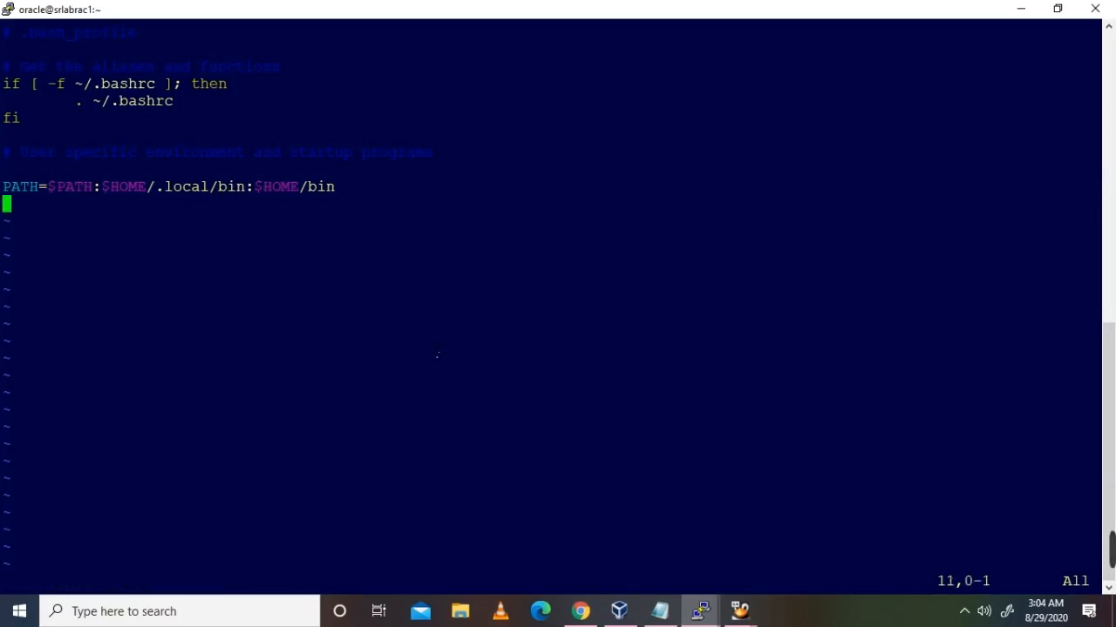
key("i")
key("Return")
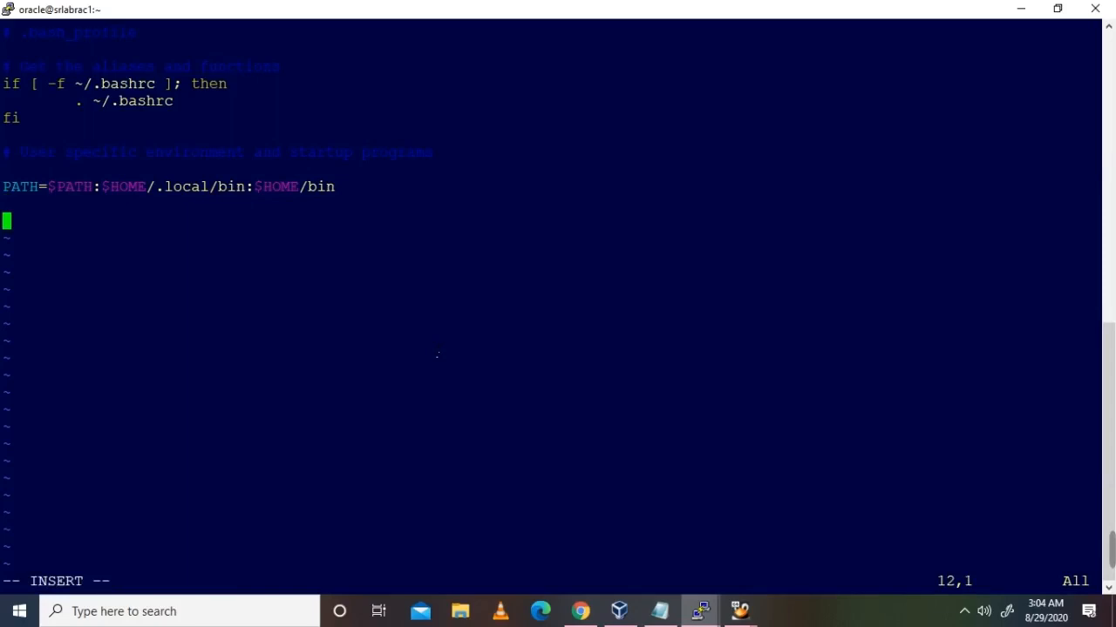
right_click(437, 355)
key("Escape")
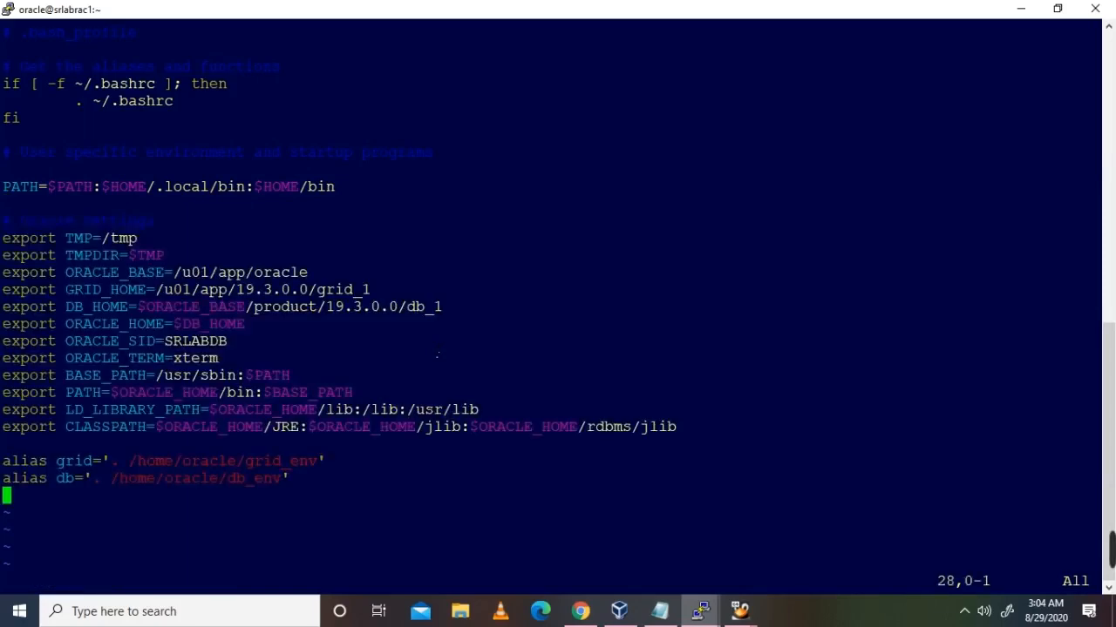
type(":wq")
key("Return")
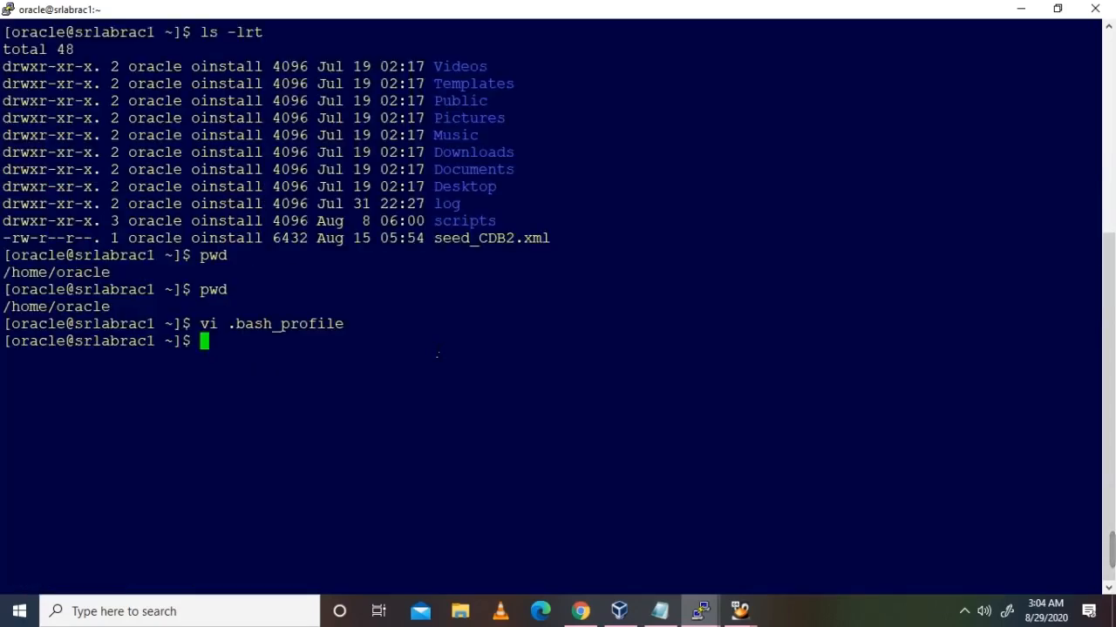
Step: On srlabrac2, swap .bash_profile's export PATH and setEnv.sh lines for the Oracle Settings block, saving with :wq
mouse_move(700, 610)
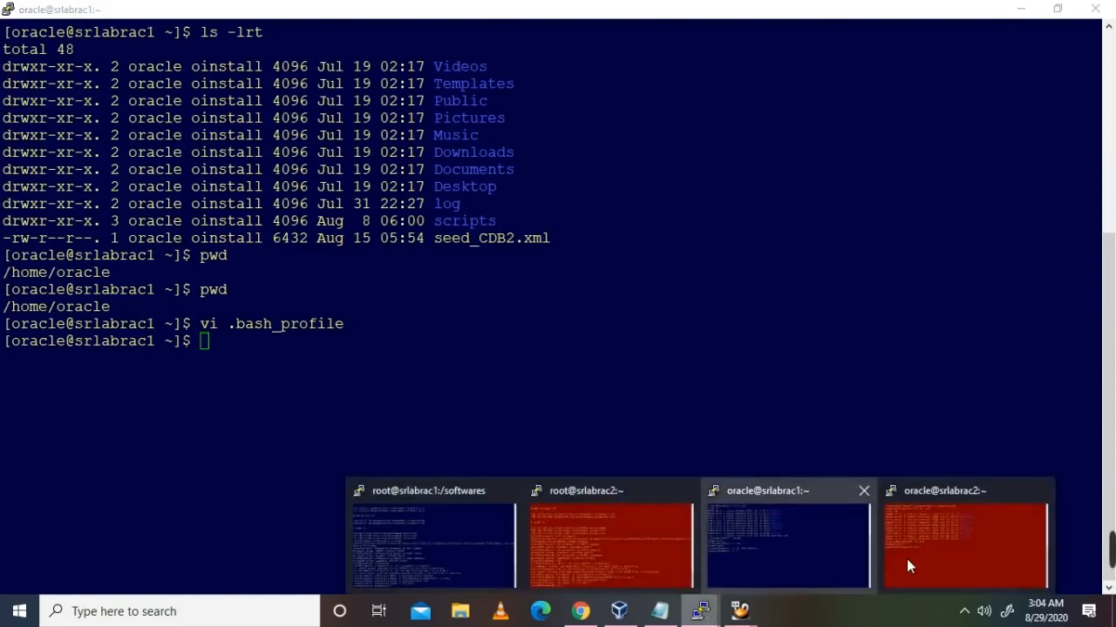
left_click(907, 559)
type("vi .bash_profile")
key("Return")
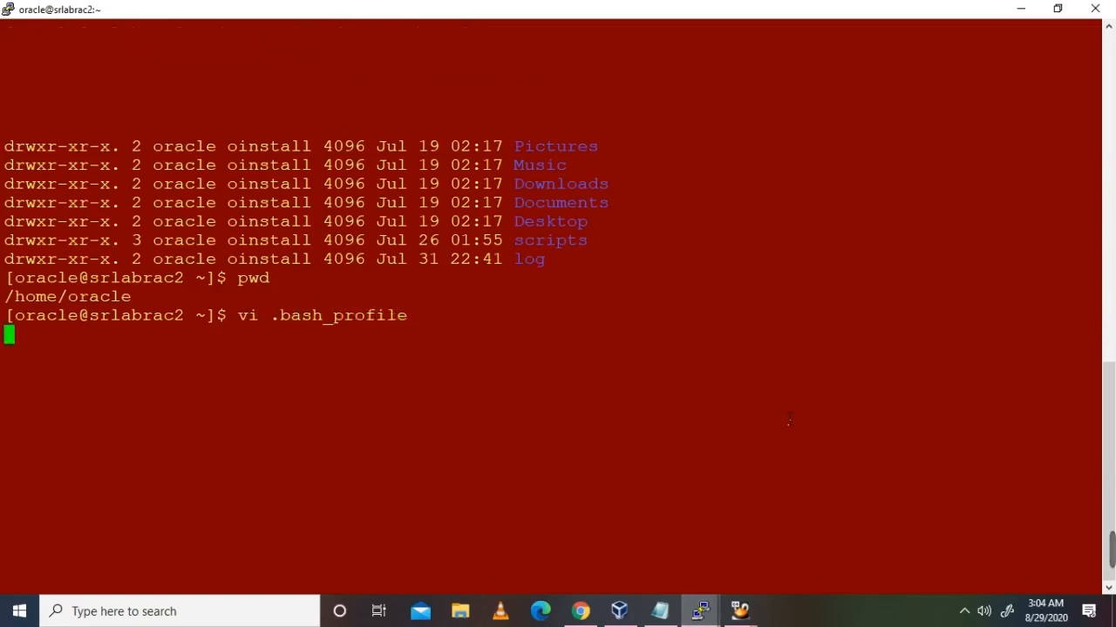
key("Down")
key("Down")
key("Down")
key("Down")
key("Down")
key("Down")
key("Down")
key("Down")
key("Down")
key("Down")
key("Down")
key("Down")
key("Up")
key("d")
key("d")
key("d")
key("d")
key("o")
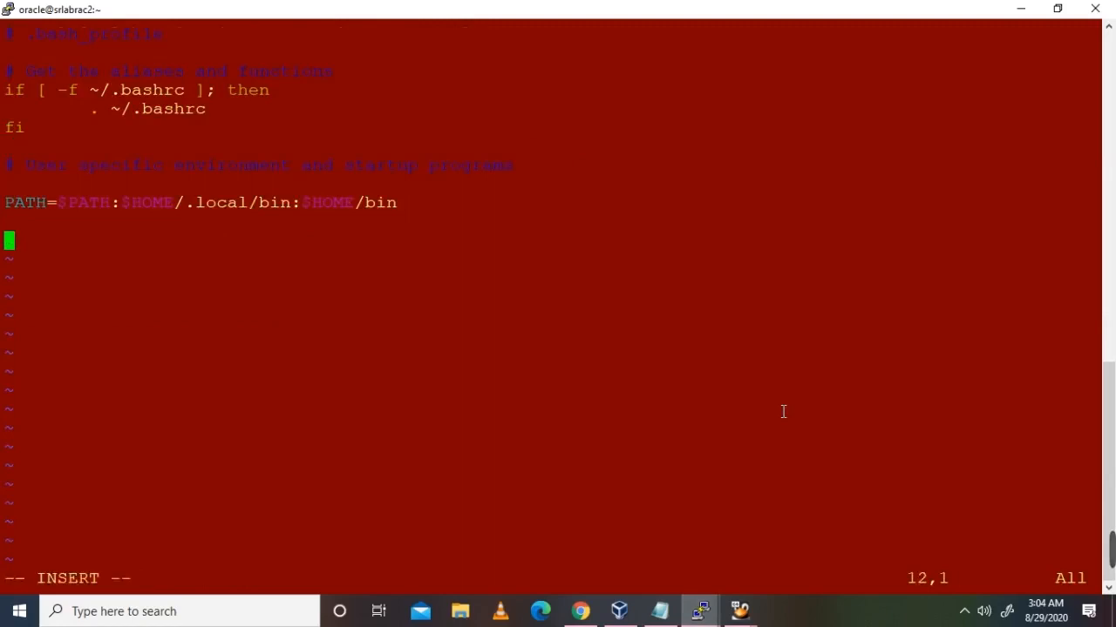
right_click(782, 411)
key("Escape")
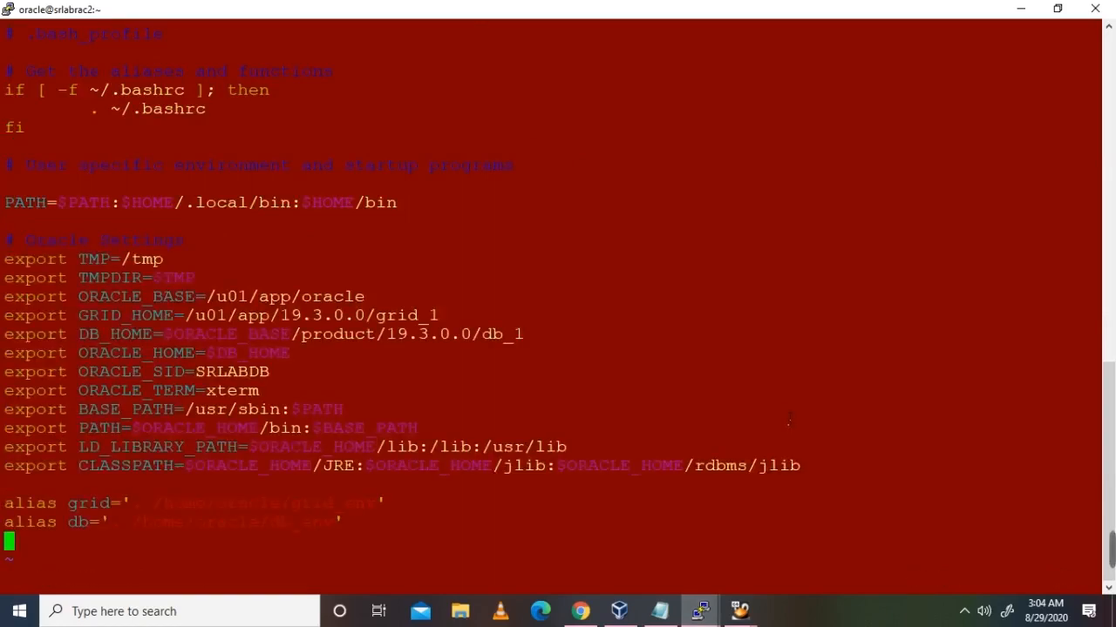
type(":wq")
key("Return")
key("Return")
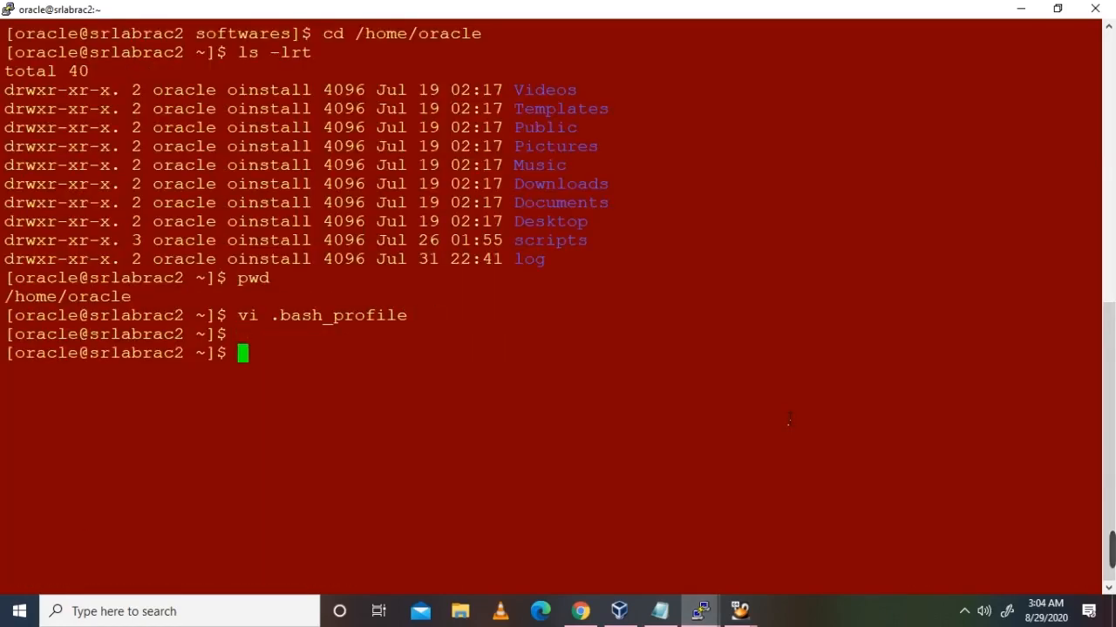
key("alt+Tab")
key("alt+Tab")
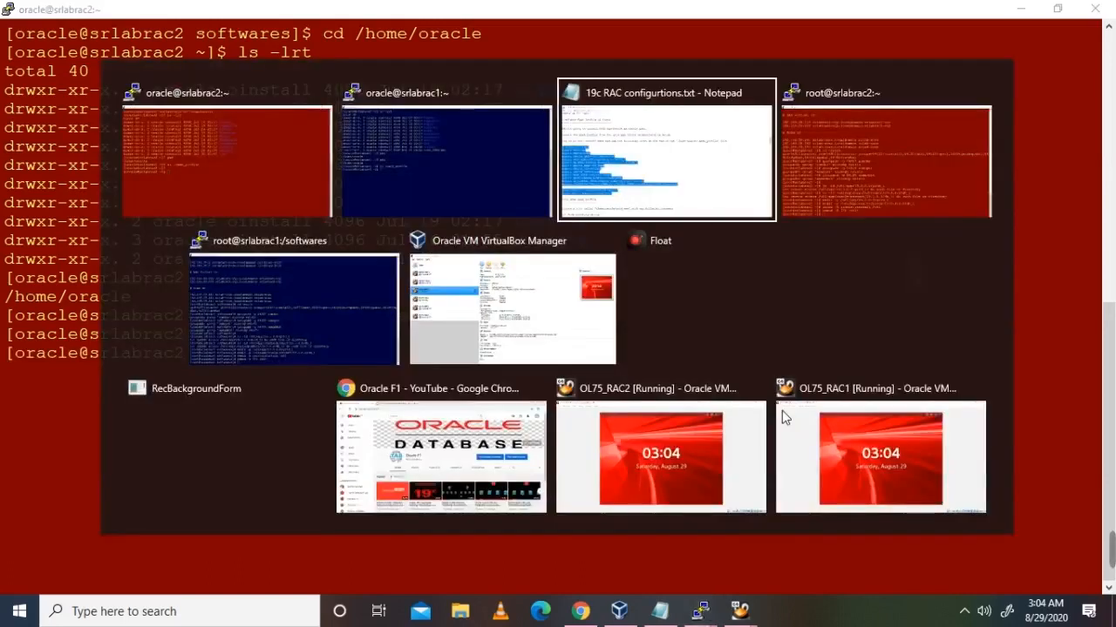
Step: Open a new /home/oracle/grid_env file in vi on srlabrac1 in insert mode
scroll(533, 337, "down", 5)
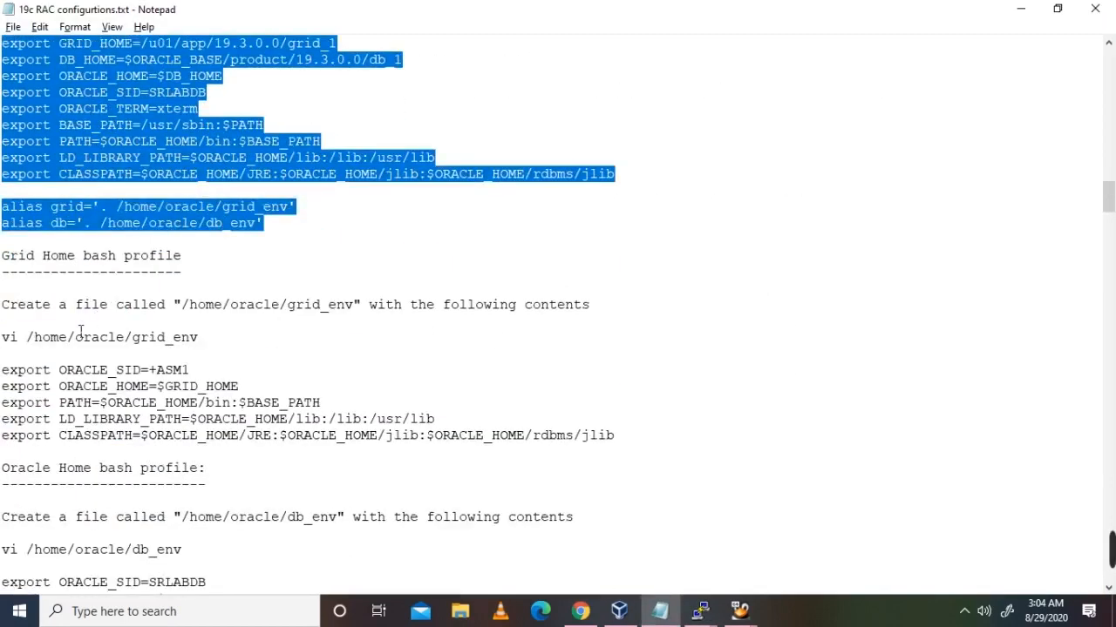
left_click_drag(209, 340, 11, 346)
key("ctrl+c")
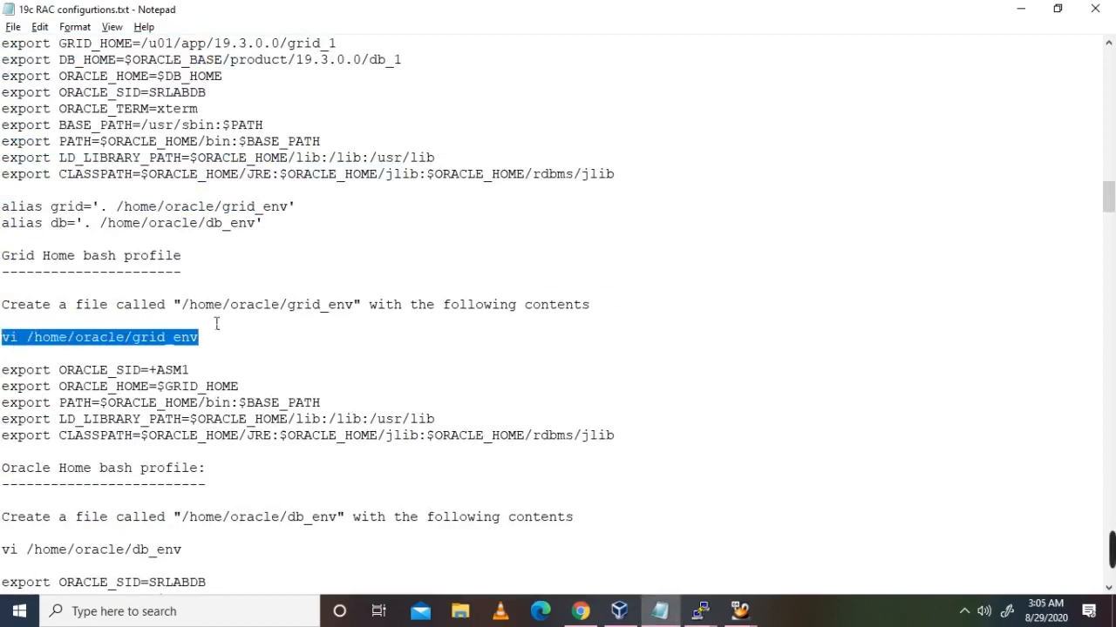
left_click(698, 610)
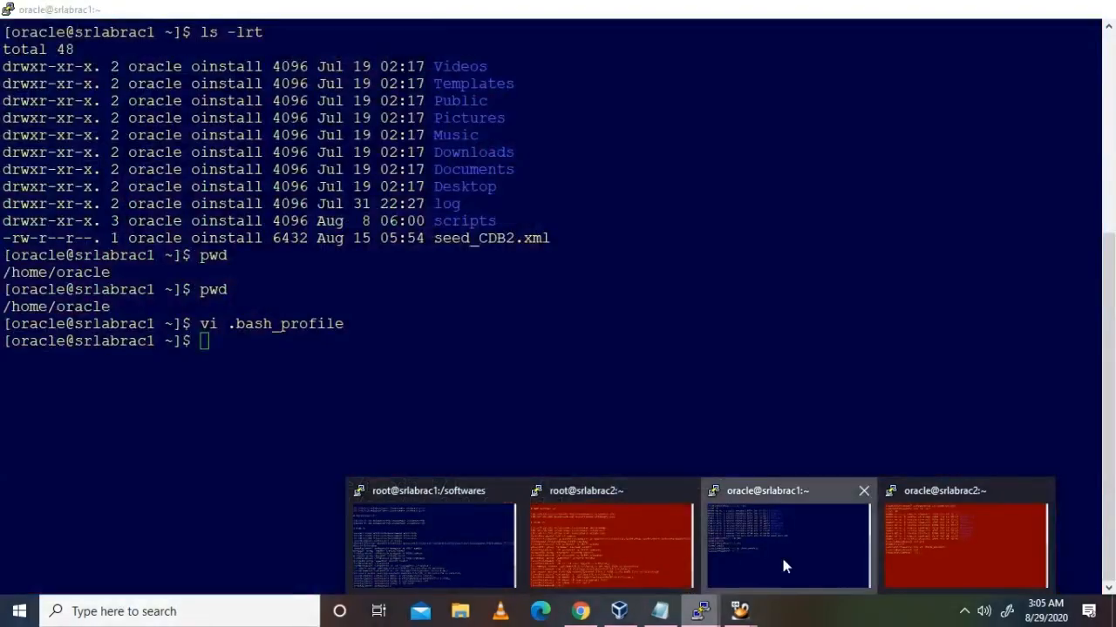
left_click(781, 558)
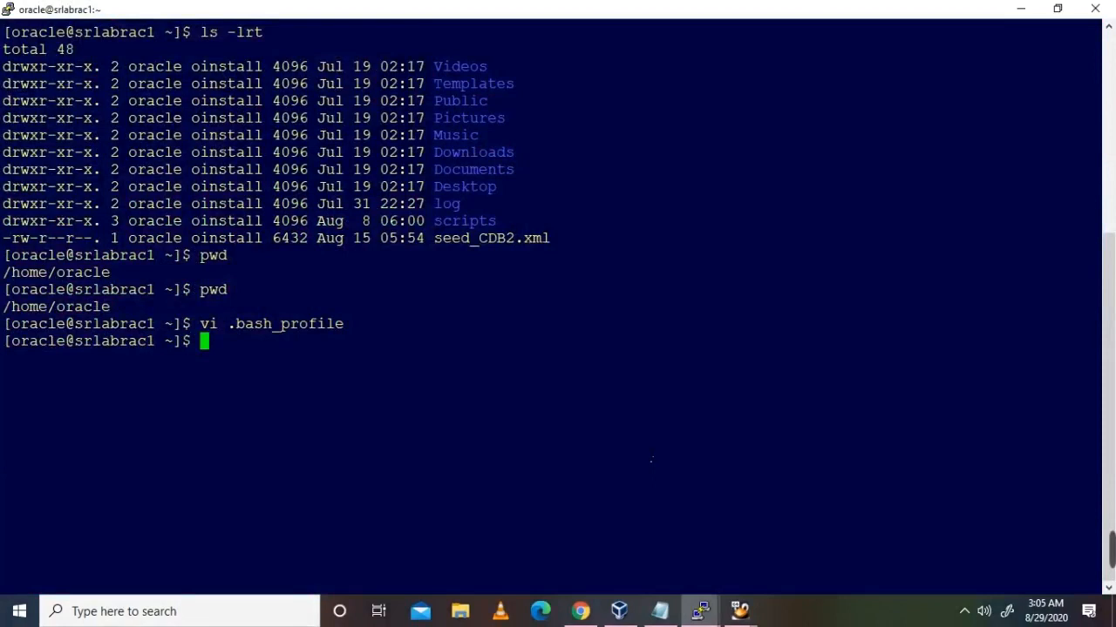
right_click(651, 460)
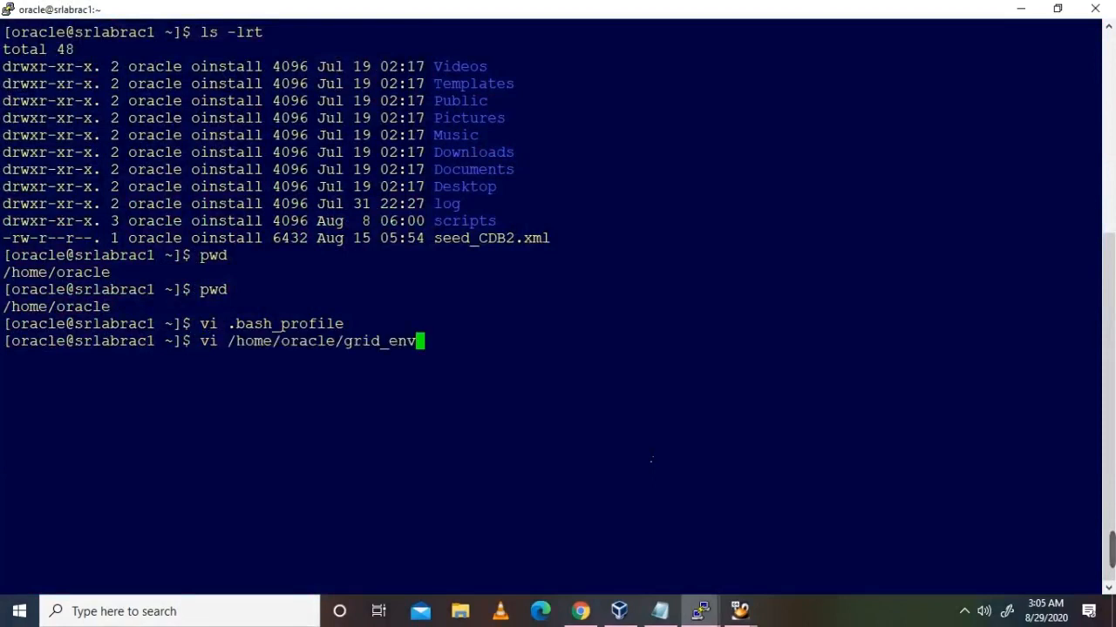
key("Return")
key("i")
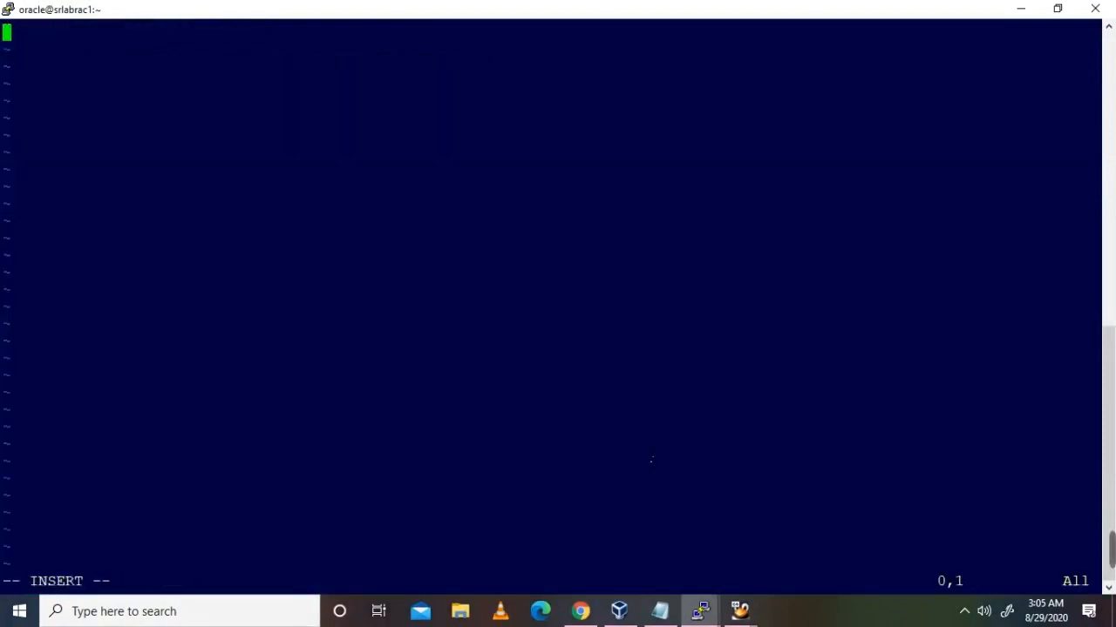
Step: Paste the five Grid export lines from the notes into grid_env and save with :wq
key("alt+Tab")
left_click_drag(623, 438, 1, 370)
key("ctrl+c")
key("alt+Tab")
right_click(394, 308)
type(":wq")
key("Return")
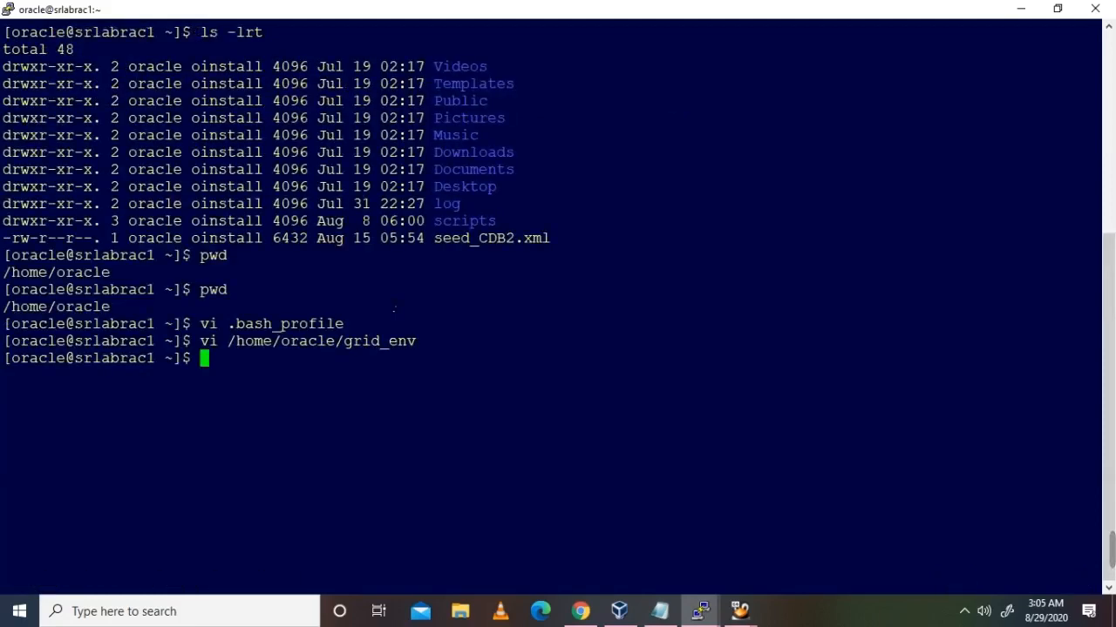
Step: Open /home/oracle/grid_env in vi on srlabrac2 and paste in the Grid export lines
left_click_drag(200, 342, 417, 342)
mouse_move(699, 610)
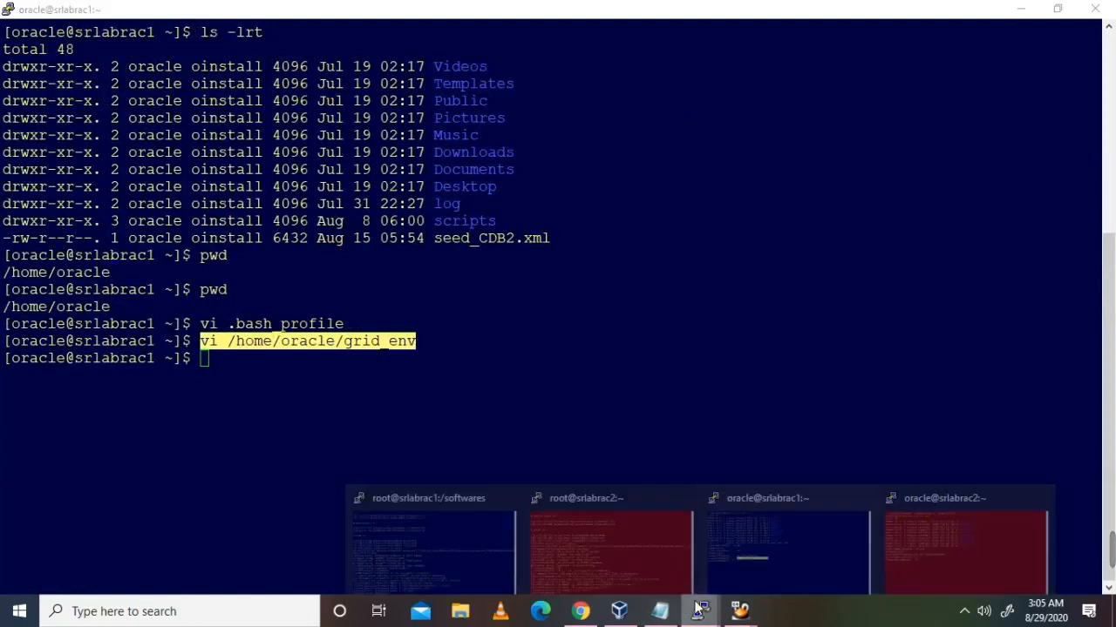
left_click(914, 562)
right_click(723, 414)
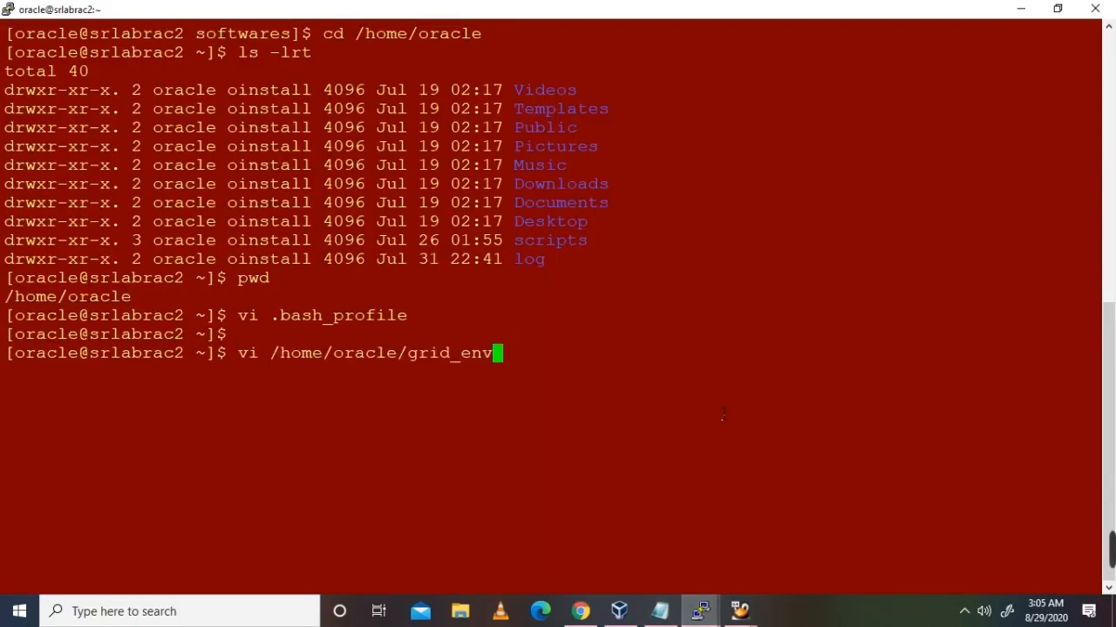
key("Return")
key("i")
key("alt+Tab")
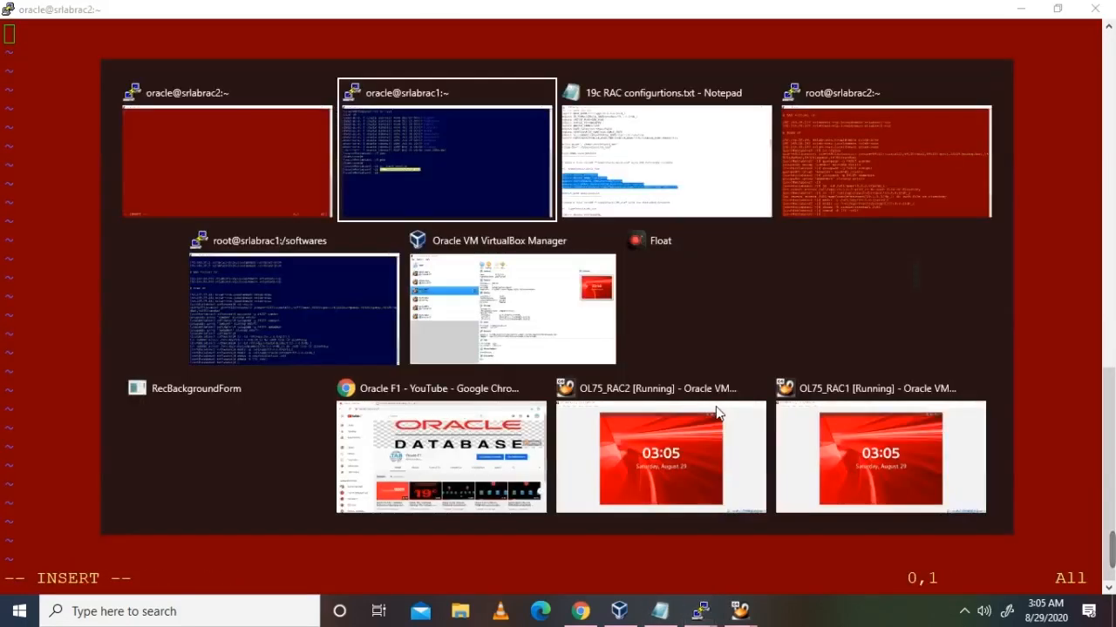
key("Tab")
left_click(348, 209)
key("alt+Tab")
right_click(647, 338)
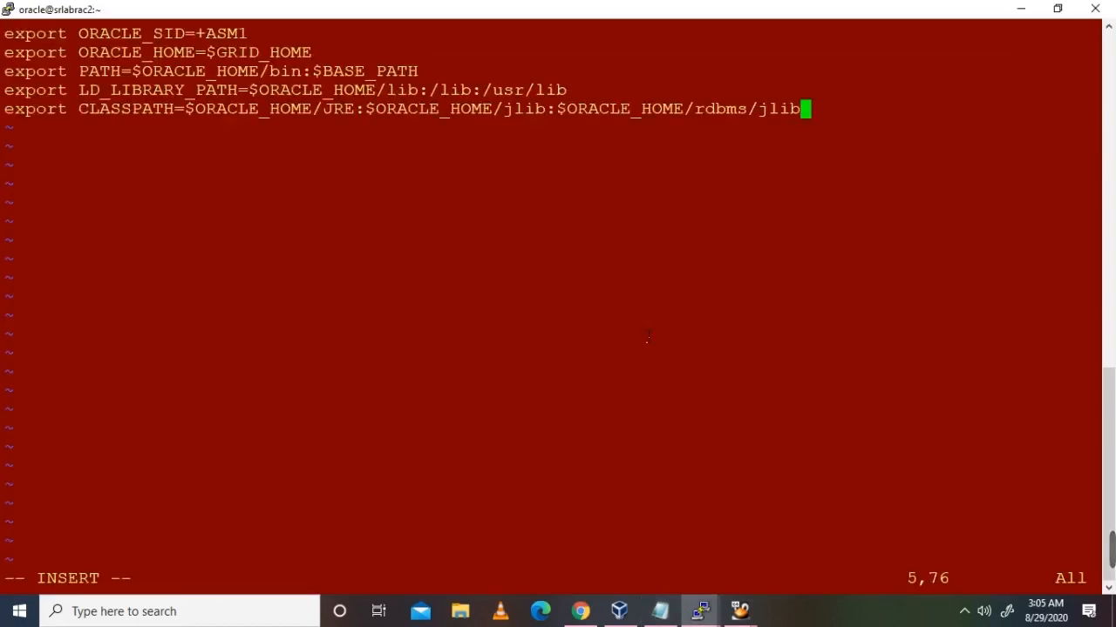
Step: Change ORACLE_SID from +ASM1 to +ASM2 and save grid_env with :wq
key("Up")
key("Up")
key("Up")
key("Up")
key("Left")
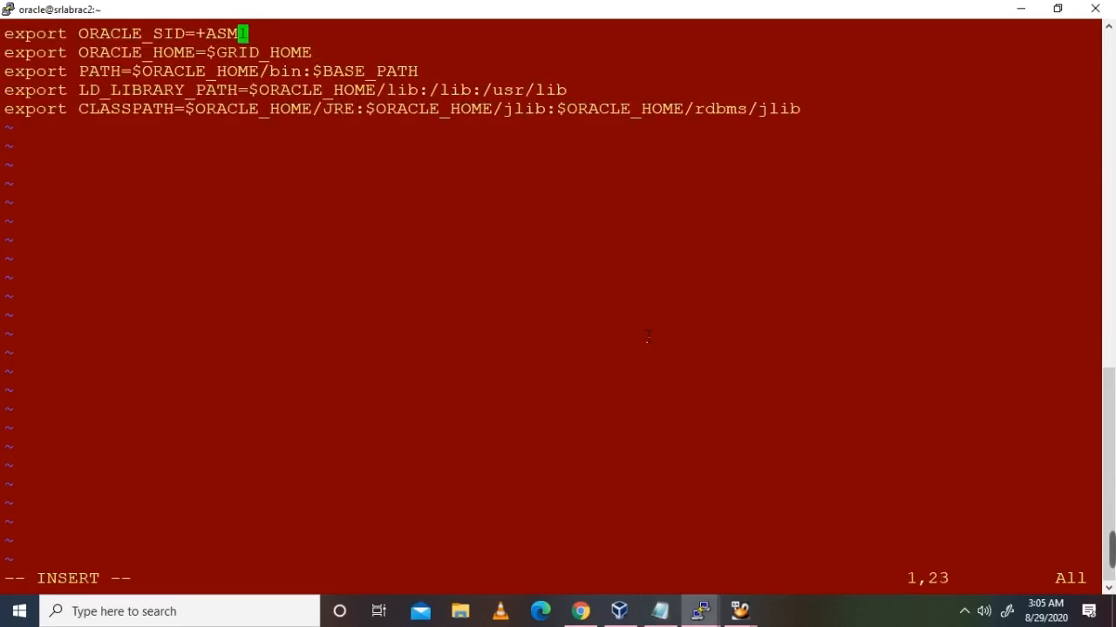
type("x")
key("Escape")
key("Right")
key("x")
key("x")
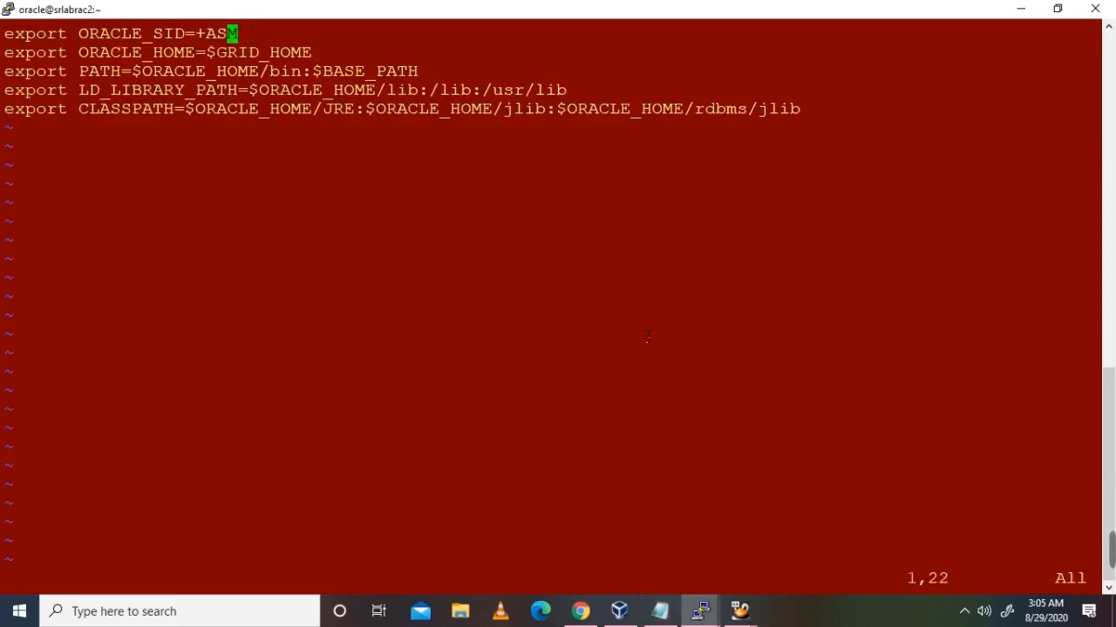
key("i")
key("Right")
type("2")
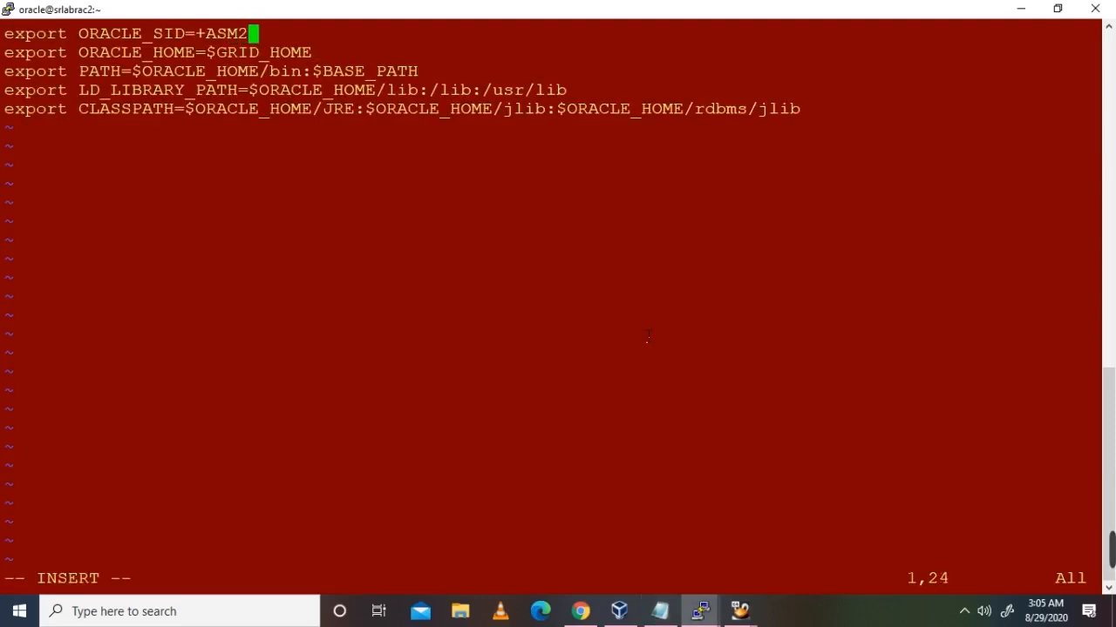
key("Escape")
type(":wq")
key("Return")
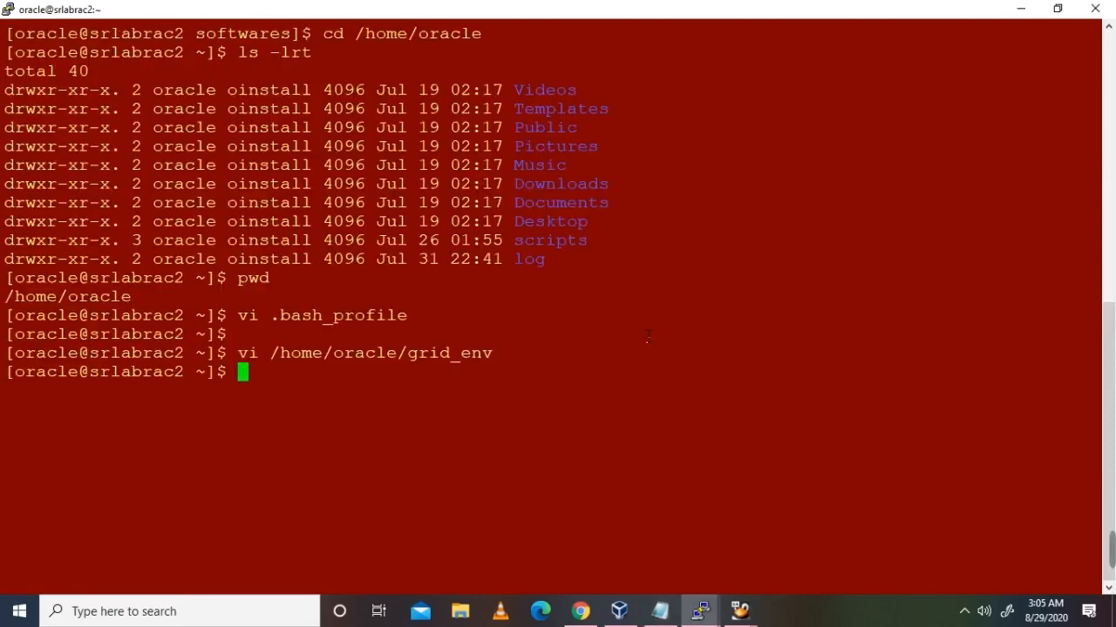
Step: Open a new /home/oracle/db_env file in vi on srlabrac1 in insert mode
key("alt+Tab")
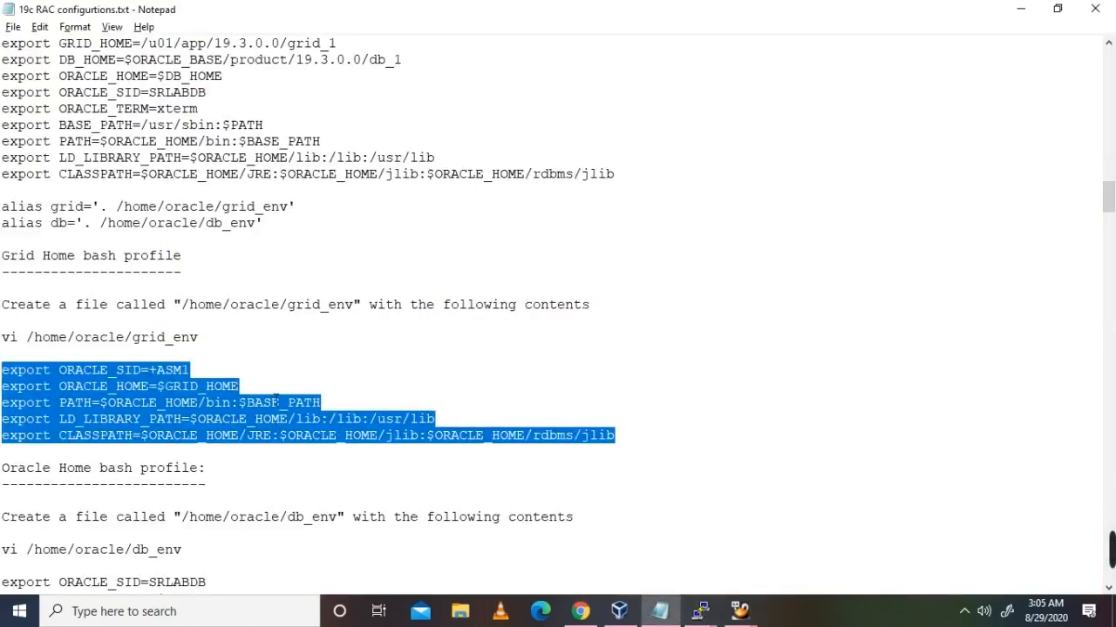
scroll(111, 521, "down", 3)
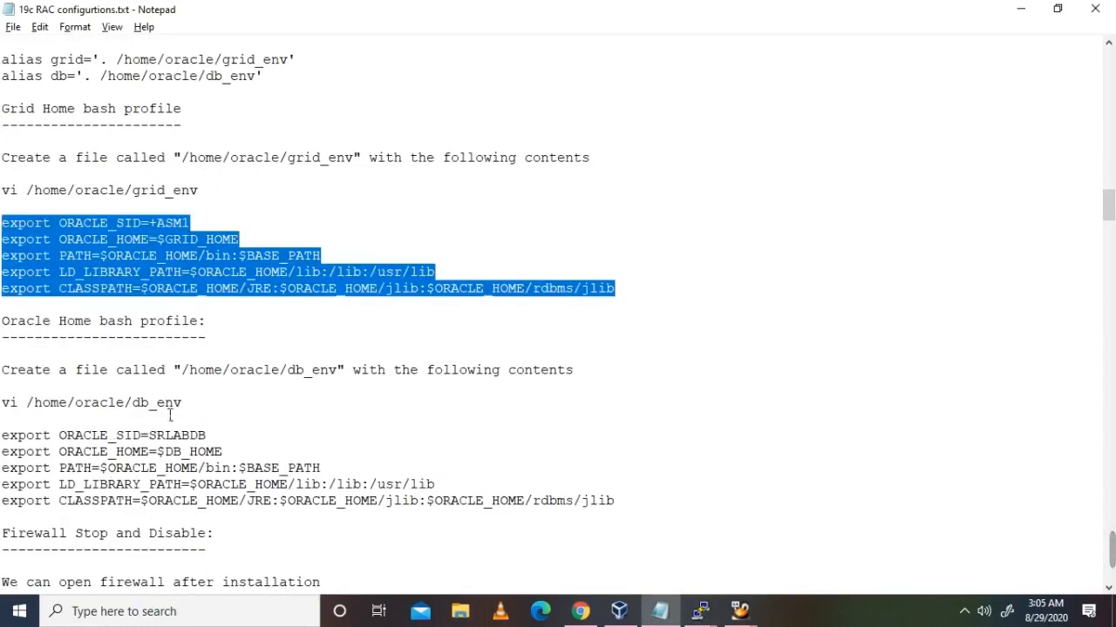
left_click_drag(192, 414, 5, 413)
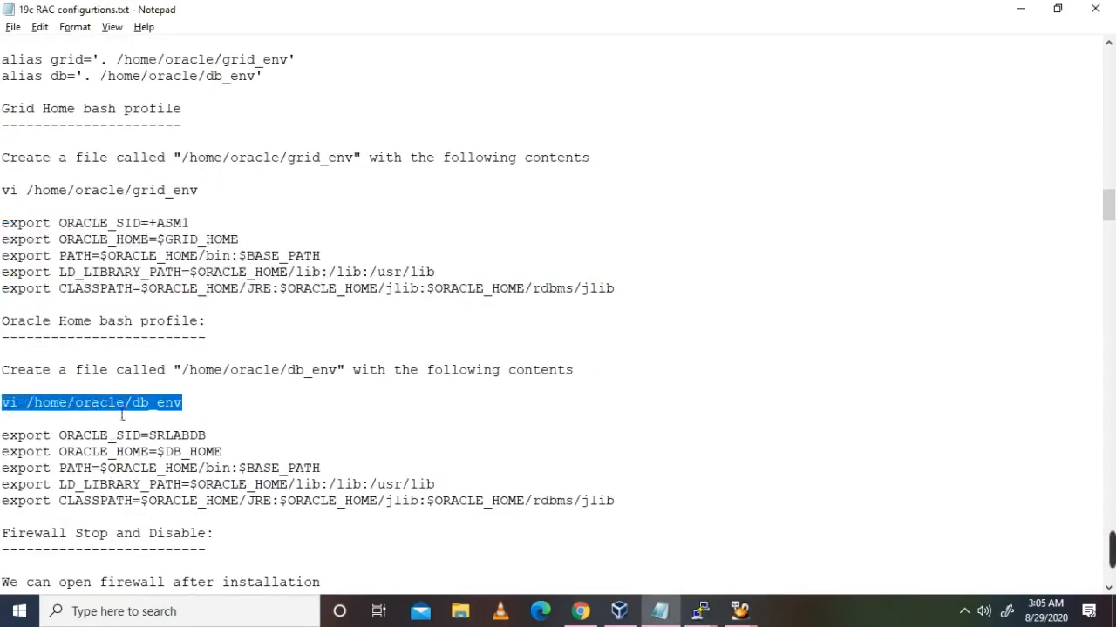
mouse_move(700, 610)
left_click(726, 563)
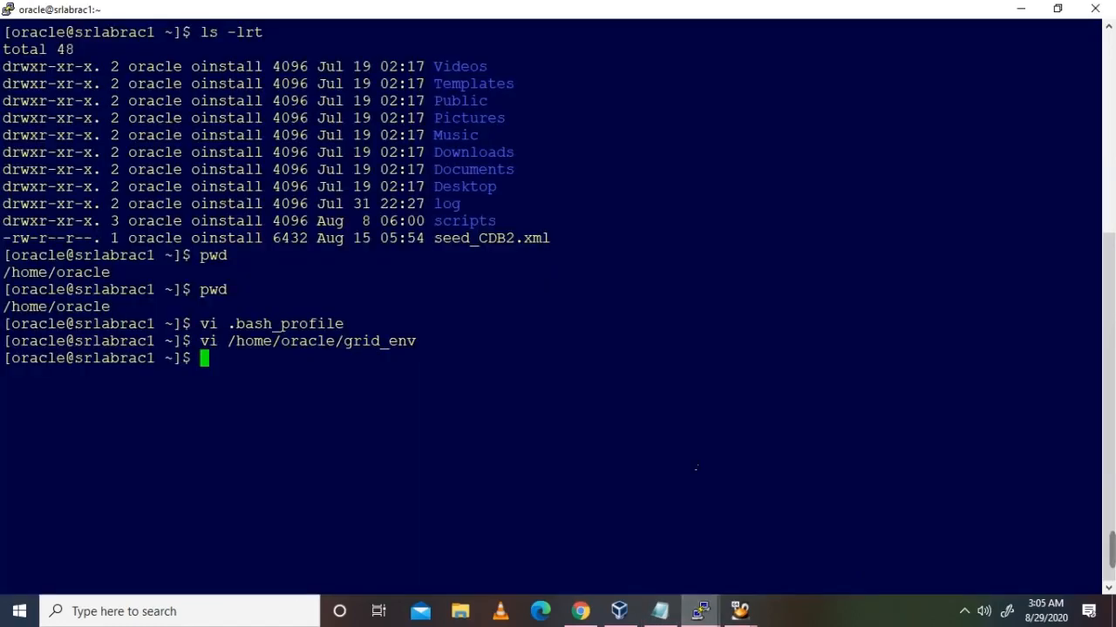
right_click(693, 442)
key("Return")
key("i")
Step: Paste the five database exports with ORACLE_SID=SRLABDB into db_env and save with :wq
key("alt+Tab")
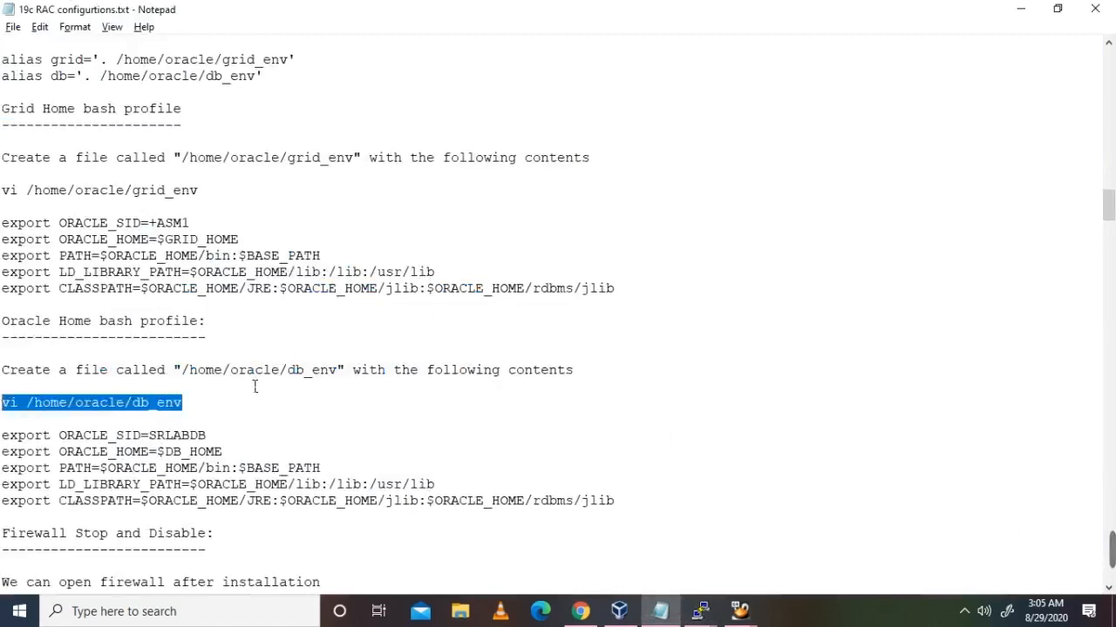
left_click_drag(630, 508, 0, 434)
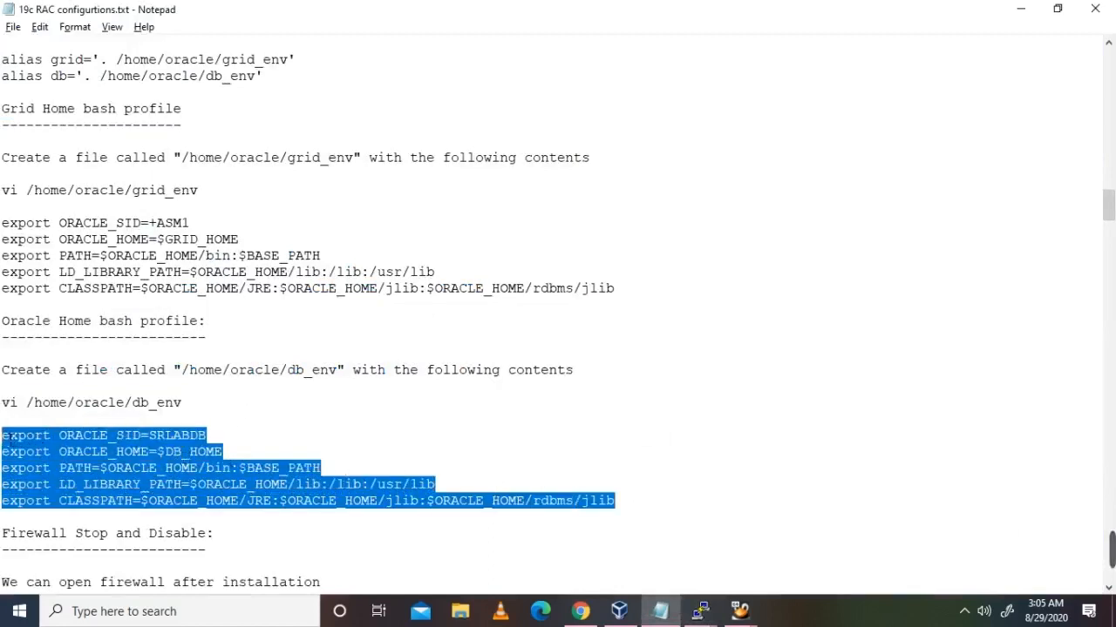
key("ctrl+c")
key("alt+Tab")
right_click(541, 377)
key("Escape")
type(":wq")
key("Return")
key("Return")
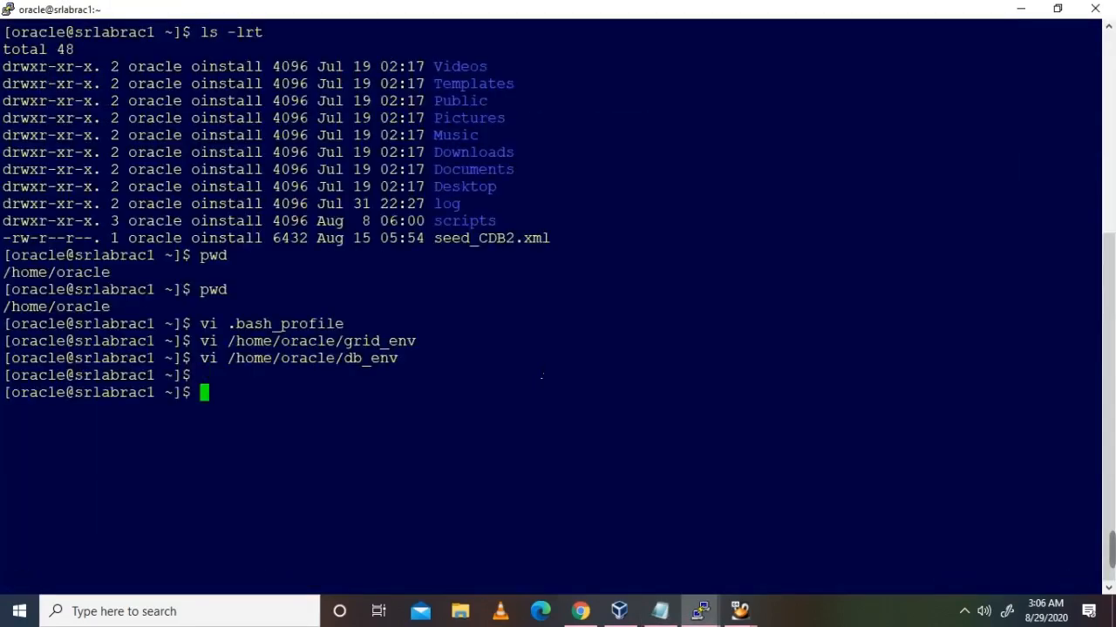
left_click_drag(201, 358, 408, 359)
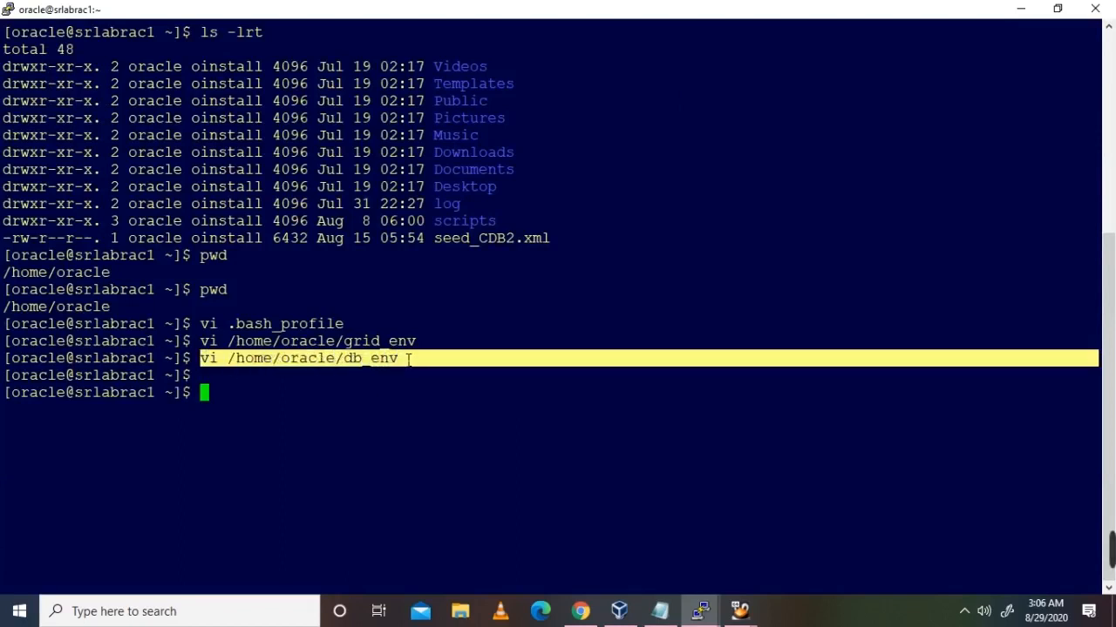
Step: On srlabrac2, create /home/oracle/db_env in vi with the pasted exports (ORACLE_SID=SRLABDB) and save it
mouse_move(699, 611)
left_click(985, 533)
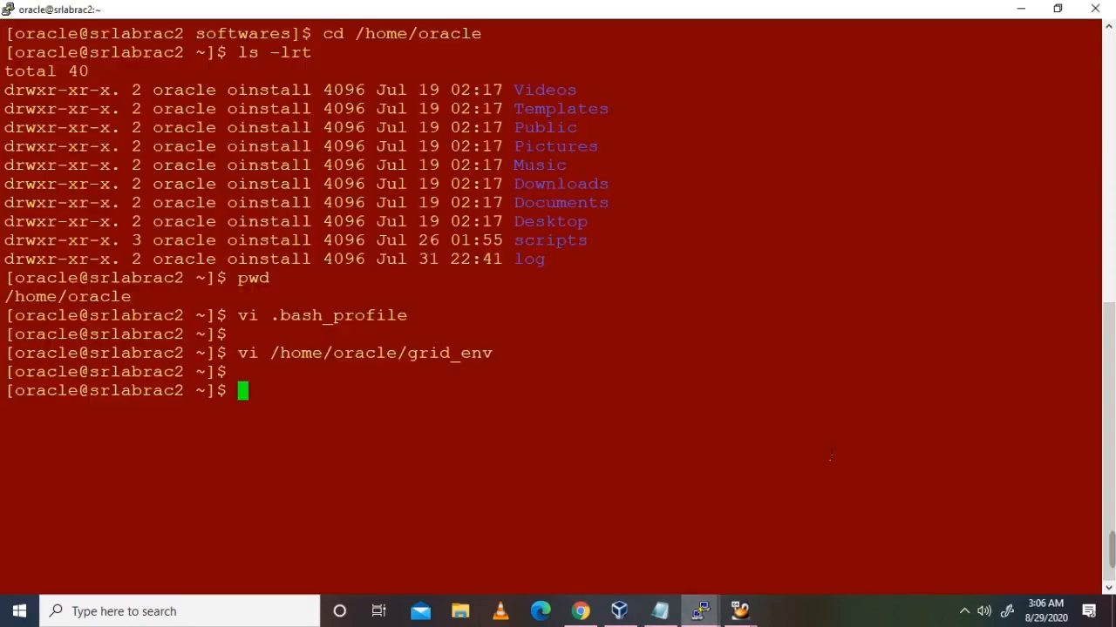
right_click(778, 408)
key("Return")
key("i")
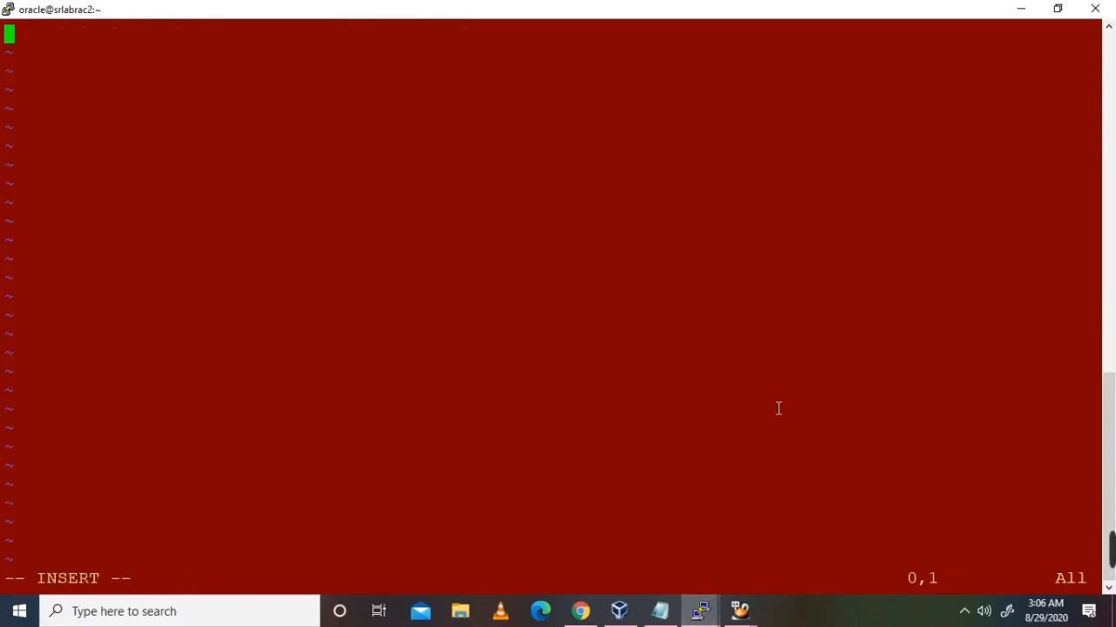
key("alt+Tab")
key("alt+Tab")
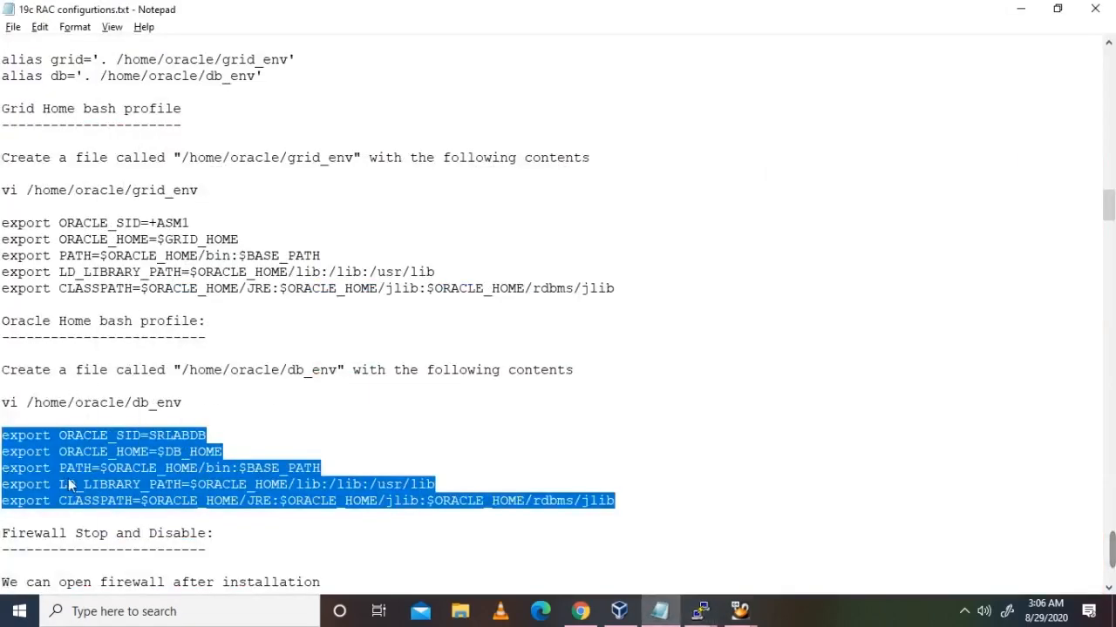
right_click(71, 485)
left_click(126, 274)
key("alt+Tab")
right_click(444, 288)
key("Escape")
type(":wq")
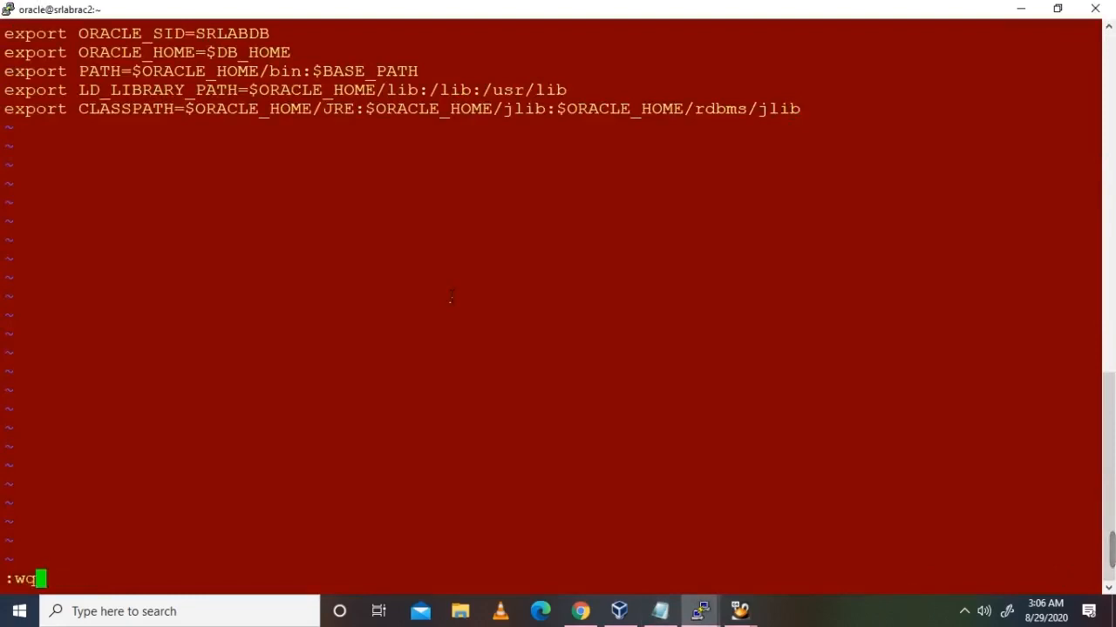
key("Return")
Step: Run ls -lrt and confirm grid_env and db_env are both listed at 224 bytes
type("ls -lrt")
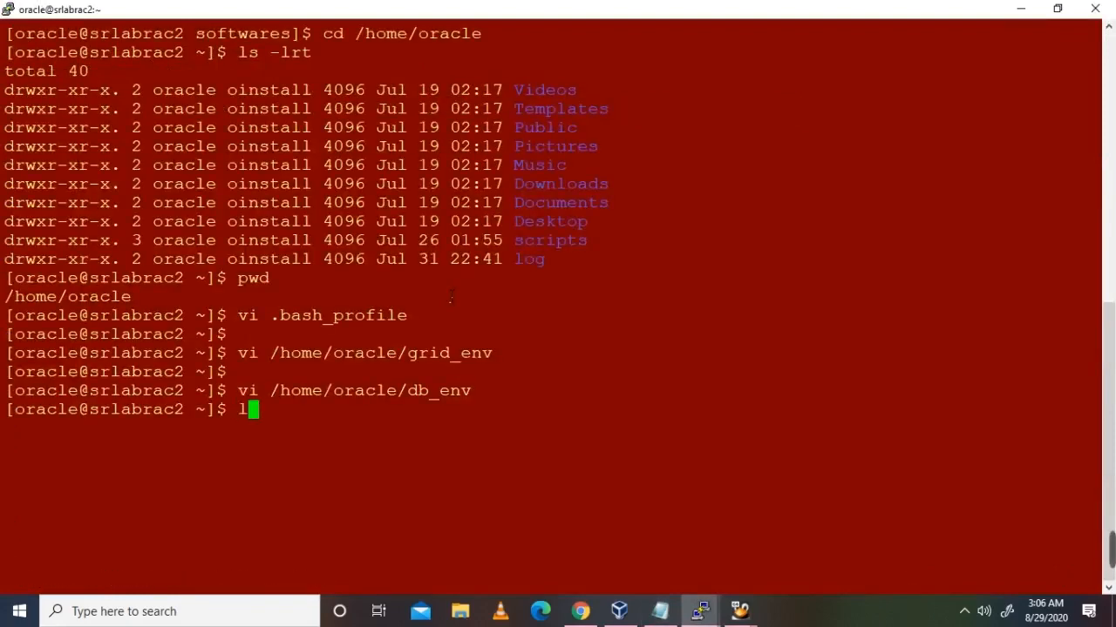
key("Return")
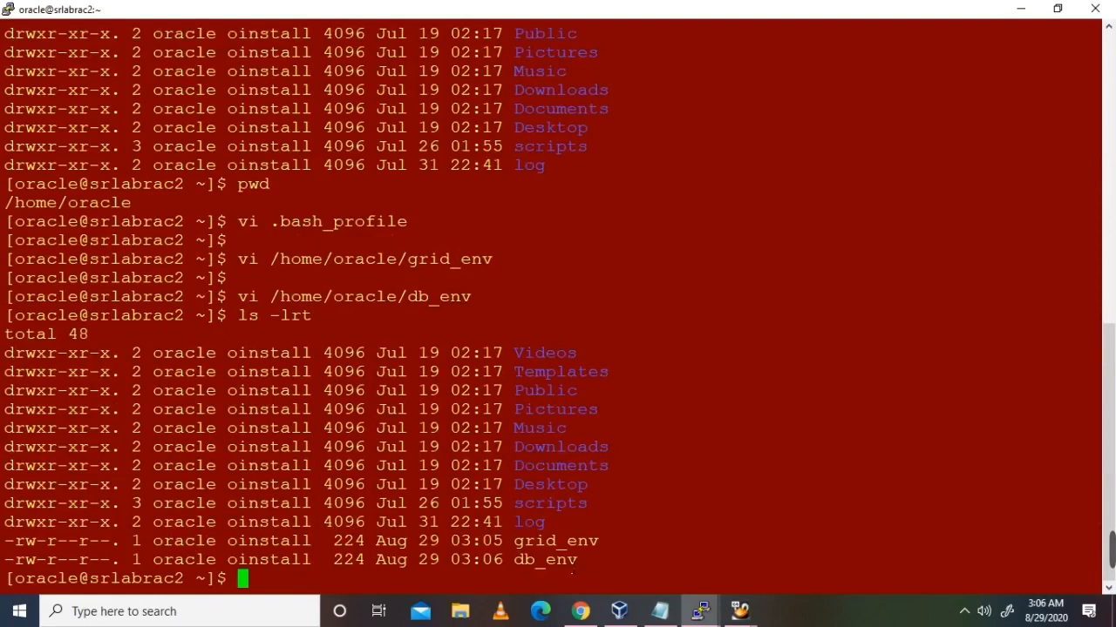
double_click(568, 560)
double_click(567, 542)
double_click(556, 561)
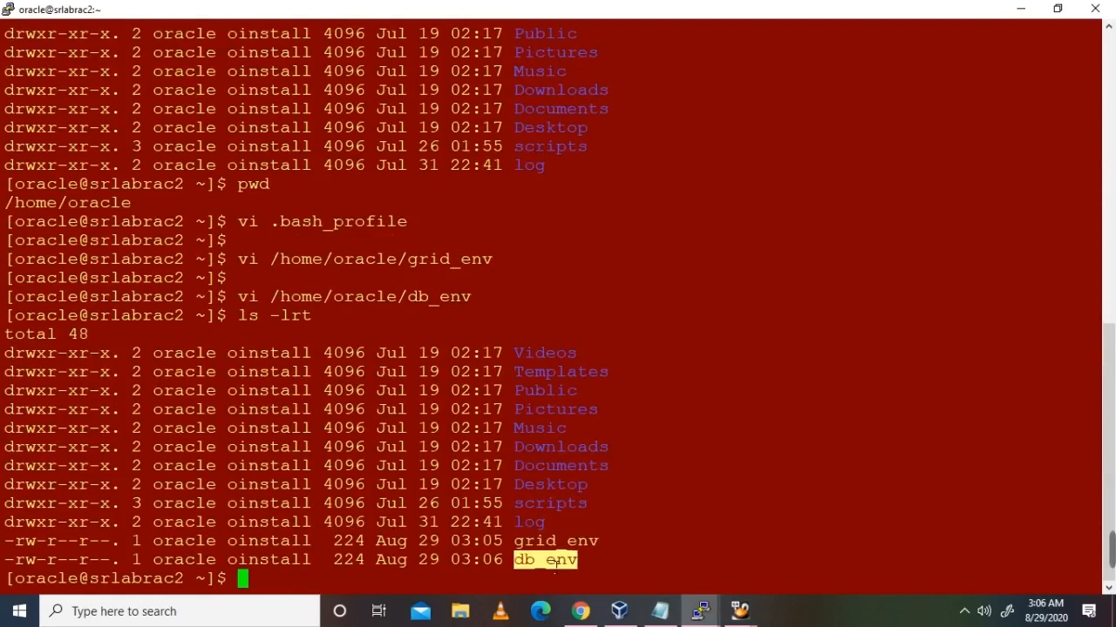
left_click(596, 562)
double_click(577, 542)
left_click(642, 521)
key("alt+Tab")
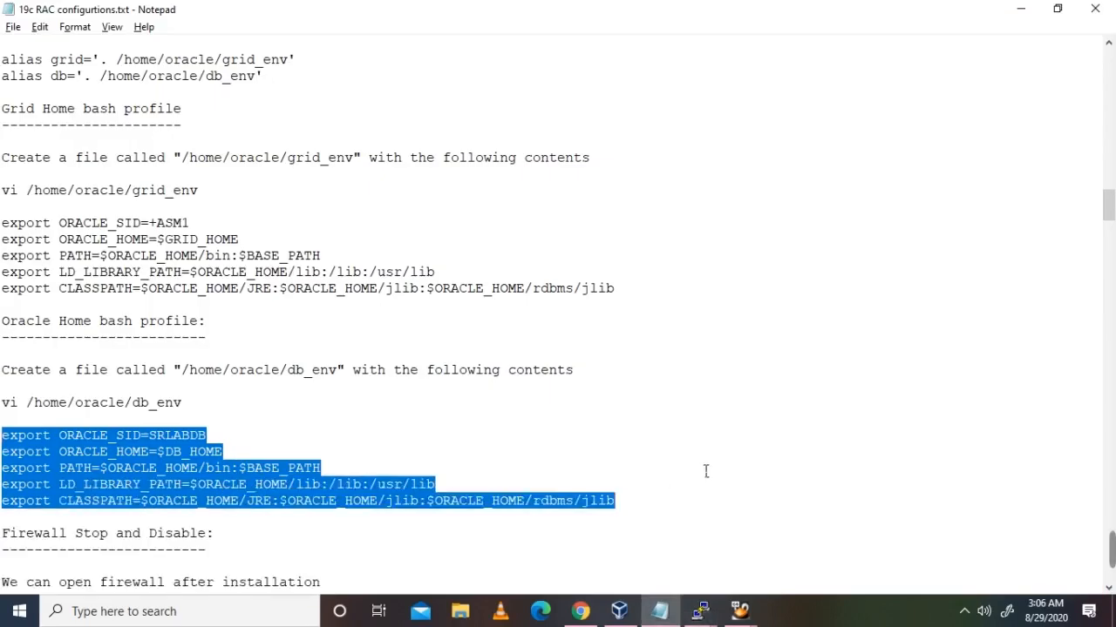
Step: Stop and disable firewalld on srlabrac1 using the systemctl commands from the notes
scroll(706, 471, "down", 4)
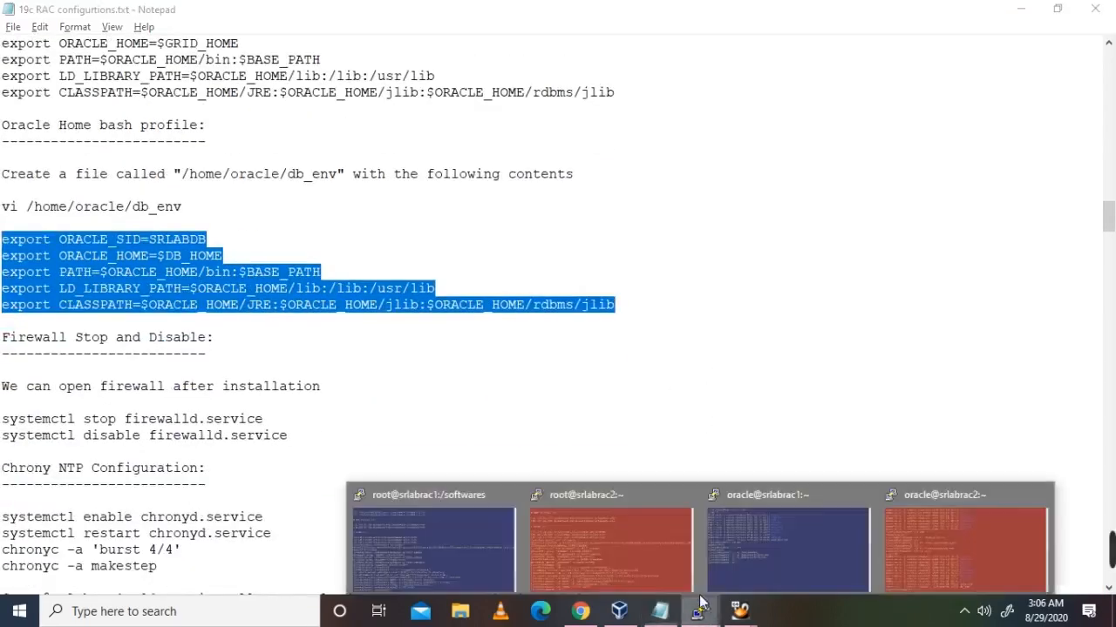
scroll(346, 406, "down", 1)
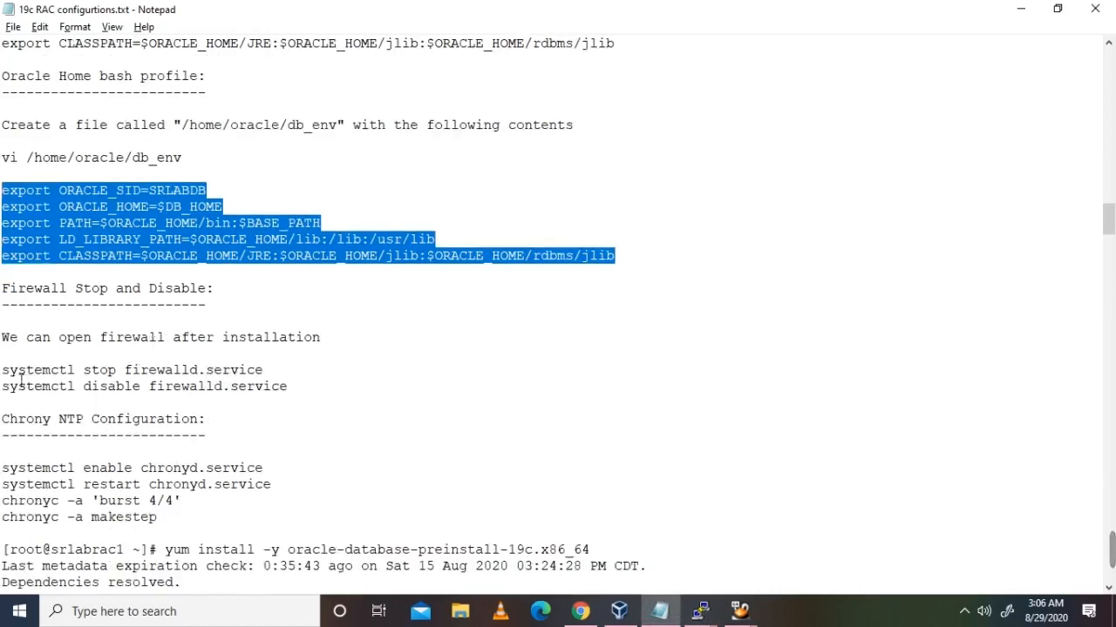
left_click_drag(3, 369, 274, 376)
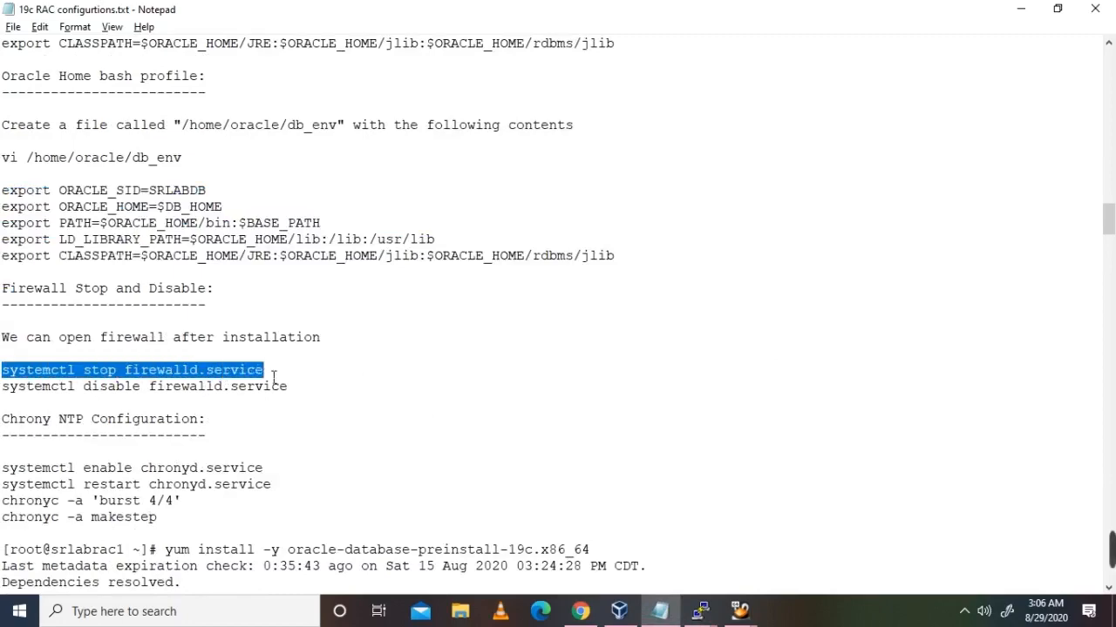
key("alt+Tab")
key("shift+Insert")
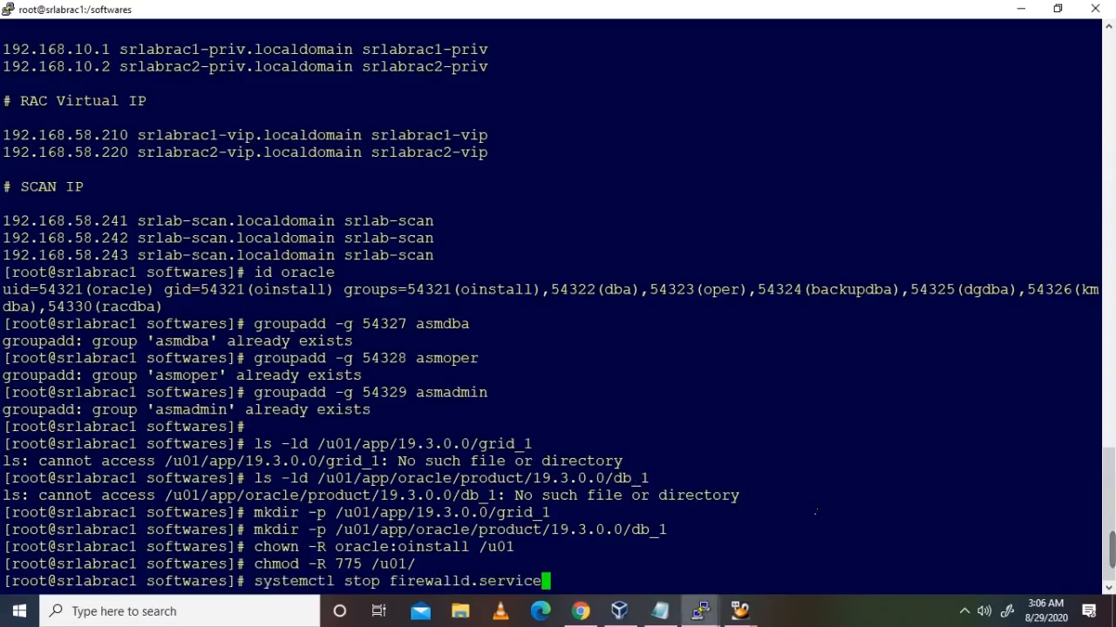
key("Return")
key("alt+Tab")
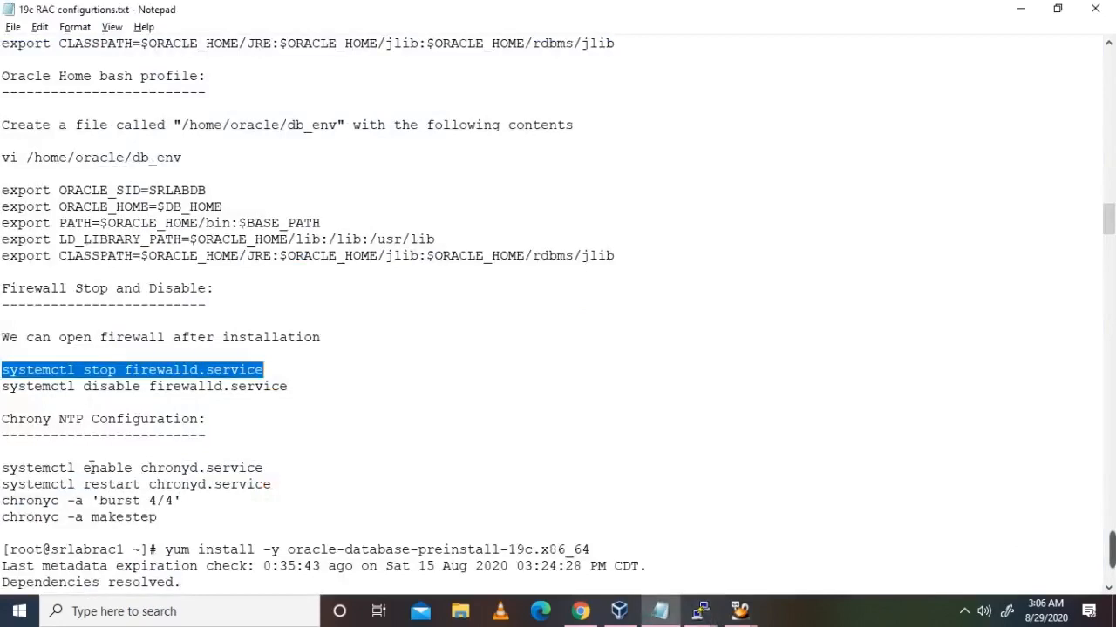
left_click_drag(5, 390, 294, 394)
key("ctrl+c")
key("alt+Tab")
key("shift+Insert")
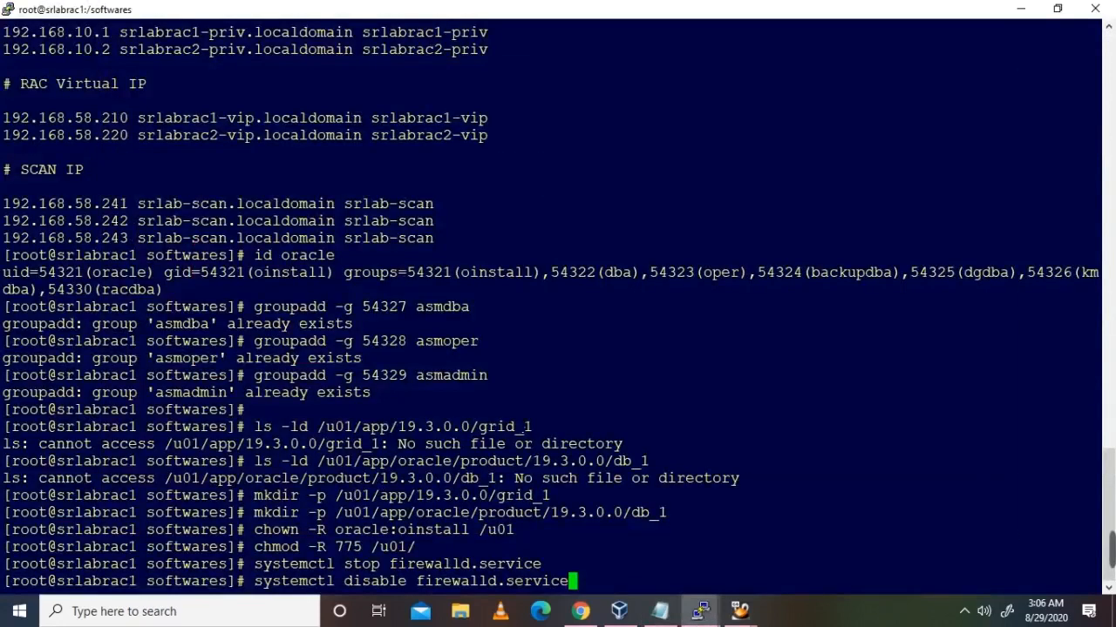
key("Return")
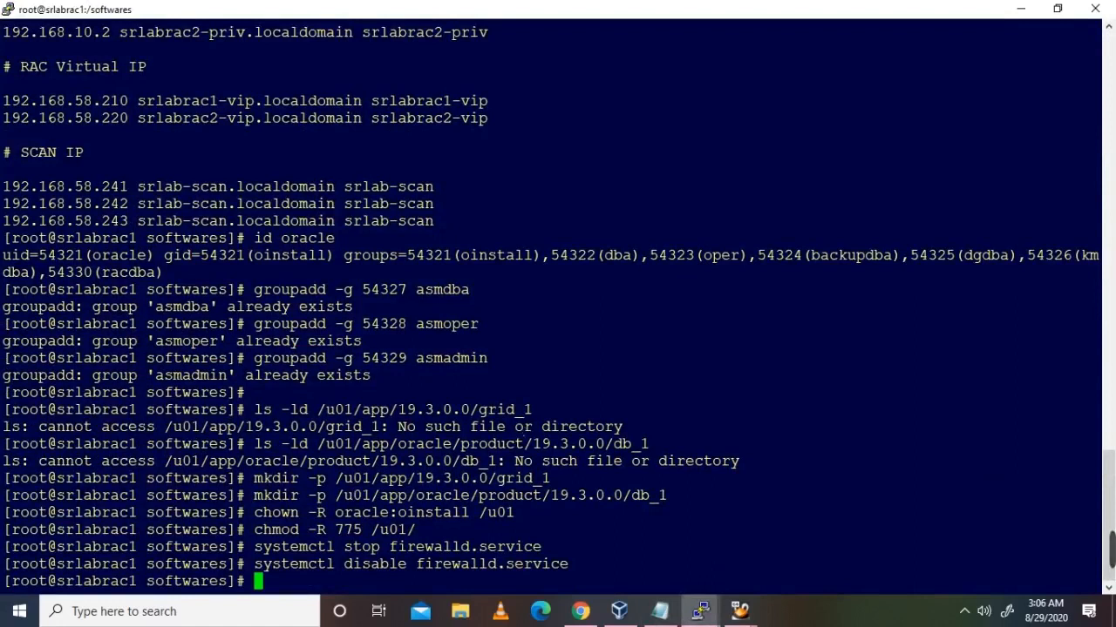
Step: Stop and disable firewalld on srlabrac2 as well
mouse_move(700, 610)
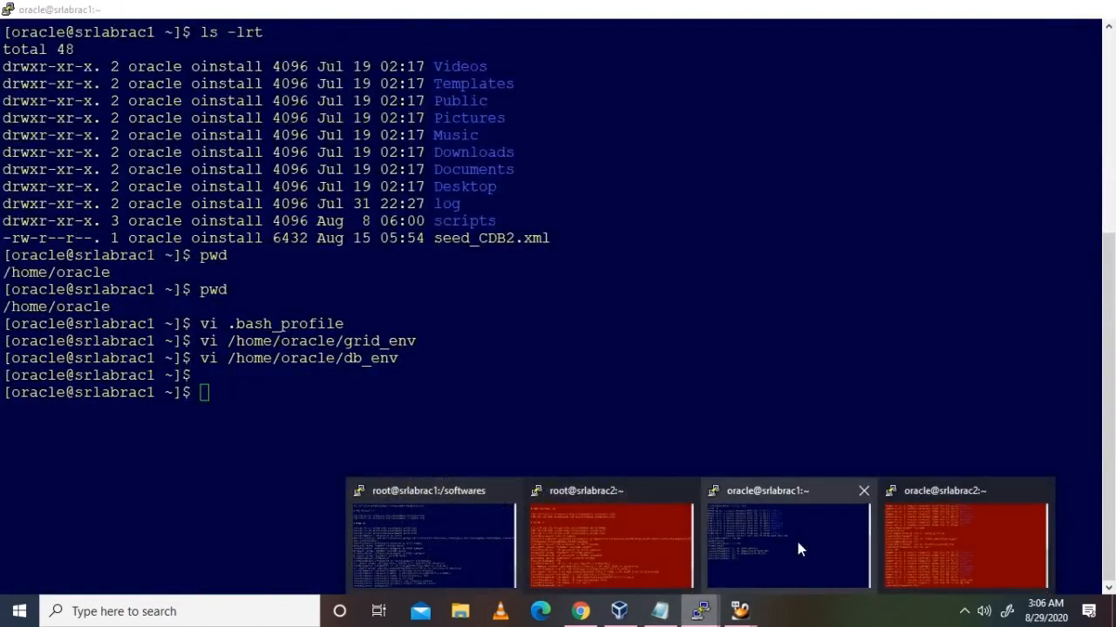
left_click(682, 541)
key("alt+Tab")
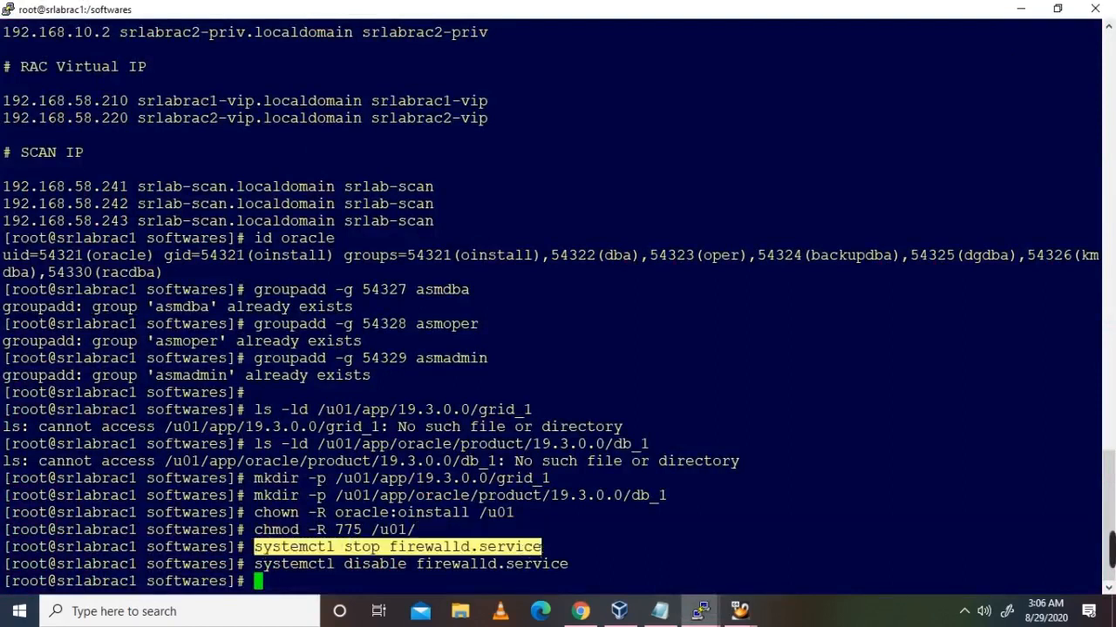
key("alt+Tab")
right_click(629, 567)
key("Return")
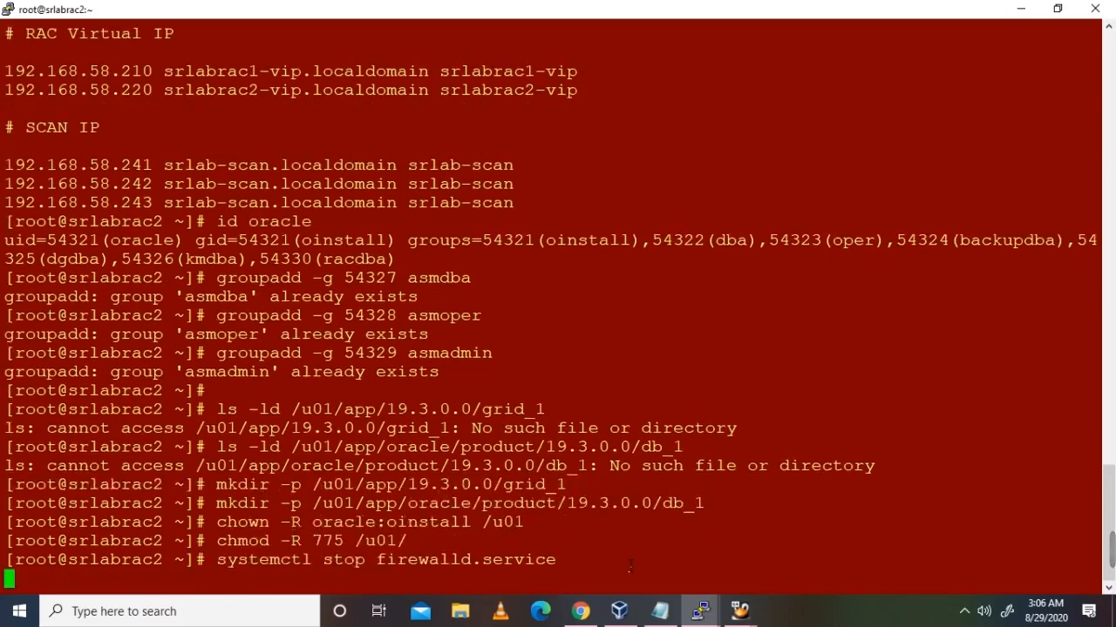
key("alt+Tab")
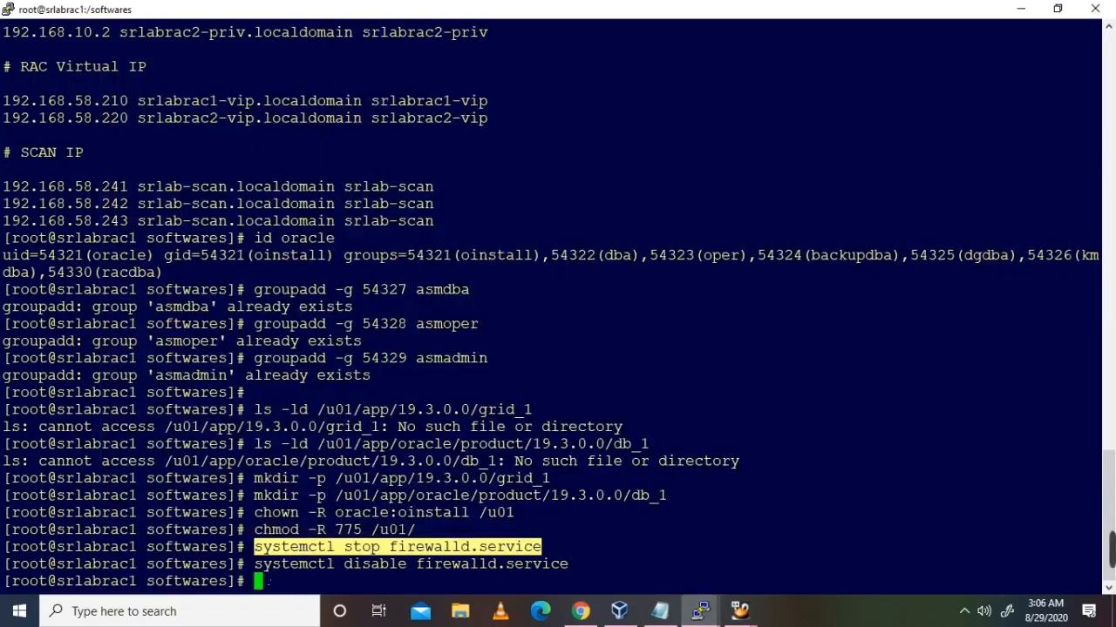
key("alt+Tab")
right_click(660, 504)
key("Return")
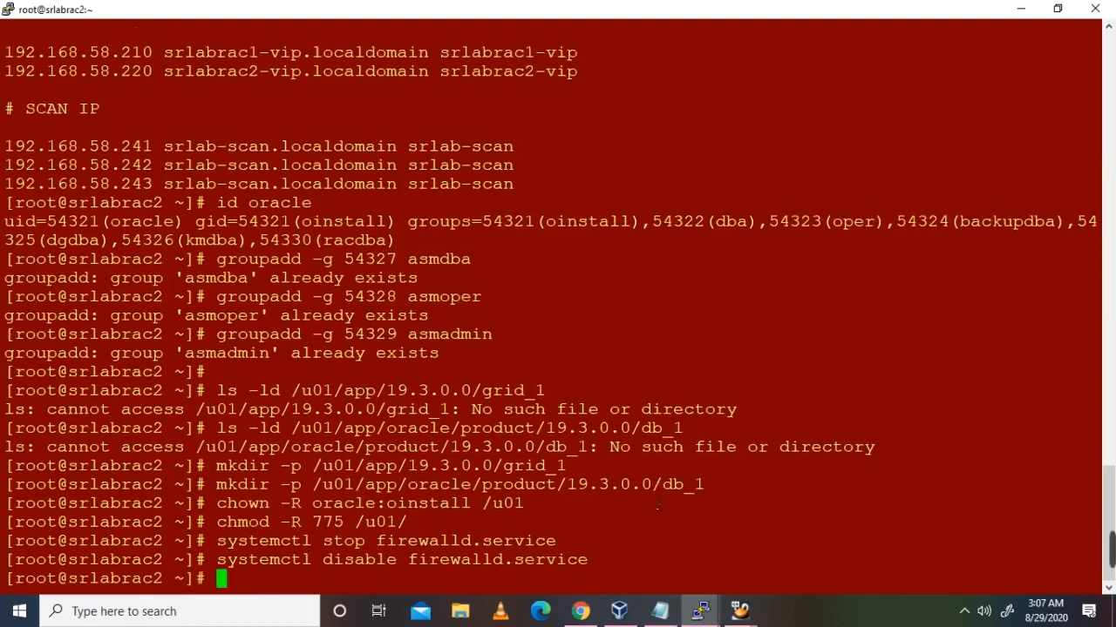
key("alt+Tab")
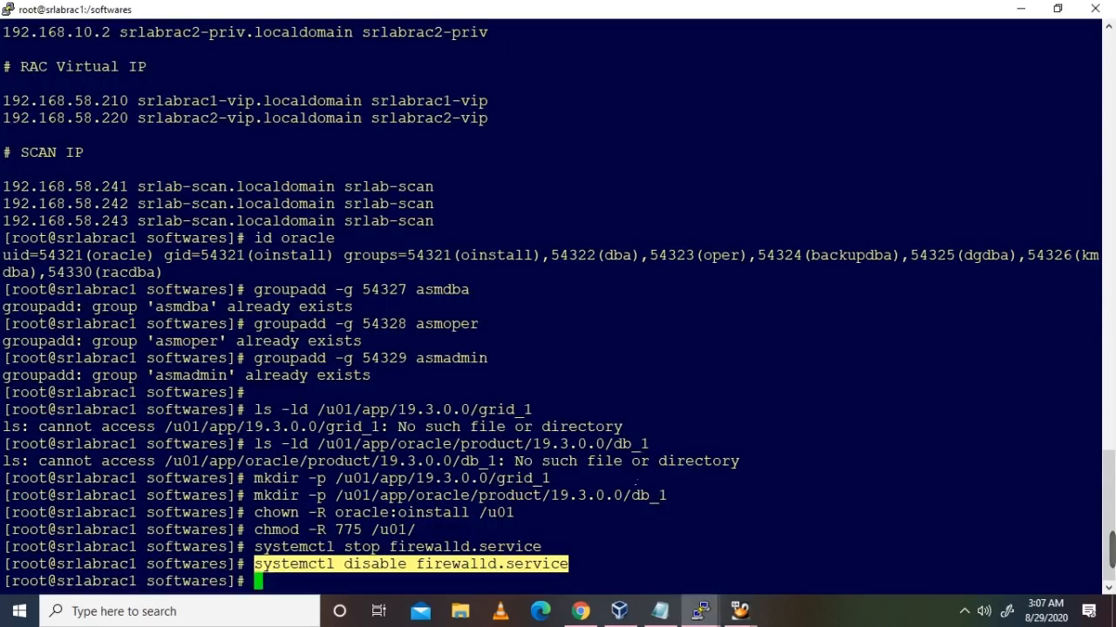
key("alt+Tab")
key("alt+Tab")
scroll(352, 349, "down", 5)
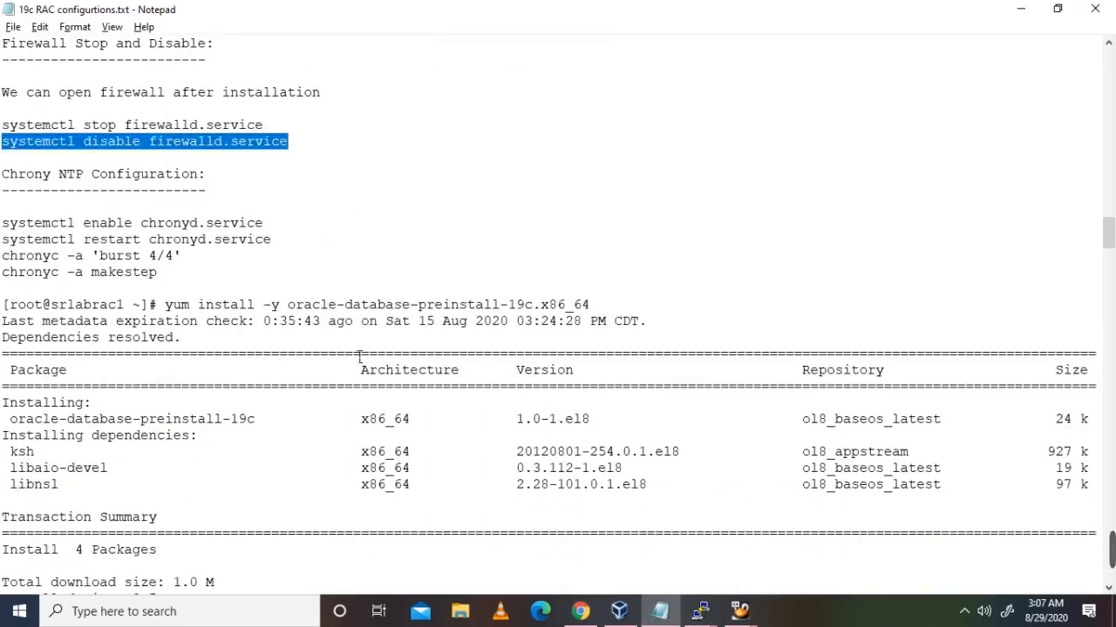
Step: Enable and restart the chronyd service on srlabrac1
left_click_drag(3, 226, 271, 228)
key("alt+Tab")
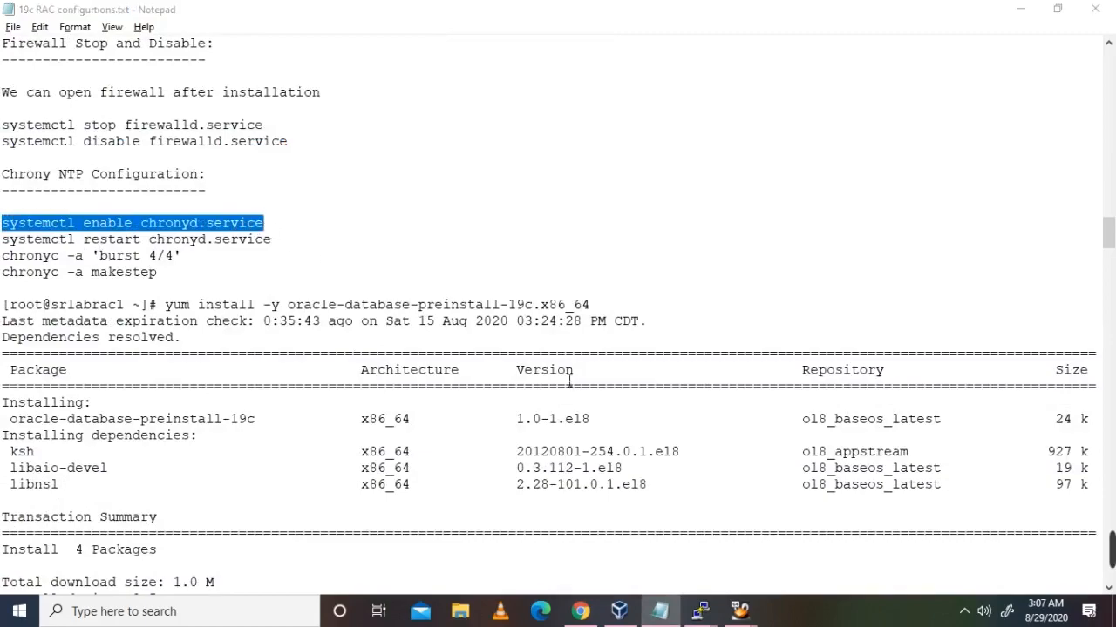
right_click(692, 522)
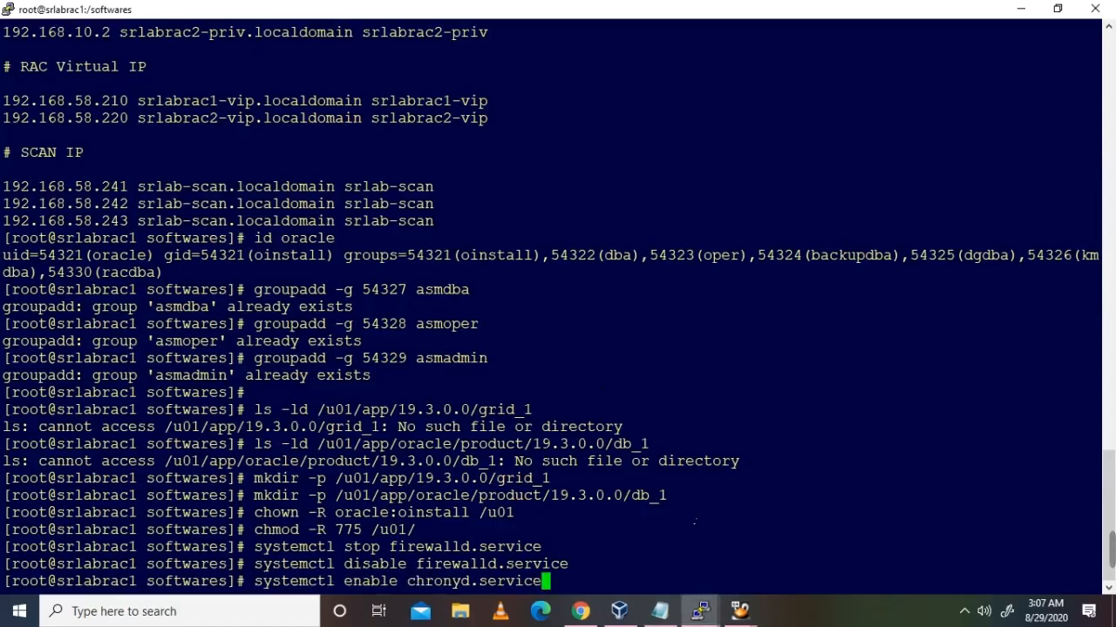
key("Return")
key("alt+Tab")
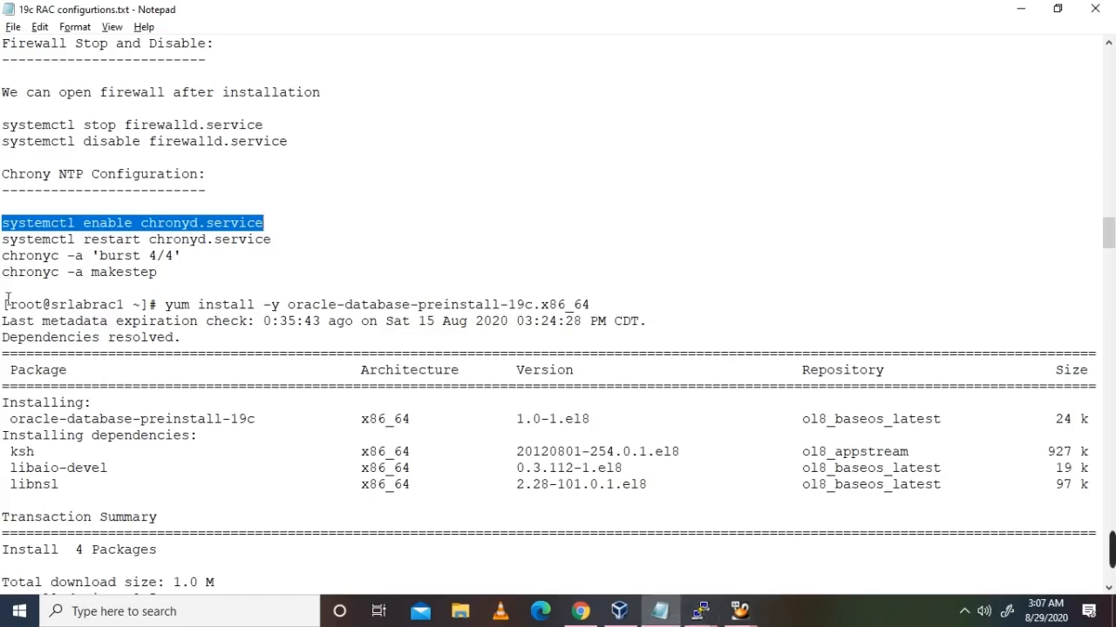
left_click_drag(4, 239, 283, 253)
key("ctrl+c")
key("alt+Tab")
right_click(570, 357)
key("Return")
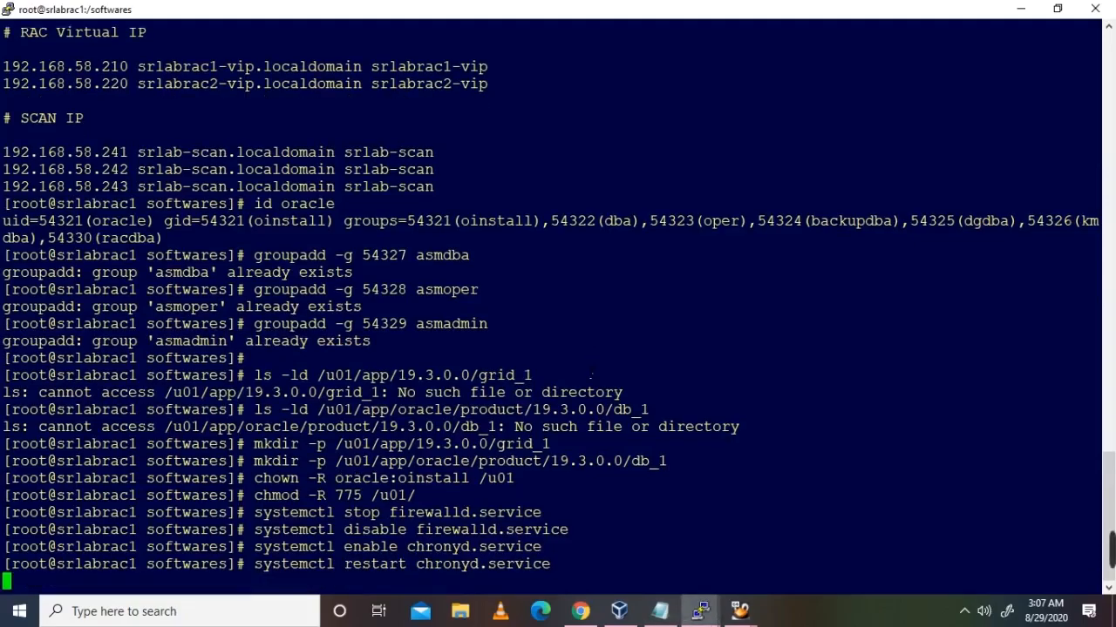
Step: Run chronyc burst and chronyc makestep on srlabrac1, getting 200 OK
key("alt+Tab")
left_click_drag(5, 257, 222, 261)
key("ctrl+c")
key("alt+Tab")
right_click(222, 260)
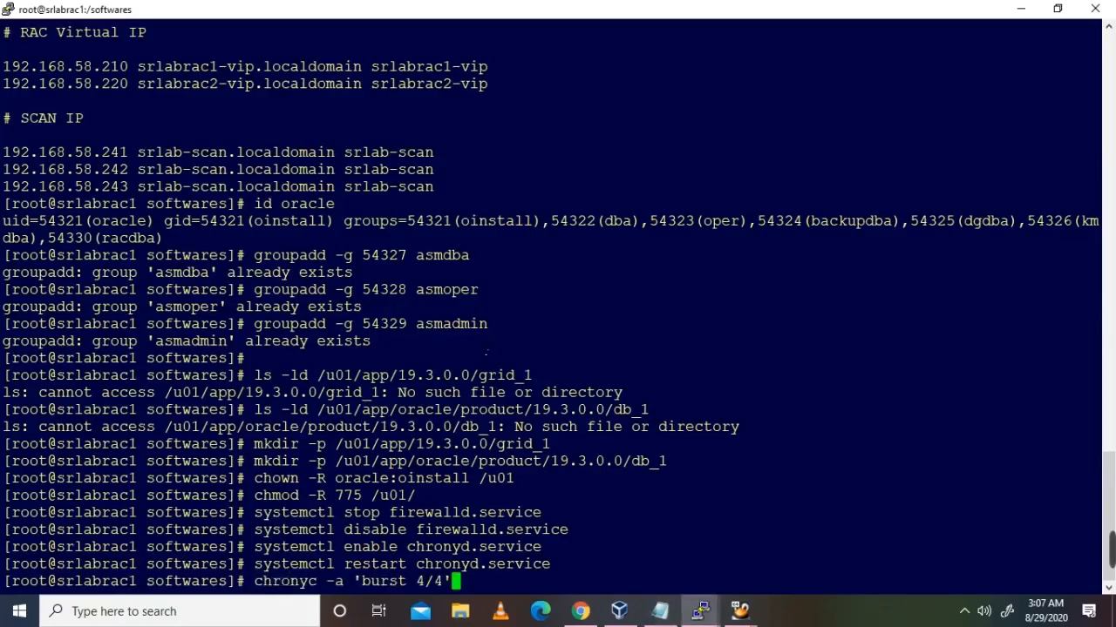
key("Return")
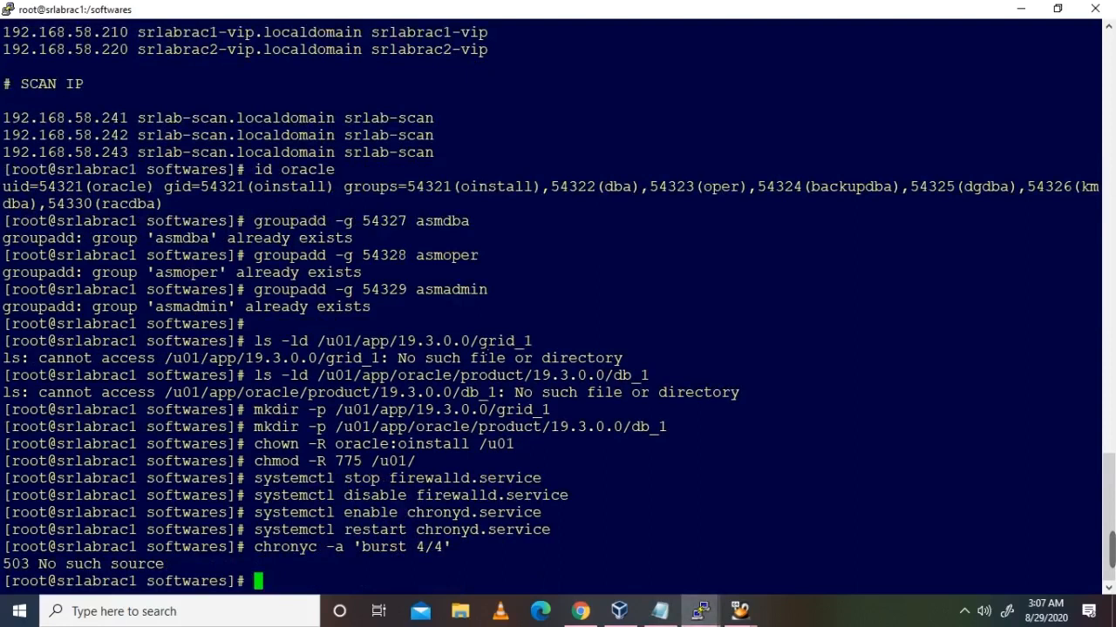
key("alt+Tab")
left_click_drag(3, 272, 162, 279)
key("ctrl+c")
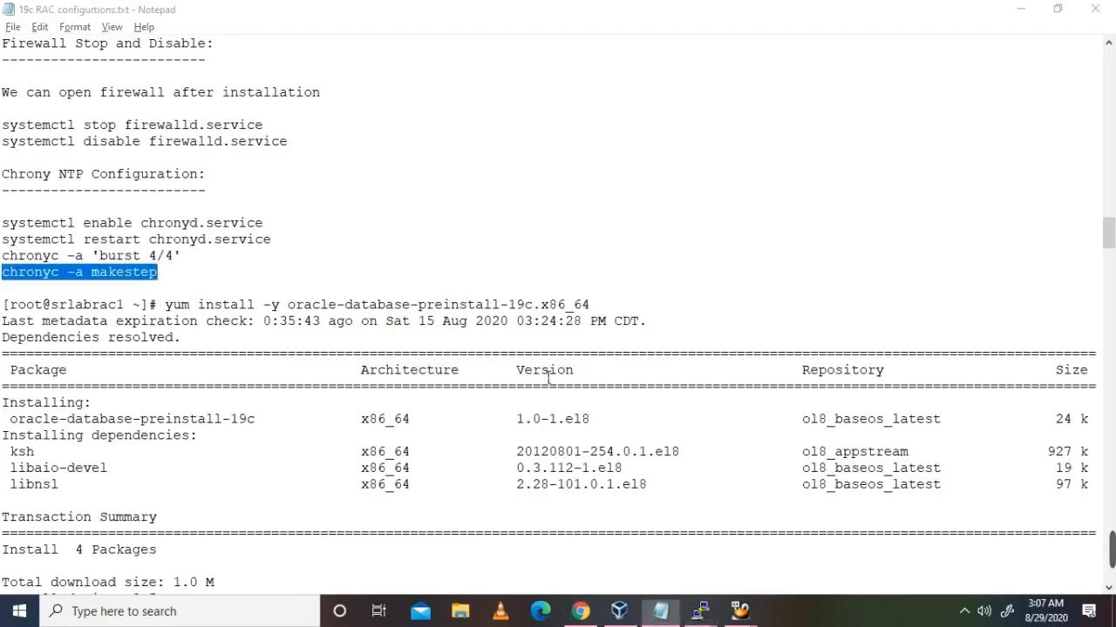
key("alt+Tab")
right_click(162, 279)
key("Return")
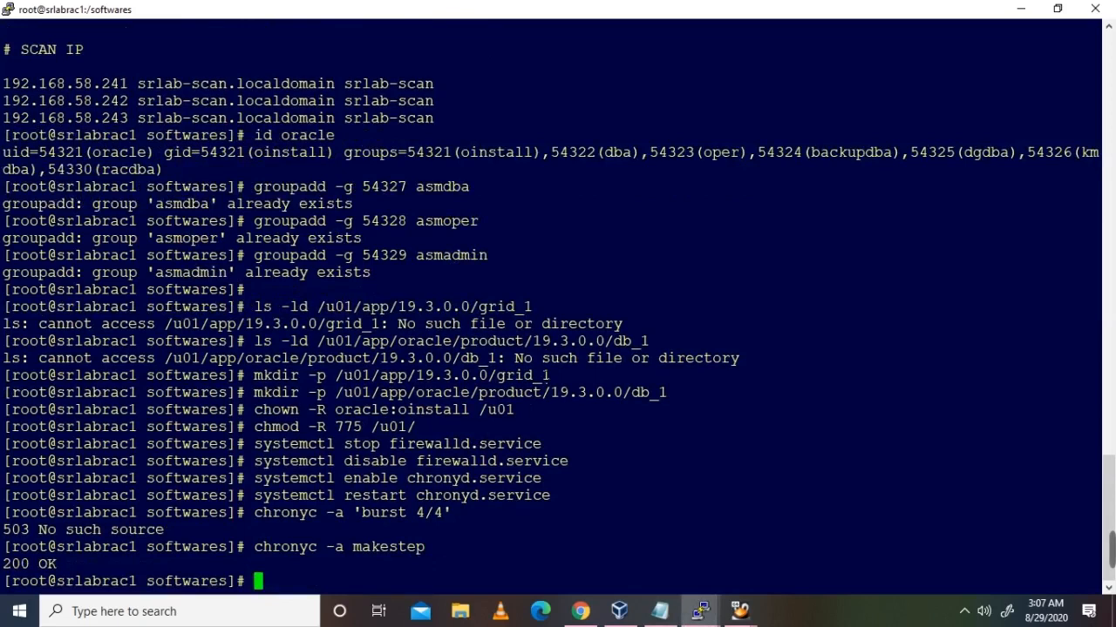
key("alt+Tab")
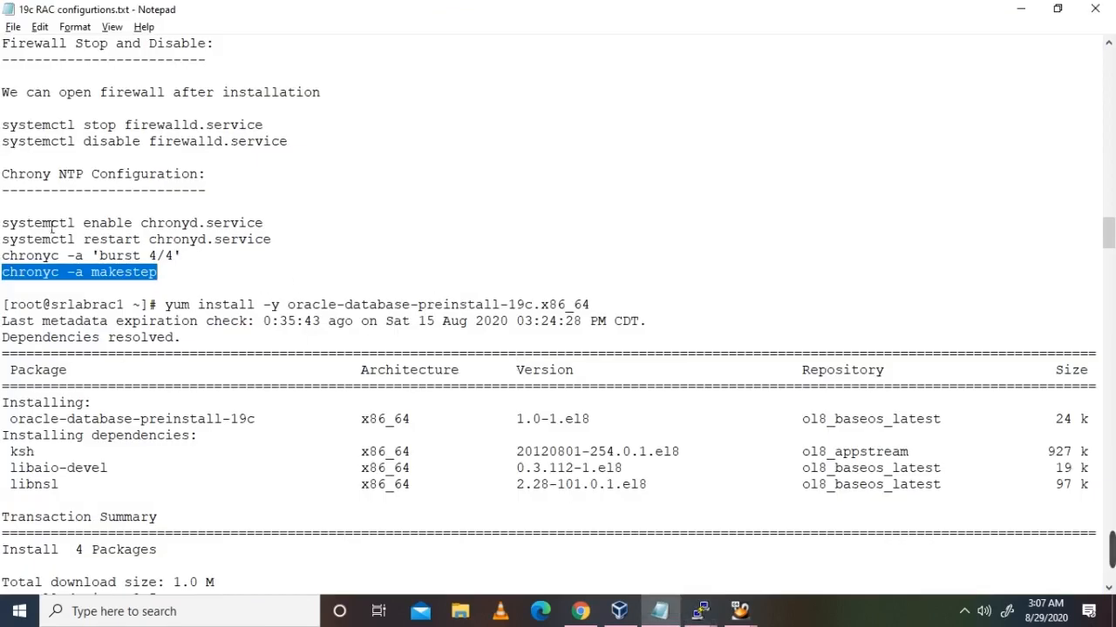
Step: Enable and restart chronyd on srlabrac2, reusing the commands from srlabrac1's history
key("alt+Tab")
left_click_drag(254, 444, 469, 443)
left_click_drag(253, 477, 552, 479)
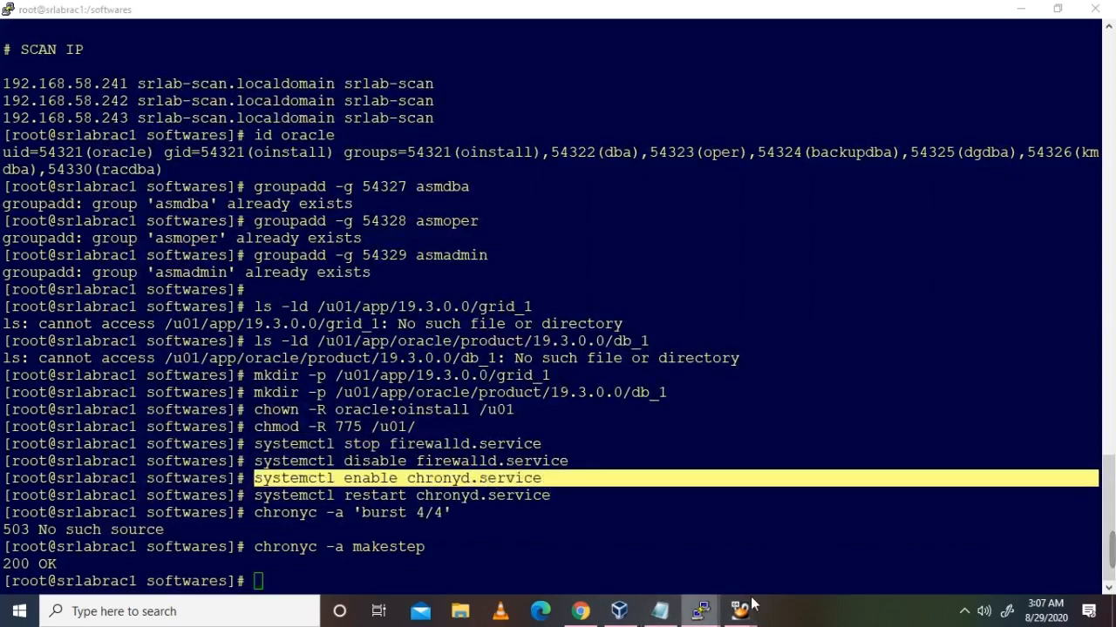
mouse_move(700, 610)
left_click(788, 560)
right_click(695, 509)
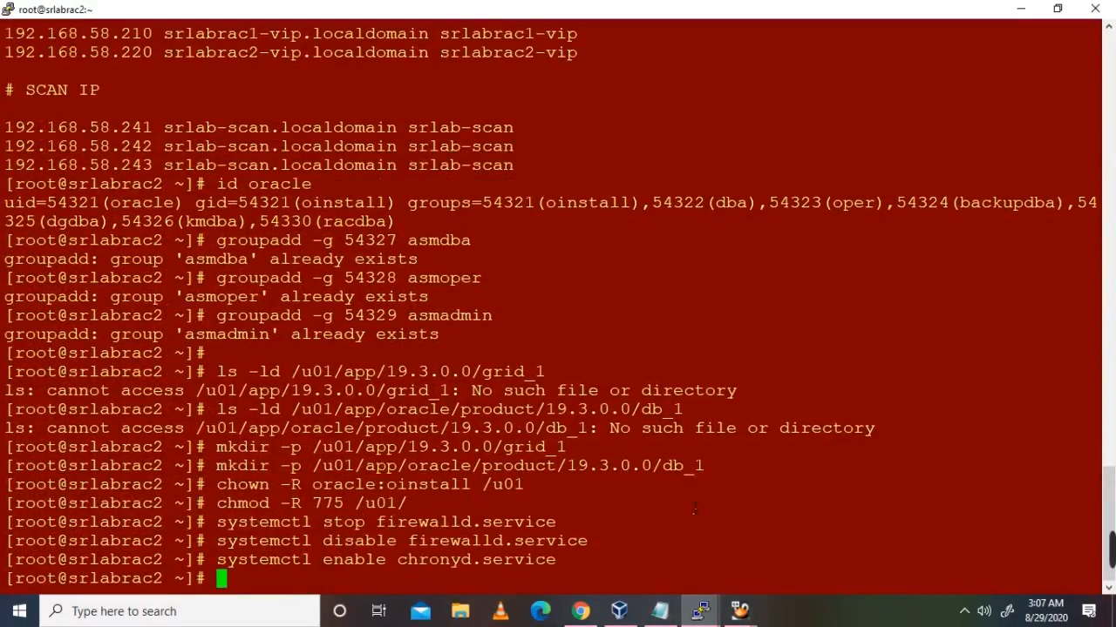
key("alt+Tab")
left_click_drag(253, 495, 551, 505)
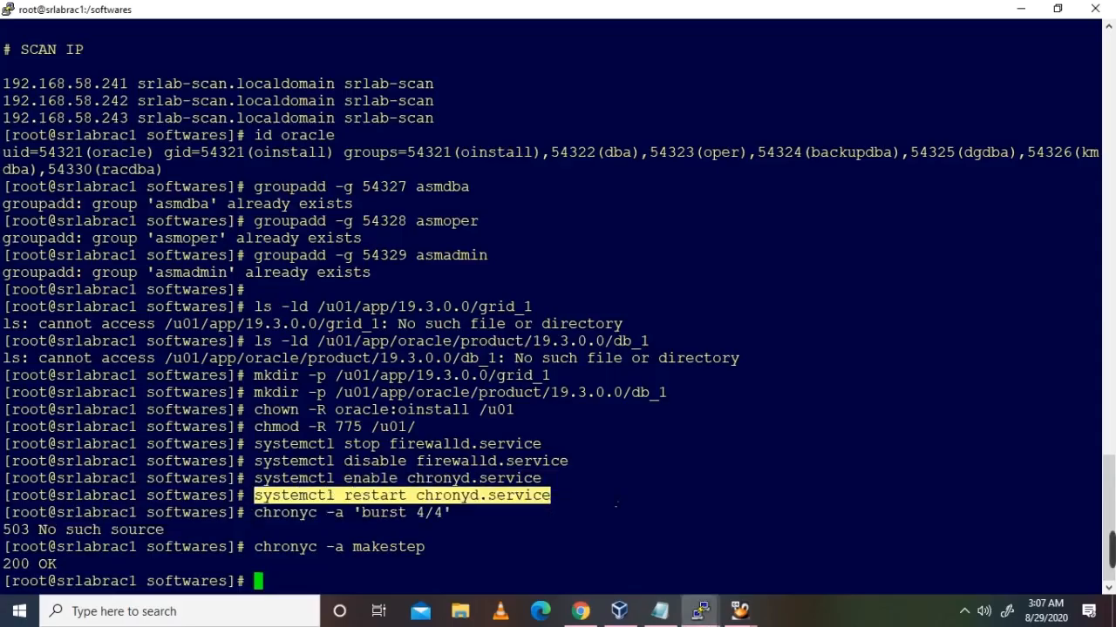
key("alt+Tab")
right_click(642, 506)
key("Return")
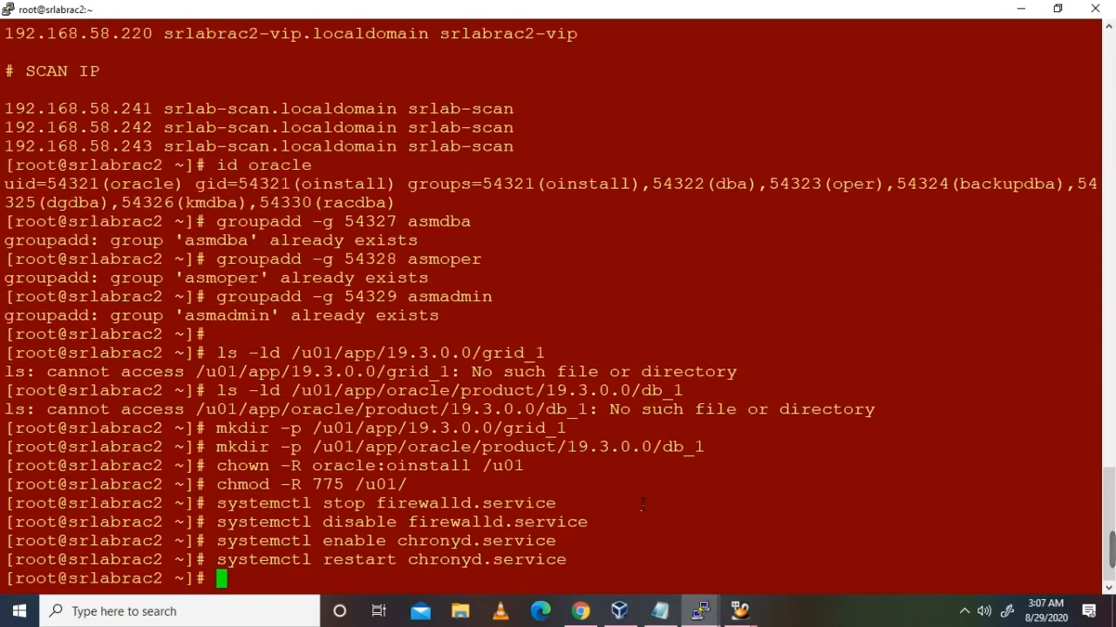
Step: Run chronyc burst and chronyc makestep on srlabrac2 to force the clock step
key("alt+Tab")
left_click_drag(254, 512, 451, 514)
key("alt+Tab")
right_click(673, 500)
key("Return")
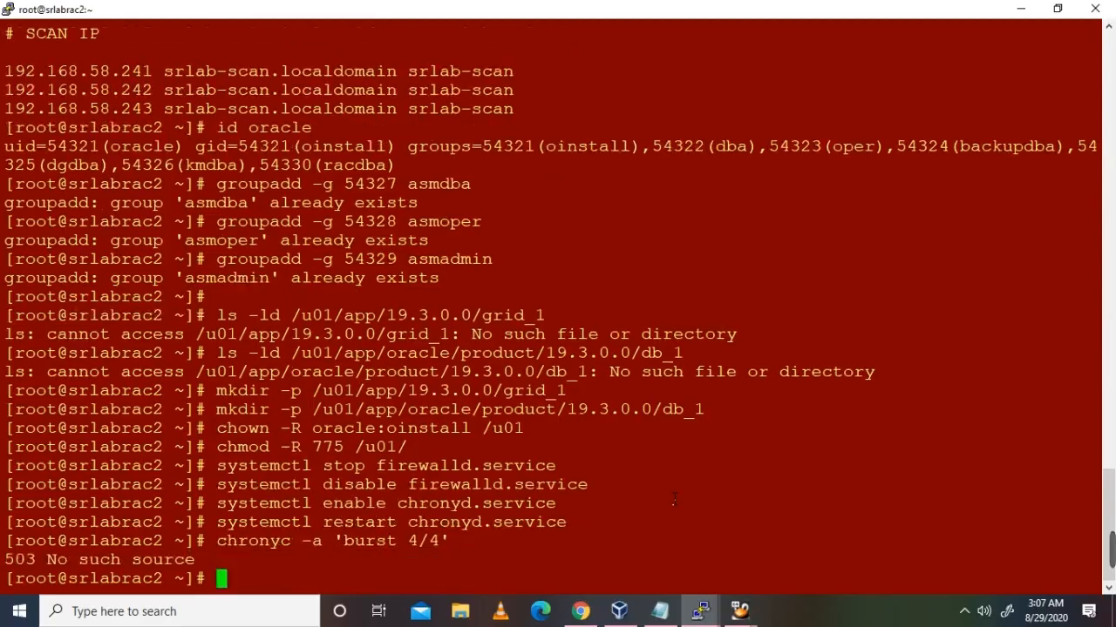
key("alt+Tab")
left_click_drag(254, 546, 426, 547)
key("alt+Tab")
right_click(616, 450)
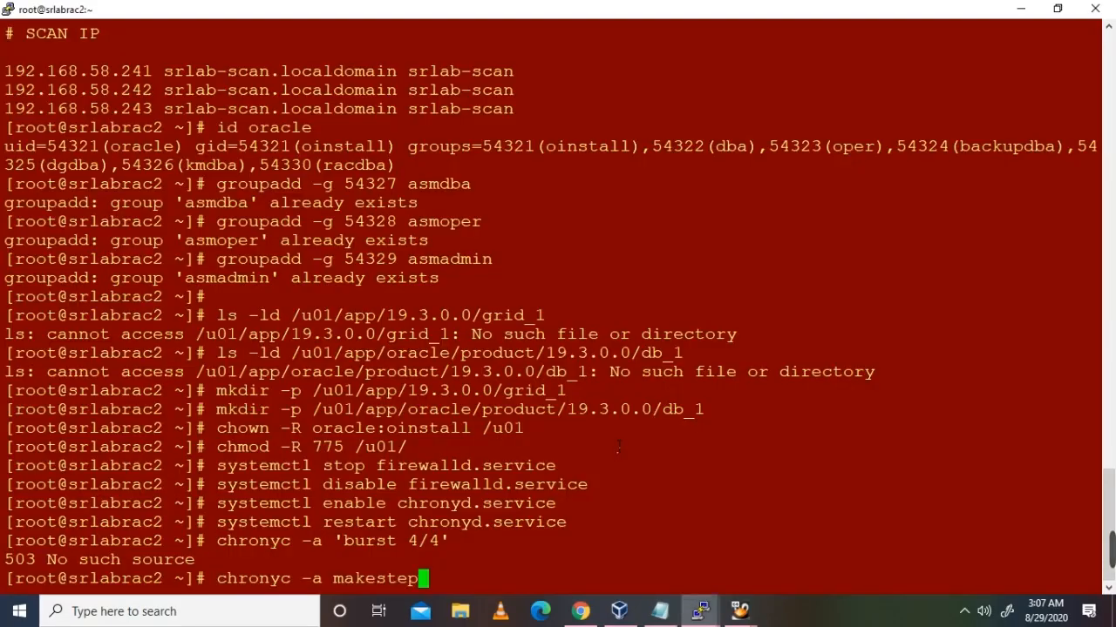
key("Return")
key("alt+Tab")
key("alt+Tab")
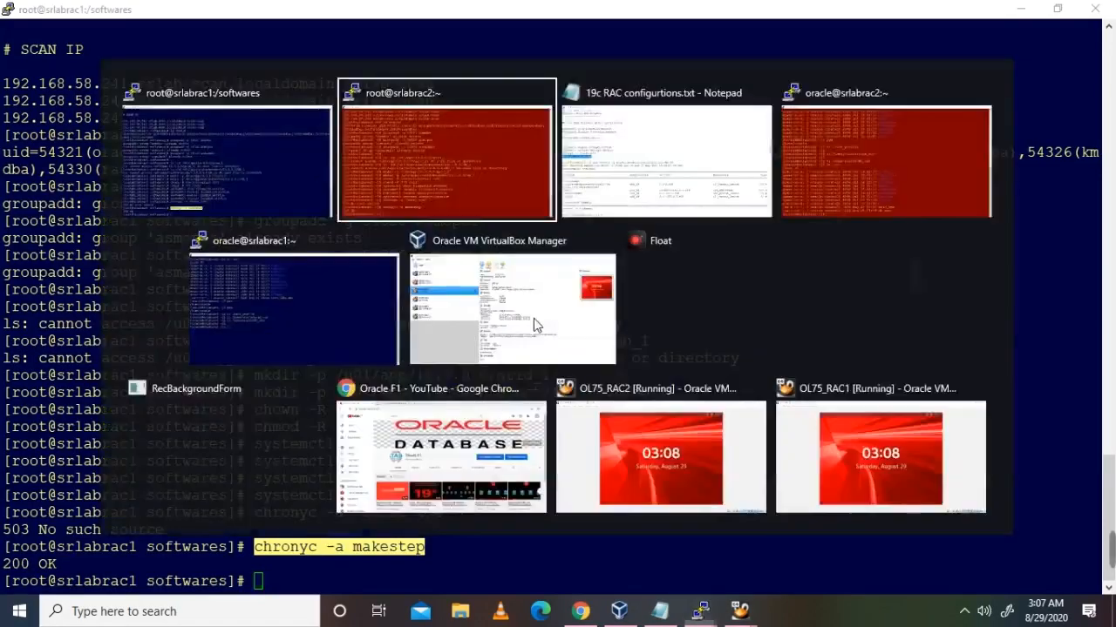
key("Tab")
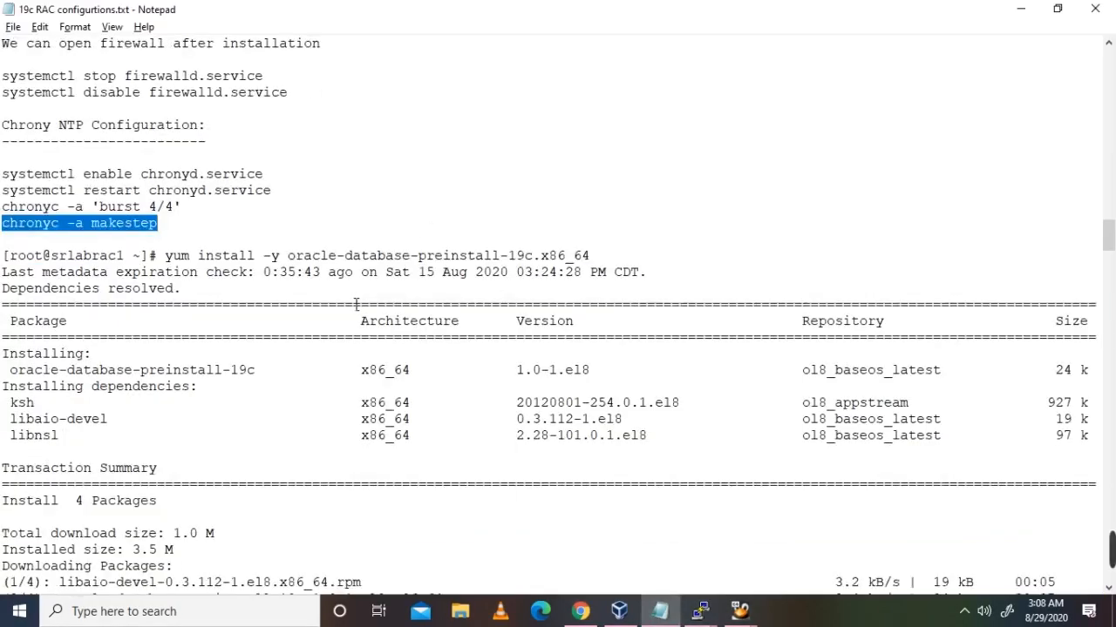
Step: Review the yum preinstall install command and the bind* install log in the notes
left_click_drag(168, 208, 602, 209)
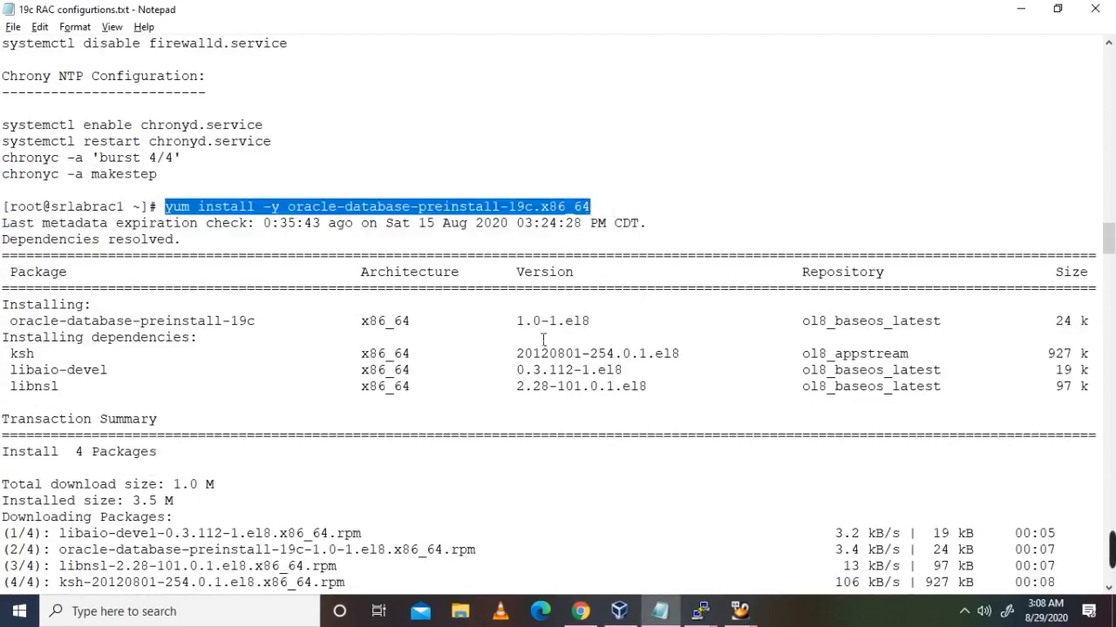
left_click(387, 423)
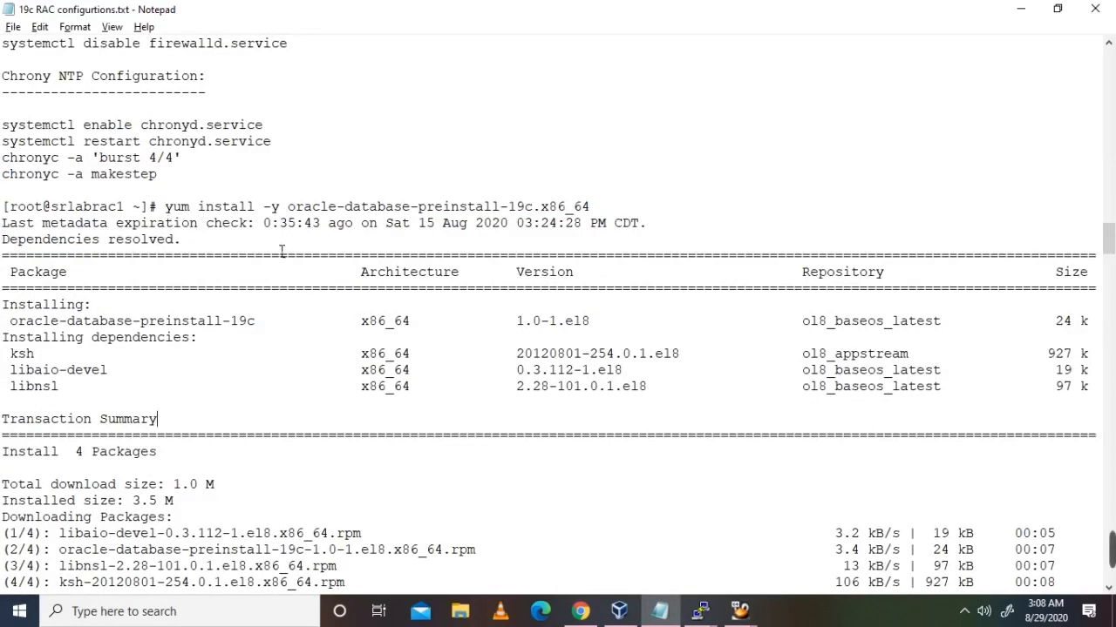
left_click_drag(164, 209, 567, 224)
left_click(575, 223)
scroll(556, 276, "down", 3)
scroll(556, 276, "down", 2)
scroll(556, 276, "down", 4)
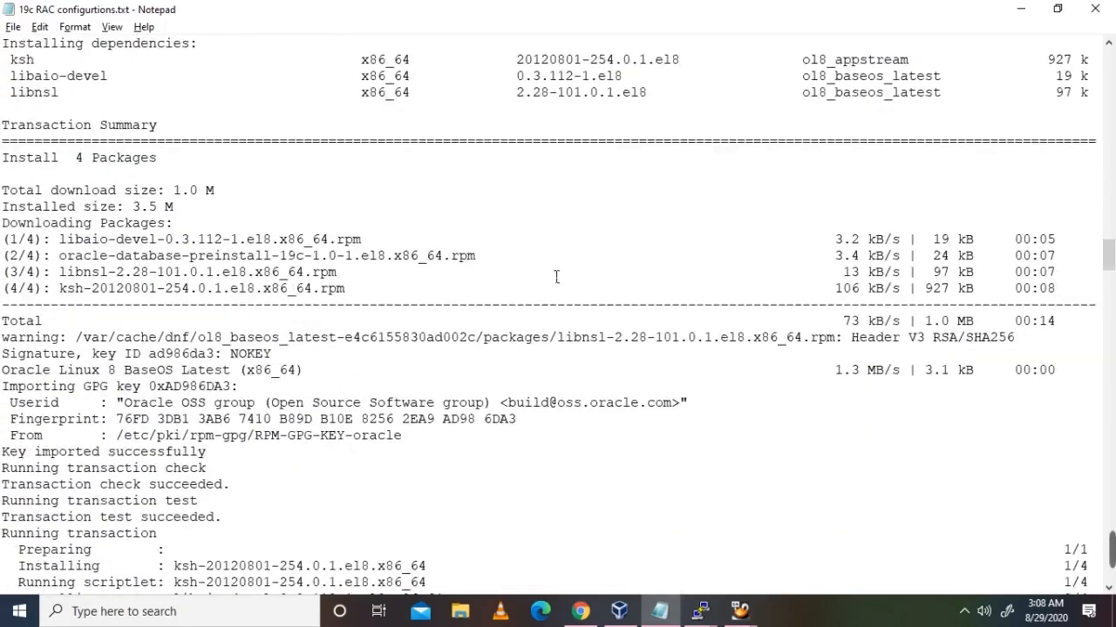
scroll(556, 276, "down", 8)
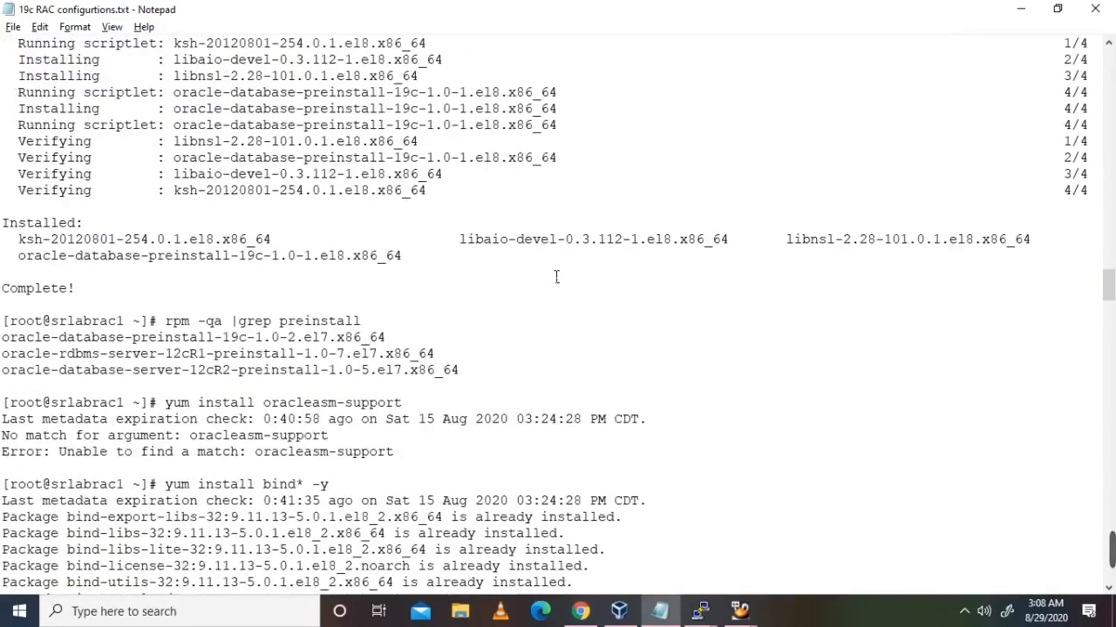
scroll(556, 277, "down", 13)
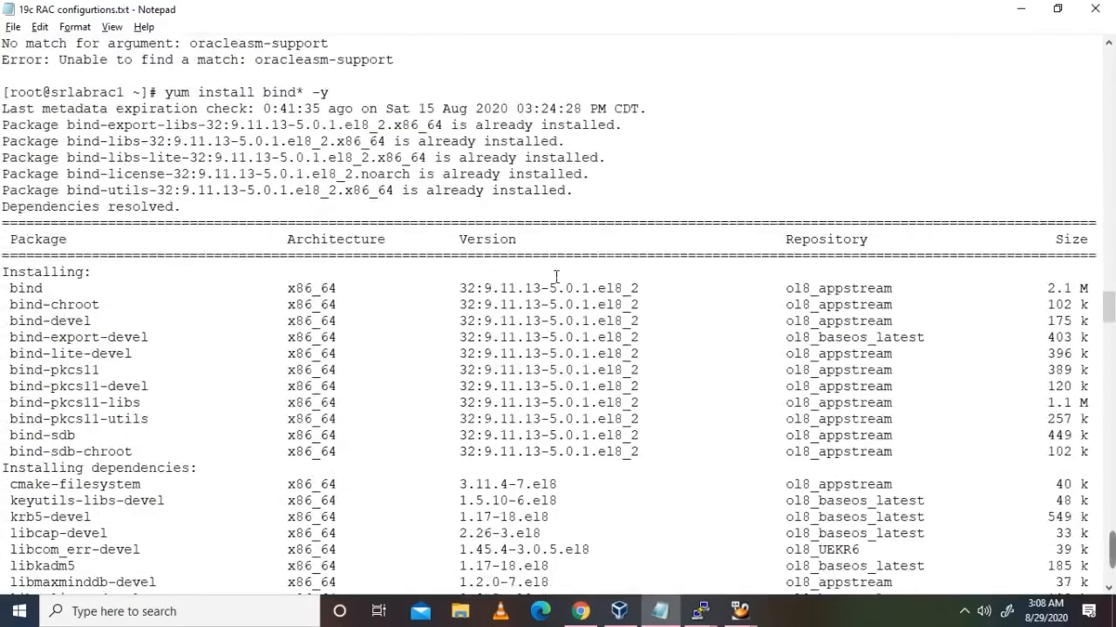
scroll(556, 276, "down", 15)
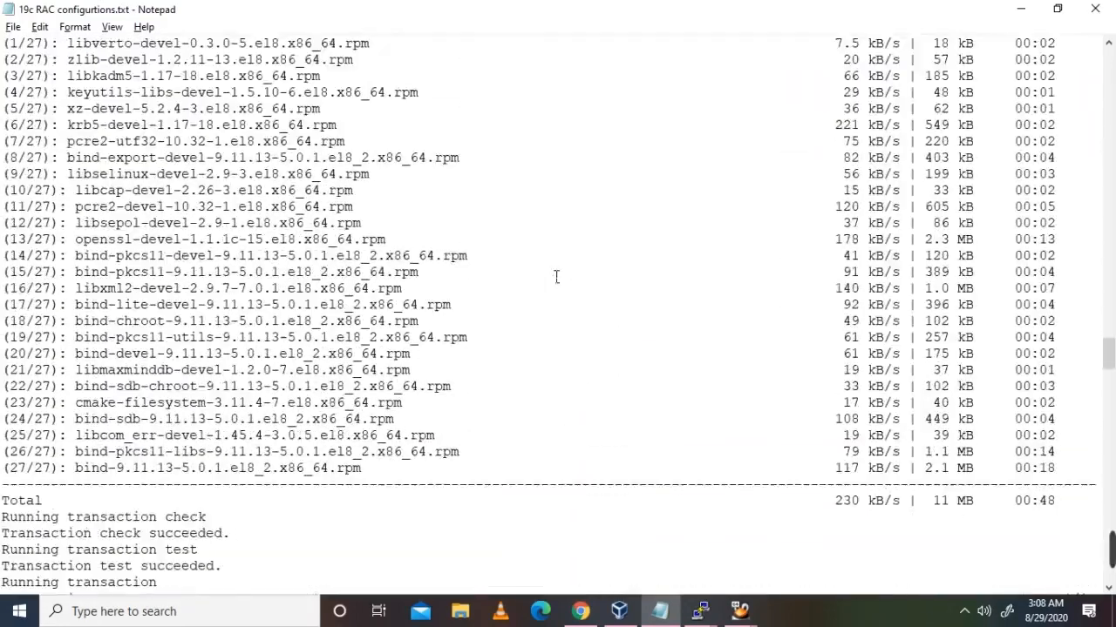
scroll(556, 277, "down", 5)
scroll(556, 276, "up", 3)
scroll(557, 276, "up", 20)
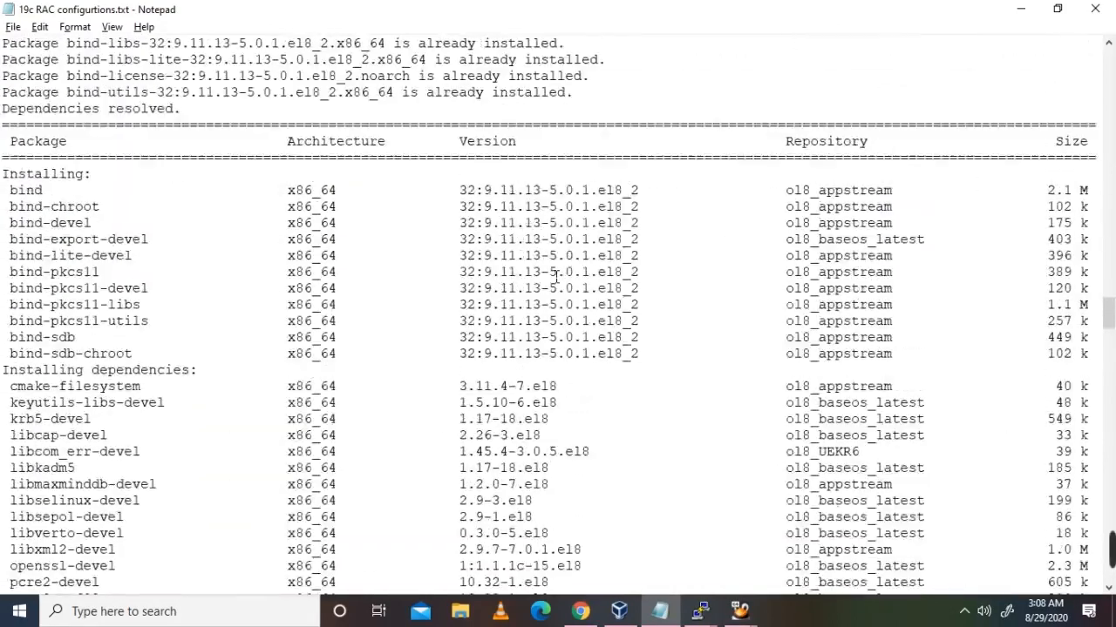
scroll(556, 276, "up", 3)
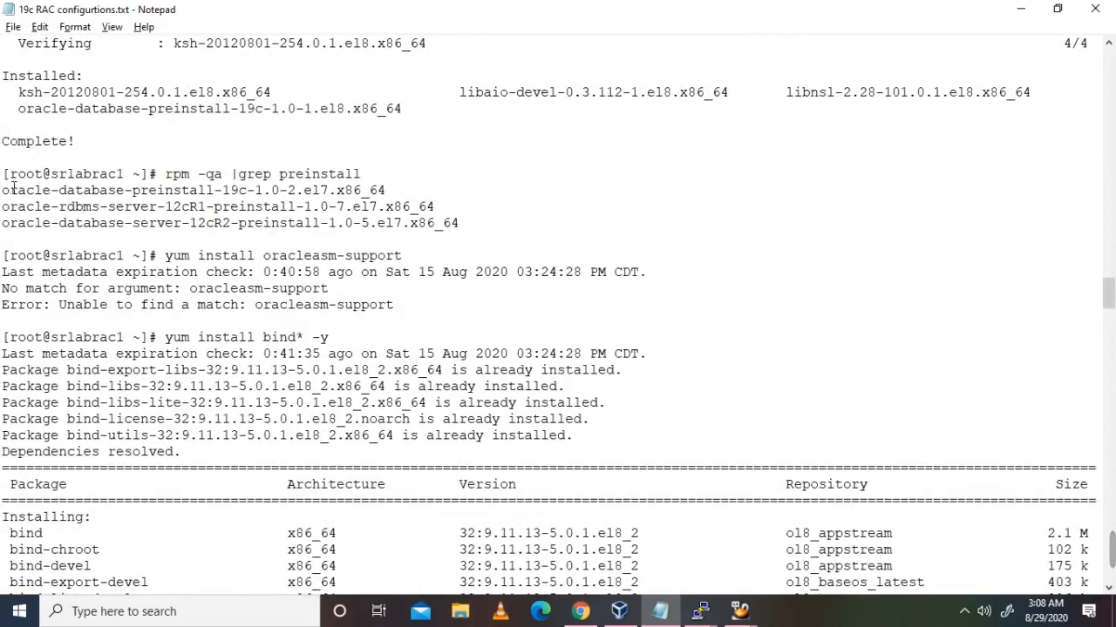
Step: Highlight the rpm -qa |grep preinstall query and its three results
left_click_drag(77, 143, 3, 76)
scroll(503, 255, "up", 2)
left_click(176, 277)
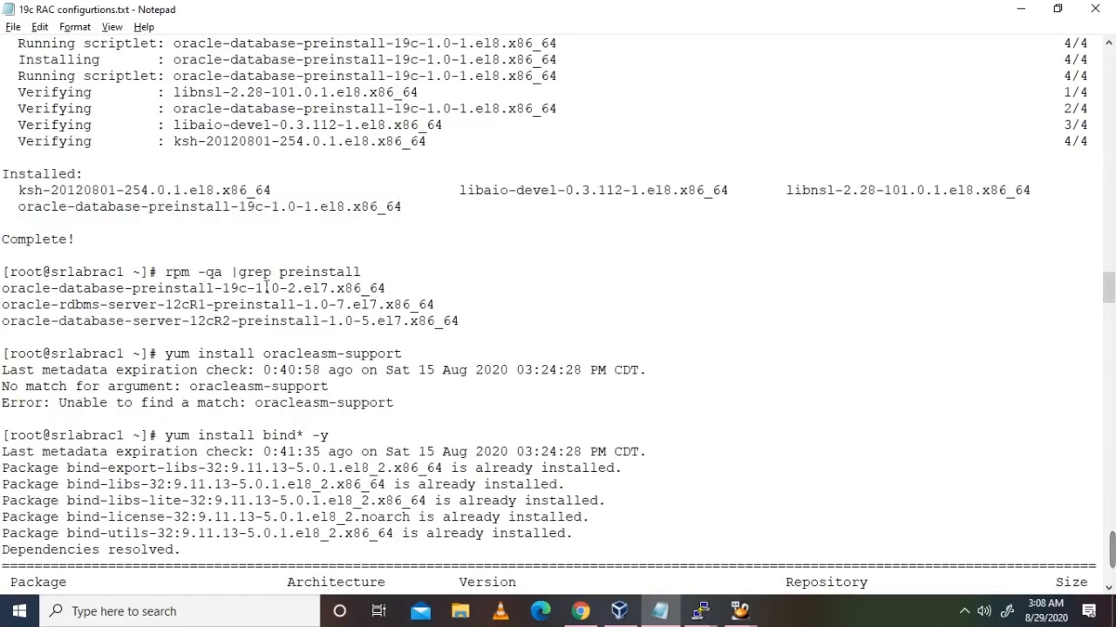
left_click_drag(166, 272, 380, 273)
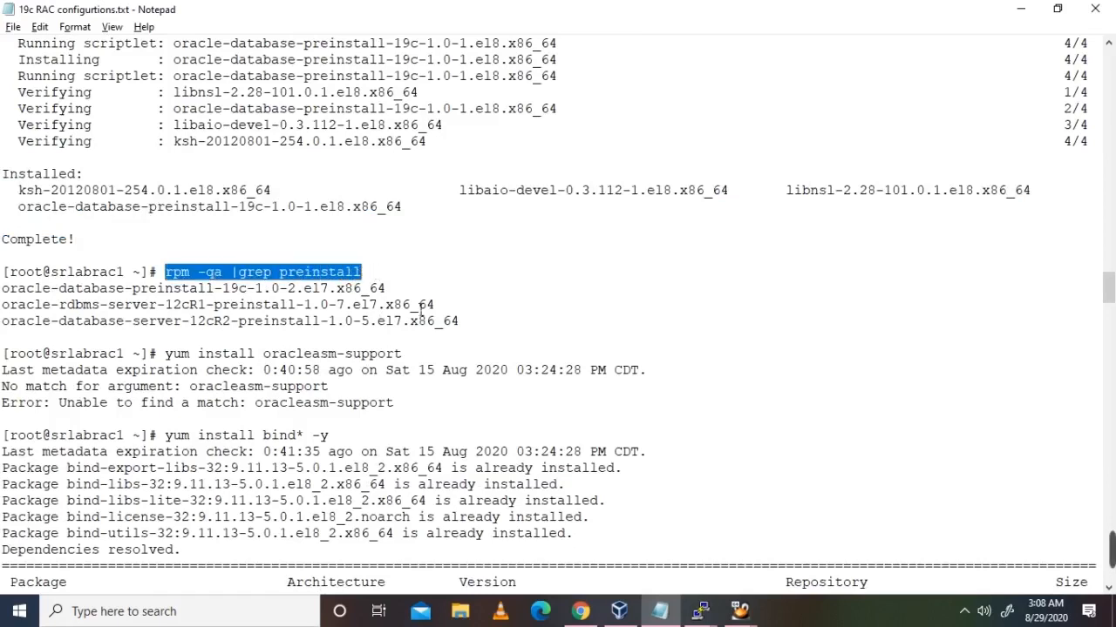
left_click(415, 309)
left_click_drag(471, 330, 2, 273)
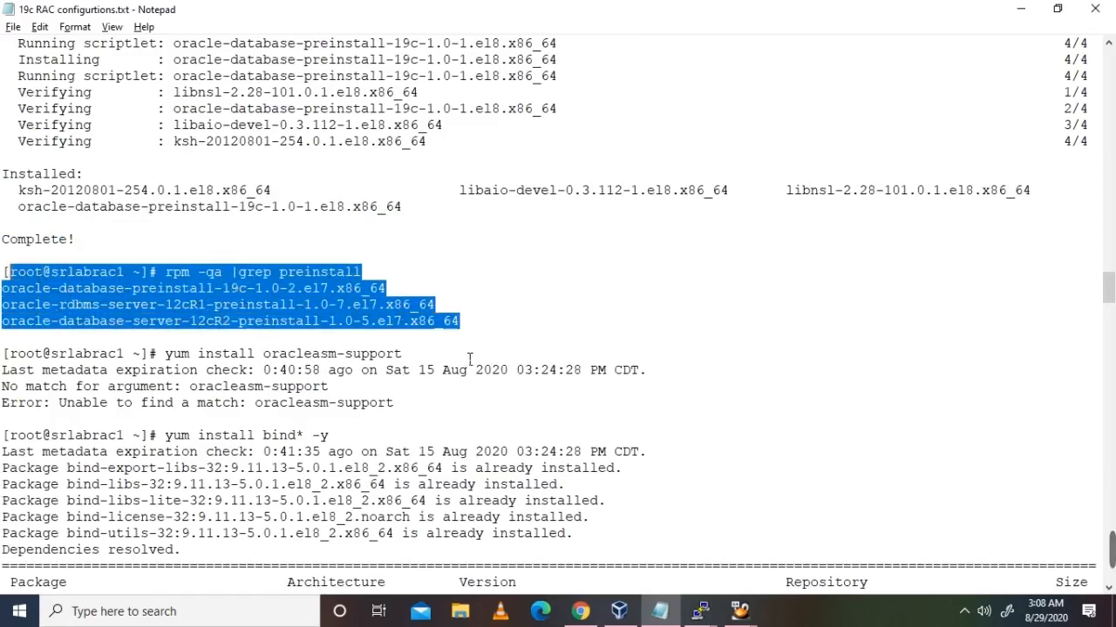
left_click(470, 357)
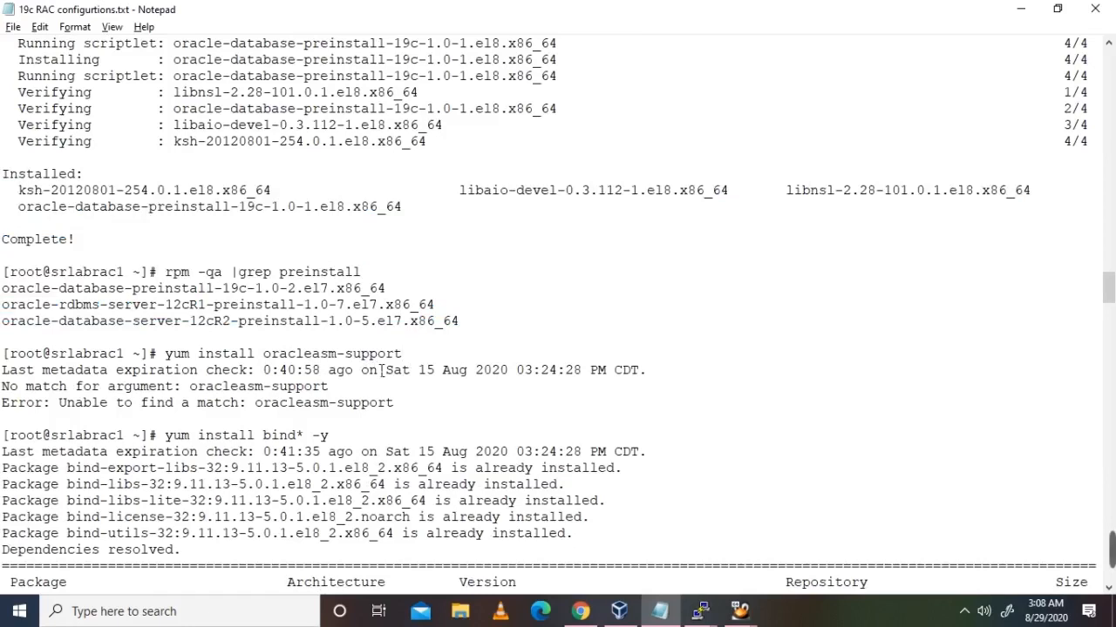
Step: Highlight the yum install oracleasm-support and bind* -y commands and the bind verification output
scroll(381, 369, "down", 2)
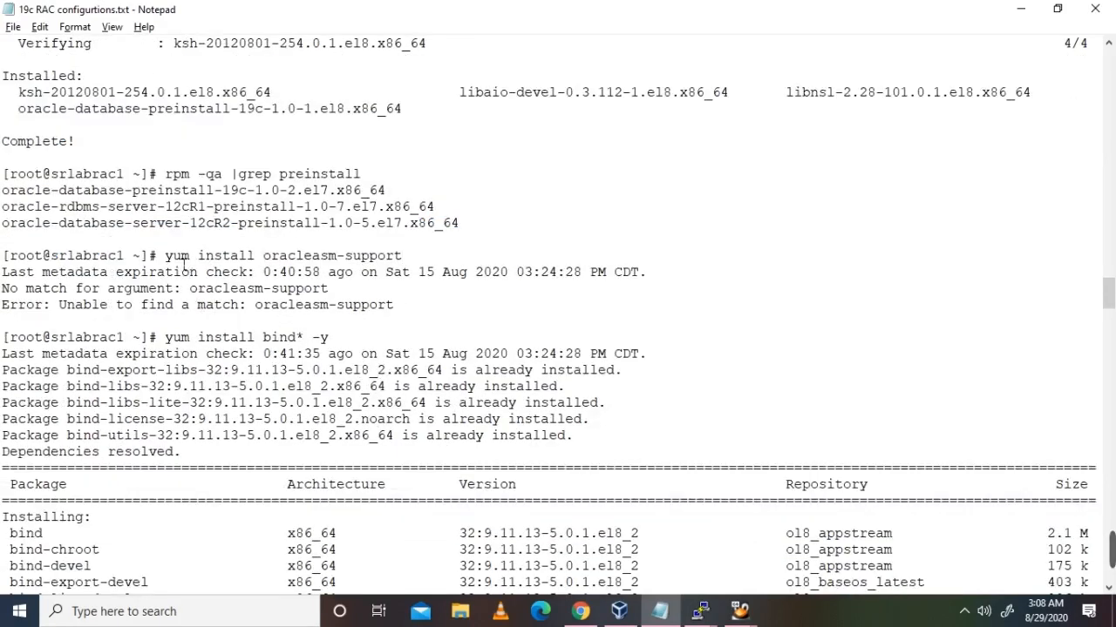
left_click_drag(166, 256, 444, 258)
left_click(445, 258)
scroll(428, 353, "down", 2)
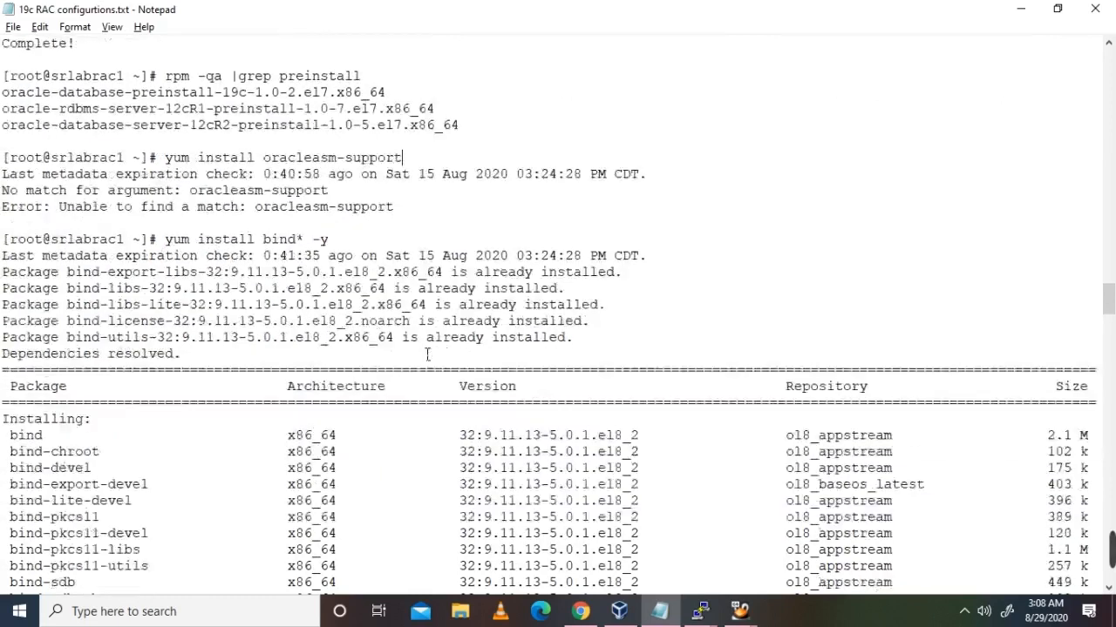
left_click_drag(167, 253, 338, 251)
left_click(338, 251)
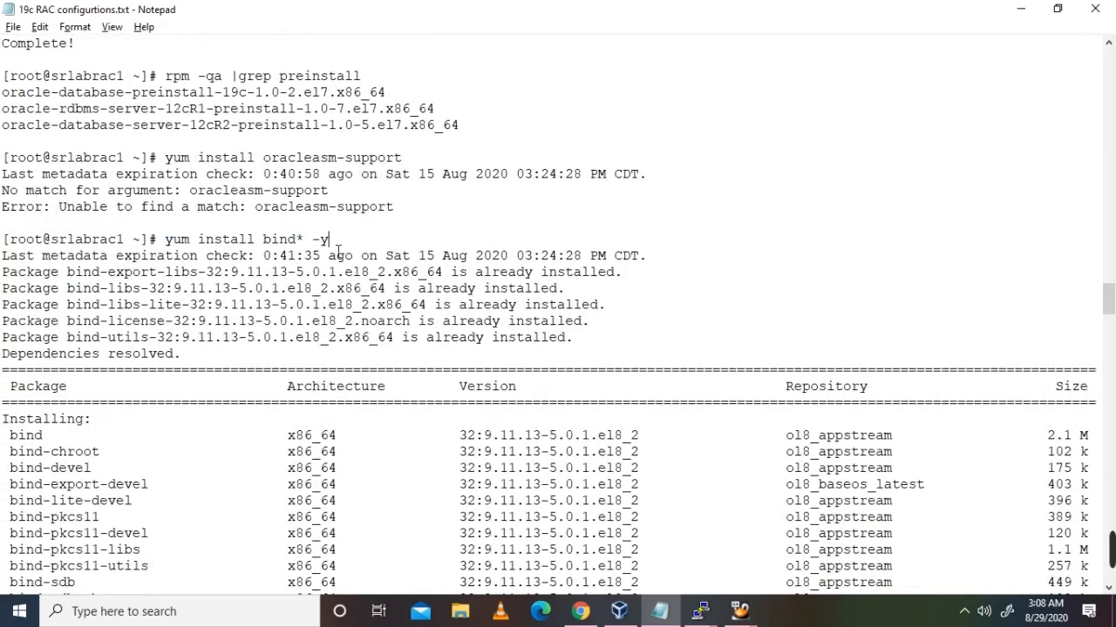
left_click_drag(167, 248, 349, 246)
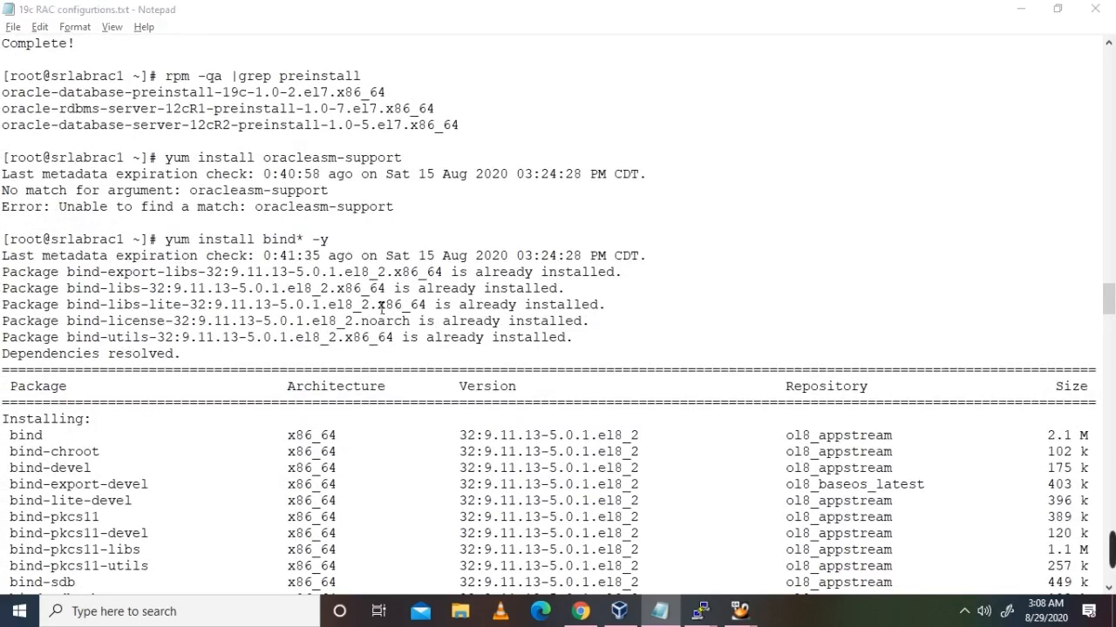
scroll(381, 307, "down", 12)
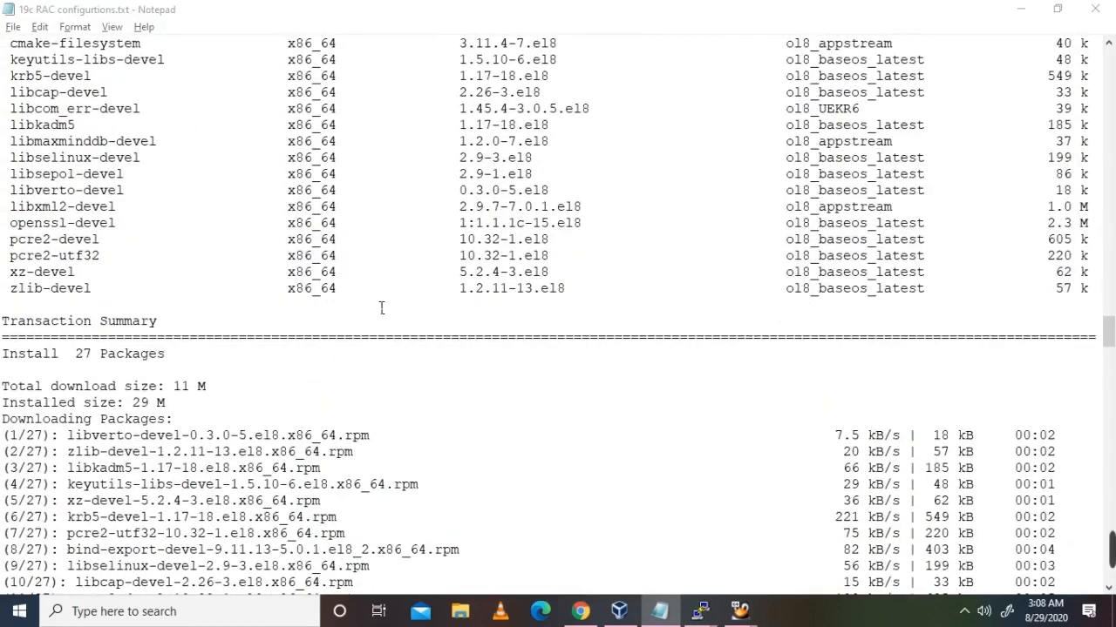
scroll(381, 308, "up", 5)
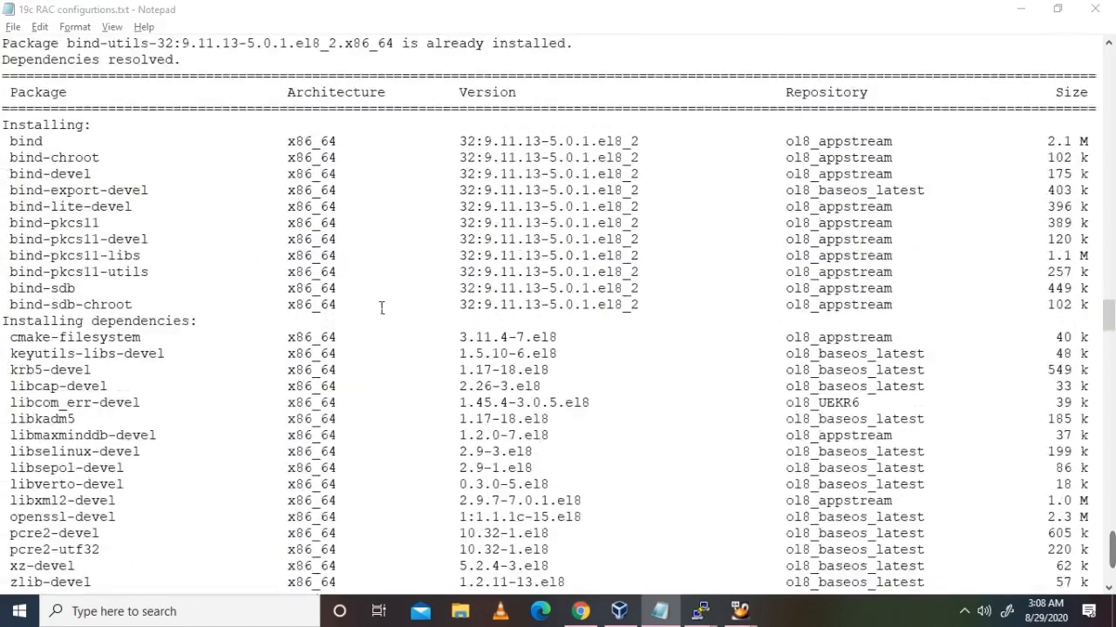
scroll(381, 308, "down", 9)
scroll(381, 307, "down", 15)
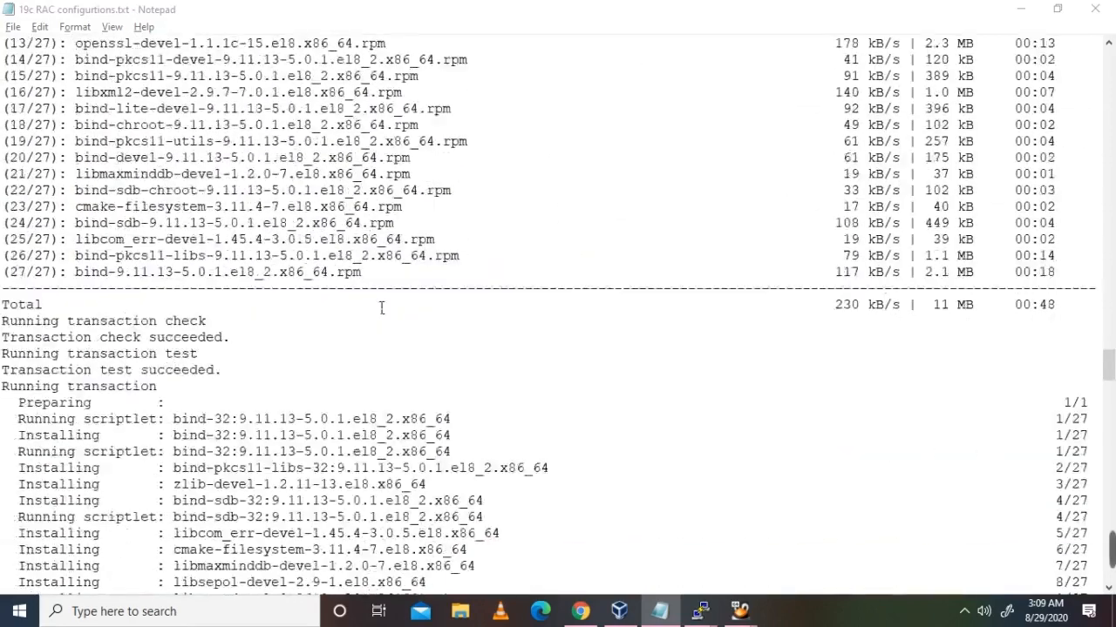
scroll(381, 307, "down", 20)
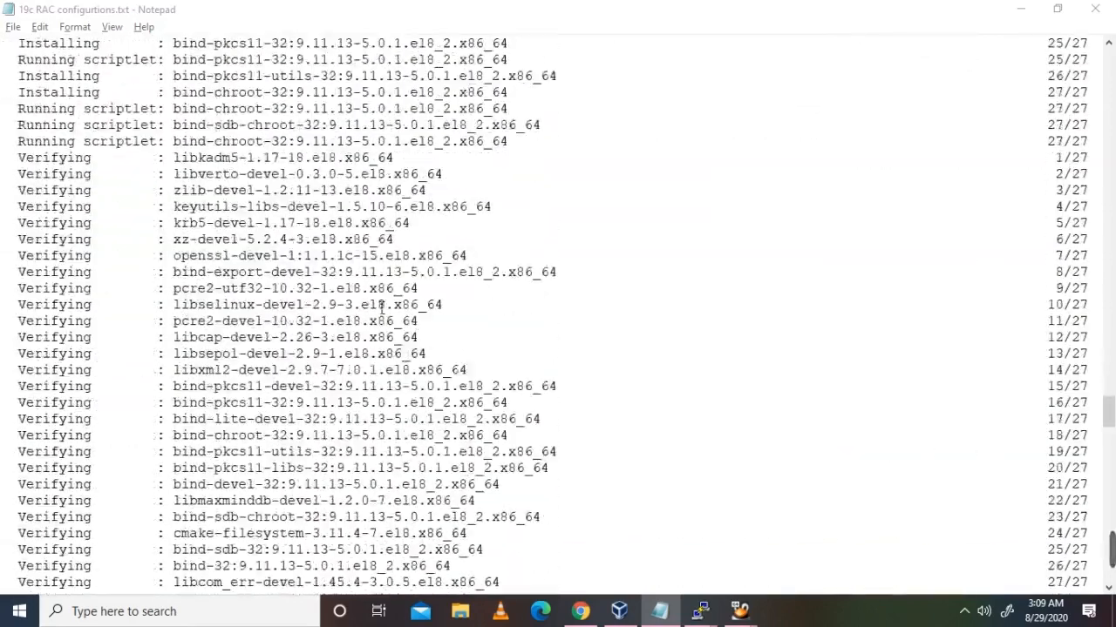
left_click_drag(112, 445, 148, 207)
left_click(149, 207)
Step: Highlight the yum install oracleasmlib rpm command further down the notes
scroll(389, 431, "down", 6)
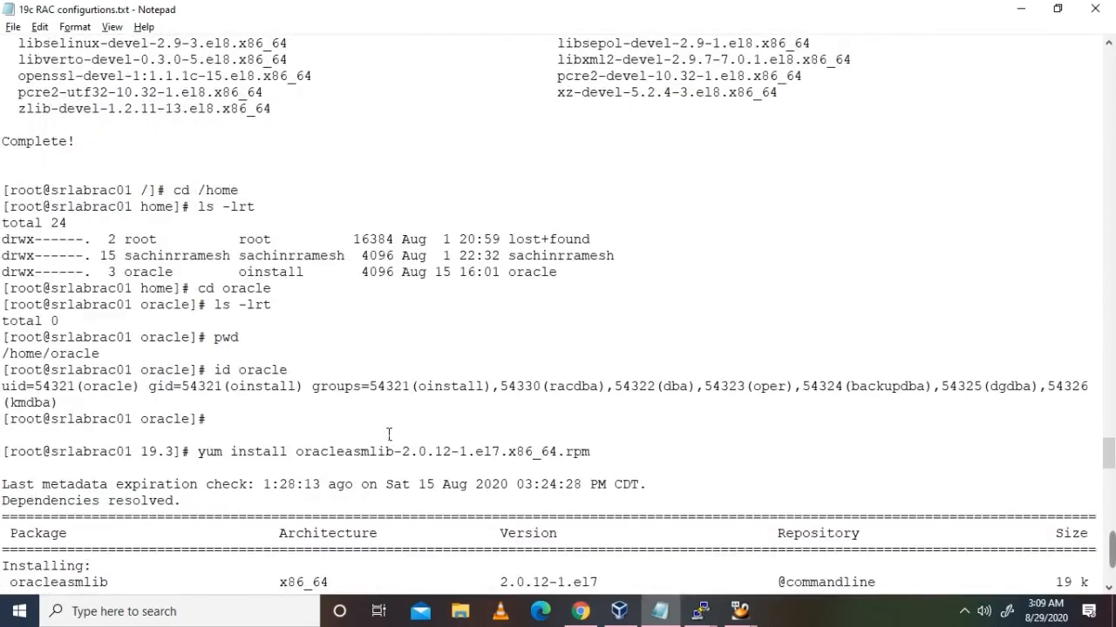
scroll(389, 434, "down", 2)
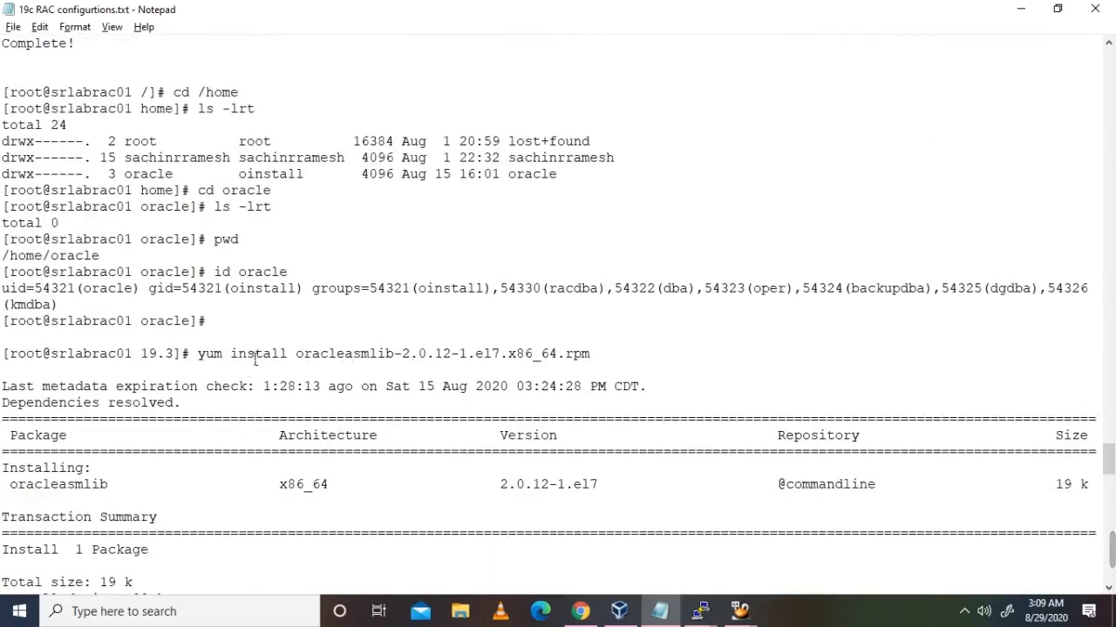
left_click_drag(200, 359, 607, 361)
scroll(606, 361, "down", 2)
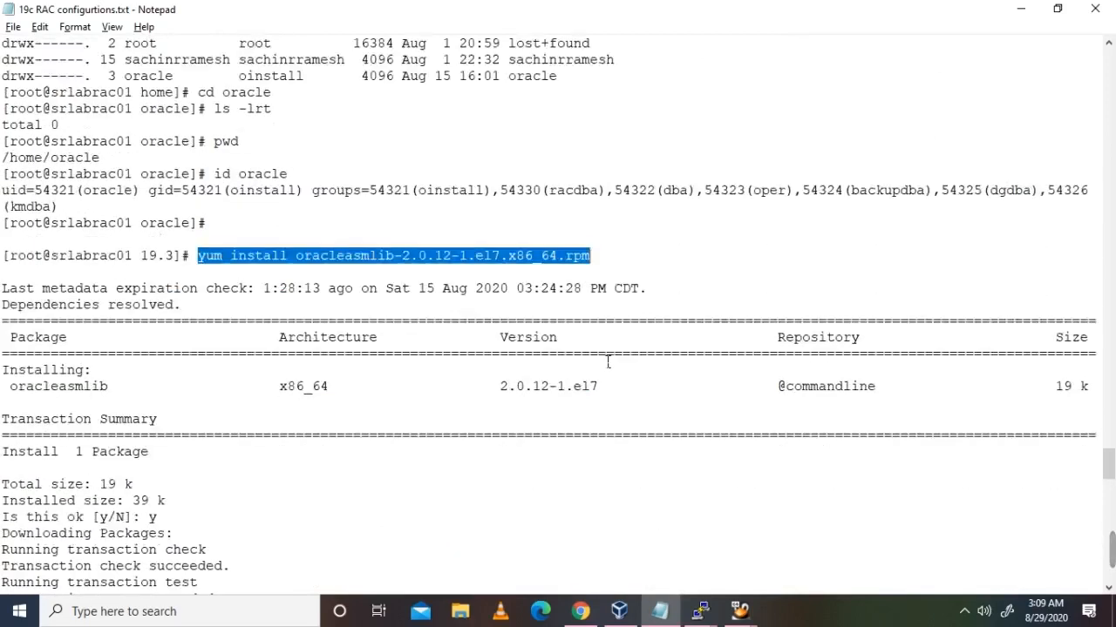
Step: Run rpm -qa |grep oracleasm on srlabrac1 and check oracleasmlib and oracleasm-support against the notes
mouse_move(701, 615)
left_click(470, 523)
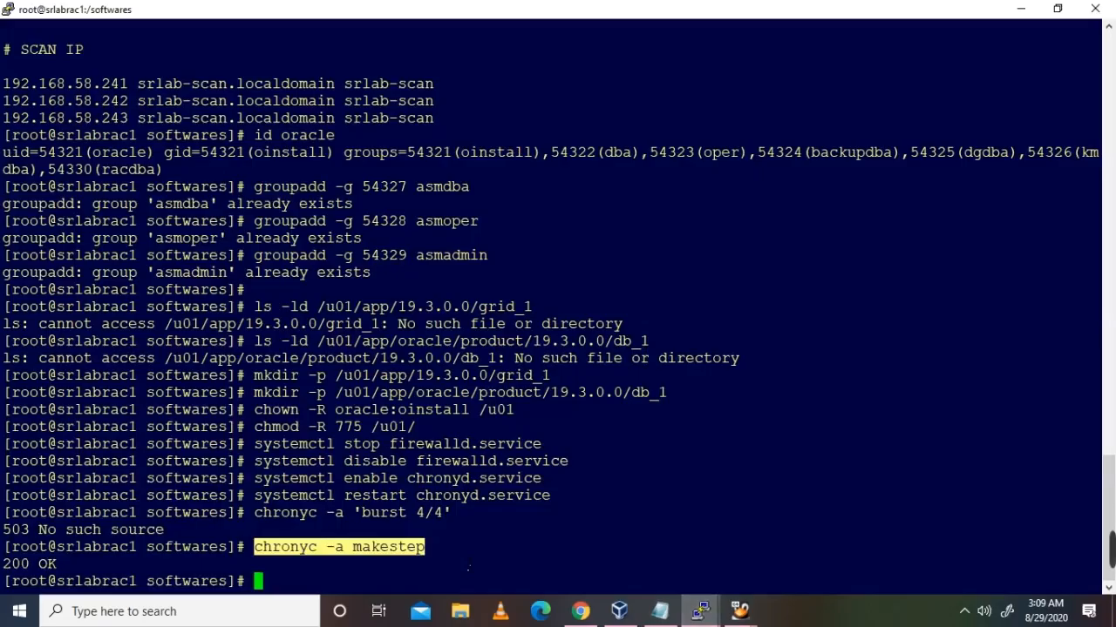
type("rp")
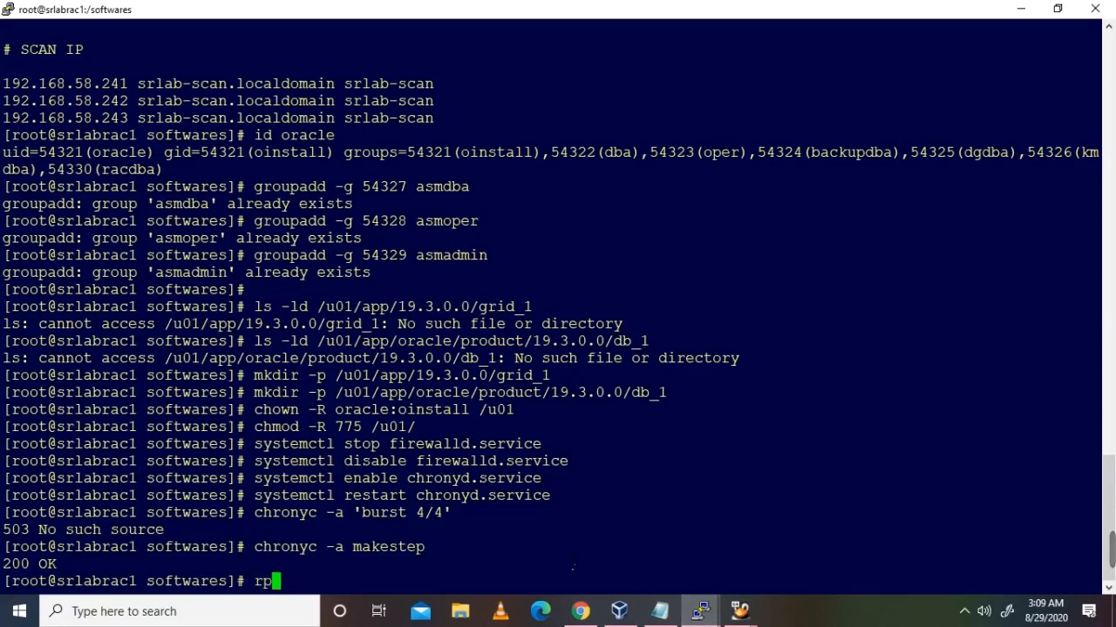
type("m -qa ")
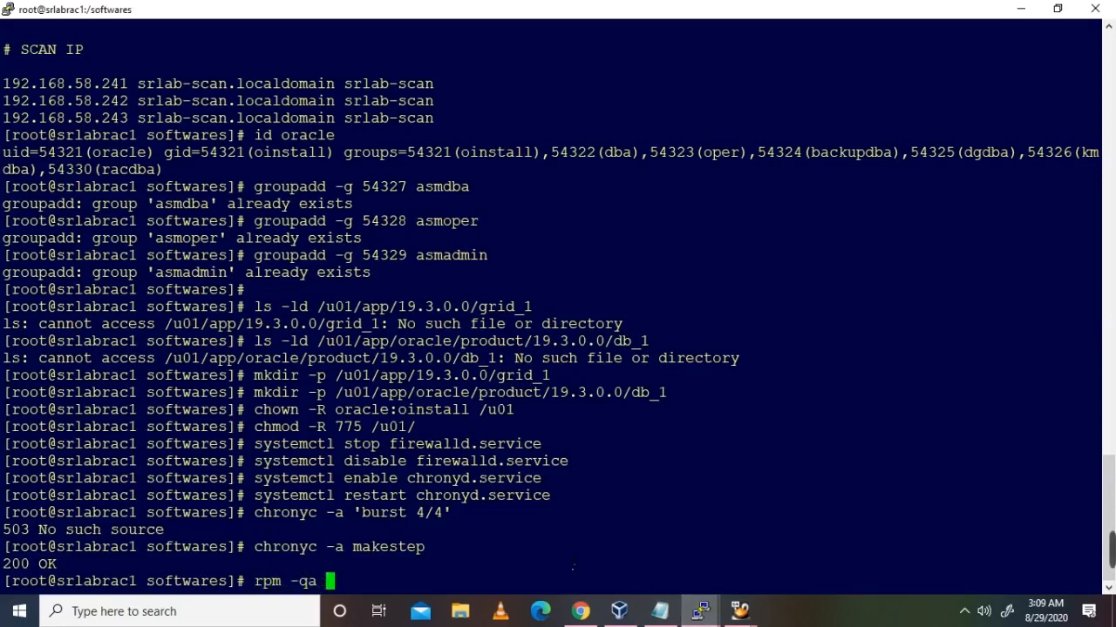
type("|grep ora")
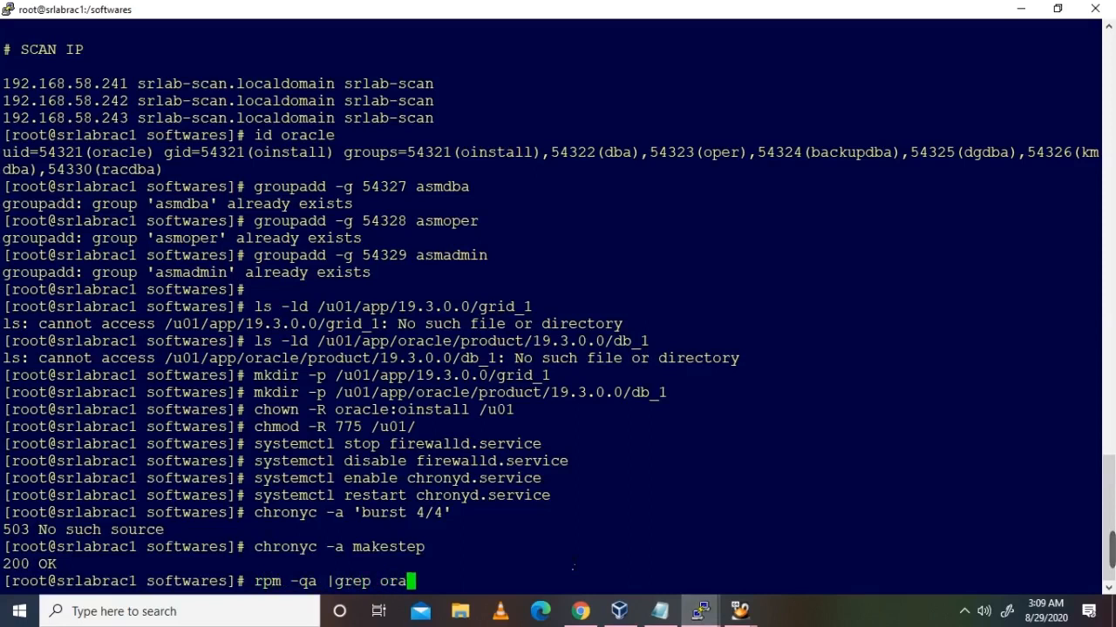
type("cleasm")
key("Return")
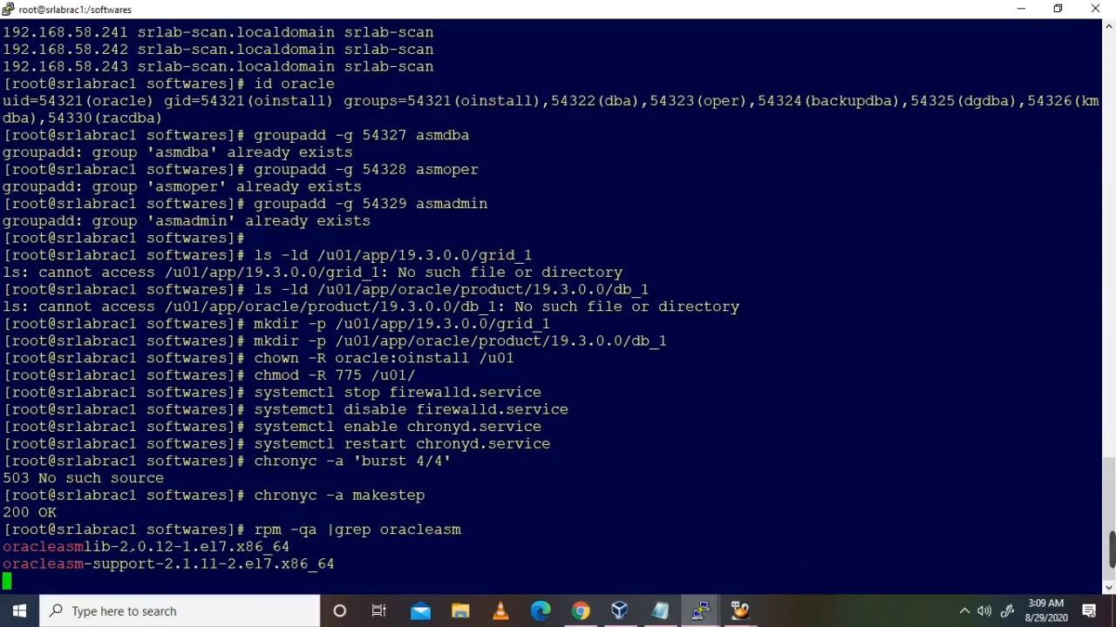
double_click(88, 548)
key("alt+Tab")
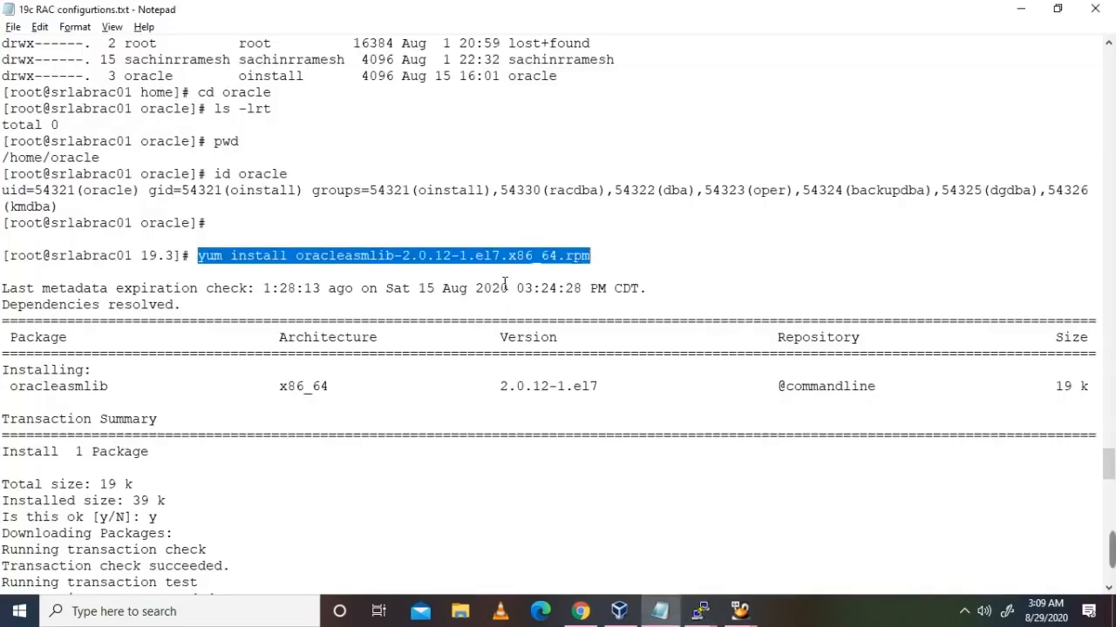
key("alt+Tab")
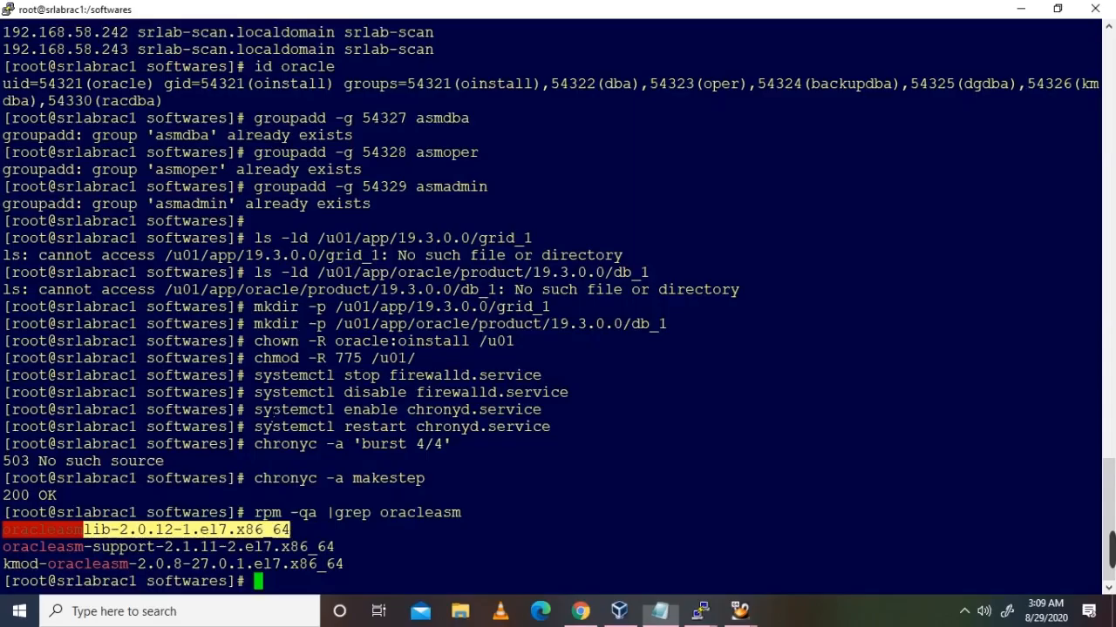
double_click(110, 548)
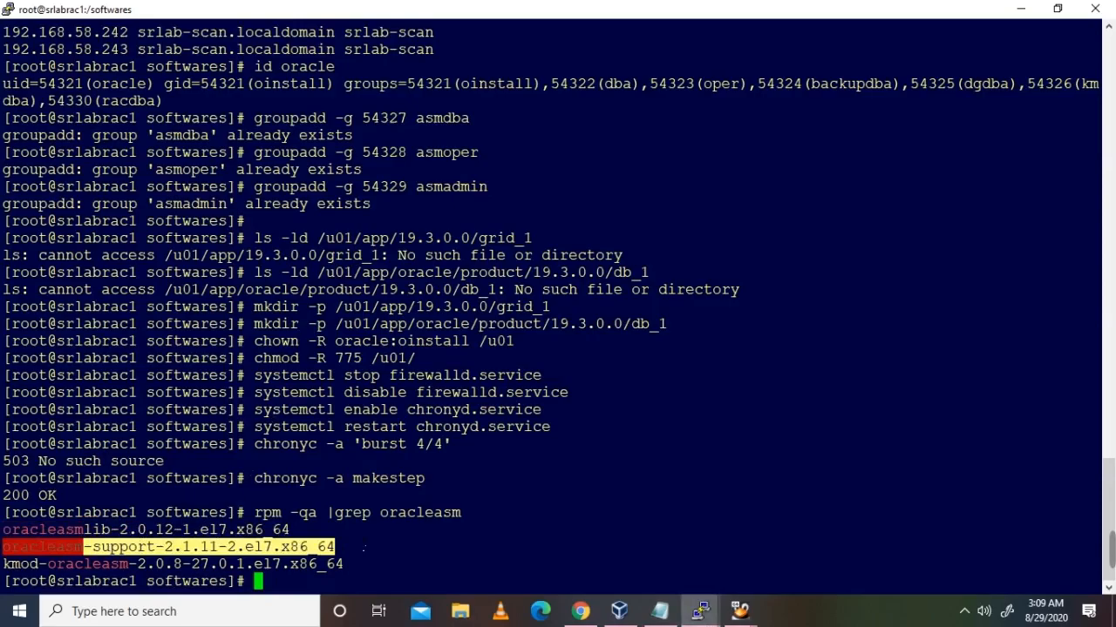
key("alt+Tab")
key("alt+Tab")
Step: Run the same rpm -qa |grep oracleasm query on srlabrac2, showing only oracleasm-support
left_click_drag(247, 513, 473, 518)
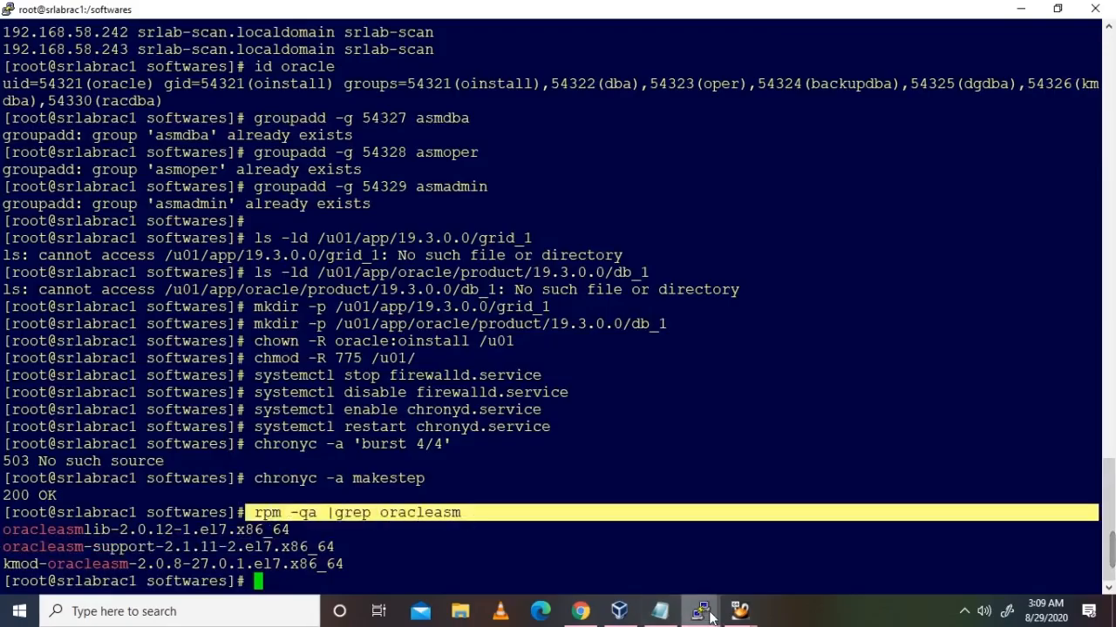
mouse_move(710, 617)
left_click(668, 561)
right_click(665, 542)
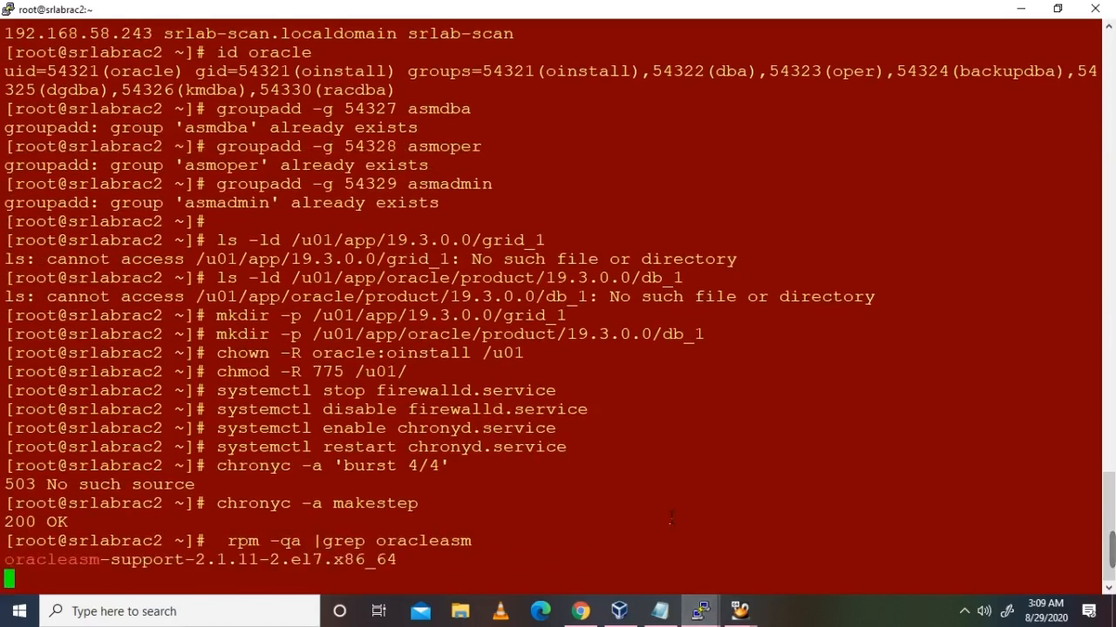
key("alt+Tab")
key("alt+Tab")
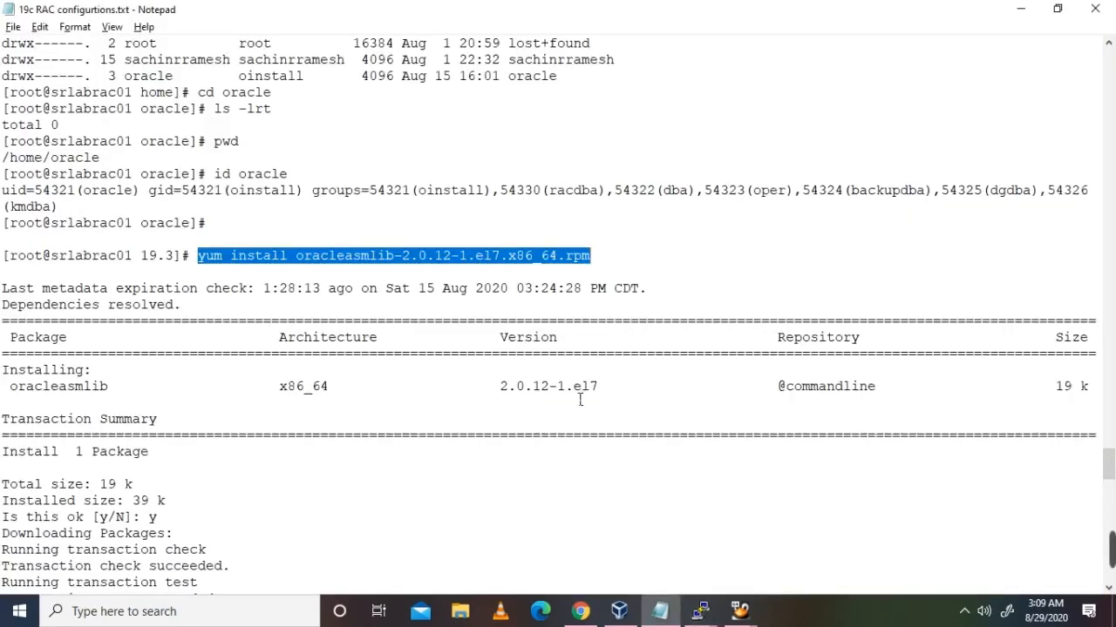
Step: Scroll the RAC notes past the oracleasm install and sysctl steps to the Check Resolve.Conf File section
scroll(579, 399, "down", 2)
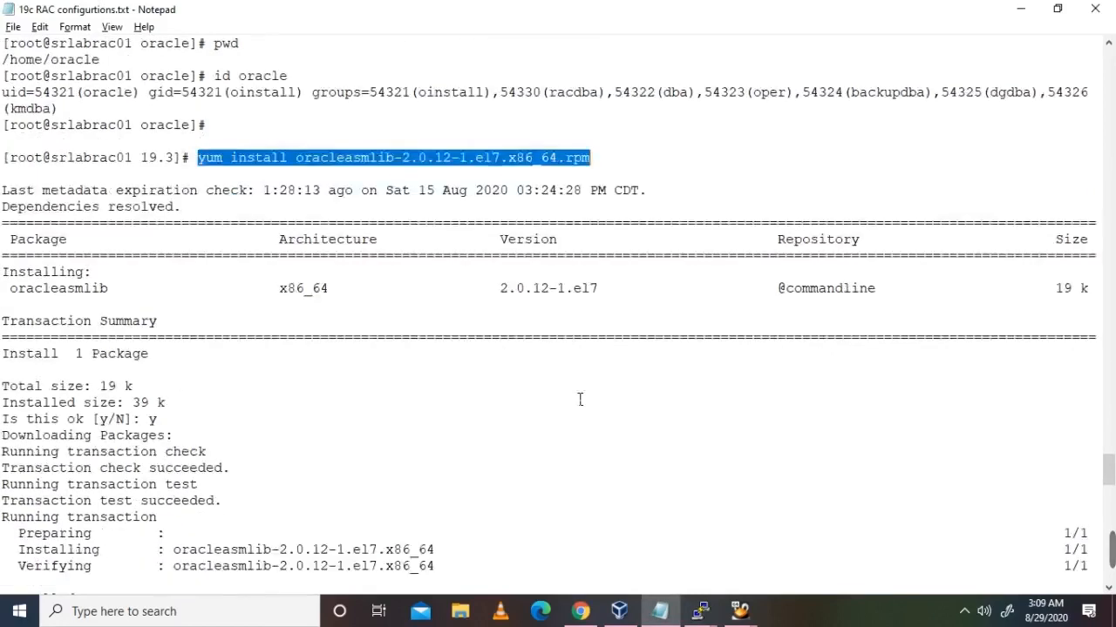
left_click(380, 311)
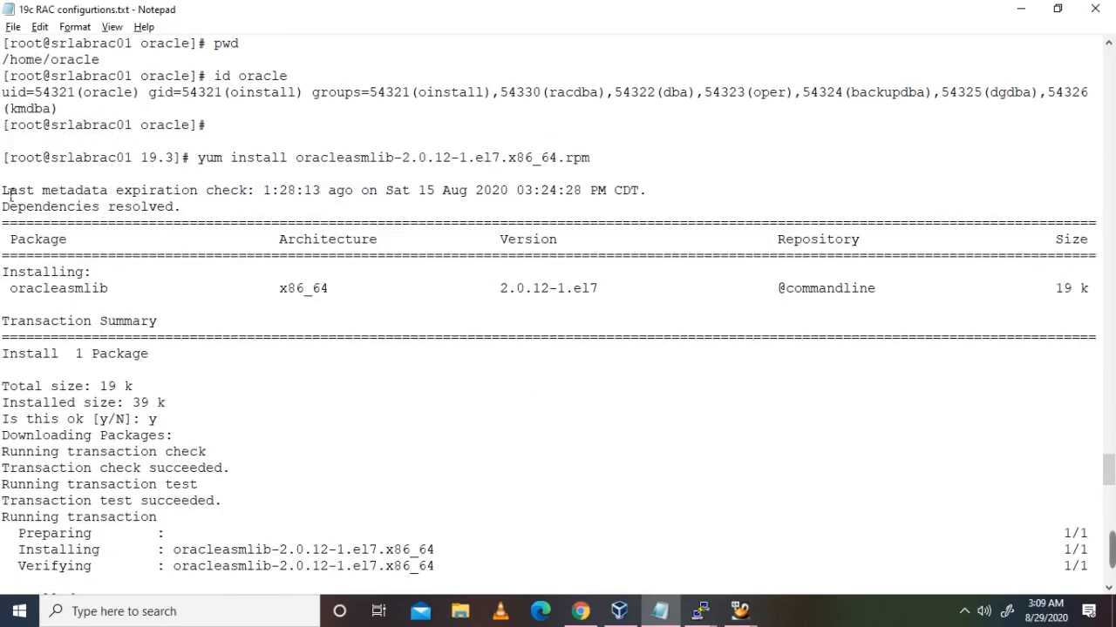
scroll(156, 361, "down", 7)
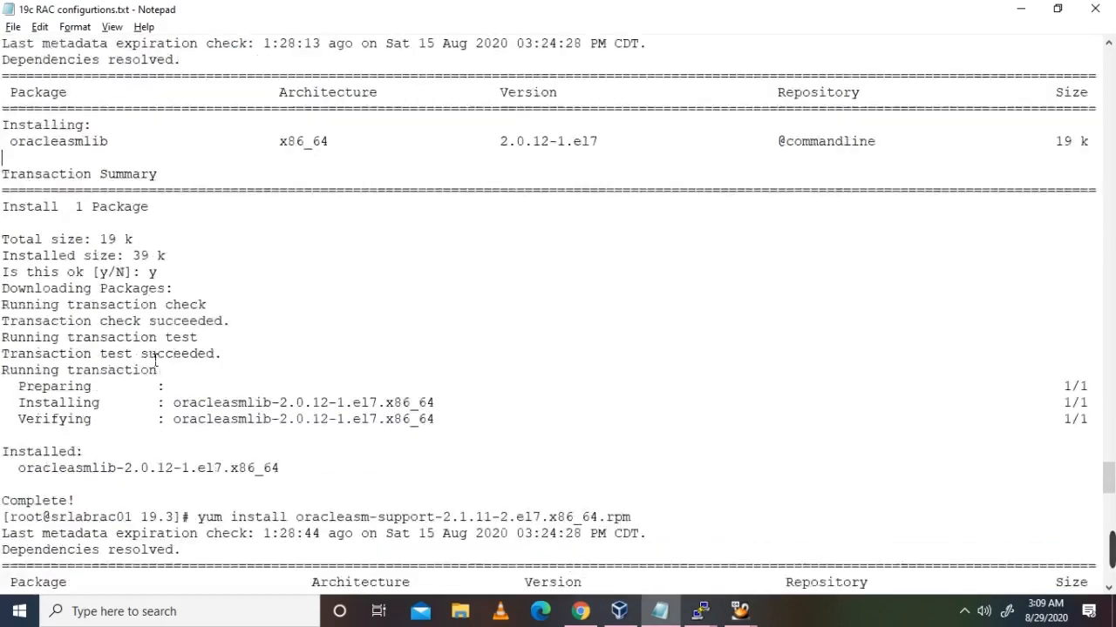
scroll(156, 361, "down", 5)
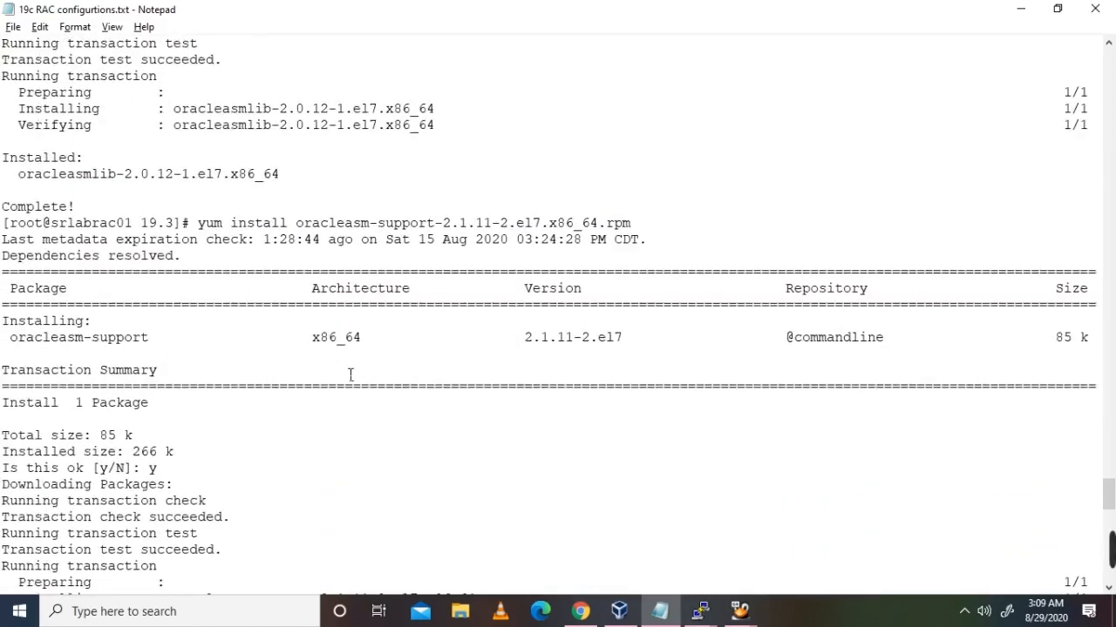
scroll(350, 375, "down", 3)
scroll(351, 375, "down", 5)
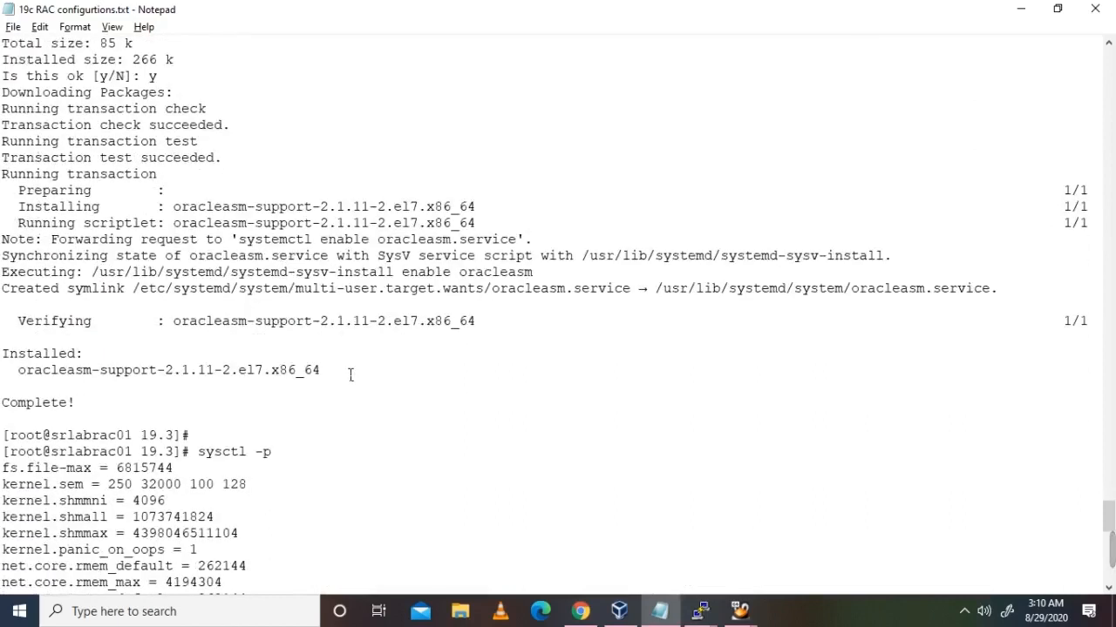
scroll(350, 375, "down", 5)
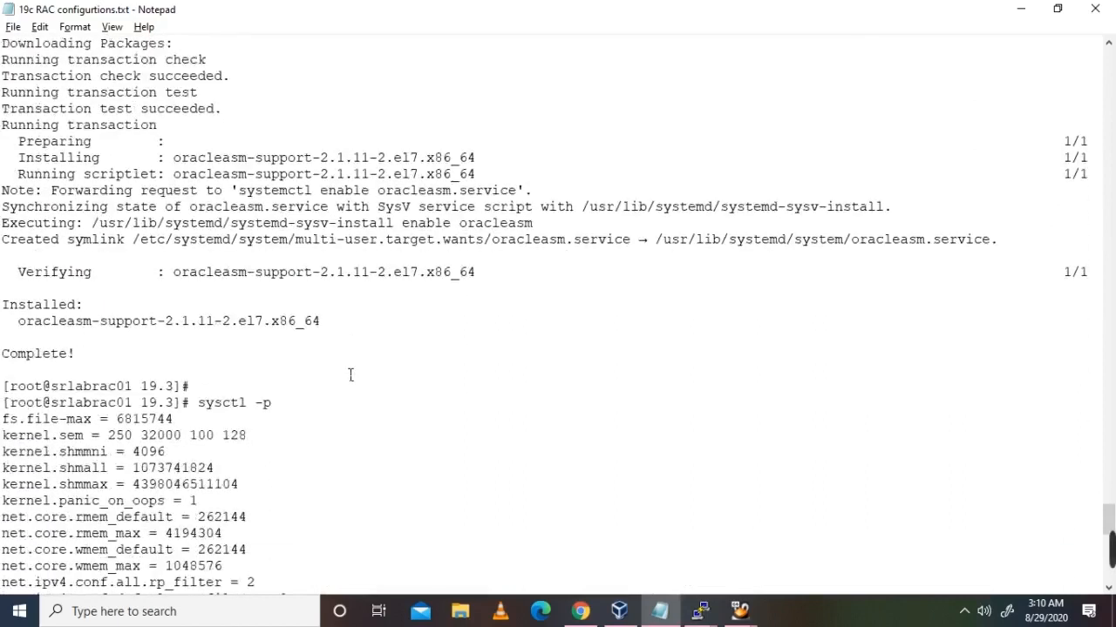
left_click_drag(142, 191, 279, 277)
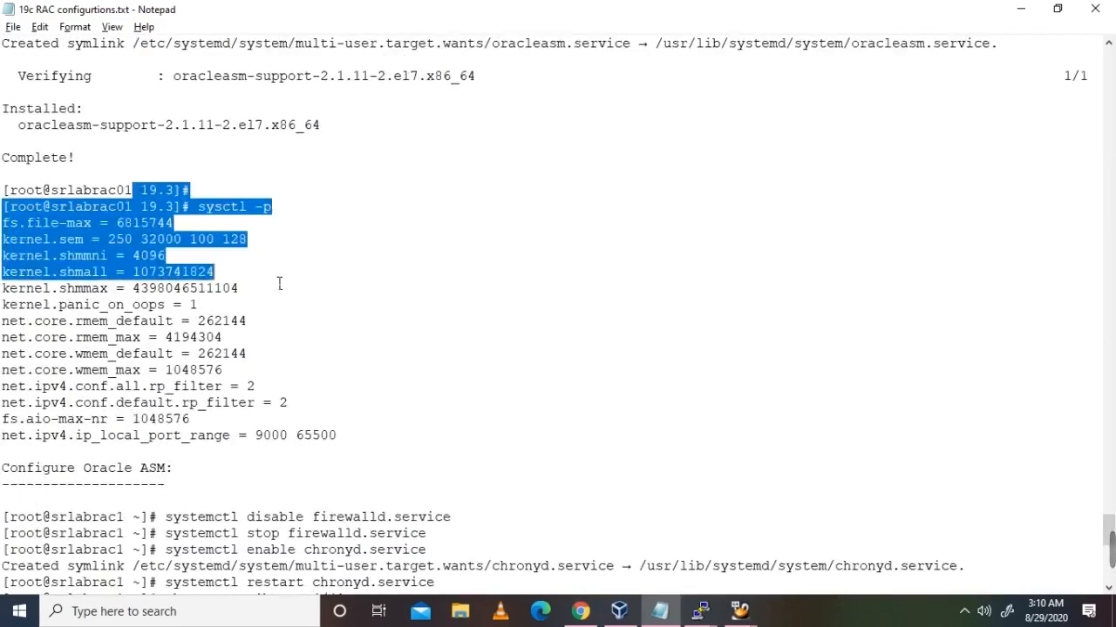
scroll(416, 313, "down", 5)
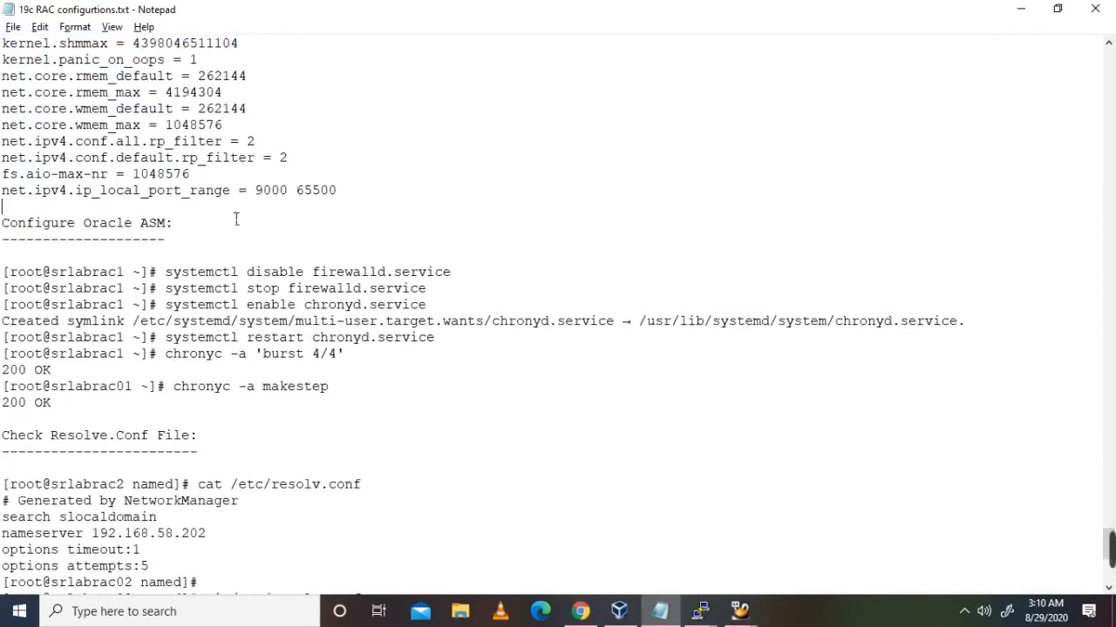
scroll(538, 254, "down", 1)
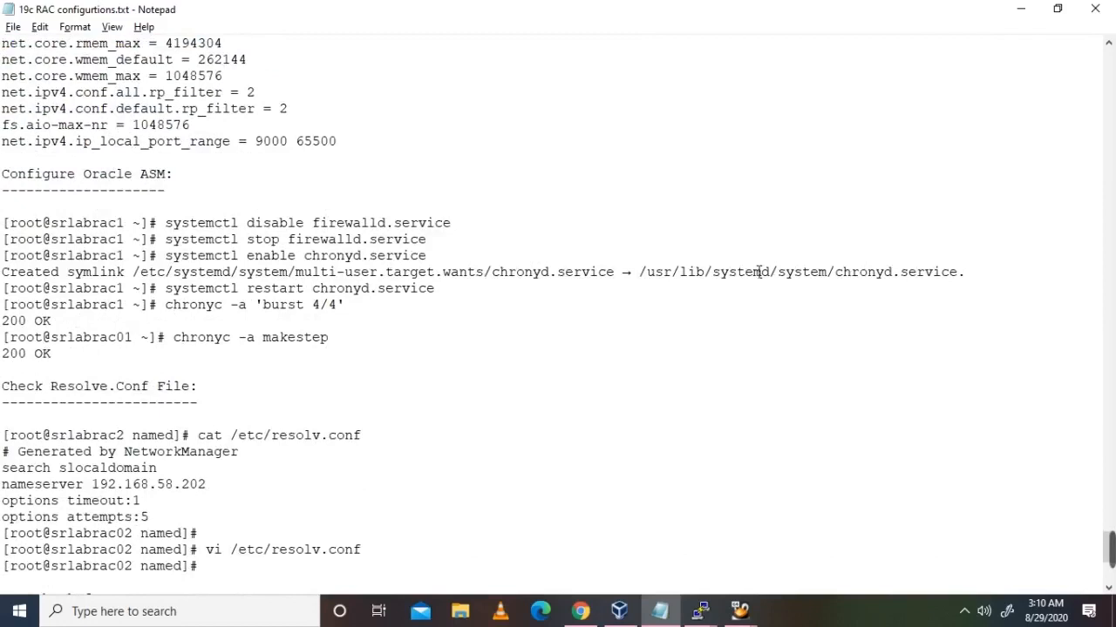
key("alt+Tab")
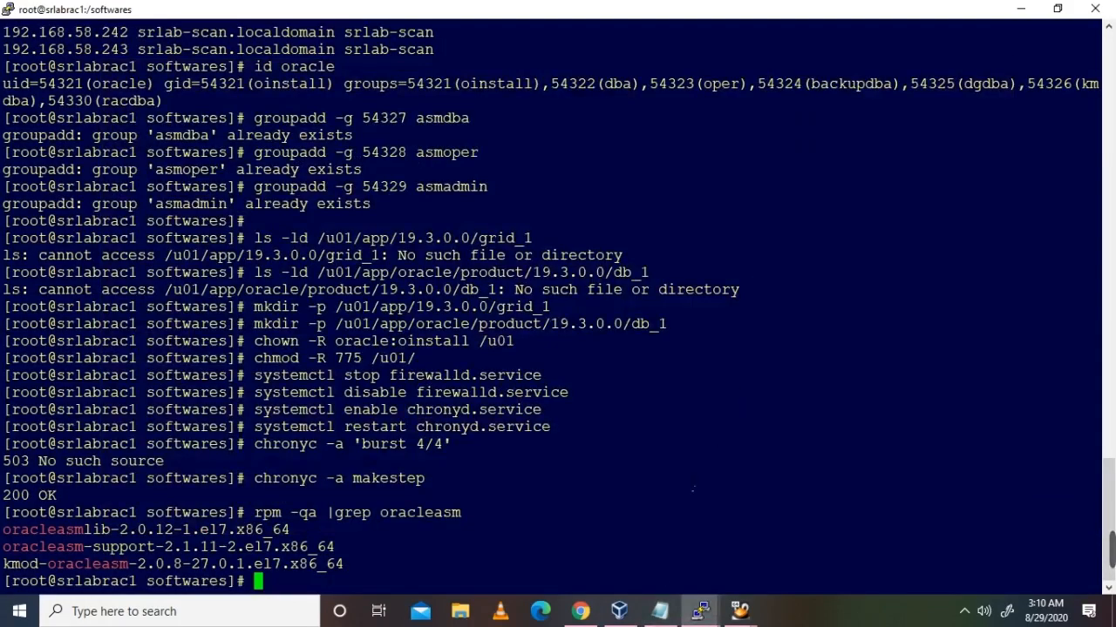
key("alt+Tab")
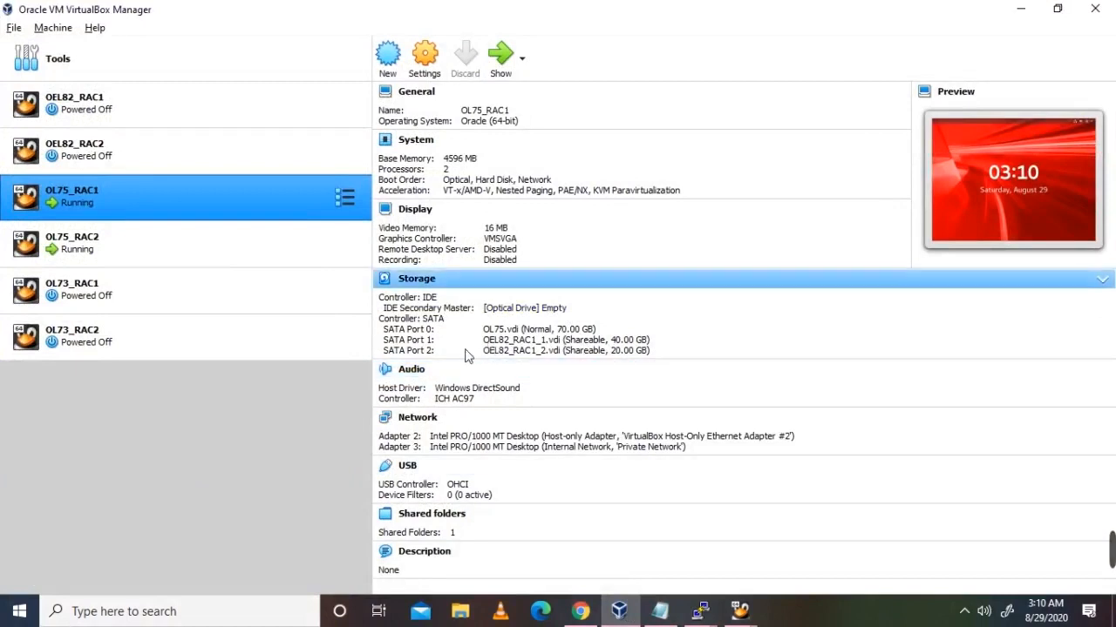
left_click(704, 613)
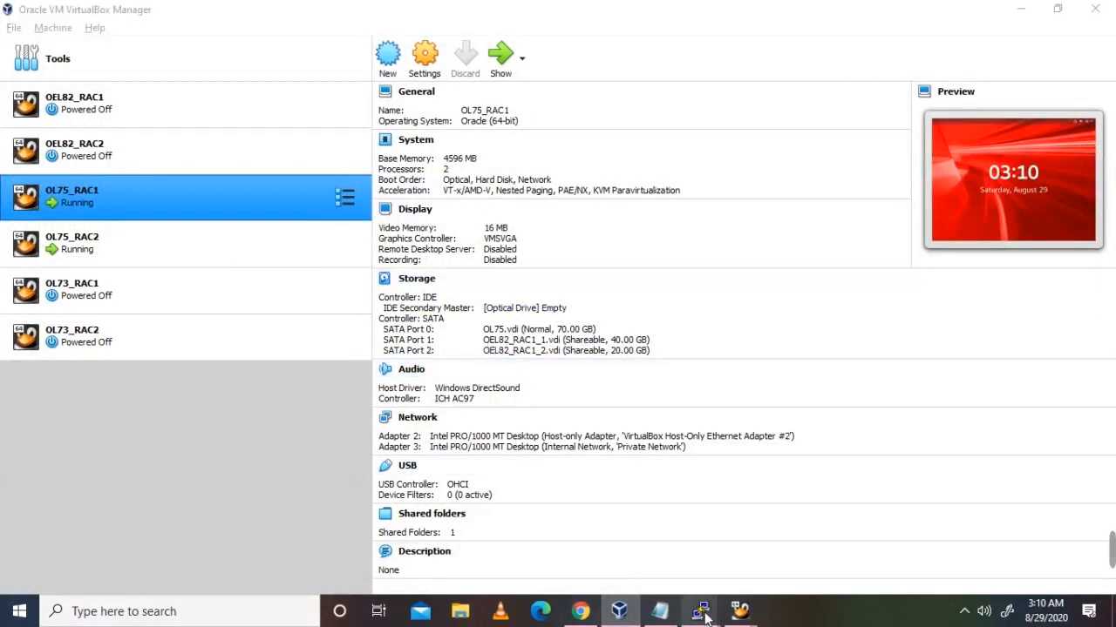
left_click(578, 556)
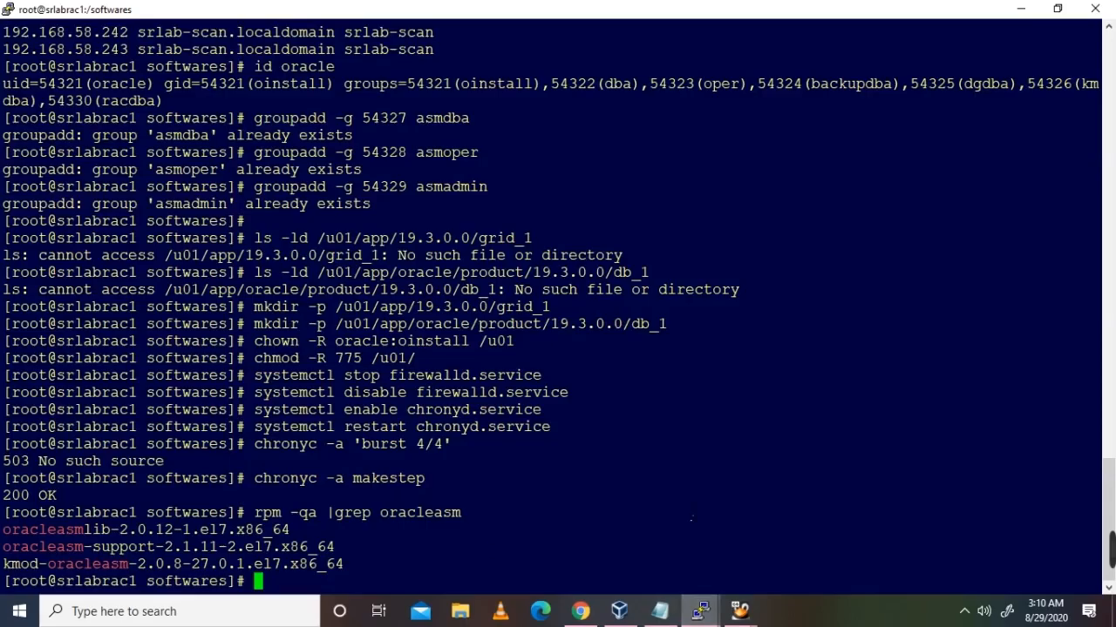
Step: List the sd* devices in /dev with ls -lrt, showing sdb, sdc, sdb1 and sdc1
key("Return")
type("cd /dev/")
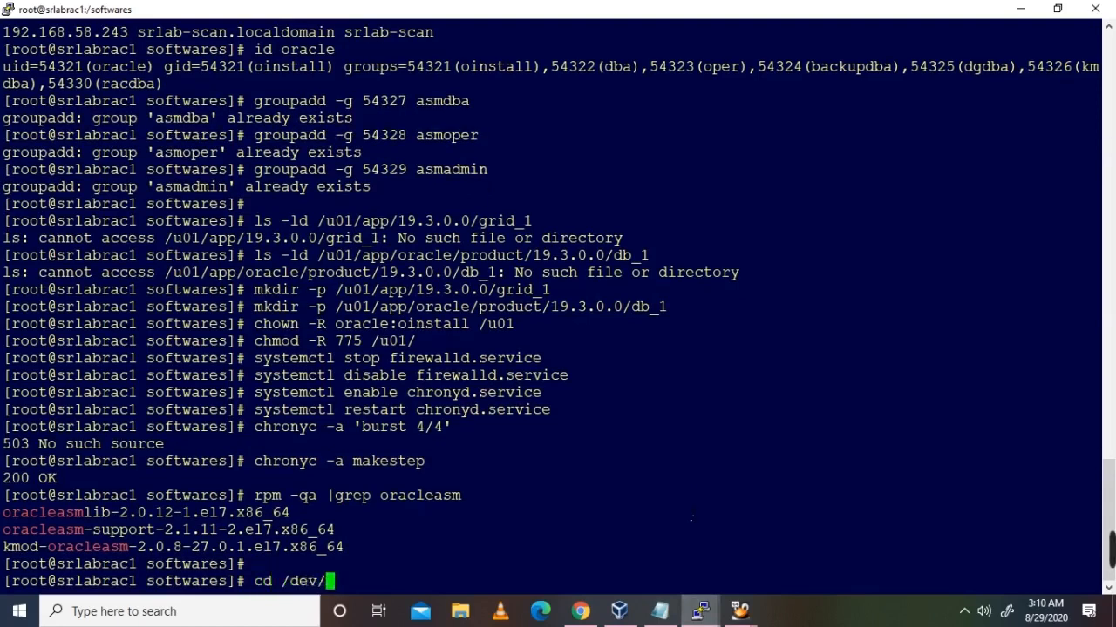
key("Return")
type("ls -")
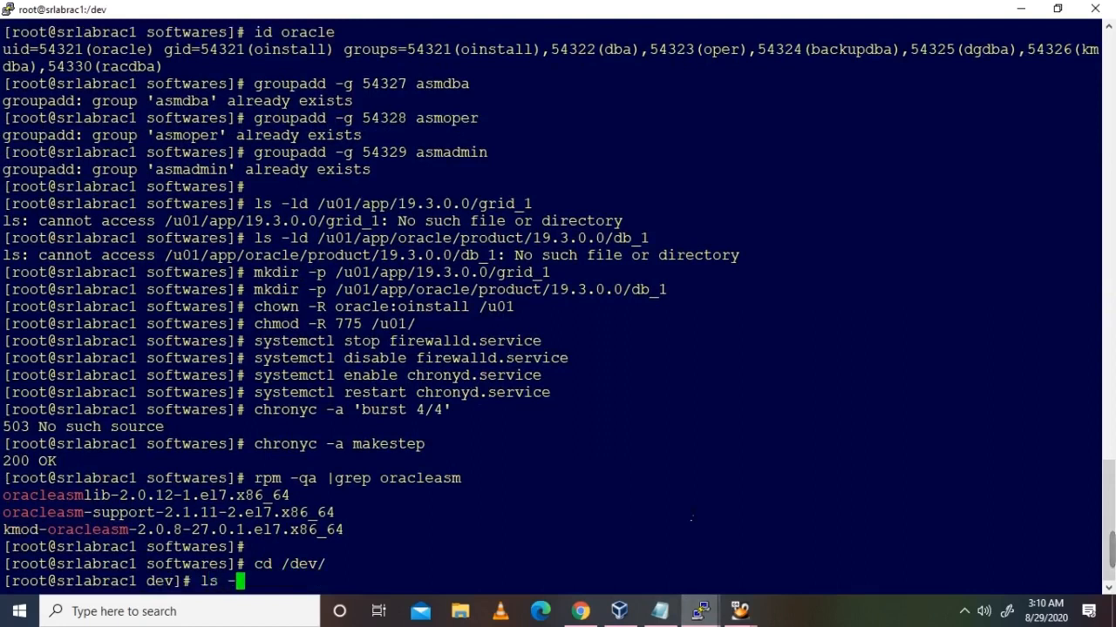
type("lrt ")
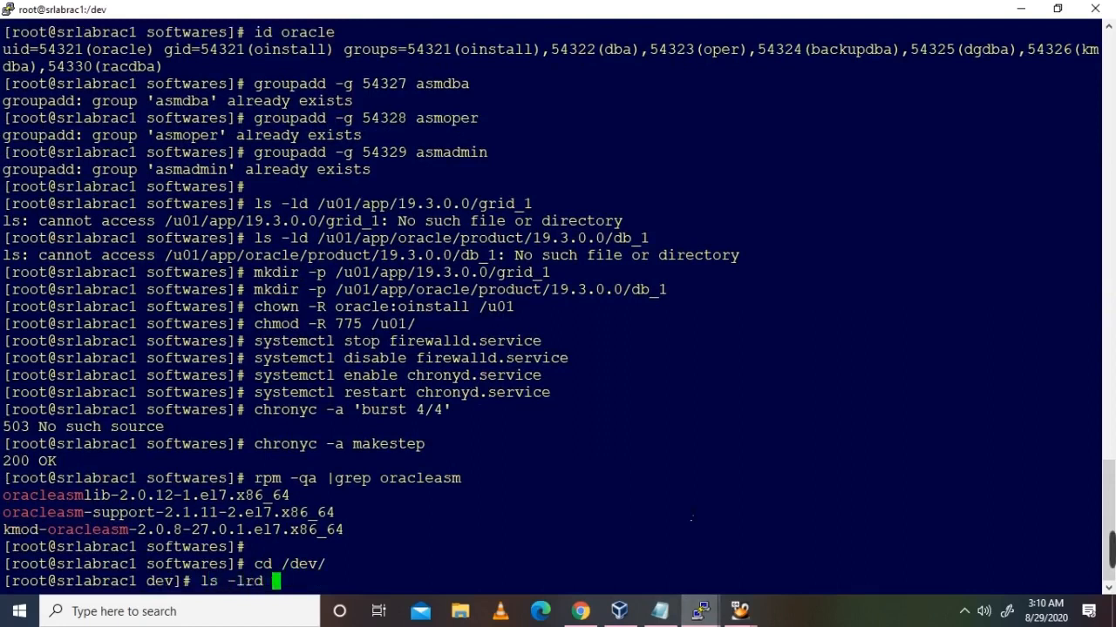
type("sd*")
key("Return")
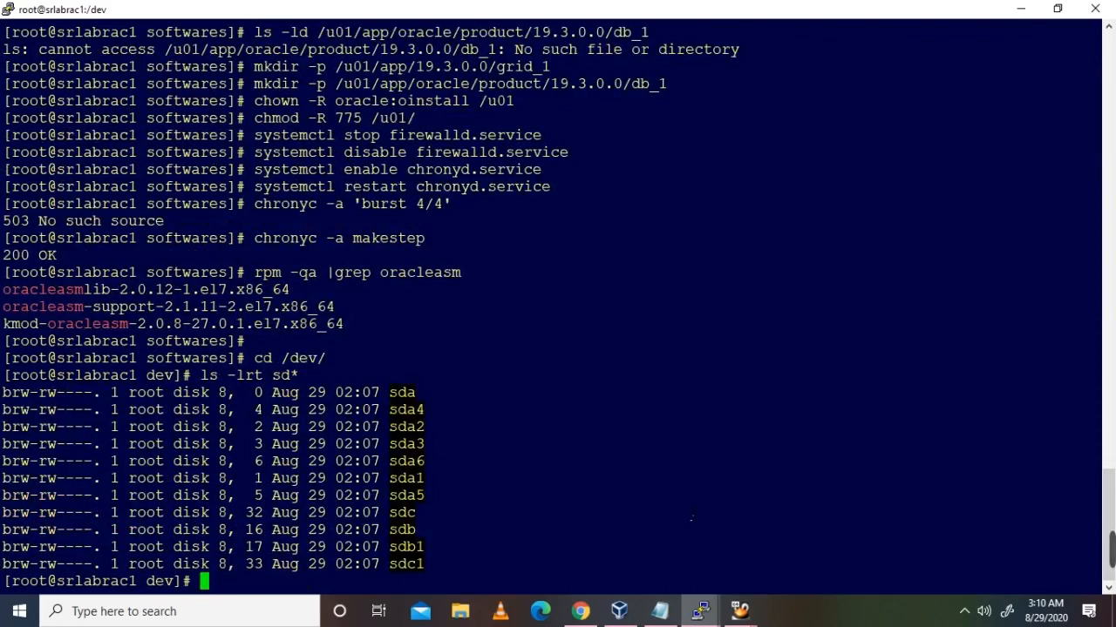
Step: Print the partition table of /dev/sdb with fdisk -l /dev/sdb
type("fdisk /")
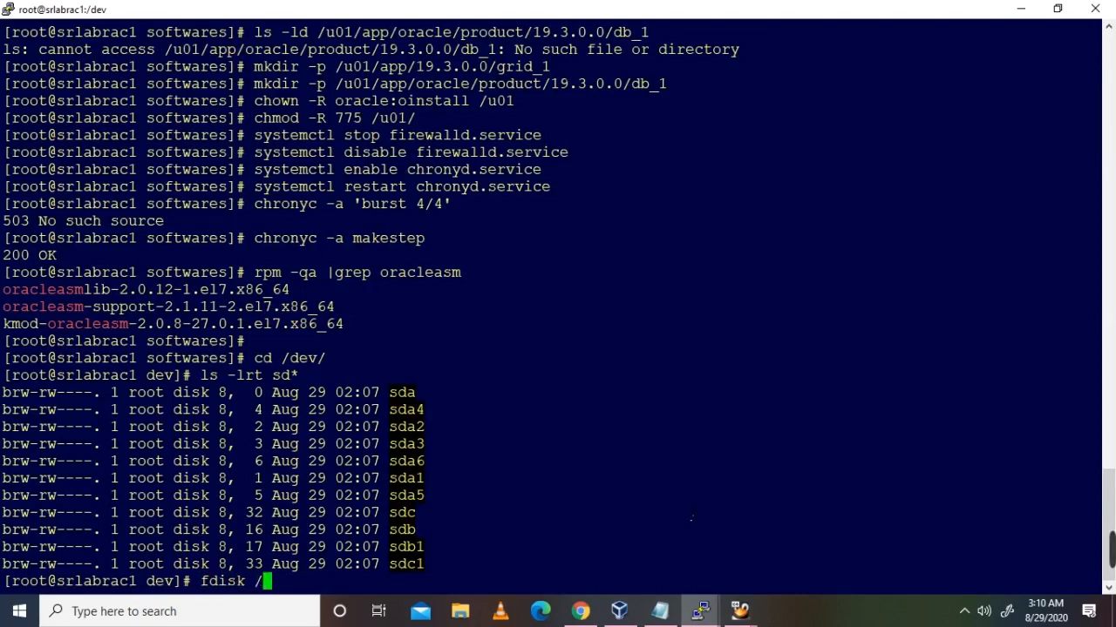
type("dev/sdb")
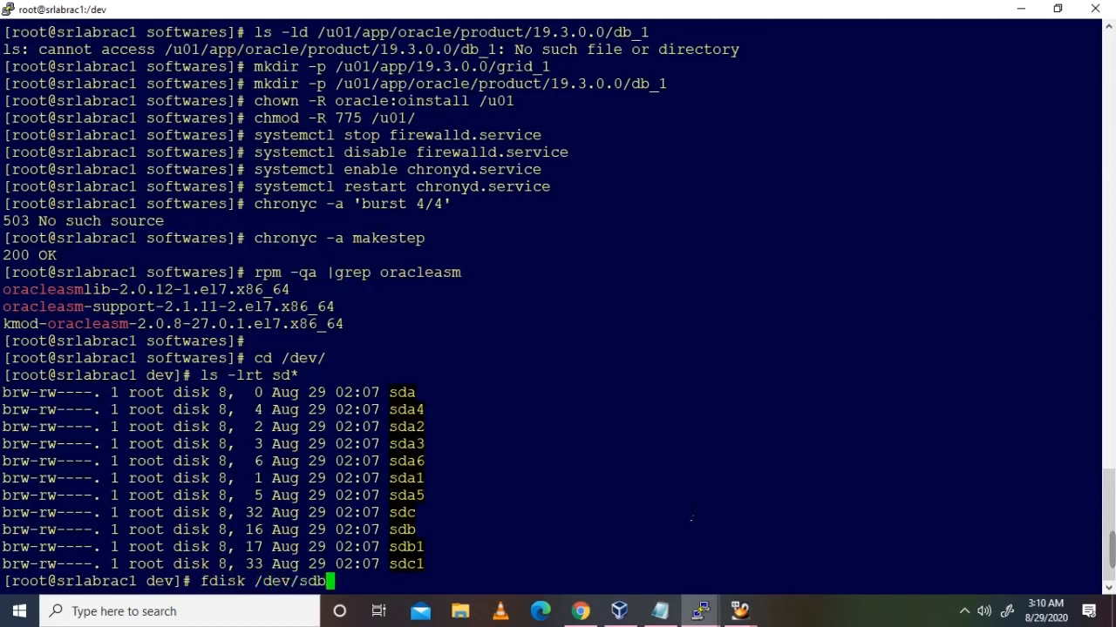
key("BackSpace")
key("BackSpace")
key("BackSpace")
key("BackSpace")
key("BackSpace")
key("BackSpace")
key("BackSpace")
key("BackSpace")
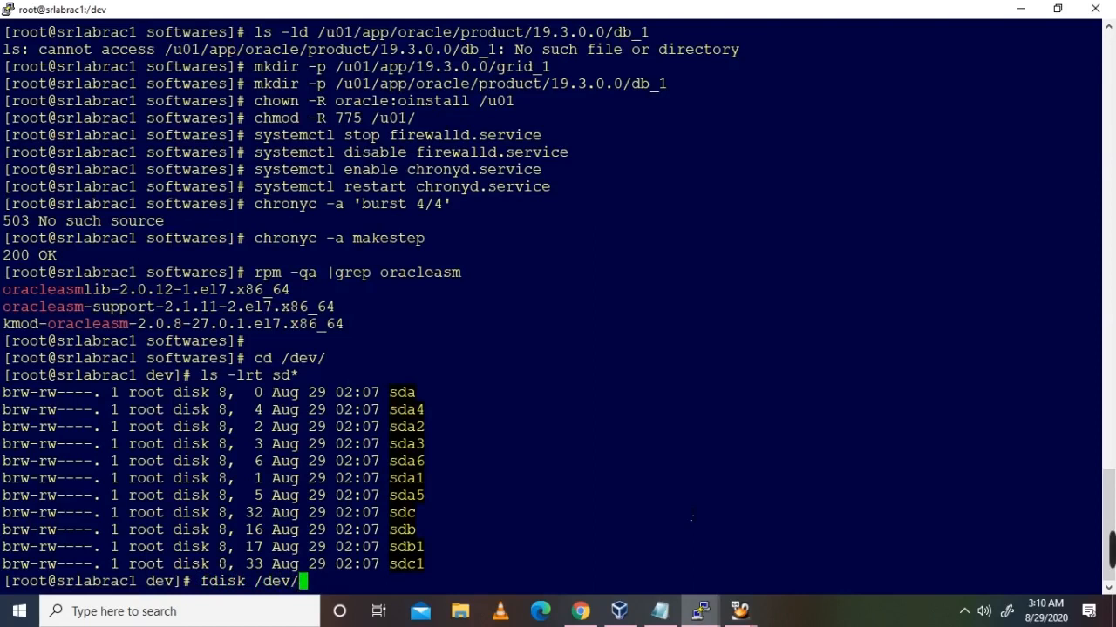
type("-l /dev/s")
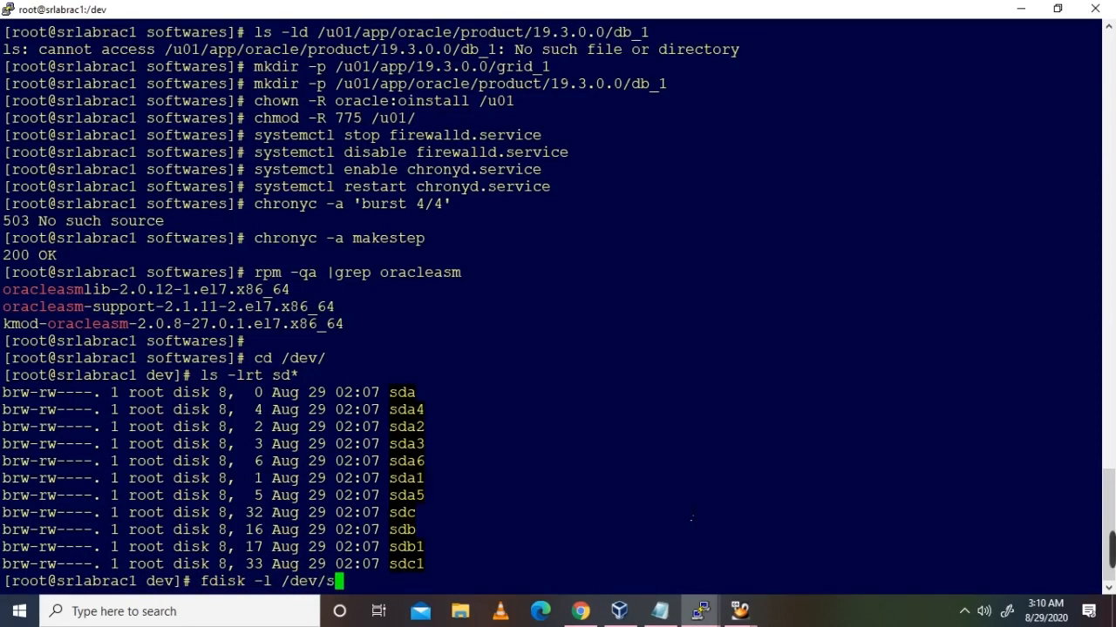
type("db")
key("Return")
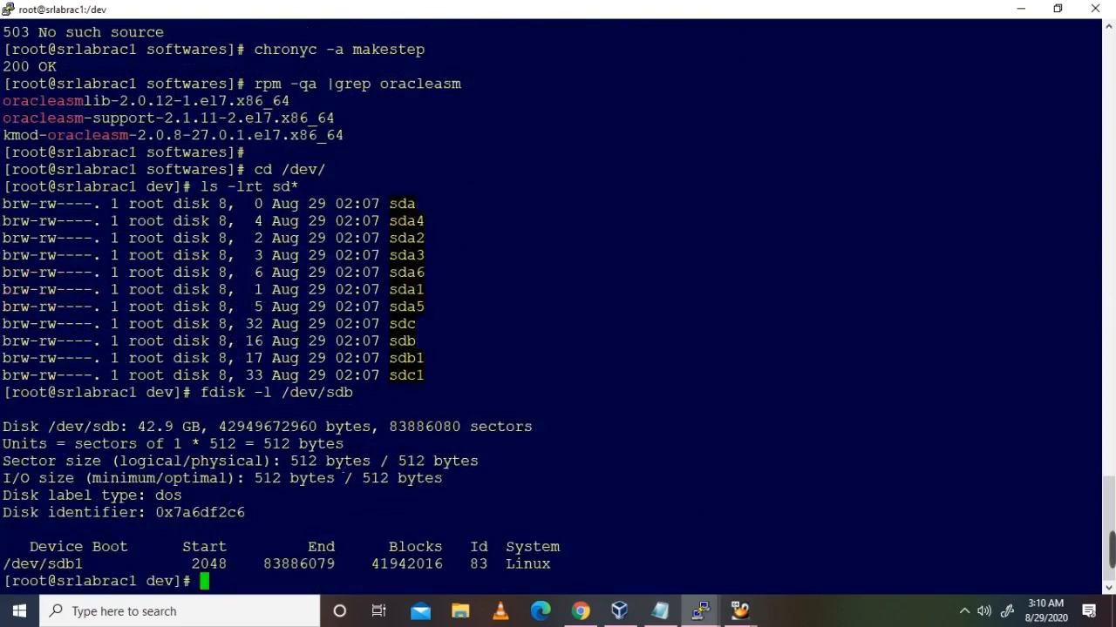
Step: Highlight the single /dev/sdb1 Linux partition row in the fdisk output
left_click_drag(19, 547, 608, 564)
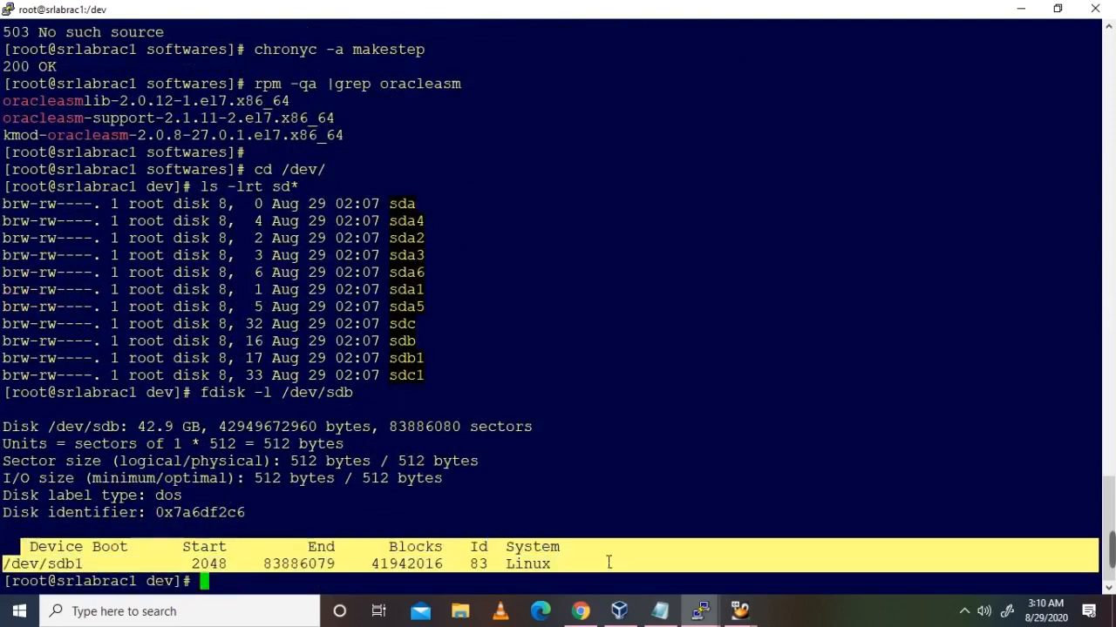
left_click(608, 562)
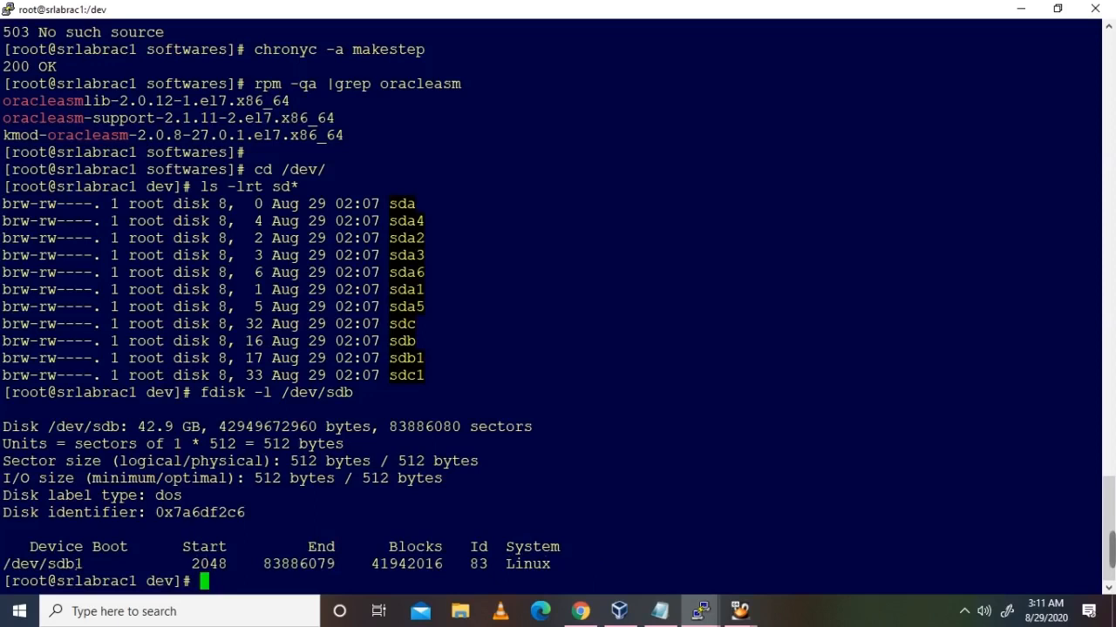
double_click(56, 567)
left_click(468, 565)
Step: Point out the sdb, sdb1, sdc and sdc1 entries in the /dev listing
double_click(406, 358)
double_click(403, 341)
double_click(410, 358)
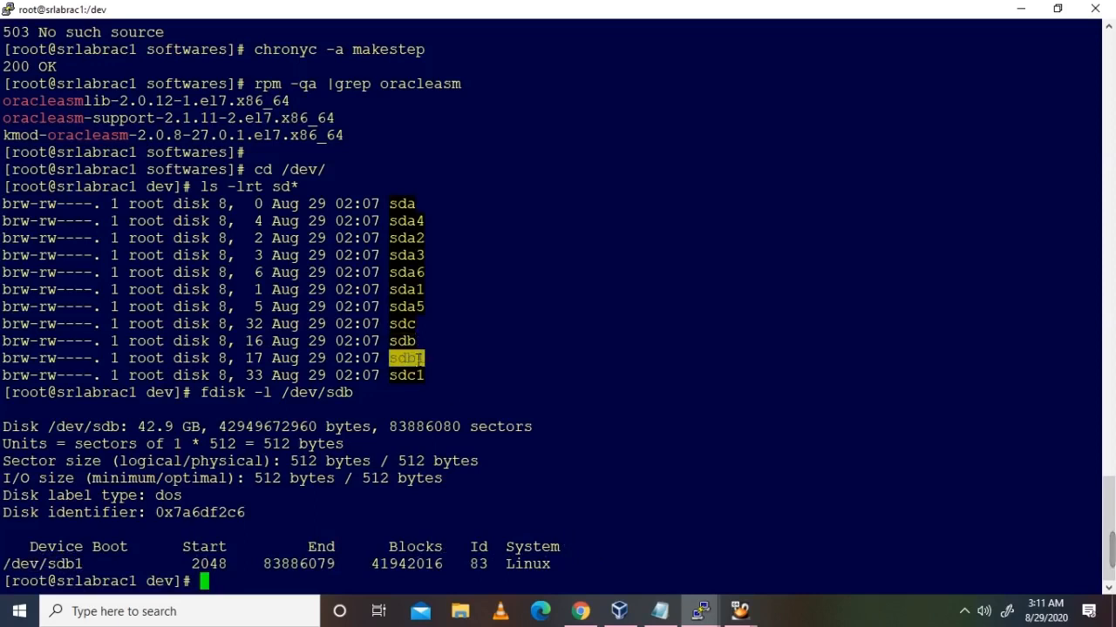
double_click(403, 323)
double_click(406, 375)
left_click(578, 481)
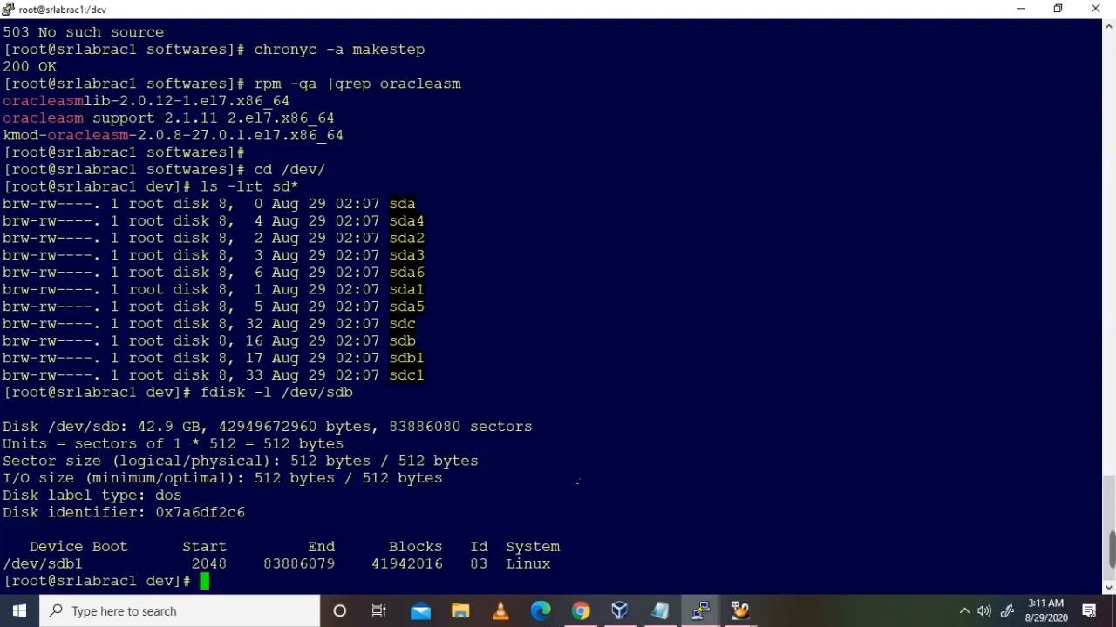
Step: List the /dev/sdc partition table and highlight its single 21.5 GB Linux partition, sdc1
type("fdisk -l /dev/sdbc")
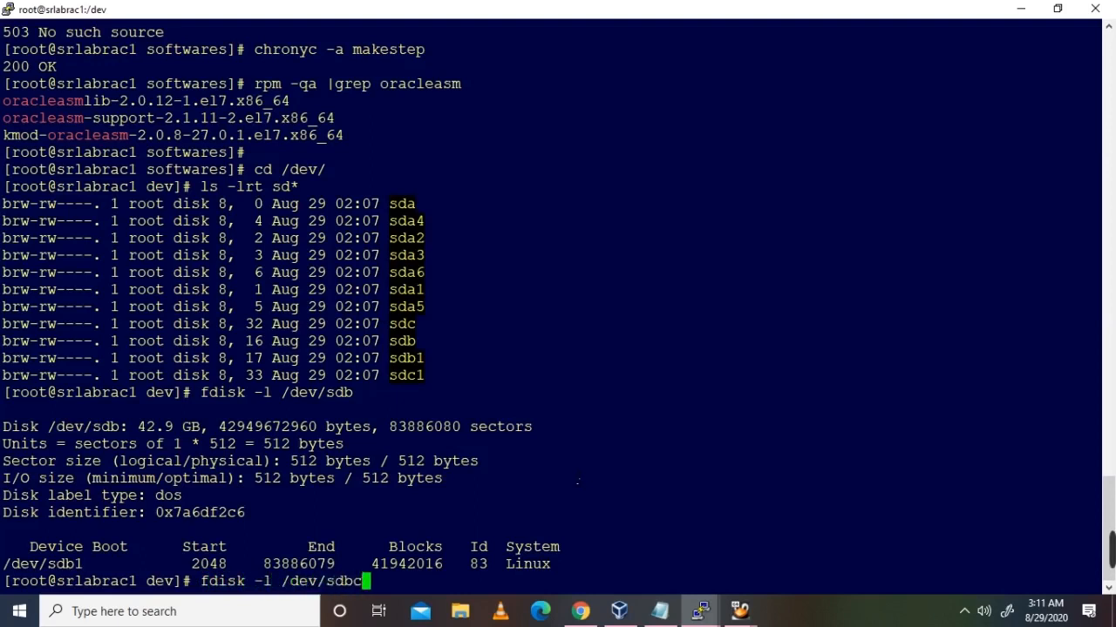
key("BackSpace")
type("c")
key("Return")
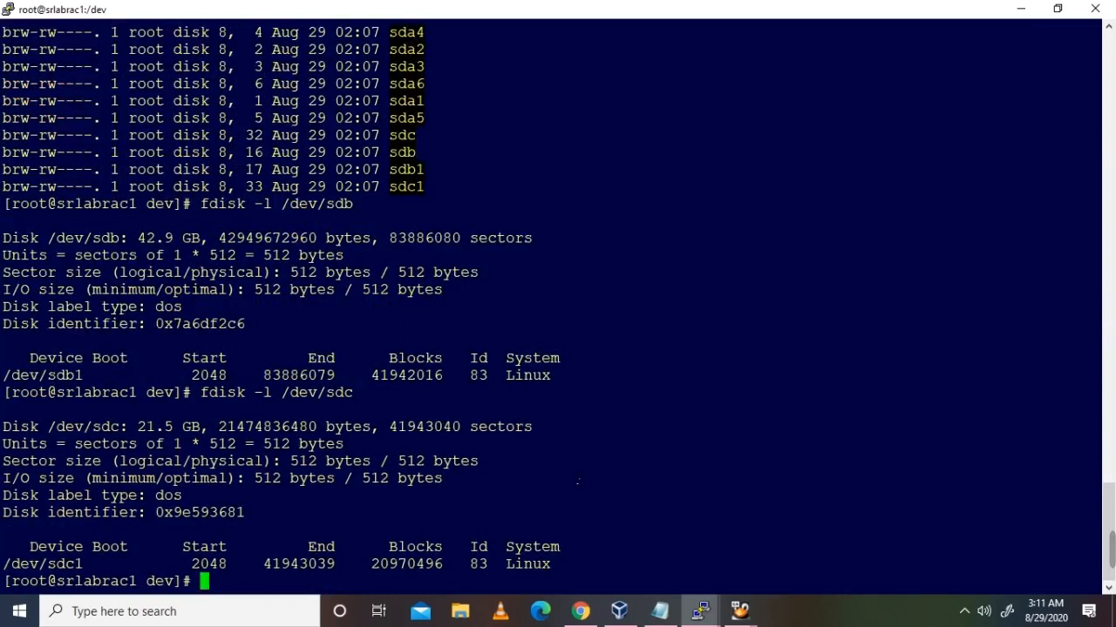
left_click_drag(31, 547, 587, 563)
left_click(585, 529)
key("Return")
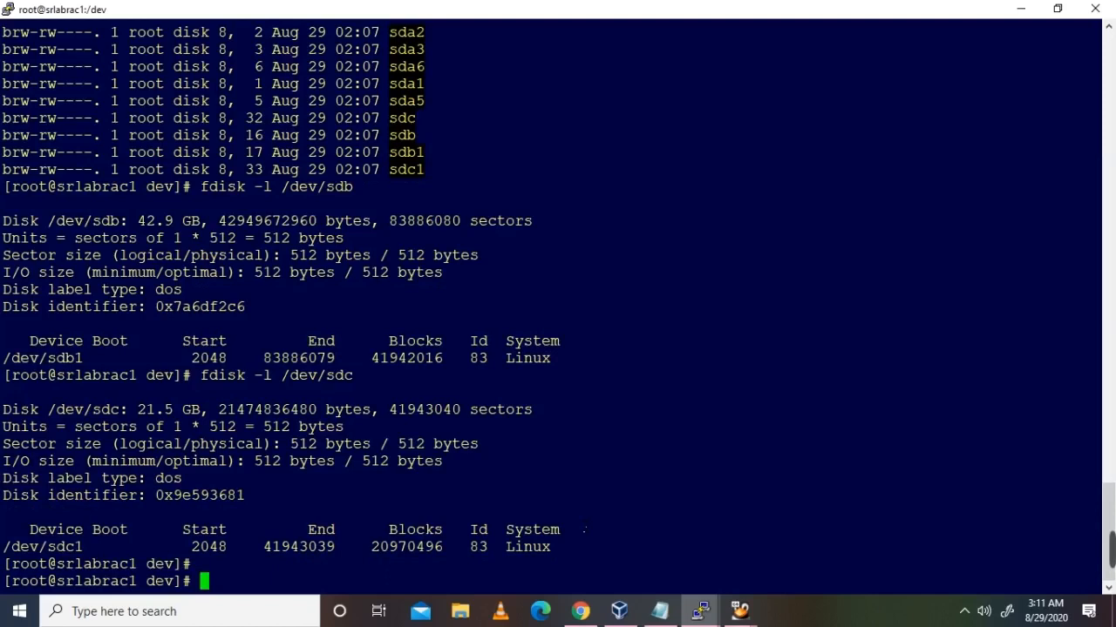
Step: Run oracleasm configure -i with owner oracle, group oinstall, and load and scan on boot
type("oracleasm con")
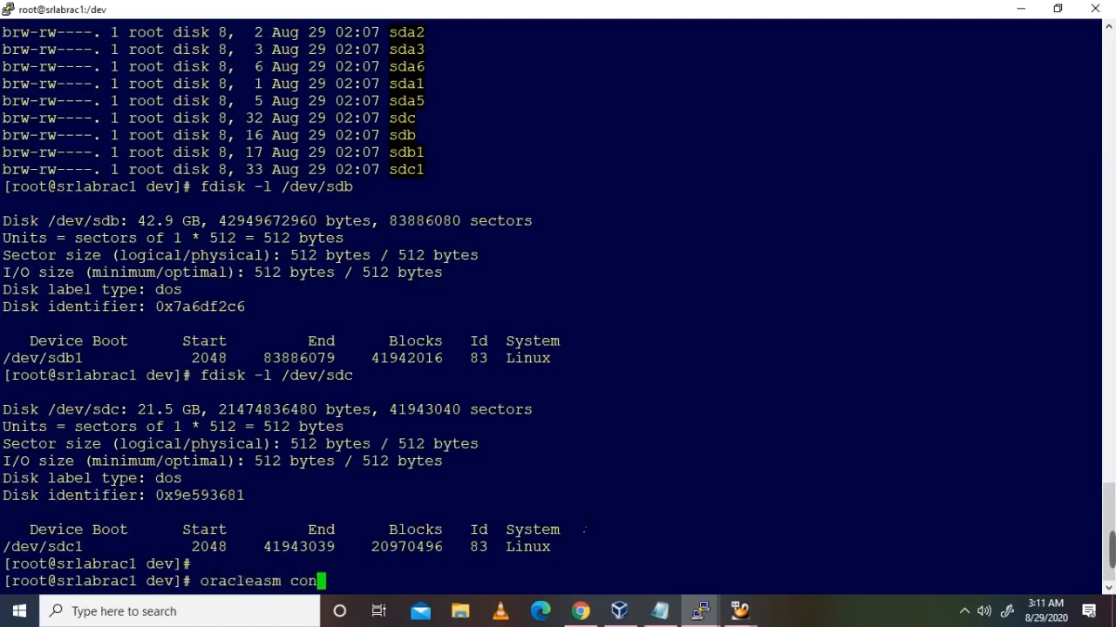
type("figure -i")
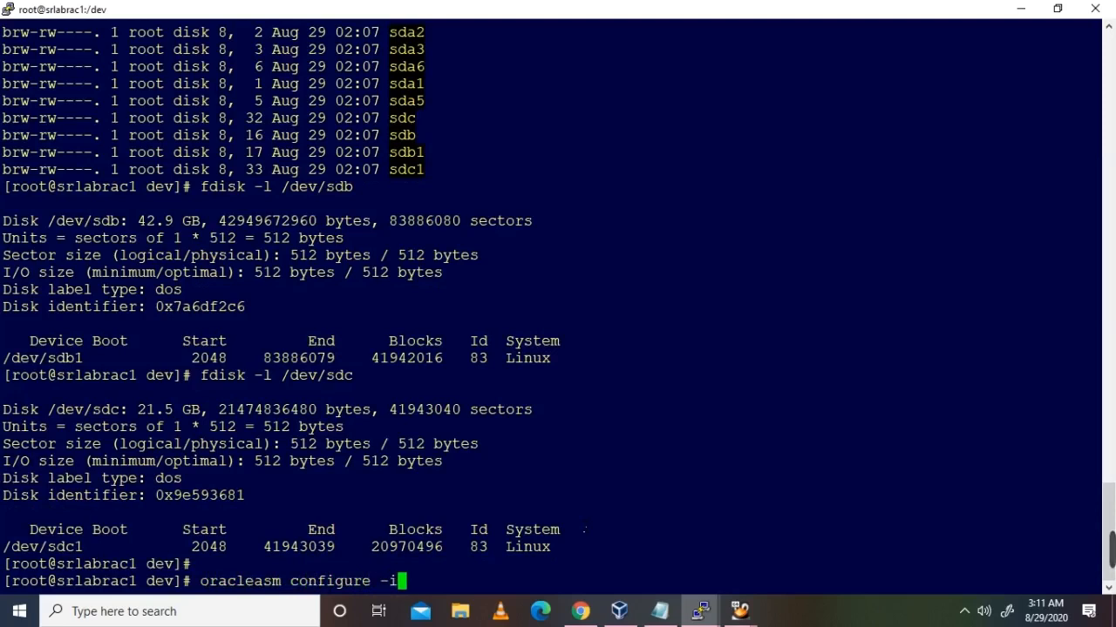
key("Return")
type("oracle]: ora")
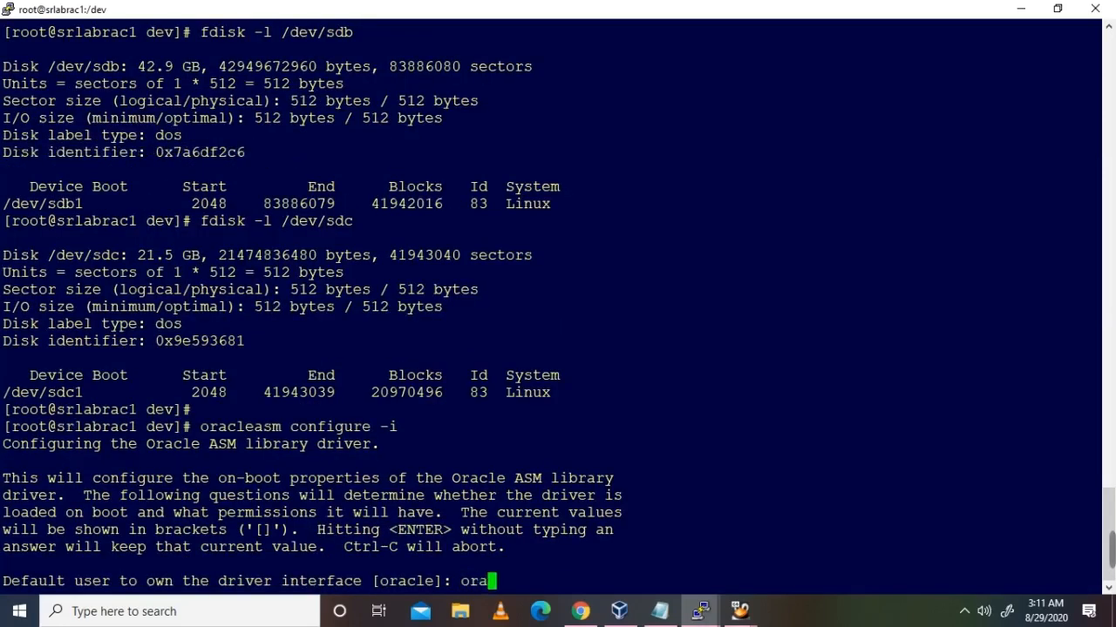
key("Return")
type("oinstall]: oi")
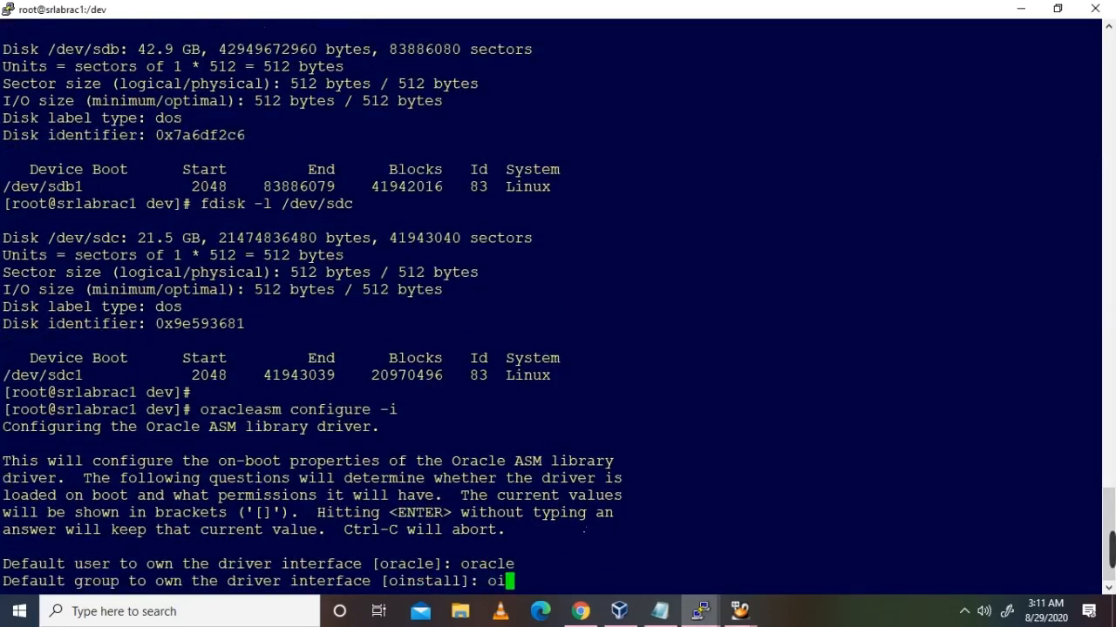
key("Return")
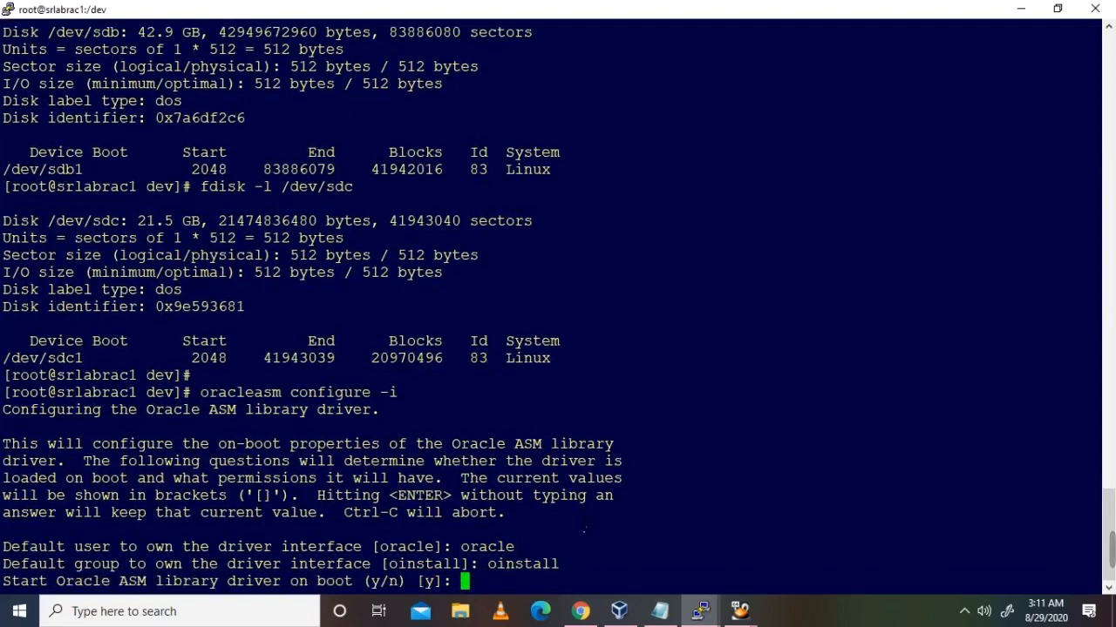
type("y")
key("Return")
type("y")
key("Return")
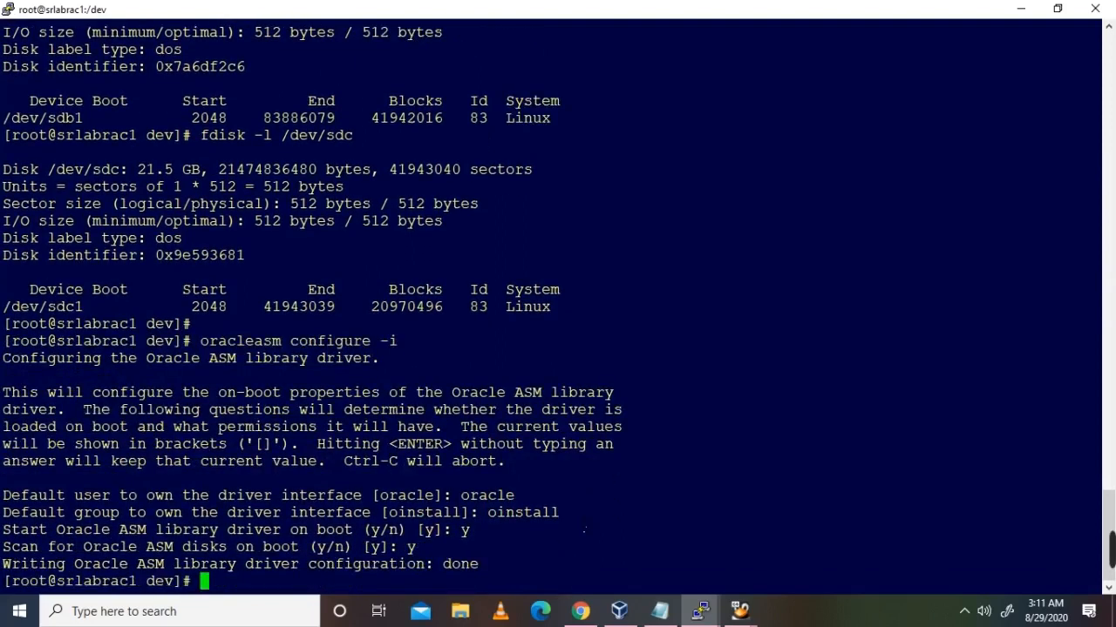
Step: Check oracleasm status to confirm the driver is loaded and /dev/oracleasm is mounted
key("Return")
type("oracleasm status")
key("Return")
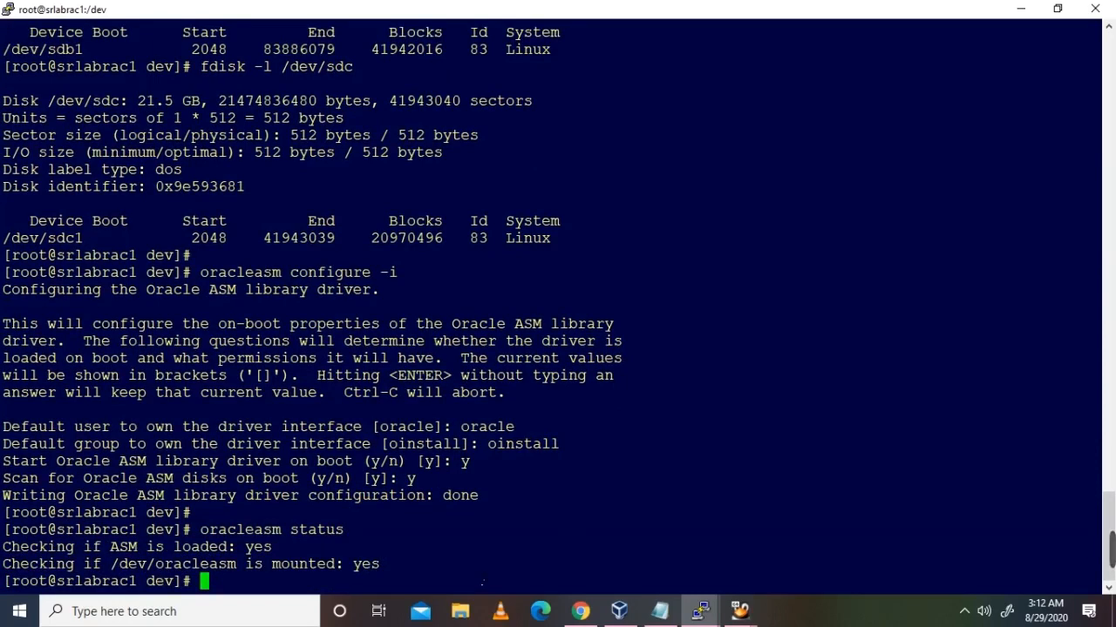
Step: Show the oracleasm command list, then attempt createdisk on /dev/sdb1, which is already labelled DATA
type("oracle")
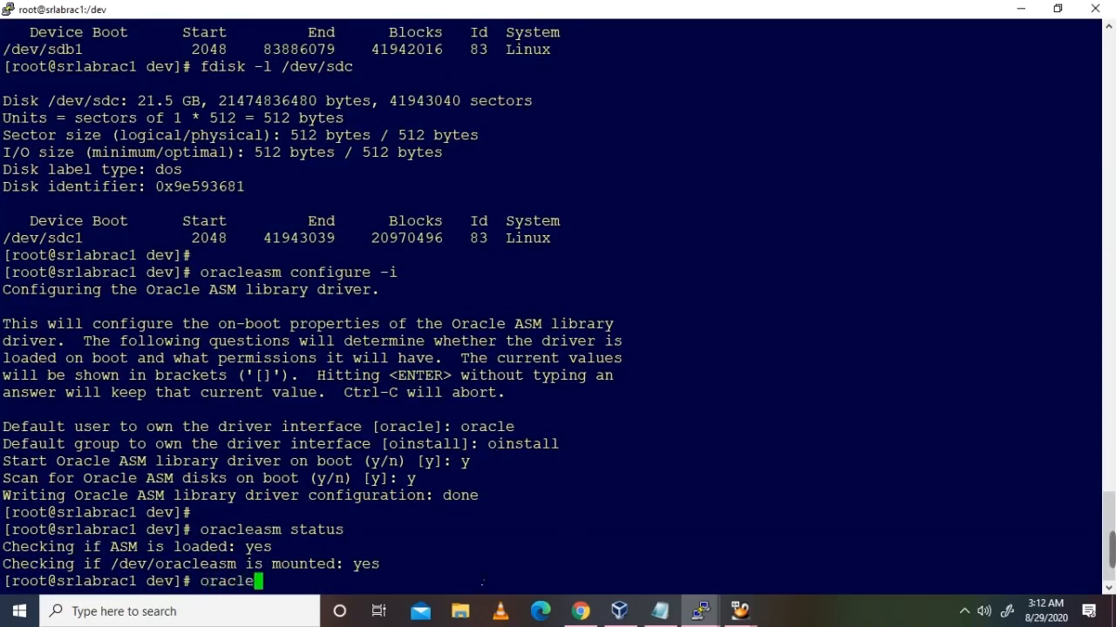
type("asm -h")
key("Return")
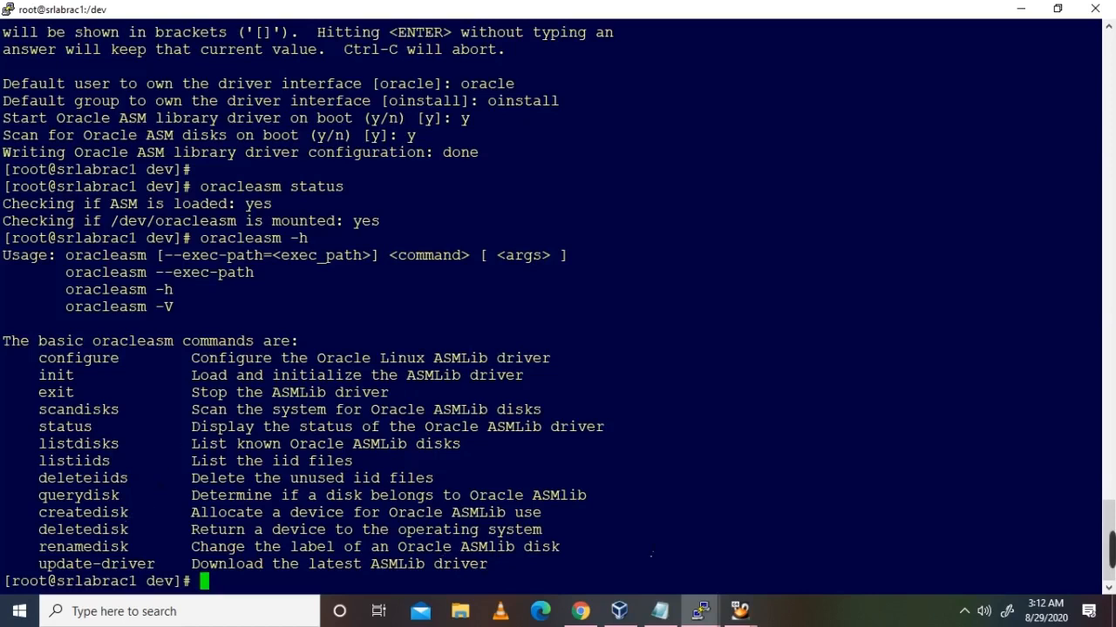
type("oracleasm creat")
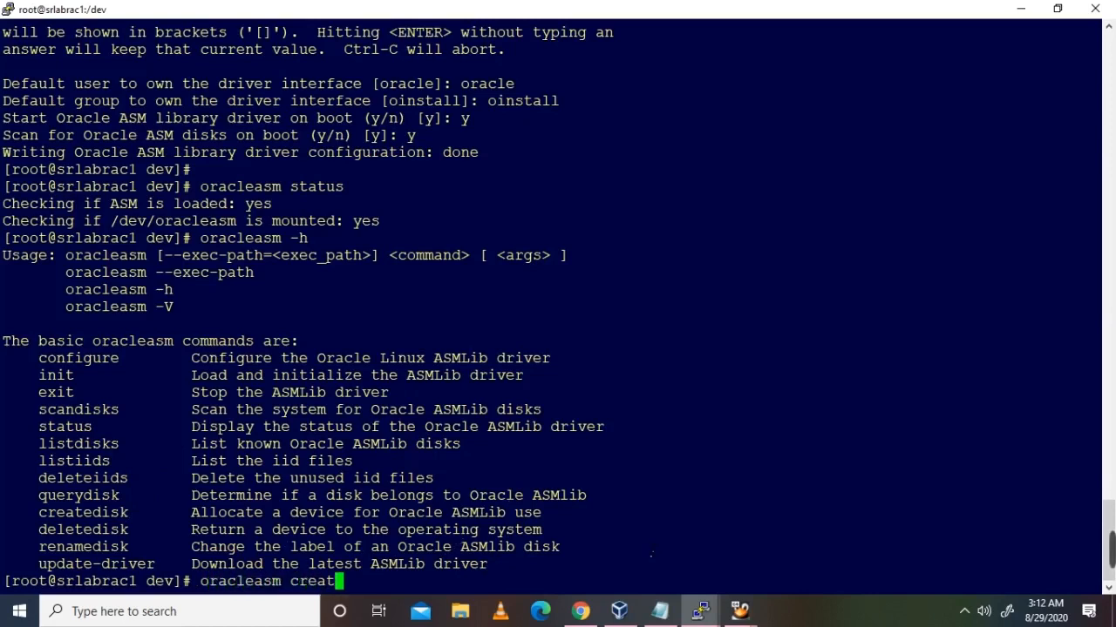
type("edisk /")
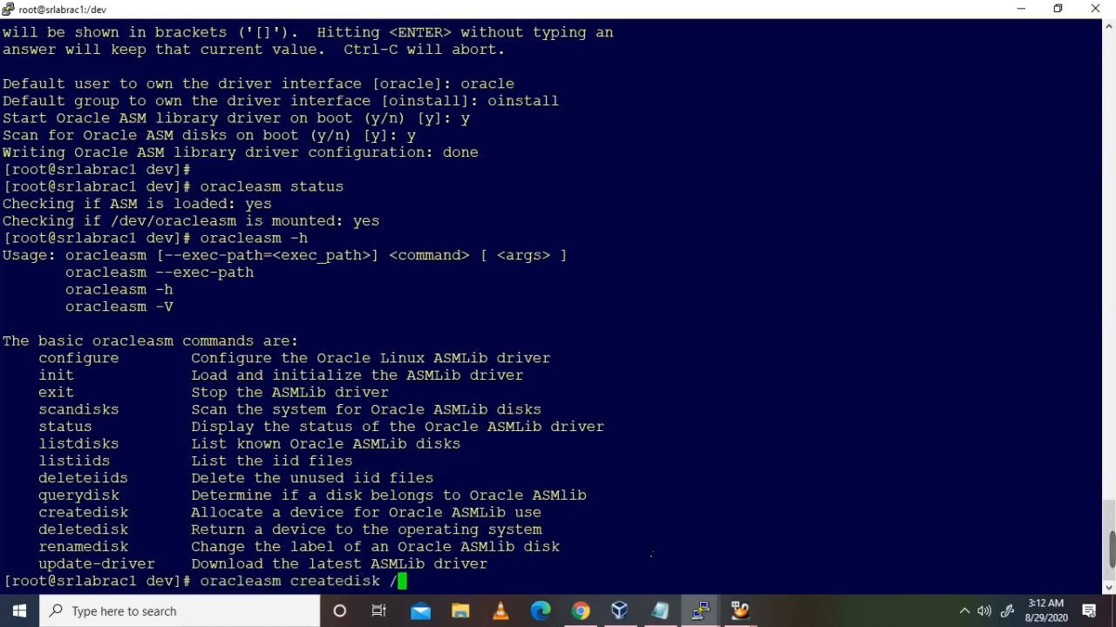
type("dev/")
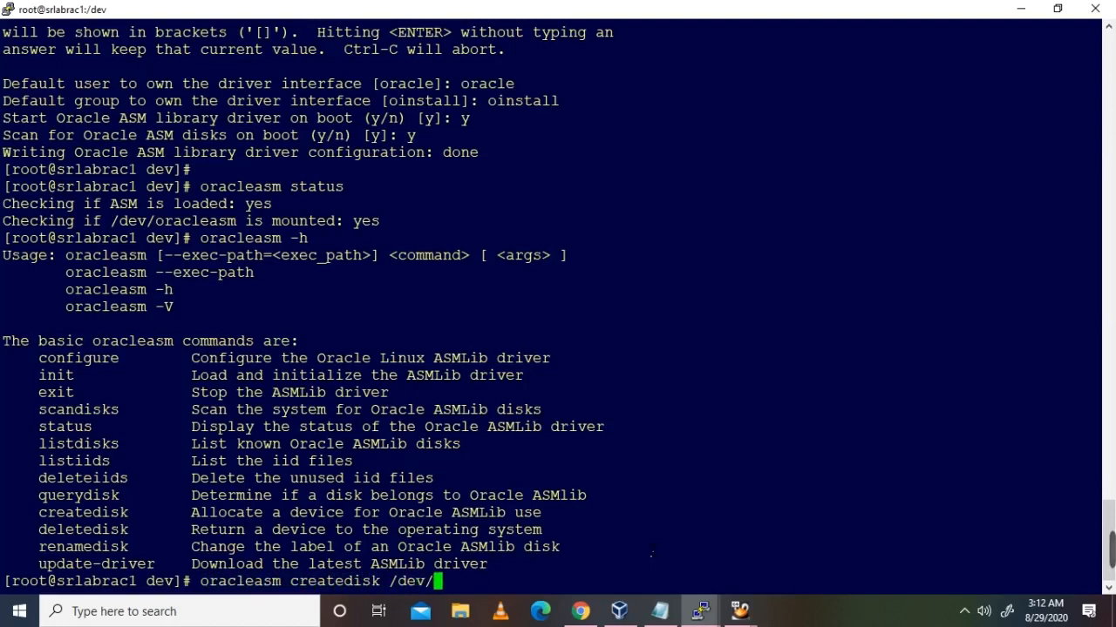
type("sdb1 ")
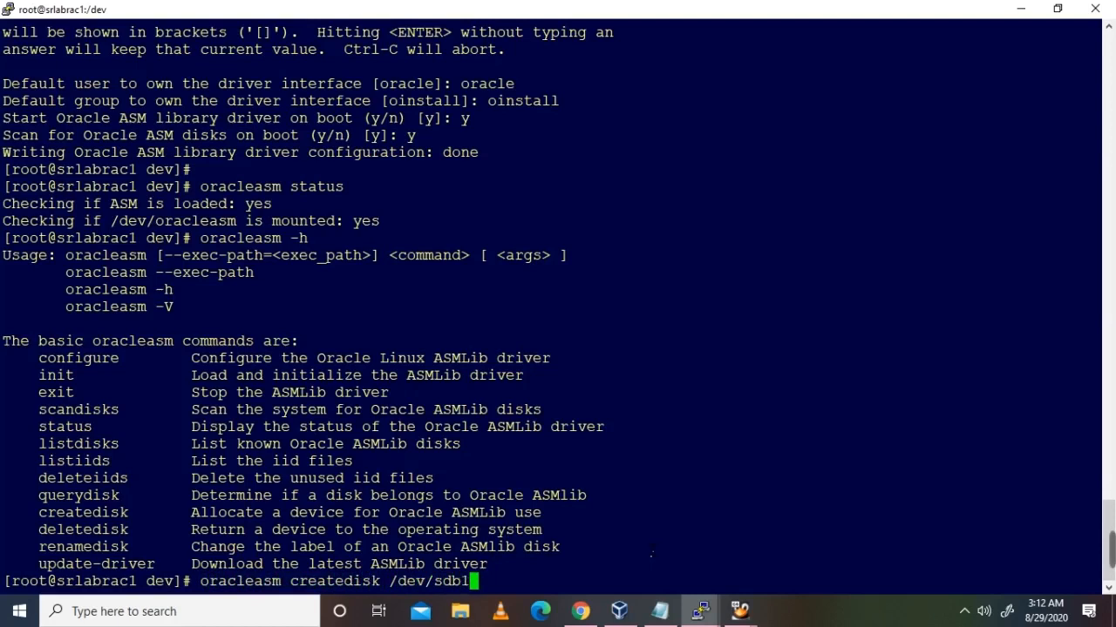
type("OCRVOTE")
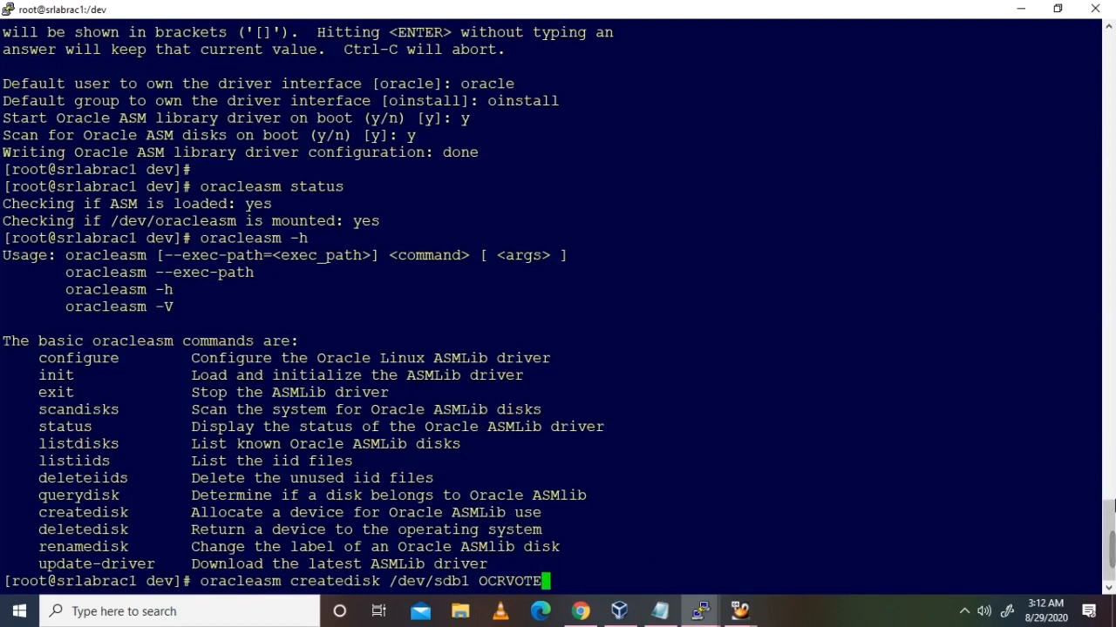
mouse_move(1112, 549)
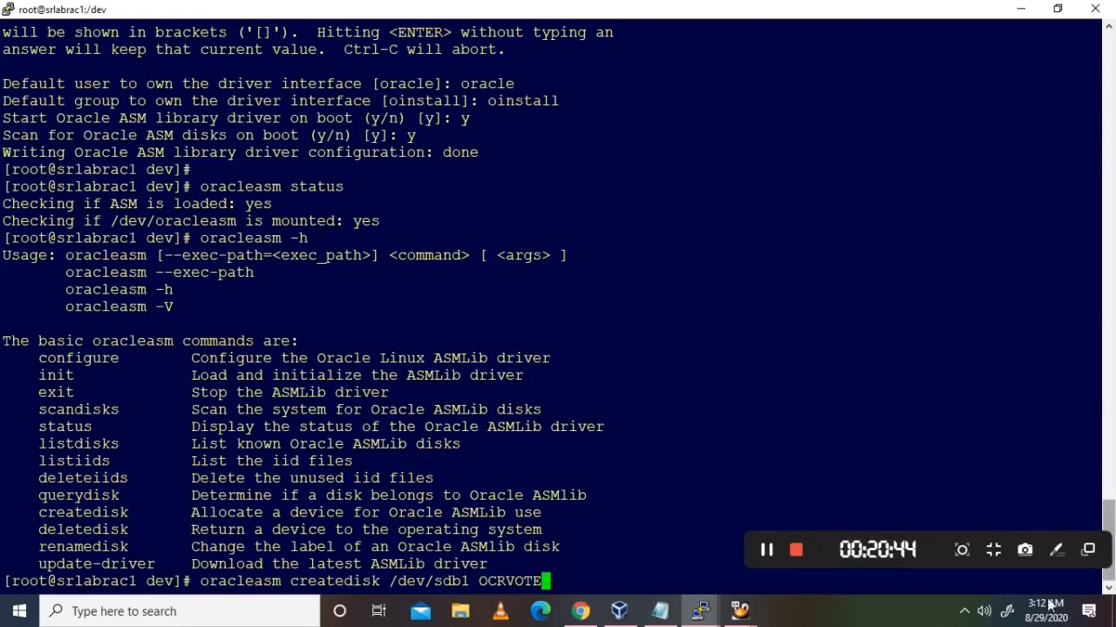
left_click(769, 552)
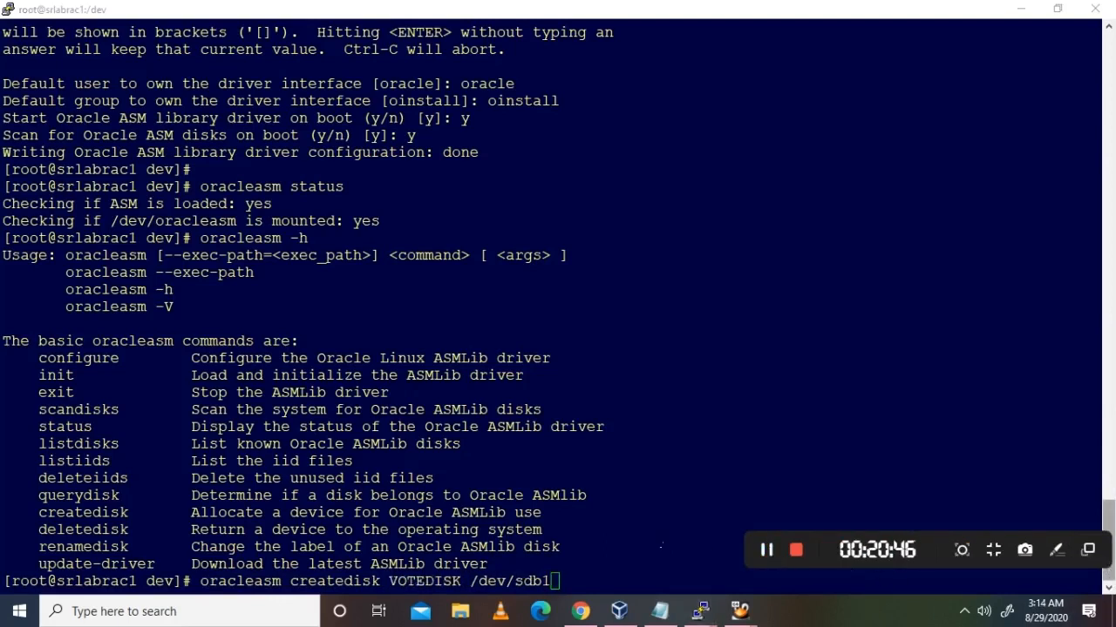
left_click(608, 547)
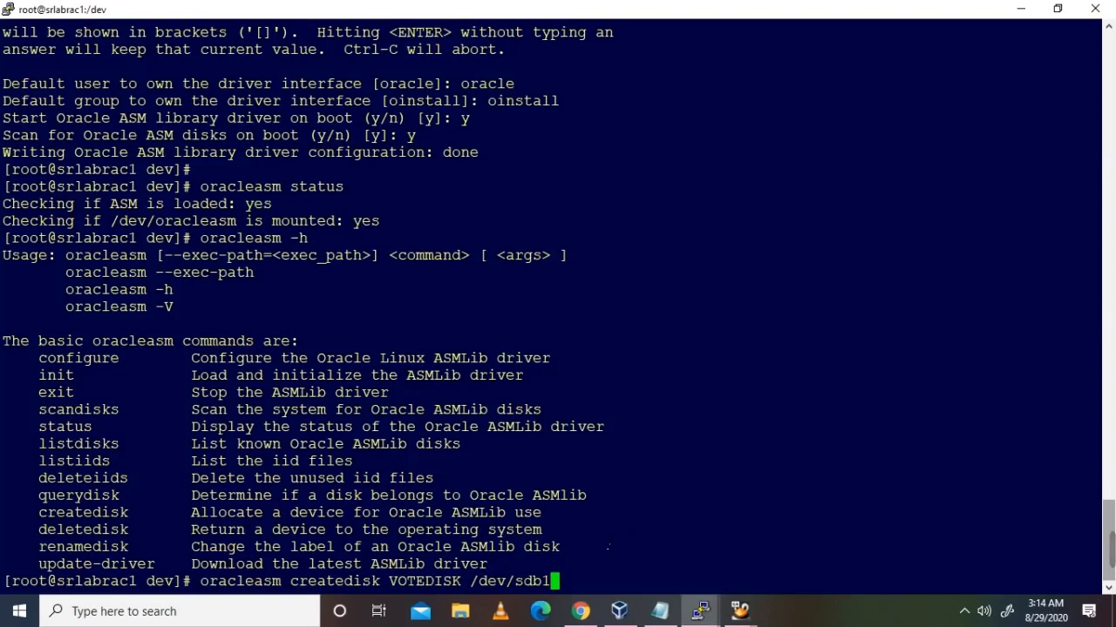
key("Return")
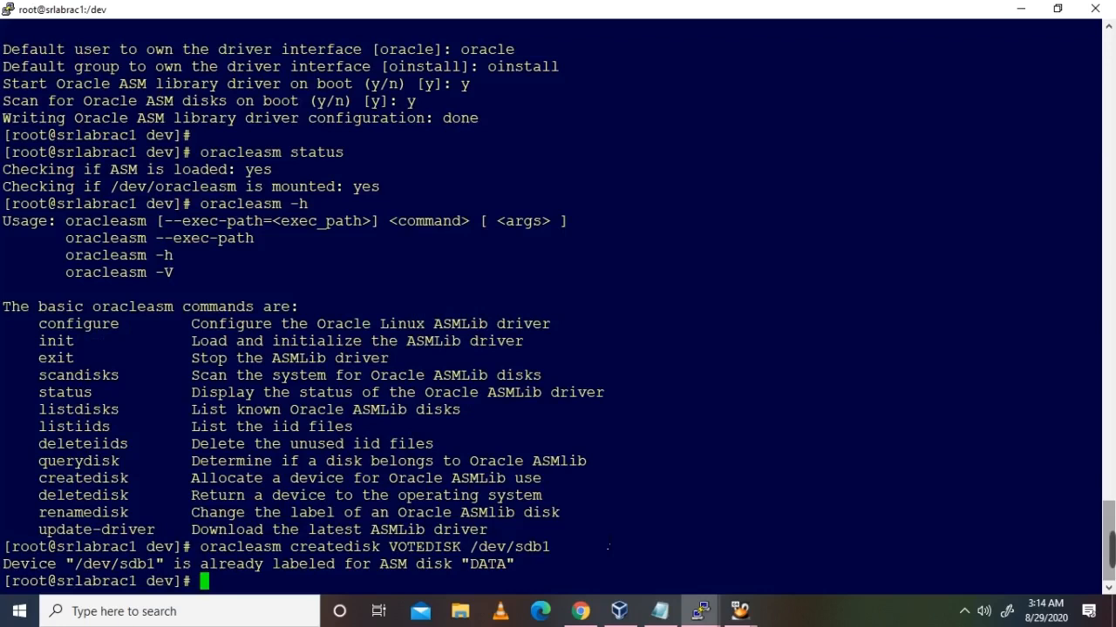
Step: Mark the sdc1 and sdb1 block counts, 20970496 and 41942016, in the earlier fdisk output
scroll(608, 546, "up", 5)
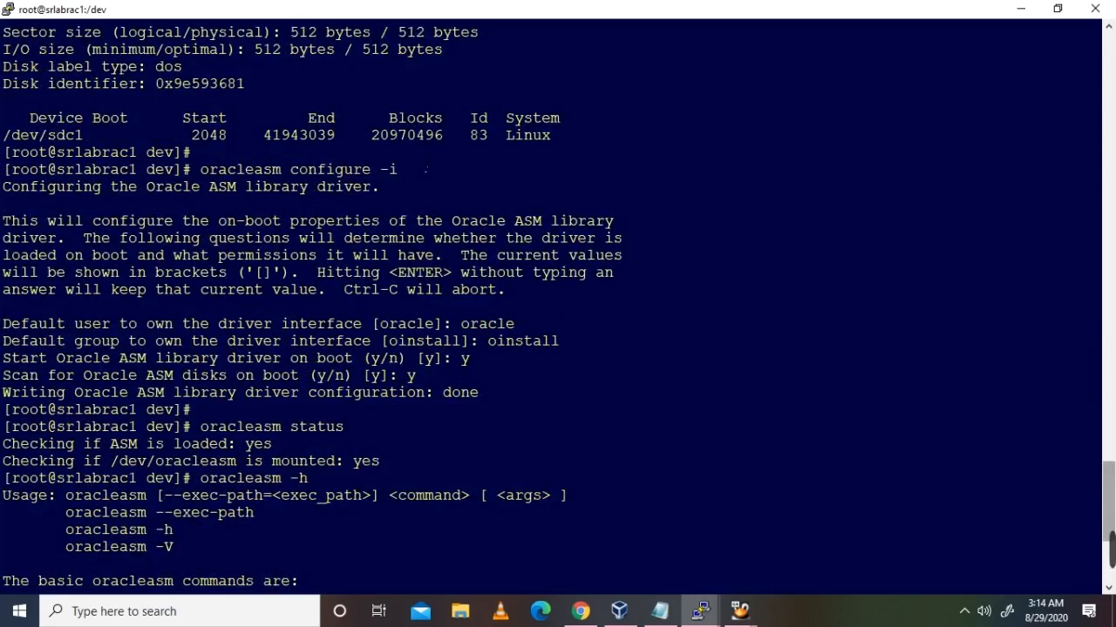
double_click(406, 135)
scroll(491, 210, "up", 5)
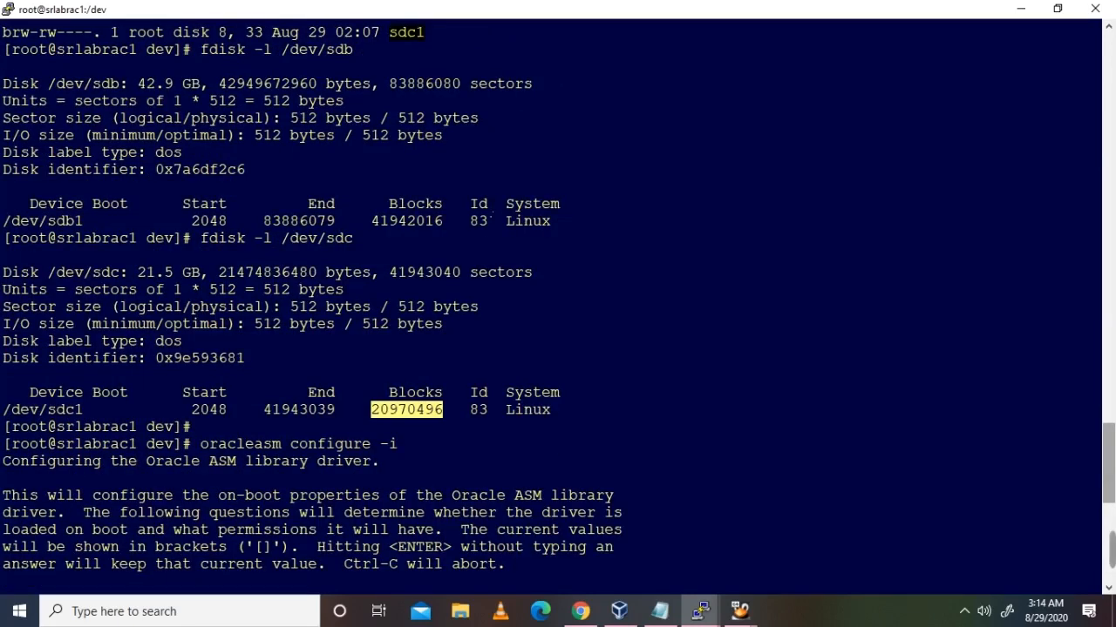
double_click(406, 220)
scroll(684, 316, "down", 10)
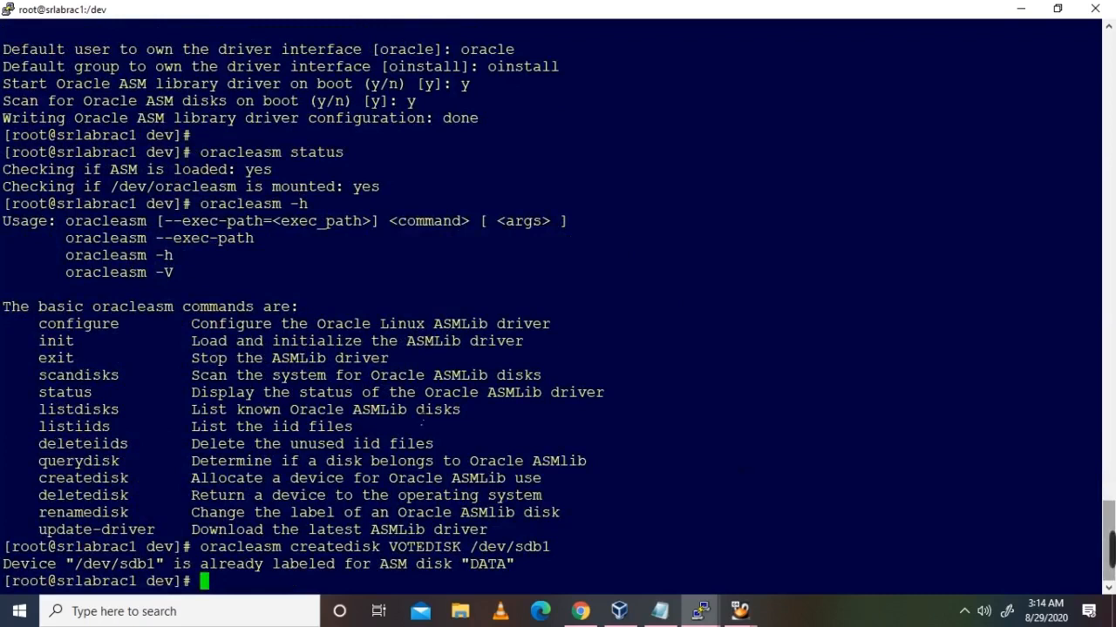
Step: Run oracleasm listdisks, which shows the existing ASM disks DATA and OCRVOTE
double_click(103, 411)
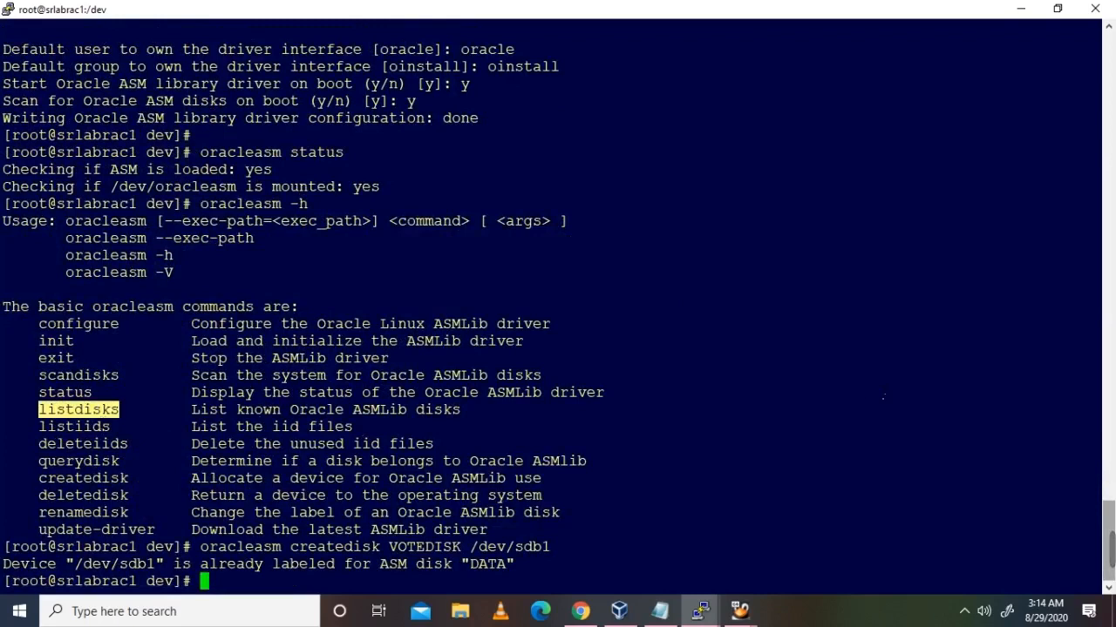
type("oracle")
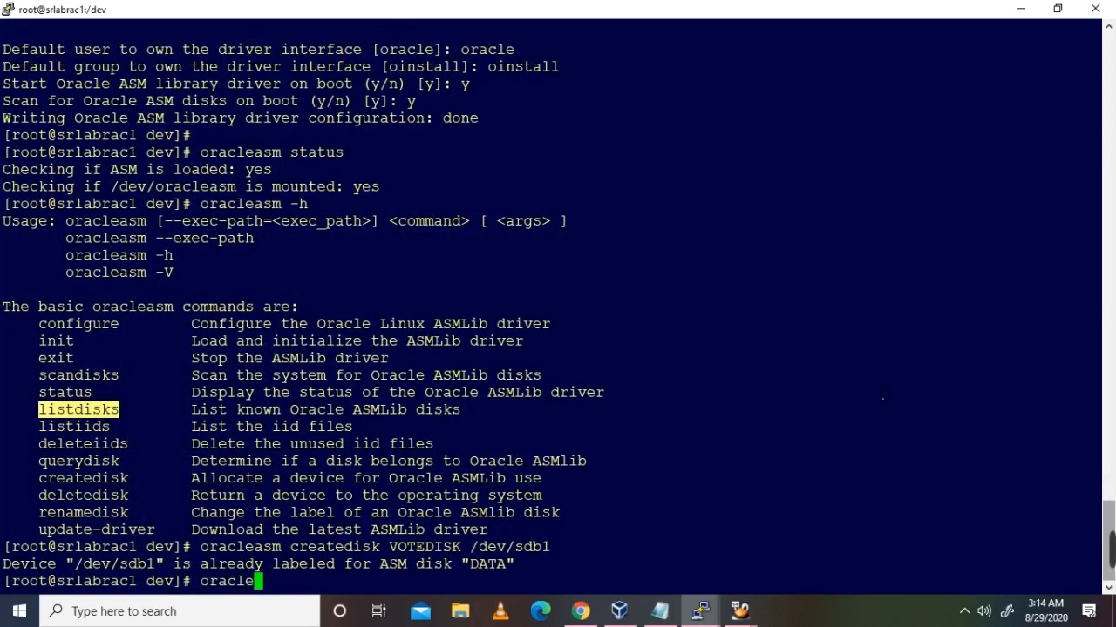
type("asm lis")
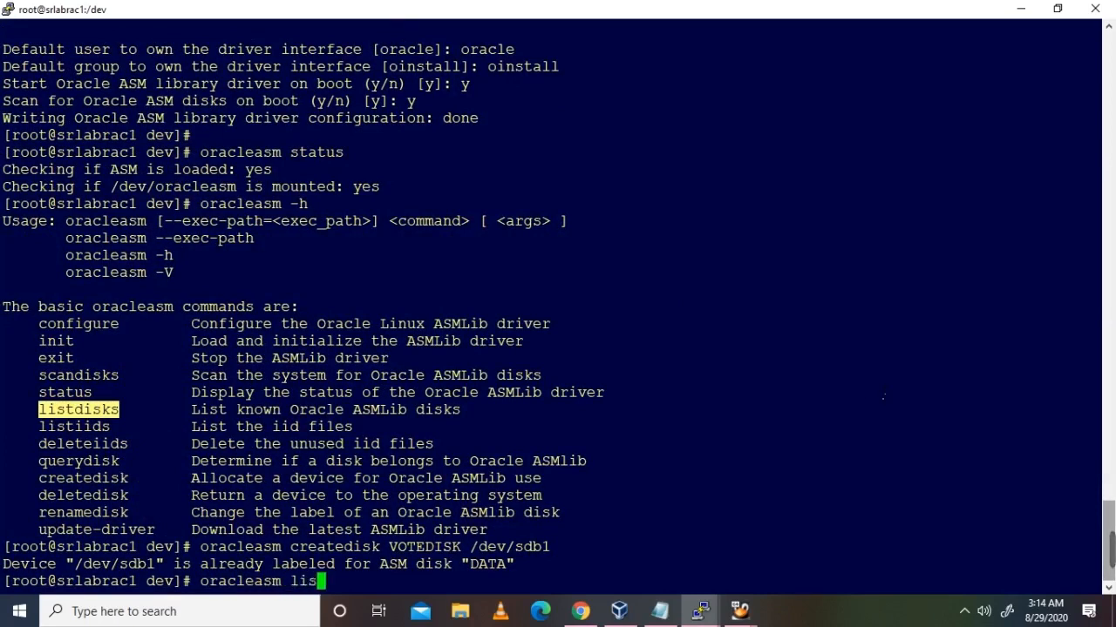
key("BackSpace")
key("BackSpace")
key("BackSpace")
right_click(884, 396)
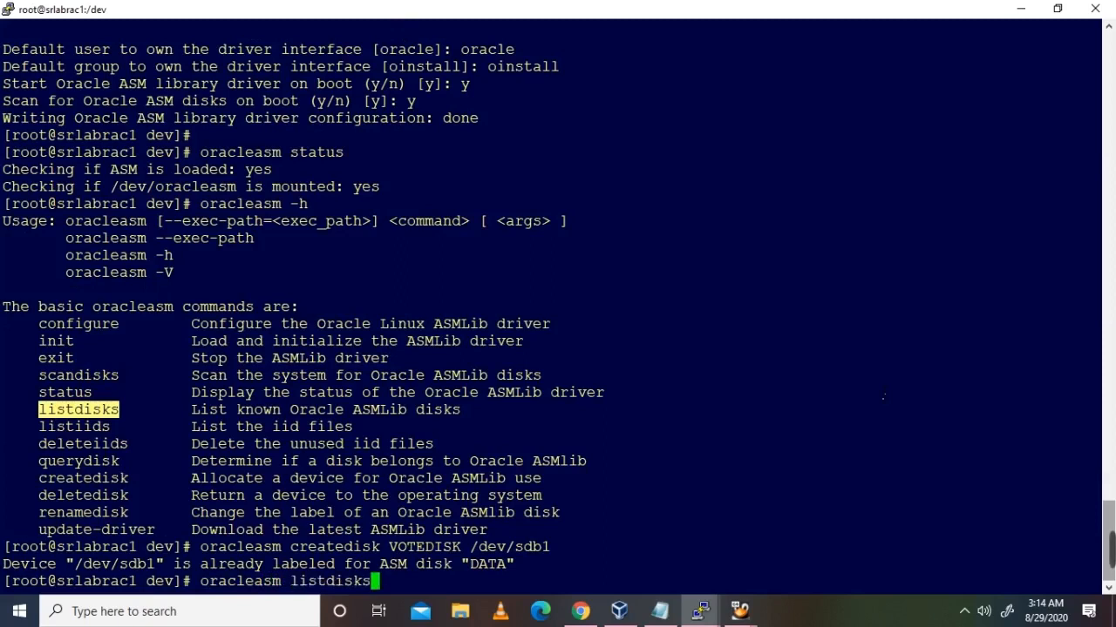
key("Return")
key("Return")
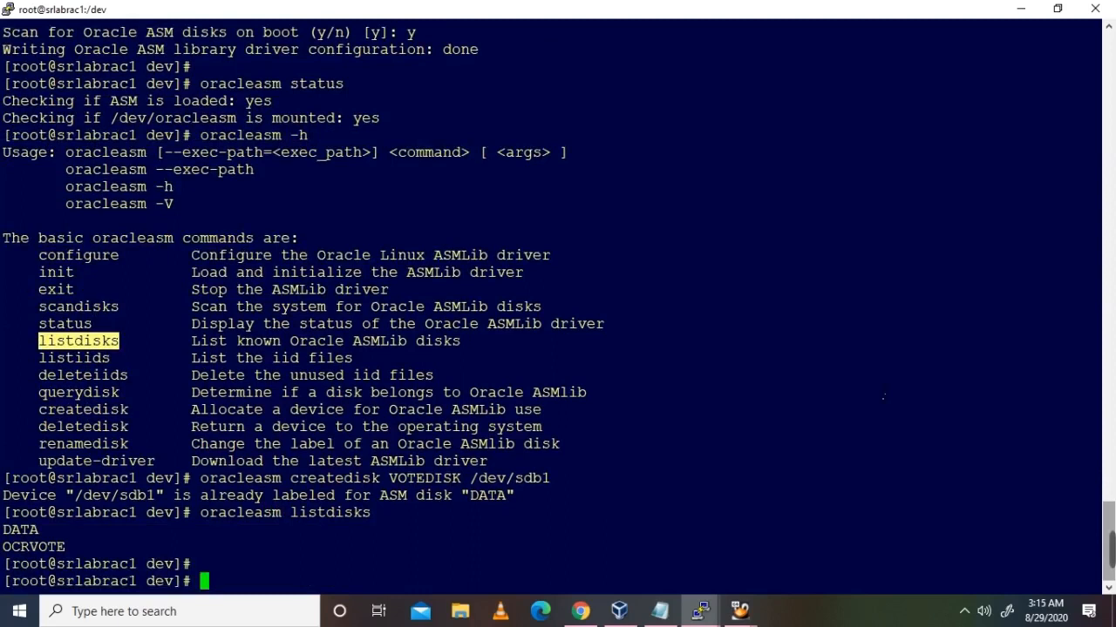
Step: On srlabrac2, configure the ASM driver for oracle:oinstall, loading and scanning disks at boot
mouse_move(700, 611)
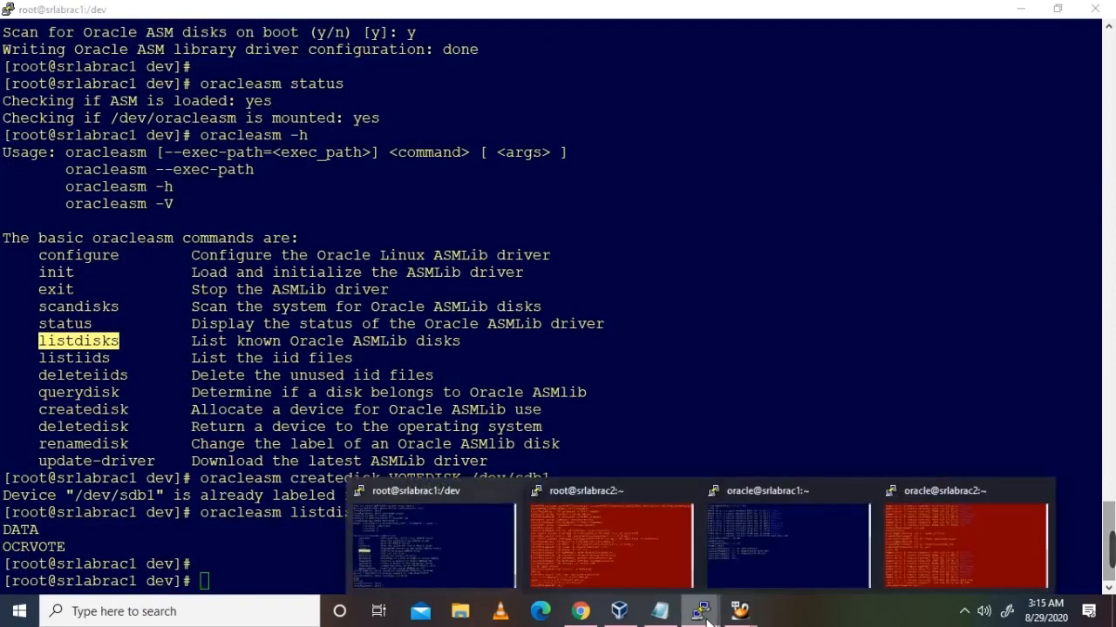
left_click(638, 558)
type("oracleasm")
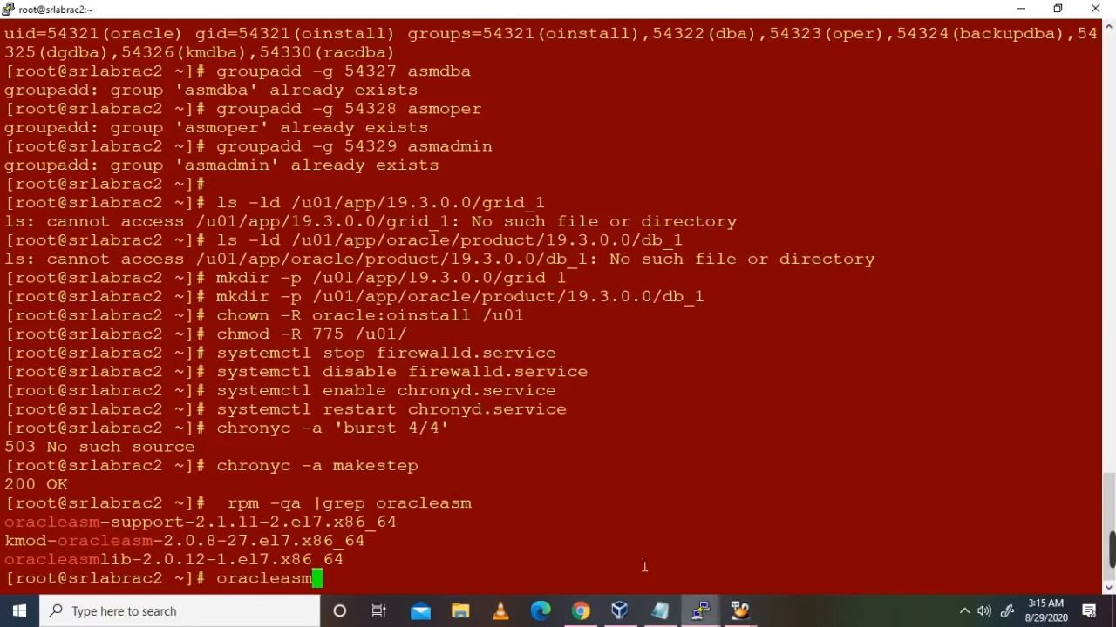
type(" configure -i")
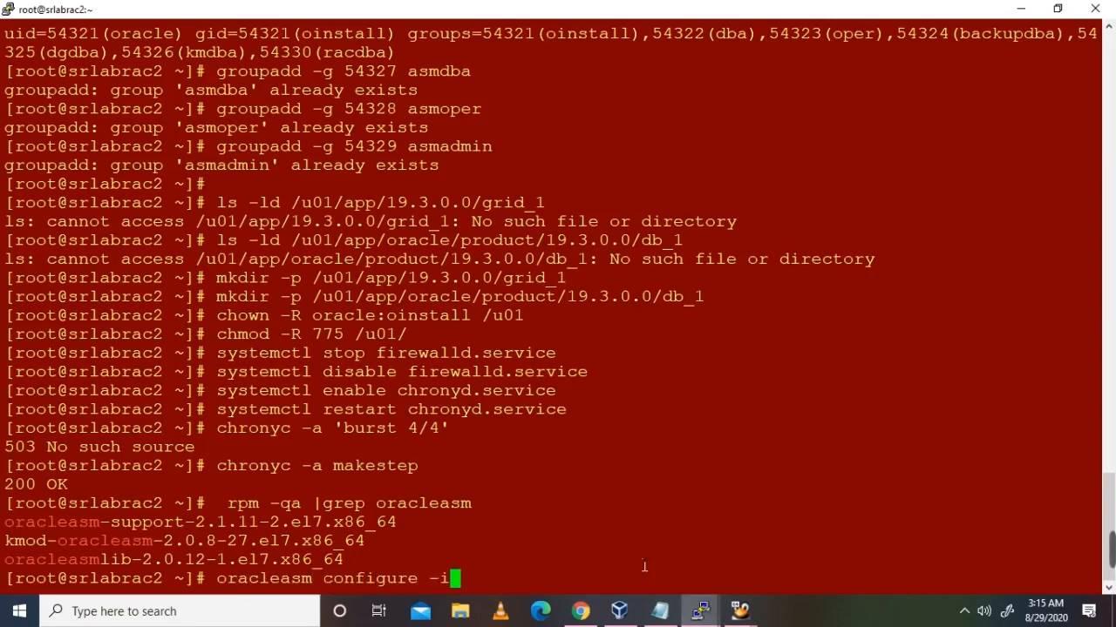
key("Return")
type("oracle]: ora")
key("Return")
type("oi")
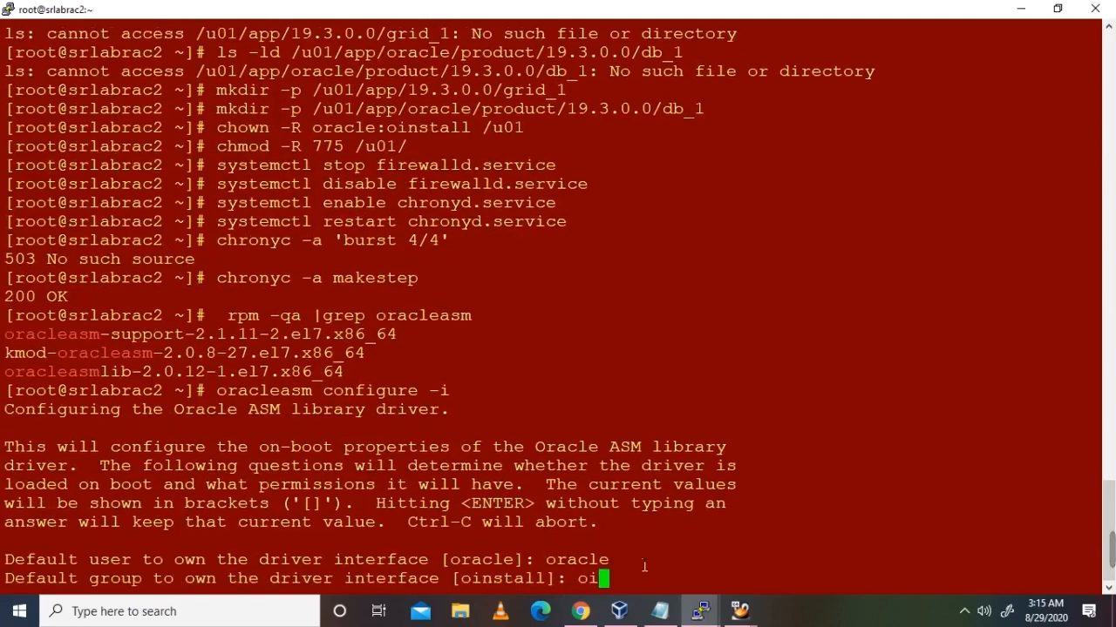
type("nstall")
key("Return")
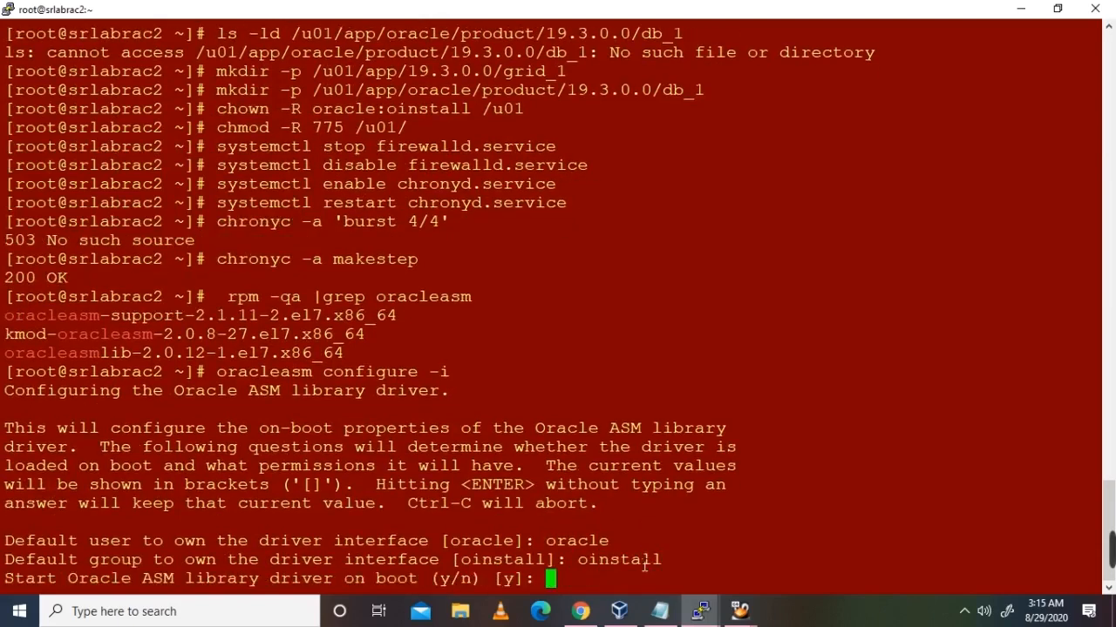
type("y")
key("Return")
type("y")
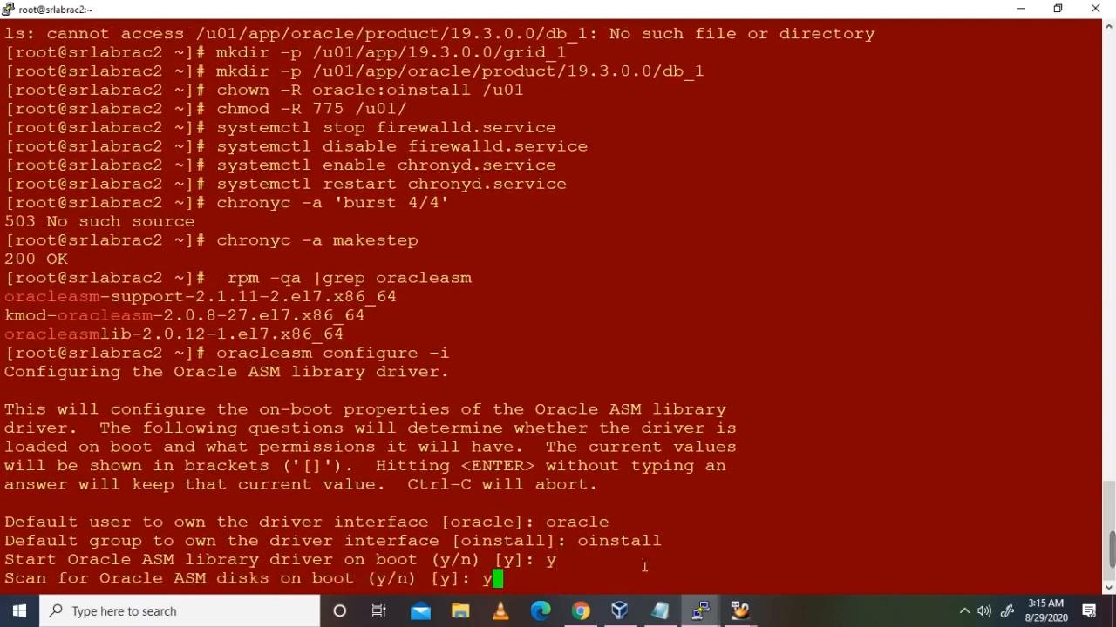
key("Return")
Step: Check oracleasm status and listdisks on srlabrac2, which shows DATA and OCRVOTE
type("oracle")
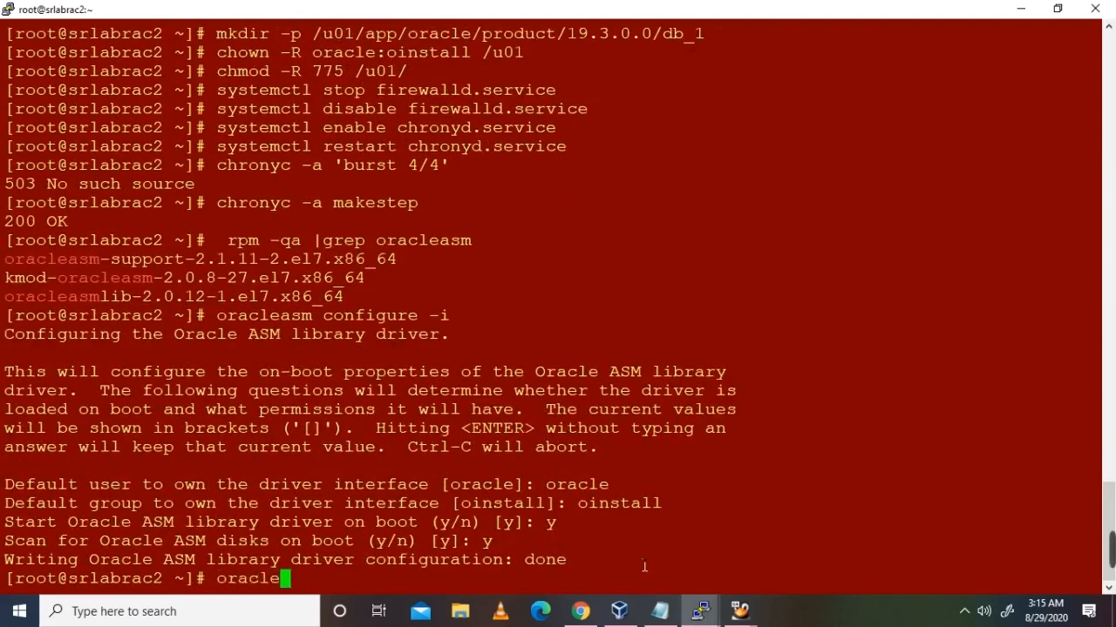
type("asm status")
key("Return")
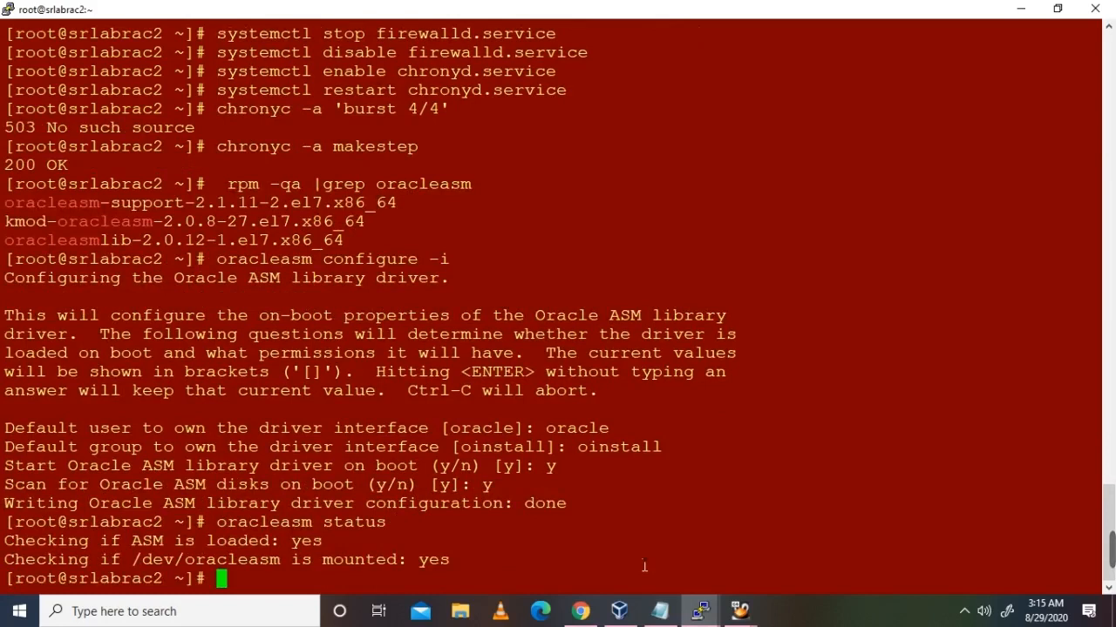
type("oracleasml")
key("BackSpace")
type("listdisk")
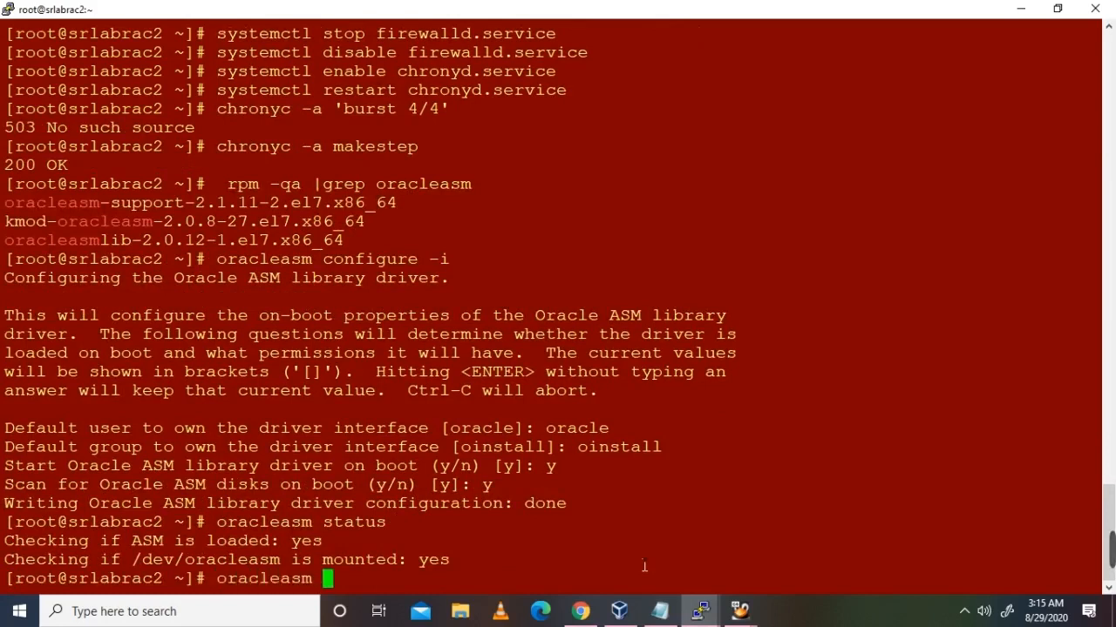
type("s")
key("Return")
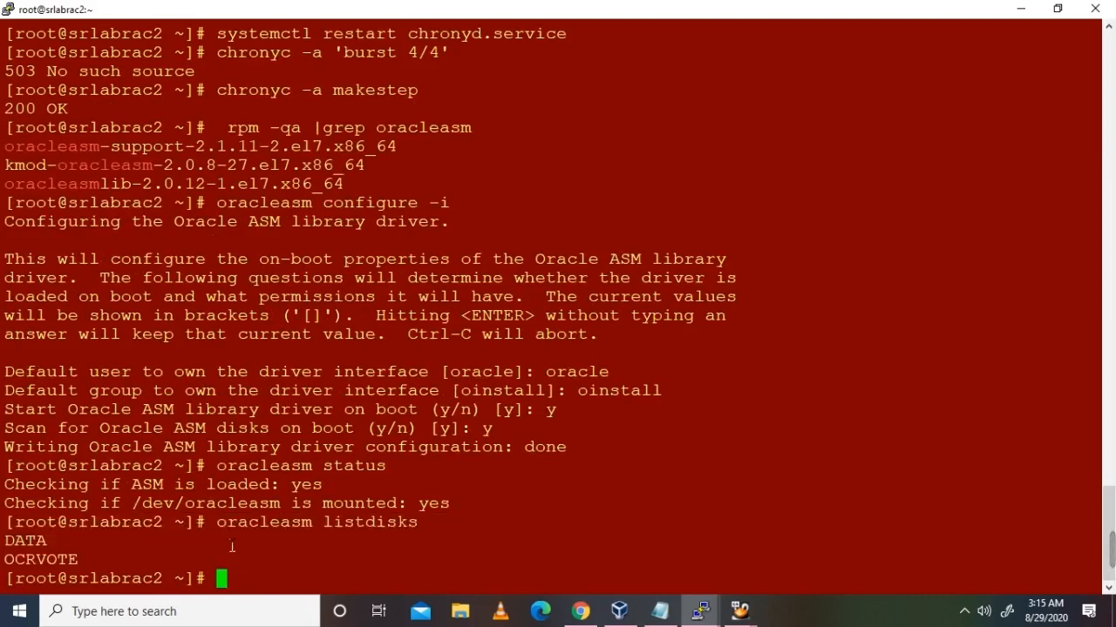
left_click(700, 610)
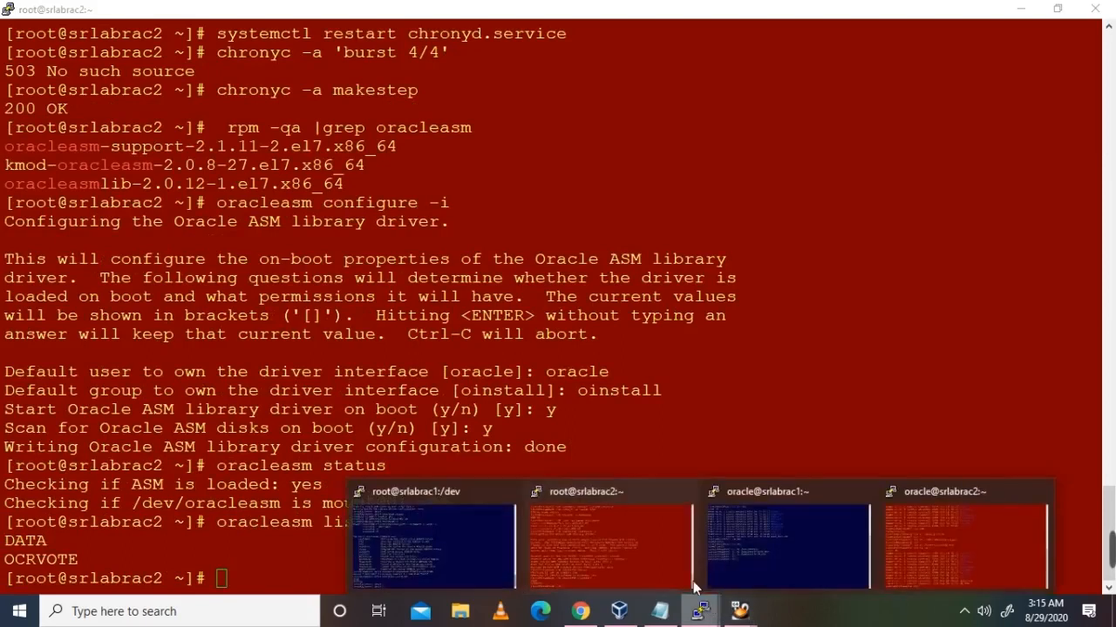
Step: On srlabrac1, list /dev/oracleasm/disks, showing DATA and OCRVOTE owned by oracle:oinstall
left_click(480, 532)
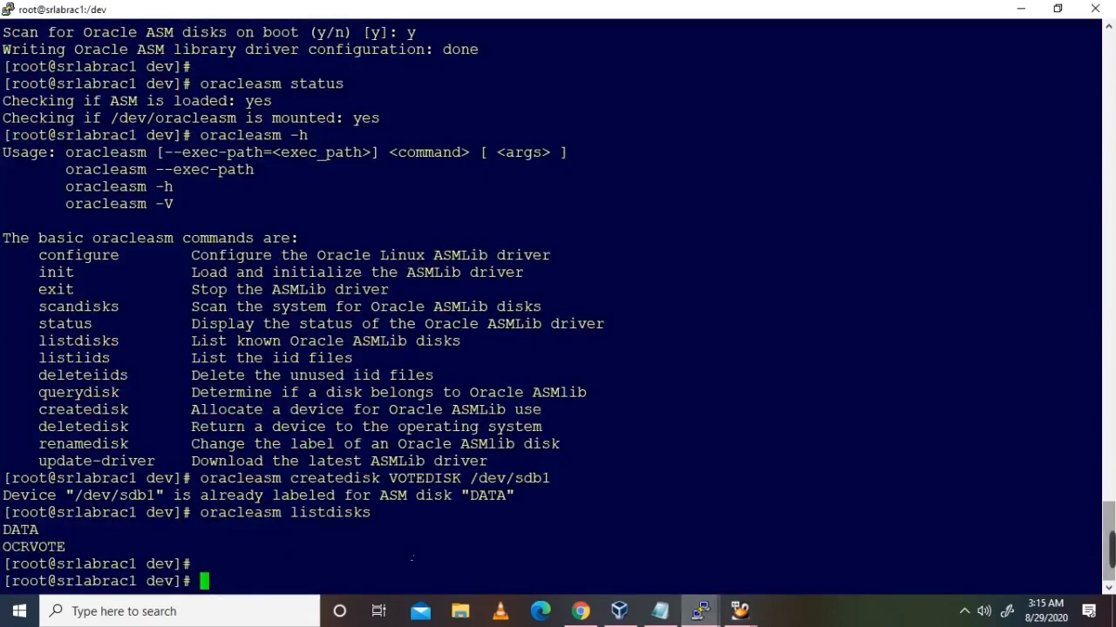
type("cd /dev/o")
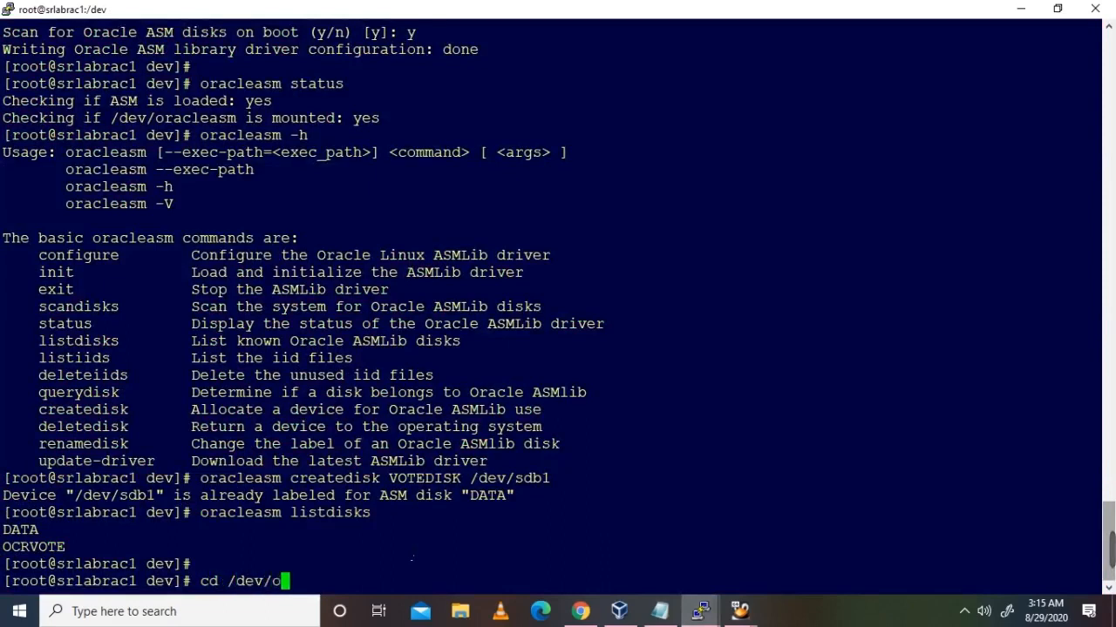
type("racleasm")
key("Return")
type("l")
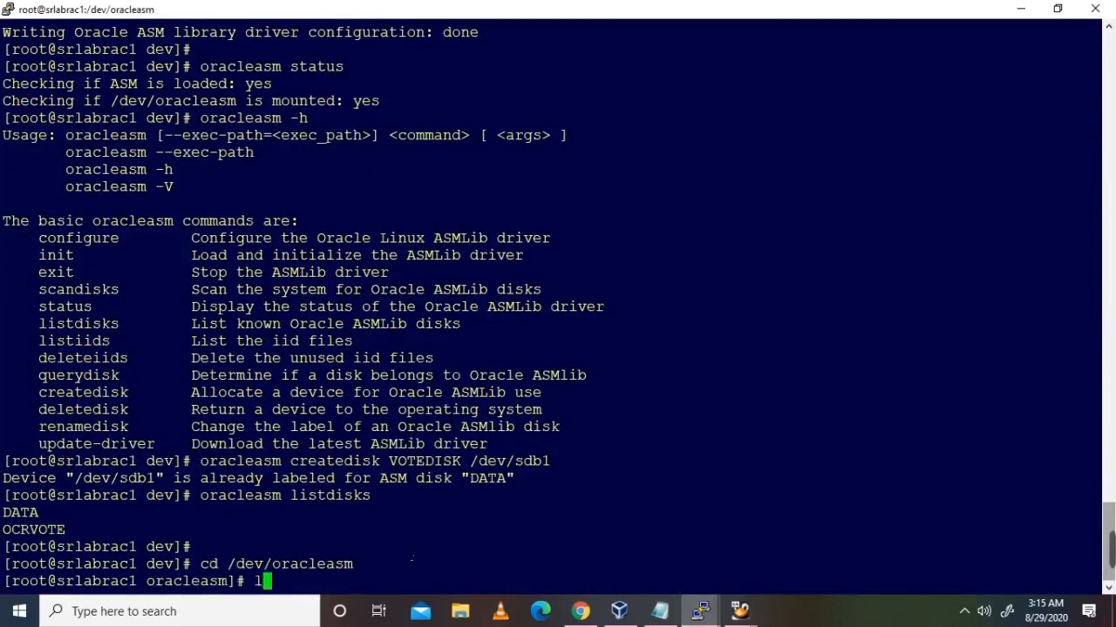
type("s -lrt")
key("Return")
type("cd d")
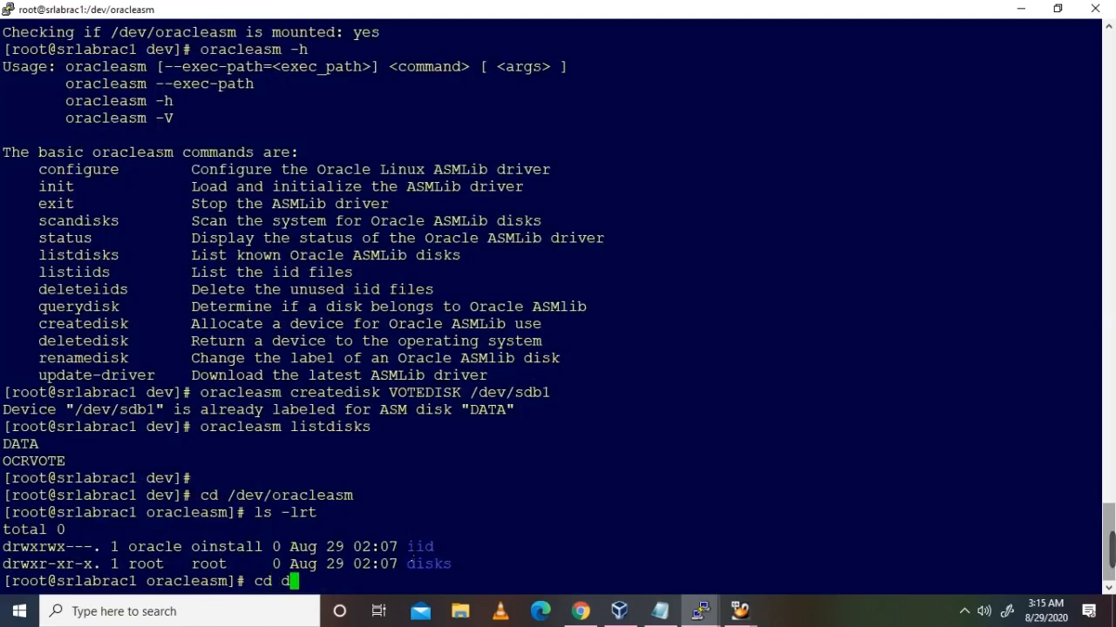
type("isks")
key("Return")
type("ls -")
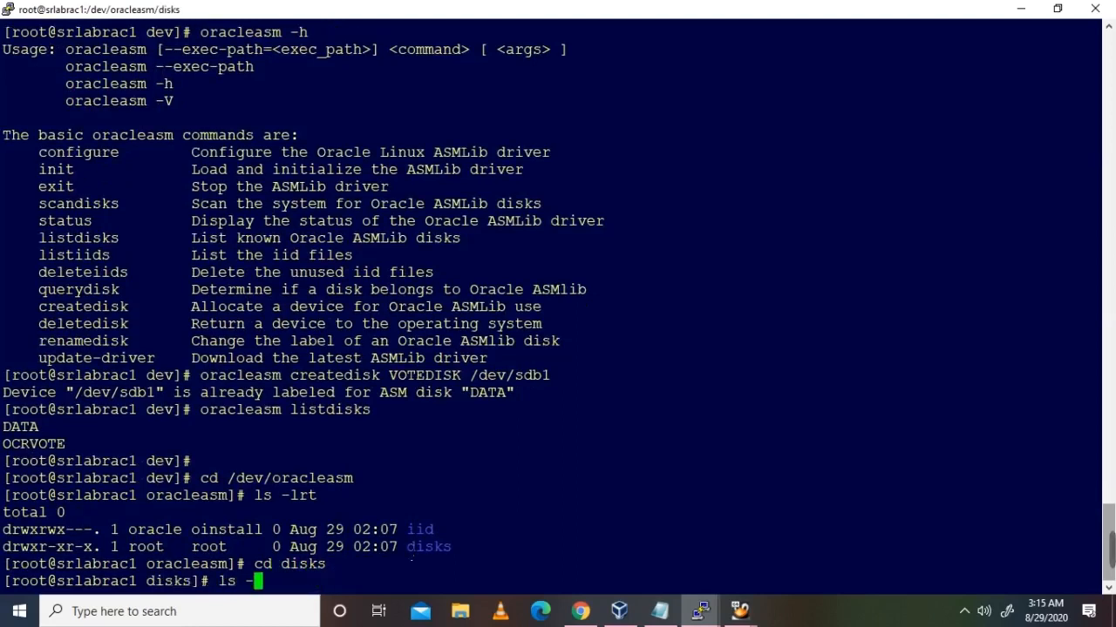
type("lrt")
key("Return")
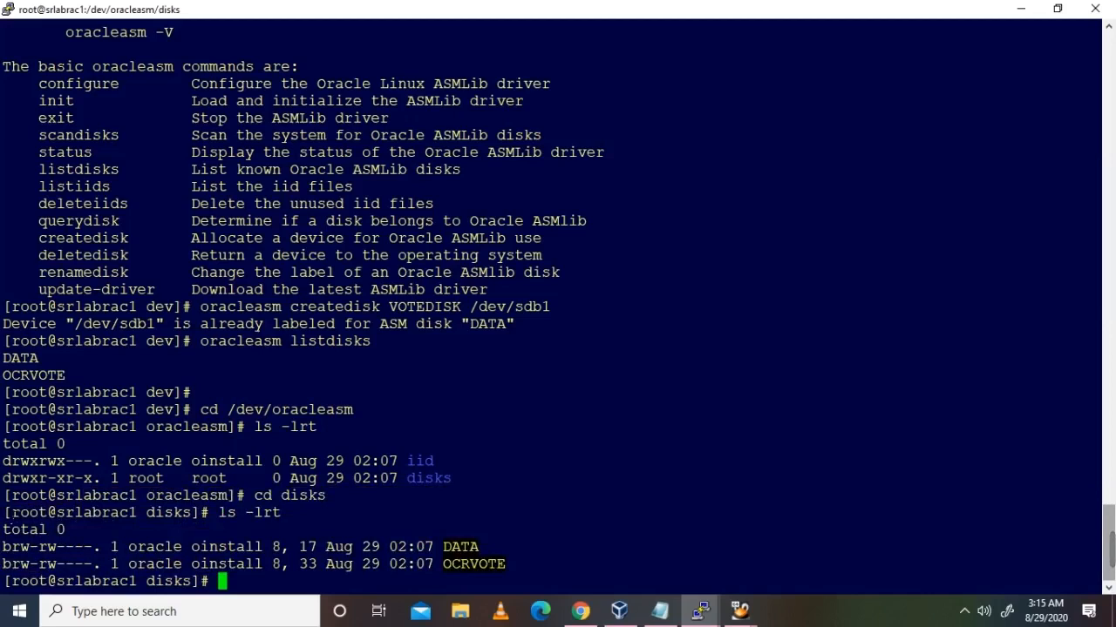
type("a")
key("BackSpace")
Step: On srlabrac2, list /dev/oracleasm/disks, showing OCRVOTE and DATA owned by oracle:oinstall
mouse_move(700, 610)
left_click(655, 556)
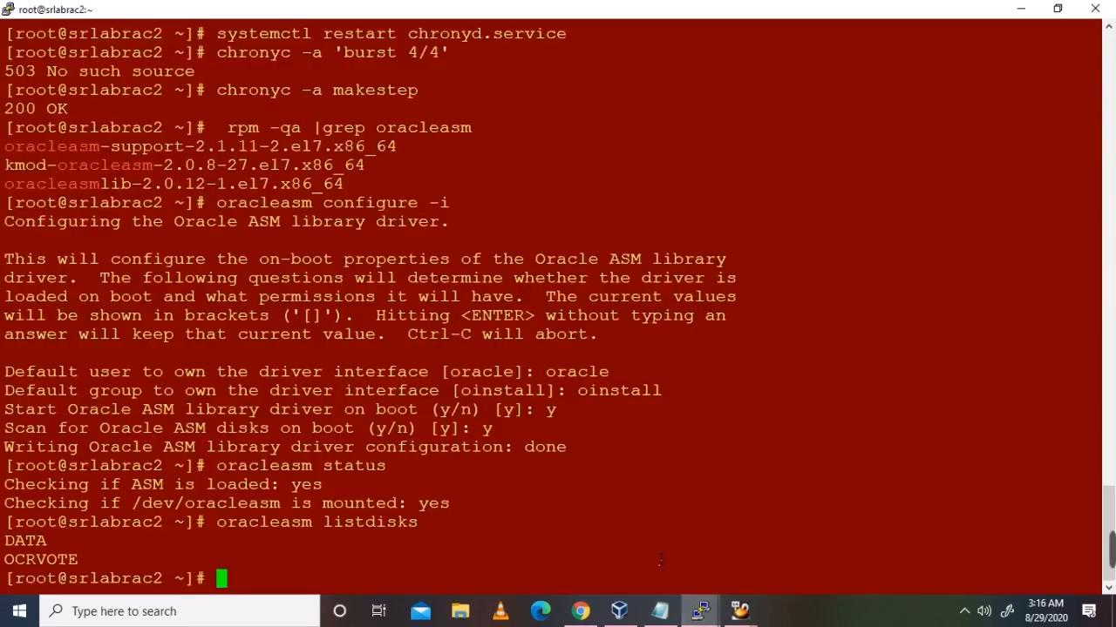
type("cd /dev/o")
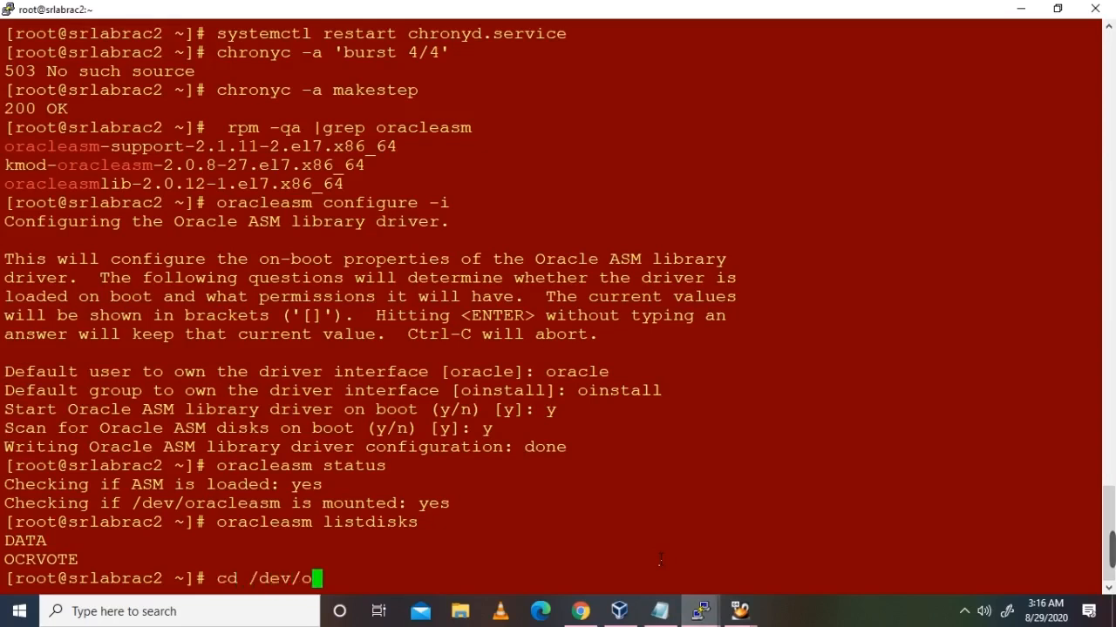
type("racleasm/disks")
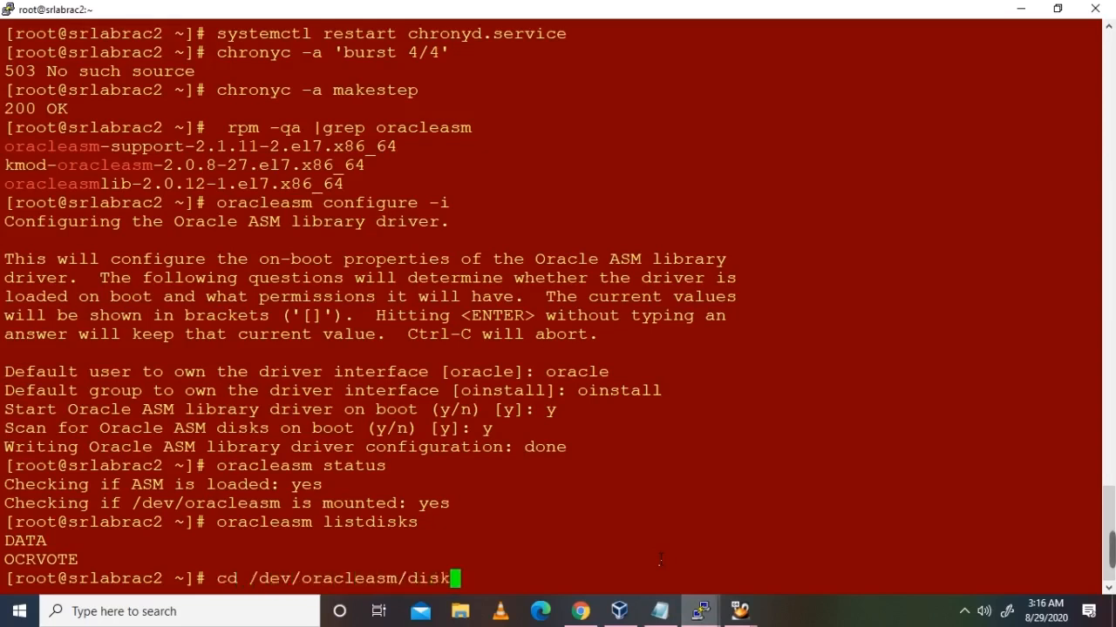
key("Return")
type("ls -lrt")
key("Return")
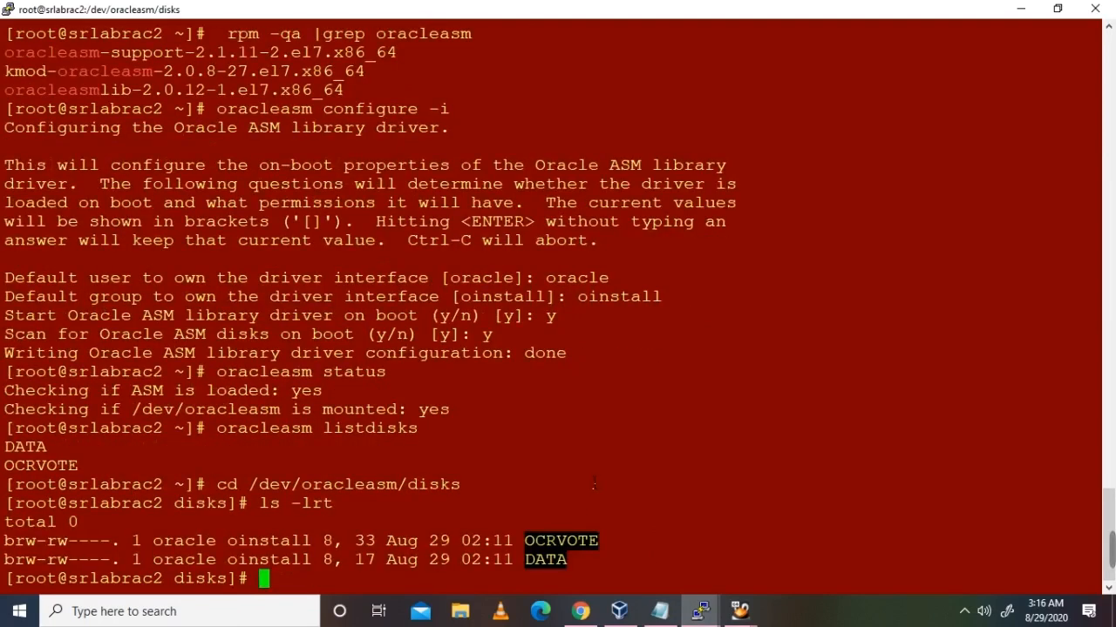
left_click(659, 611)
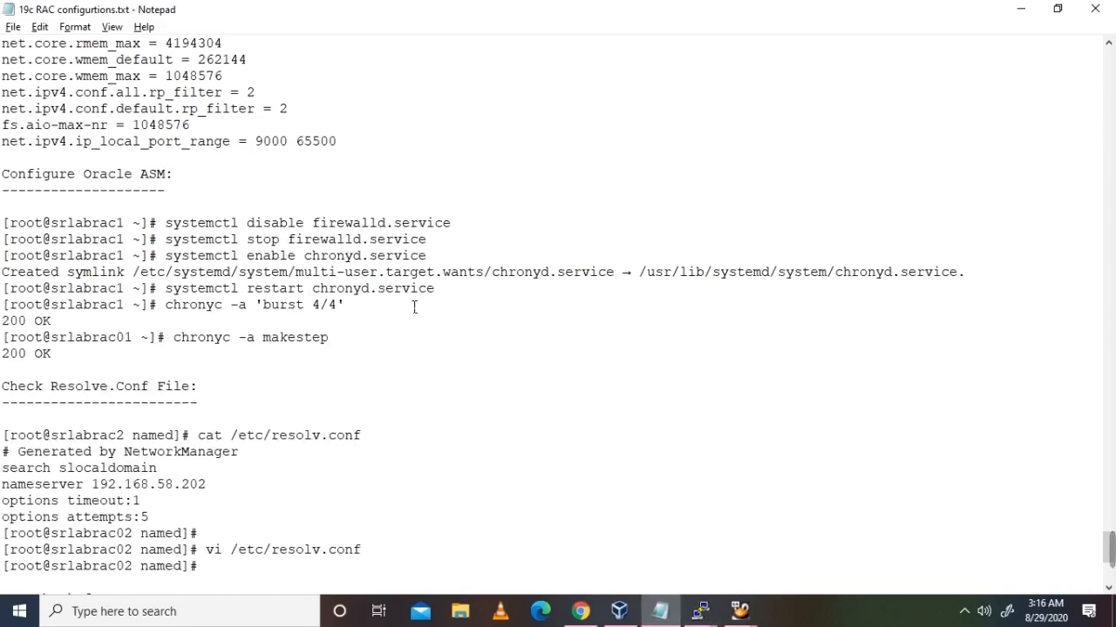
Step: Find the Check Resolve.Conf section in the RAC notes and copy the /etc/resolv.conf path
scroll(415, 307, "up", 1)
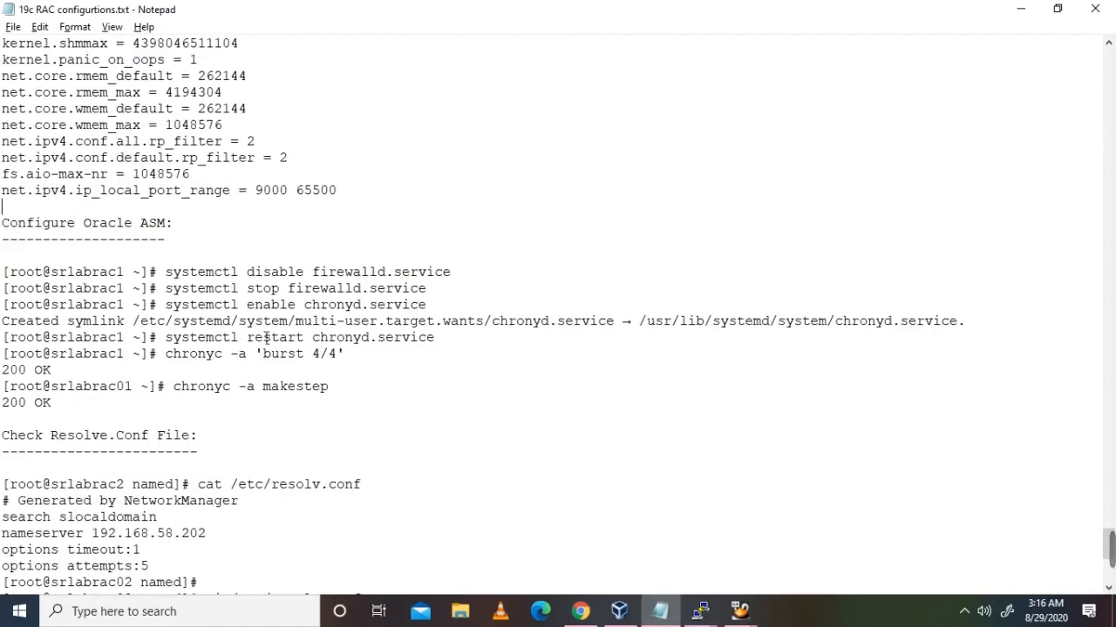
left_click_drag(10, 274, 469, 342)
left_click(470, 355)
scroll(300, 333, "down", 2)
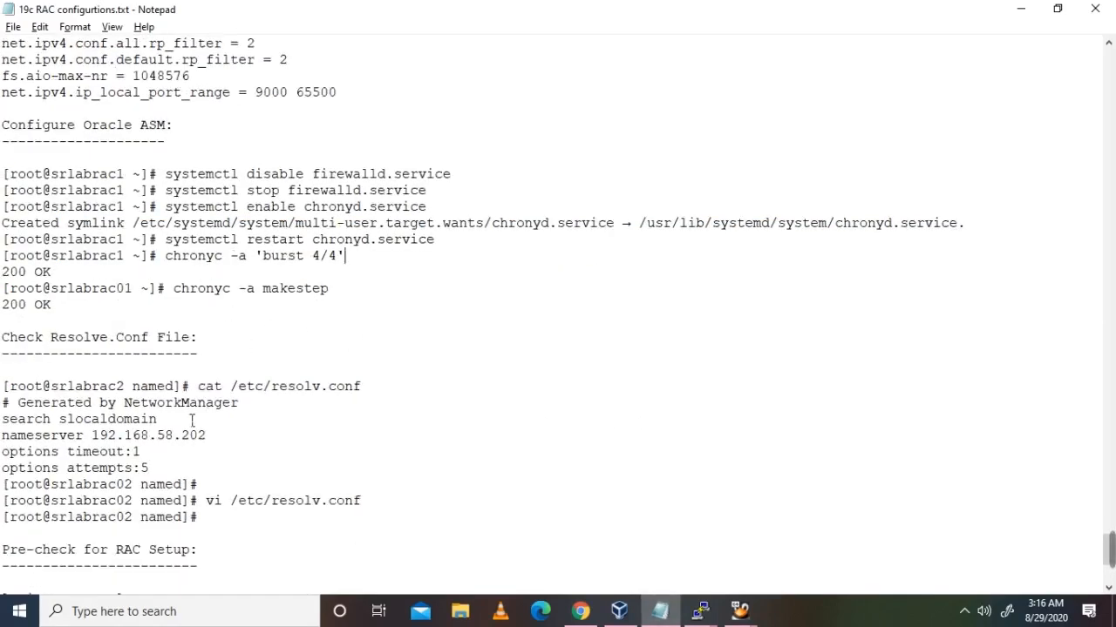
scroll(211, 423, "down", 1)
left_click_drag(149, 419, 11, 371)
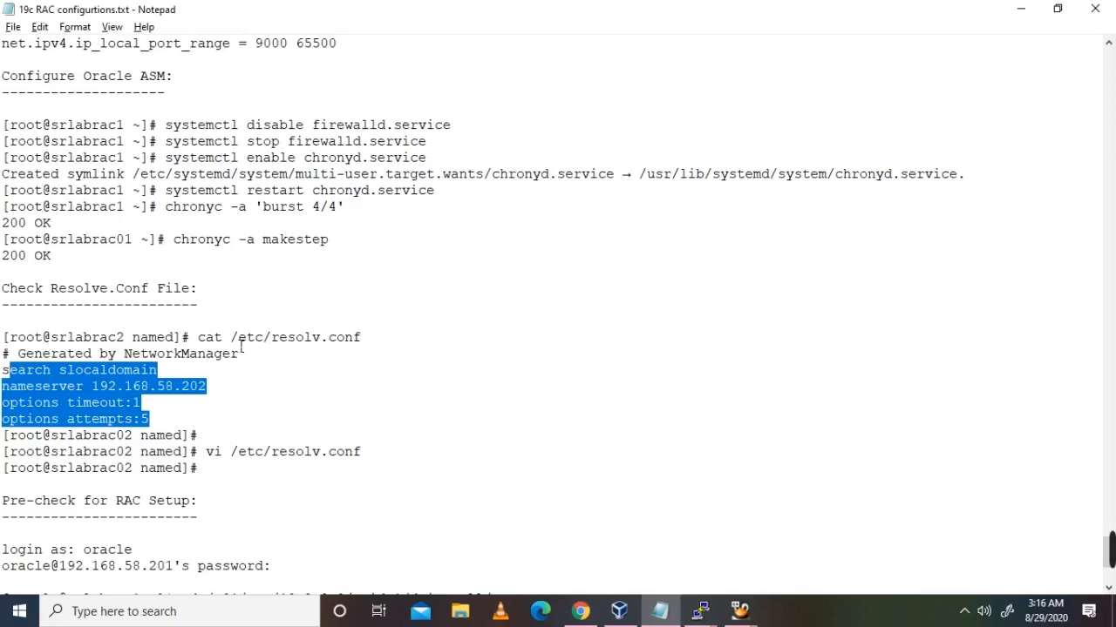
left_click_drag(231, 338, 375, 347)
key("ctrl+c")
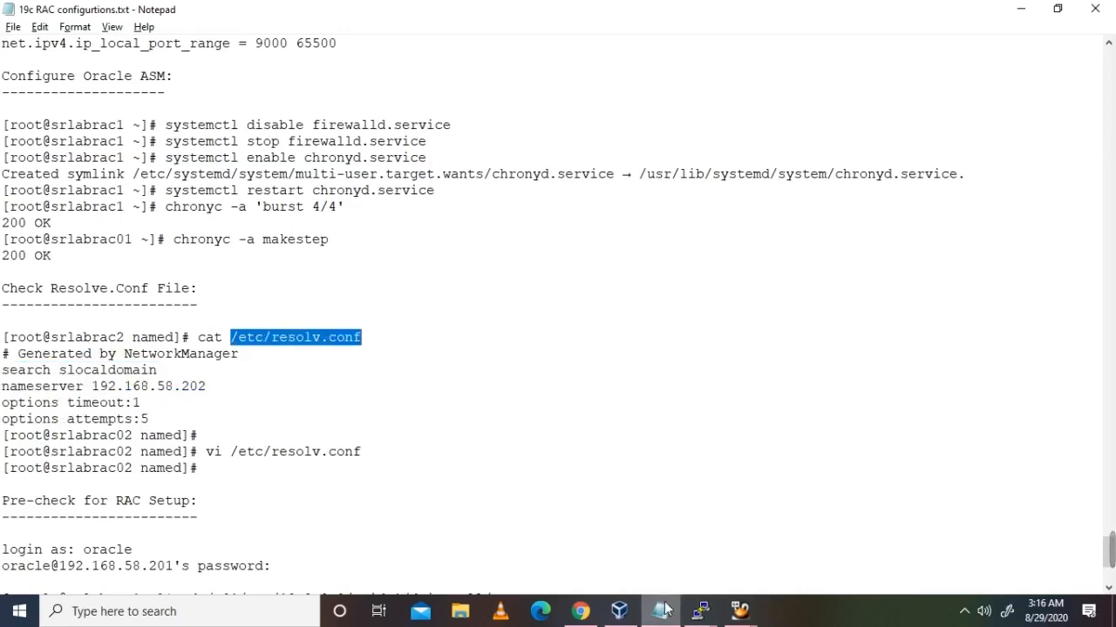
left_click(700, 611)
left_click(480, 539)
Step: Open /etc/resolv.conf in vi and delete its search and nameserver lines, keeping the comment
type("vi")
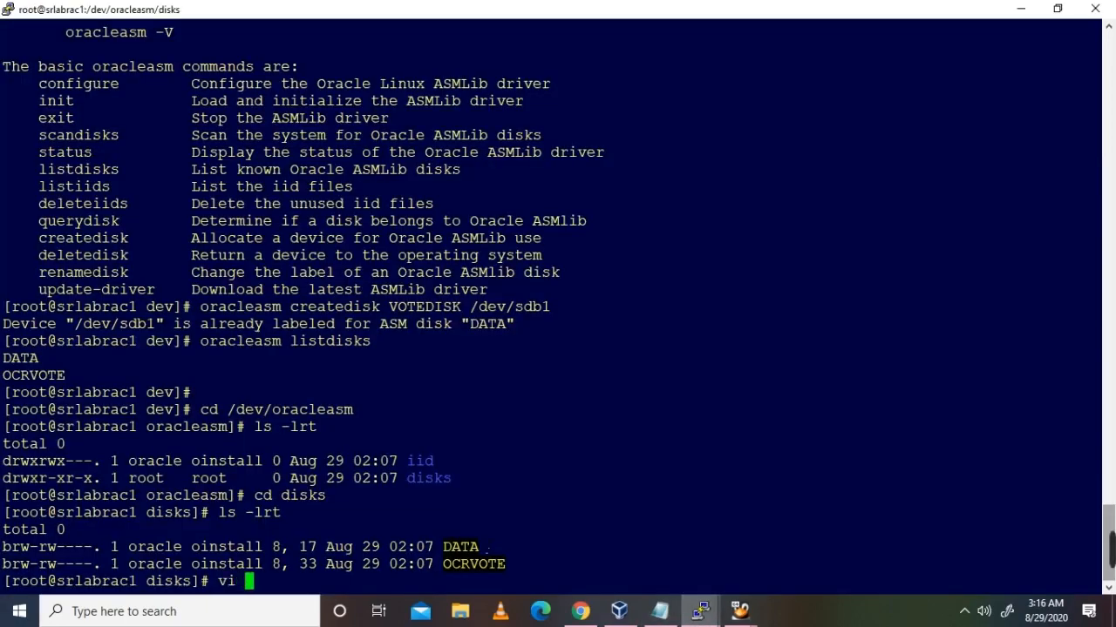
key("shift+Insert")
key("Return")
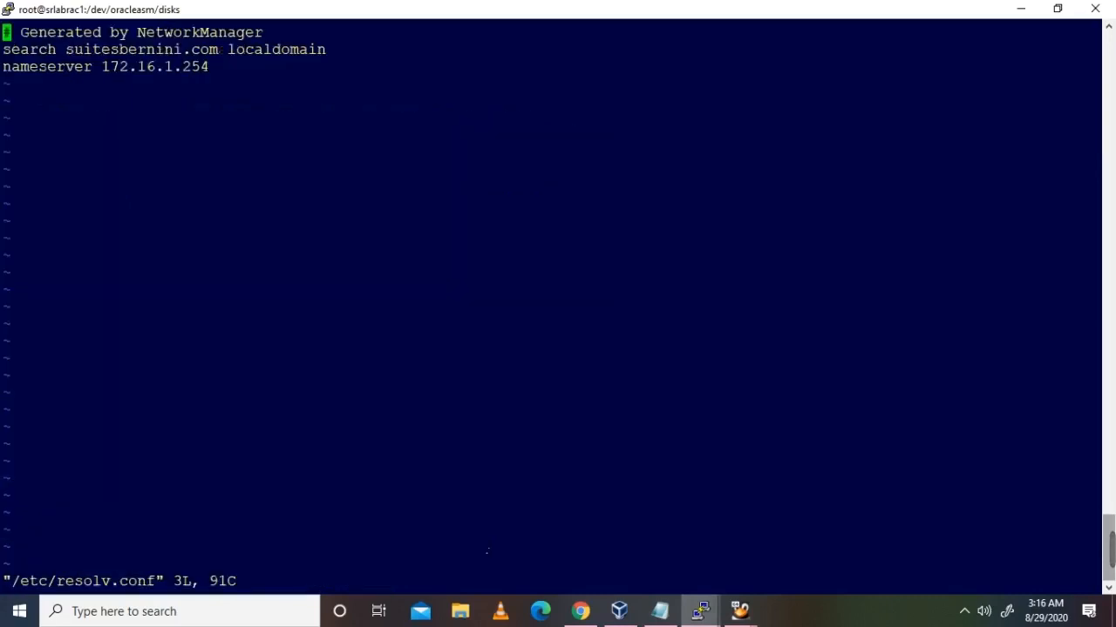
key("Down")
key("d")
key("d")
key("d")
key("d")
key("Right")
key("Right")
key("Right")
key("Right")
key("Right")
key("Right")
key("Right")
key("Right")
key("Right")
key("Right")
key("Right")
key("Right")
key("Right")
key("Right")
key("Right")
key("Right")
key("Right")
key("Right")
key("Right")
key("Right")
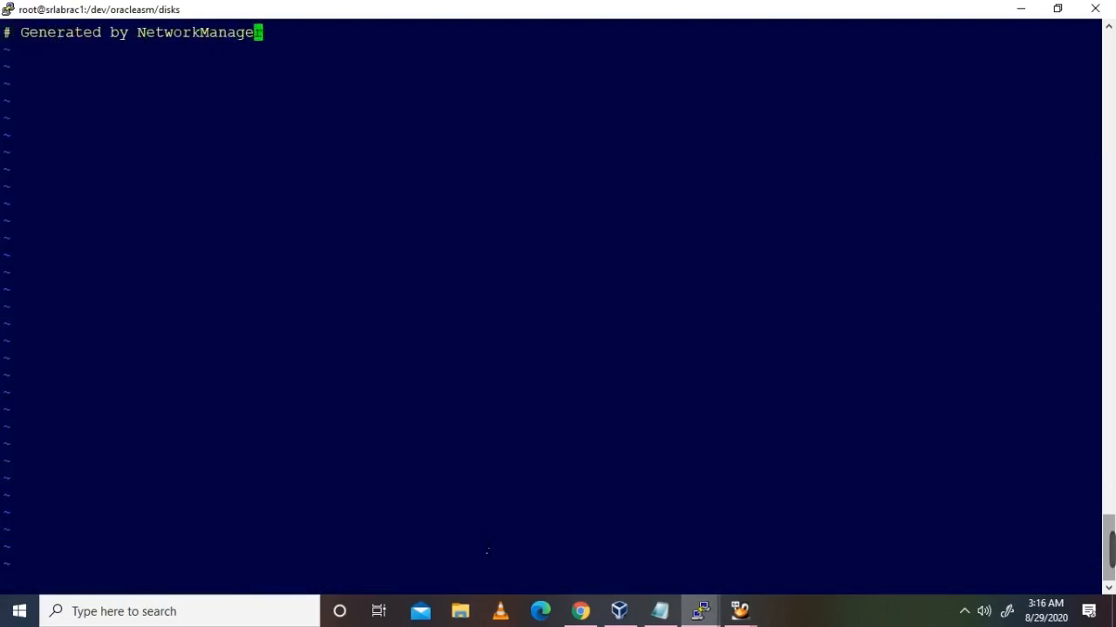
key("a")
key("Return")
key("alt+Tab")
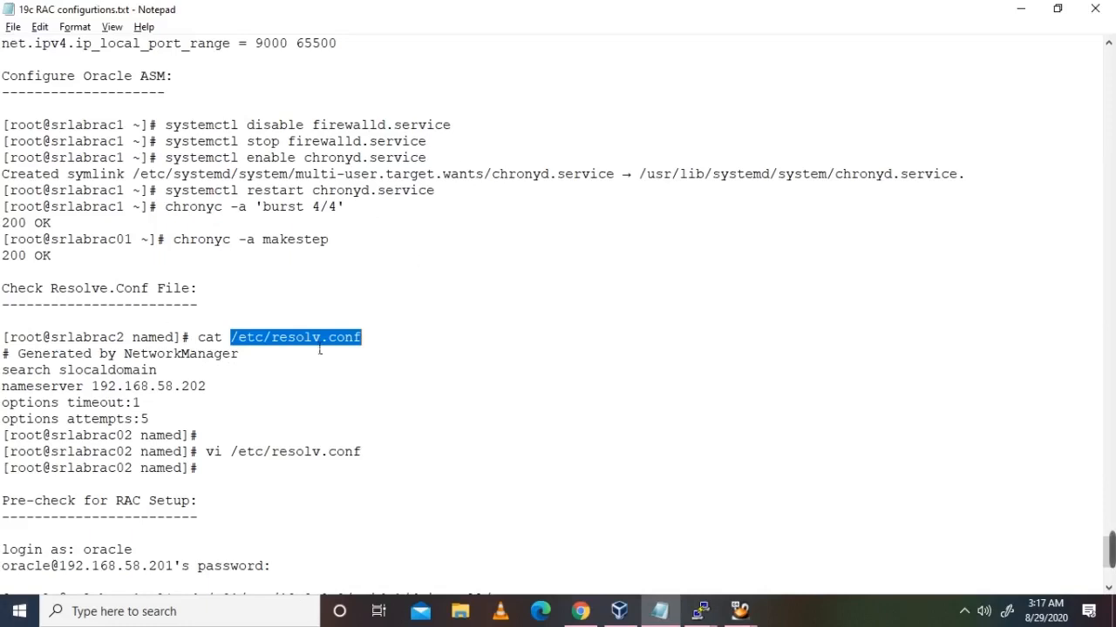
Step: Correct the notes to search localdomain and nameserver 192.168.58.201, then copy the four settings lines
left_click(267, 339)
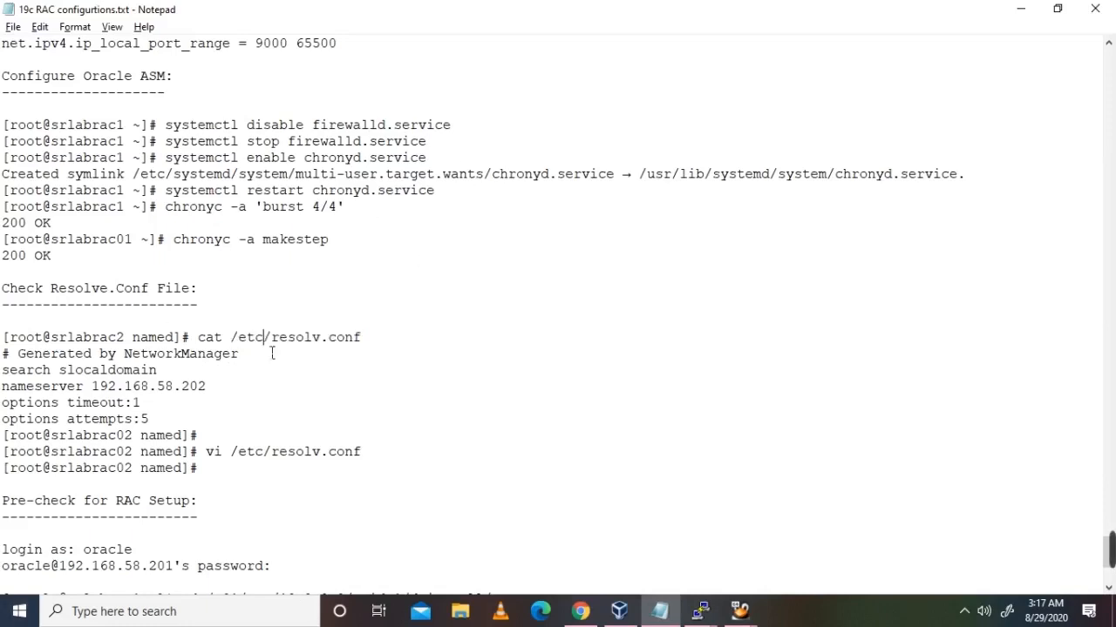
left_click(70, 373)
key("BackSpace")
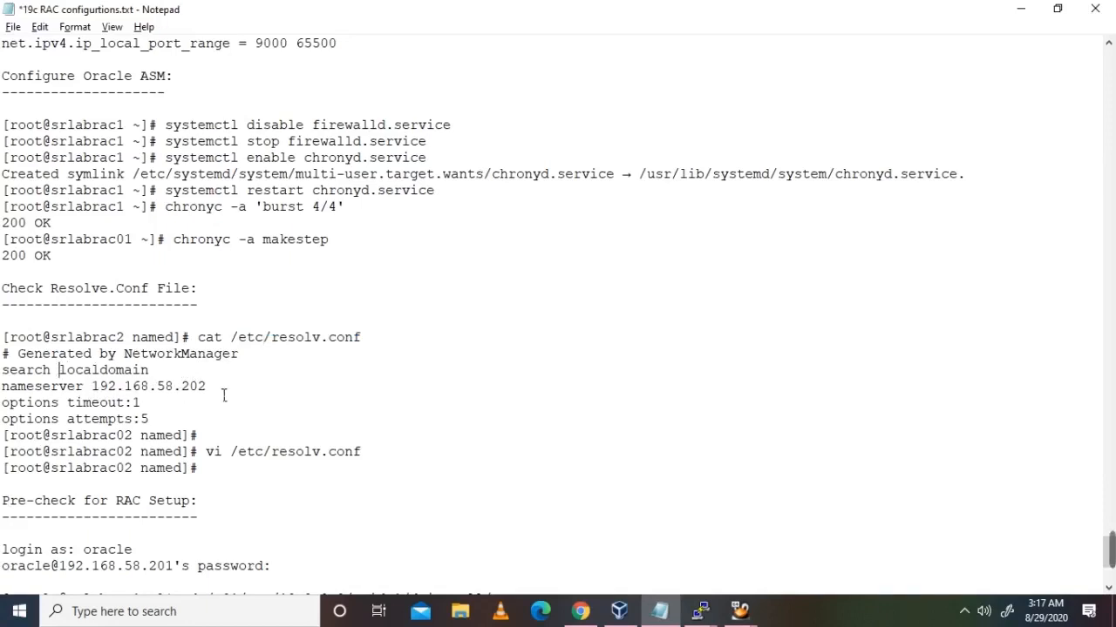
left_click_drag(148, 422, 35, 386)
left_click(166, 386)
left_click(216, 386)
key("BackSpace")
type("1")
left_click_drag(150, 422, 2, 369)
key("ctrl+c")
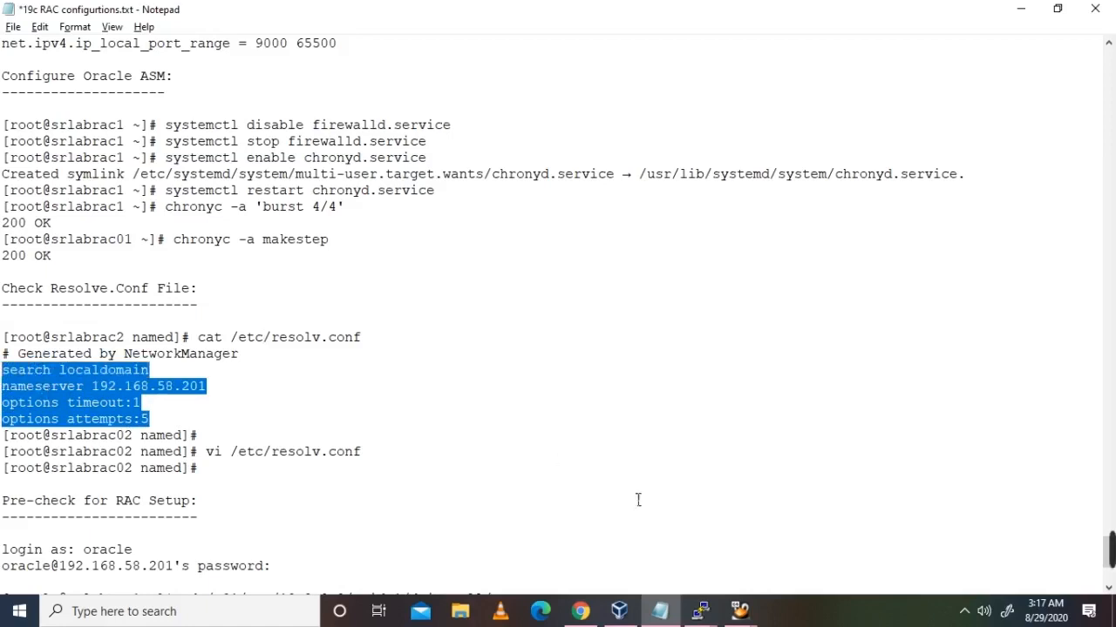
mouse_move(700, 611)
left_click(462, 546)
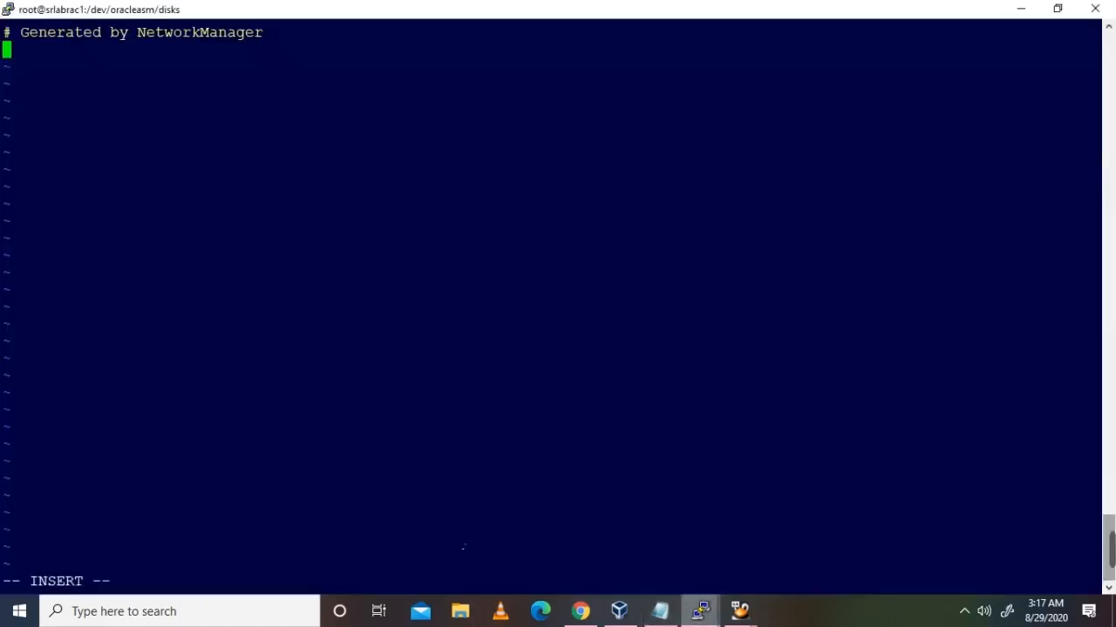
Step: Paste the four resolv.conf lines on srlabrac1 and save the file
right_click(418, 359)
key("Escape")
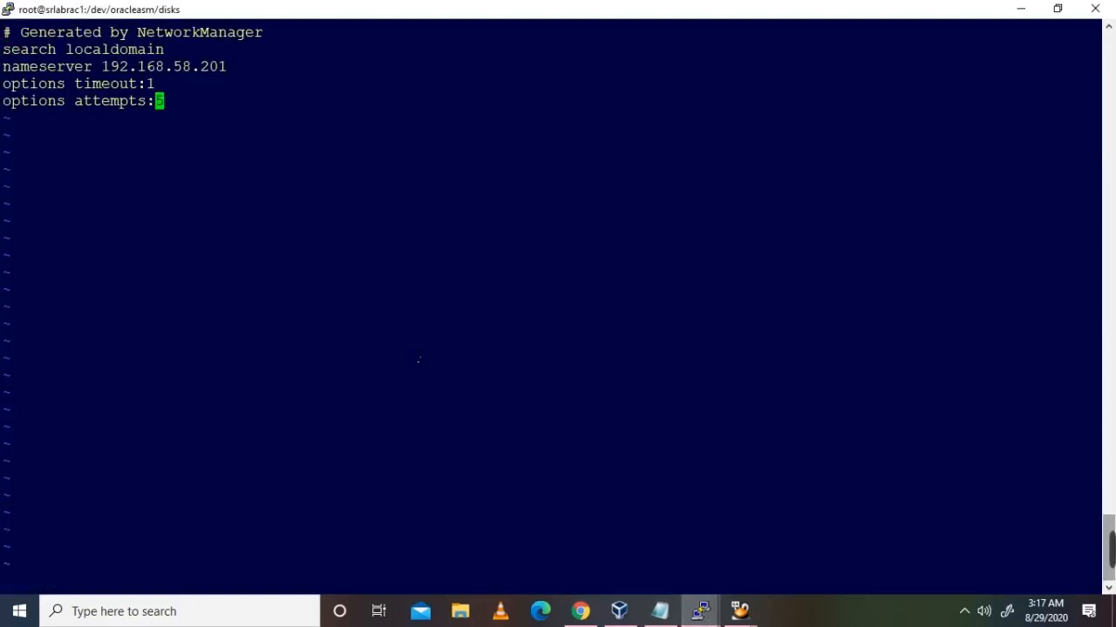
type(":wq")
key("Return")
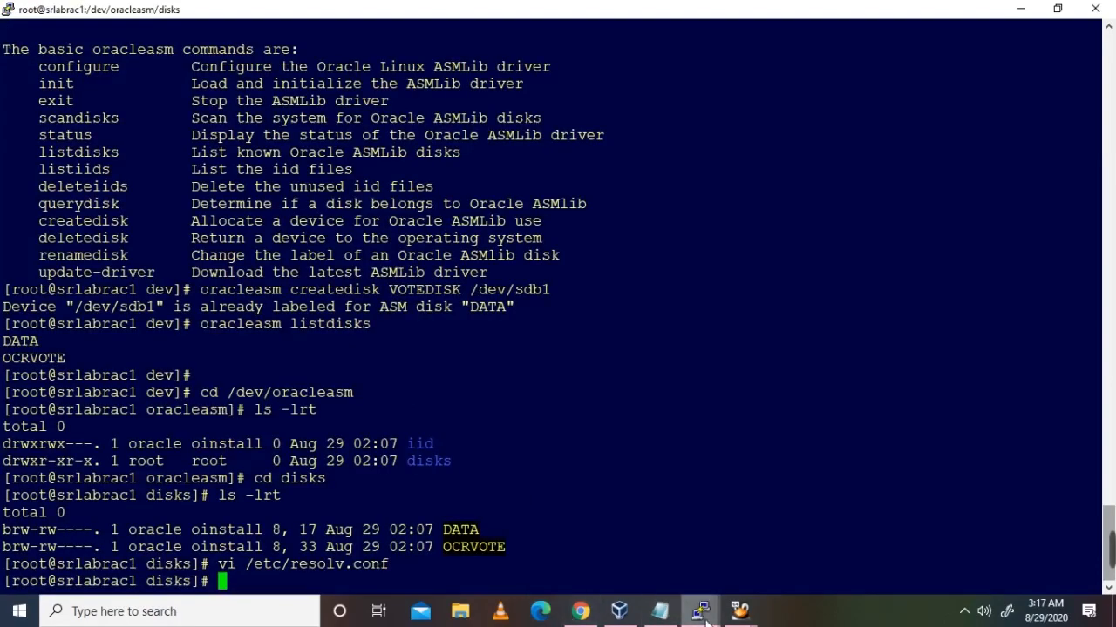
Step: Open /etc/resolv.conf in vi on srlabrac2
mouse_move(700, 611)
left_click(630, 583)
type("v /et")
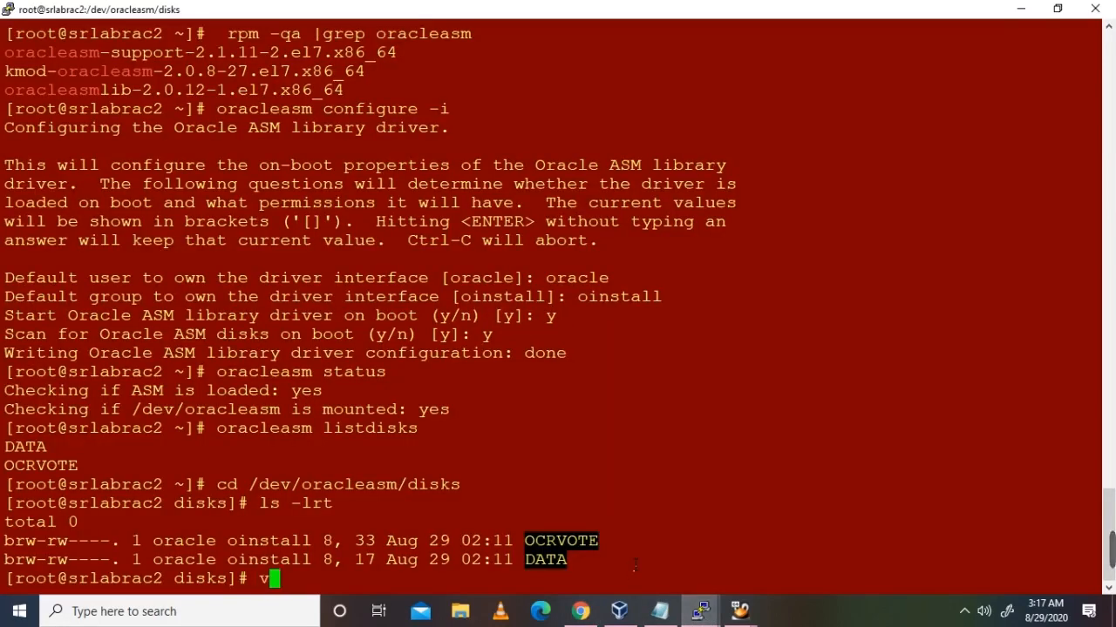
key("BackSpace")
key("BackSpace")
key("BackSpace")
key("BackSpace")
type("i")
type(" /te")
key("BackSpace")
key("BackSpace")
type("etc/")
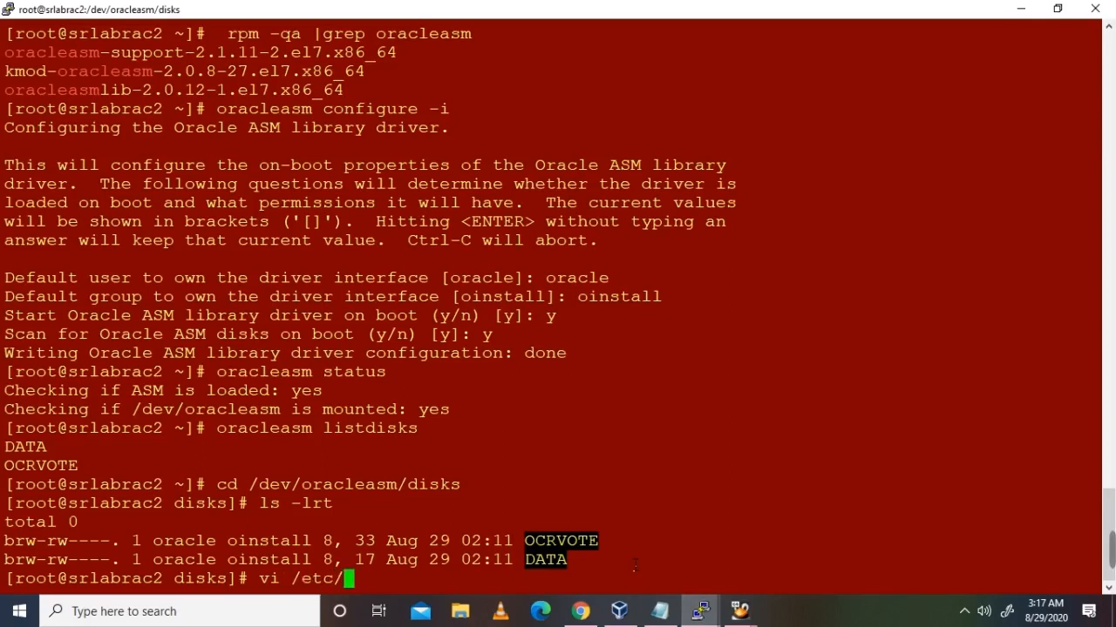
type("resol")
key("Tab")
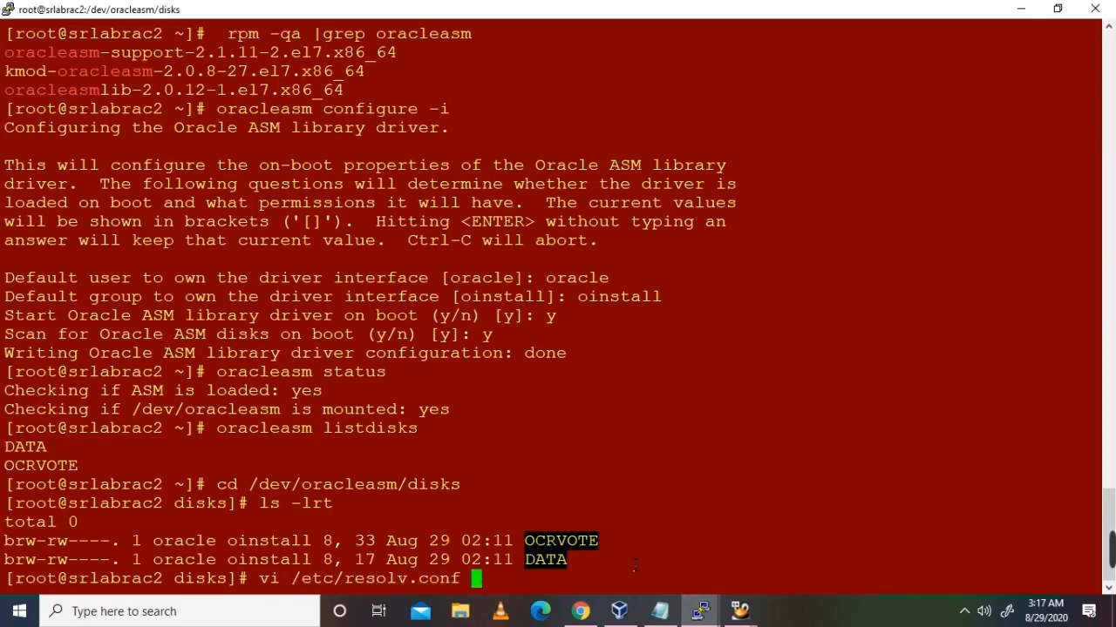
key("Return")
Step: Delete the old search and nameserver lines and paste the four new settings lines
key("Down")
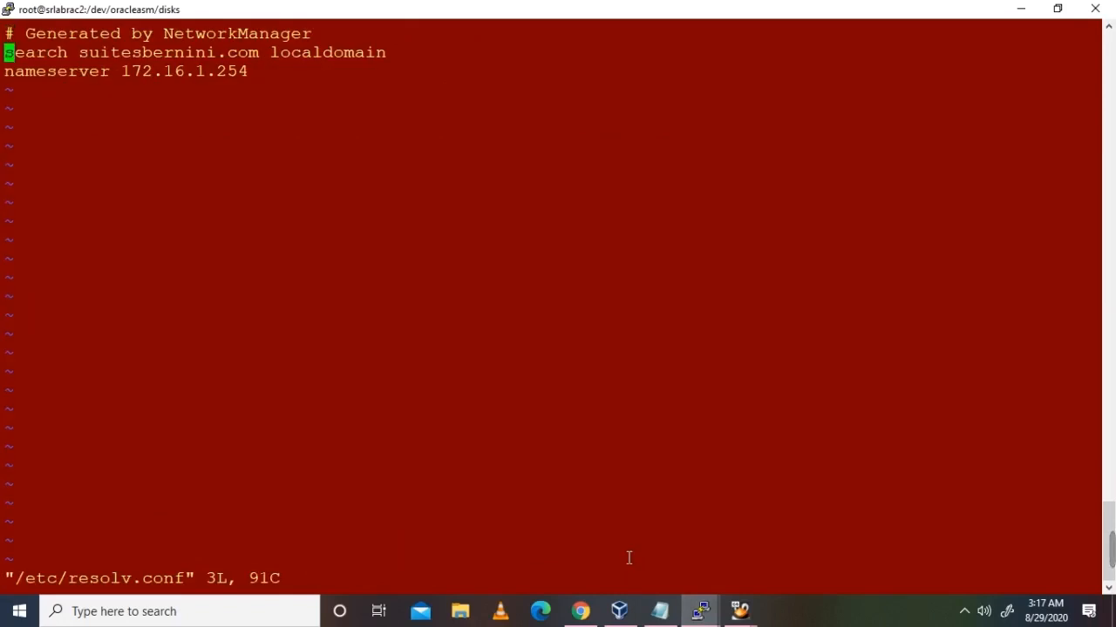
key("d")
key("d")
key("d")
key("d")
key("Right")
key("Right")
key("Right")
key("Right")
key("Right")
key("Right")
key("Right")
key("Right")
key("Right")
key("Right")
key("Right")
key("Right")
key("Right")
key("Right")
key("Right")
key("Right")
key("Right")
key("Right")
key("Right")
key("Right")
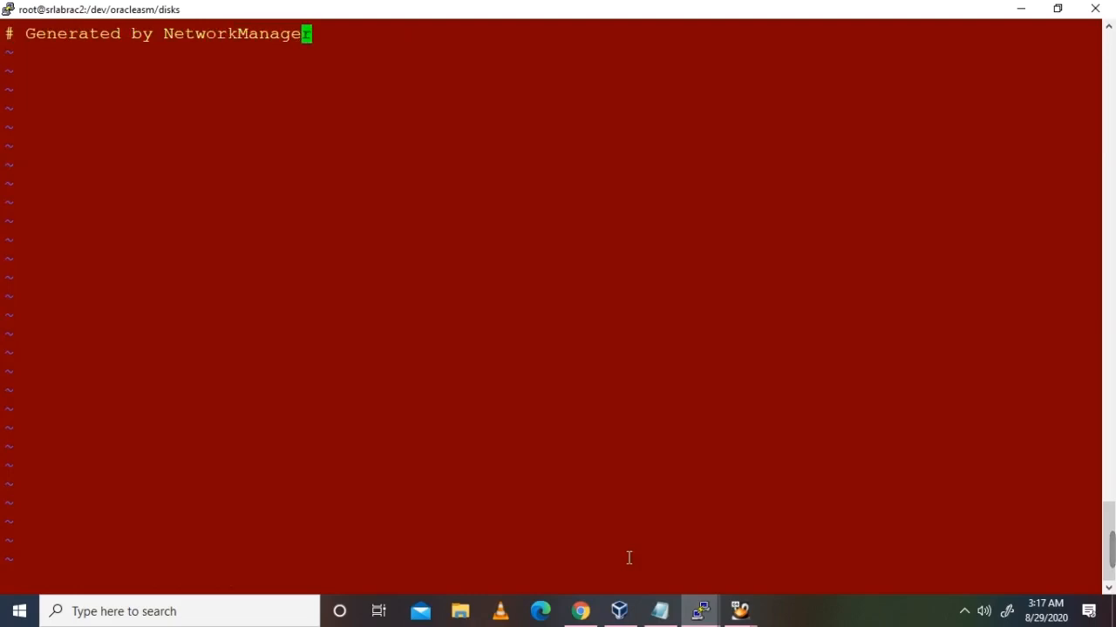
key("a")
key("Return")
right_click(629, 558)
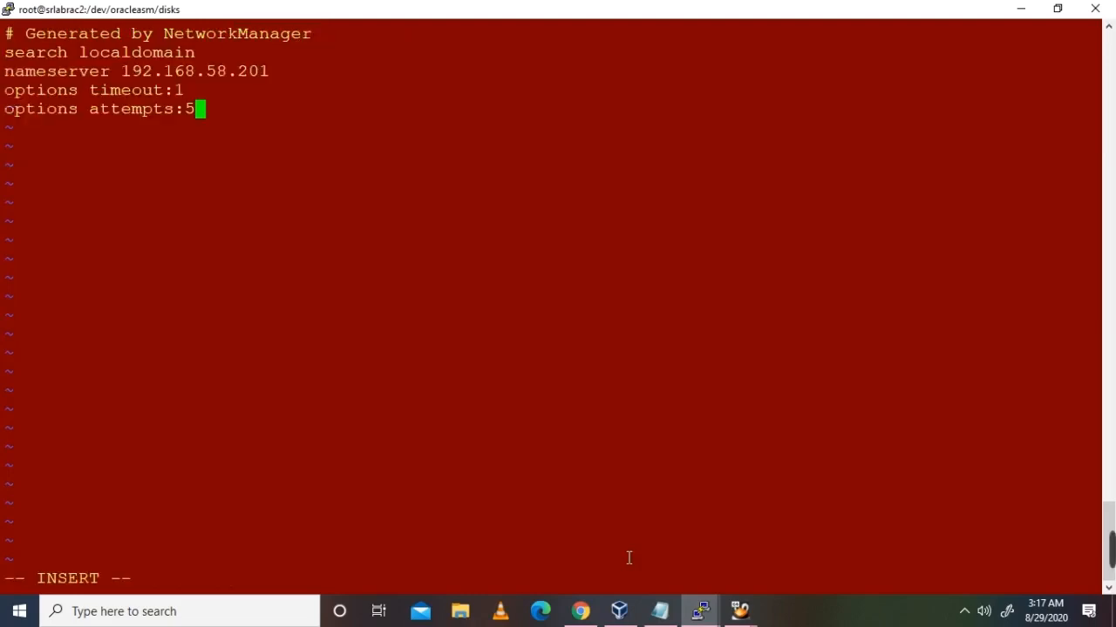
Step: Change the nameserver to 192.168.58.202, save resolv.conf, and return to the notes
key("Up")
key("Up")
key("Right")
key("Right")
key("Right")
key("Right")
key("Right")
key("Right")
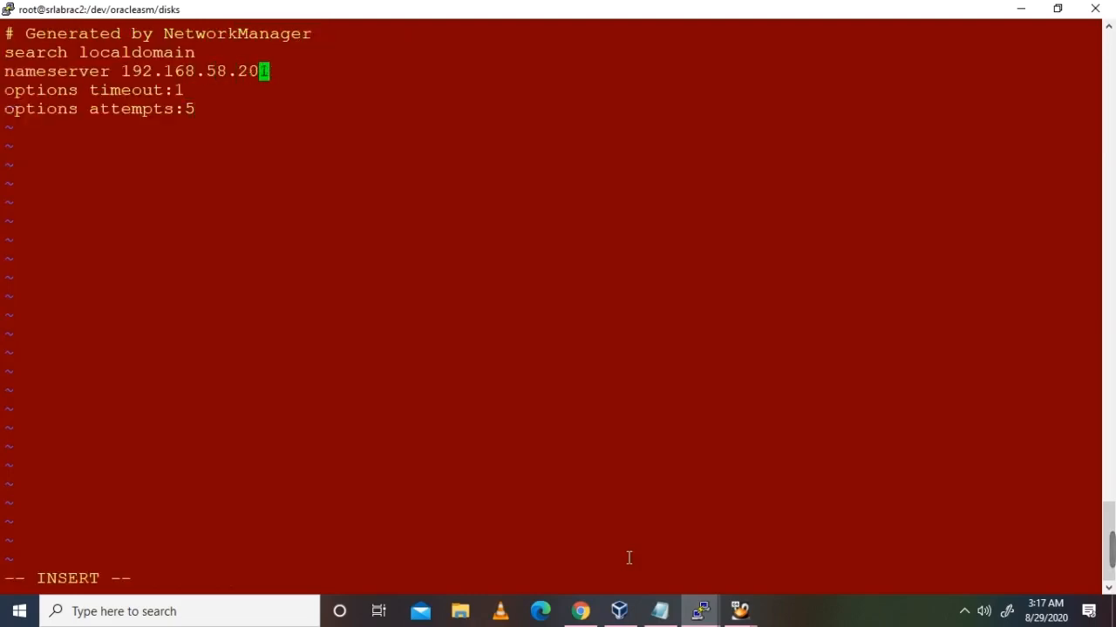
key("Escape")
key("x")
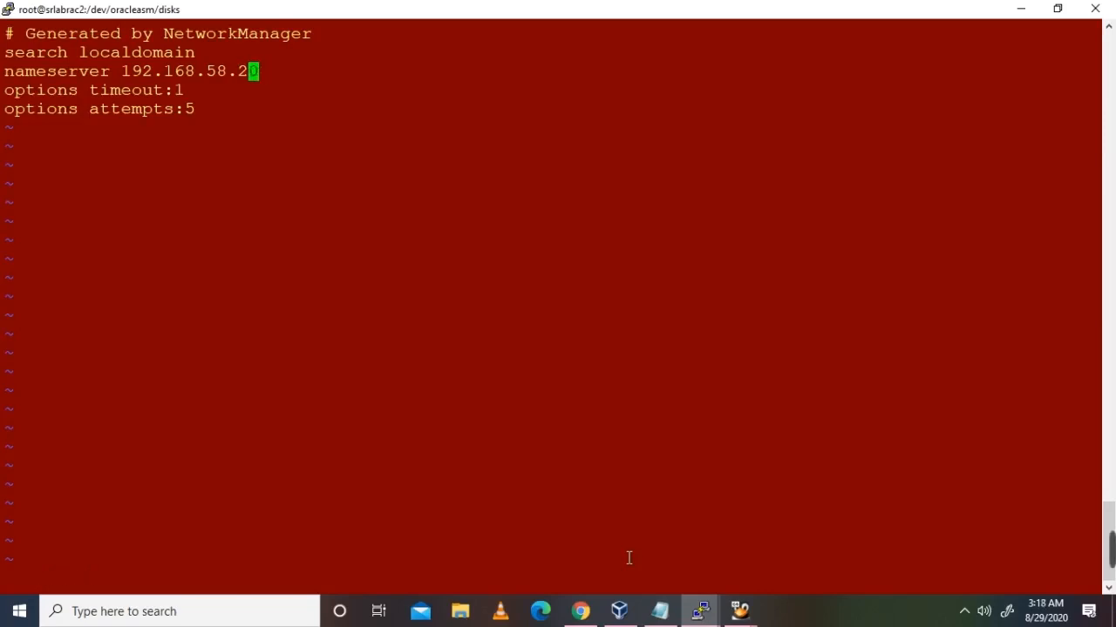
key("i")
key("Right")
type("2")
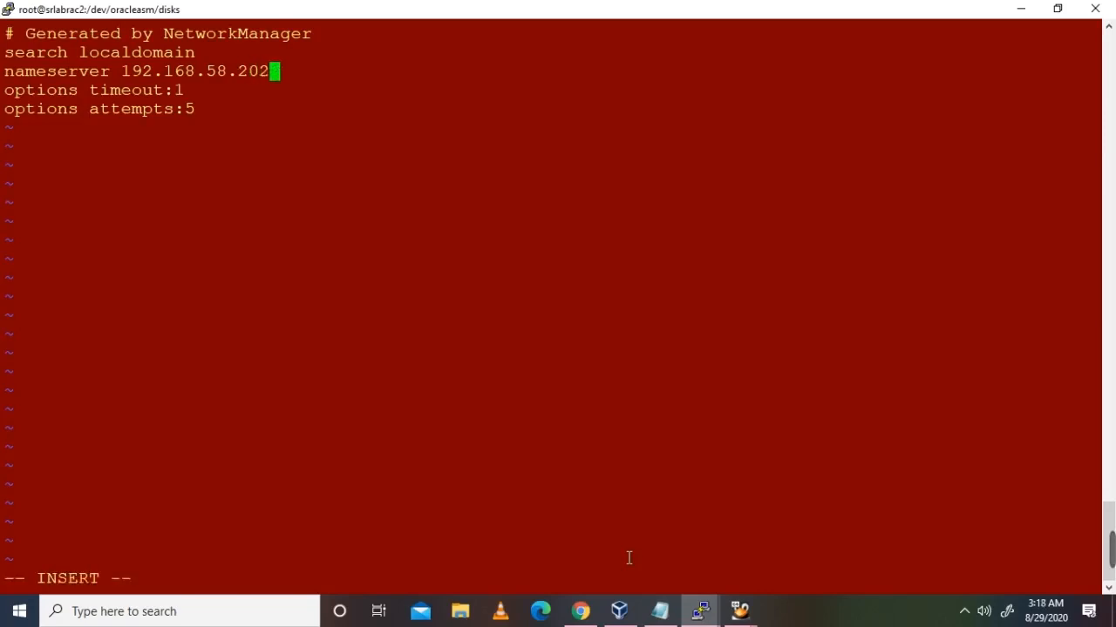
key("Escape")
type(":wq")
key("Return")
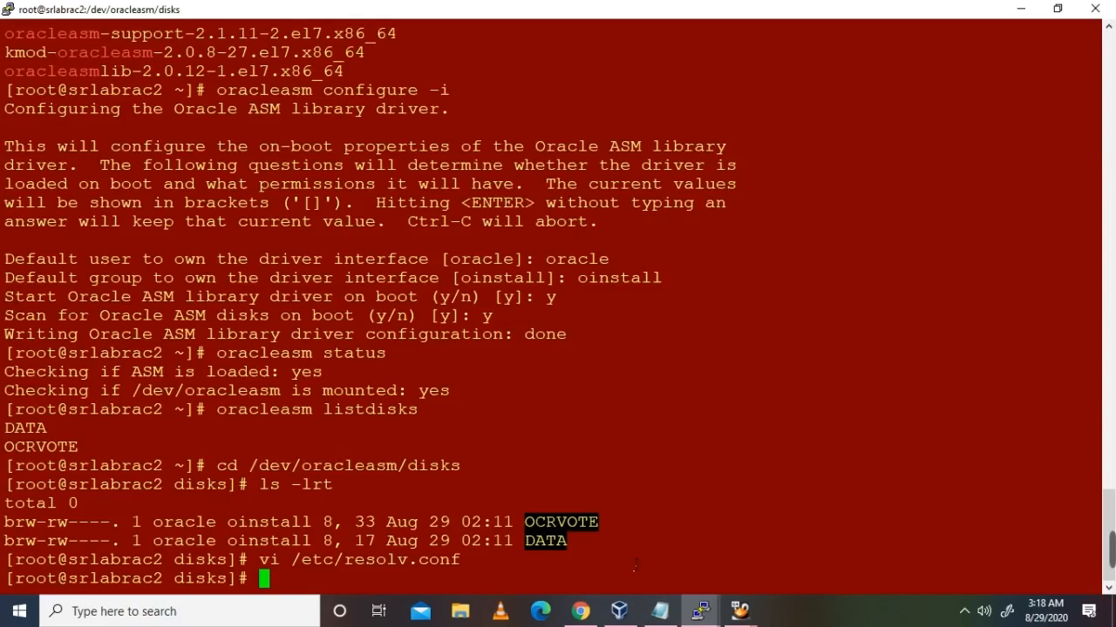
key("Return")
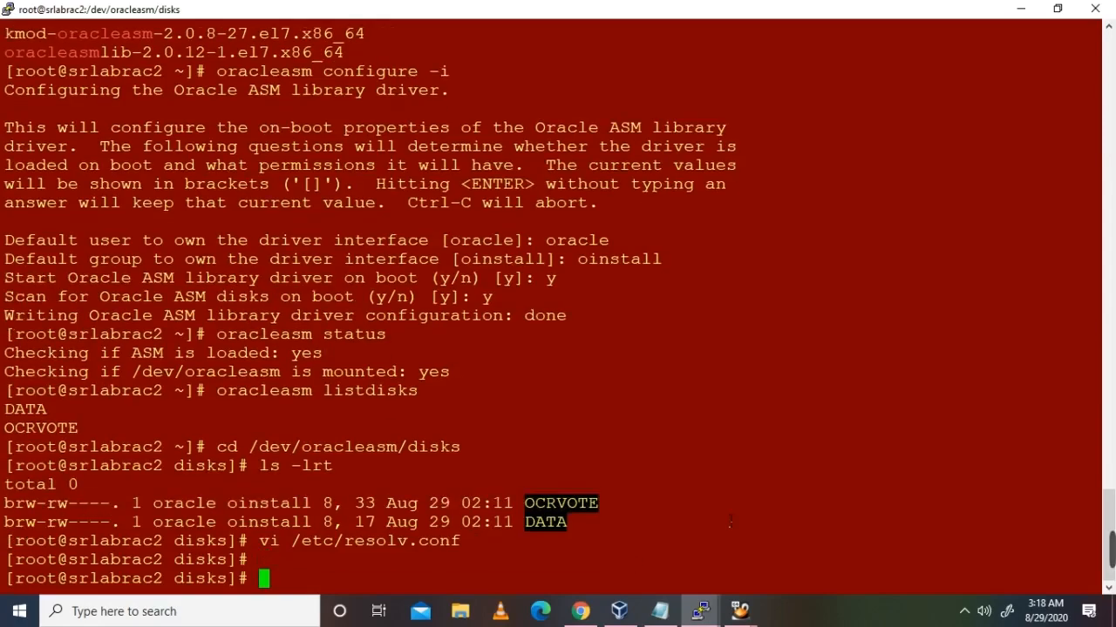
left_click(660, 611)
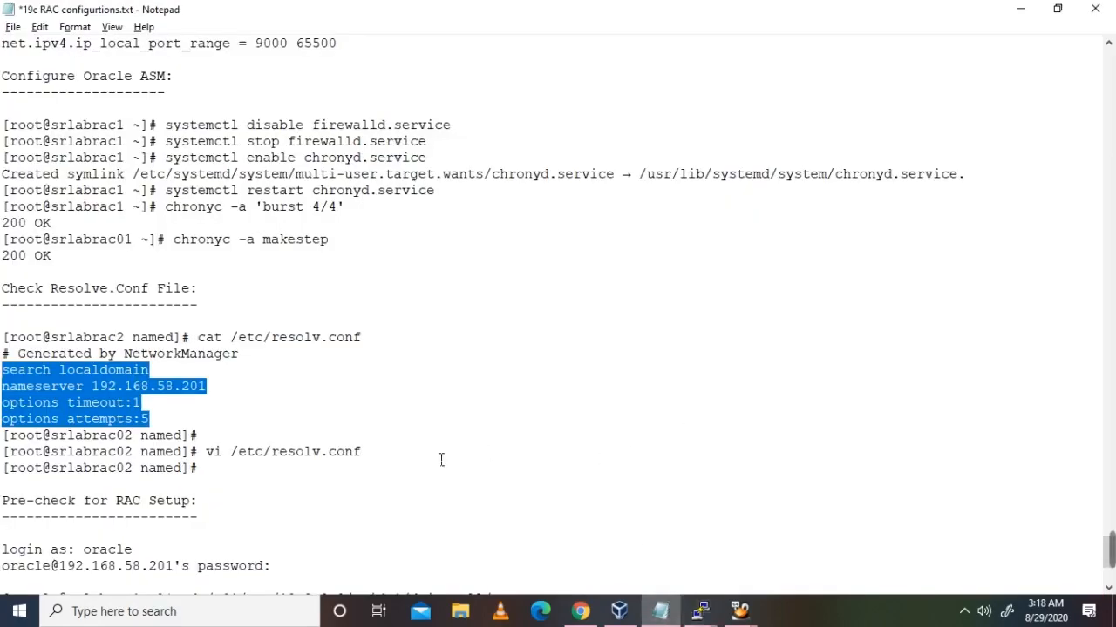
Step: On srlabrac1, change into /softwares and list its files with ls -lrt
scroll(441, 460, "down", 5)
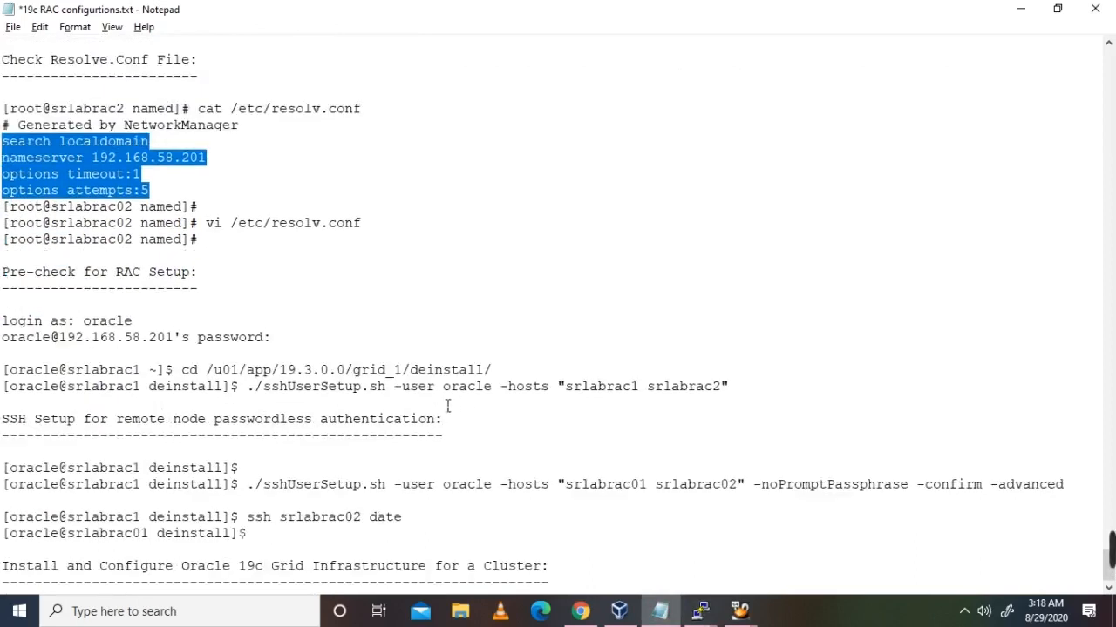
left_click(700, 611)
left_click(434, 545)
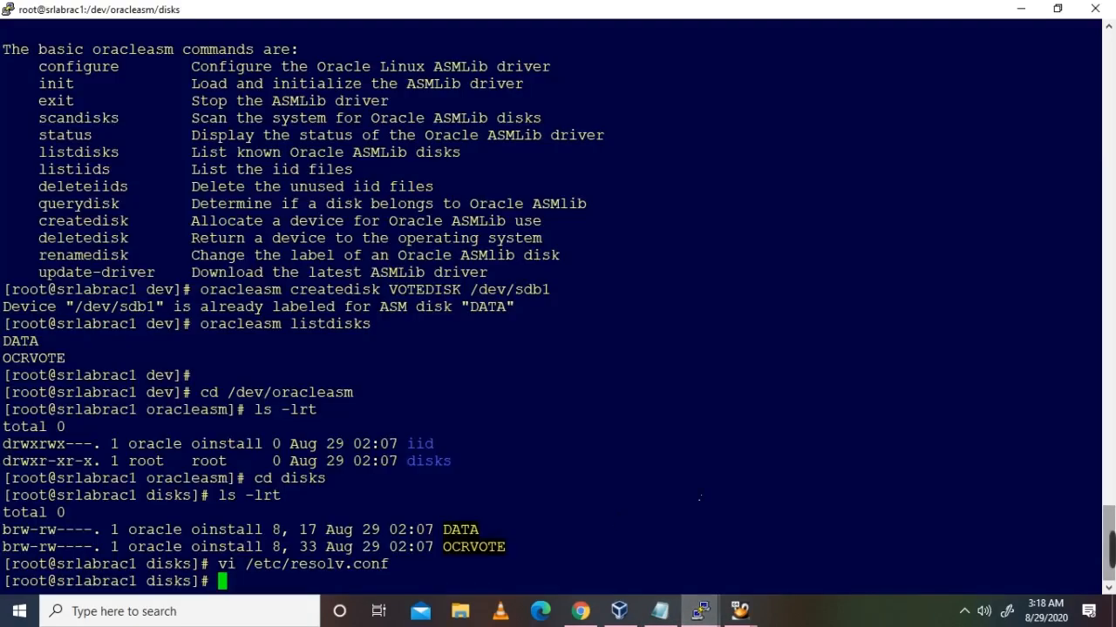
type("cd /")
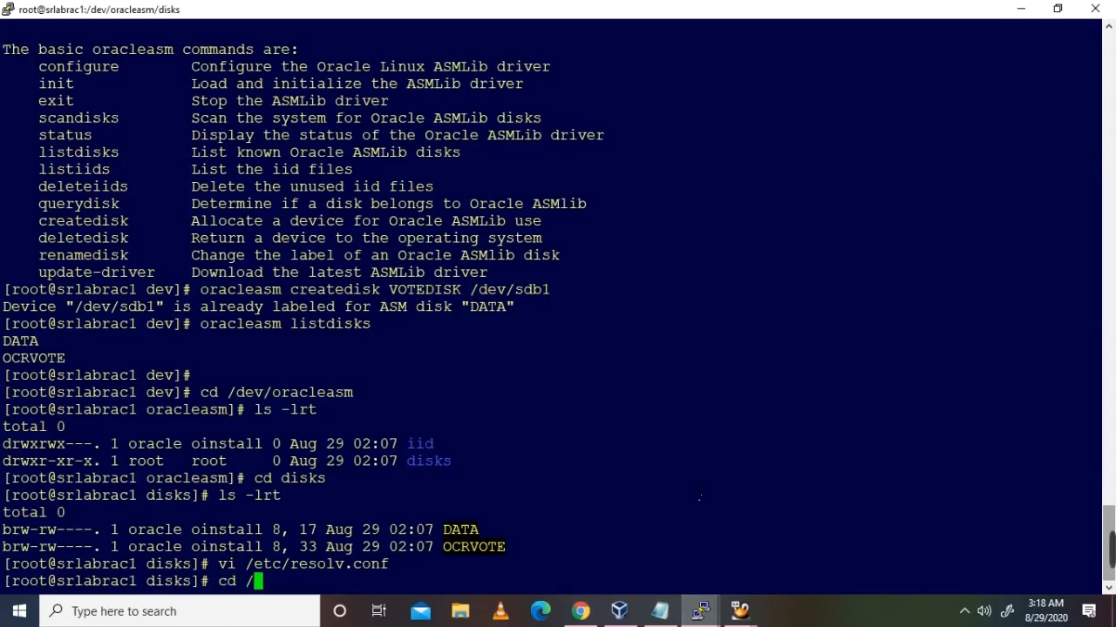
type("softwares/")
key("Return")
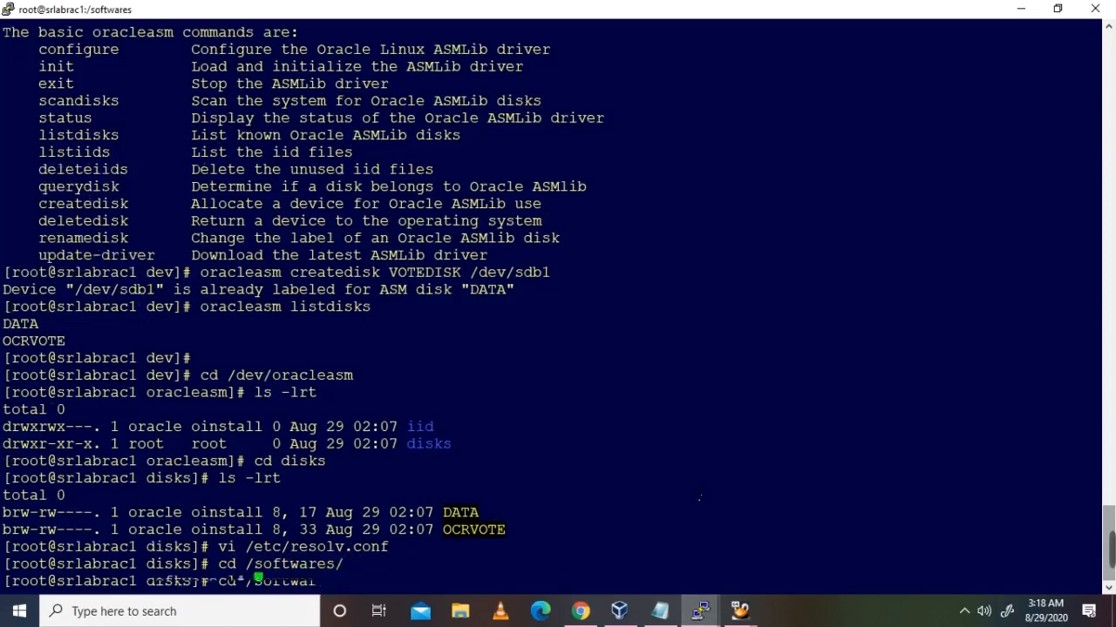
type("ls -lrt")
key("Return")
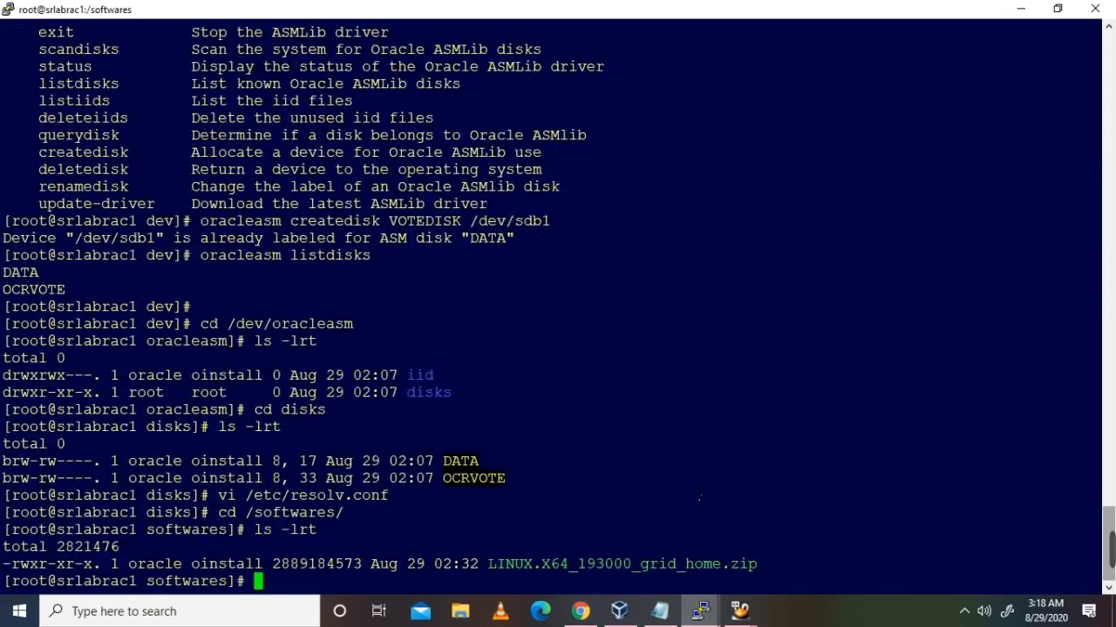
Step: Unzip LINUX.X64_193000_grid_home.zip into /u01/app/19.3.0.0/grid_1
double_click(704, 566)
key("ctrl+c")
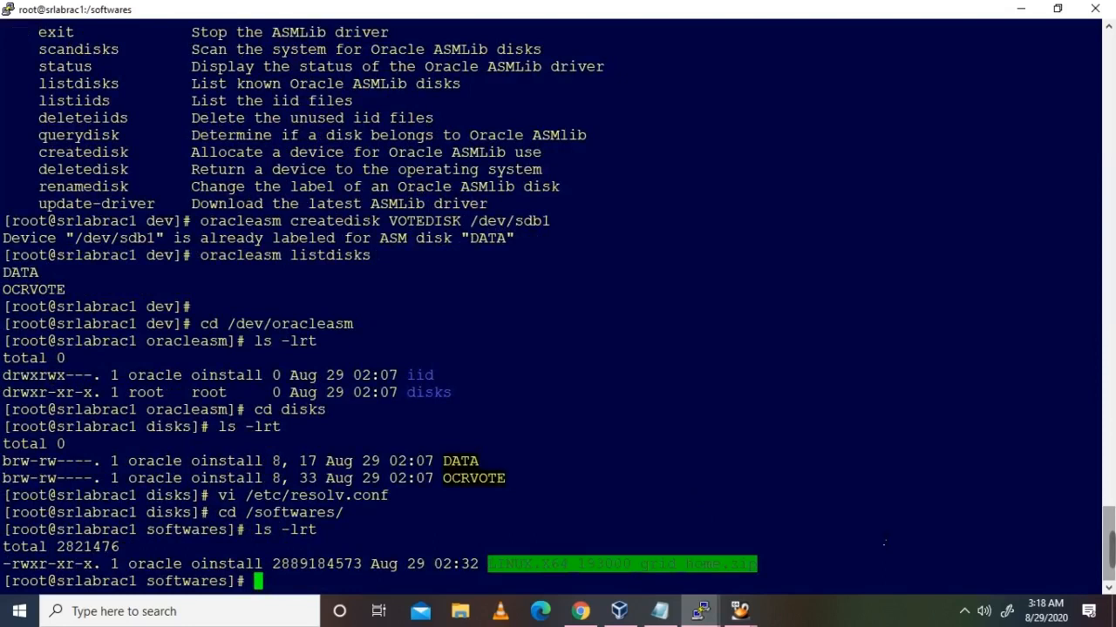
left_click(794, 550)
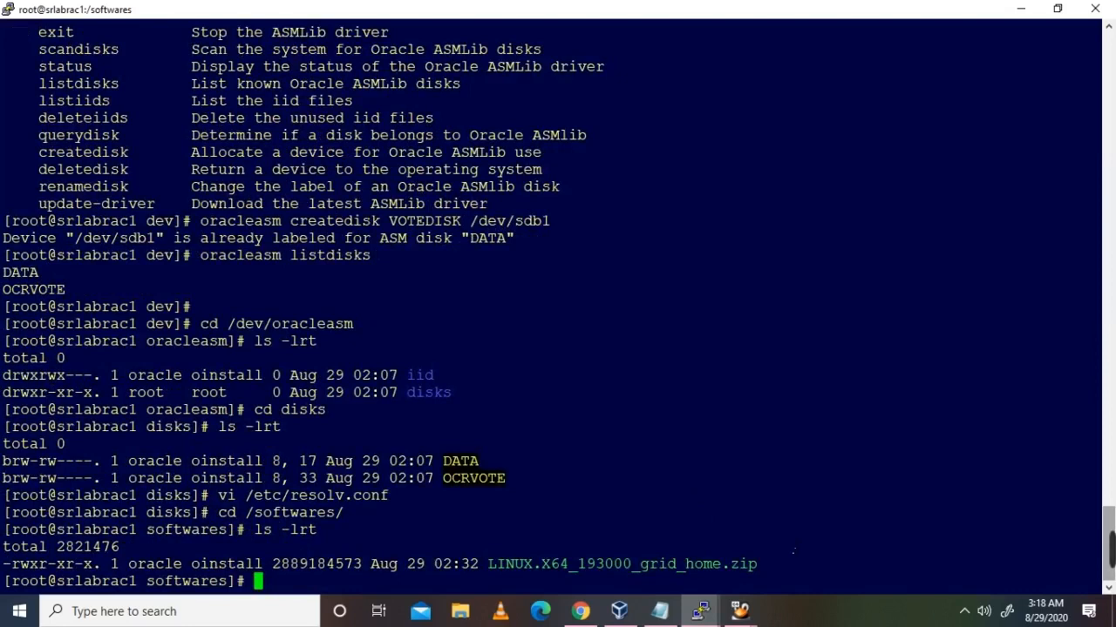
type("unzip")
double_click(693, 566)
right_click(857, 520)
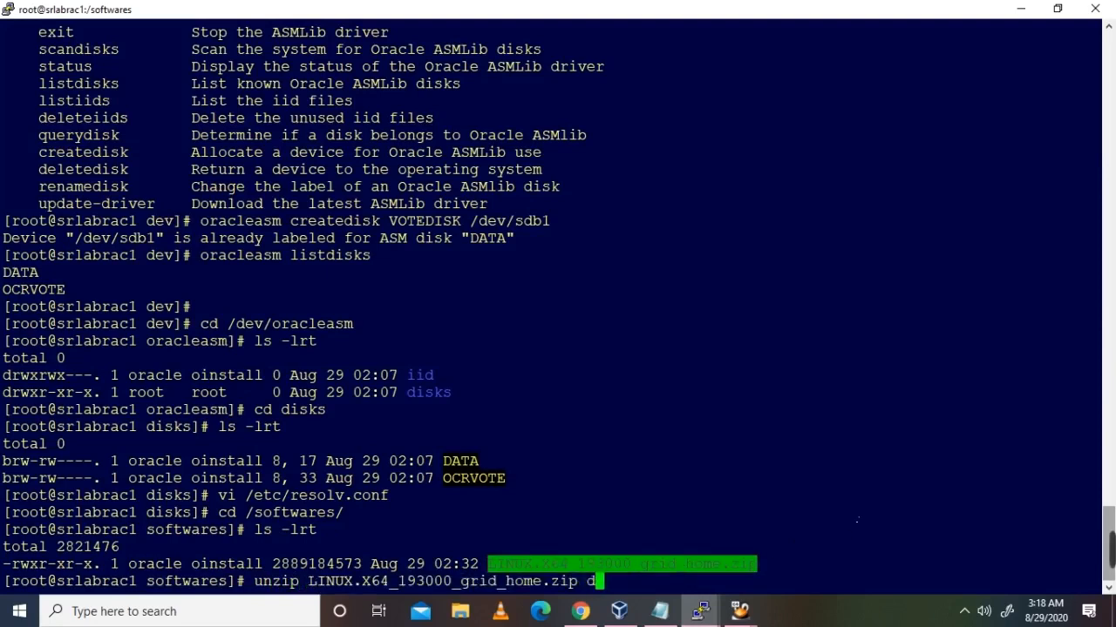
type("-d /u")
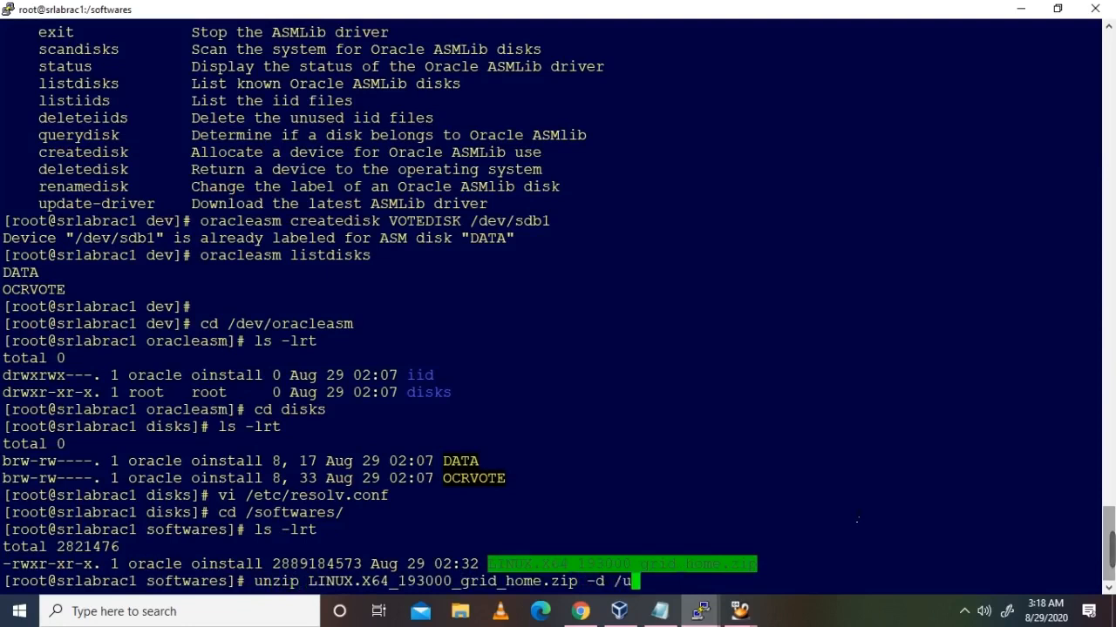
type("01/app/")
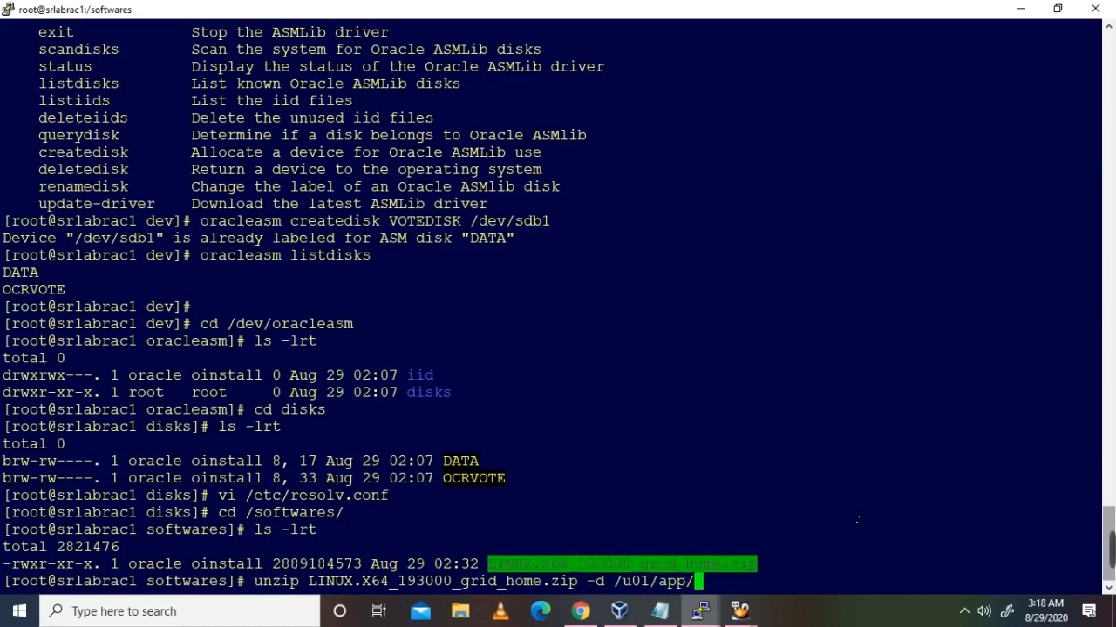
type("19.3.0.0")
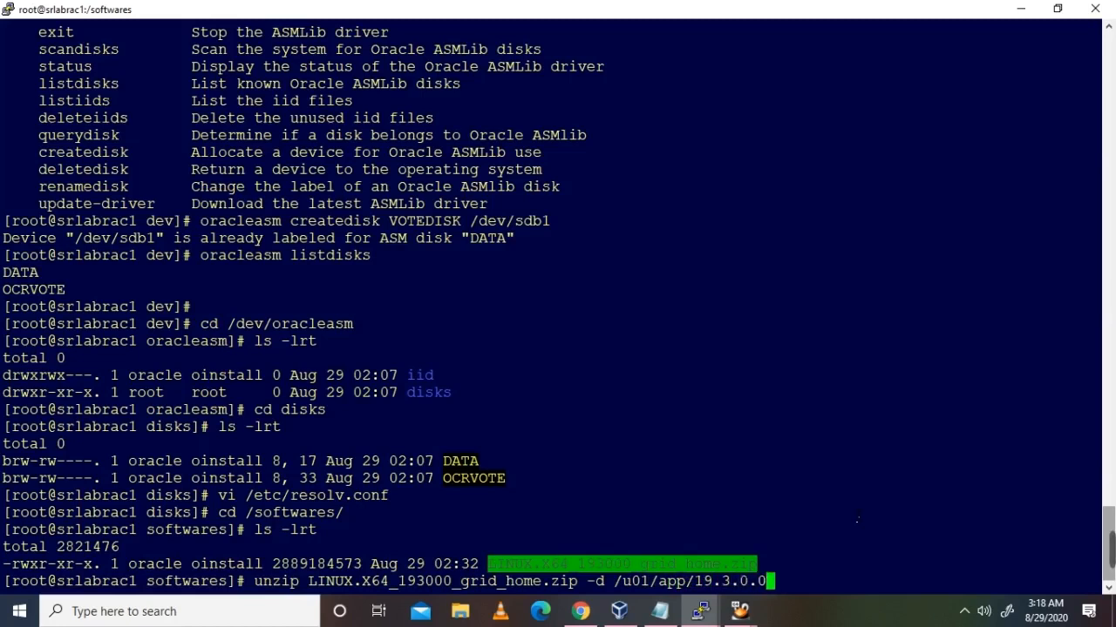
type("/grid")
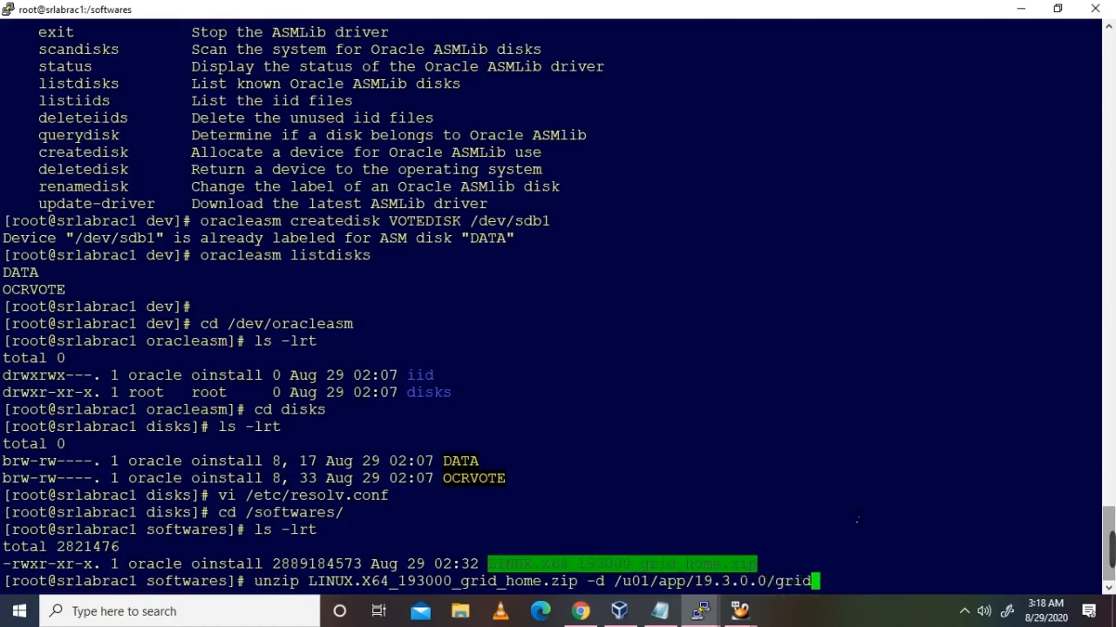
type("_1")
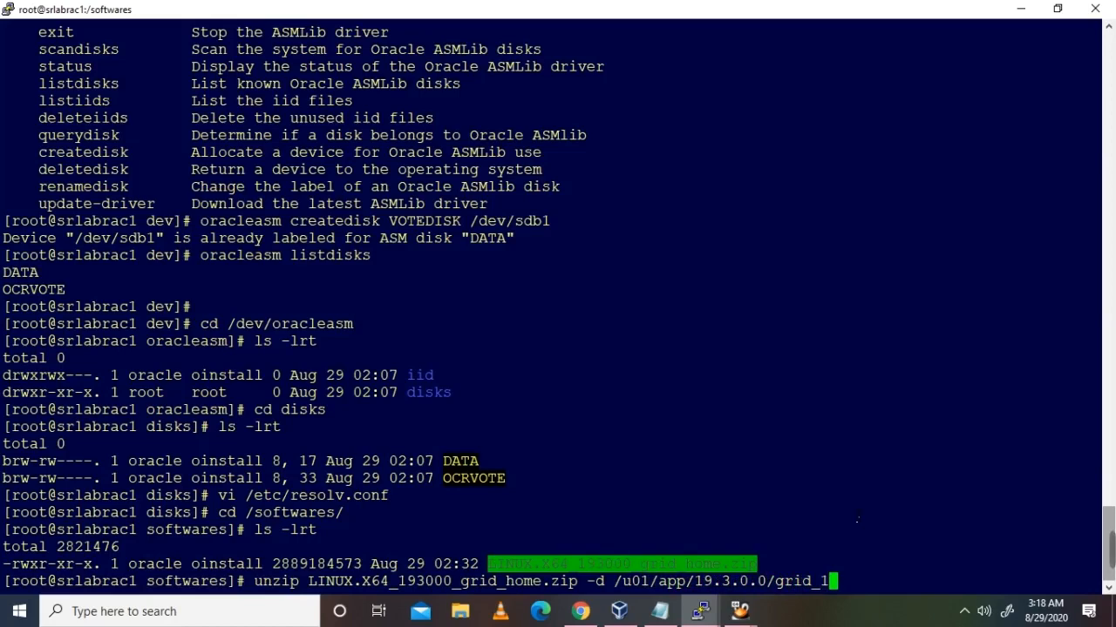
key("Return")
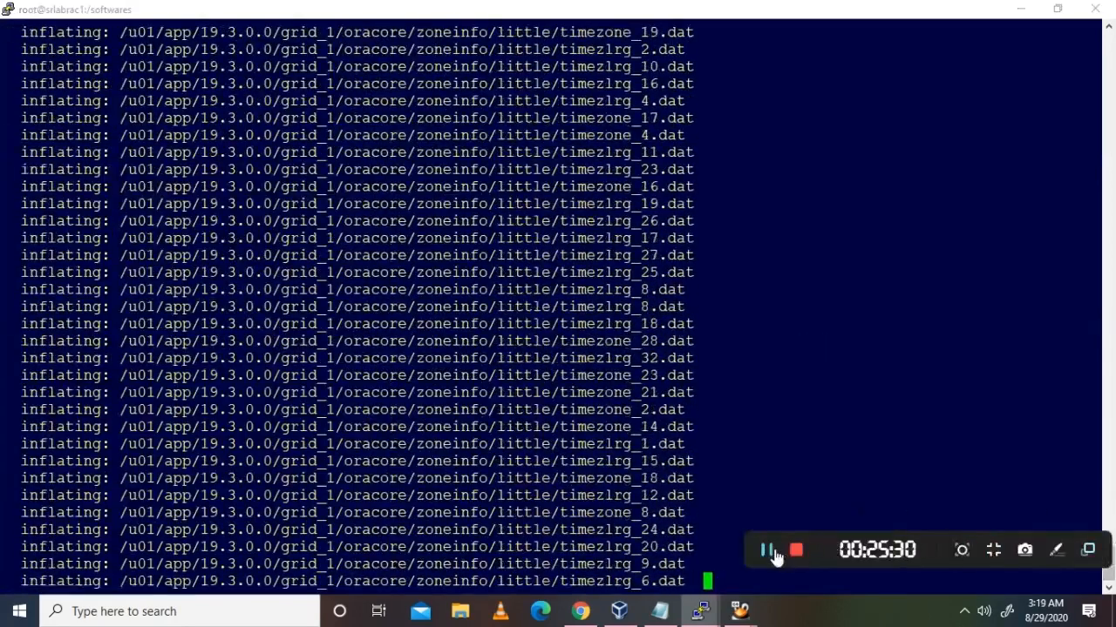
left_click(771, 552)
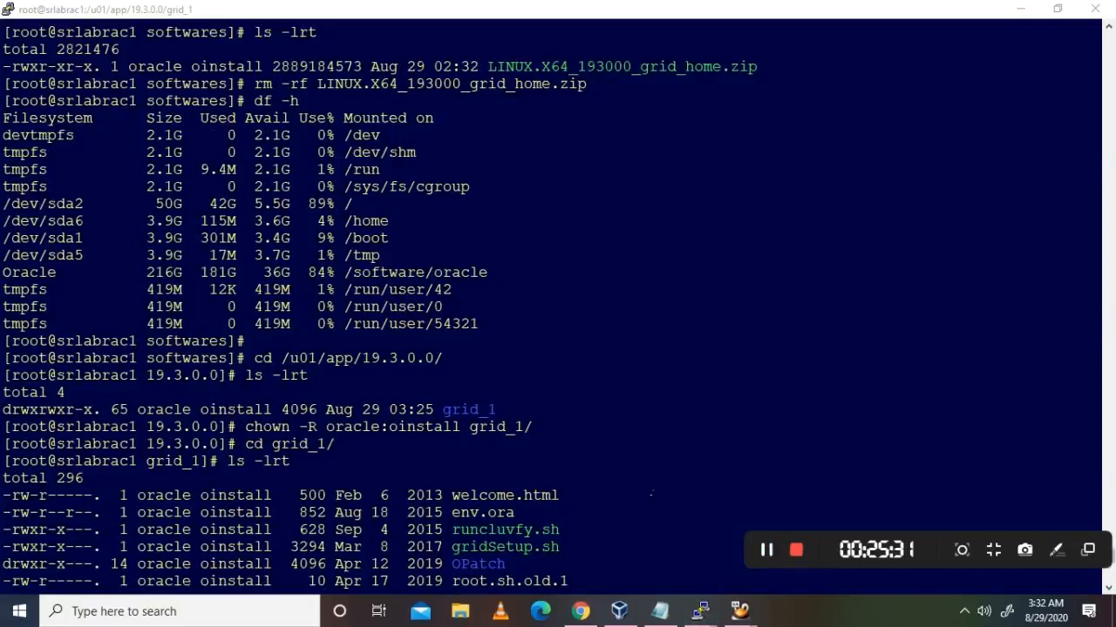
Step: Highlight the grid_1 directory, its chown command and oracle oinstall ownership, then show the notes
left_click(602, 470)
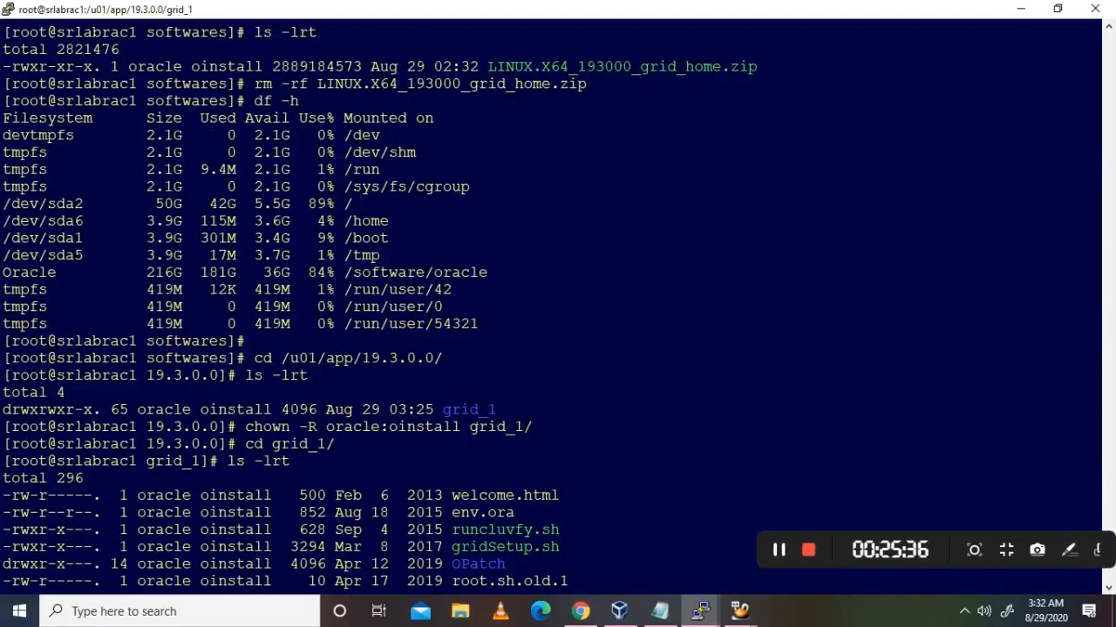
left_click_drag(444, 410, 488, 411)
left_click(572, 407)
left_click_drag(246, 429, 514, 436)
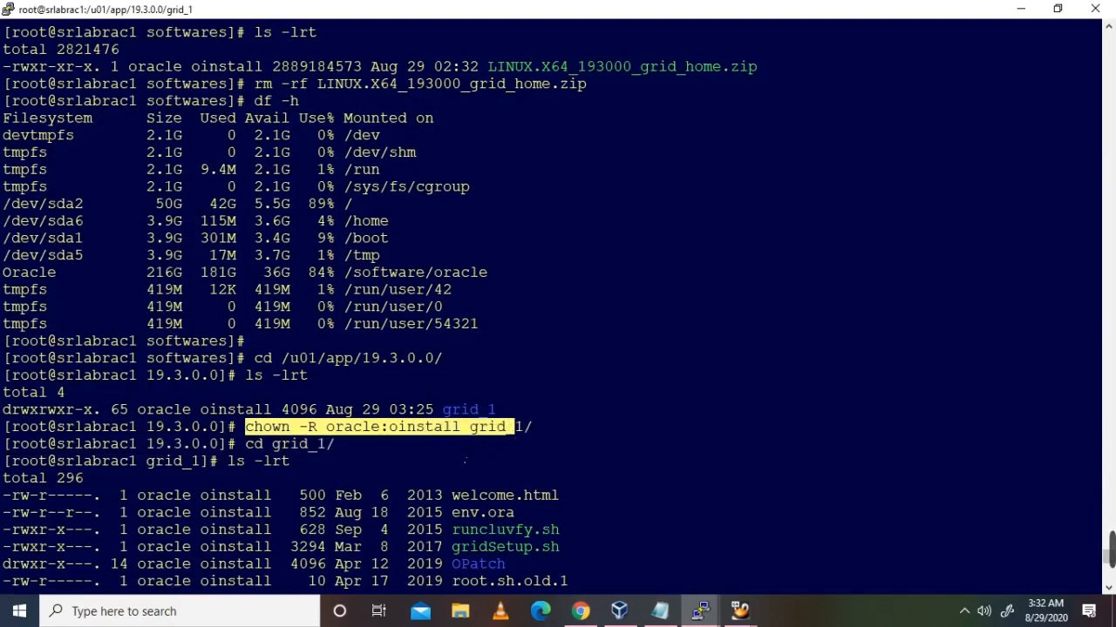
left_click(463, 461)
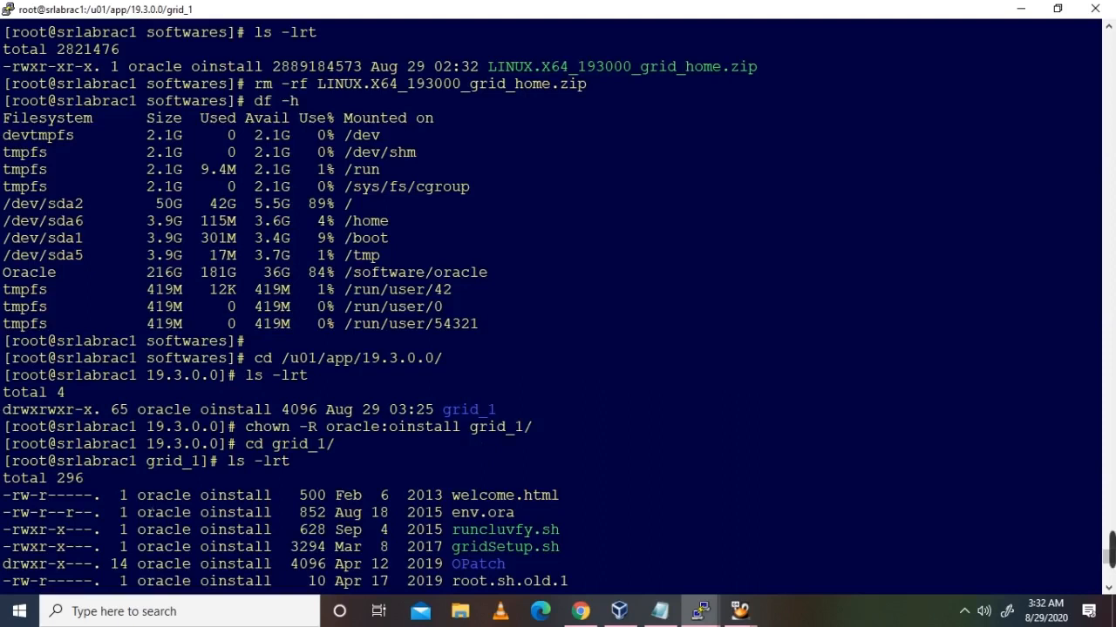
left_click_drag(138, 495, 235, 495)
scroll(344, 475, "down", 15)
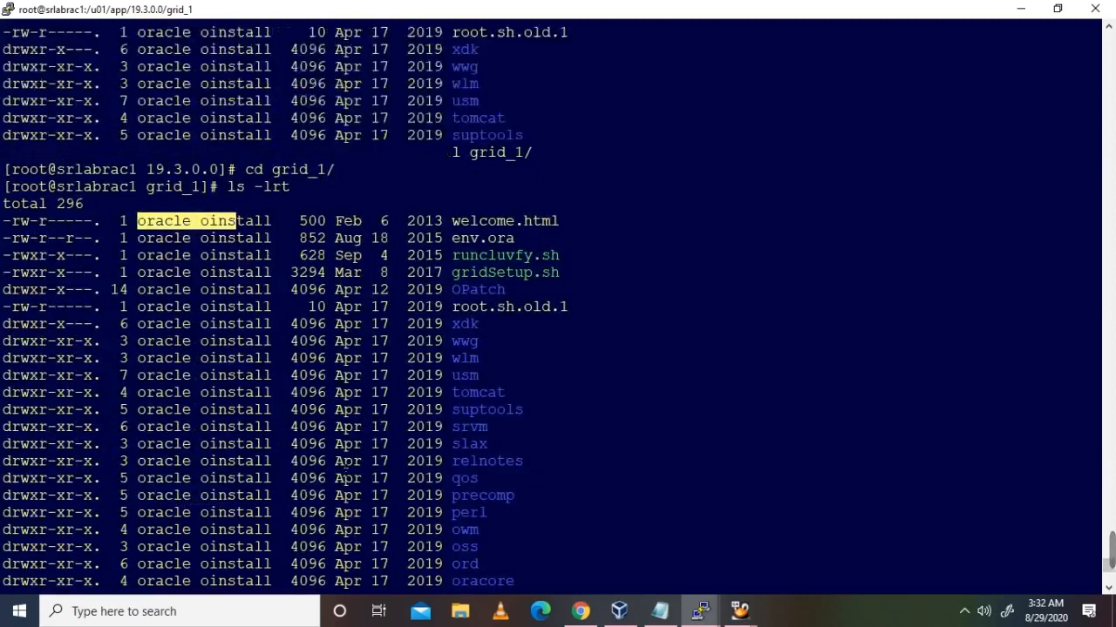
double_click(647, 502)
left_click(597, 533)
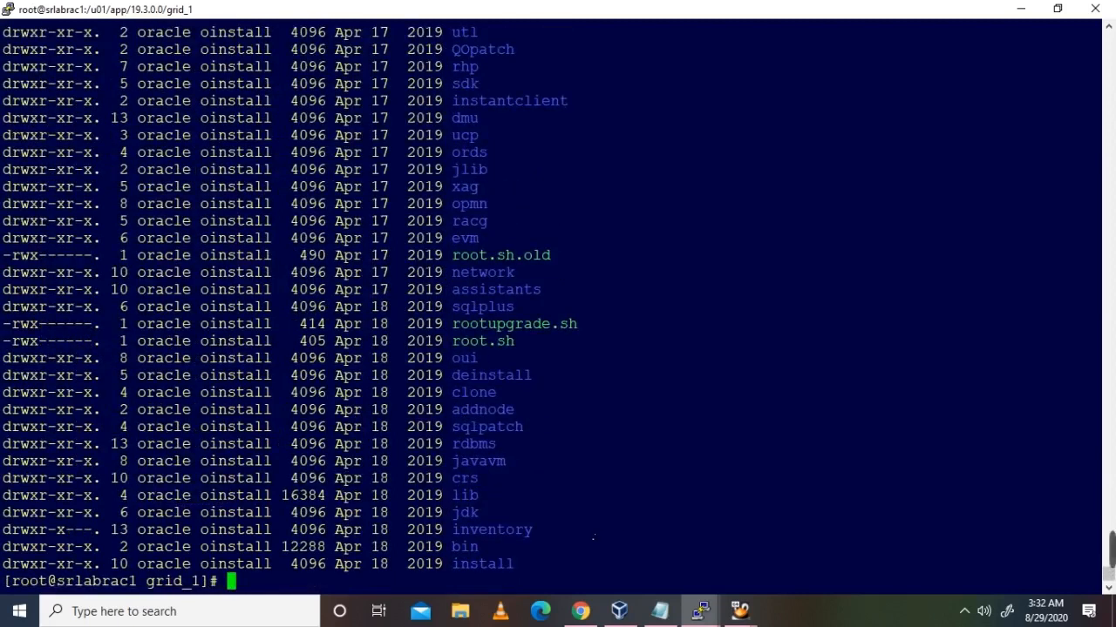
left_click(659, 611)
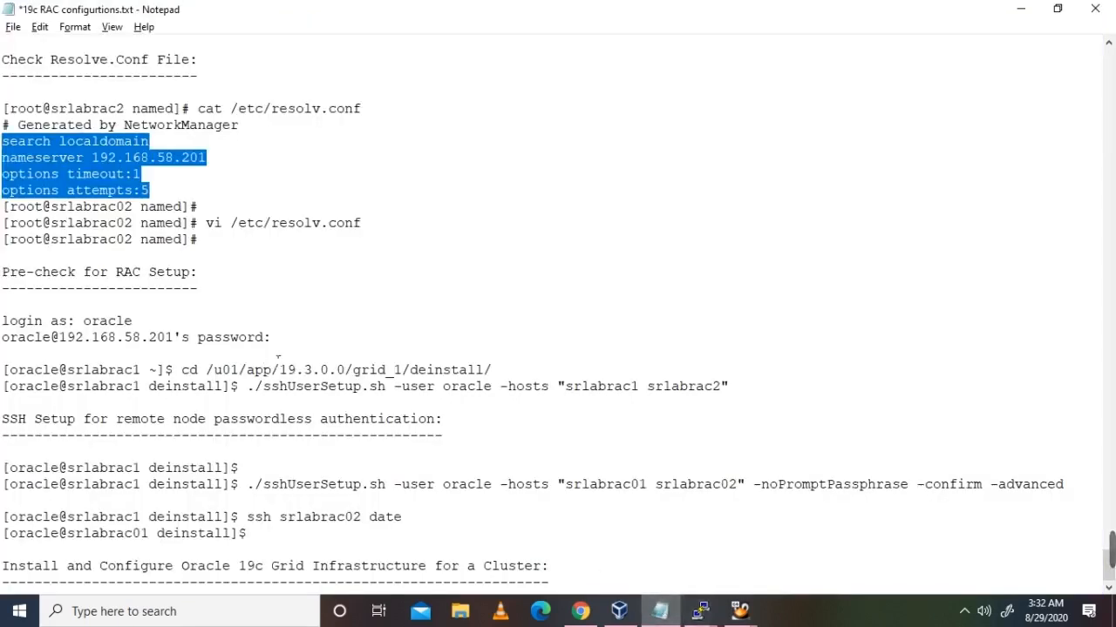
Step: Deselect the resolv.conf lines in the RAC configuration notes
left_click(336, 327)
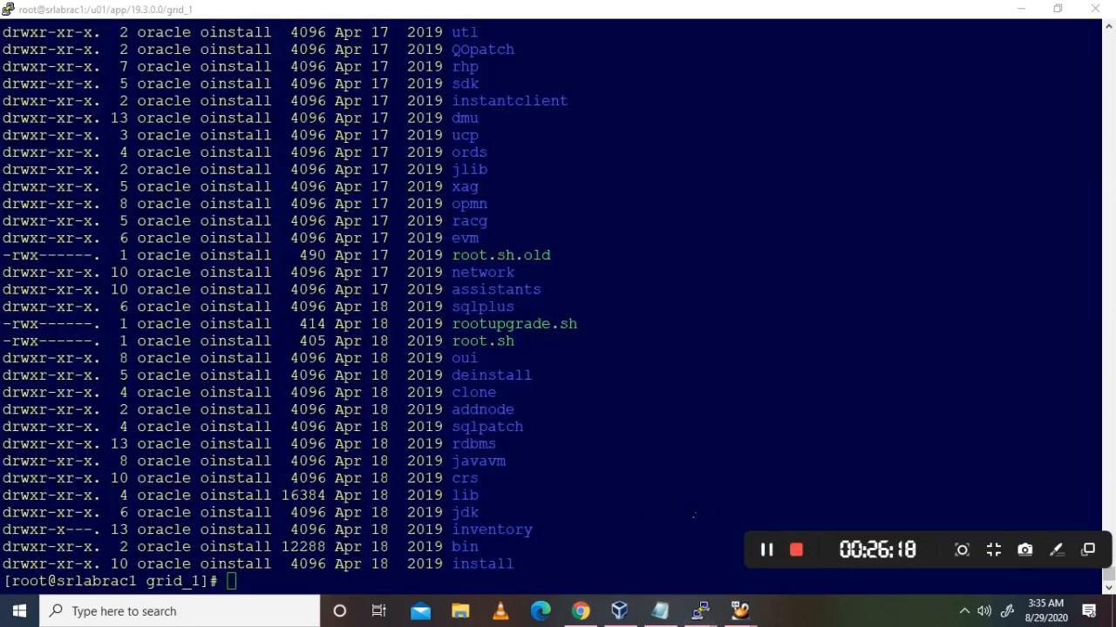
Step: Ping 192.168.58.202 from node 1 and stop it
left_click(637, 521)
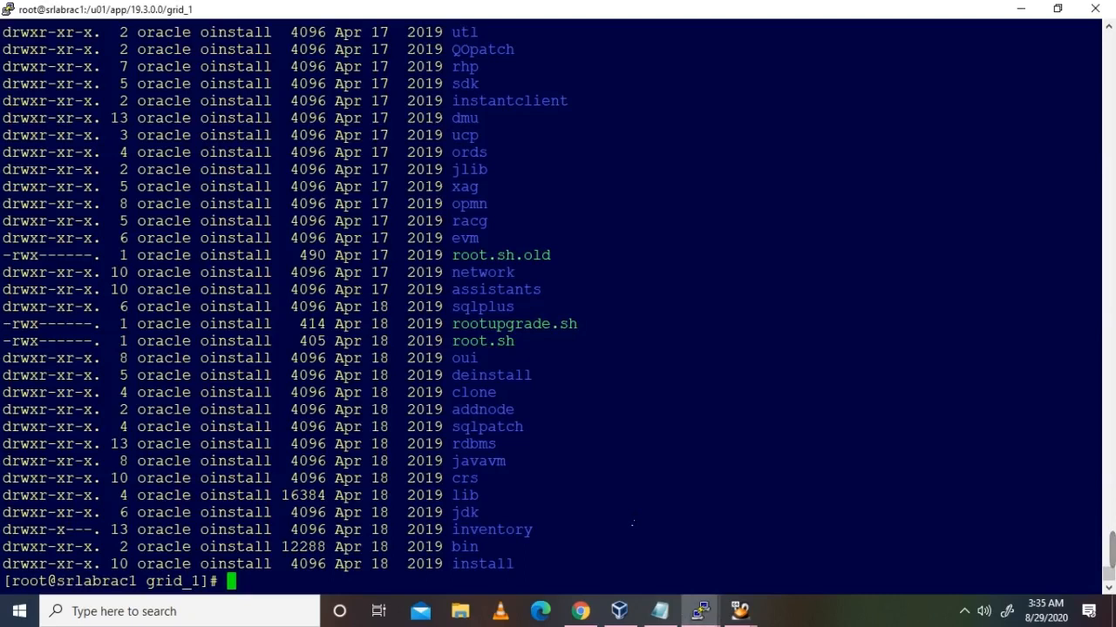
type("ping")
type("192.1")
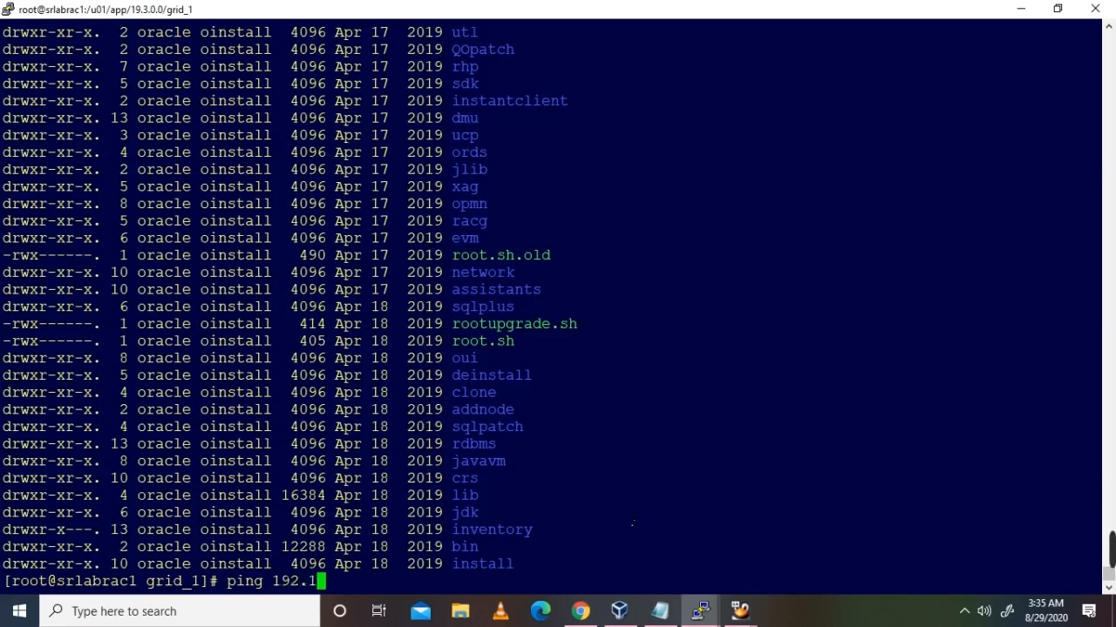
type("68.58.")
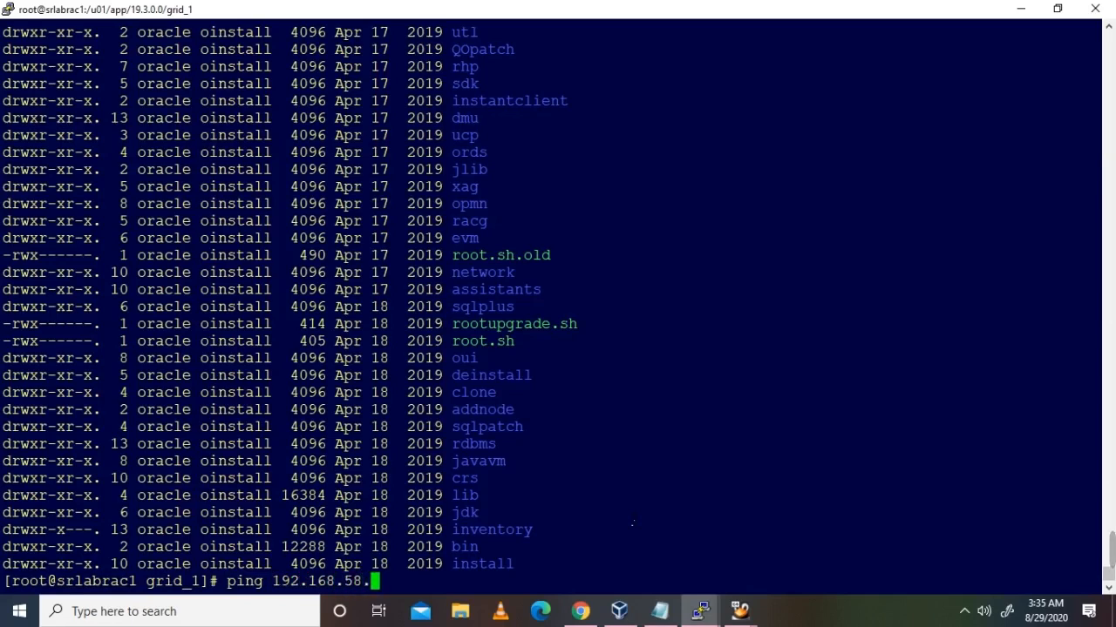
type("202")
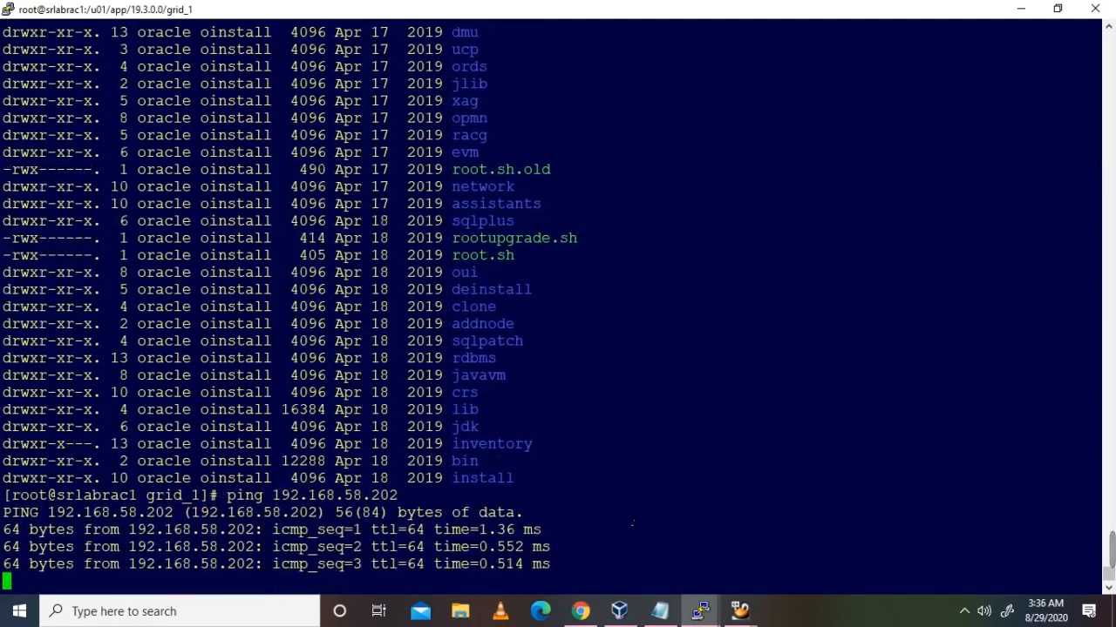
key("ctrl+c")
Step: Ping VIPs 192.168.58.210 and 192.168.58.220, confirming neither replies
type("ping ")
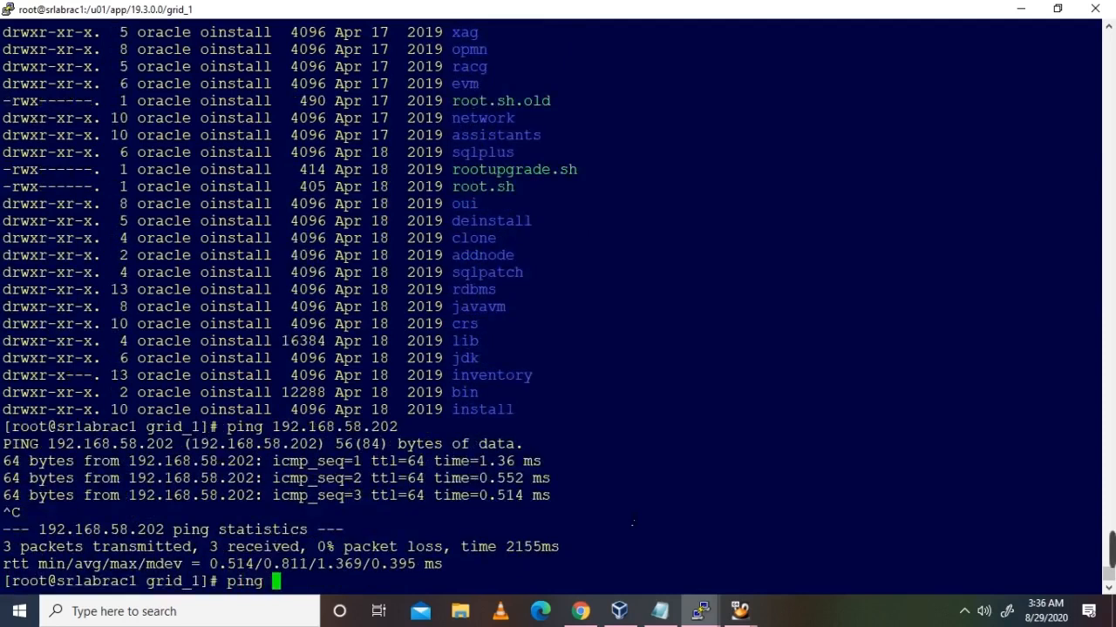
type("192.168")
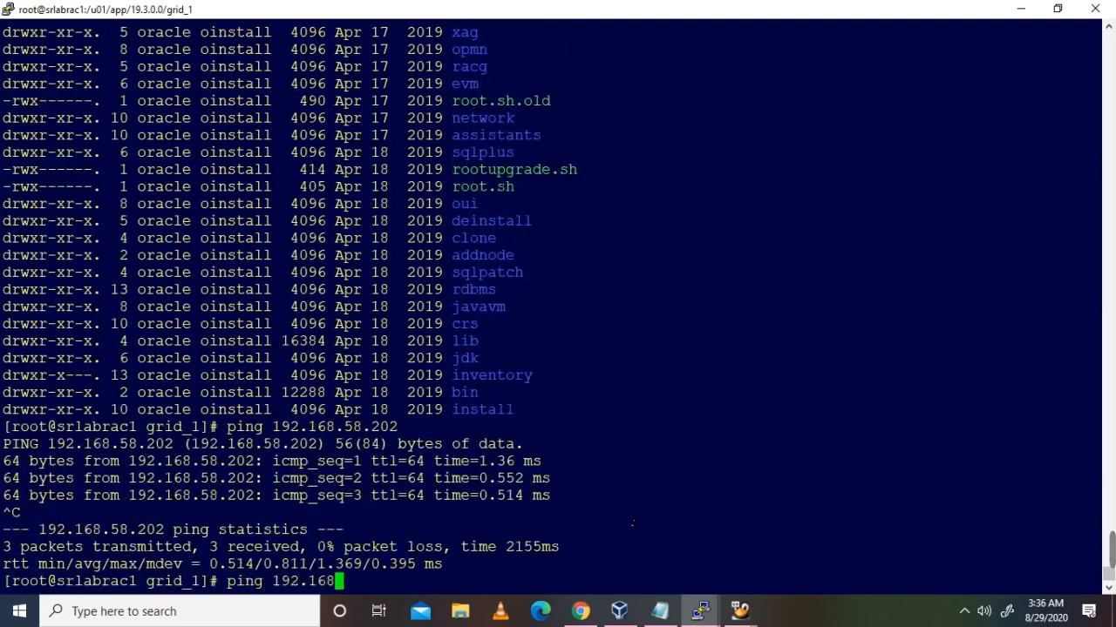
type(".58.210")
key("Return")
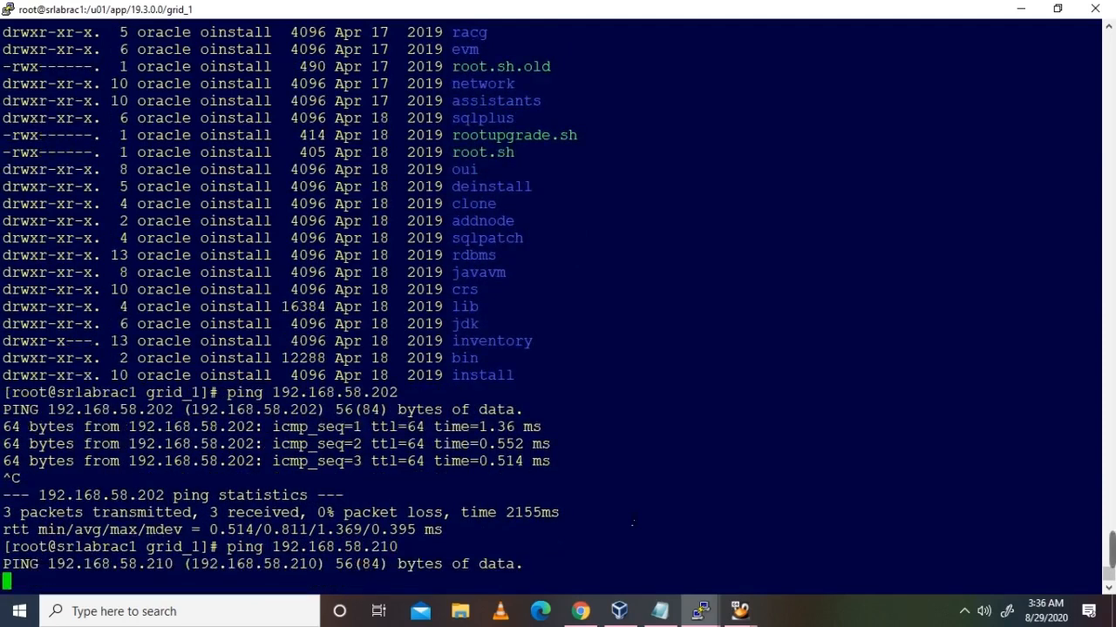
key("ctrl+c")
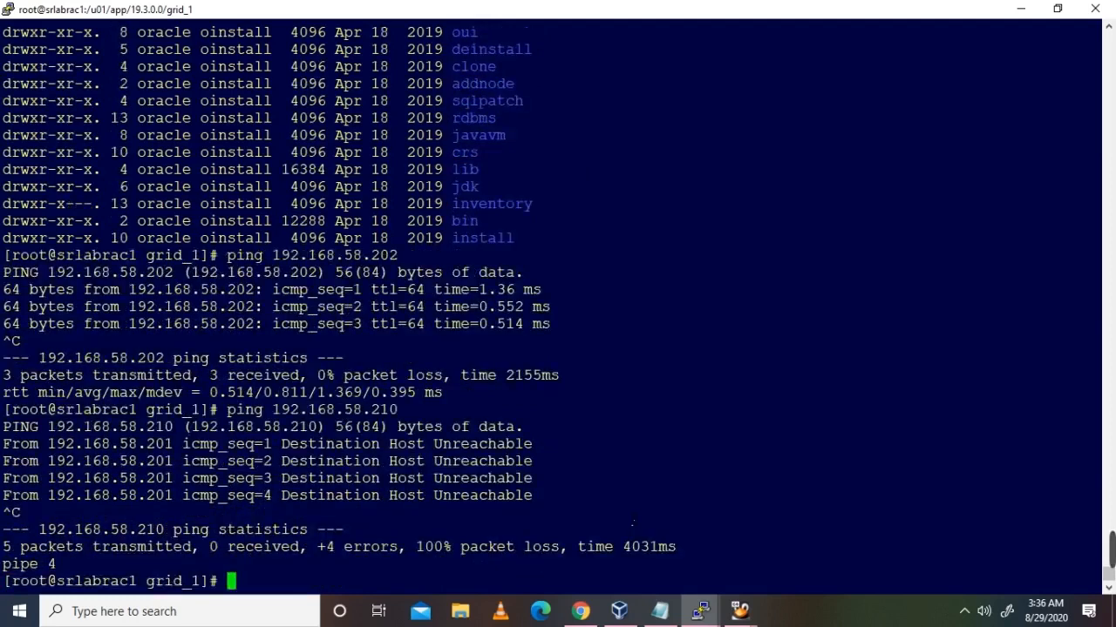
key("Up")
key("BackSpace")
key("BackSpace")
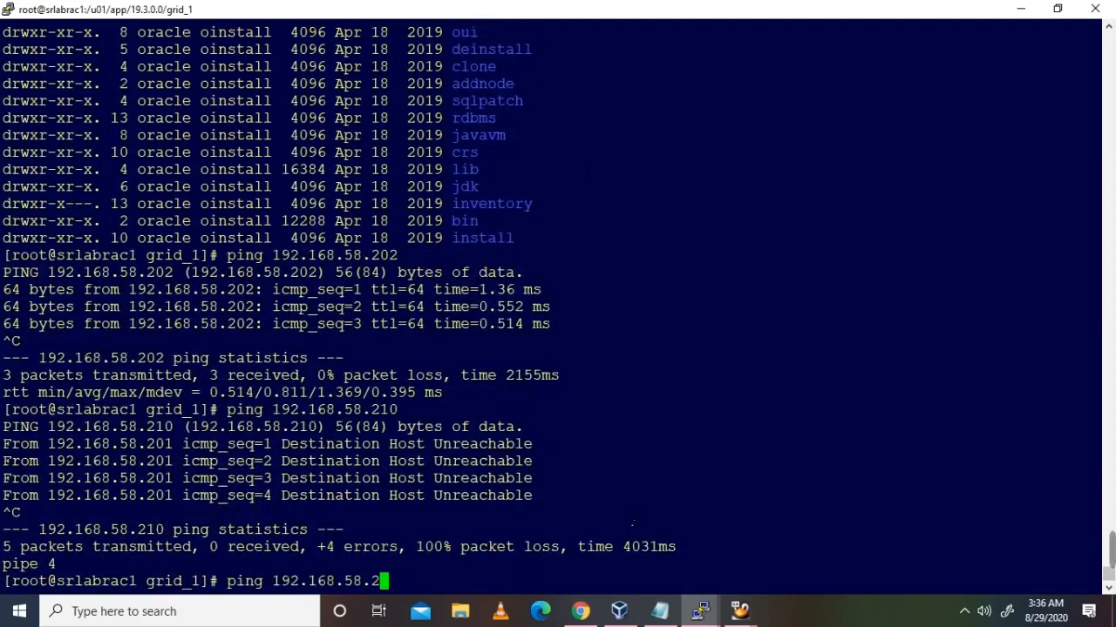
type("20")
key("Return")
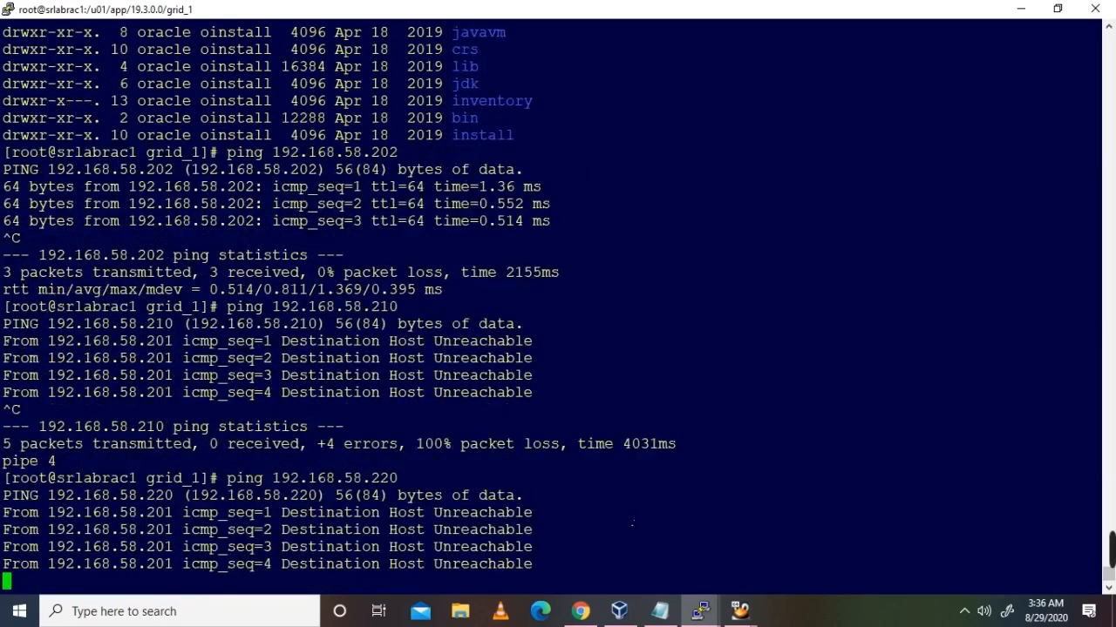
key("ctrl+c")
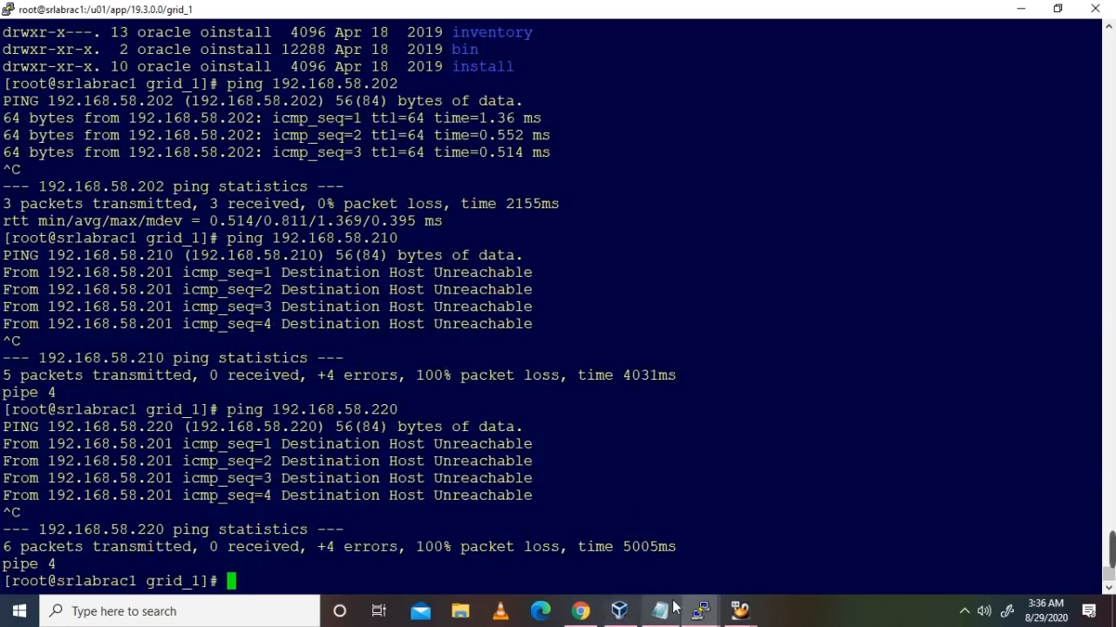
Step: Display /etc/hosts and highlight the 192.168.58.210 VIP address
type("cat ")
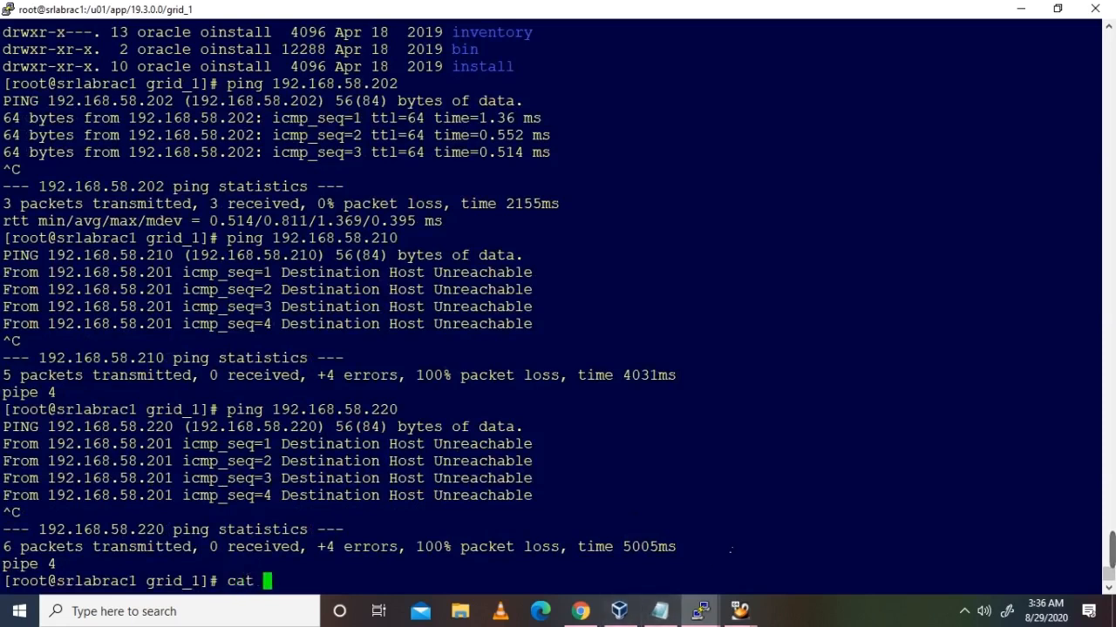
type("/etc/hosts")
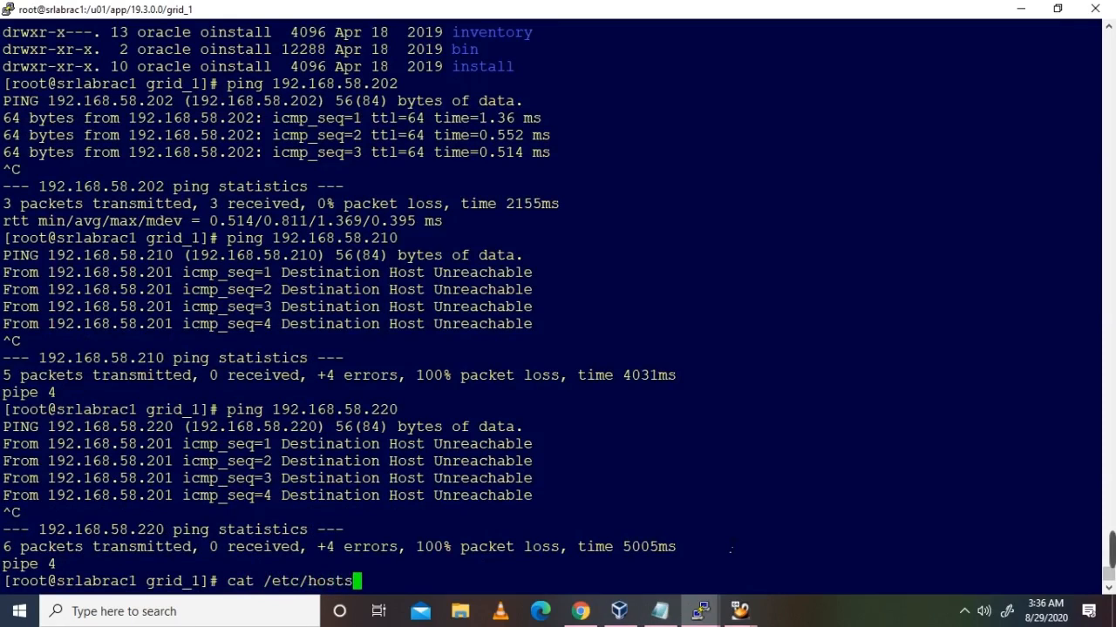
key("Return")
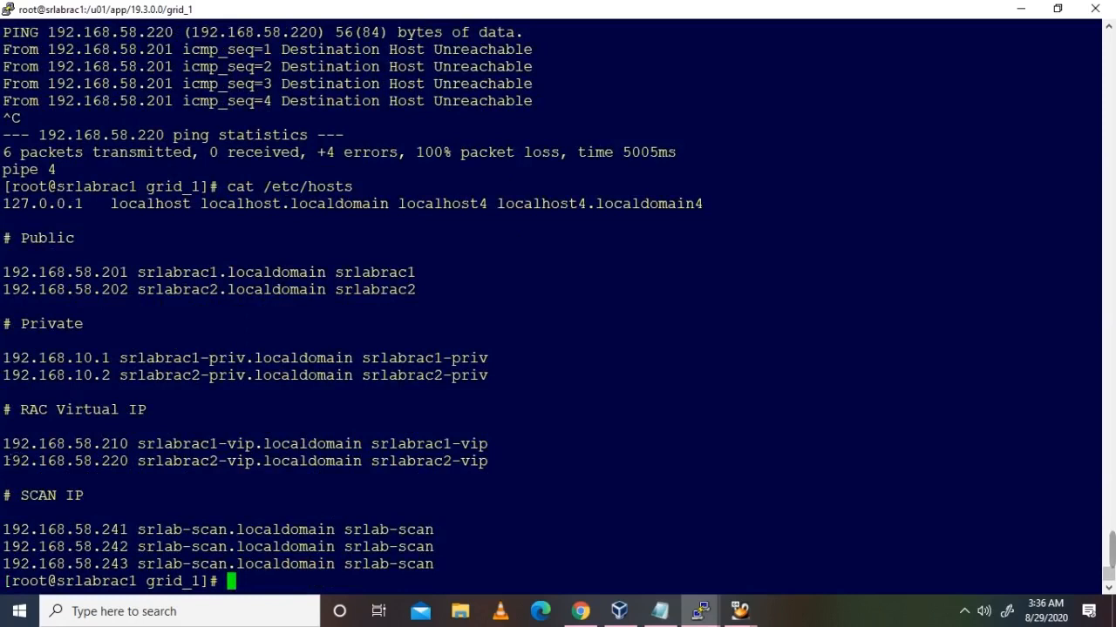
left_click_drag(3, 444, 129, 454)
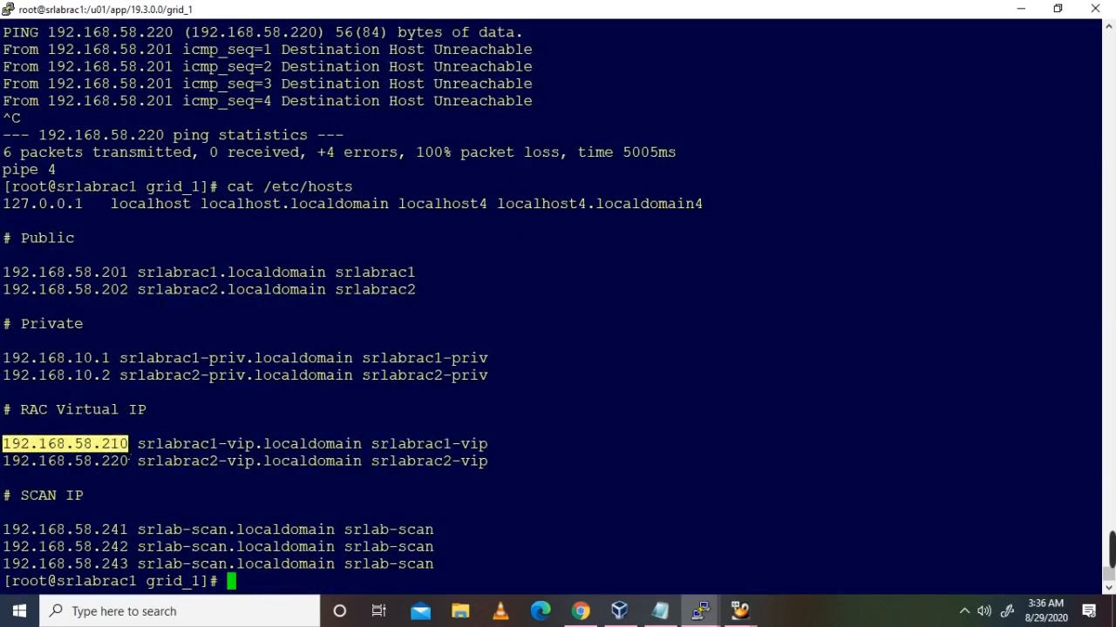
Step: On srlabrac2, ping 192.168.58.202 and stop it
left_click(699, 611)
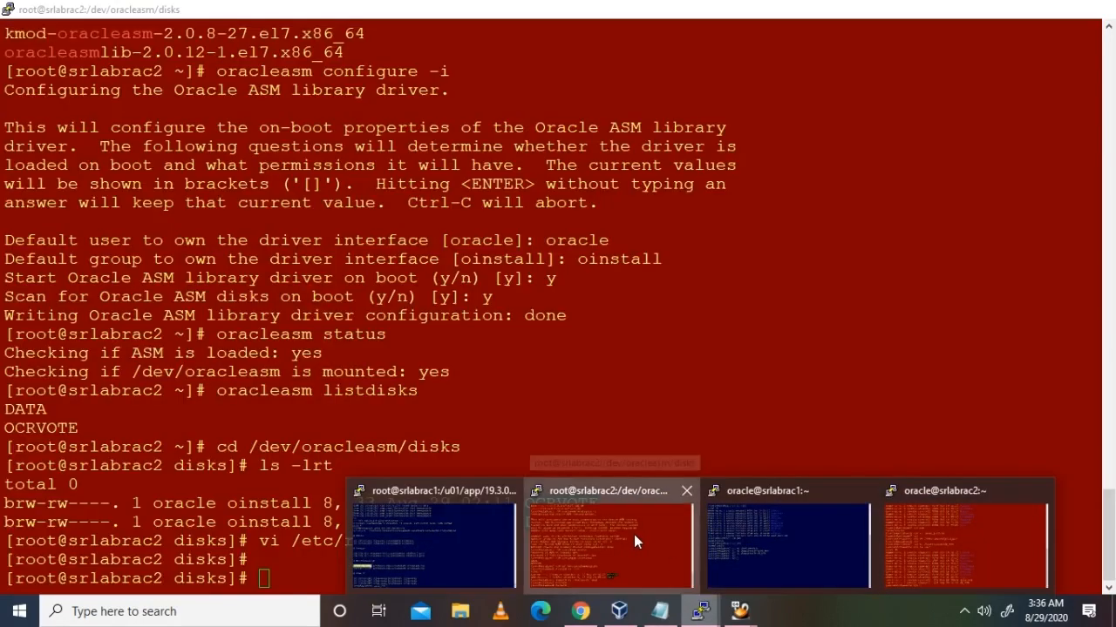
left_click(634, 541)
type("ping 192/")
key("BackSpace")
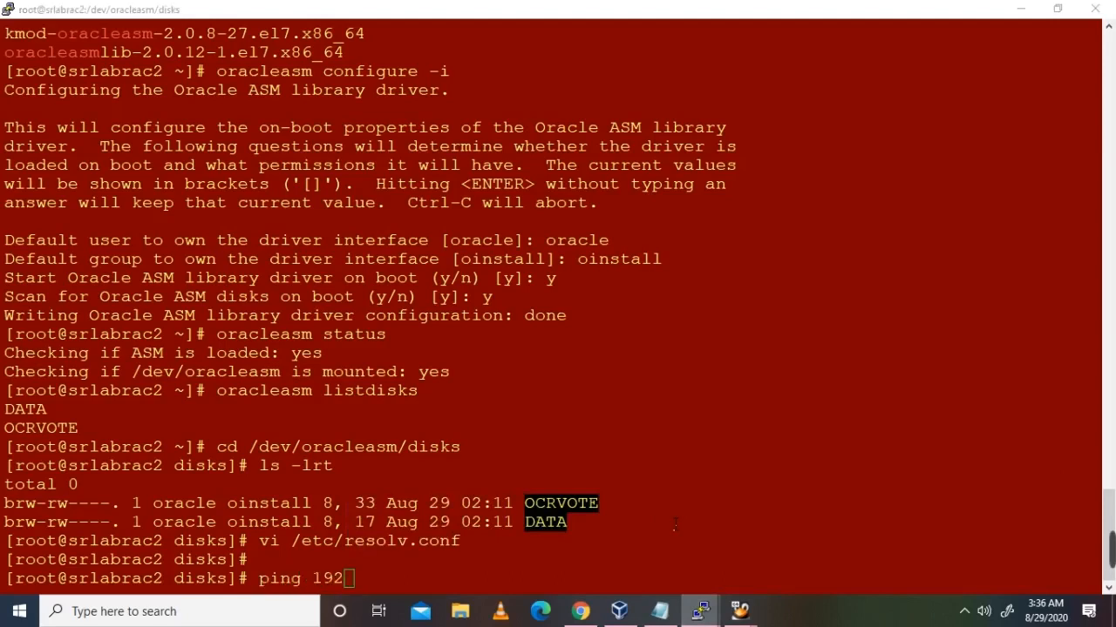
left_click(677, 523)
type(".1")
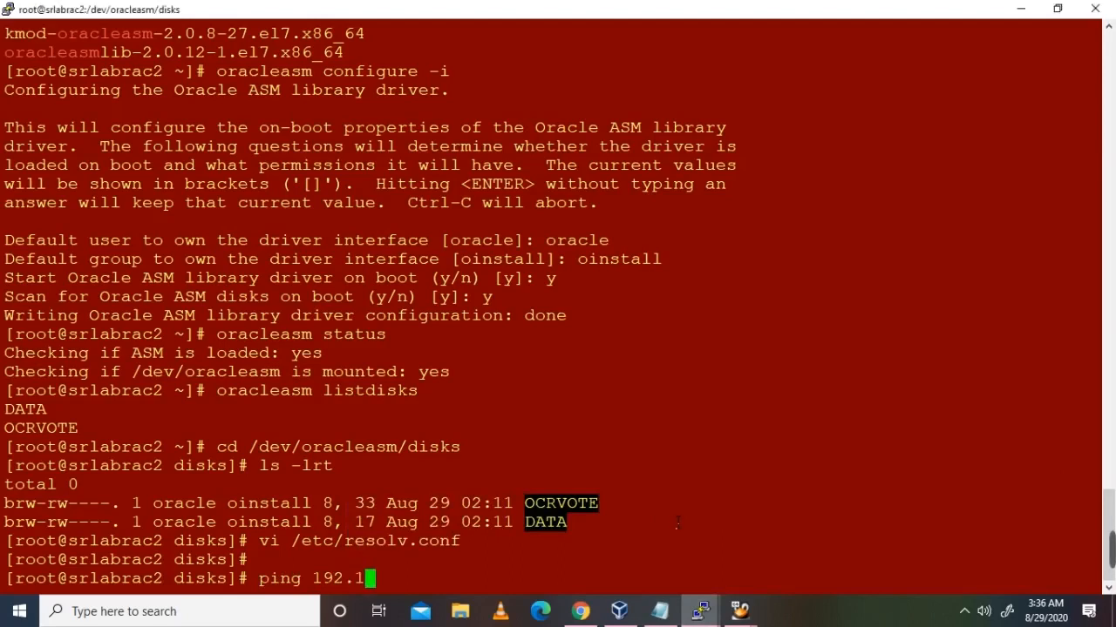
type("68.58.")
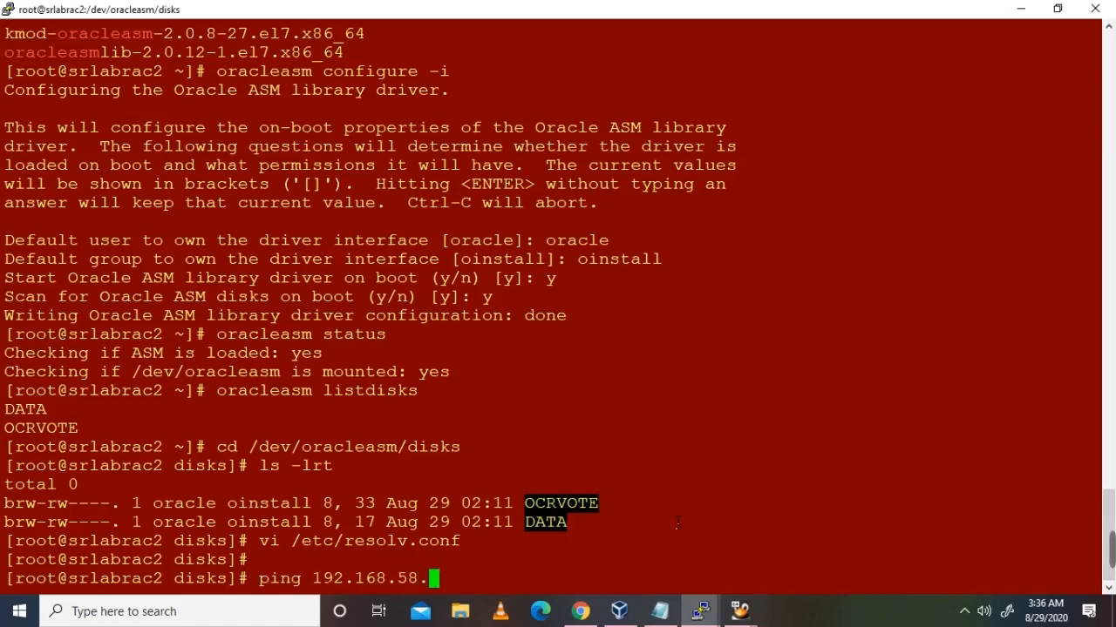
type("202")
key("Return")
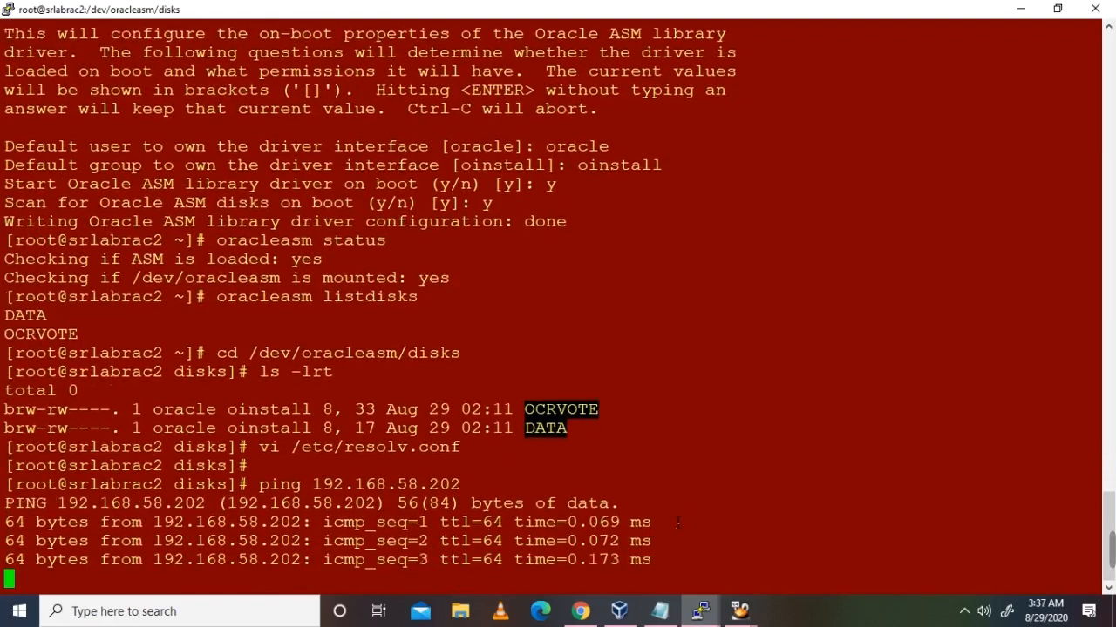
key("ctrl+c")
Step: Ping 192.168.58.201, which replies, and VIP 192.168.58.210, which doesn't
key("Up")
key("BackSpace")
type("192.168.58.201")
key("Return")
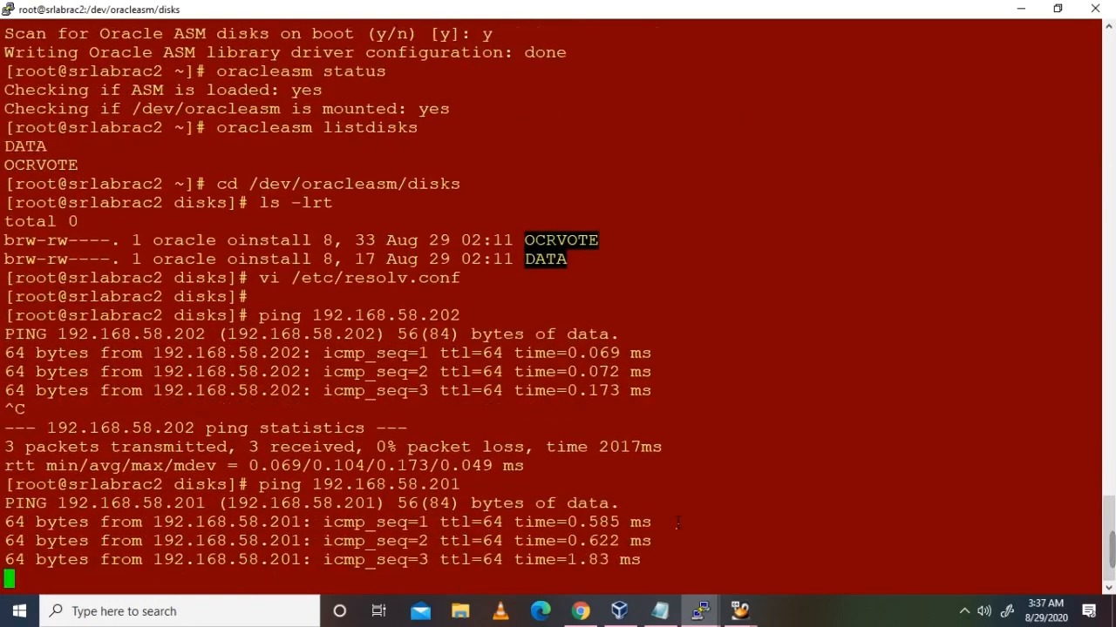
key("ctrl+c")
key("Up")
key("BackSpace")
type("10")
key("Return")
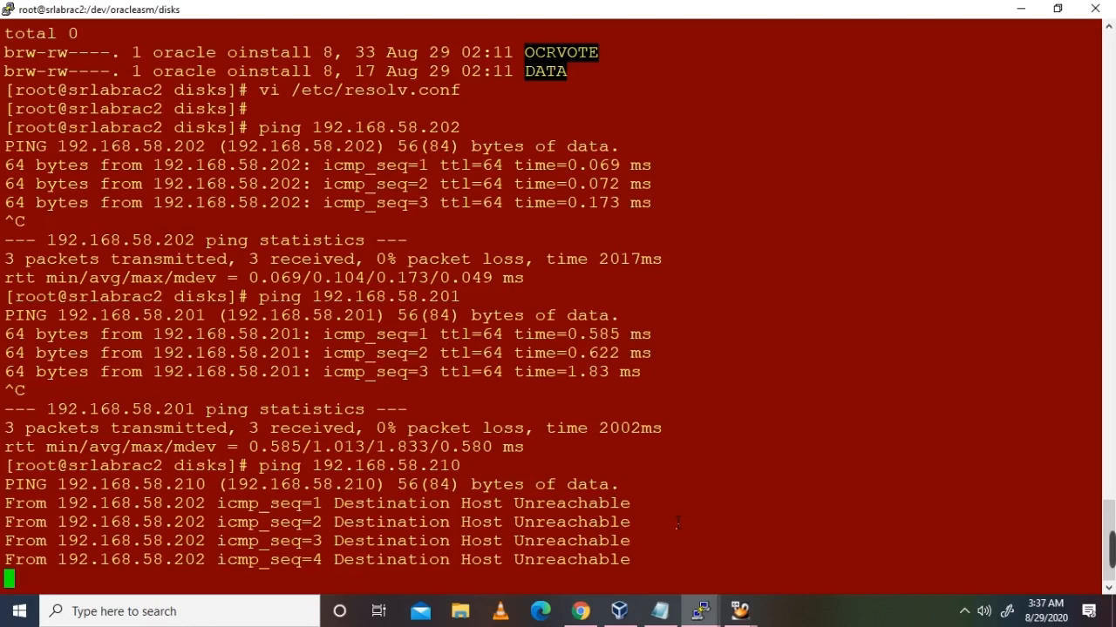
key("ctrl+c")
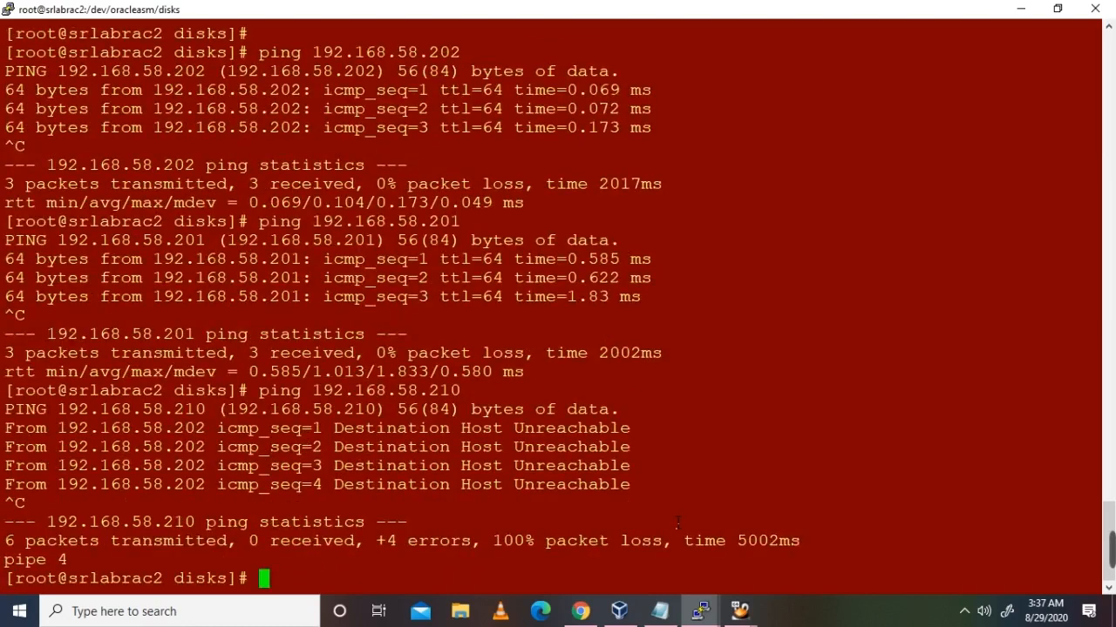
Step: Ping private IPs 192.168.10.1 and 192.168.10.2 from srlabrac2, both replying
type("192.168.")
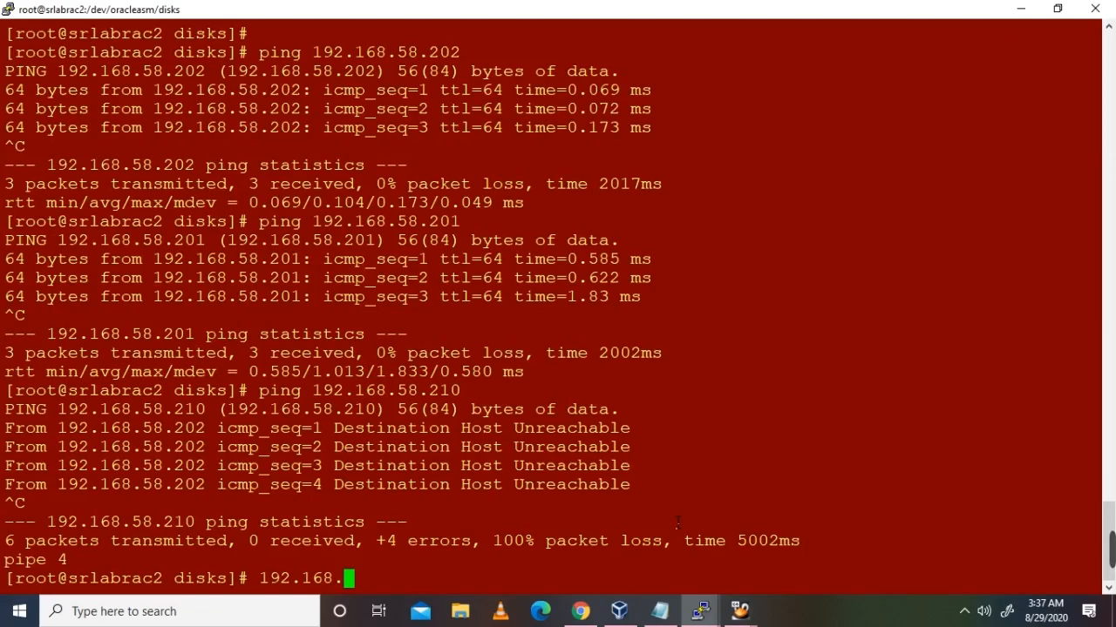
type("10.1")
key("Return")
key("Up")
key("Left")
key("Left")
key("Left")
key("Left")
key("Left")
key("Left")
key("Left")
key("Left")
key("Left")
key("Left")
key("Left")
key("Left")
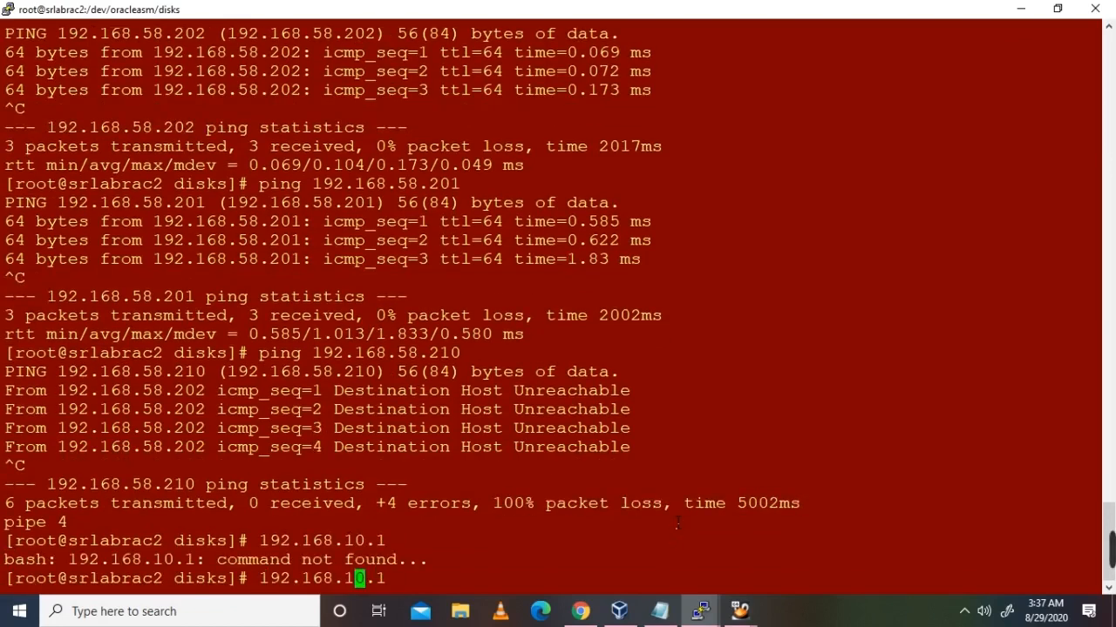
type("p")
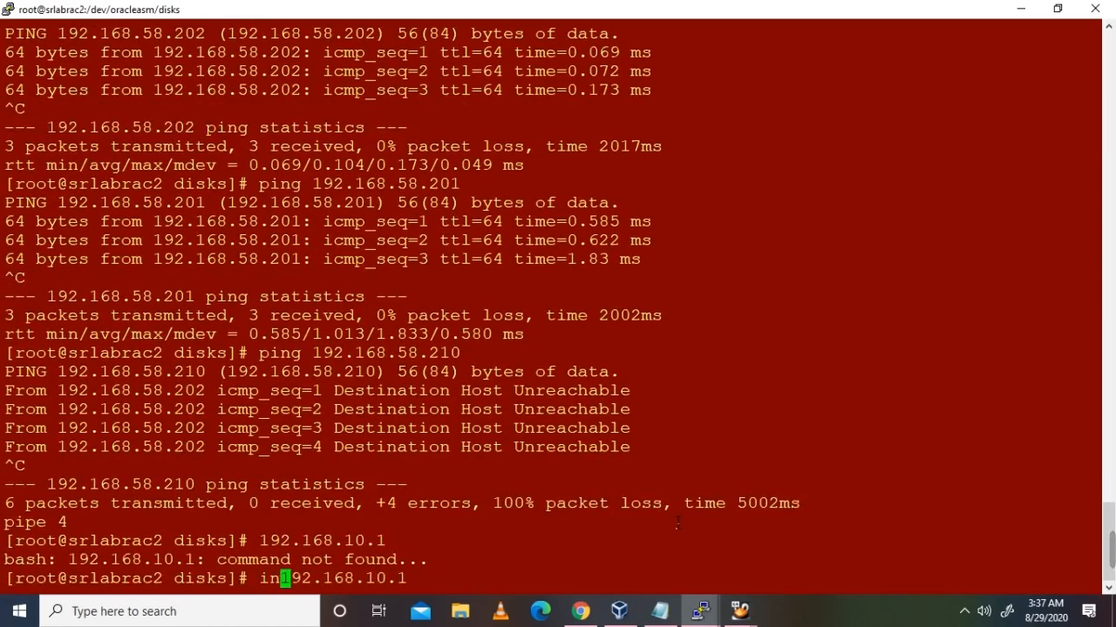
type("ing")
key("Return")
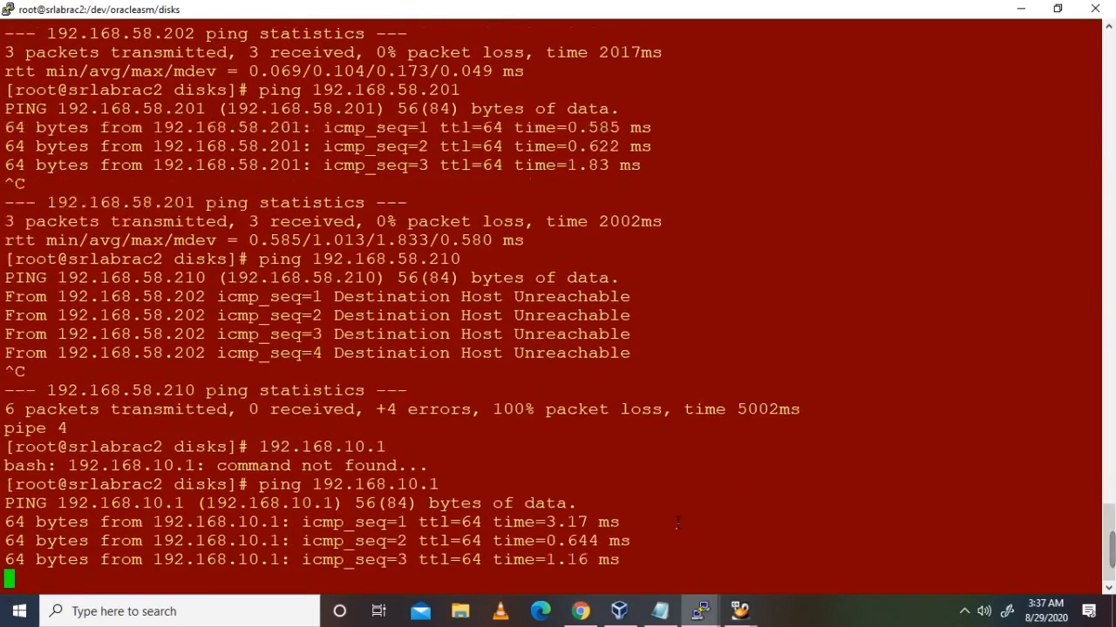
key("ctrl+c")
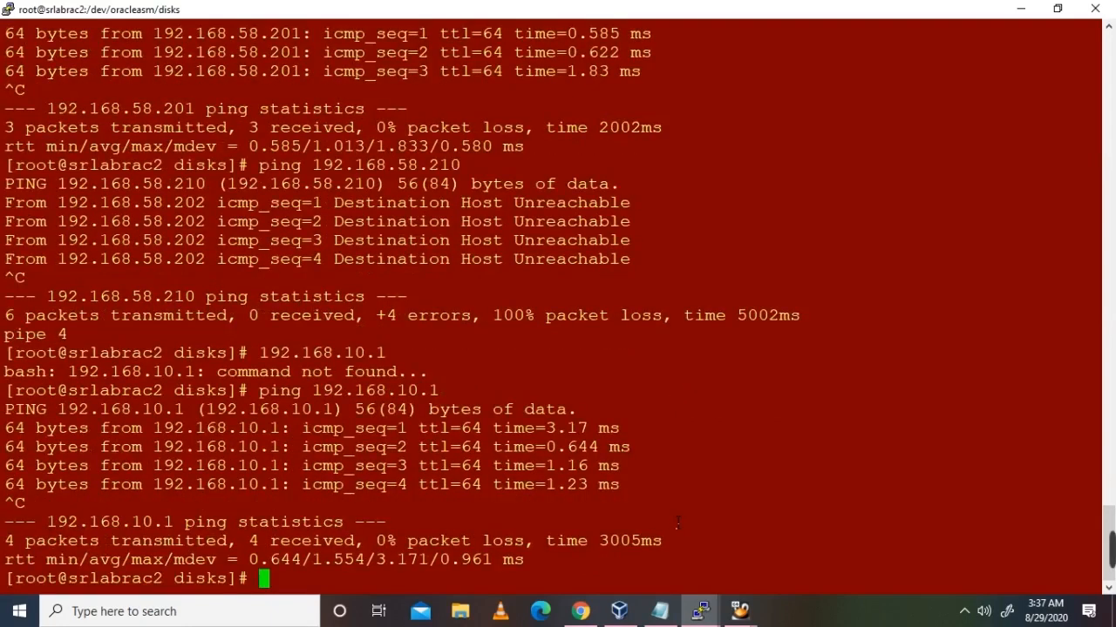
key("Up")
key("BackSpace")
type("2.168.10.2")
key("Return")
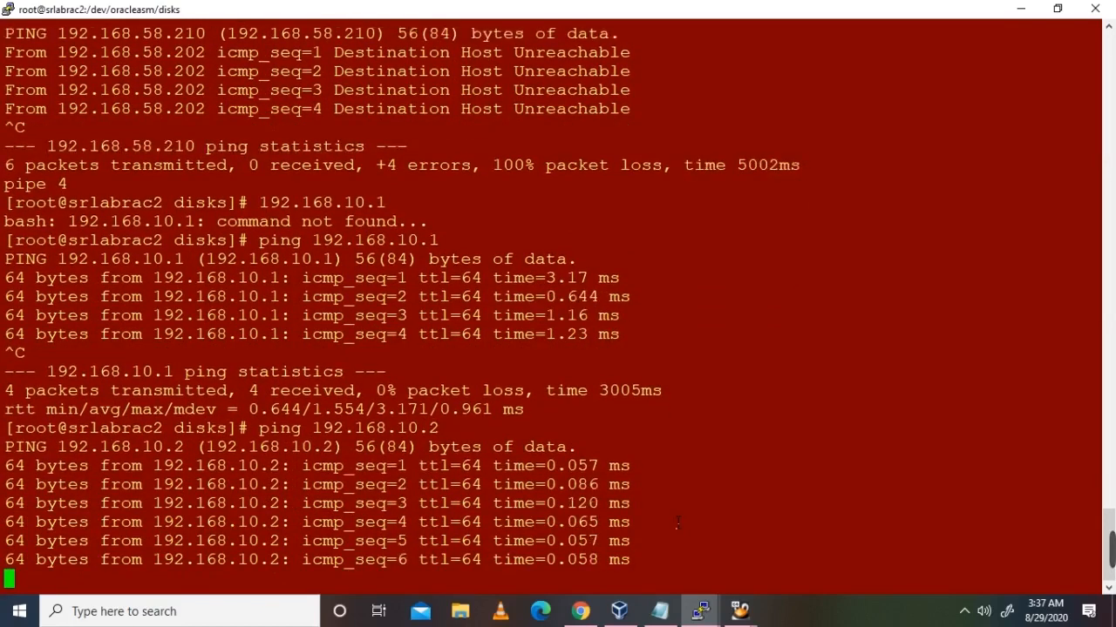
key("ctrl+c")
key("alt+Tab")
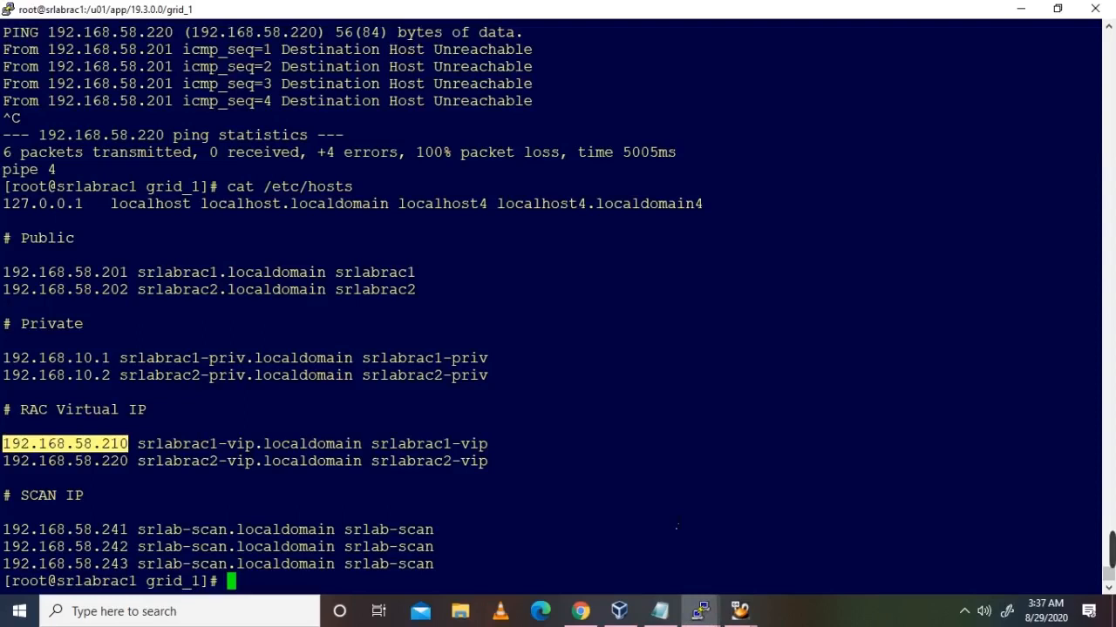
Step: Highlight the VIP, private, public and SCAN IP entries in the /etc/hosts output
left_click_drag(299, 84, 424, 84)
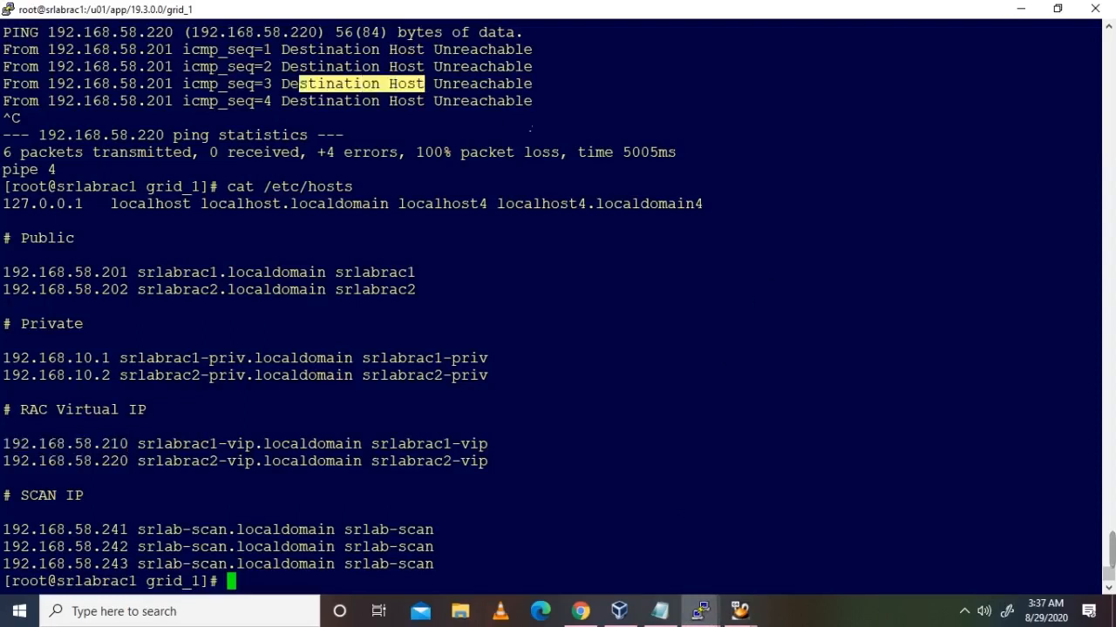
left_click(485, 144)
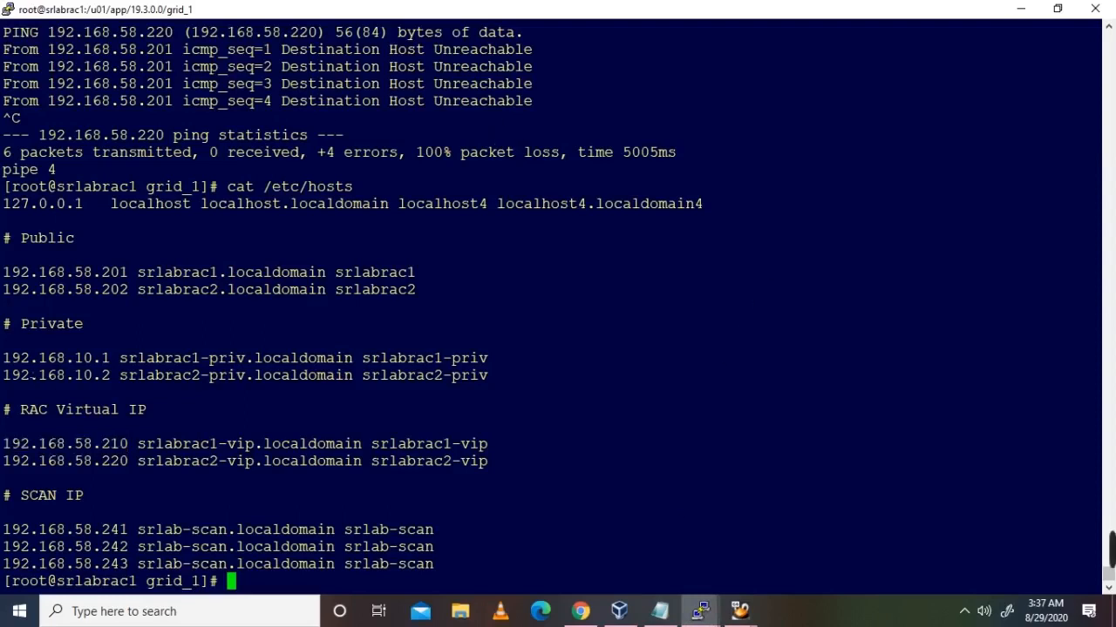
left_click_drag(16, 444, 498, 481)
left_click(506, 482)
left_click_drag(5, 358, 514, 375)
left_click(523, 382)
left_click_drag(4, 272, 514, 376)
left_click(522, 382)
left_click_drag(47, 518, 479, 548)
left_click(481, 550)
left_click(533, 499)
left_click(598, 542)
Step: Ping private IPs 192.168.10.2 and 192.168.10.1 from srlabrac1, both replying
type("ping 192.16")
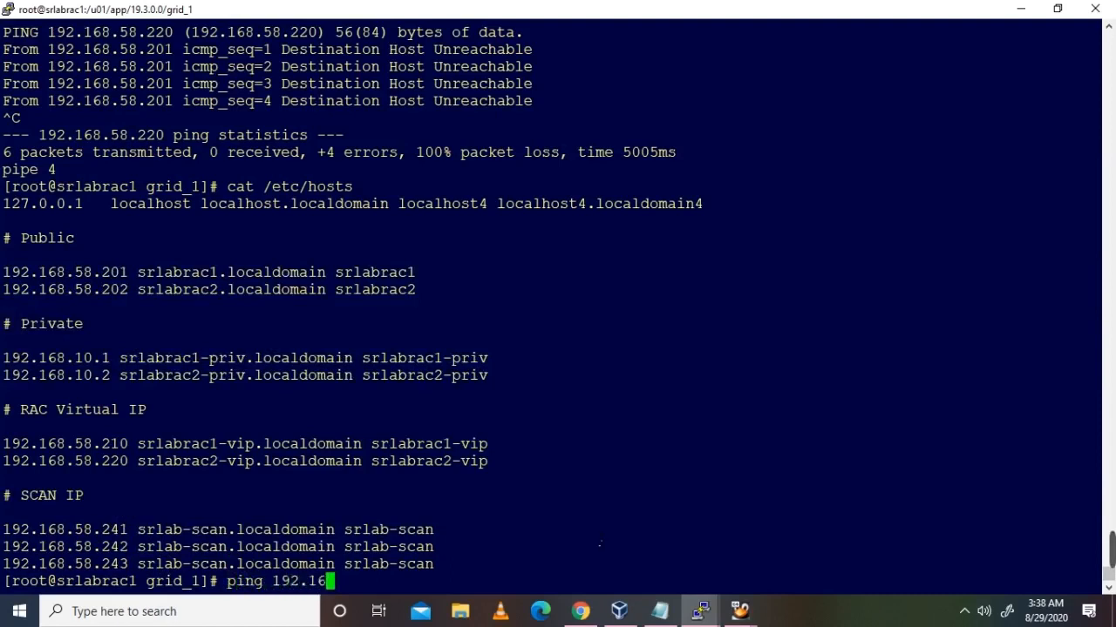
type("8.10.2")
key("Return")
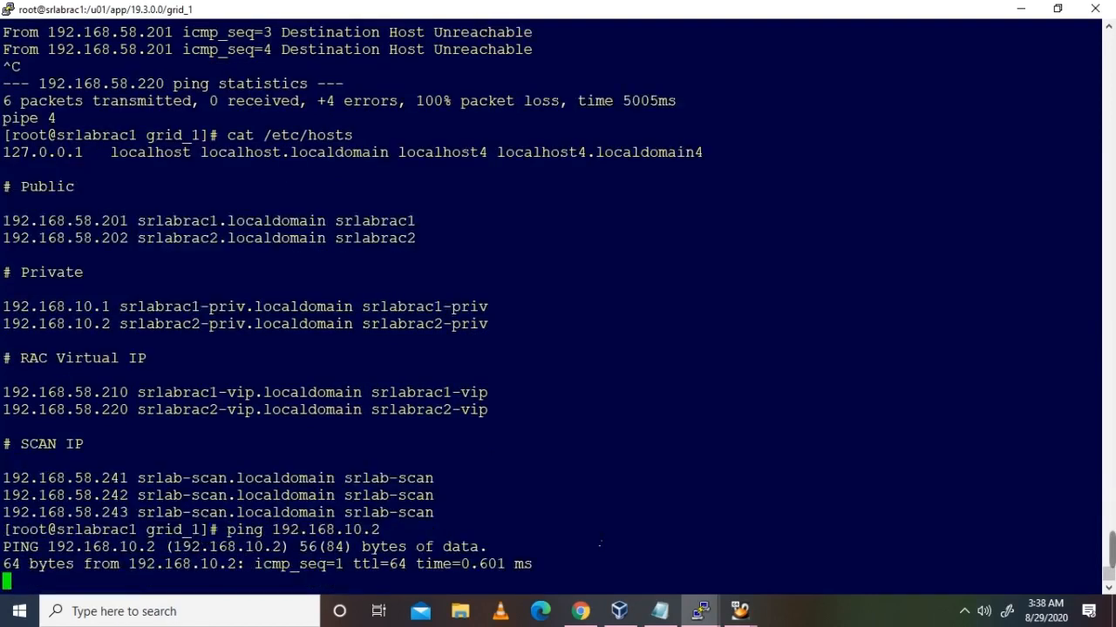
key("ctrl+c")
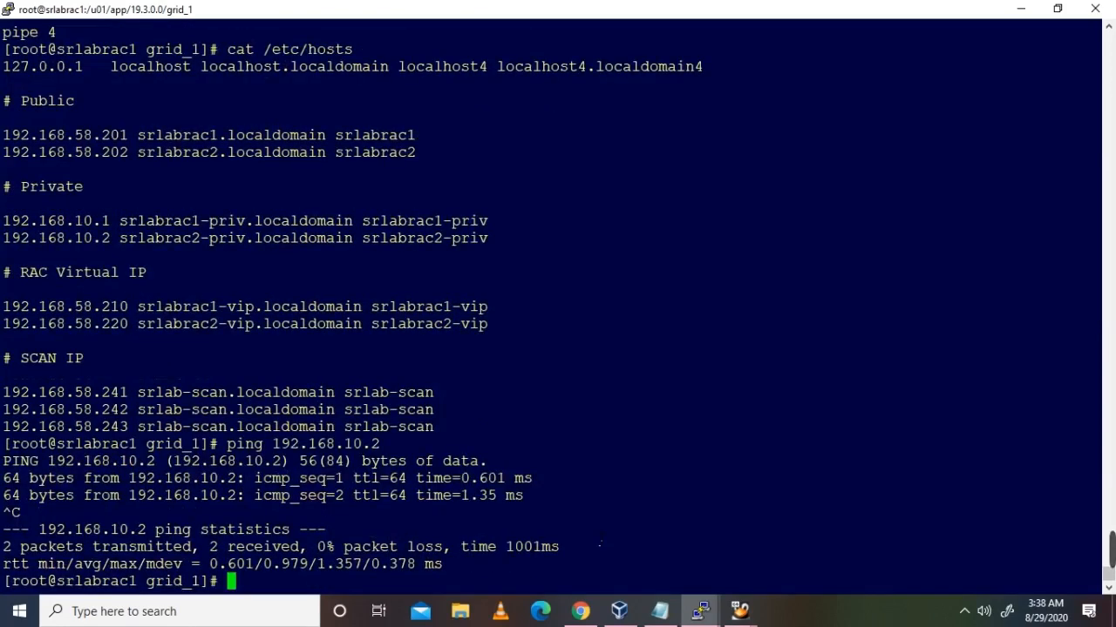
key("Up")
key("BackSpace")
type("1")
key("Return")
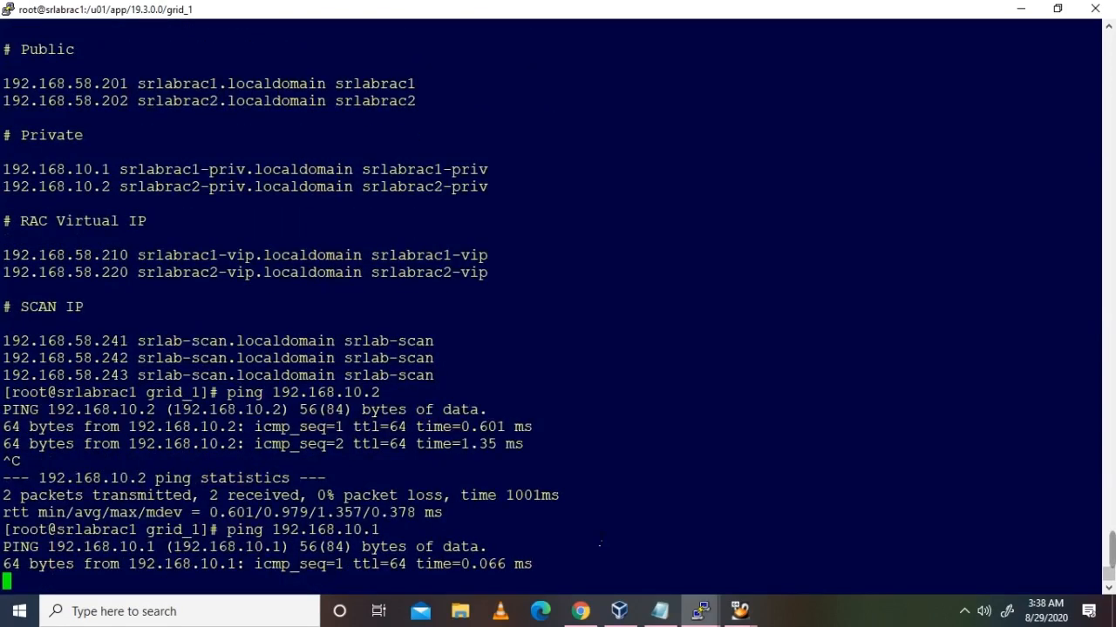
key("ctrl+c")
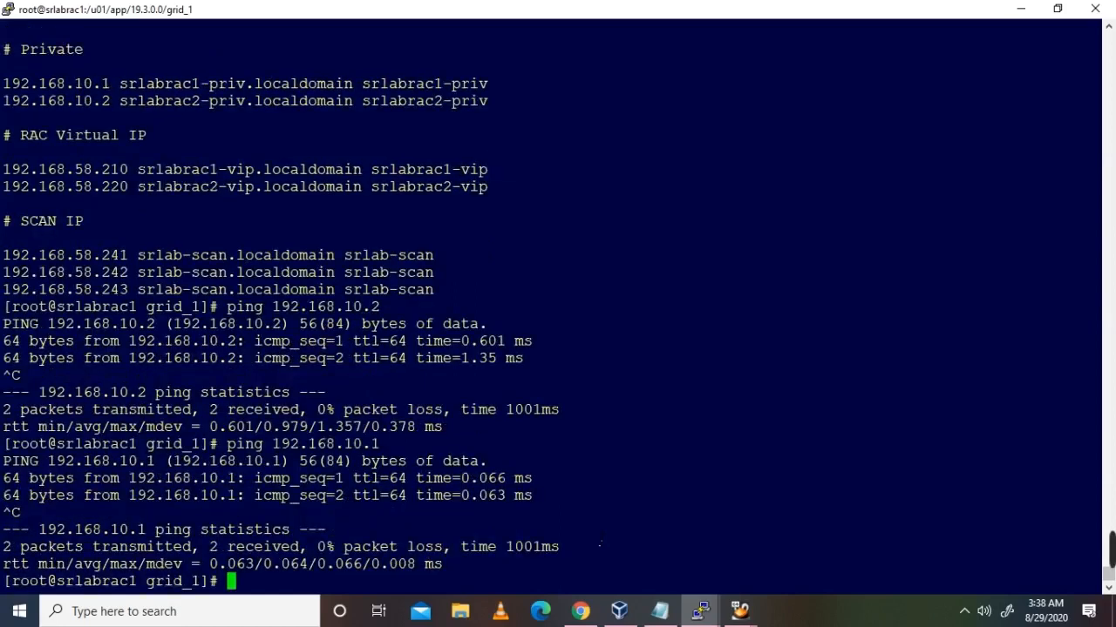
key("Return")
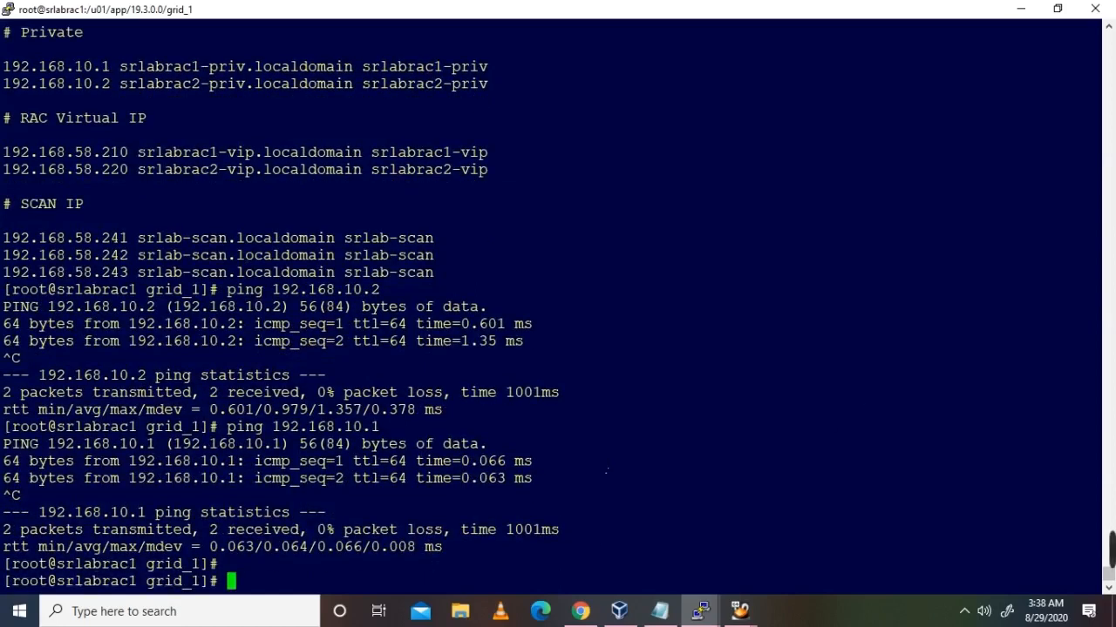
Step: Select the sshUserSetup.sh command in the Notepad RAC notes
mouse_move(660, 611)
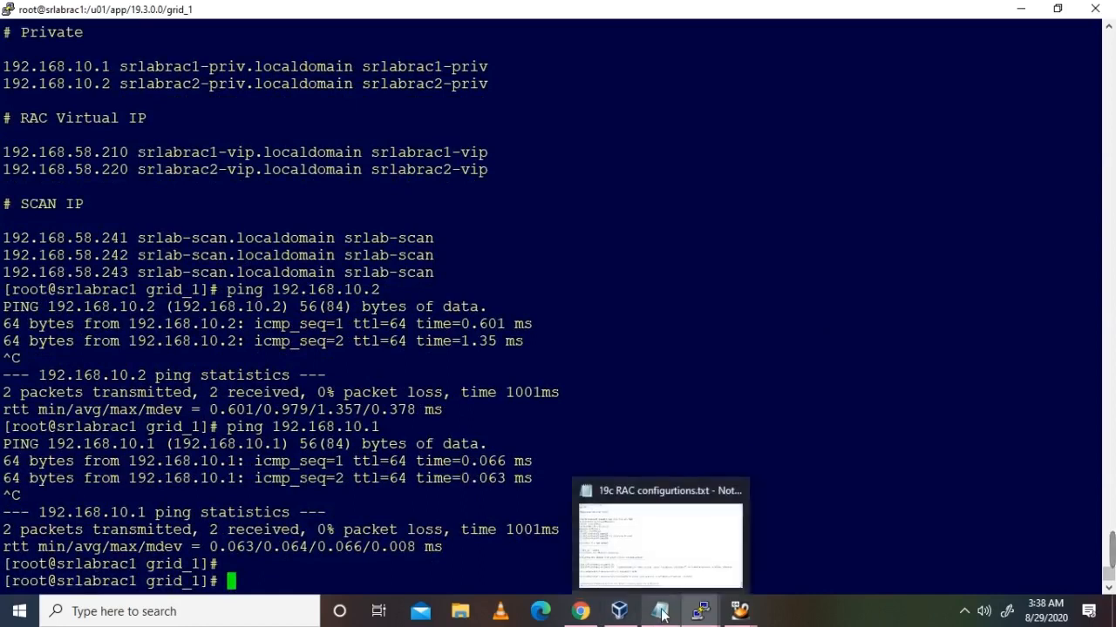
left_click(678, 549)
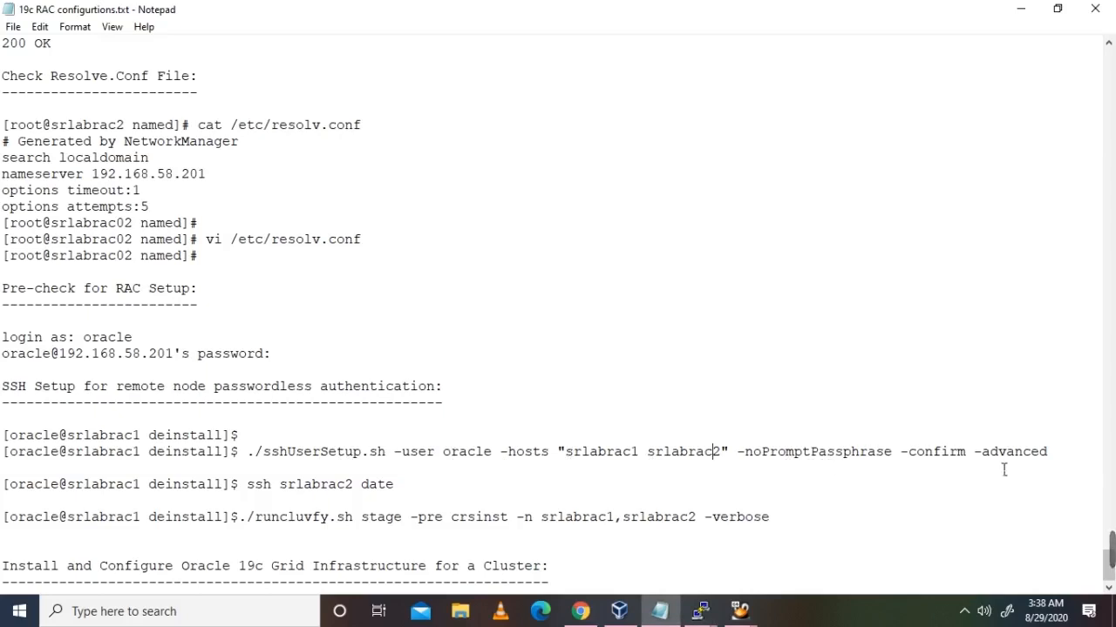
left_click_drag(251, 453, 1052, 458)
left_click(700, 611)
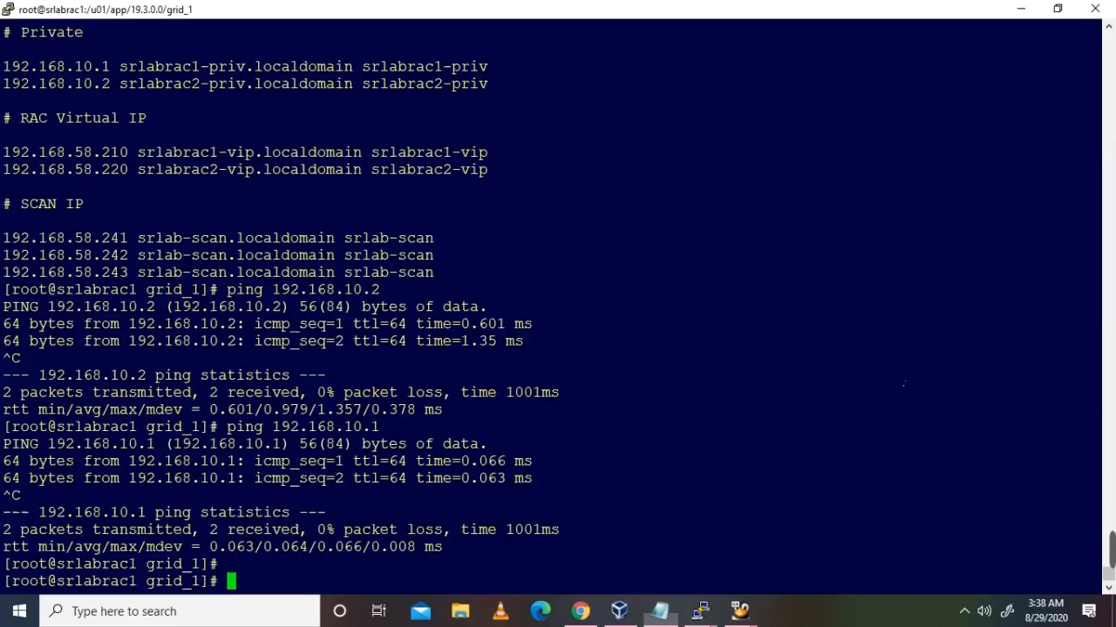
Step: Paste the copied sshUserSetup.sh command at the prompt and run it
right_click(868, 372)
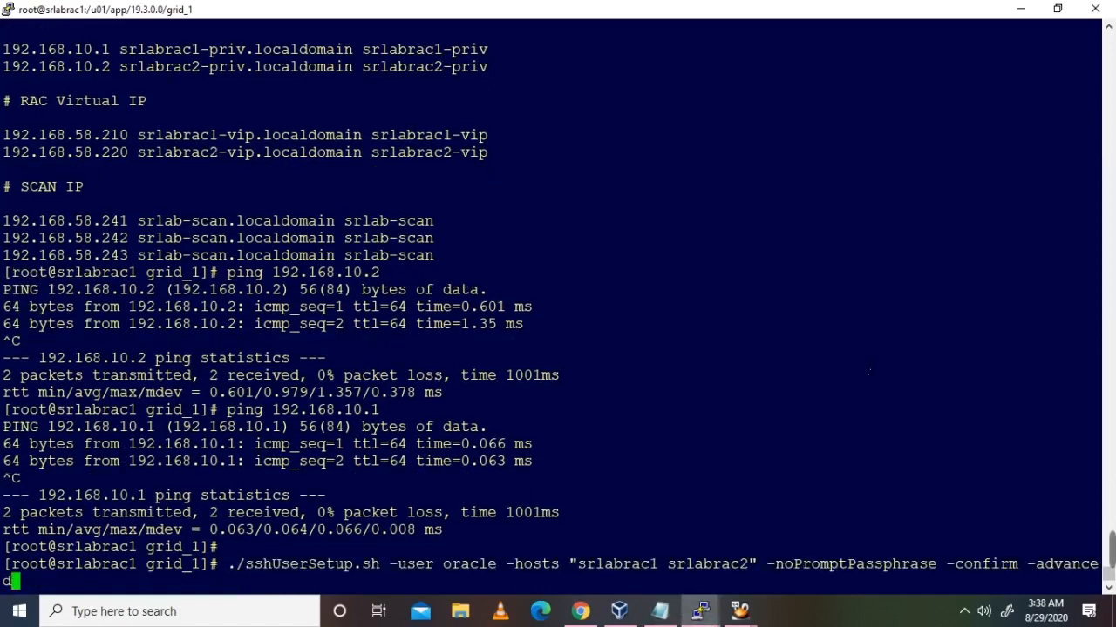
key("Return")
key("alt+Tab")
key("alt+Tab")
Step: Change into the deinstall directory and list it with ls -lrt to locate sshUserSetup.sh
type("ls -")
key("BackSpace")
key("BackSpace")
key("BackSpace")
key("BackSpace")
type("cd di")
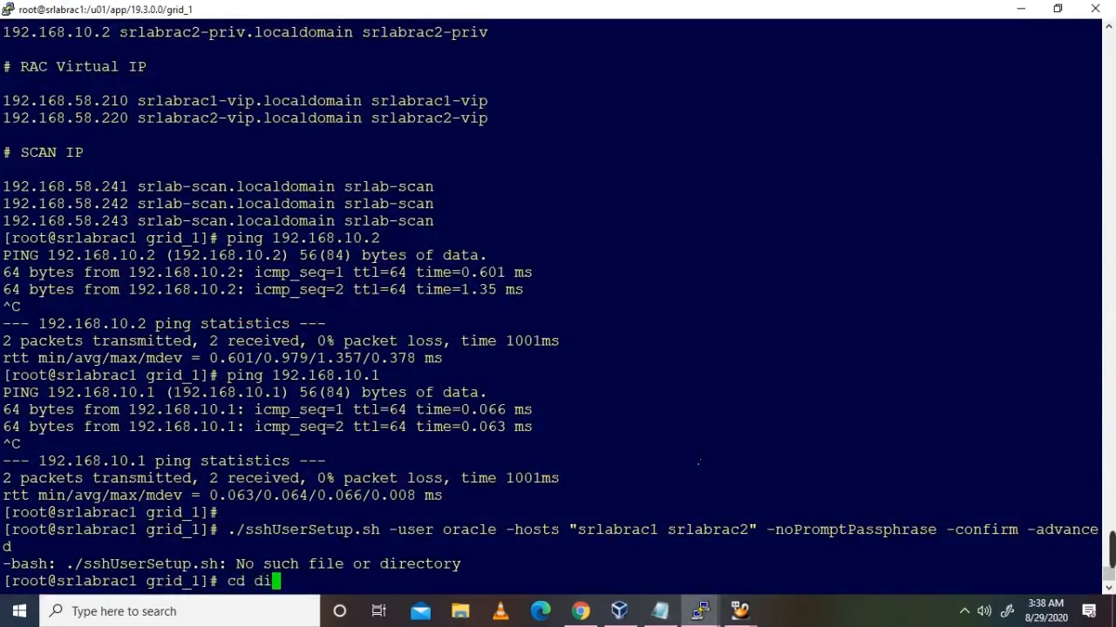
key("Tab")
key("BackSpace")
key("BackSpace")
key("BackSpace")
key("BackSpace")
key("BackSpace")
key("BackSpace")
key("BackSpace")
key("BackSpace")
key("BackSpace")
key("BackSpace")
key("BackSpace")
type("e")
key("Tab")
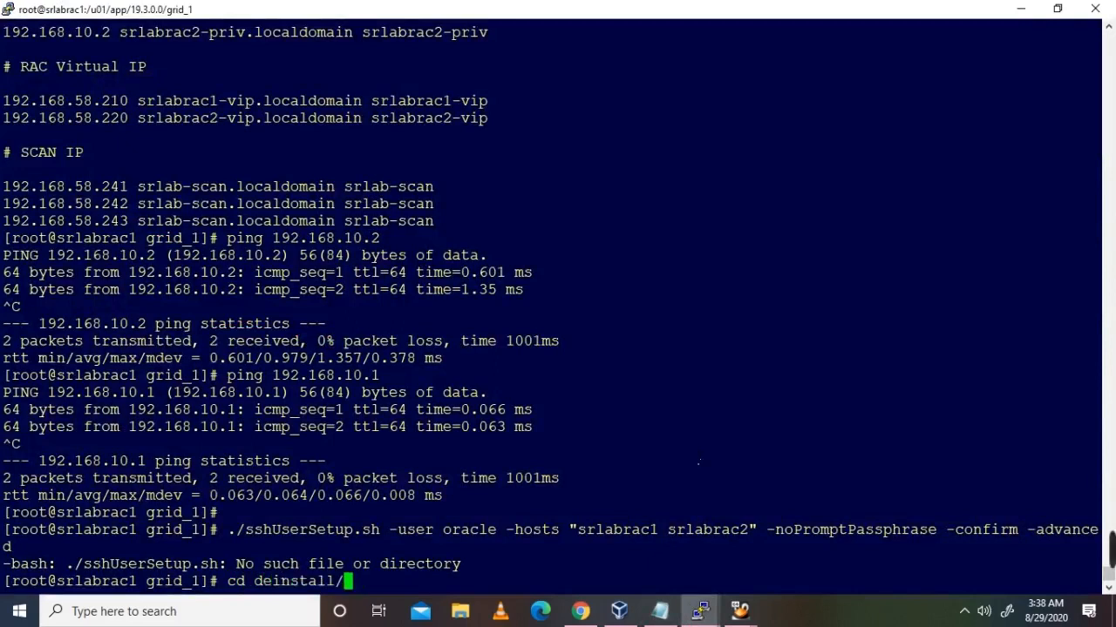
key("Return")
type("ls -lrt")
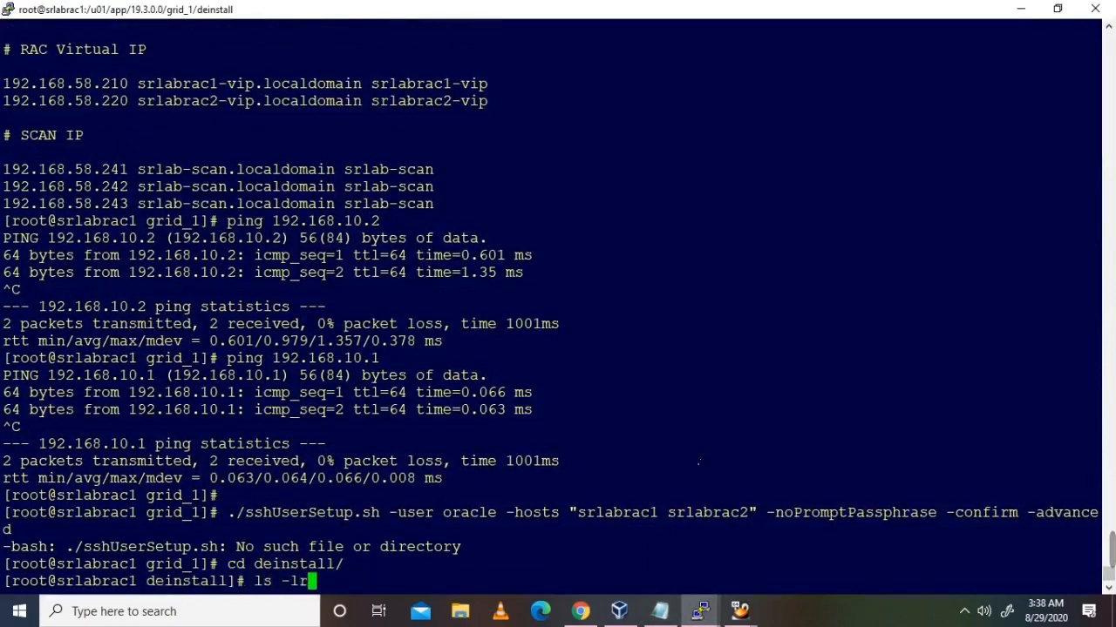
key("Return")
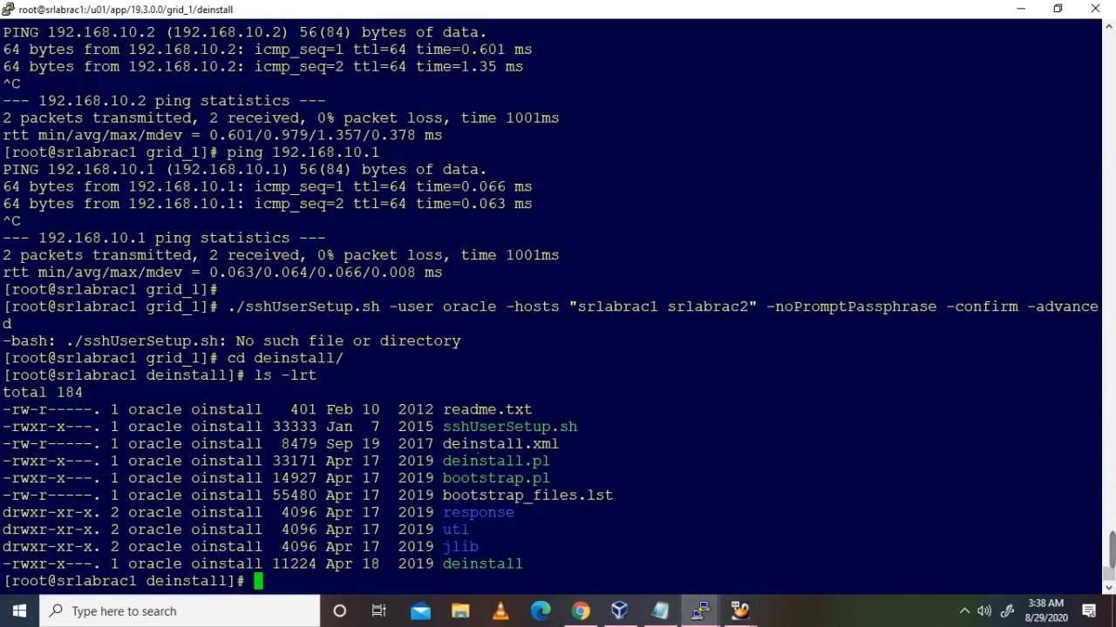
double_click(510, 427)
left_click(504, 577)
Step: Rerun the sshUserSetup.sh command from history and answer the oracle password prompts for srlabrac1 and srlabrac2
key("Up")
key("Up")
key("Up")
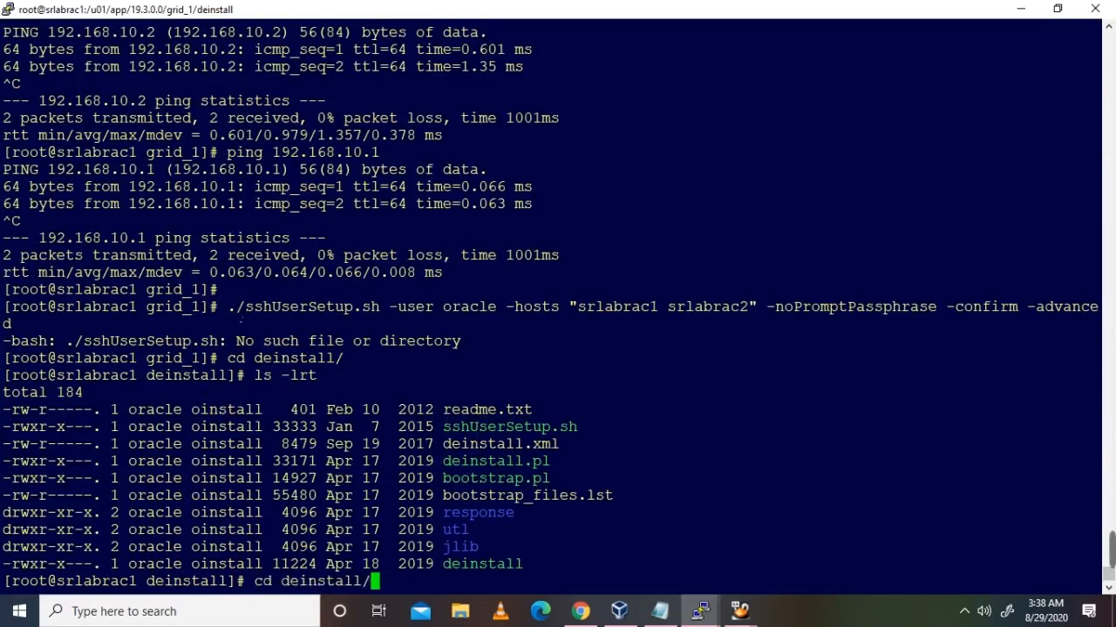
key("Return")
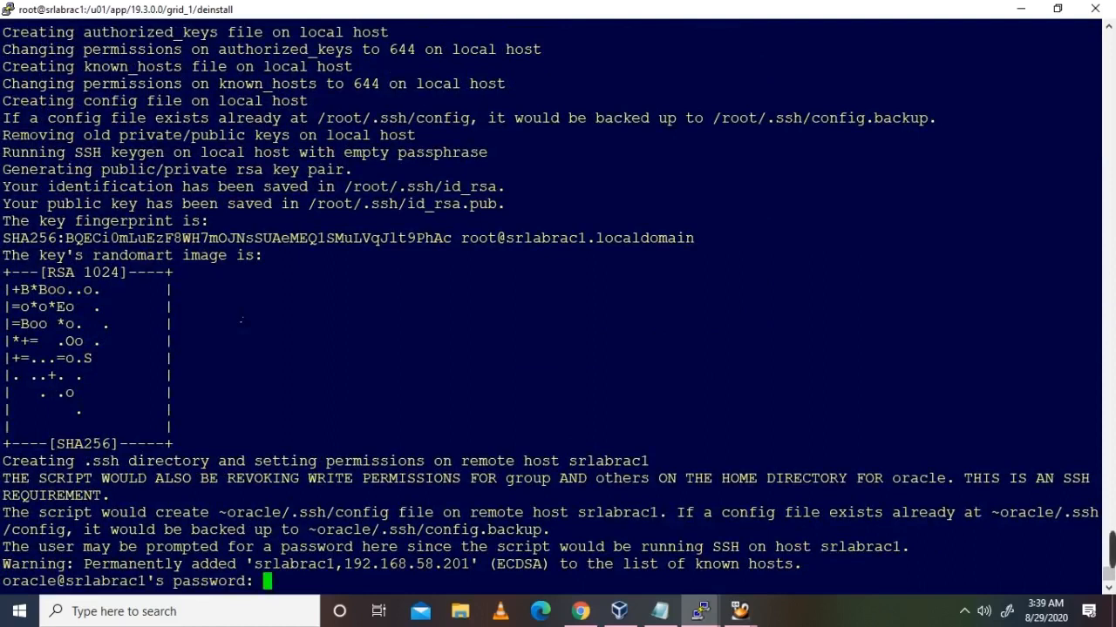
key("Return")
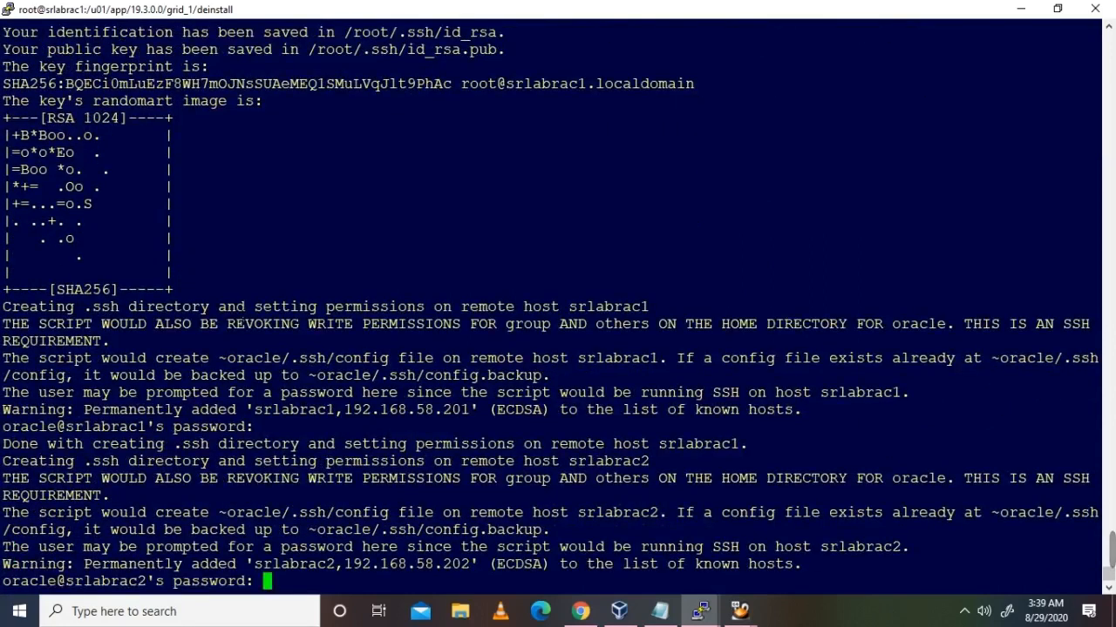
key("Return")
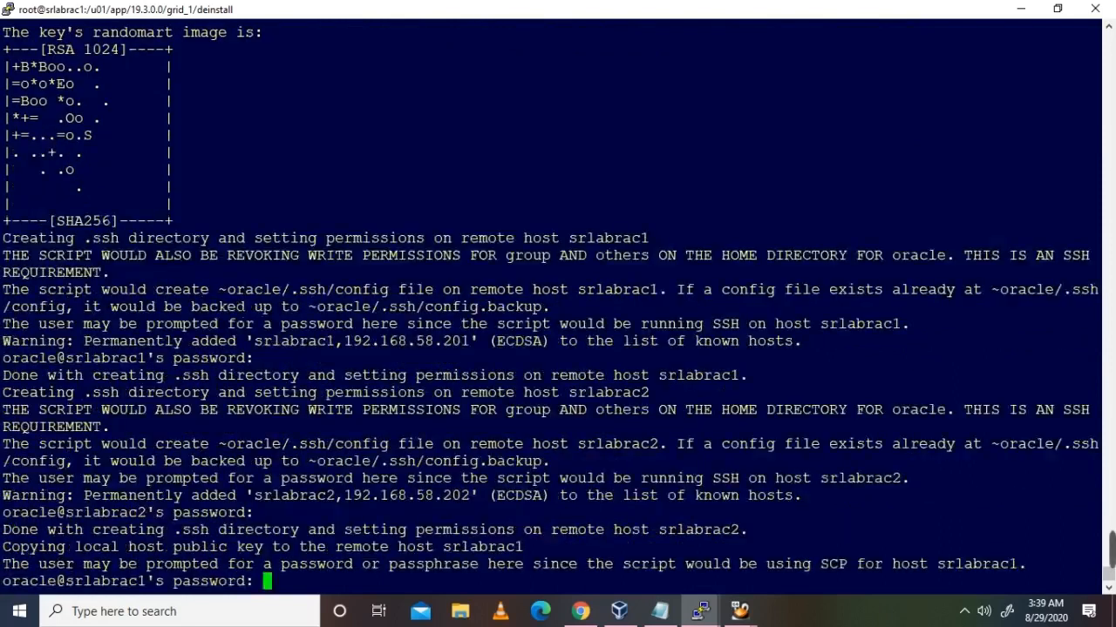
key("Return")
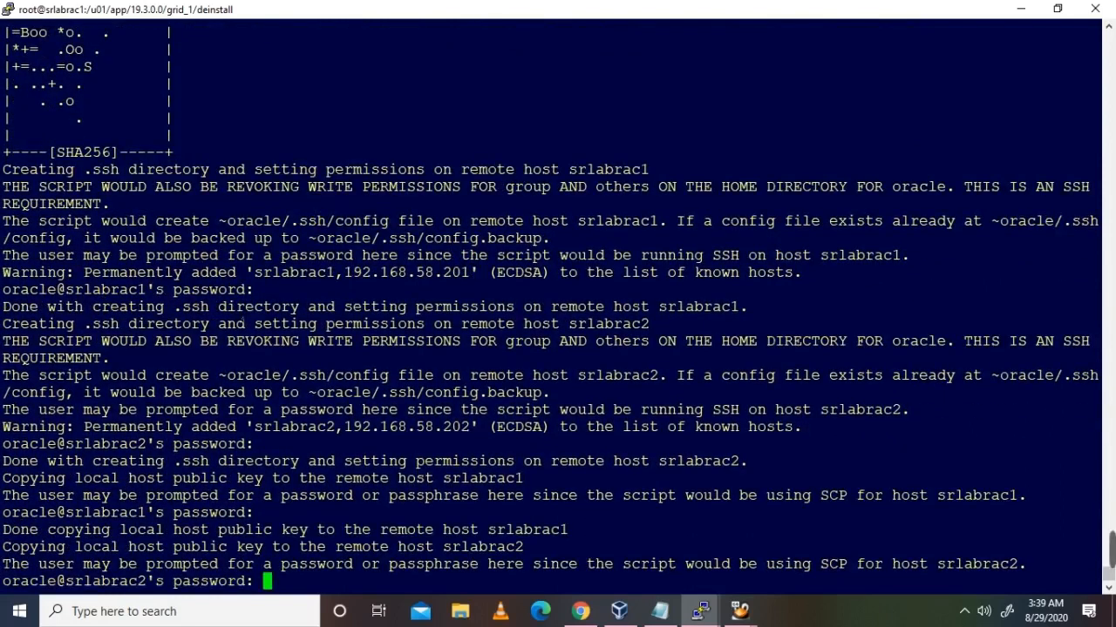
key("Return")
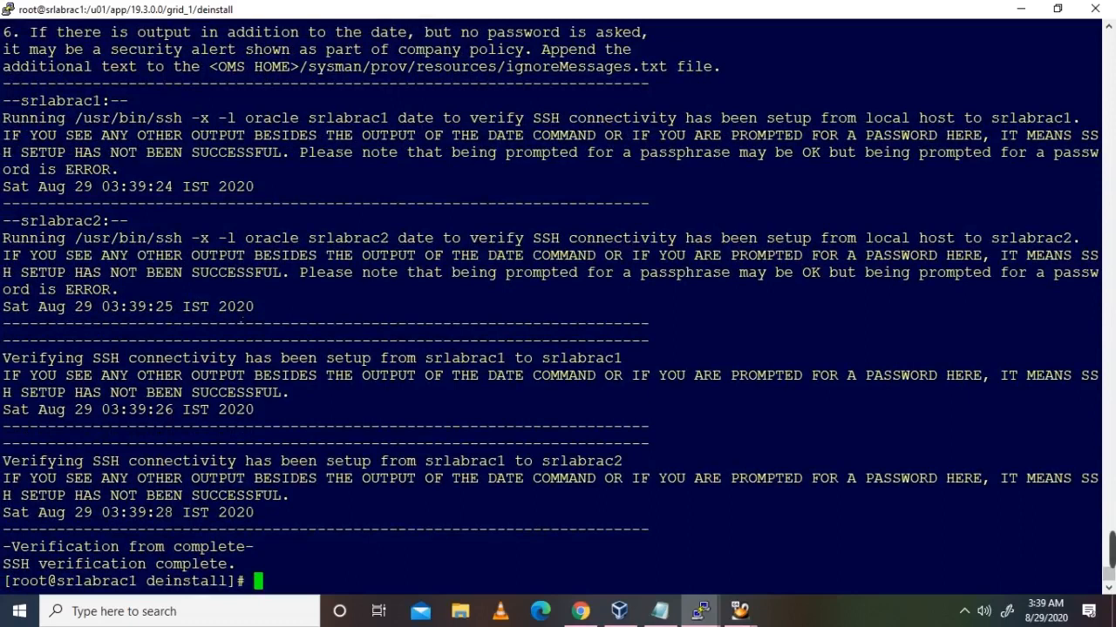
Step: Test root's SSH with 'ssh srlabrac2 date', entering root's password when prompted
type("ssh srlabrac2 date")
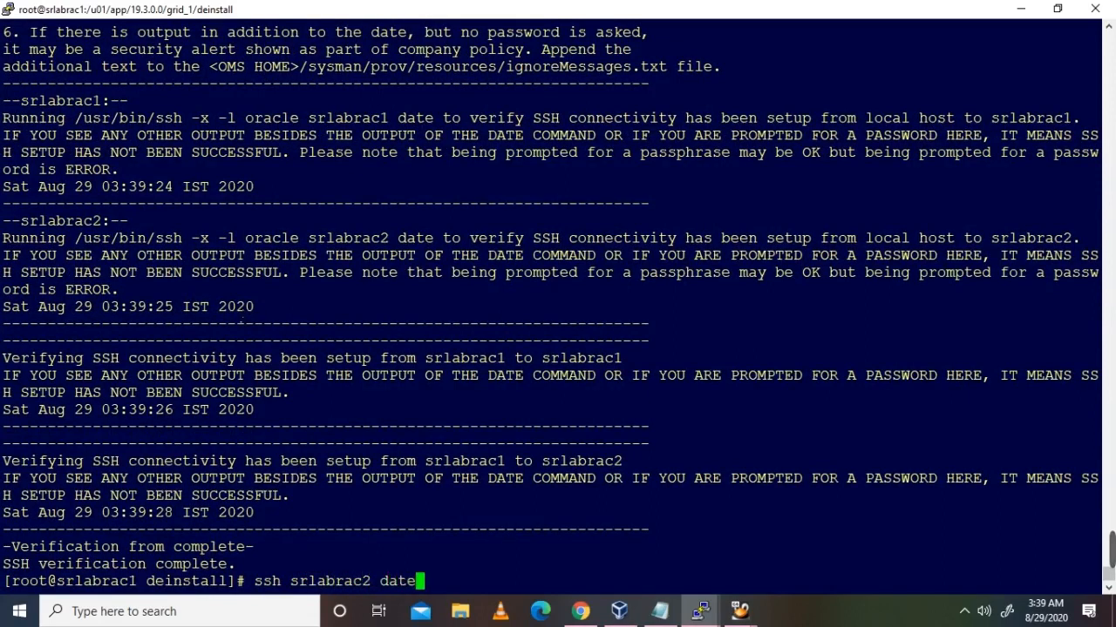
key("Return")
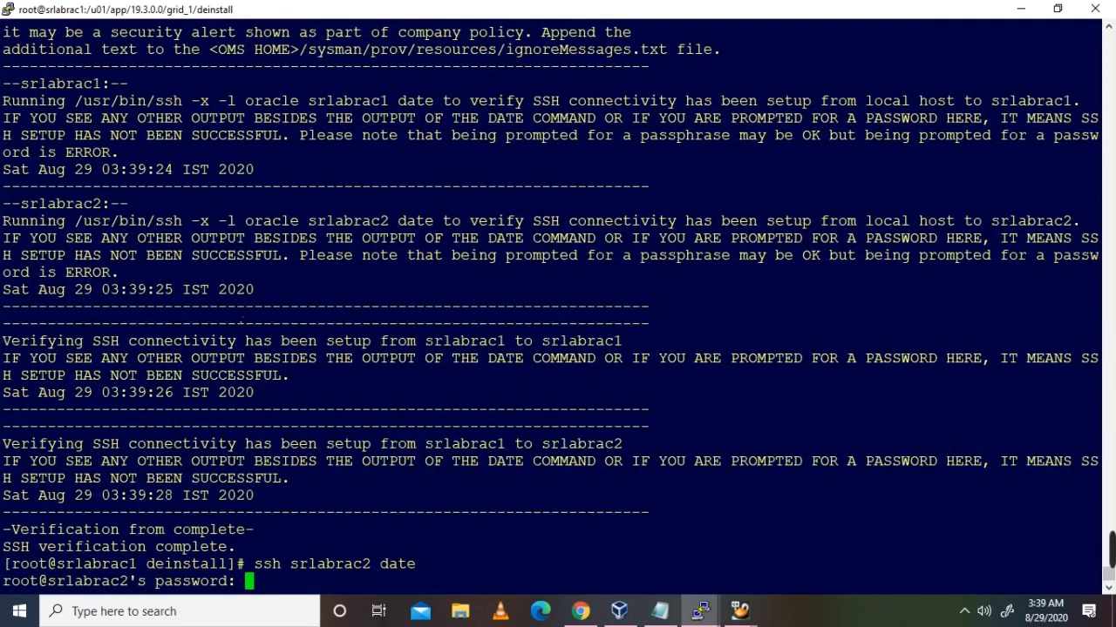
key("Return")
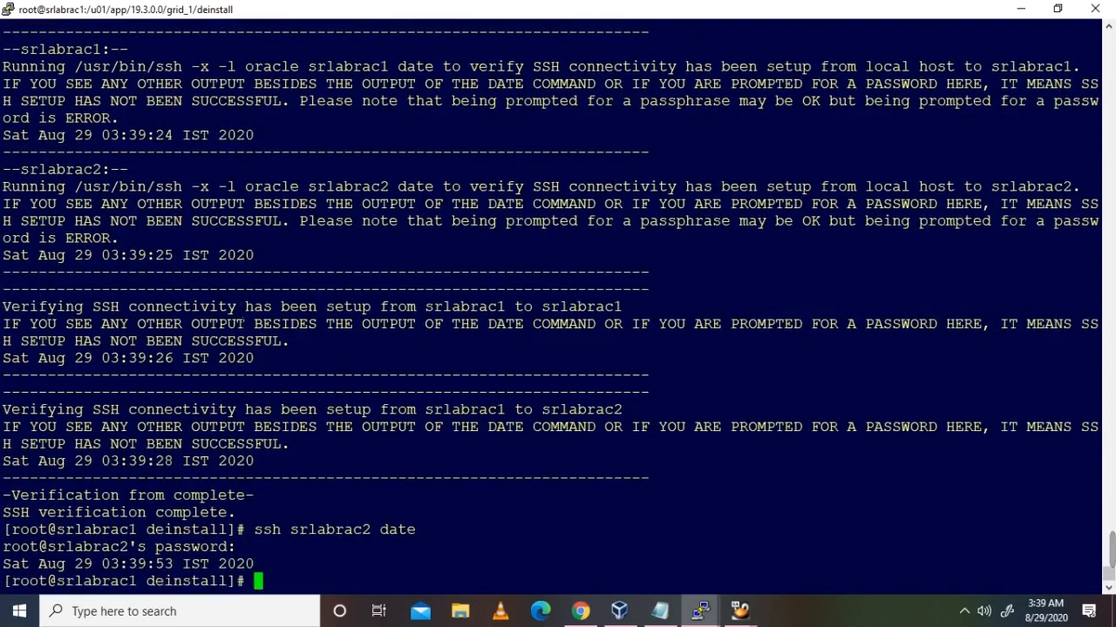
key("alt+Tab")
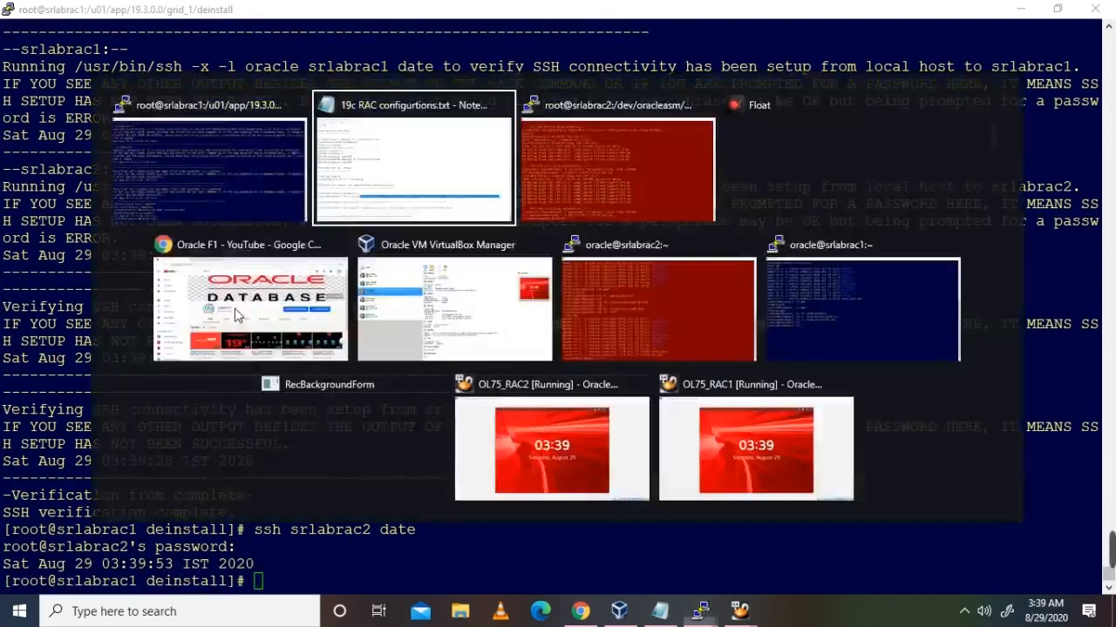
key("alt+Tab")
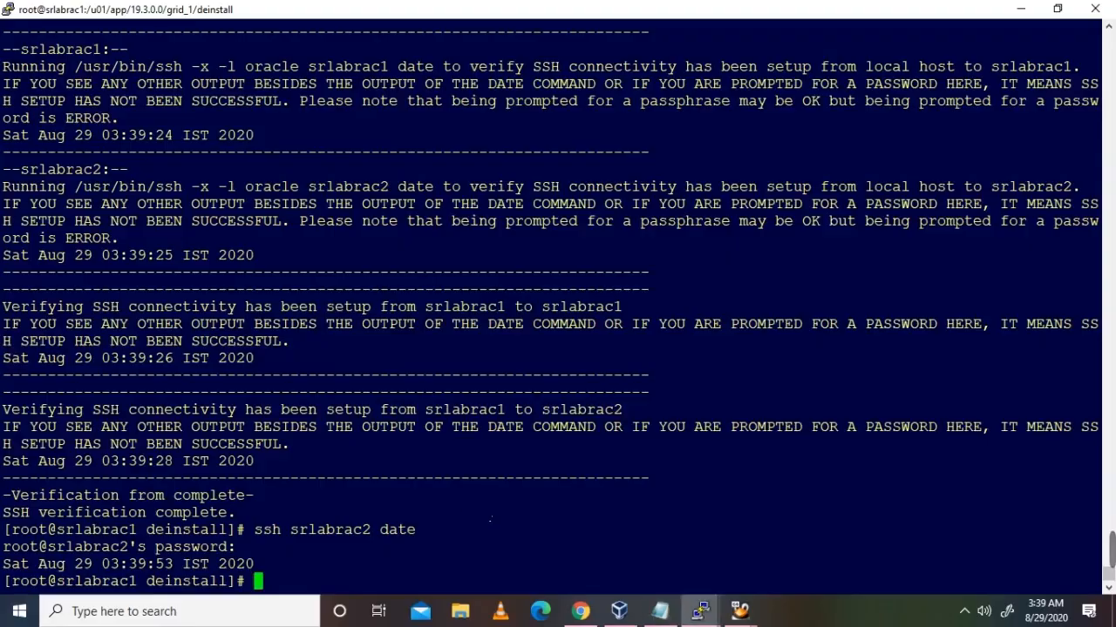
Step: In the oracle session on srlabrac1, change into /u01/app/19.3.0.0/grid_1/deinstall
mouse_move(700, 611)
left_click(812, 542)
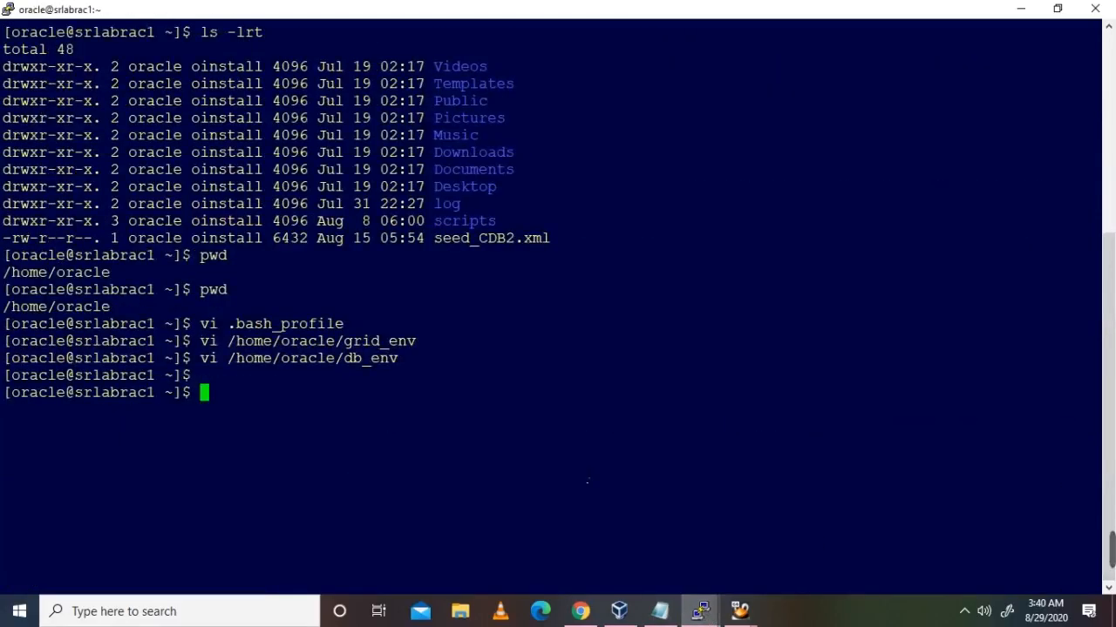
type("d /")
key("BackSpace")
key("BackSpace")
key("BackSpace")
type("cd /u01")
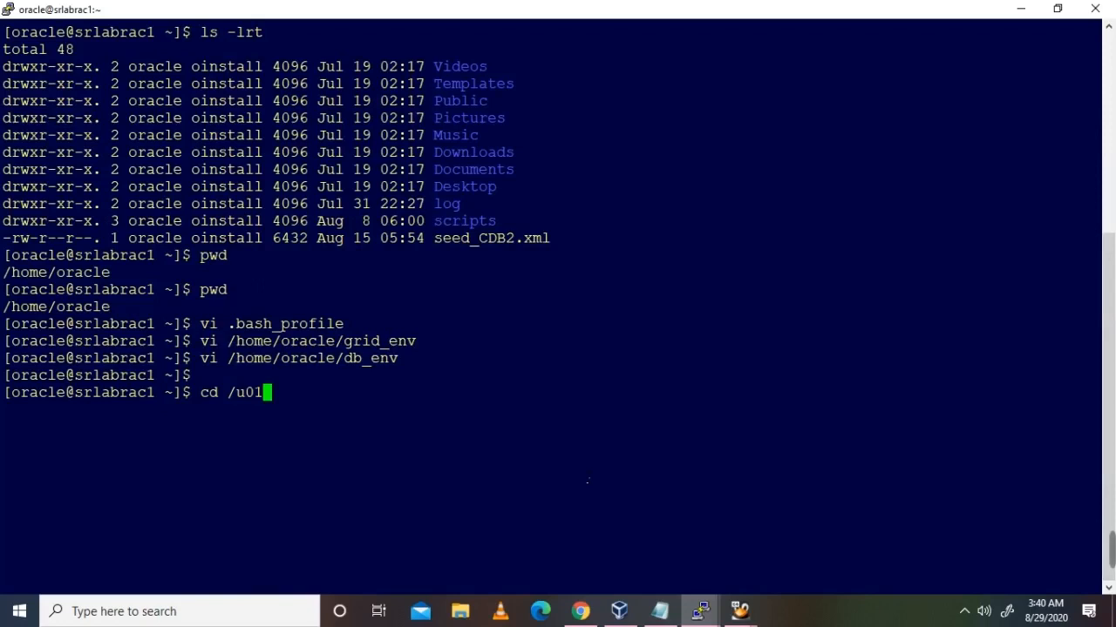
type("/app/")
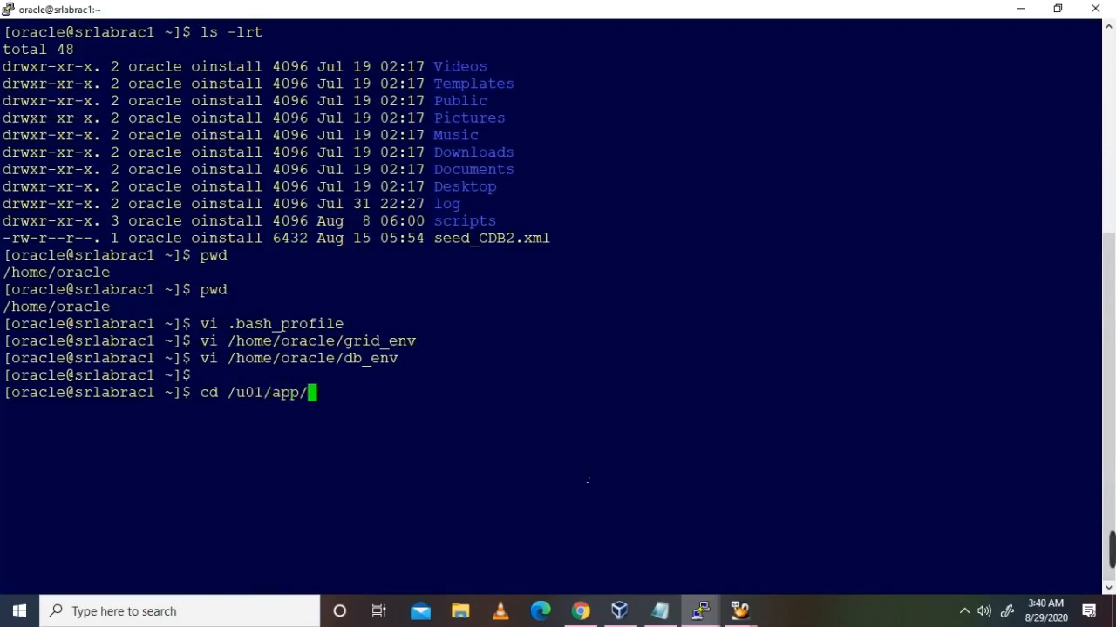
type("1")
key("Tab")
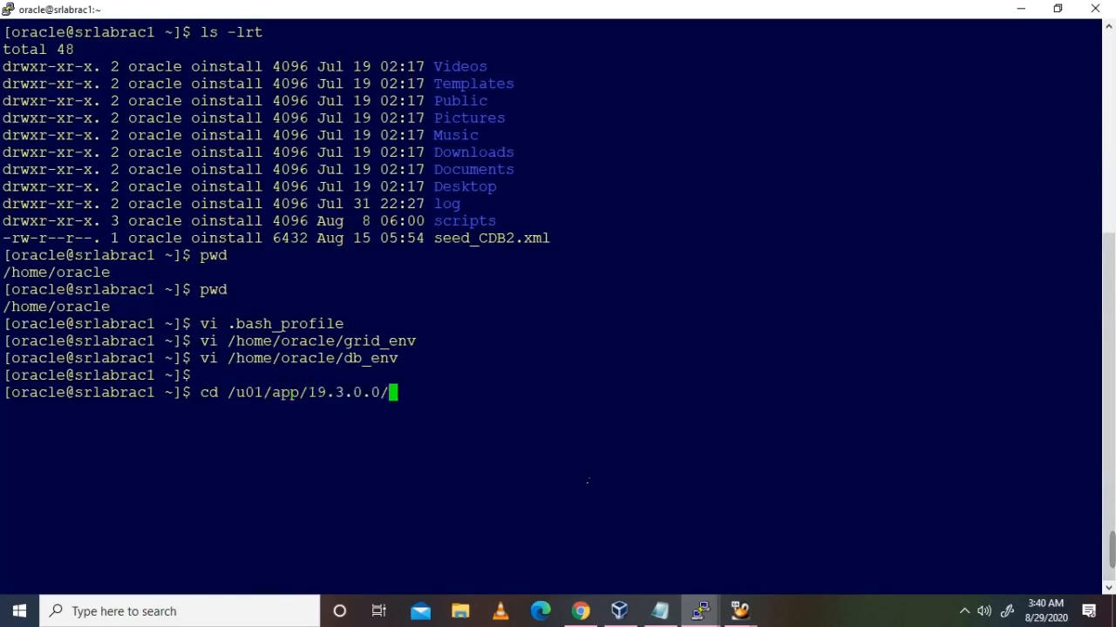
type("g")
key("Tab")
type("de")
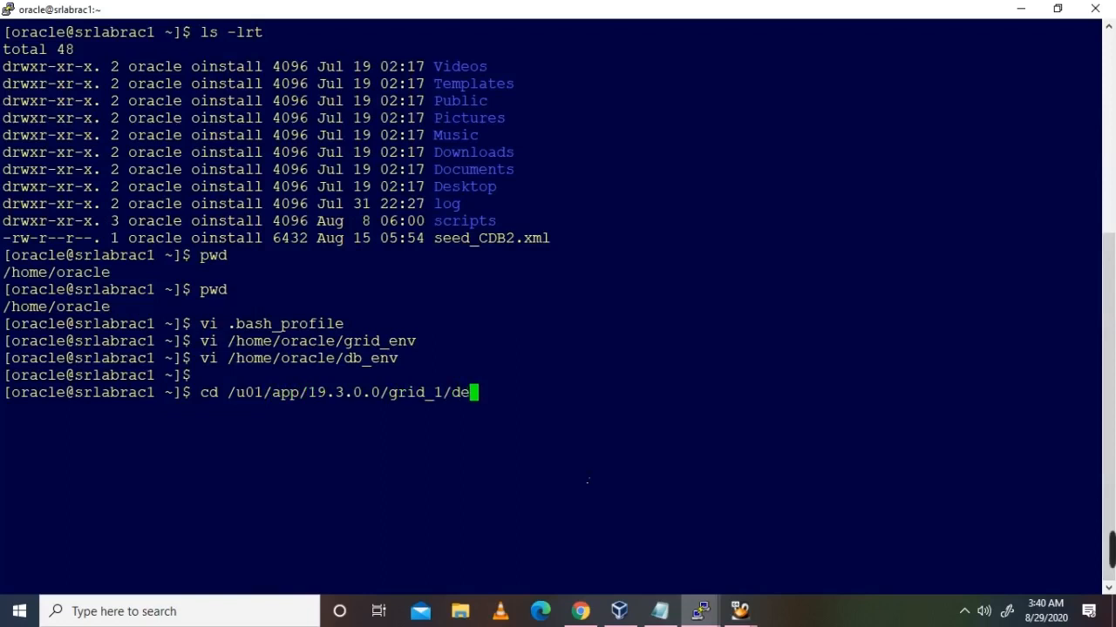
type("in")
key("Tab")
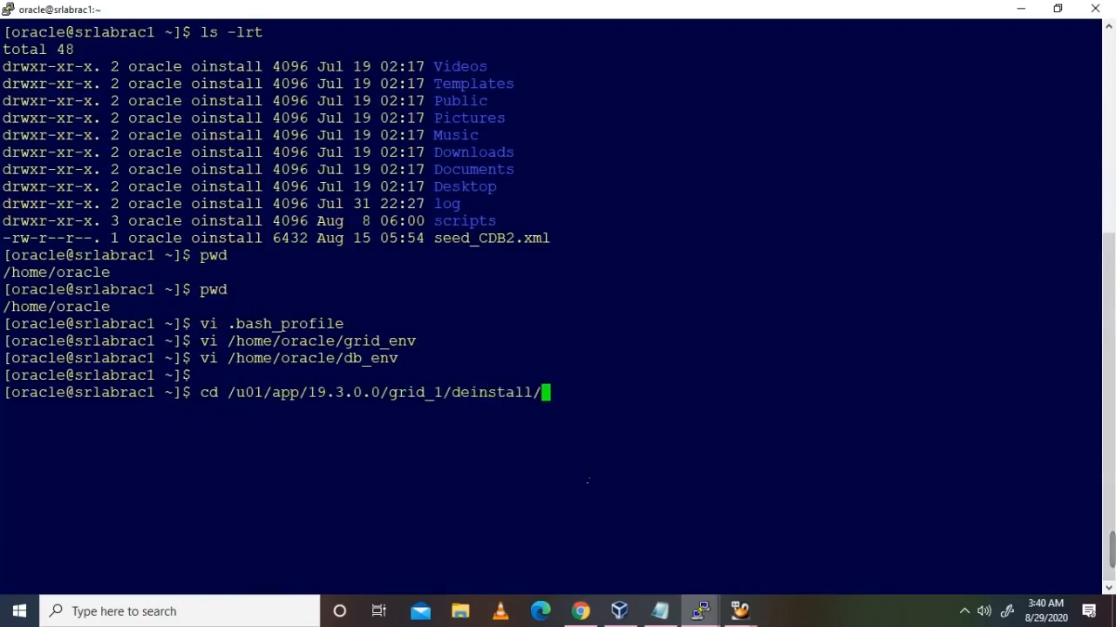
key("Return")
Step: Run pwd, id and who to confirm the directory, oracle's groups and logged-in users
type("pwd")
key("Return")
type("id")
key("BackSpace")
key("BackSpace")
type("id")
key("Return")
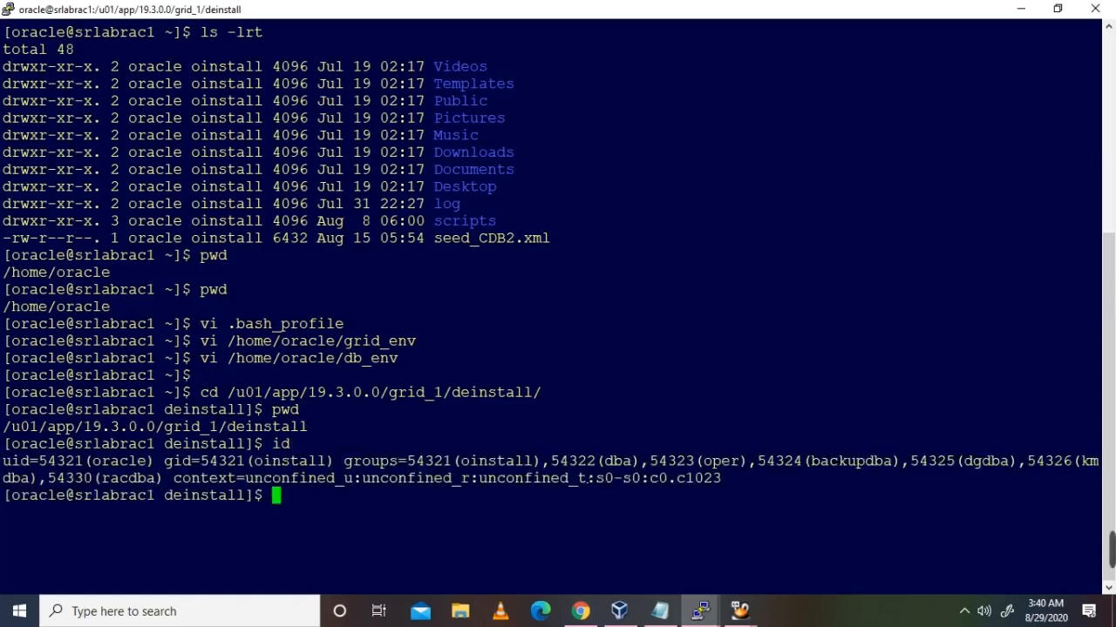
type("who")
key("Return")
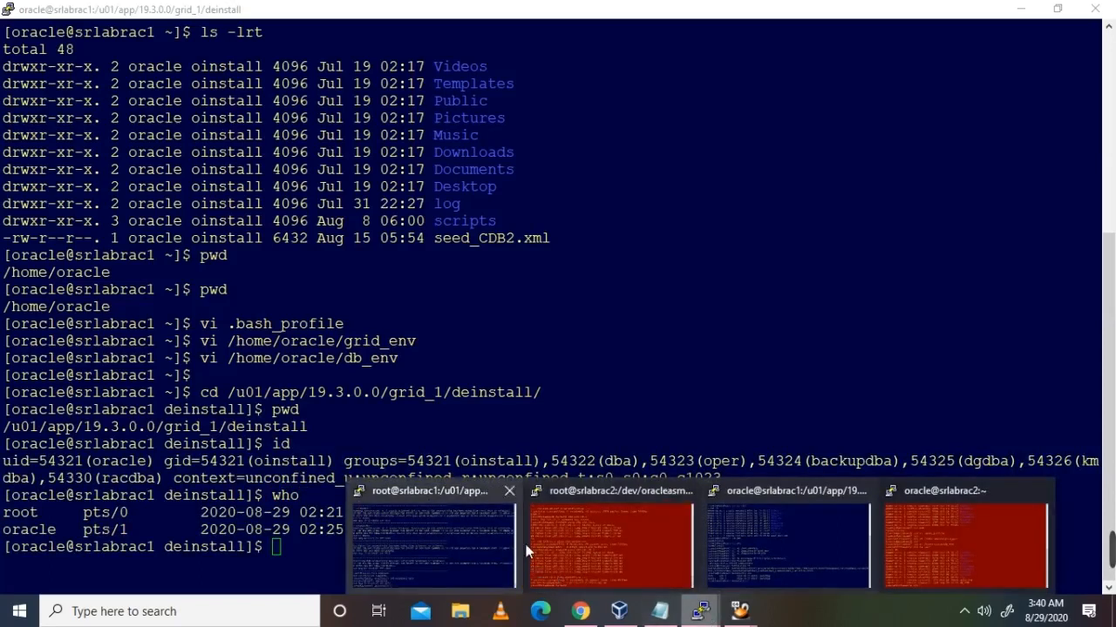
left_click(660, 609)
Step: Copy the sshUserSetup.sh line from the Notepad notes and paste it at oracle's srlabrac1 prompt
right_click(602, 453)
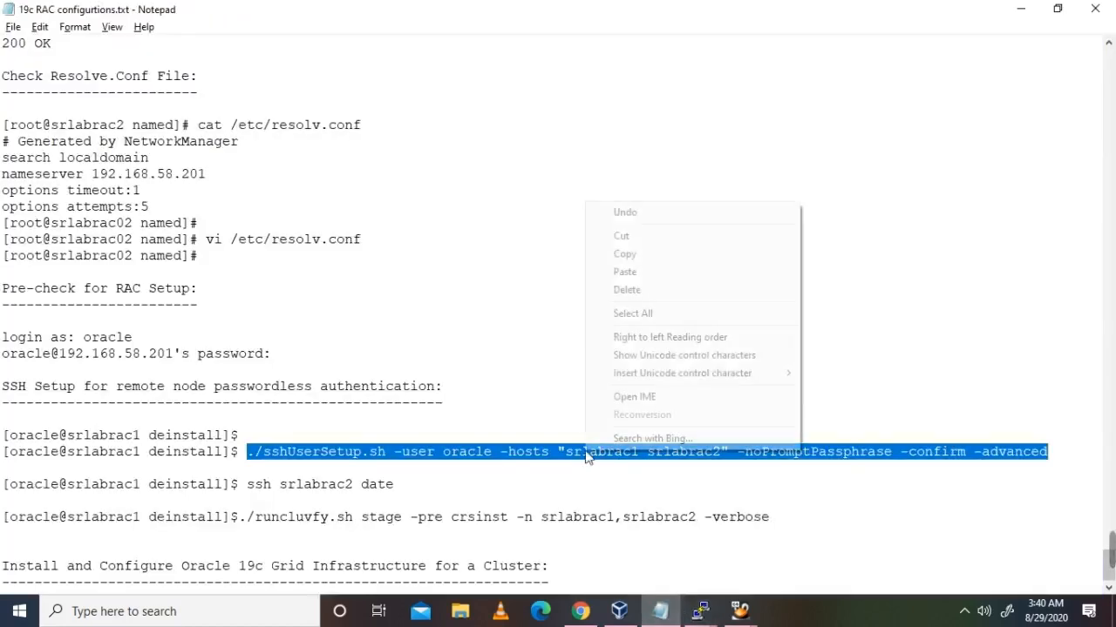
left_click(624, 255)
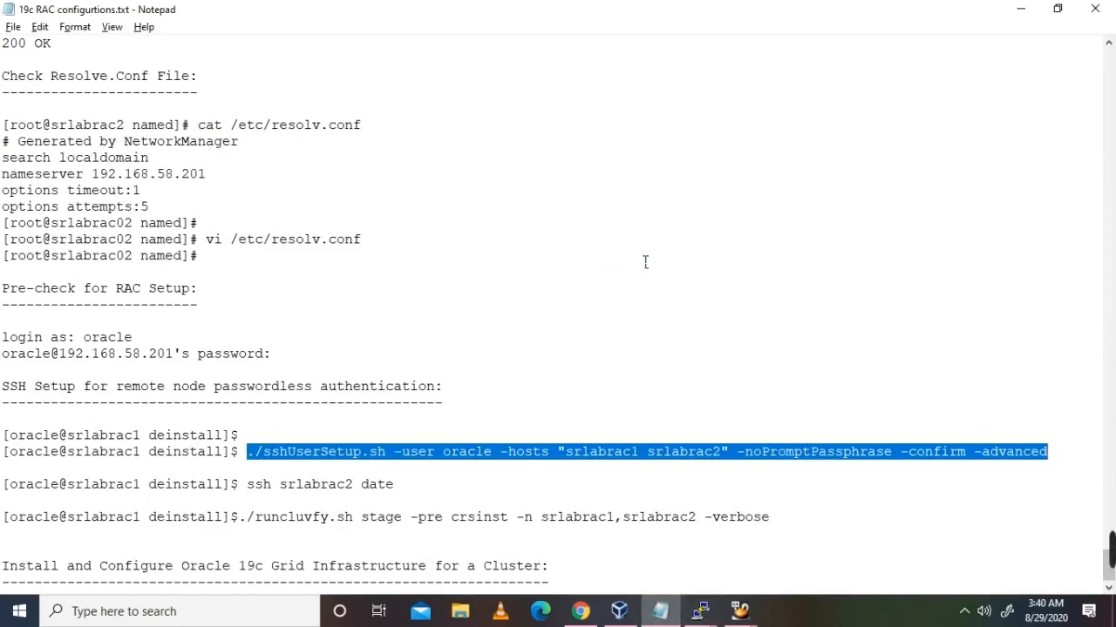
left_click(701, 613)
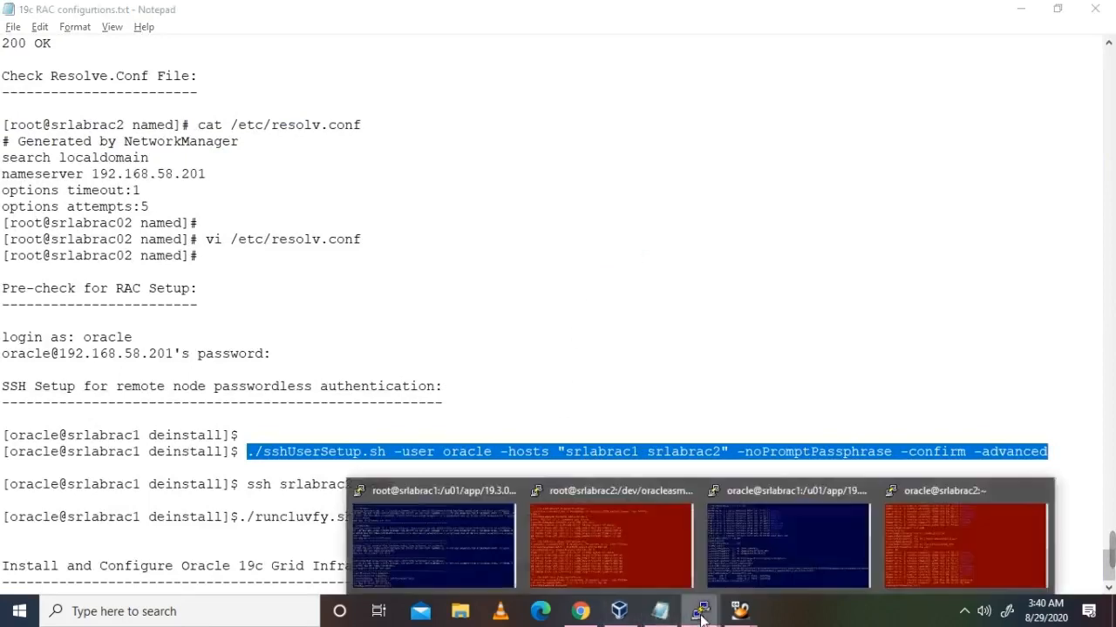
left_click(743, 545)
right_click(617, 510)
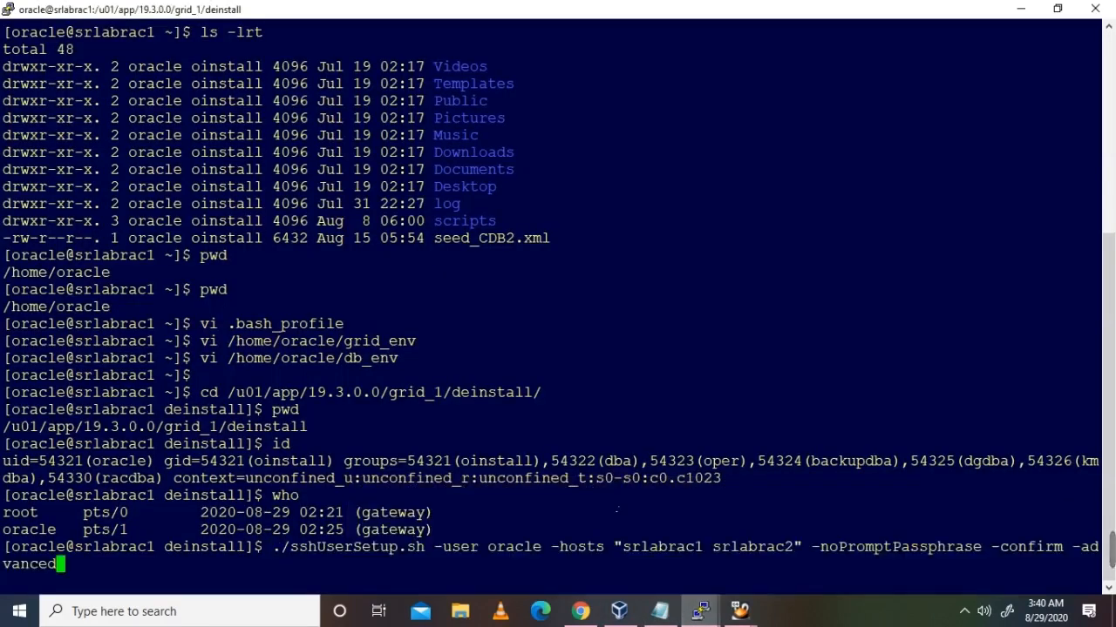
Step: Run sshUserSetup.sh as oracle and submit the oracle password for srlabrac1 at both prompts
key("Return")
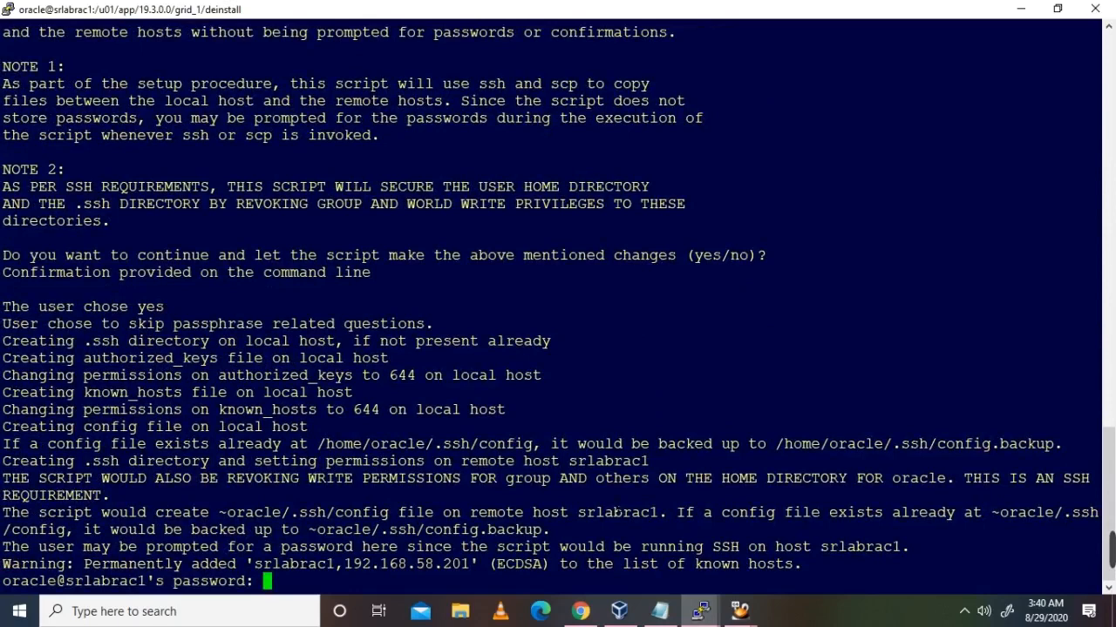
key("Return")
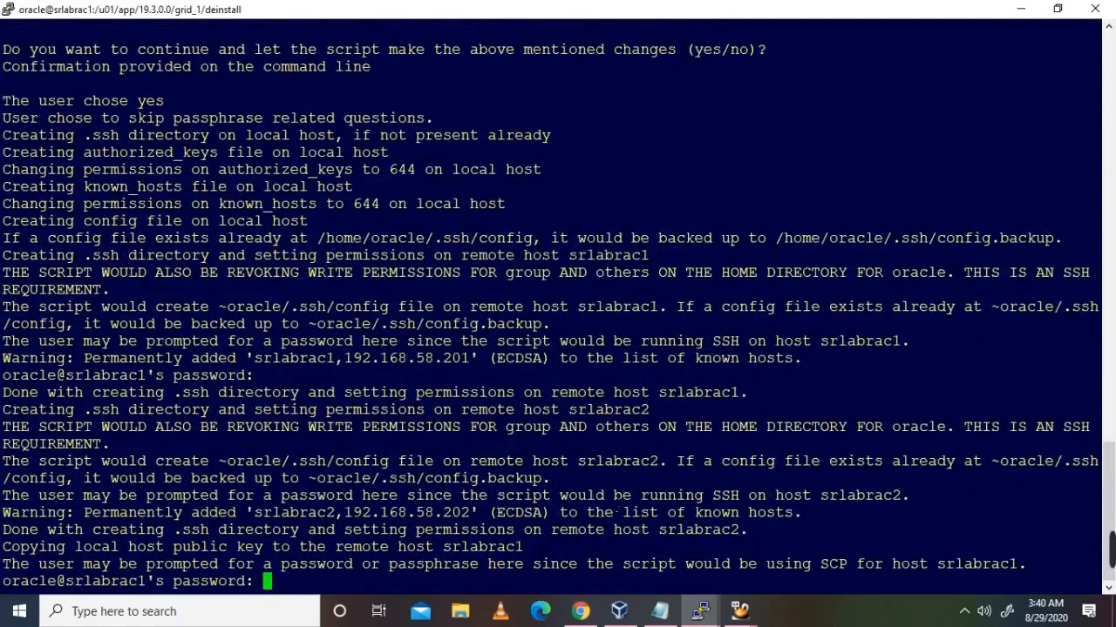
key("Return")
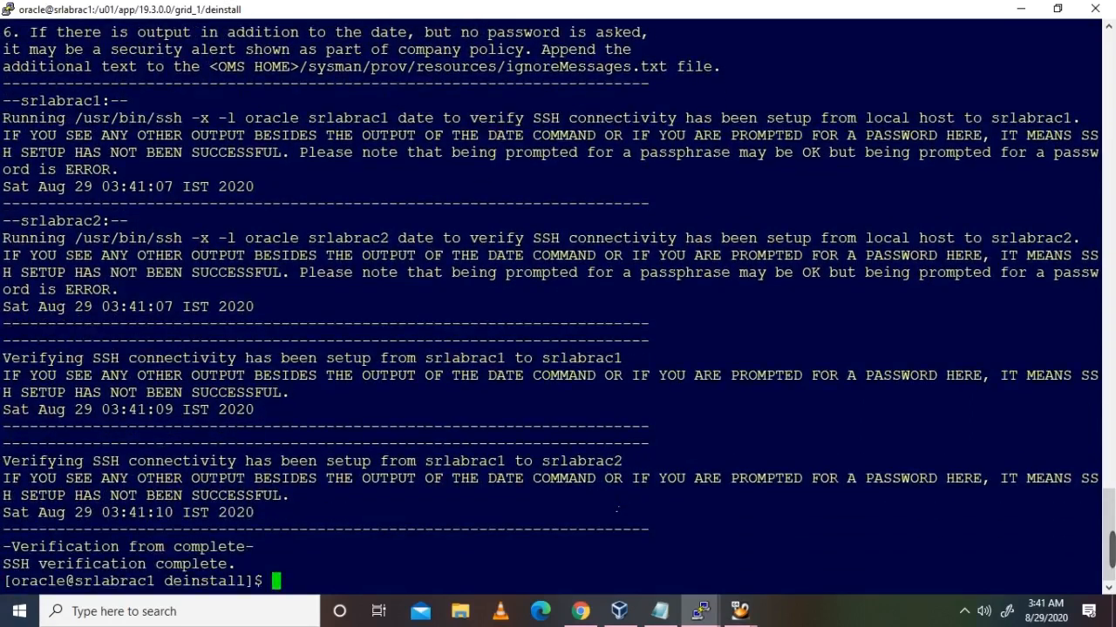
Step: Check the hostname and confirm 'ssh srlabrac2 date' prints the date without a password
type("hostname")
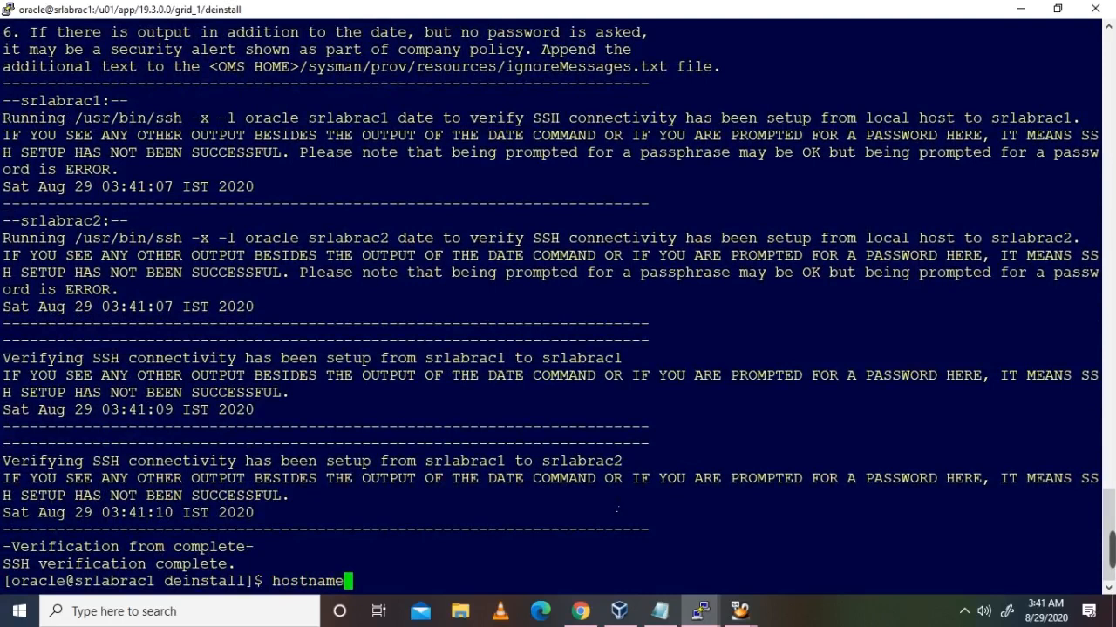
key("Return")
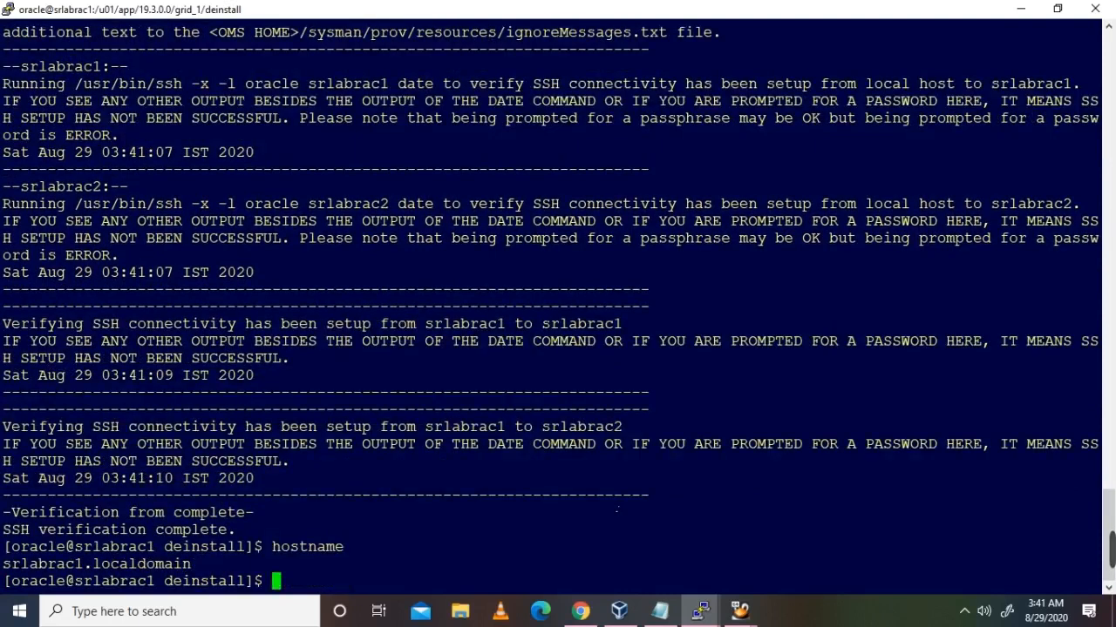
type("ssh ")
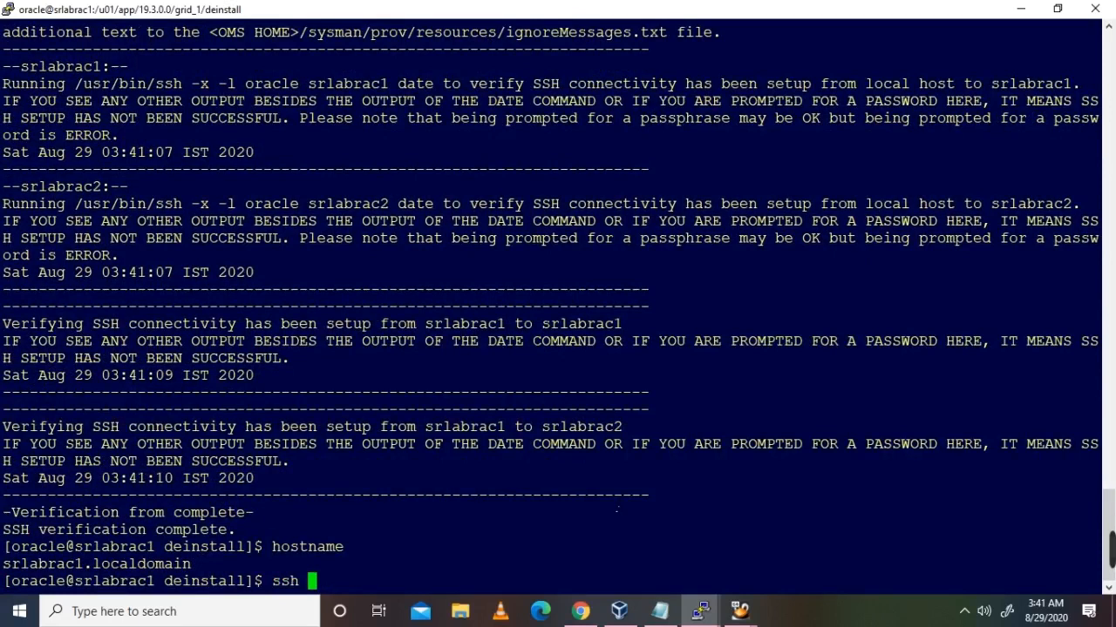
type("srlabrac2 date")
key("Return")
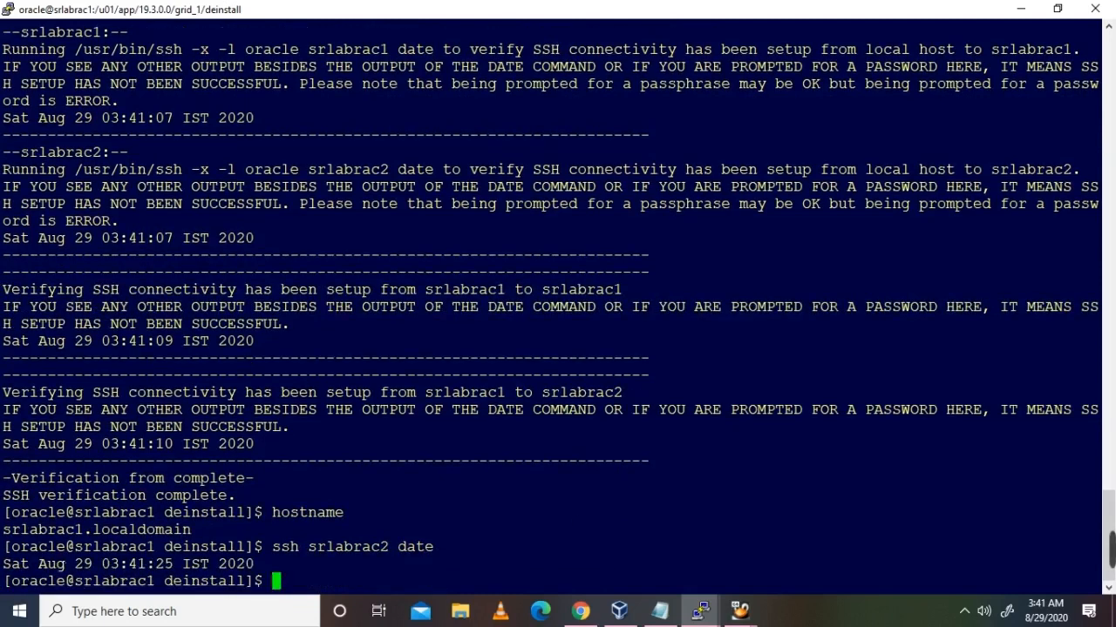
left_click_drag(3, 547, 297, 572)
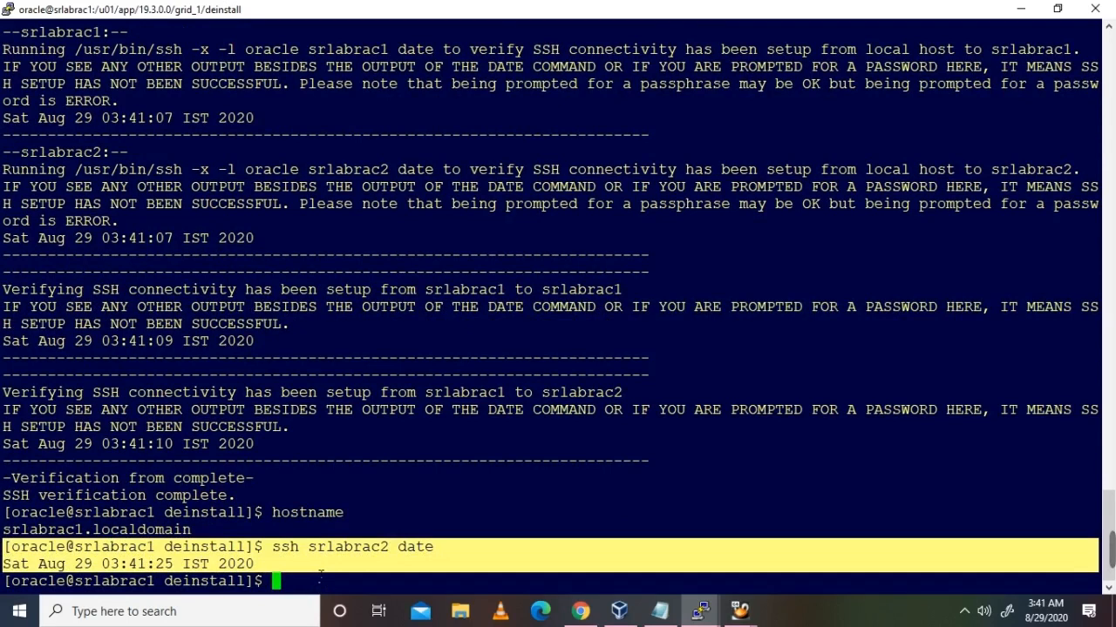
left_click(409, 573)
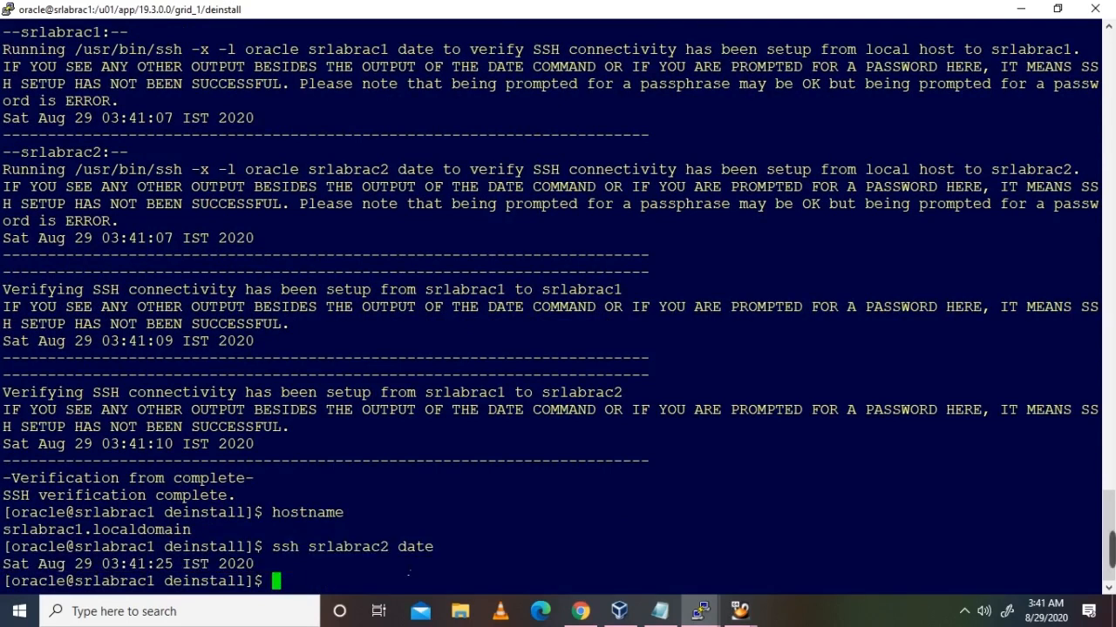
Step: Log in to srlabrac2 with ssh, verify its hostname, then exit back to srlabrac1
type("ssh srlabrac2")
key("Return")
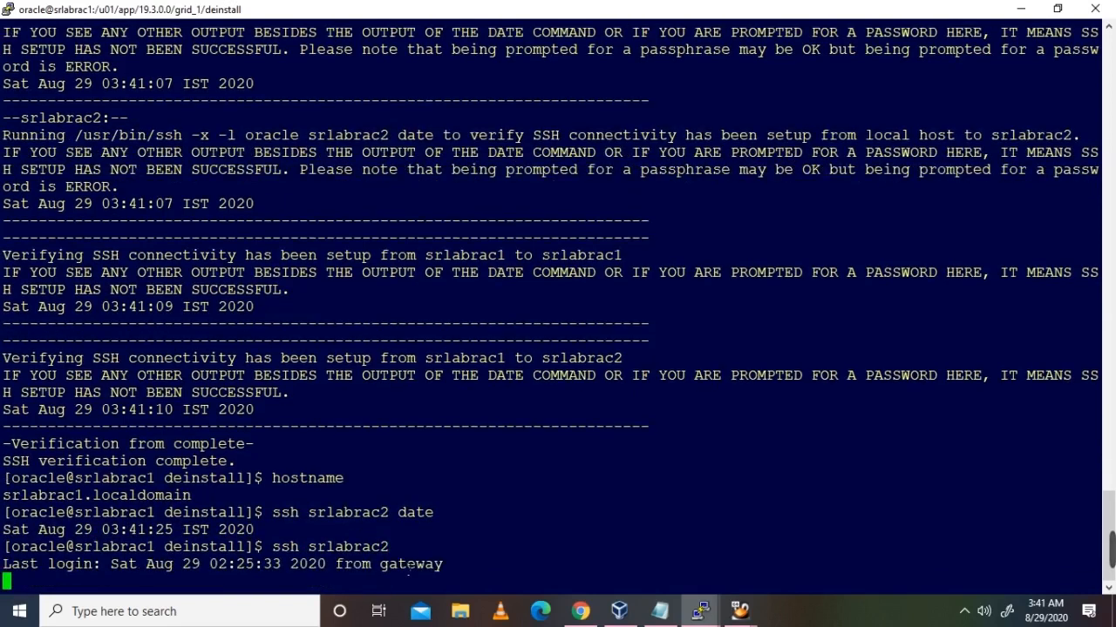
type("hostname")
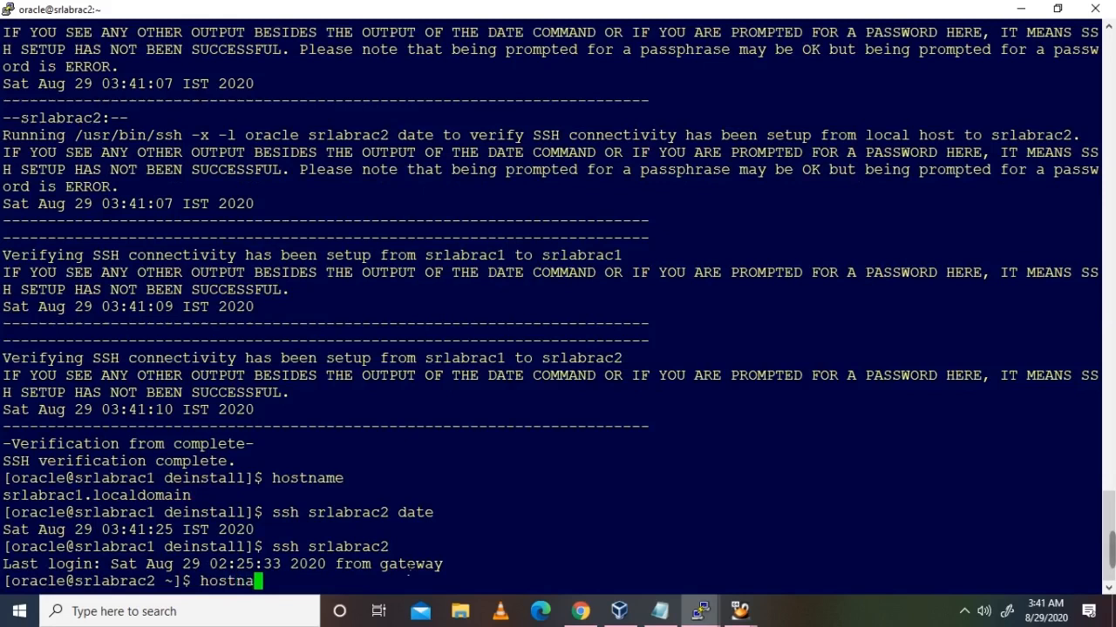
key("Return")
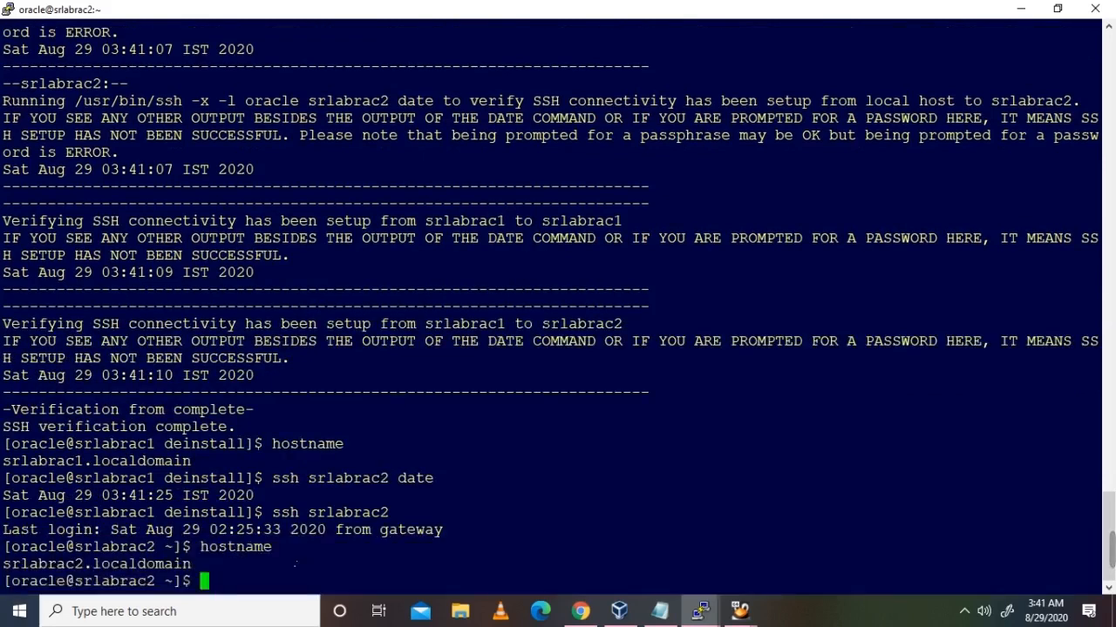
type("eit")
key("Return")
type("exit")
key("Return")
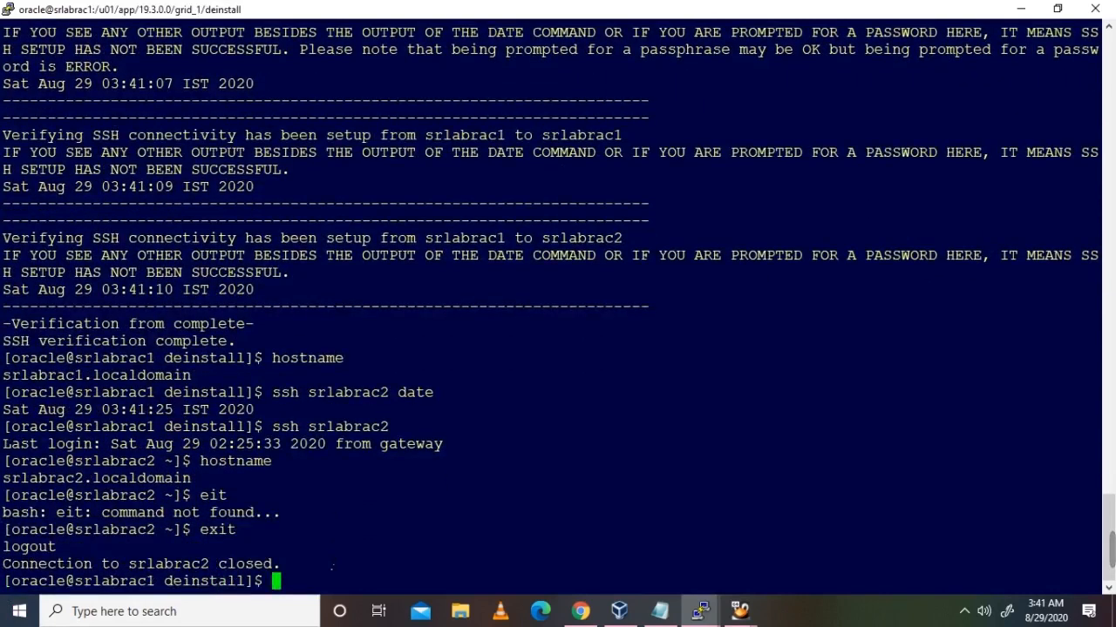
key("Return")
Step: Select the './runcluvfy.sh stage -pre crsinst -n srlabrac1,srlabrac2 -verbose' line in the notes and copy it
left_click(659, 611)
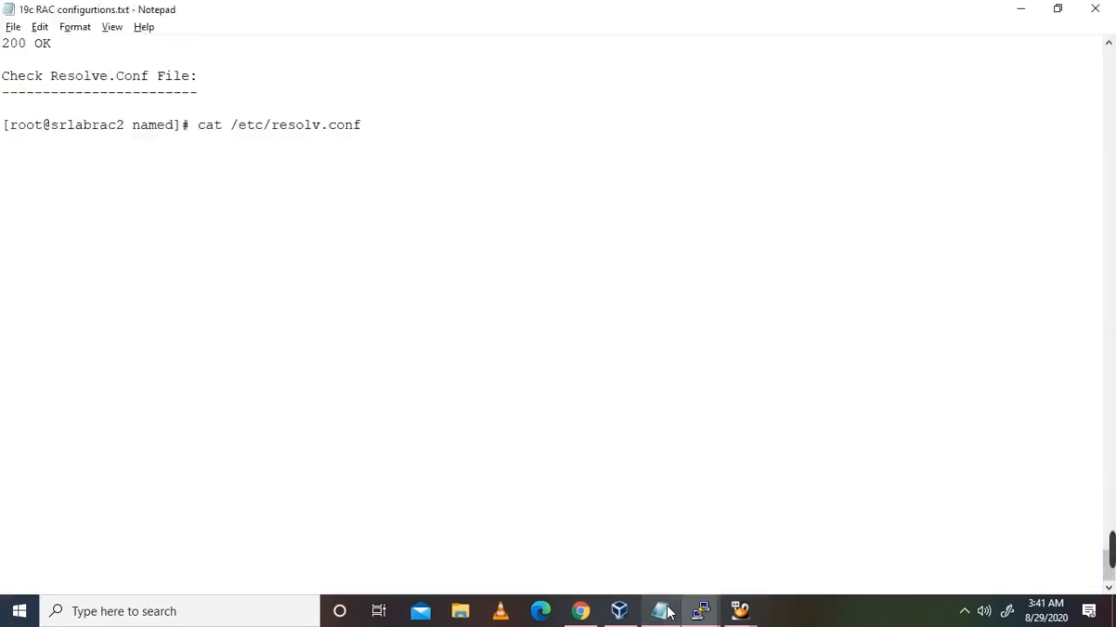
left_click(542, 508)
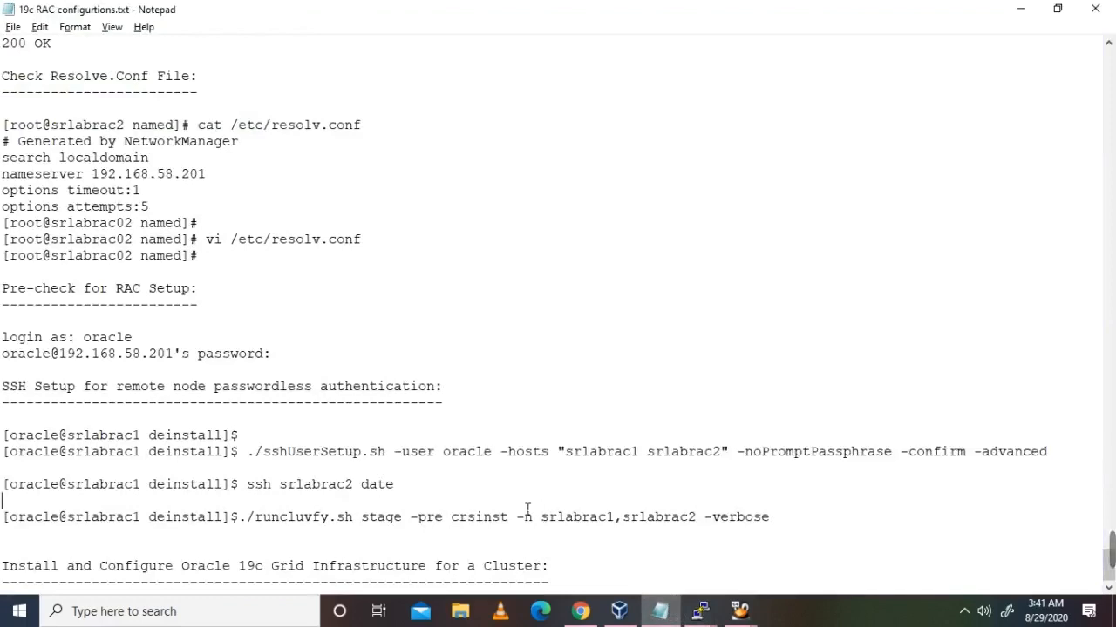
left_click(401, 490)
left_click(438, 517)
left_click_drag(241, 521, 784, 523)
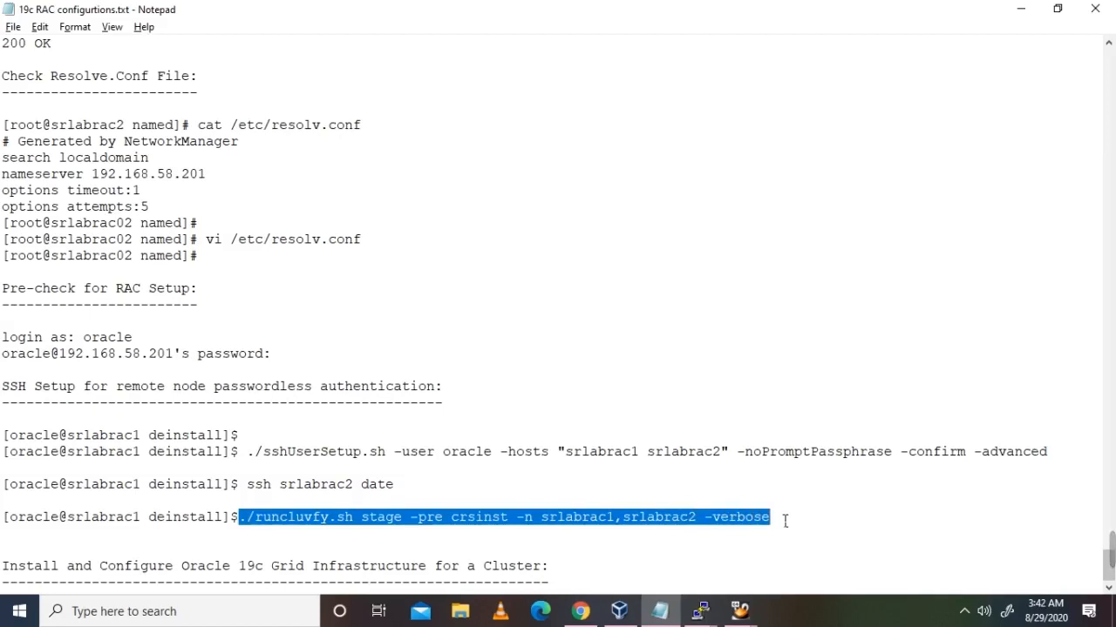
key("alt+Tab")
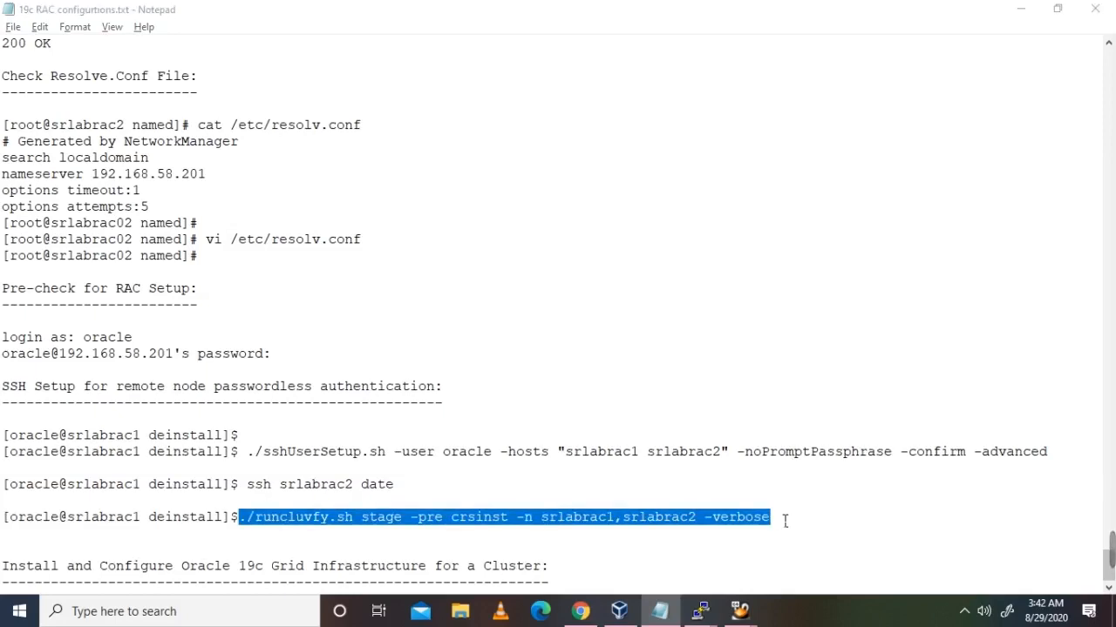
mouse_move(700, 611)
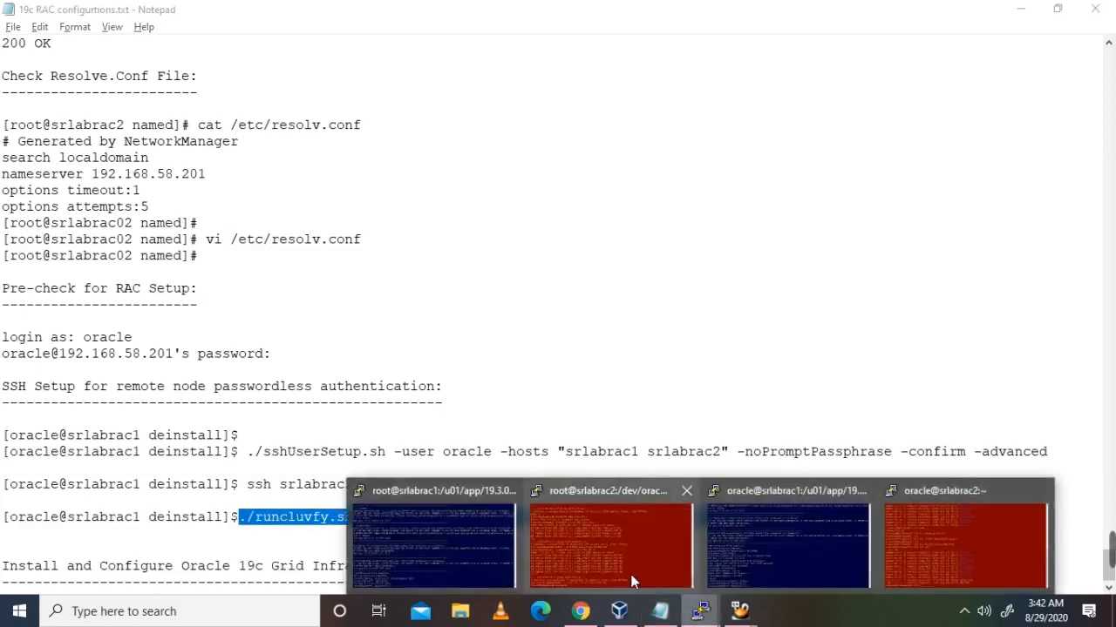
left_click(480, 553)
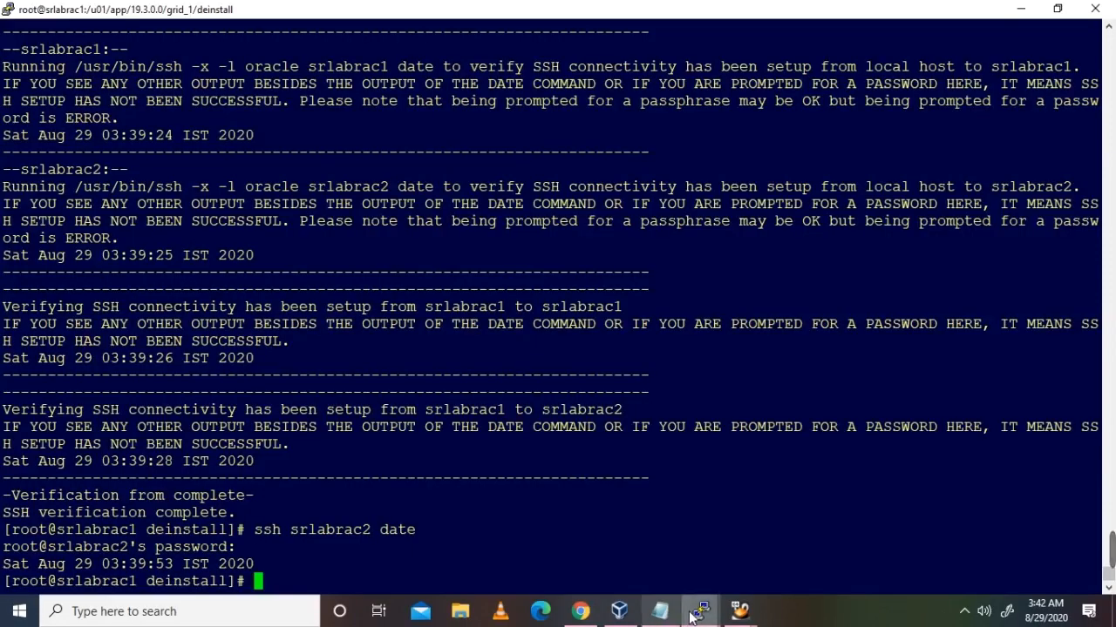
Step: List the deinstall directory, then move up to the grid_1 home and list it
mouse_move(700, 613)
left_click(787, 544)
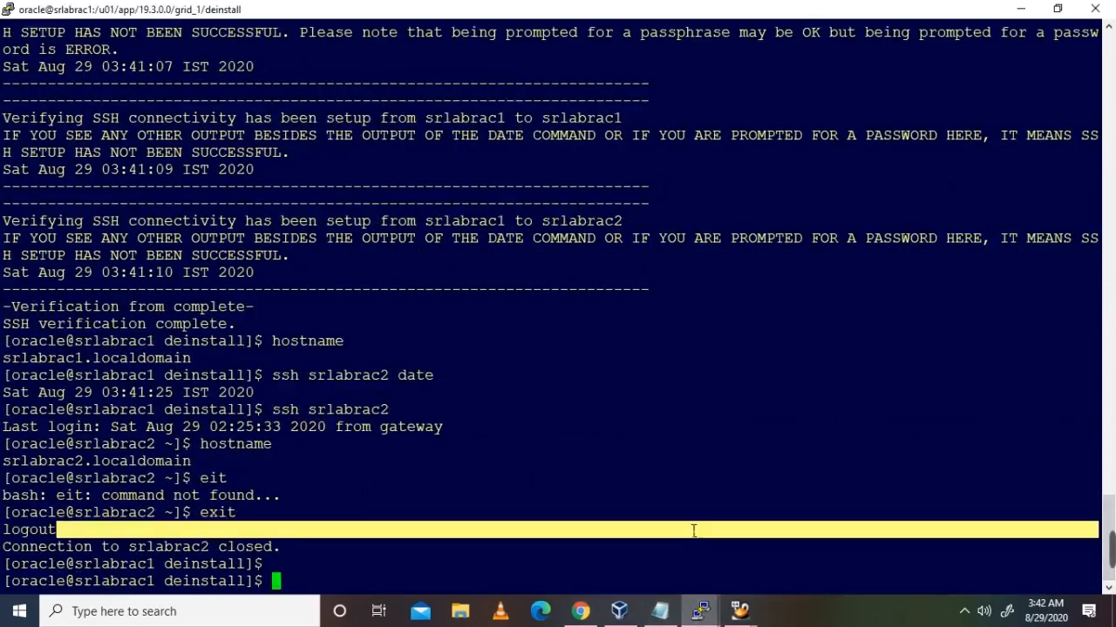
type("ls -lrt")
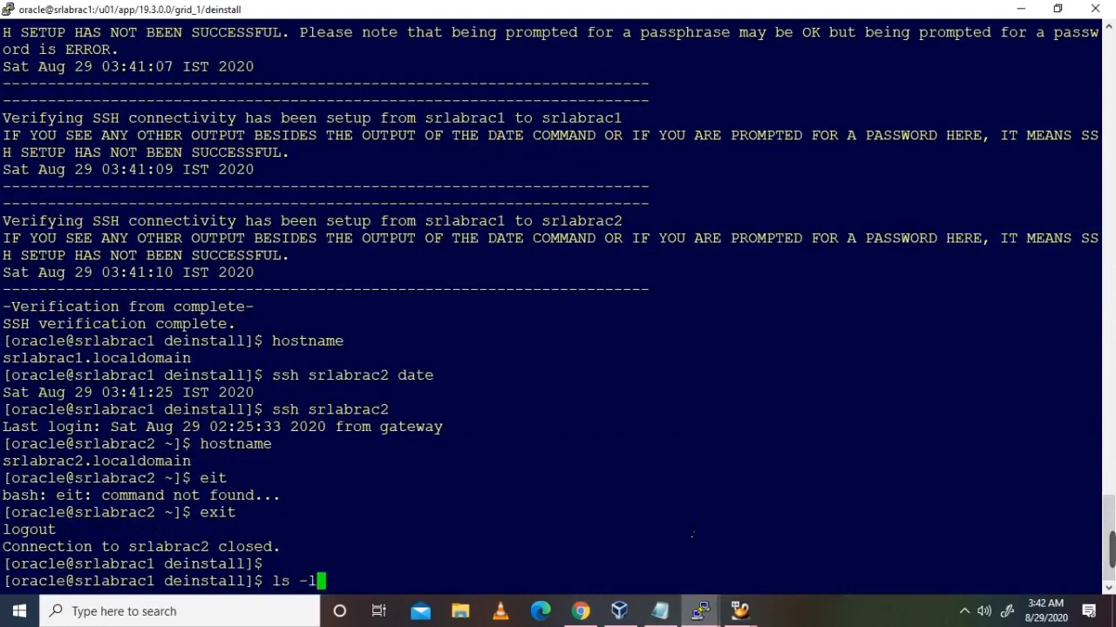
key("Return")
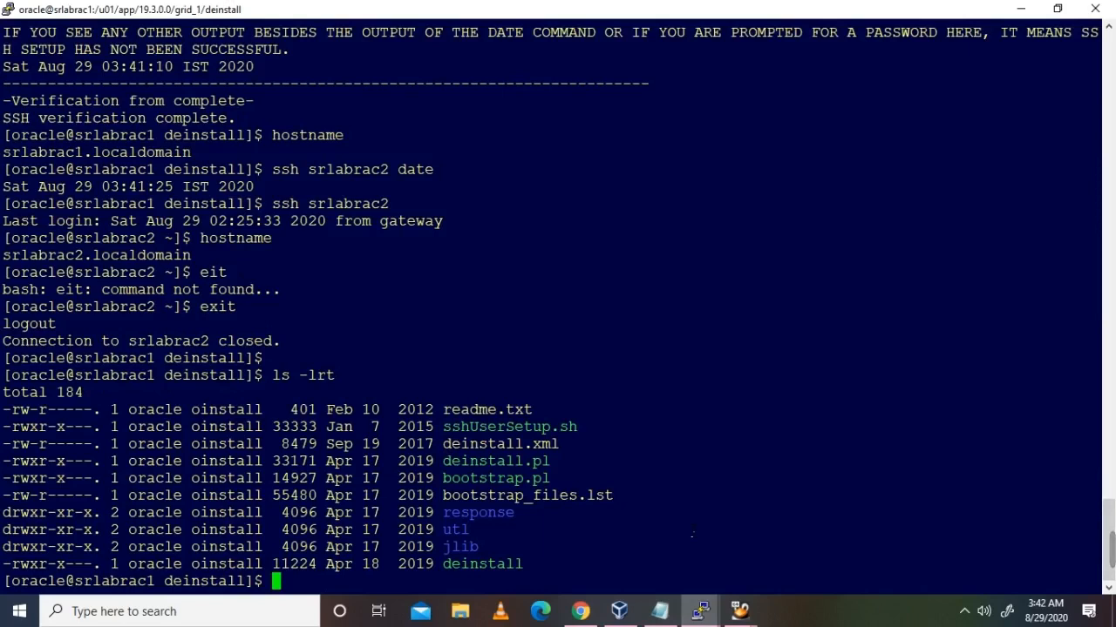
type("cd ..")
key("Return")
type("ls -lrt")
key("Return")
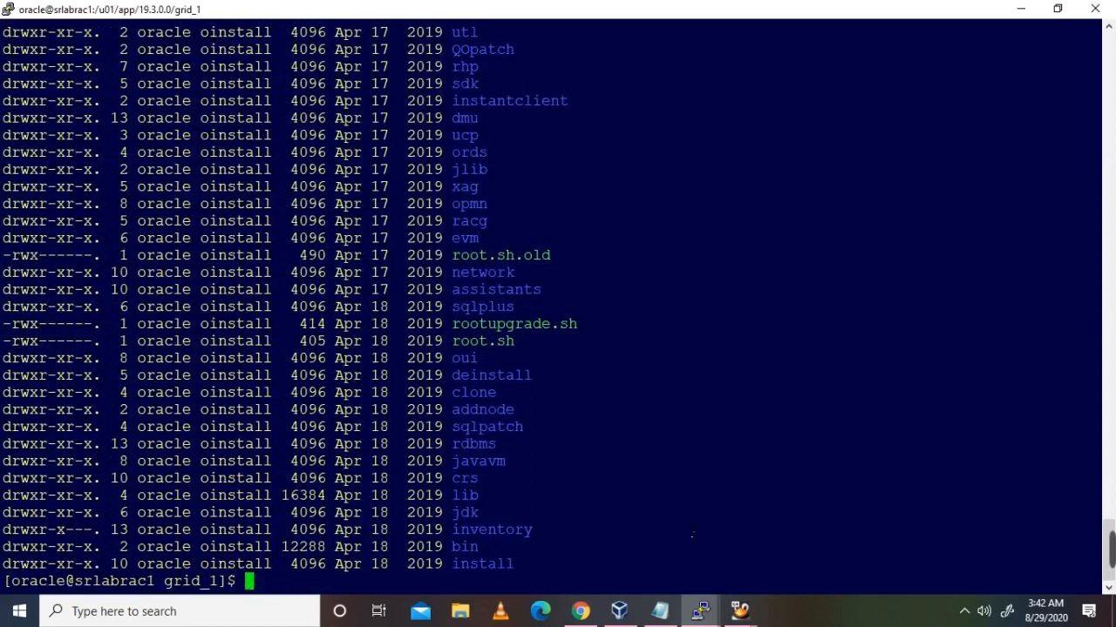
Step: Enter the crs directory and list its contents with ls -lrt
type("cd crs")
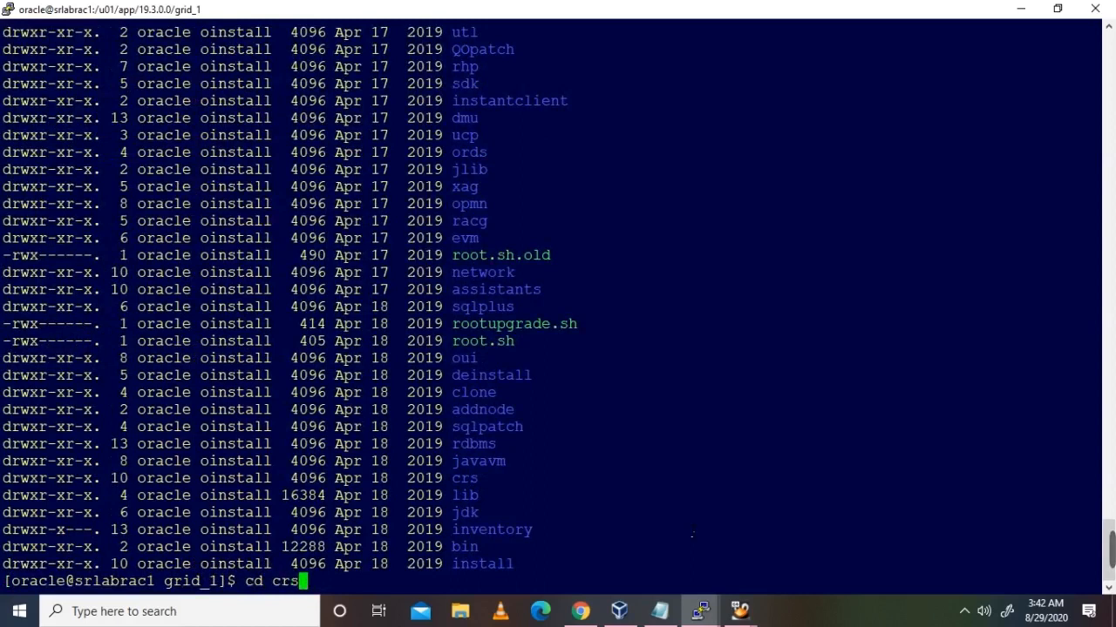
key("Return")
type("ls -lrt")
key("Return")
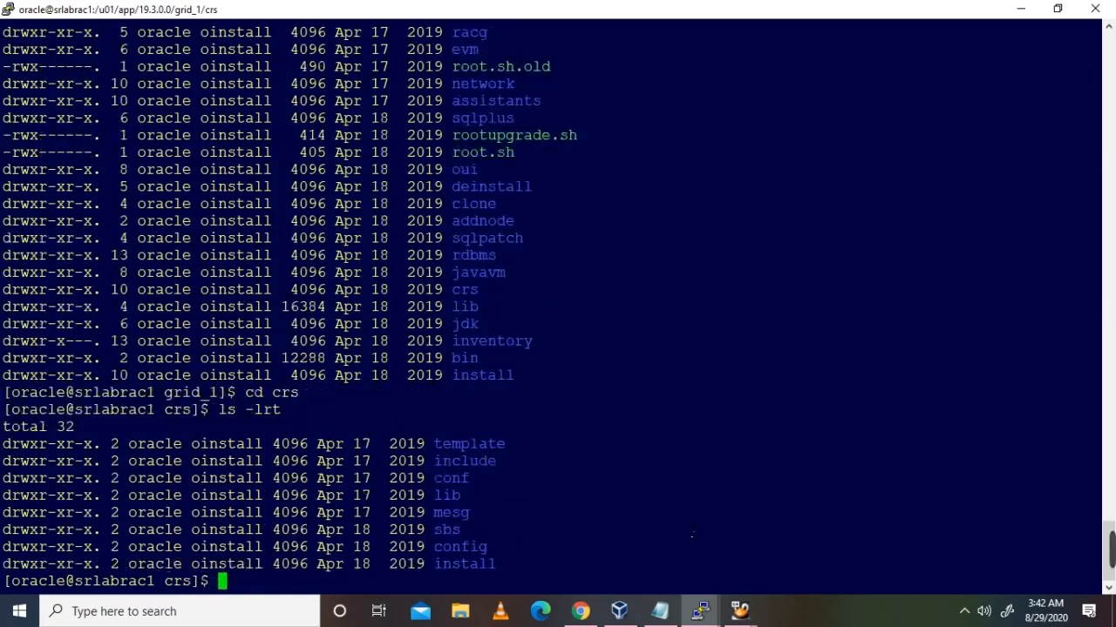
type("cd")
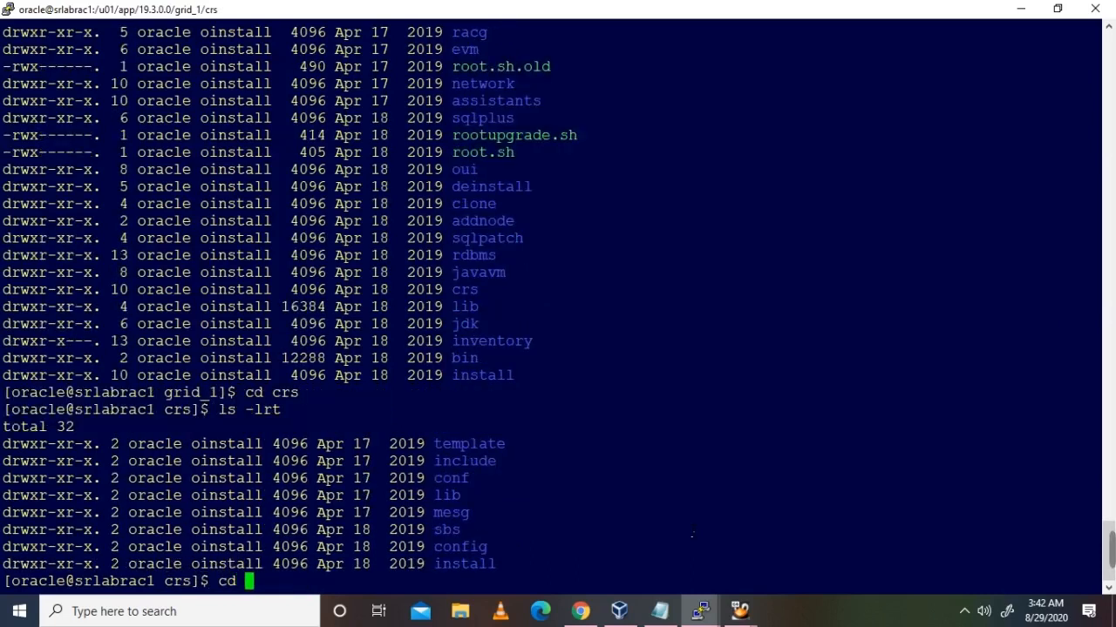
key("BackSpace")
key("BackSpace")
key("BackSpace")
mouse_move(1111, 551)
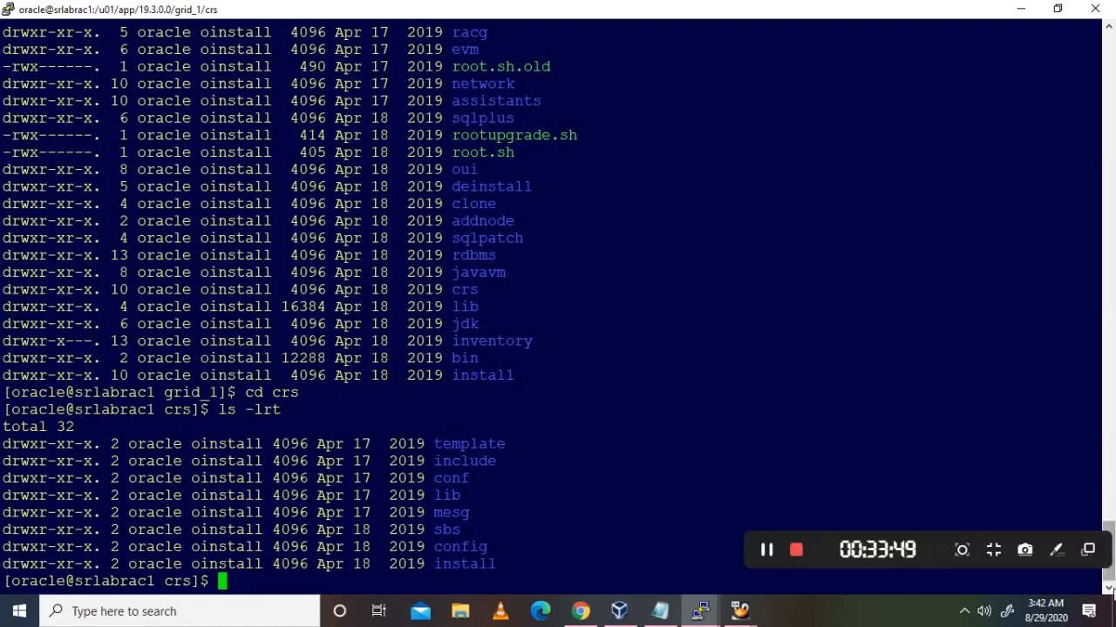
left_click(769, 551)
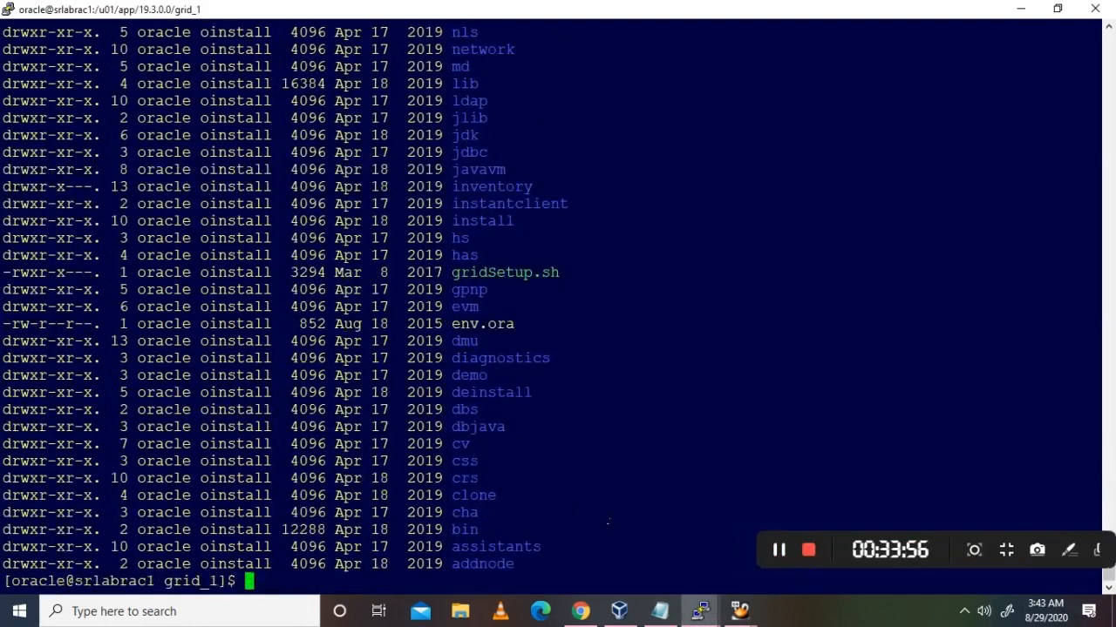
Step: Copy the runcluvfy.sh pre-crsinst command from the notes, paste it into PuTTY and run it
left_click(659, 611)
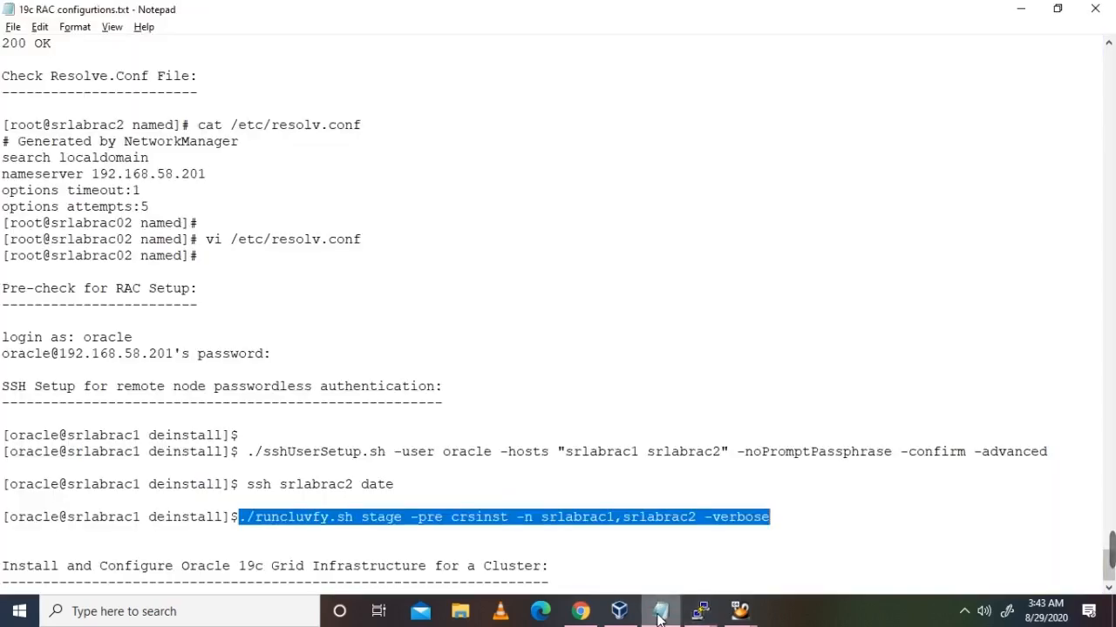
right_click(573, 521)
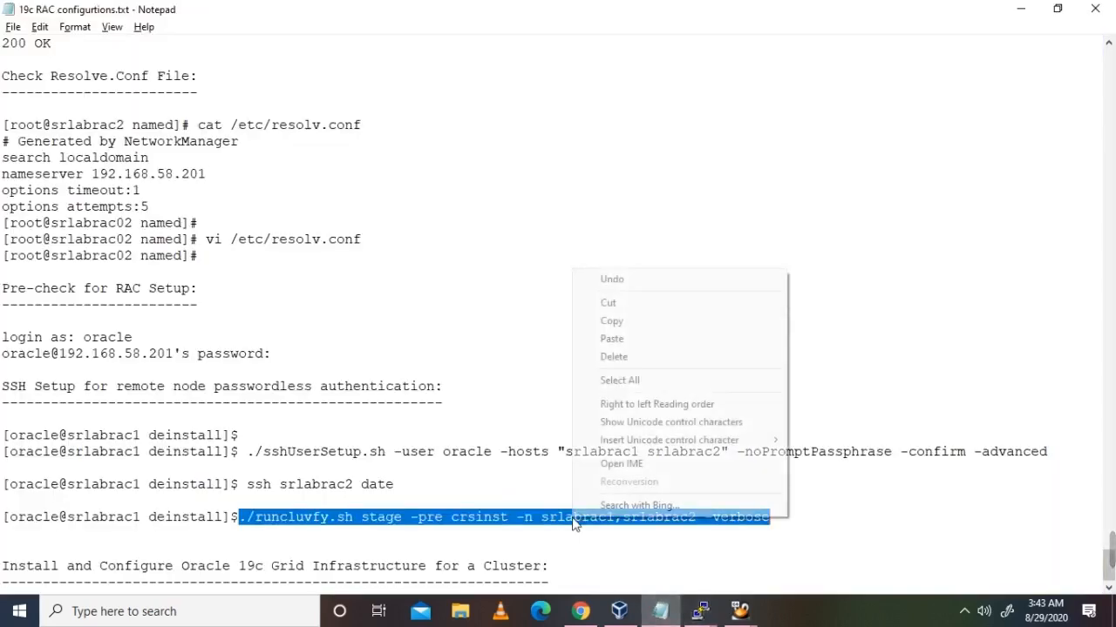
left_click(636, 324)
left_click(1020, 13)
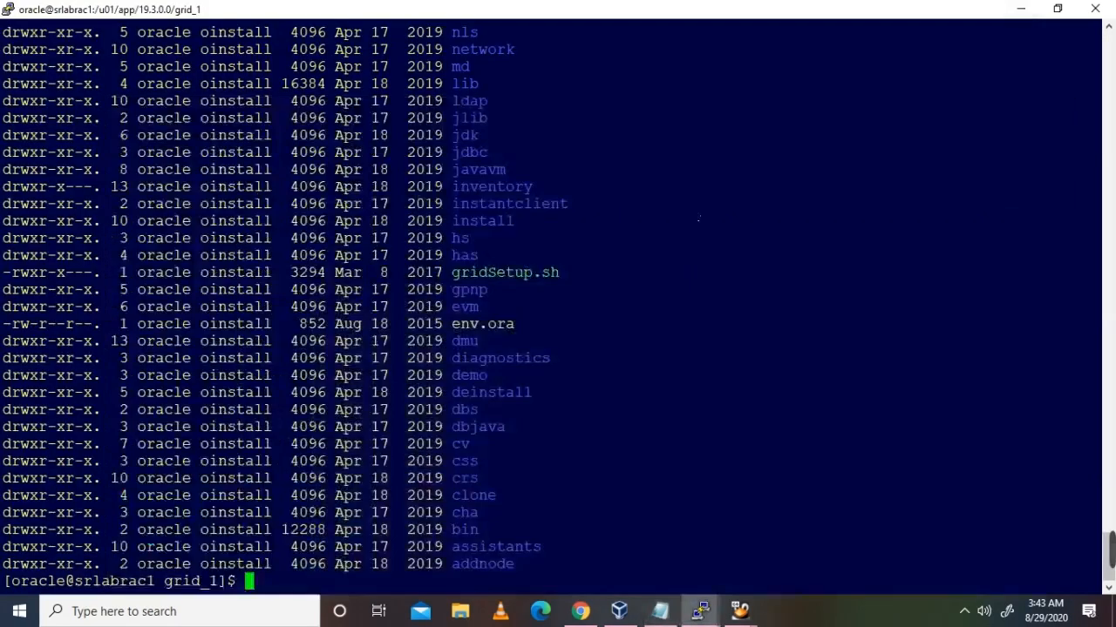
right_click(778, 454)
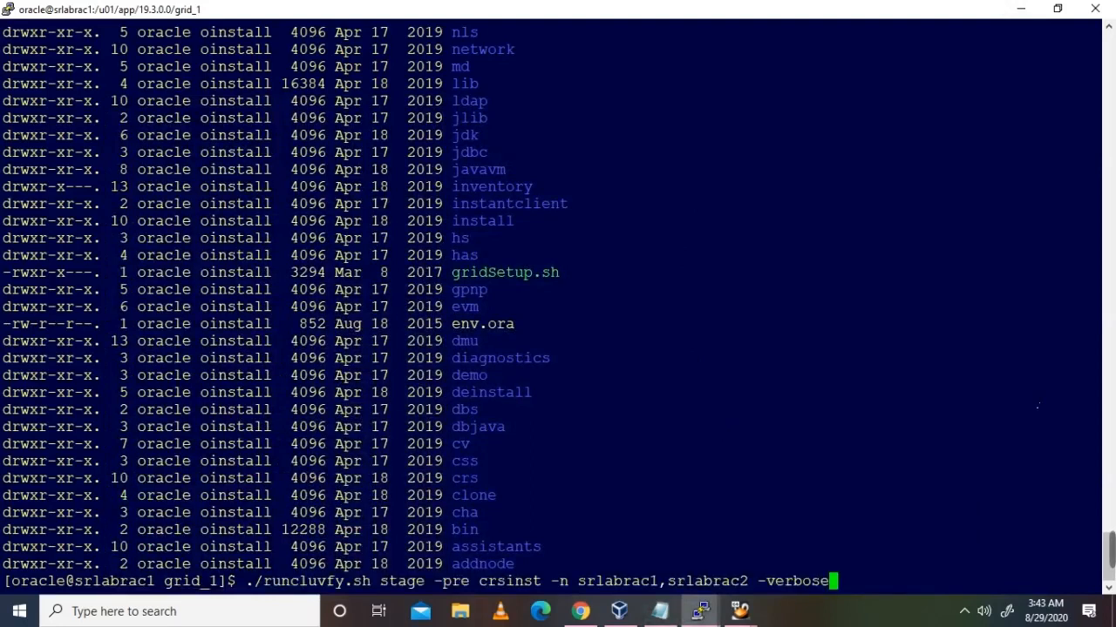
key("Return")
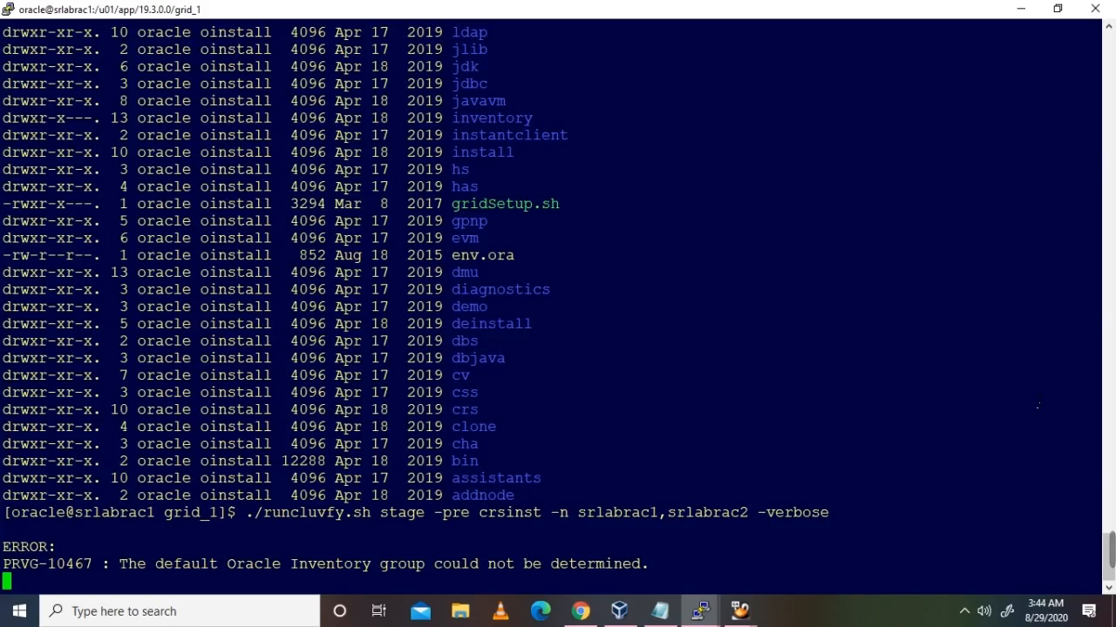
Step: Wait for cluvfy to finish and review failures: physical memory below 8GB, oracle missing from asmadmin
mouse_move(1110, 551)
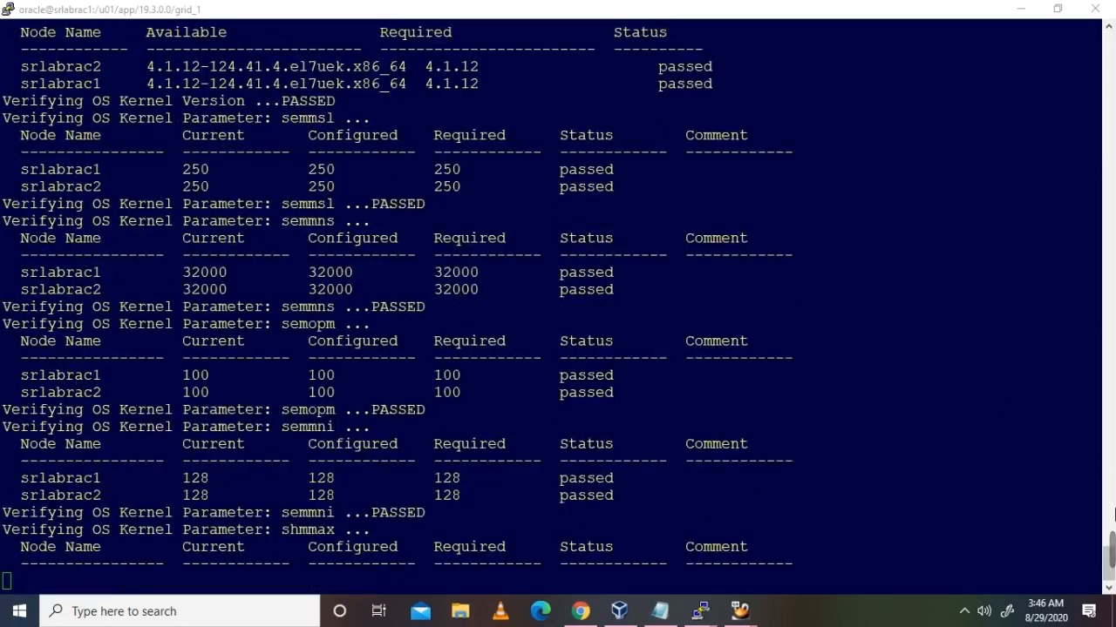
left_click(769, 551)
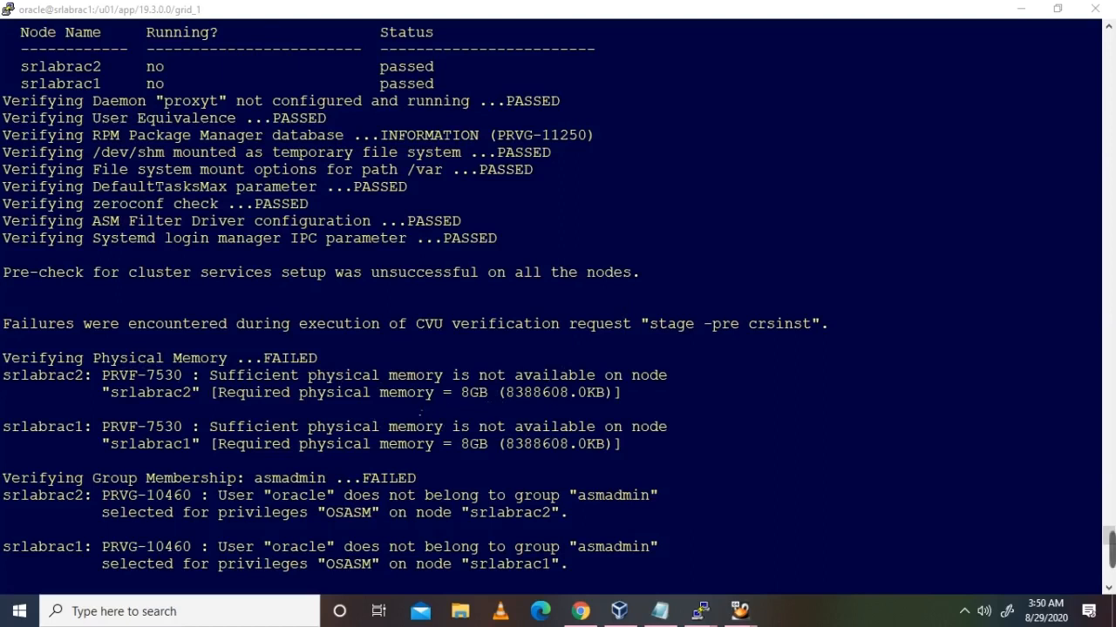
Step: Highlight the 8GB physical memory failures on both nodes
left_click_drag(464, 396, 479, 396)
left_click(482, 404)
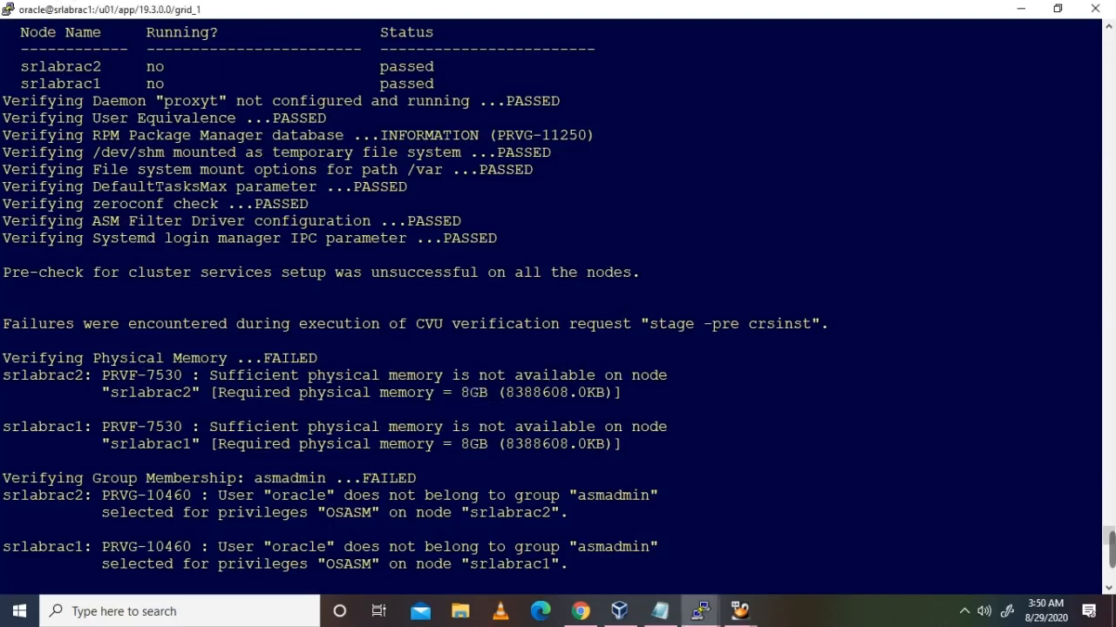
left_click_drag(463, 394, 621, 448)
left_click(571, 475)
scroll(490, 477, "down", 5)
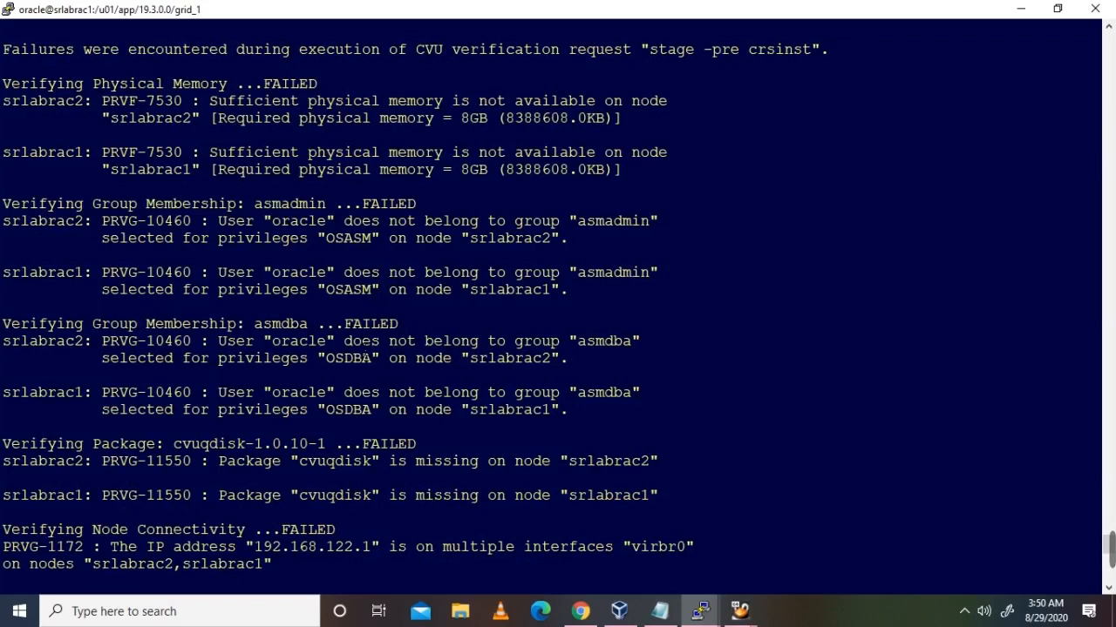
Step: Highlight the asmadmin membership, OSDBA privilege and missing cvuqdisk package failures
left_click_drag(571, 370, 293, 261)
left_click(293, 261)
left_click_drag(319, 360, 508, 360)
left_click(517, 370)
left_click_drag(655, 480, 209, 449)
left_click(211, 462)
Step: Scroll through and highlight the node connectivity failure block
scroll(558, 305, "down", 5)
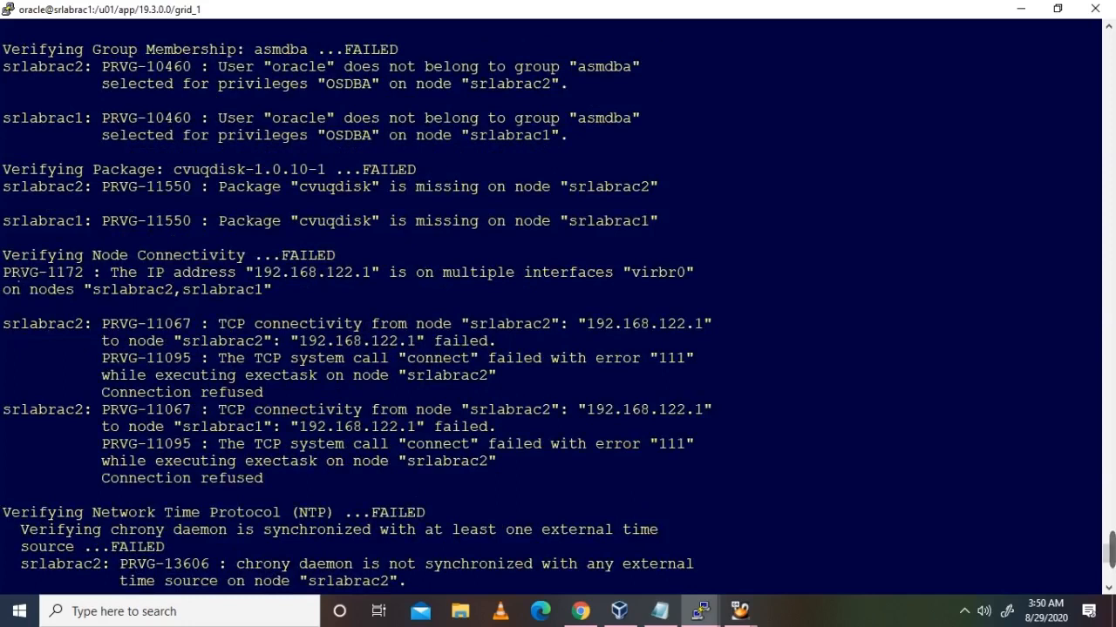
left_click_drag(3, 255, 555, 501)
scroll(555, 501, "down", 5)
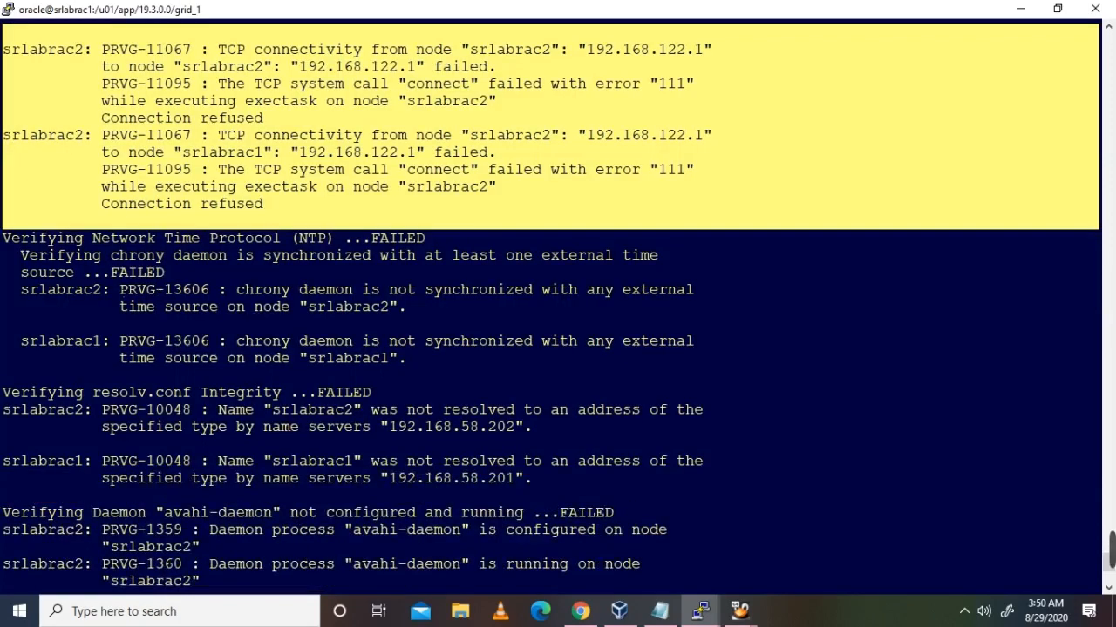
left_click_drag(3, 393, 578, 529)
scroll(578, 529, "down", 5)
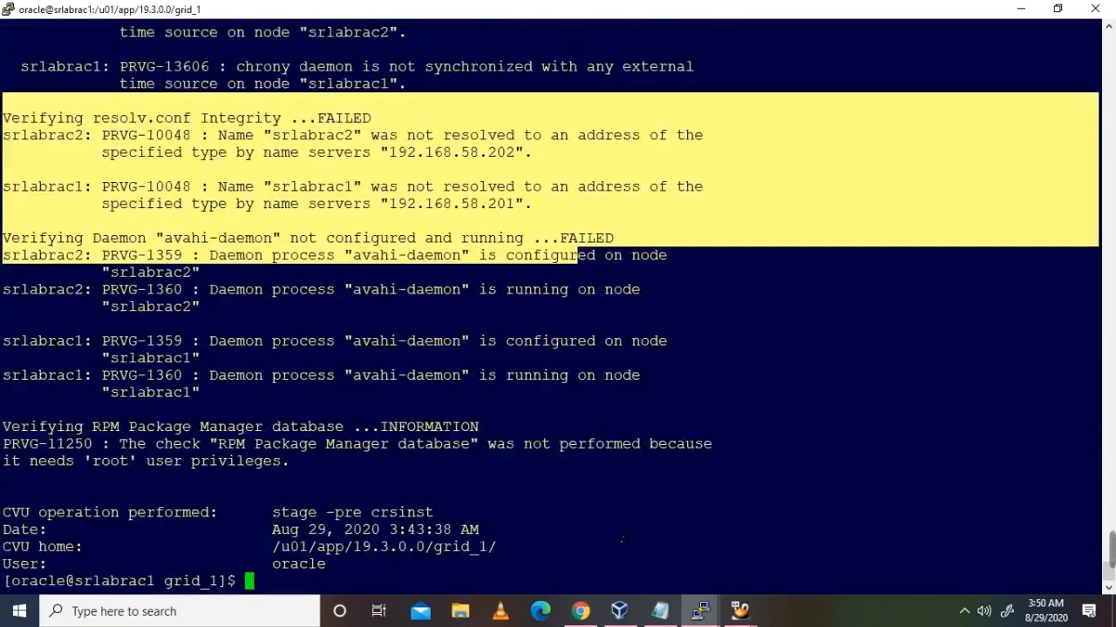
left_click_drag(543, 478, 200, 392)
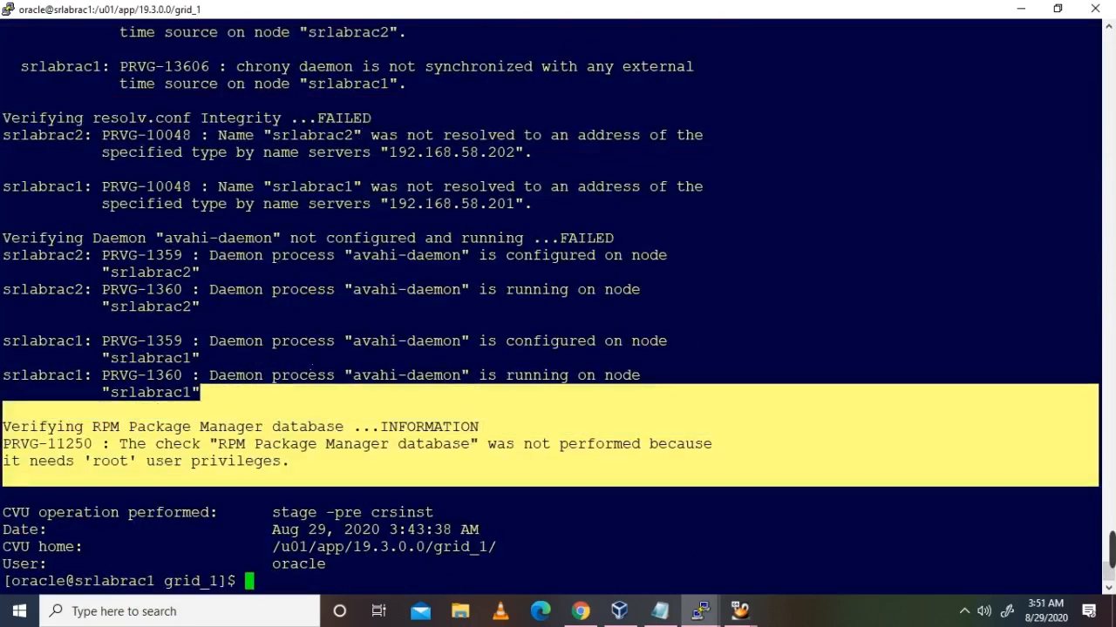
scroll(200, 392, "up", 5)
scroll(390, 361, "up", 5)
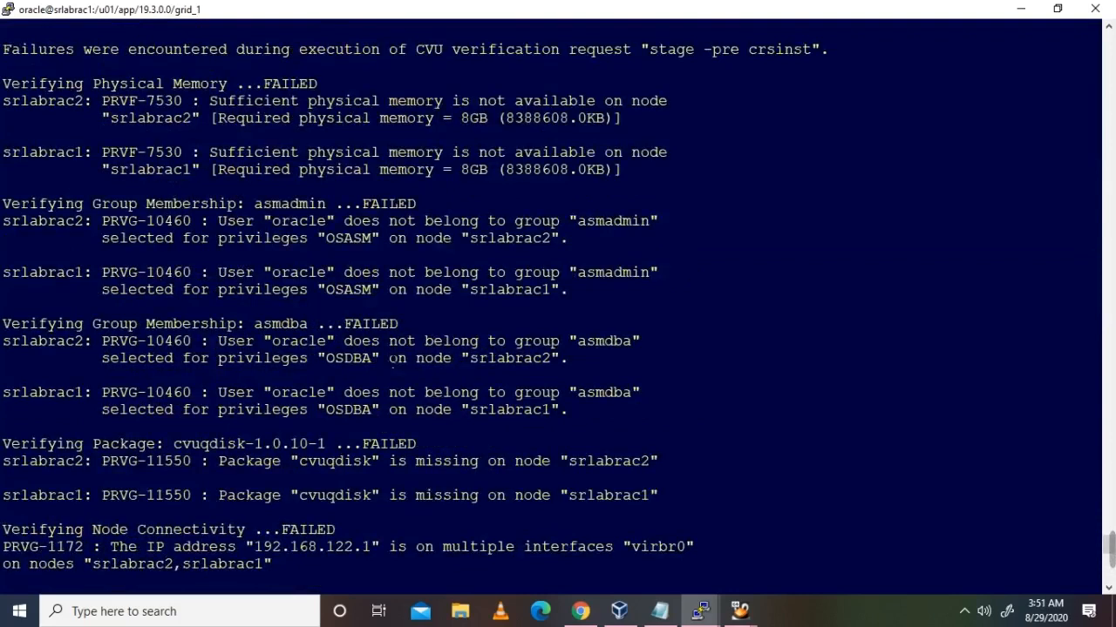
Step: Re-mark the oracle group membership, cvuqdisk and srlabrac1 memory failures
left_click_drag(164, 205, 590, 448)
left_click(520, 495)
left_click_drag(406, 504, 298, 462)
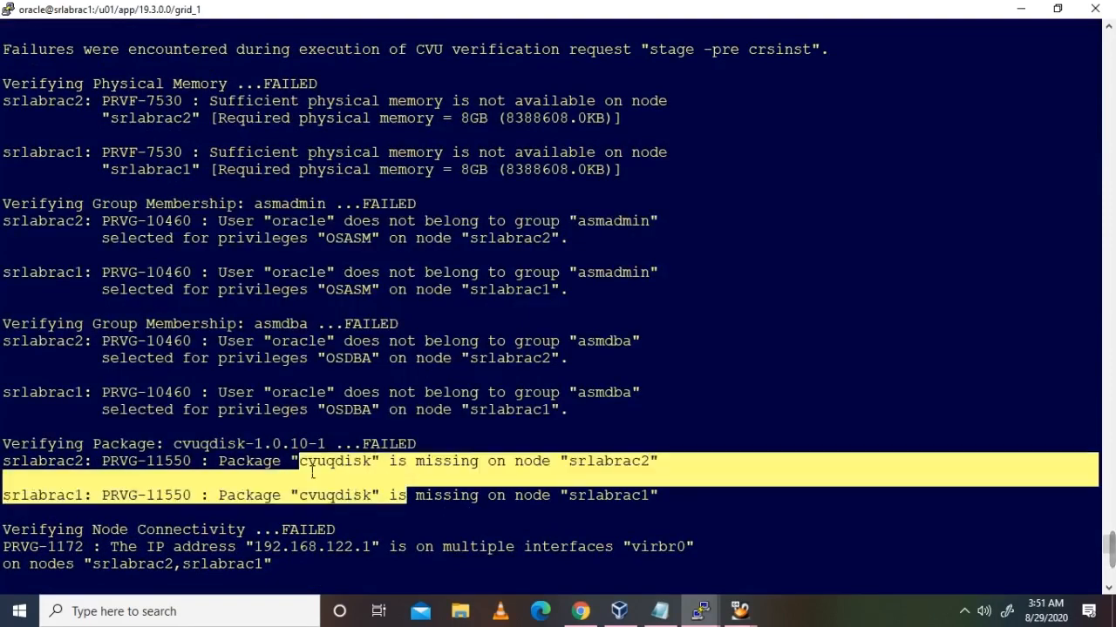
left_click_drag(635, 175, 213, 136)
left_click(390, 248)
left_click_drag(232, 221, 565, 412)
left_click(565, 427)
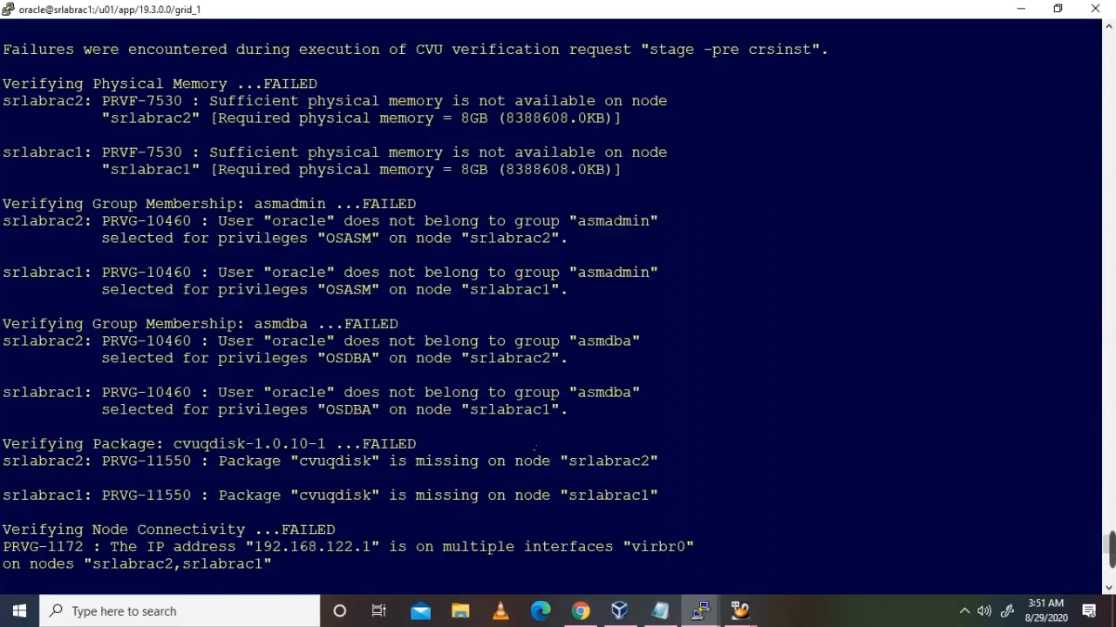
mouse_move(806, 550)
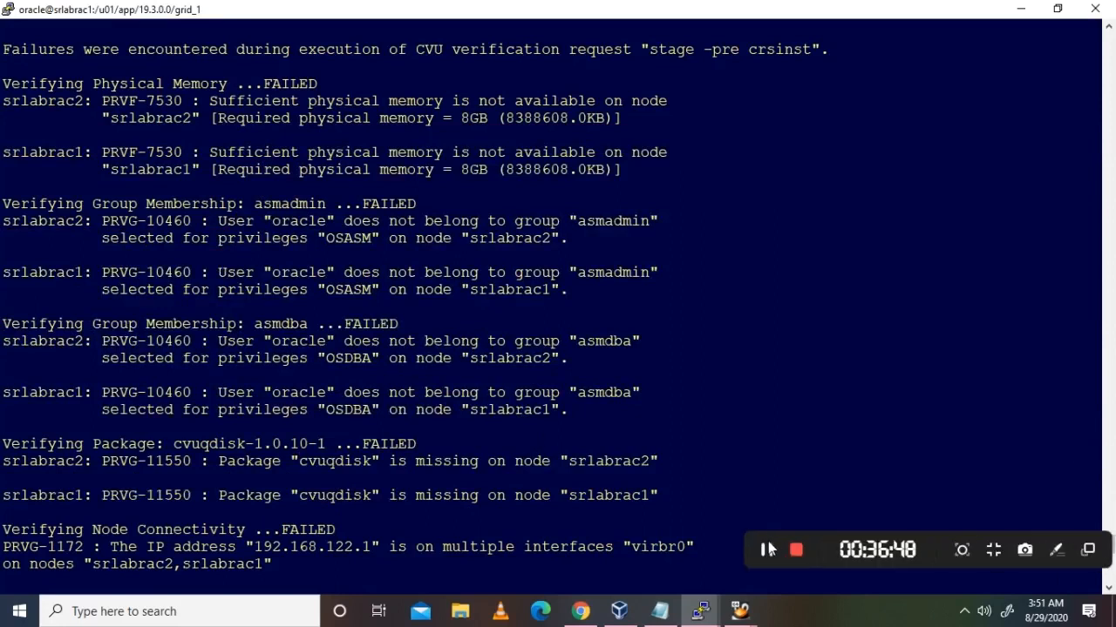
left_click(768, 547)
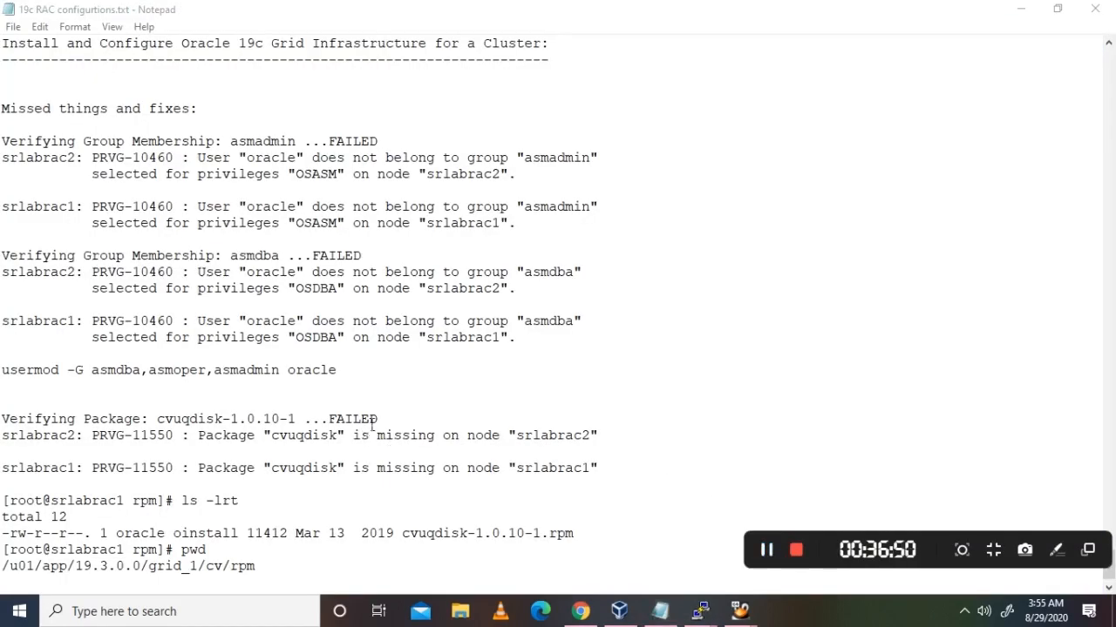
Step: Select the 'usermod -G asmdba,asmoper,asmadmin oracle' line in the notes, then return to srlabrac1
left_click(254, 140)
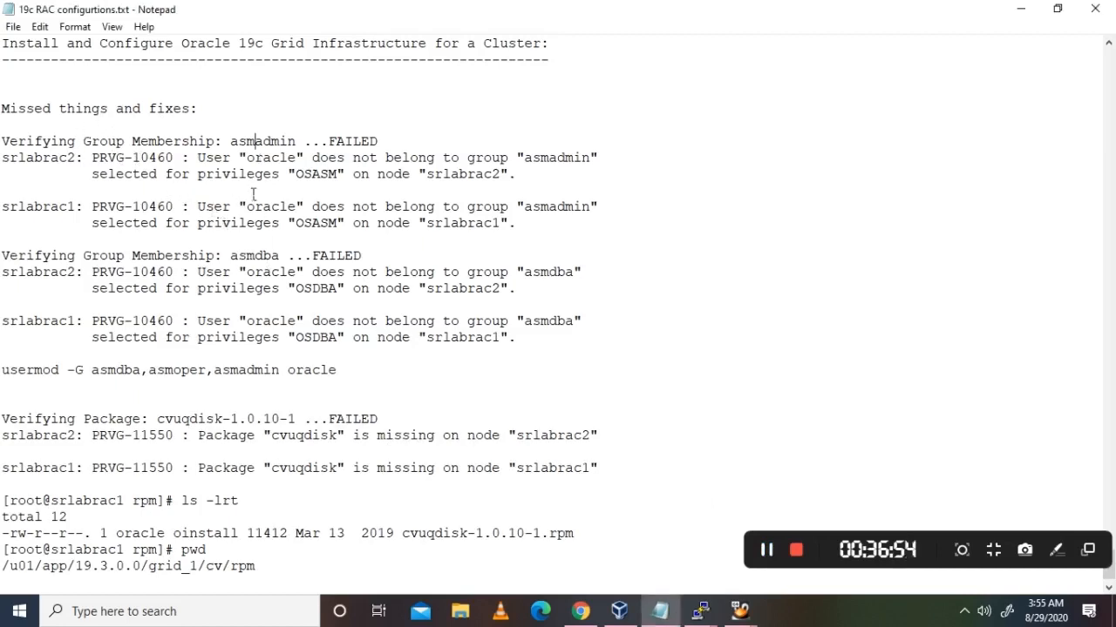
left_click_drag(6, 141, 681, 355)
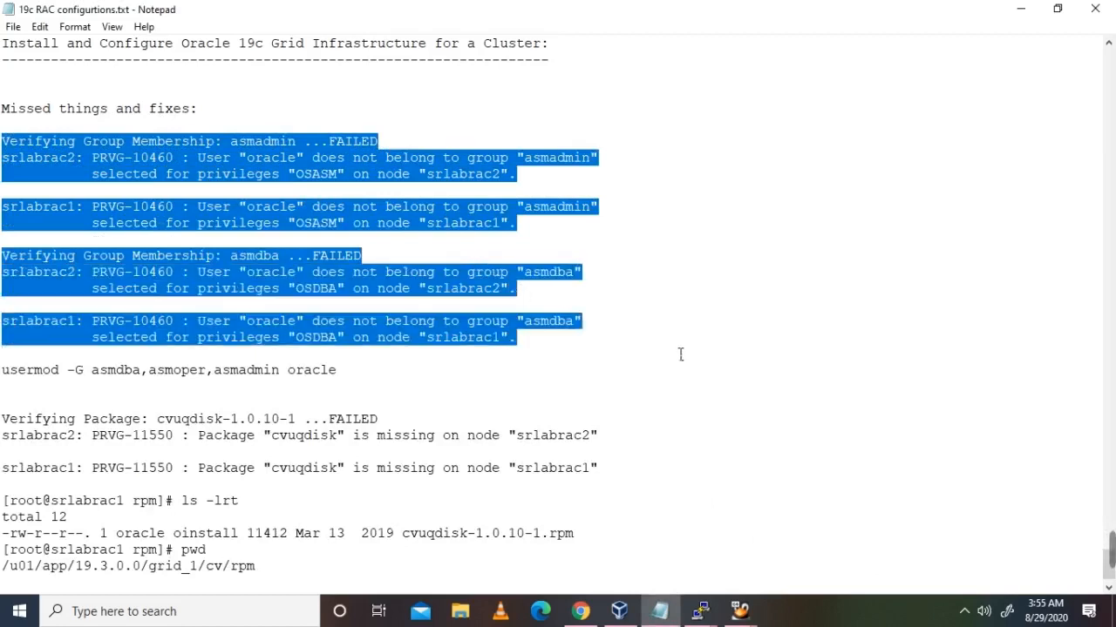
left_click(681, 355)
left_click_drag(340, 373, 1, 373)
key("ctrl+c")
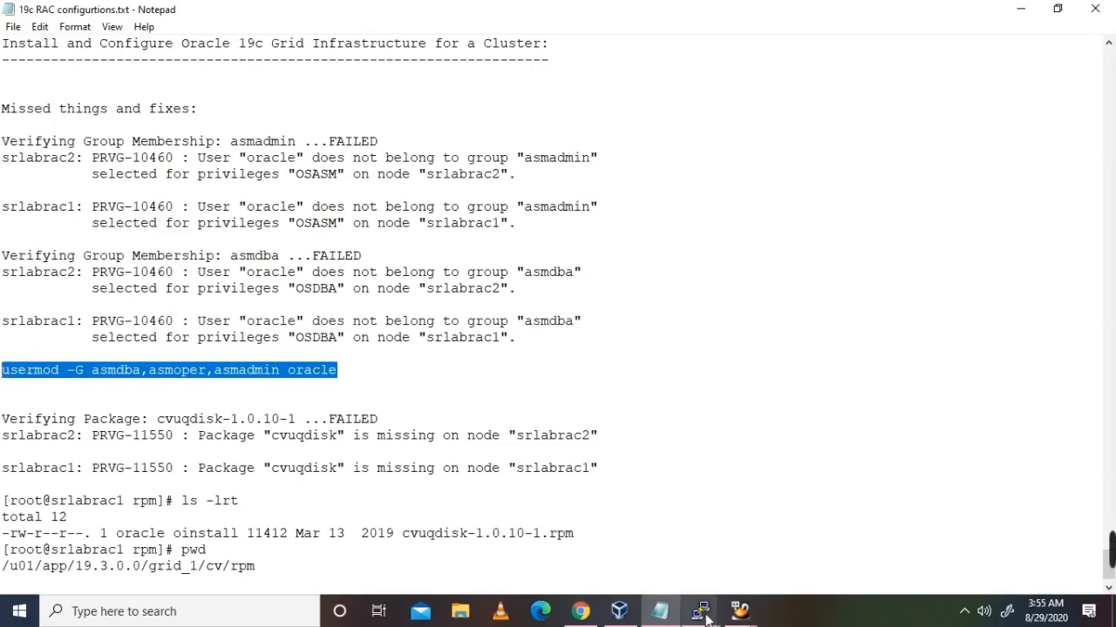
mouse_move(706, 617)
left_click(452, 564)
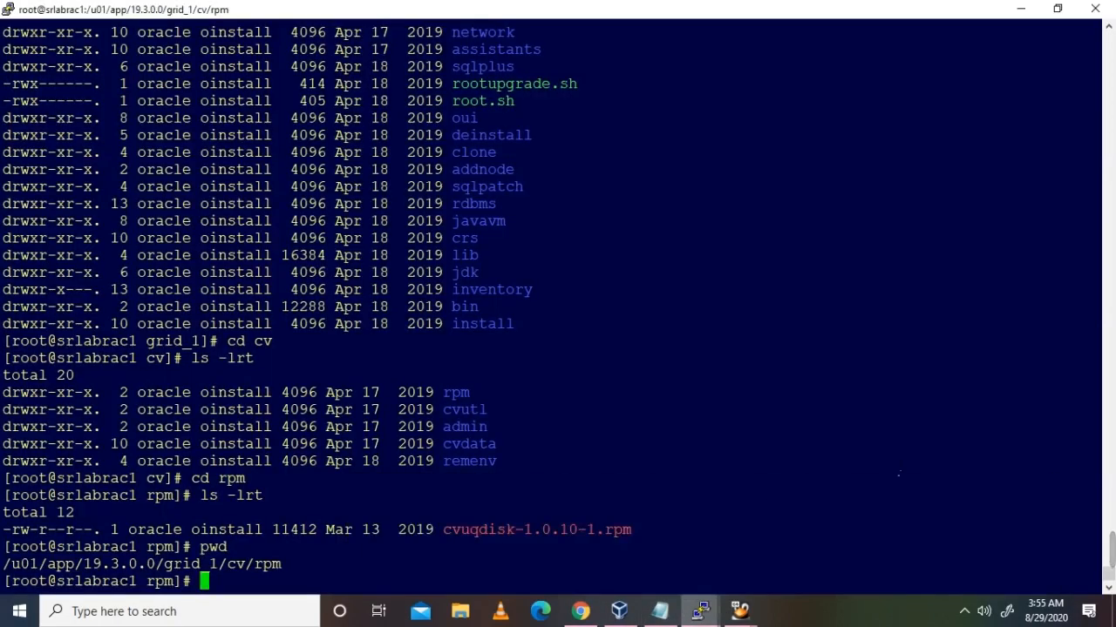
Step: Run usermod on srlabrac1 and confirm oracle now has asmadmin, asmdba and asmoper
key("shift+Insert")
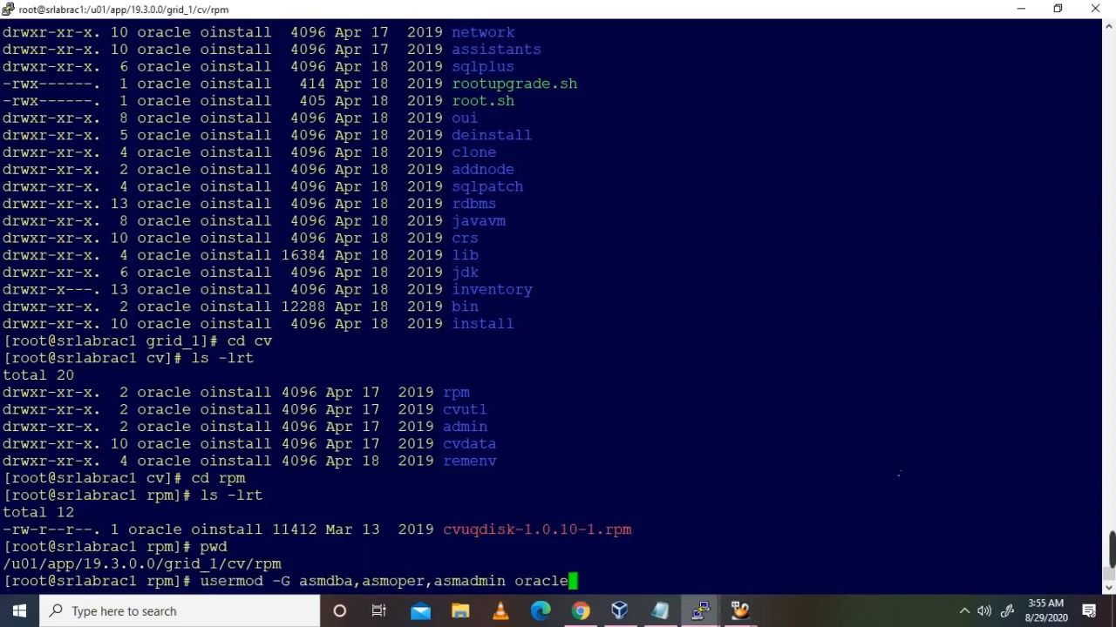
key("Return")
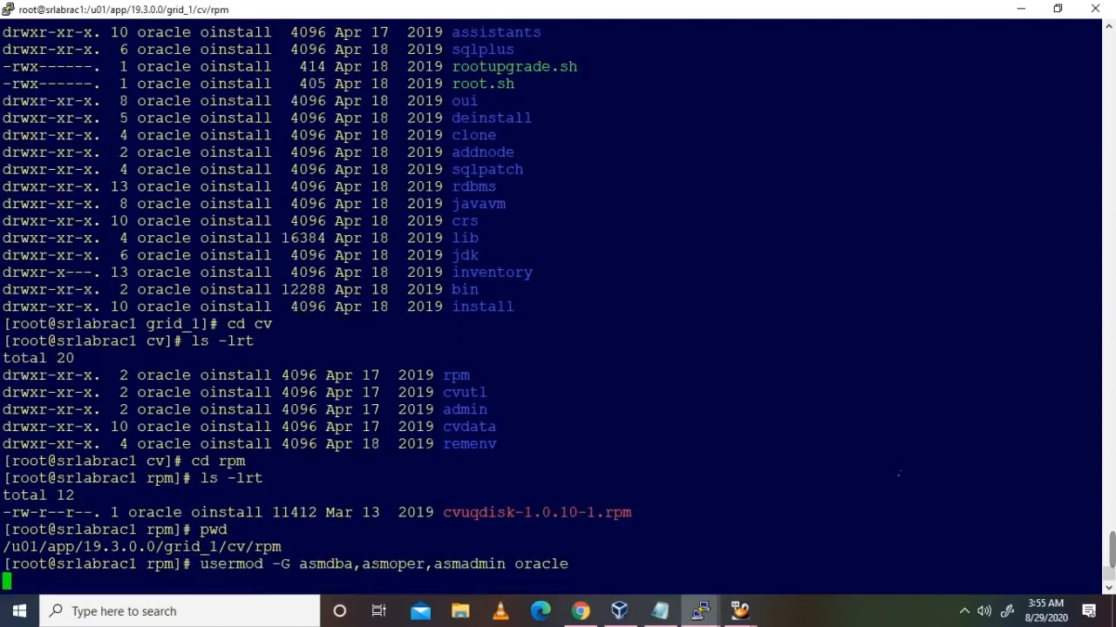
type("id oracle")
key("Return")
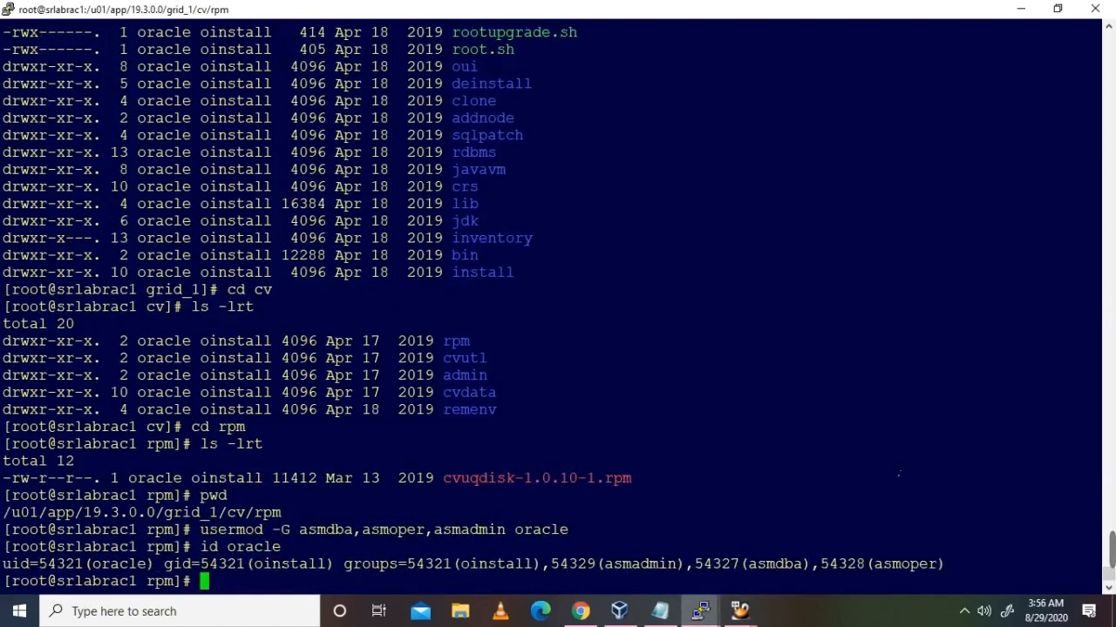
left_click_drag(941, 569, 562, 571)
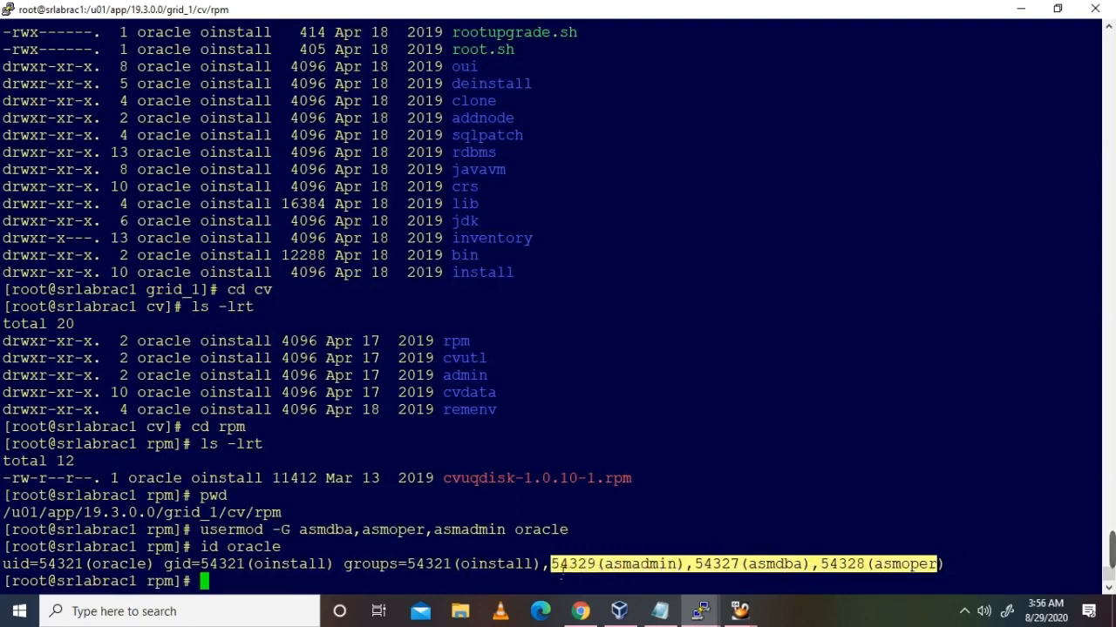
left_click(652, 524)
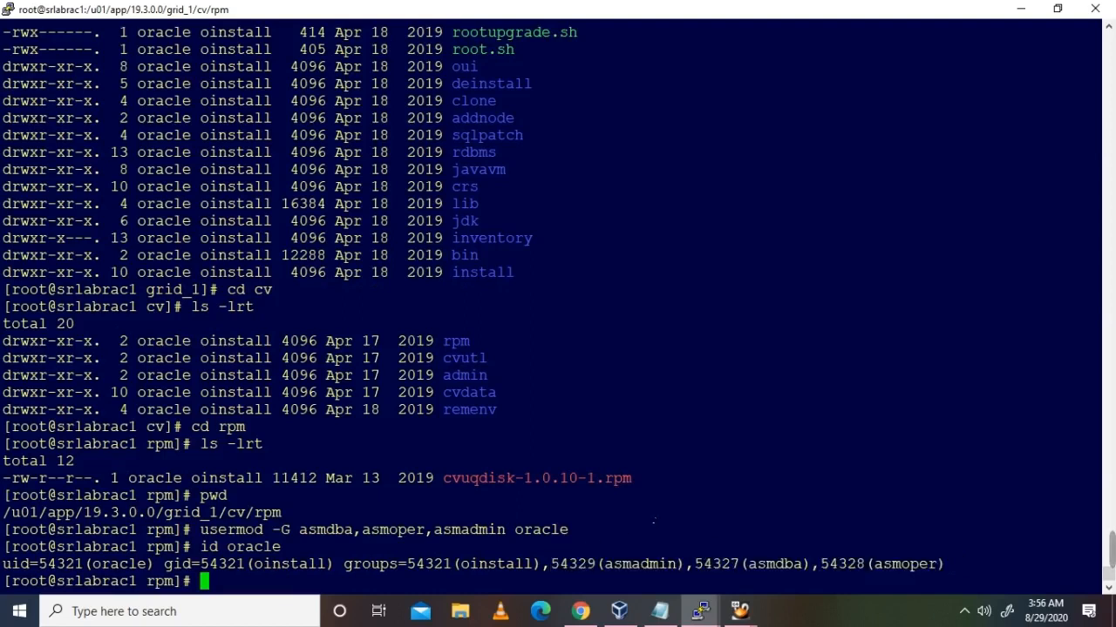
Step: On srlabrac2, check oracle's existing groups with id oracle
left_click(700, 611)
left_click(659, 568)
type("id oracle")
key("Return")
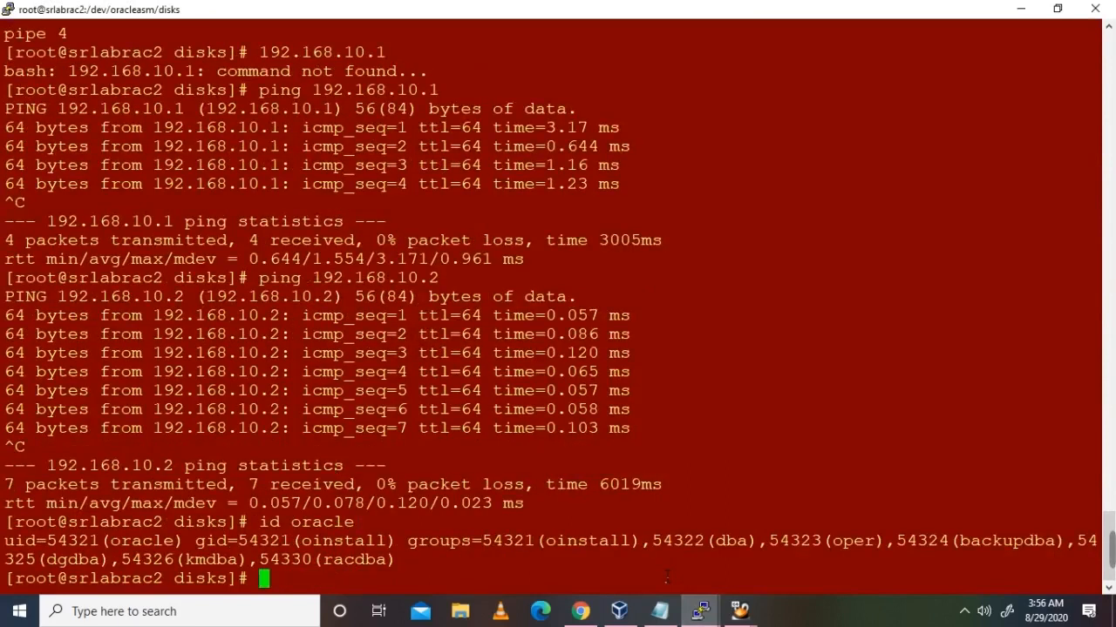
left_click_drag(396, 560, 4, 541)
left_click(482, 523)
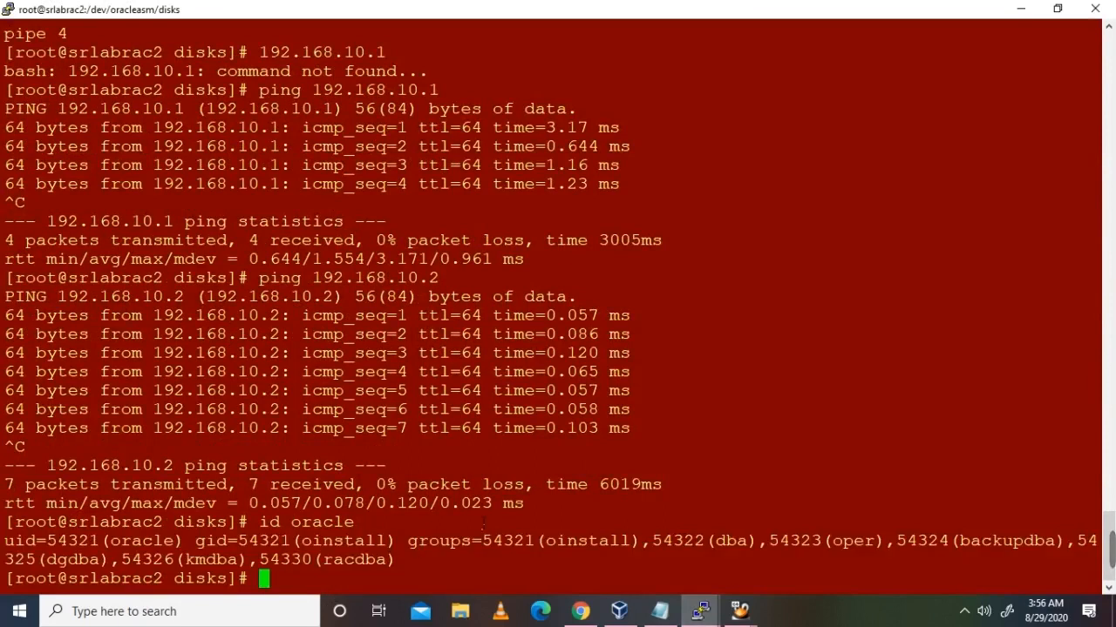
Step: Copy the usermod command from the notes, run it on srlabrac2, and verify with id oracle
left_click(660, 611)
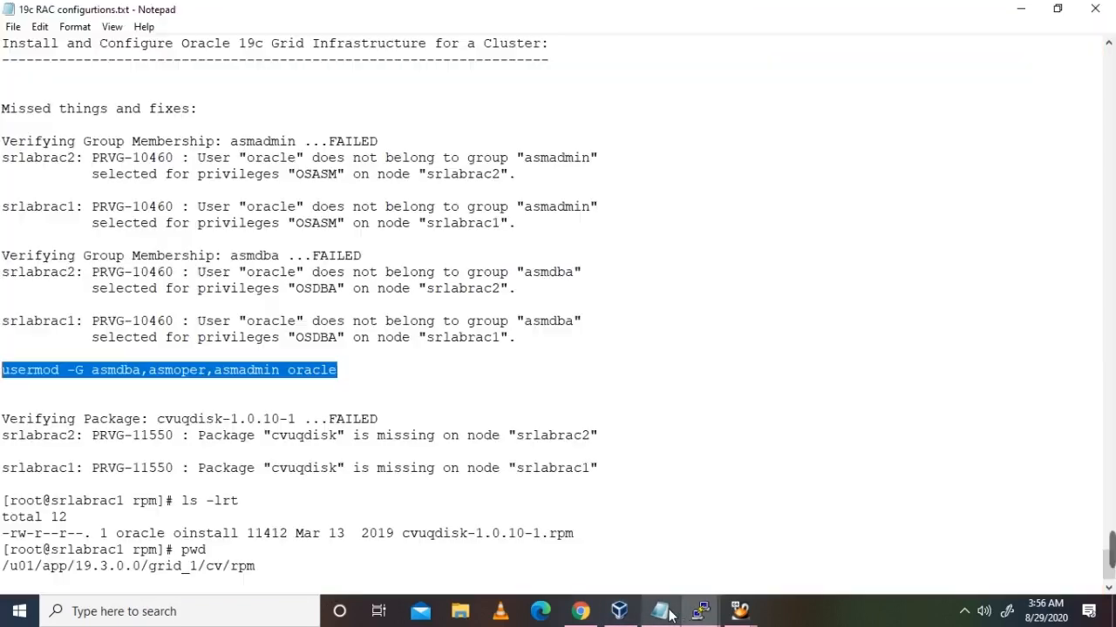
right_click(225, 373)
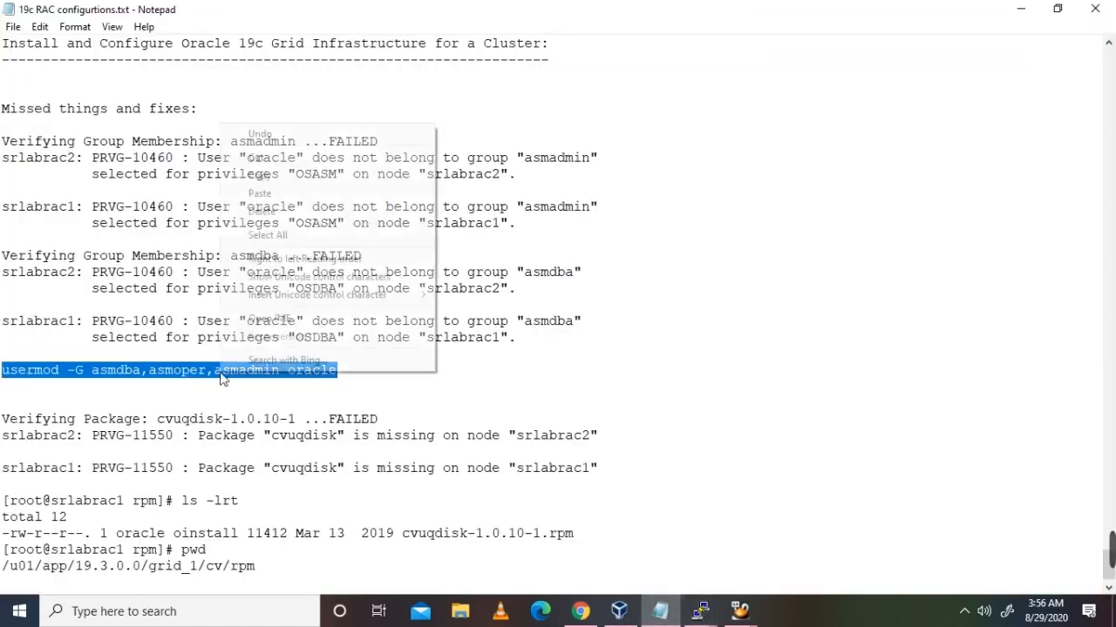
left_click(294, 177)
left_click(713, 614)
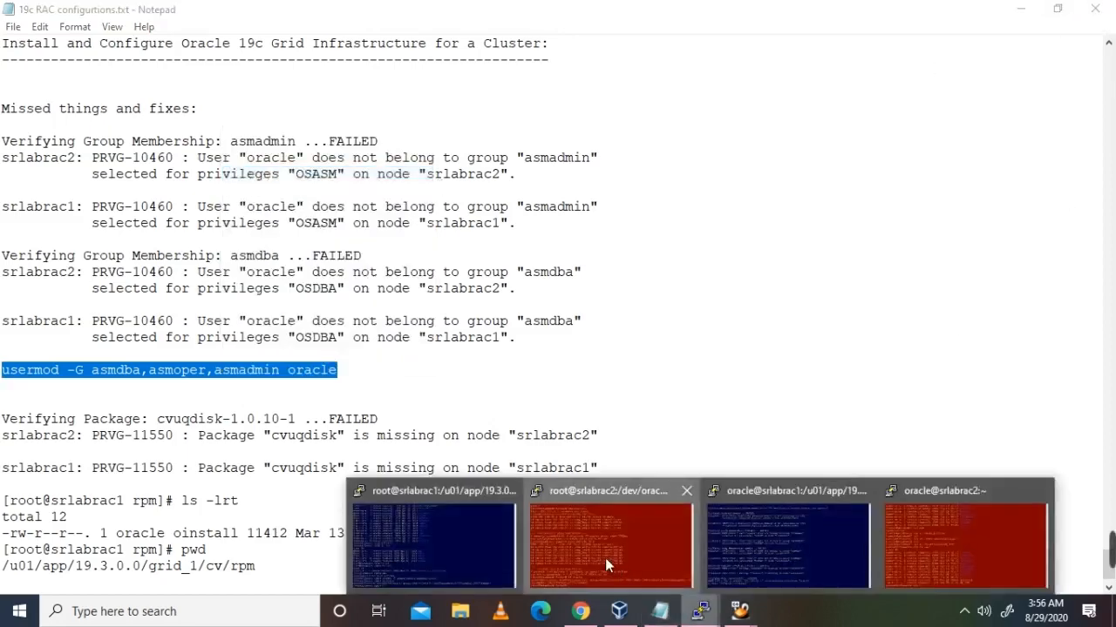
left_click(605, 558)
right_click(801, 491)
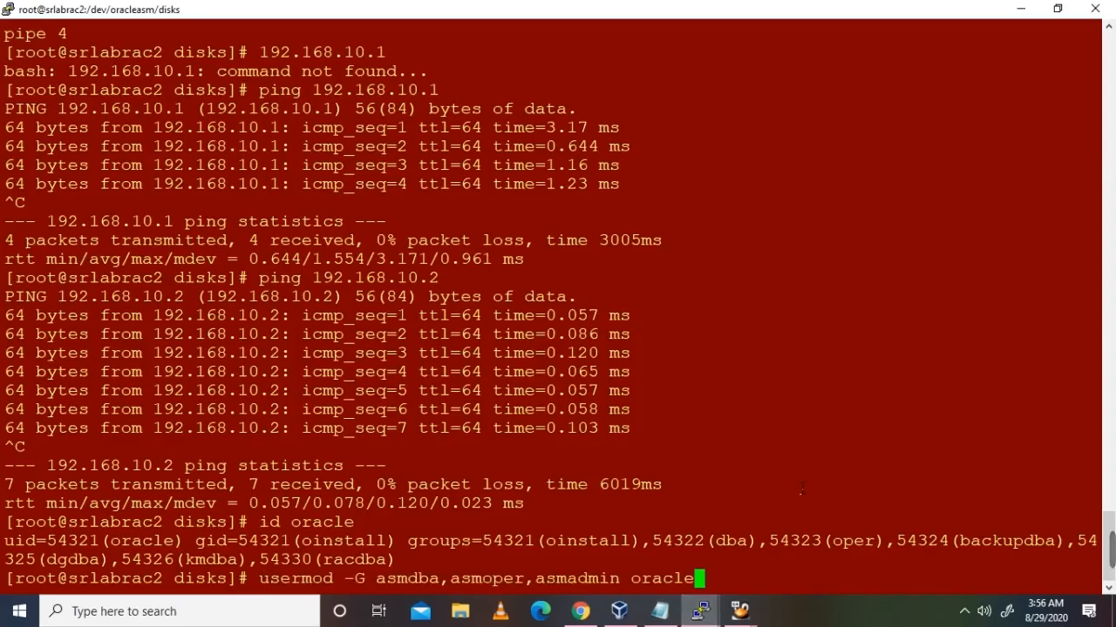
key("Return")
type("id oracle")
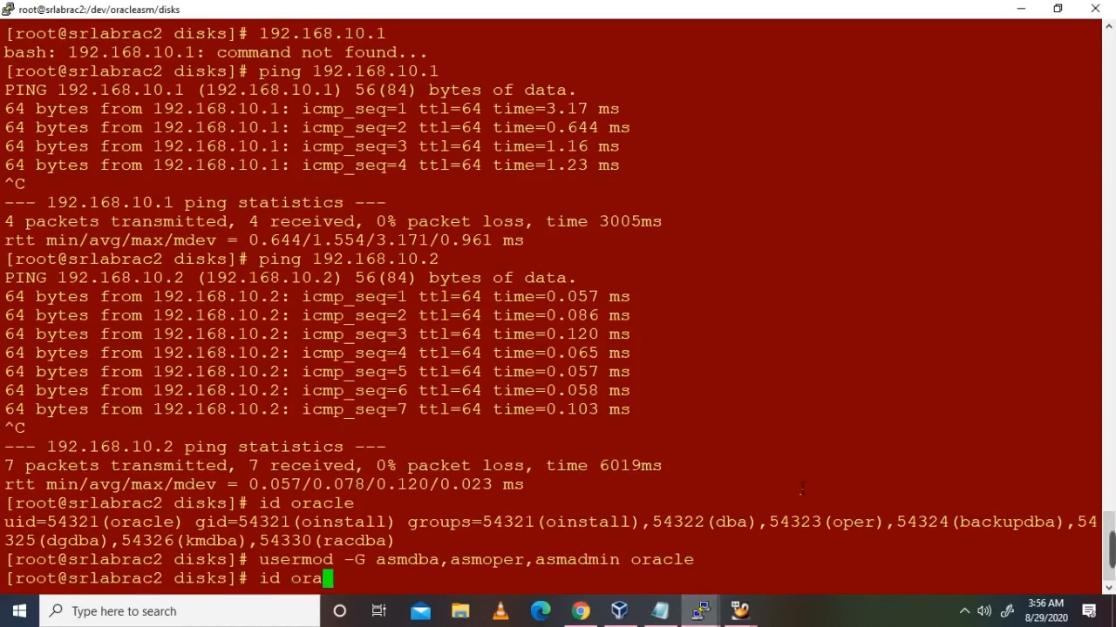
key("Return")
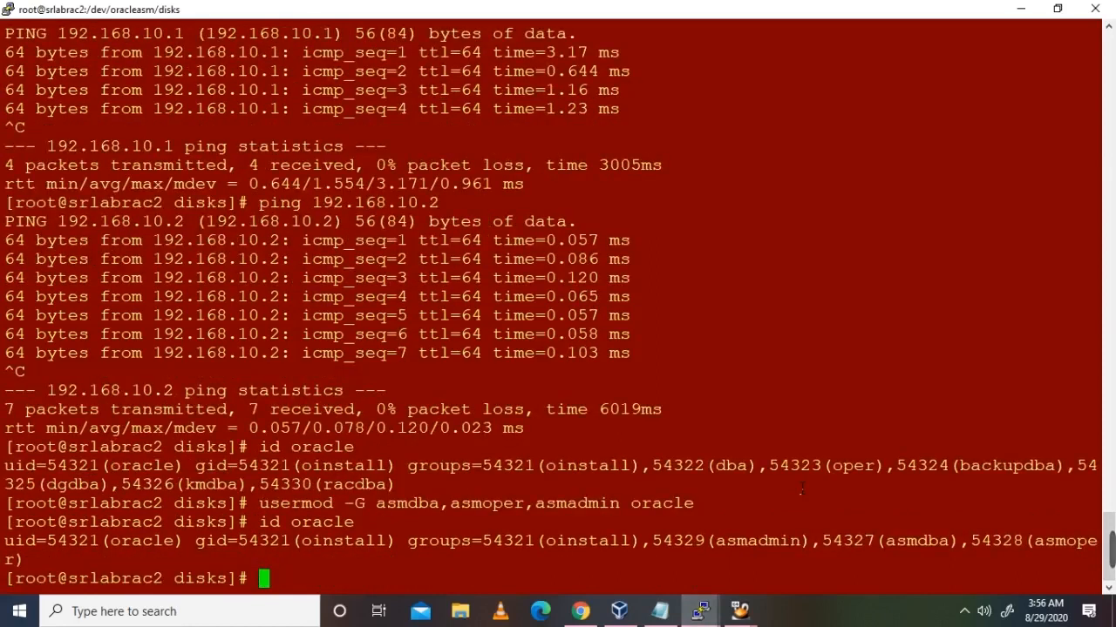
Step: Review the cvuqdisk rpm listing in the notes and select the grid_1/cv/rpm directory path
left_click(660, 611)
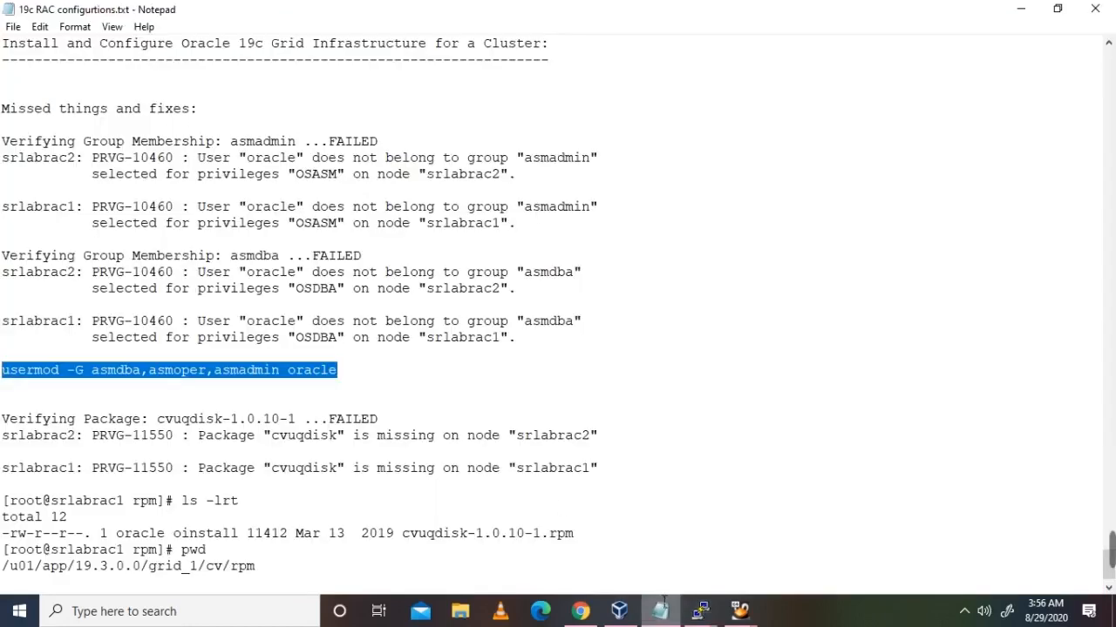
scroll(342, 468, "down", 1)
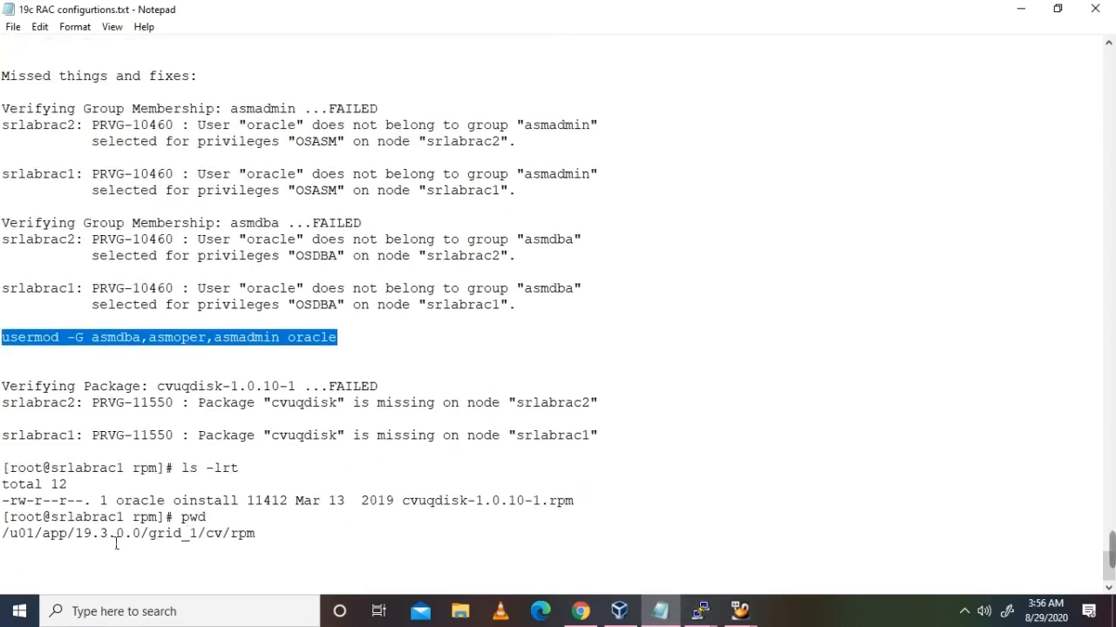
double_click(481, 503)
left_click(617, 507)
left_click_drag(595, 504, 441, 495)
left_click(441, 495)
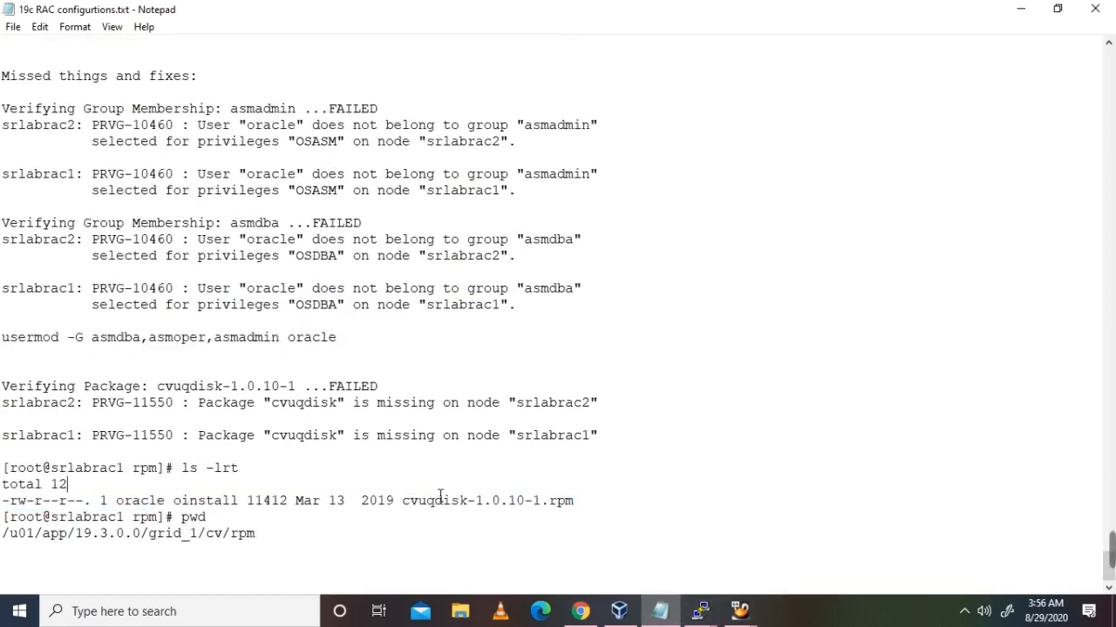
left_click(700, 611)
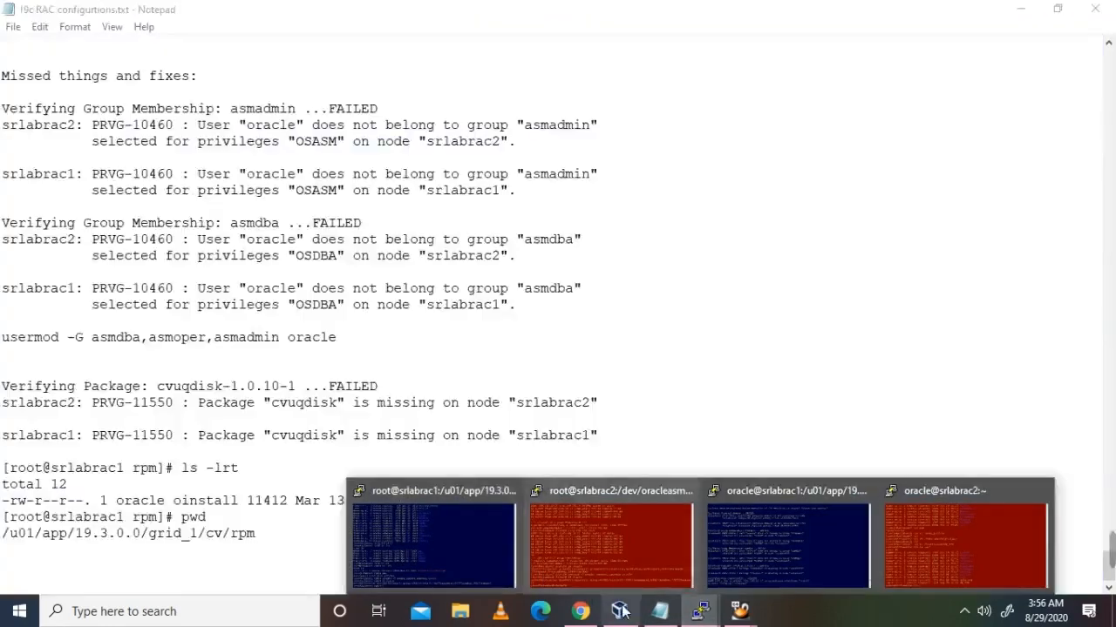
left_click_drag(276, 540, 8, 543)
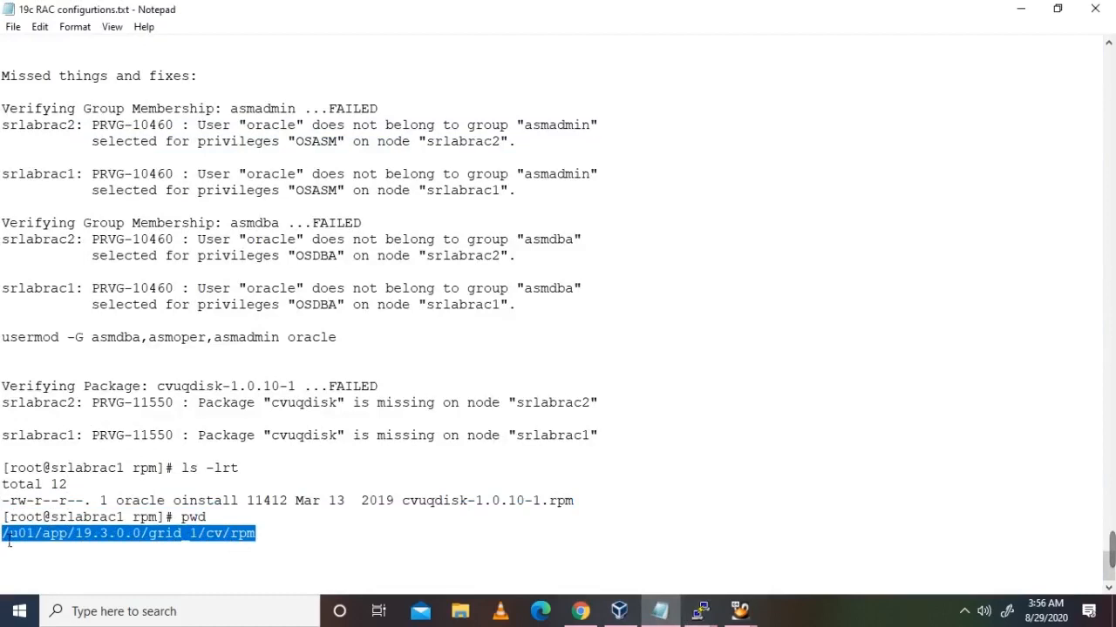
left_click(701, 611)
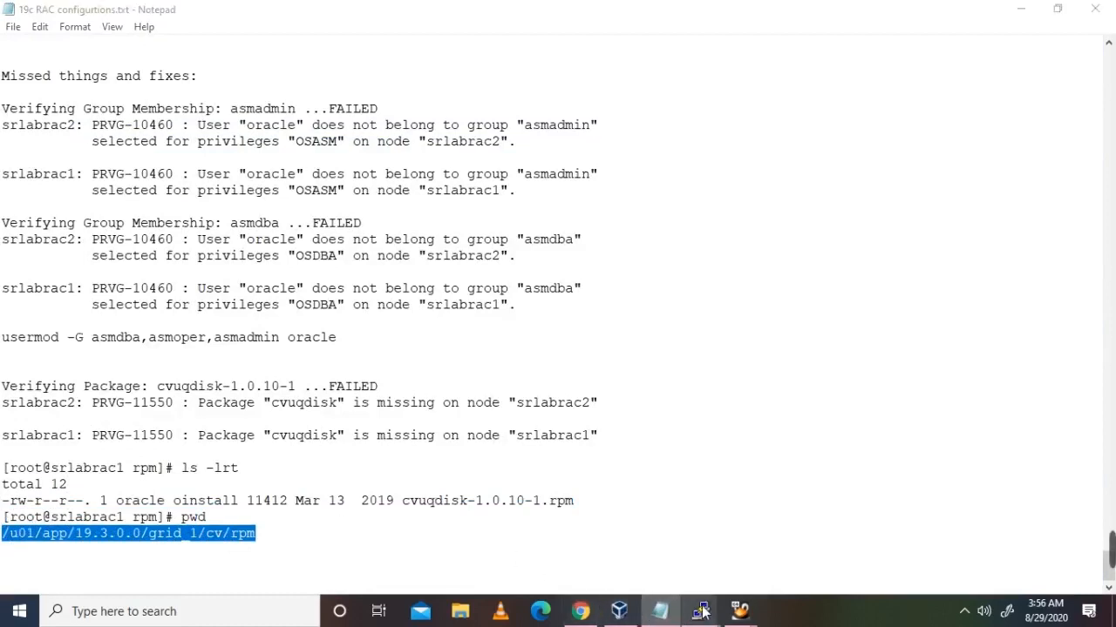
Step: On srlabrac1, yum install cvuqdisk-1.0.10-1.rpm from the rpm directory, confirming with y
left_click(464, 532)
type("ls -lrt")
key("Return")
type("yum install")
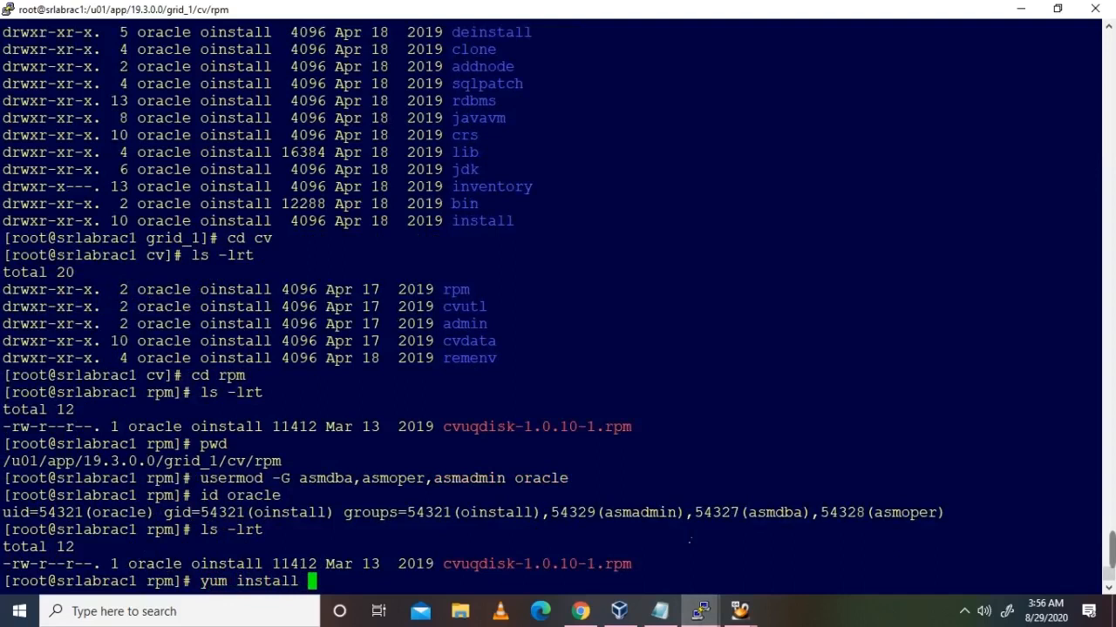
double_click(612, 567)
right_click(696, 571)
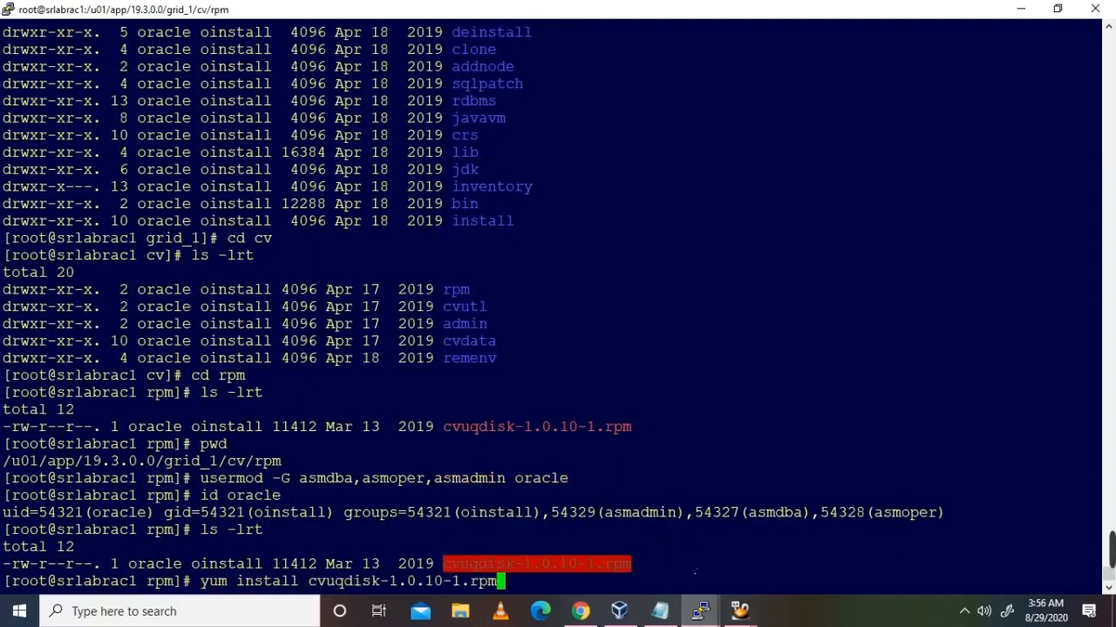
key("Return")
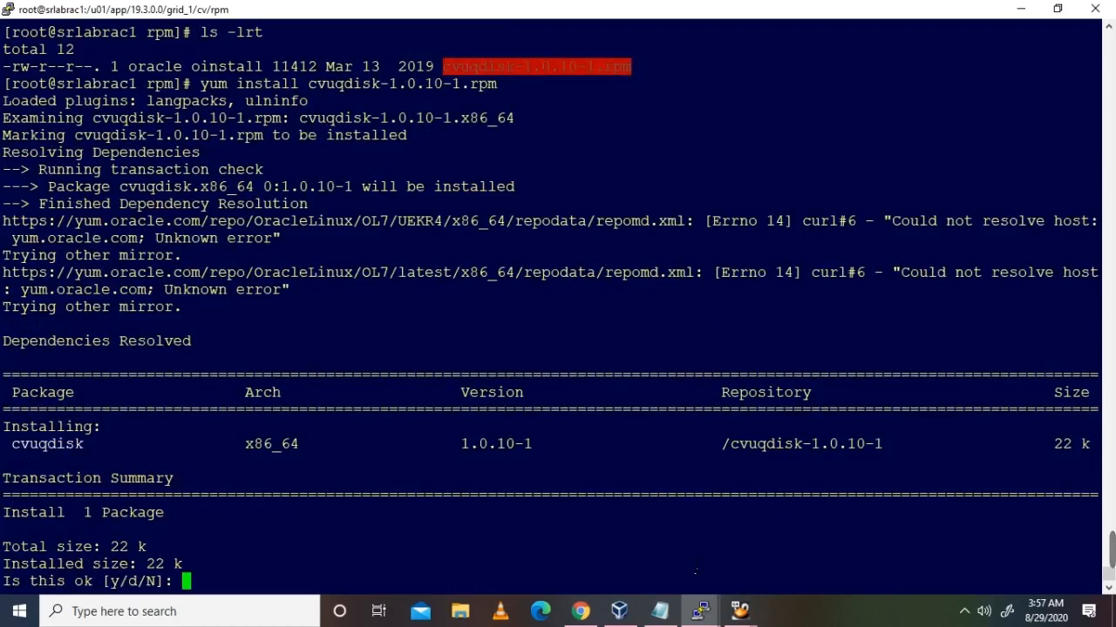
type("y")
key("Return")
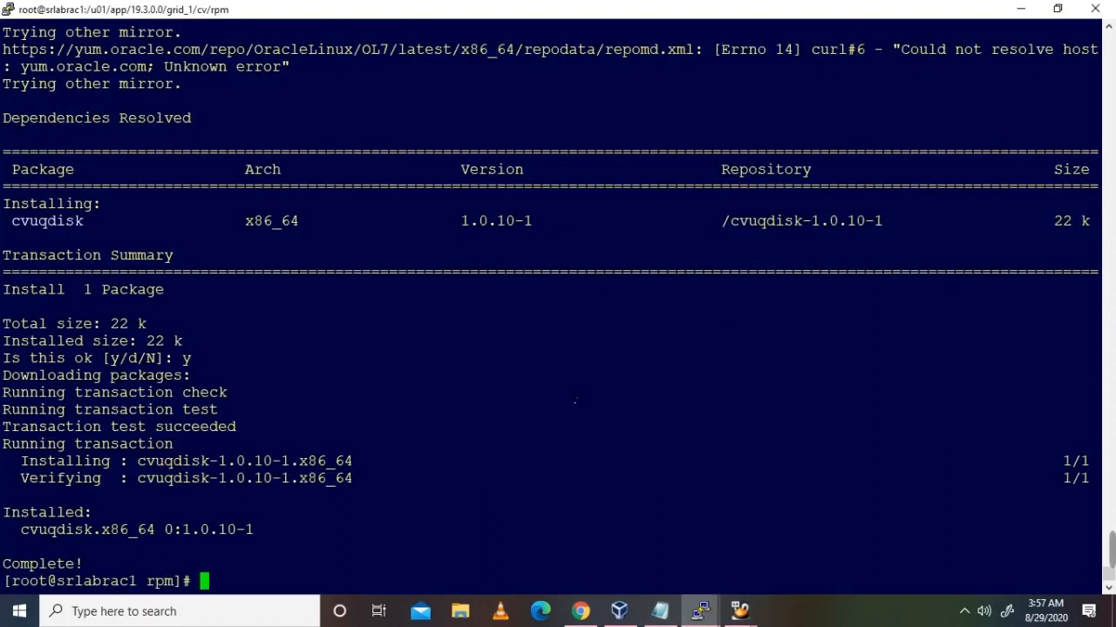
Step: List the rpm directory again and copy the cvuqdisk rpm file name
type("ls -lrt")
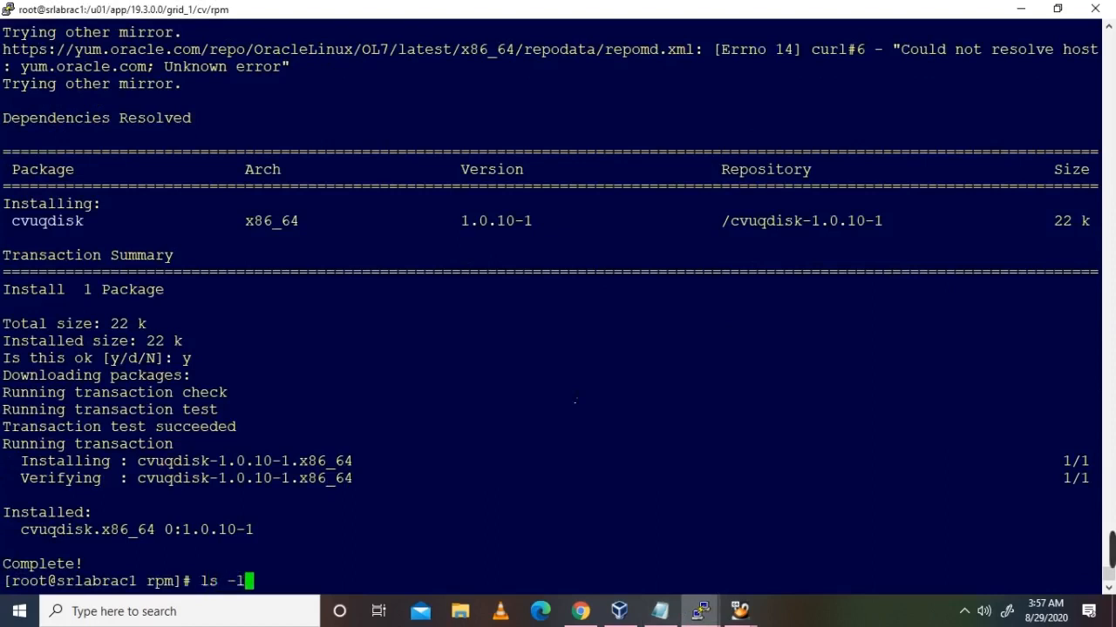
key("Return")
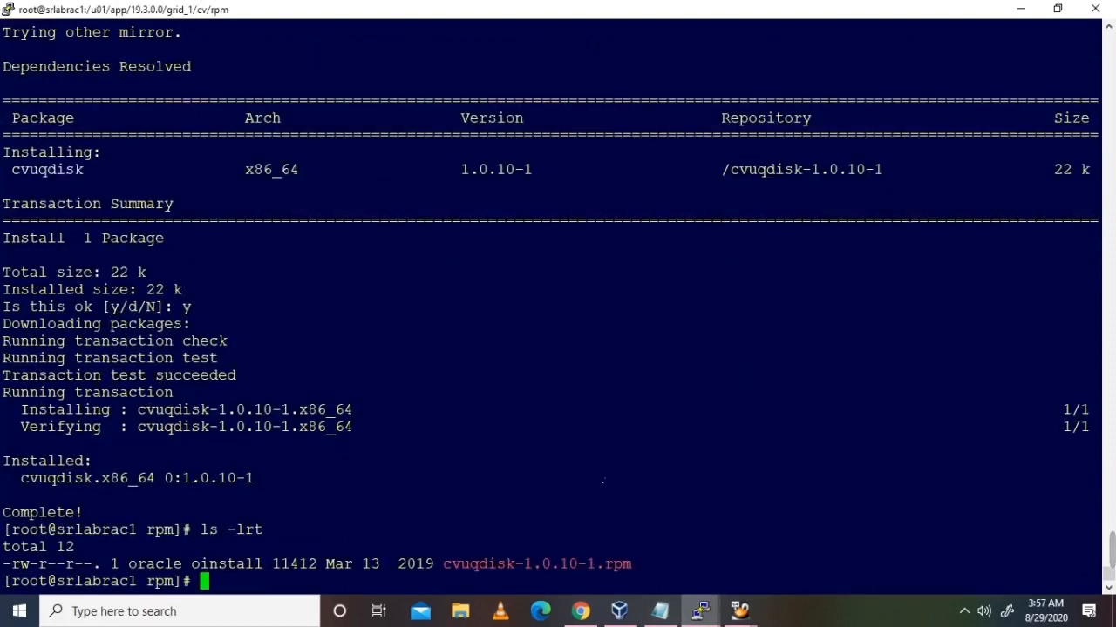
double_click(566, 565)
key("ctrl+c")
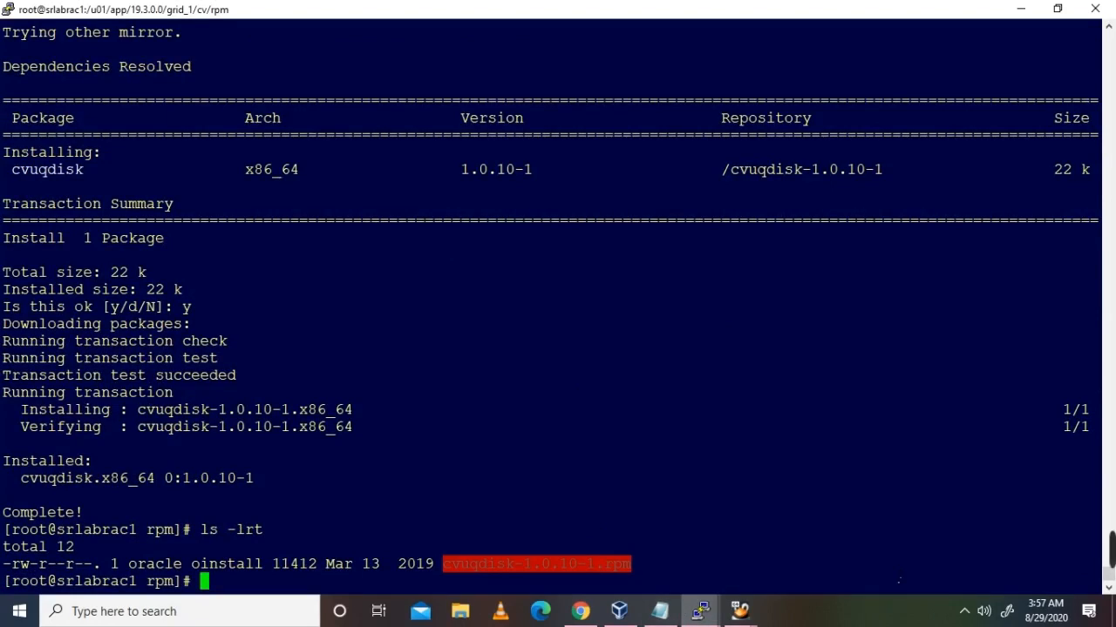
type("scp")
right_click(899, 579)
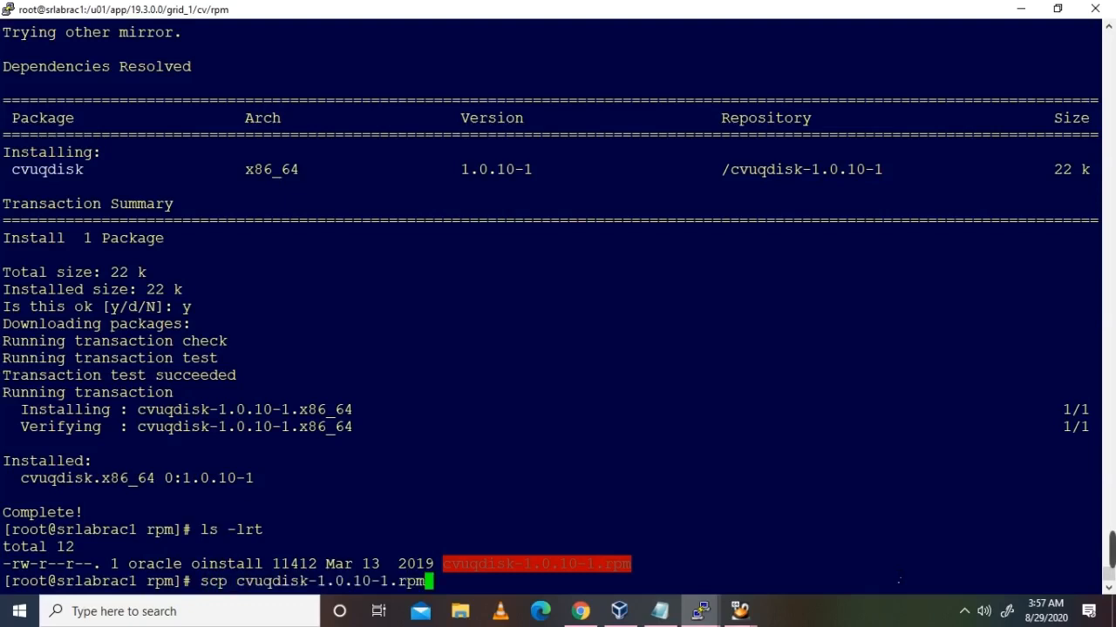
type("oracle")
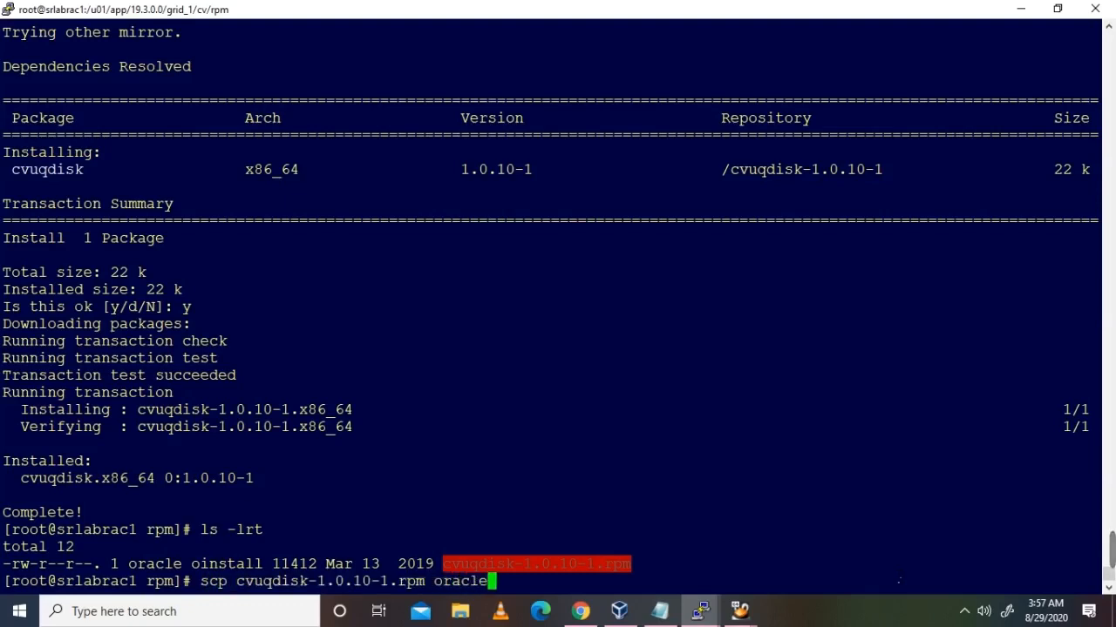
type("@192.168.58.20/")
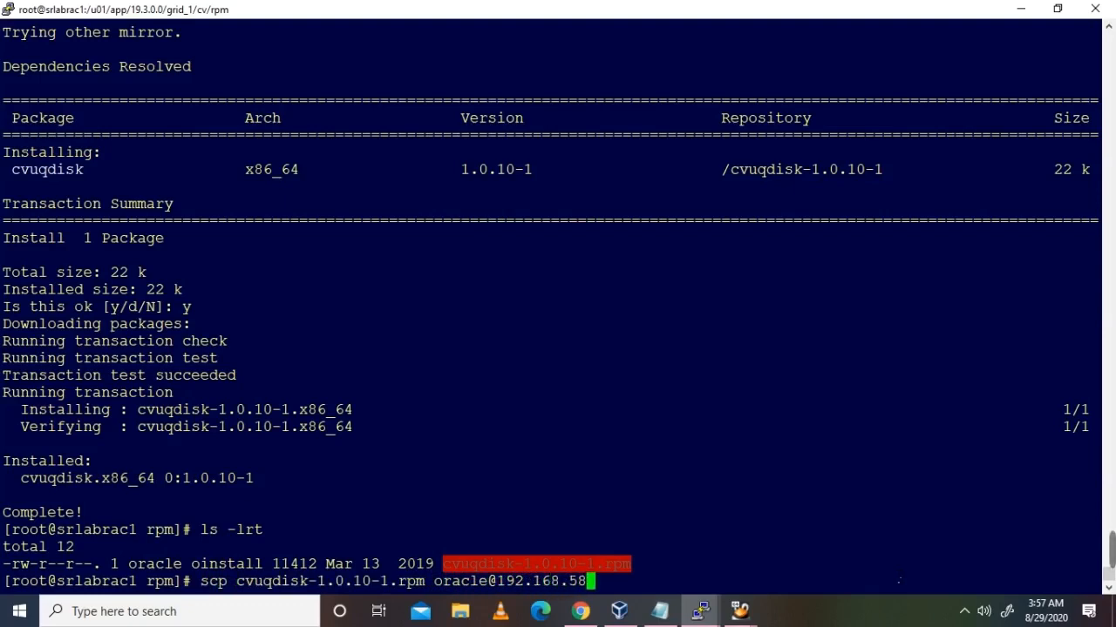
key("BackSpace")
type("2/tm")
key("BackSpace")
key("BackSpace")
key("BackSpace")
type(":/tmp")
key("Return")
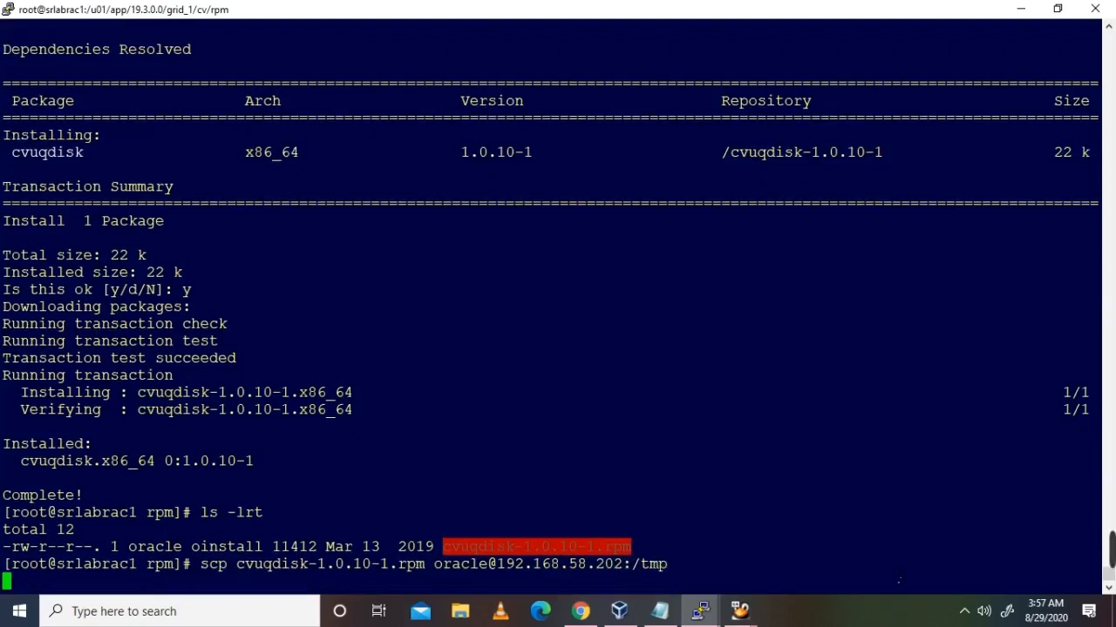
key("Return")
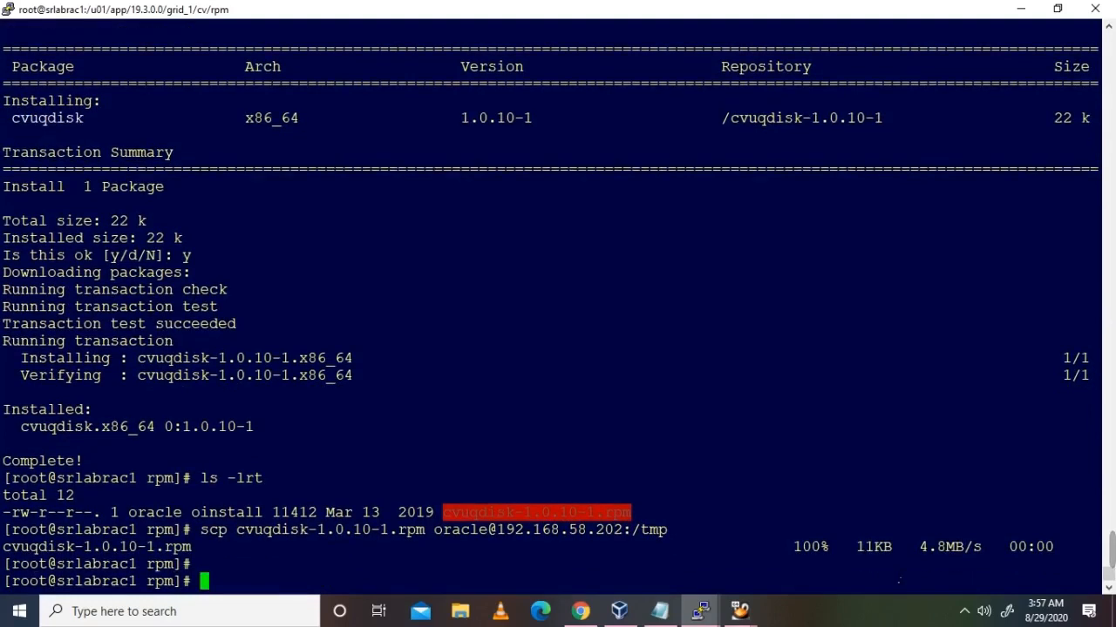
Step: On srlabrac2, list /tmp to confirm the cvuqdisk rpm arrived
mouse_move(700, 611)
left_click(714, 492)
type("cd /tmp")
key("Return")
type("ls -lrt")
key("Return")
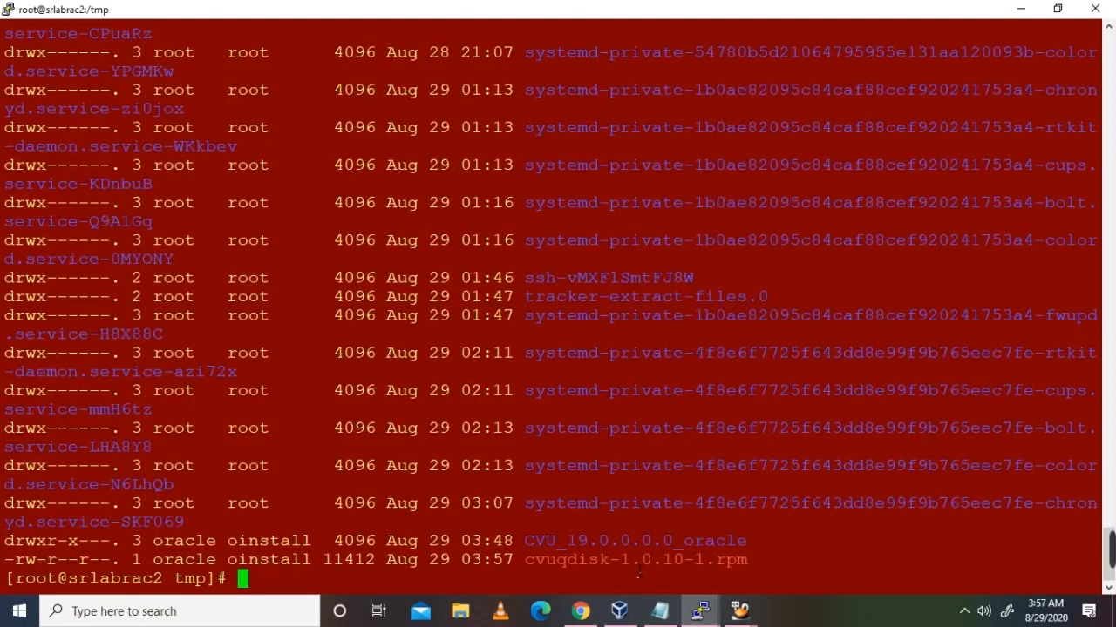
Step: Run yum install on the copied cvuqdisk-1.0.10-1.rpm in /tmp and confirm with y
double_click(639, 563)
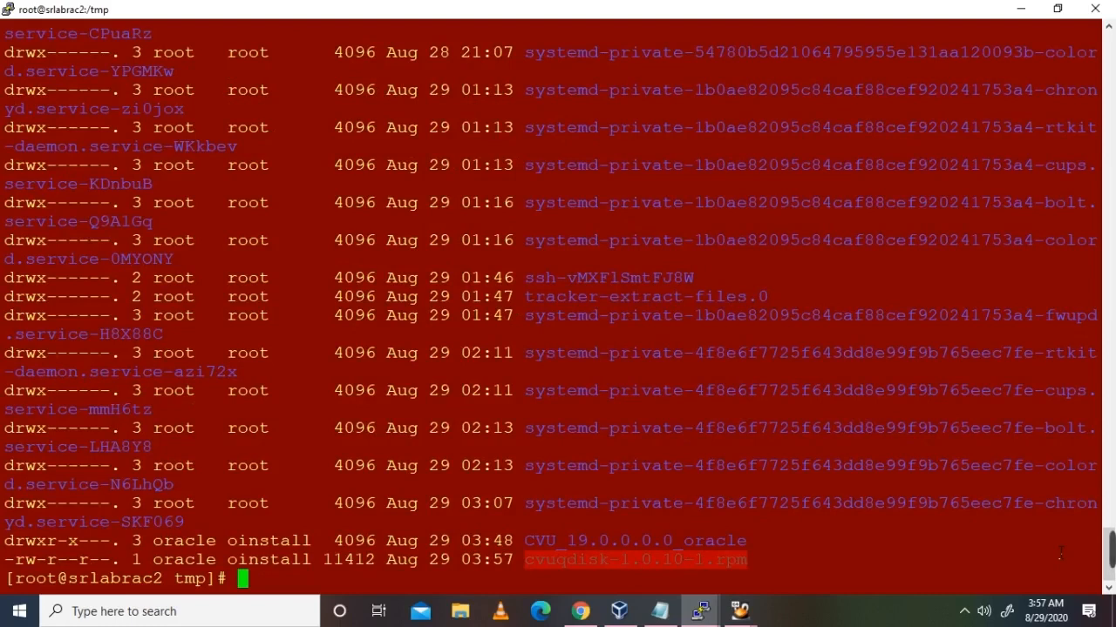
type("yum install")
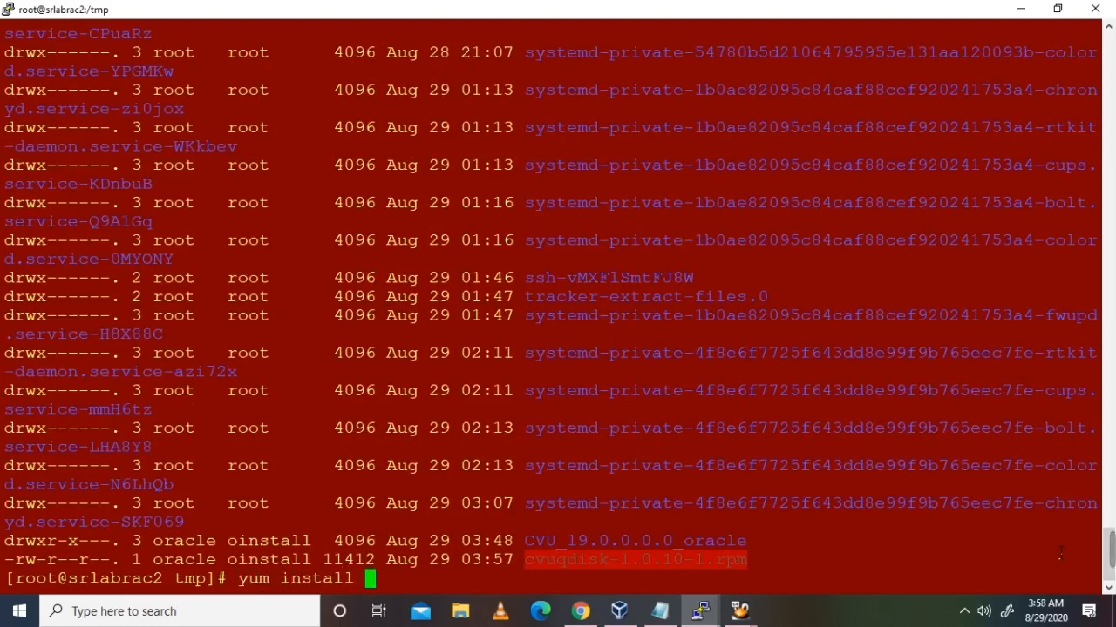
right_click(1060, 552)
key("Return")
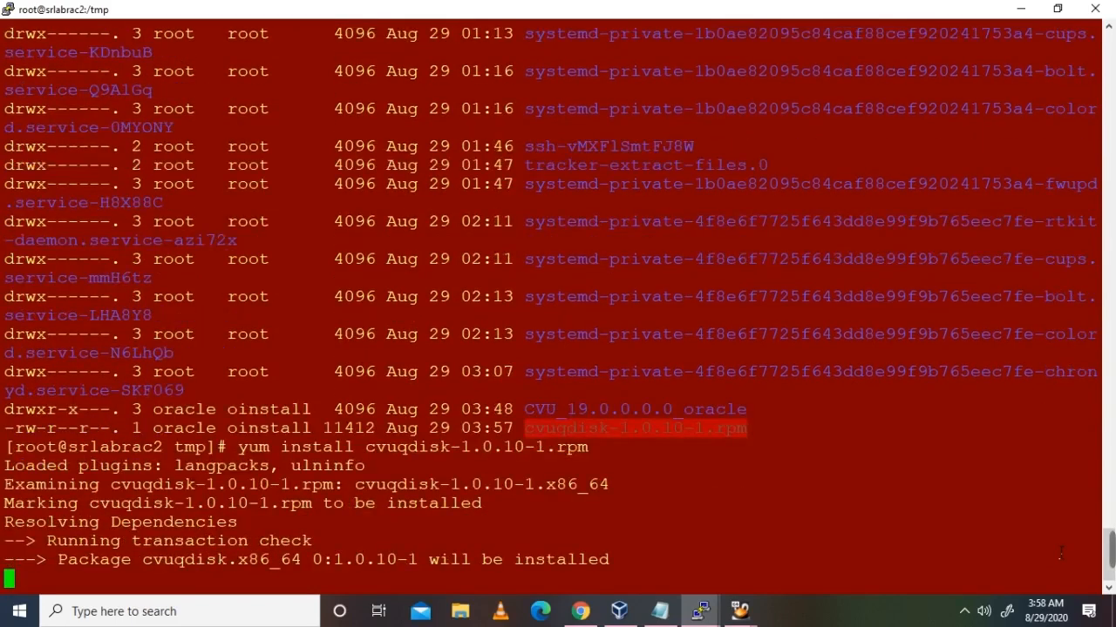
left_click(963, 498)
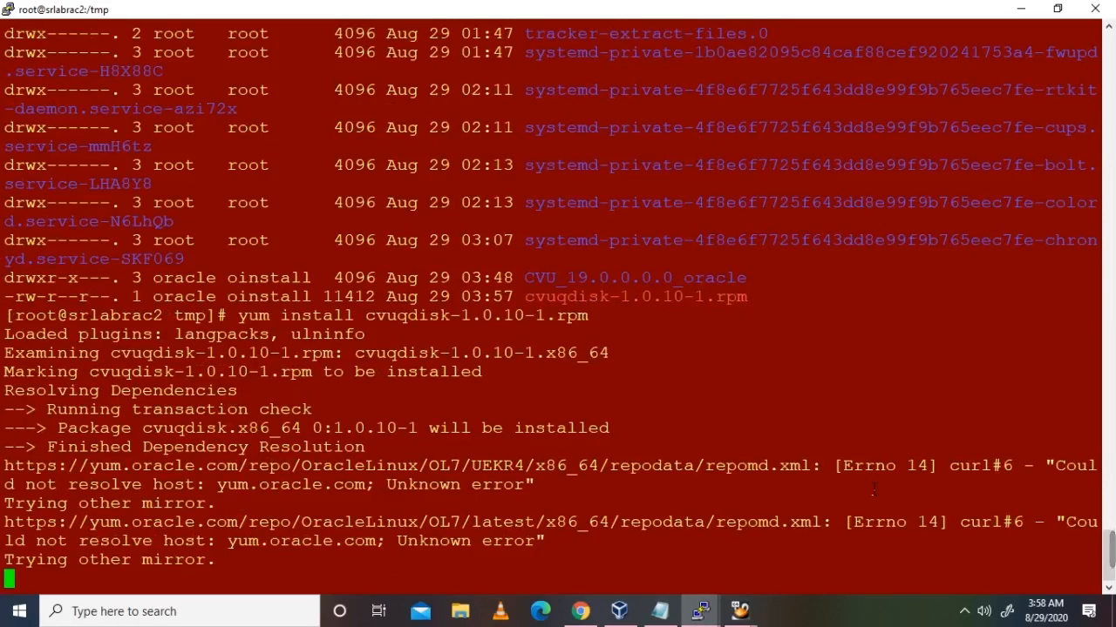
type("y")
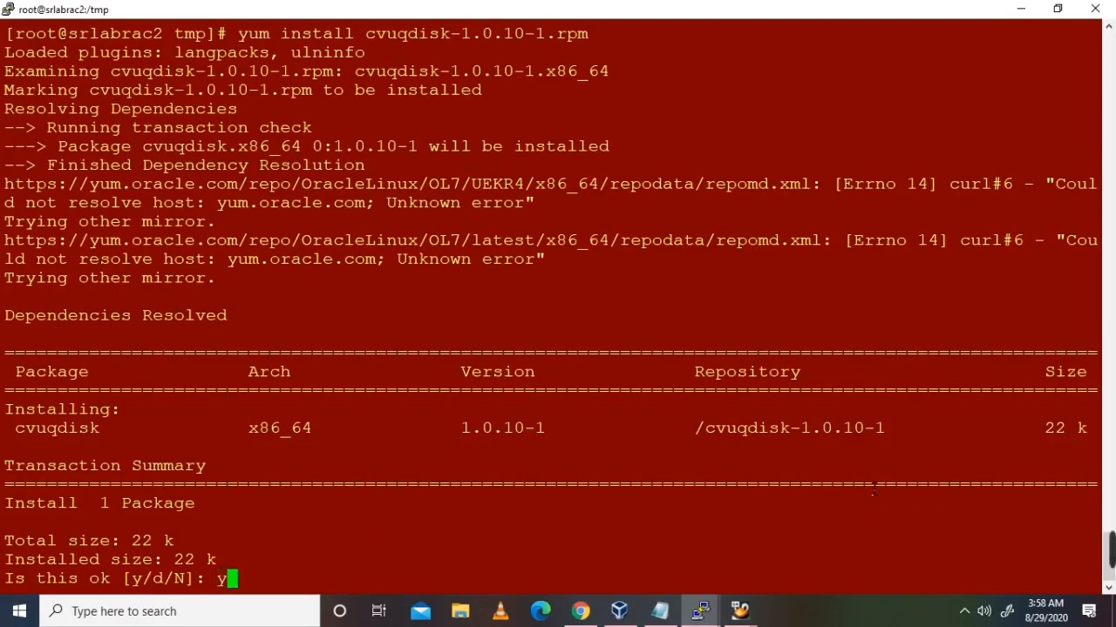
key("Return")
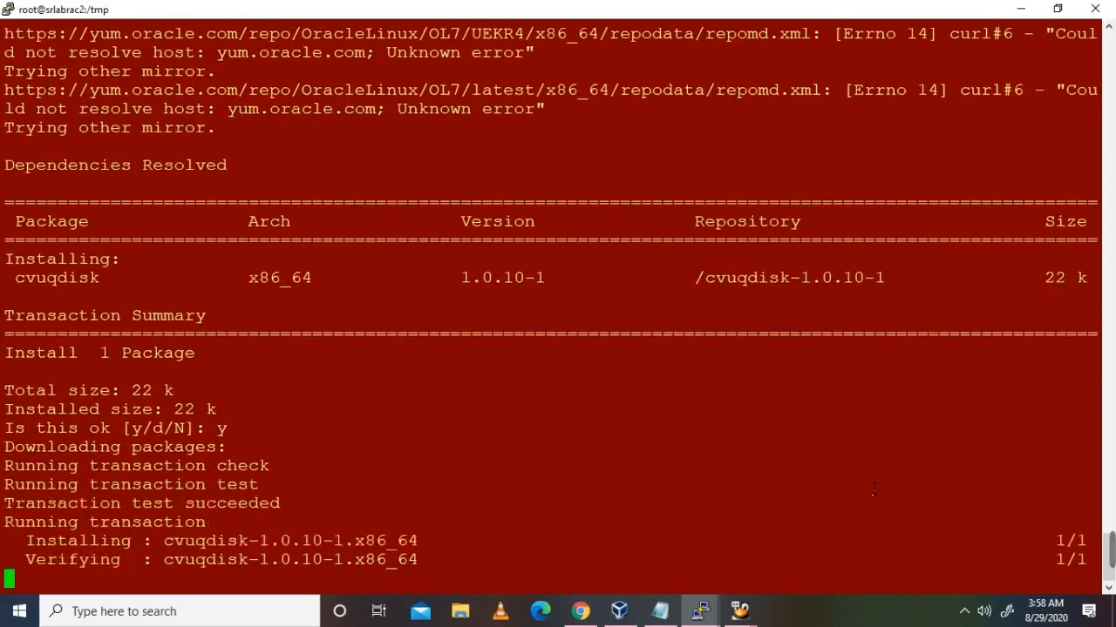
Step: Select the last lines of the RAC configuration notes
left_click(659, 611)
left_click(418, 501)
left_click_drag(288, 550, 500, 273)
Step: Place the caret above the cvuqdisk entry in the notes, then clear srlabrac1's recalled scp line
left_click(499, 273)
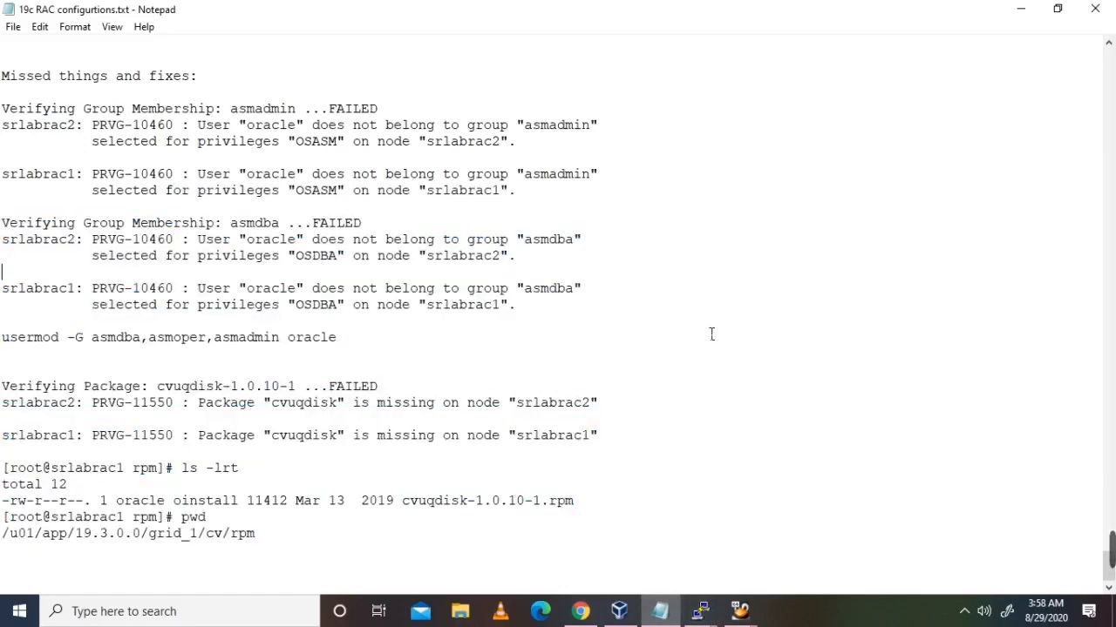
left_click(729, 369)
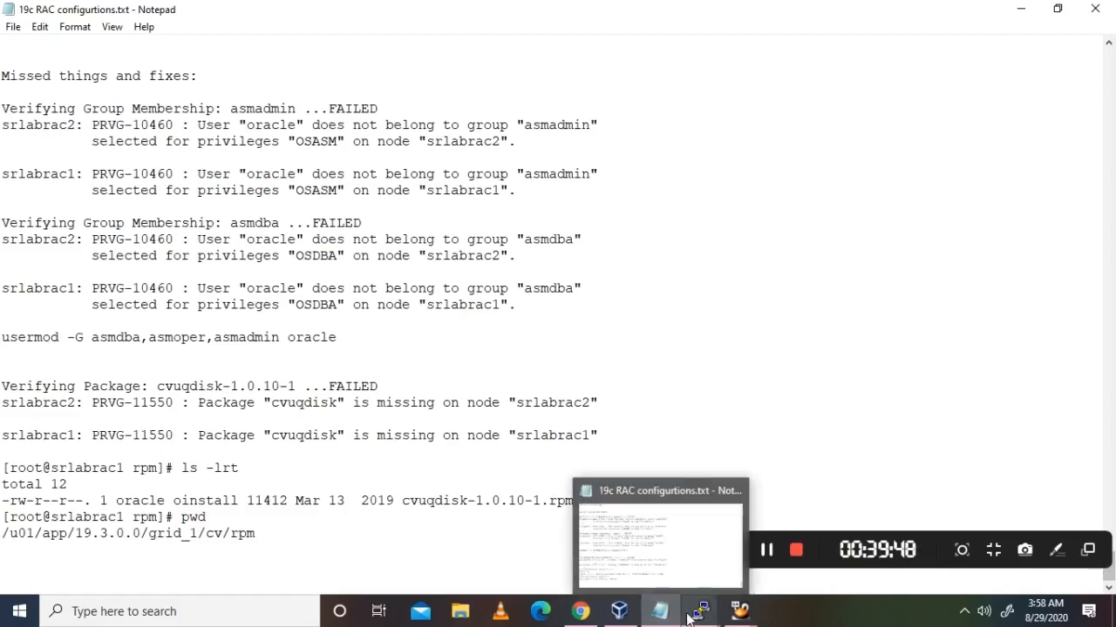
mouse_move(693, 614)
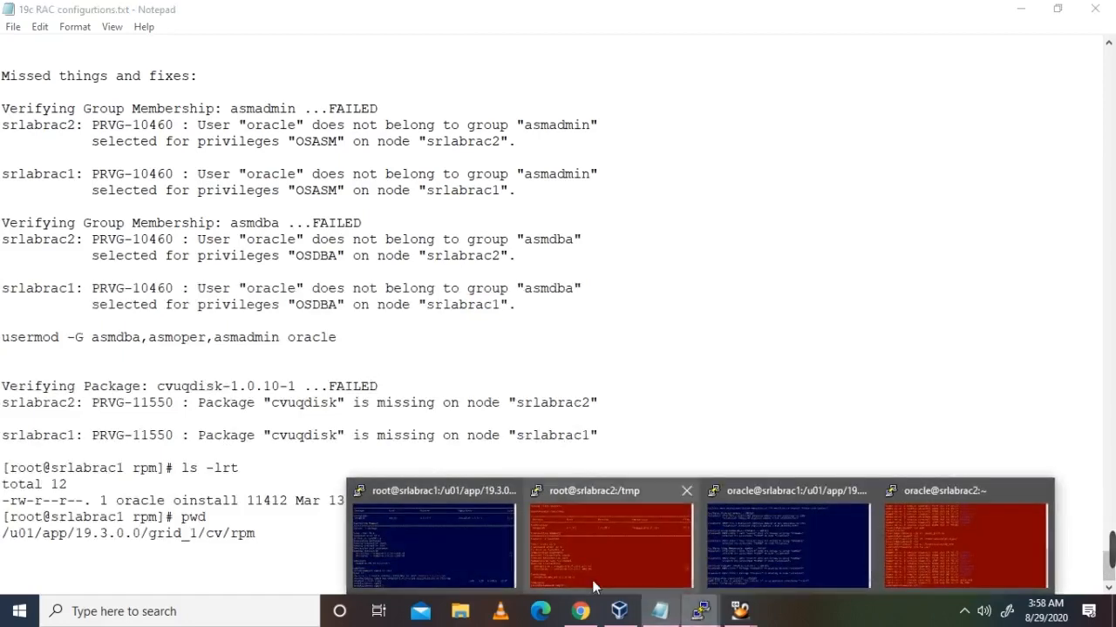
left_click(433, 545)
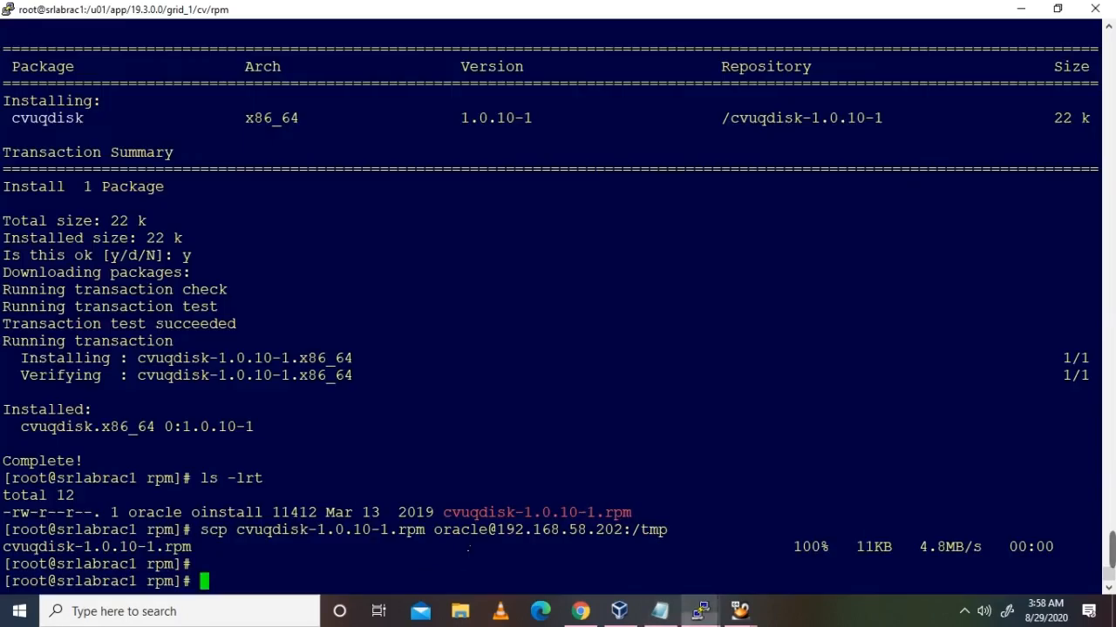
left_click(659, 611)
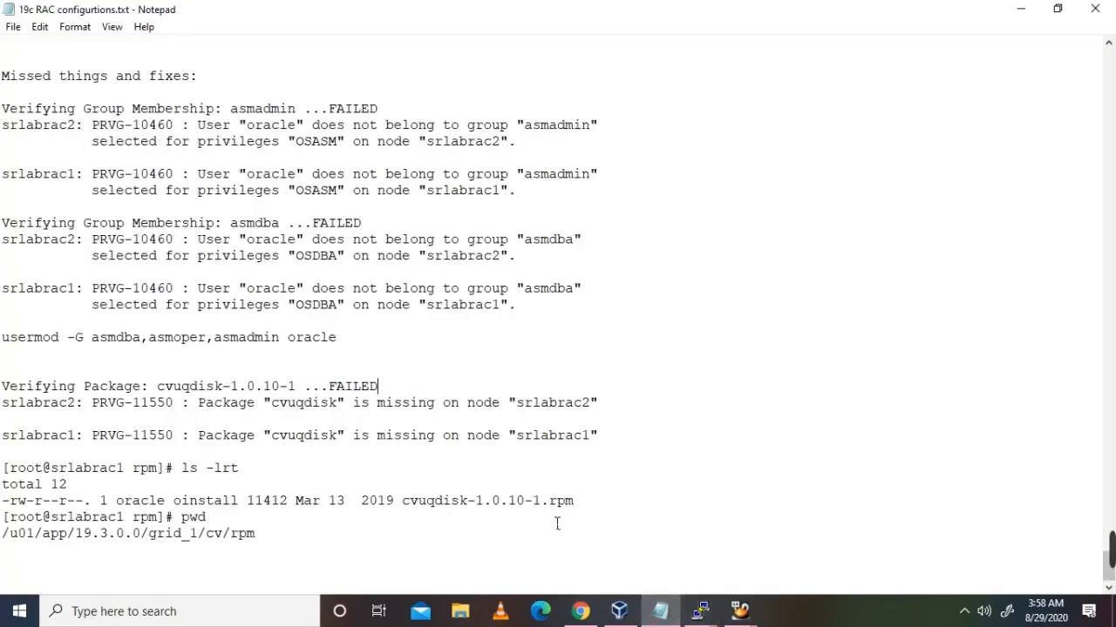
mouse_move(700, 610)
left_click(468, 556)
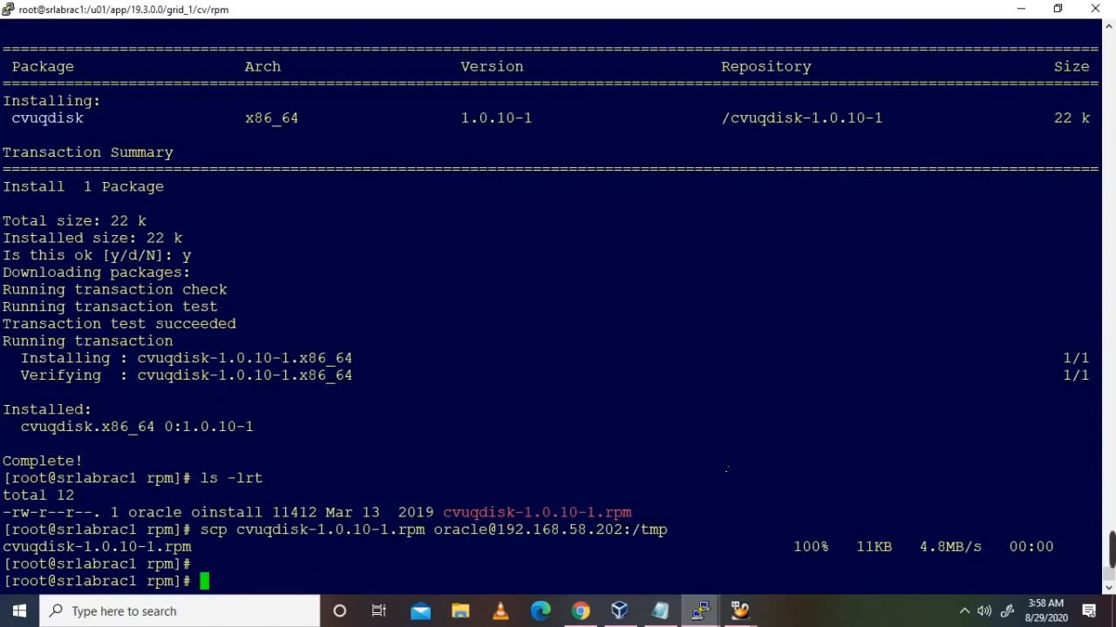
key("Up")
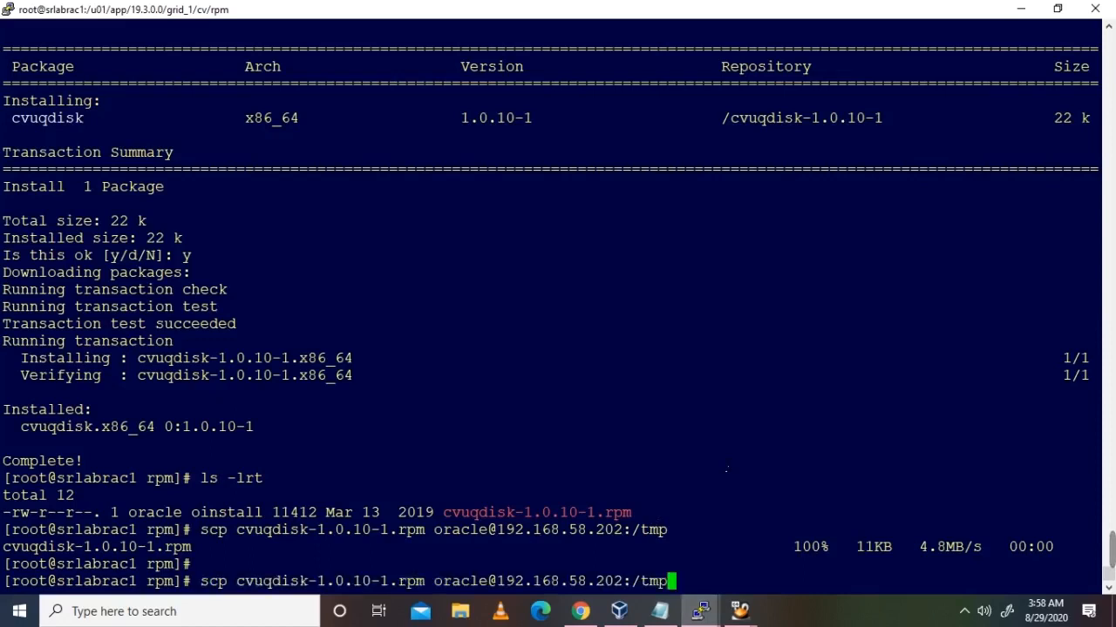
key("ctrl+u")
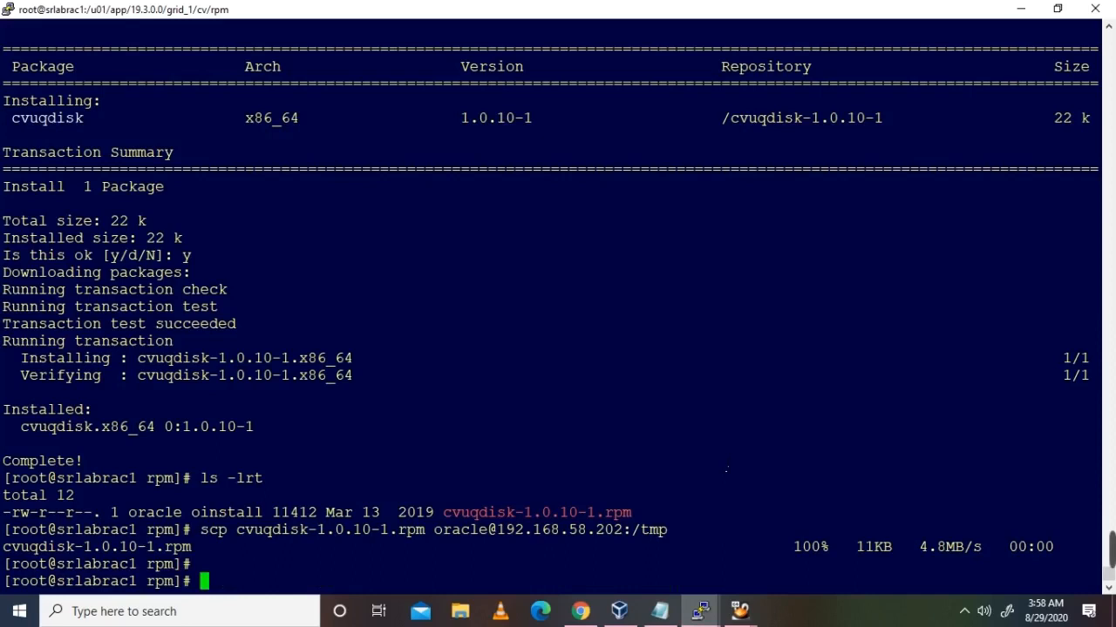
Step: In the oracle session, rerun runcluvfy.sh stage -pre crsinst -n srlabrac1,srlabrac2 -verbose
mouse_move(700, 610)
left_click(761, 569)
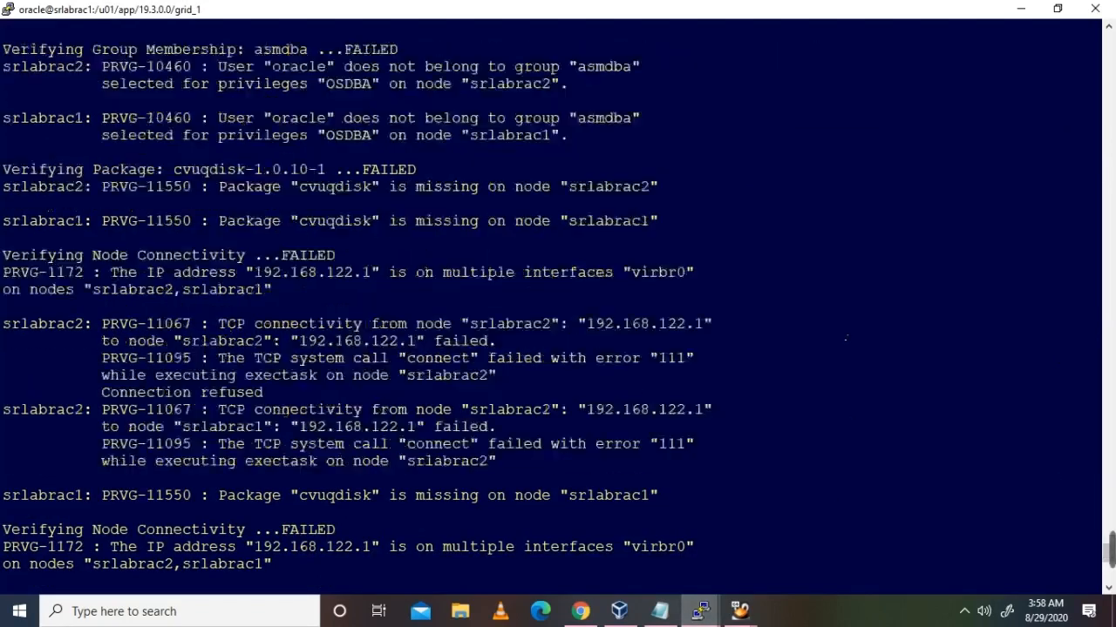
key("Up")
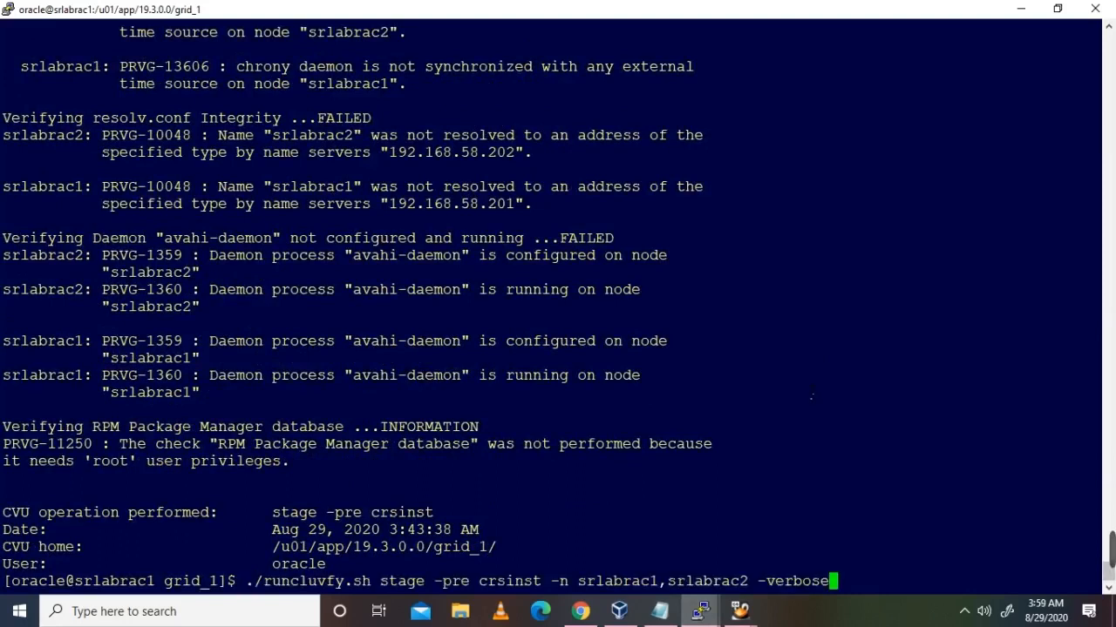
key("Return")
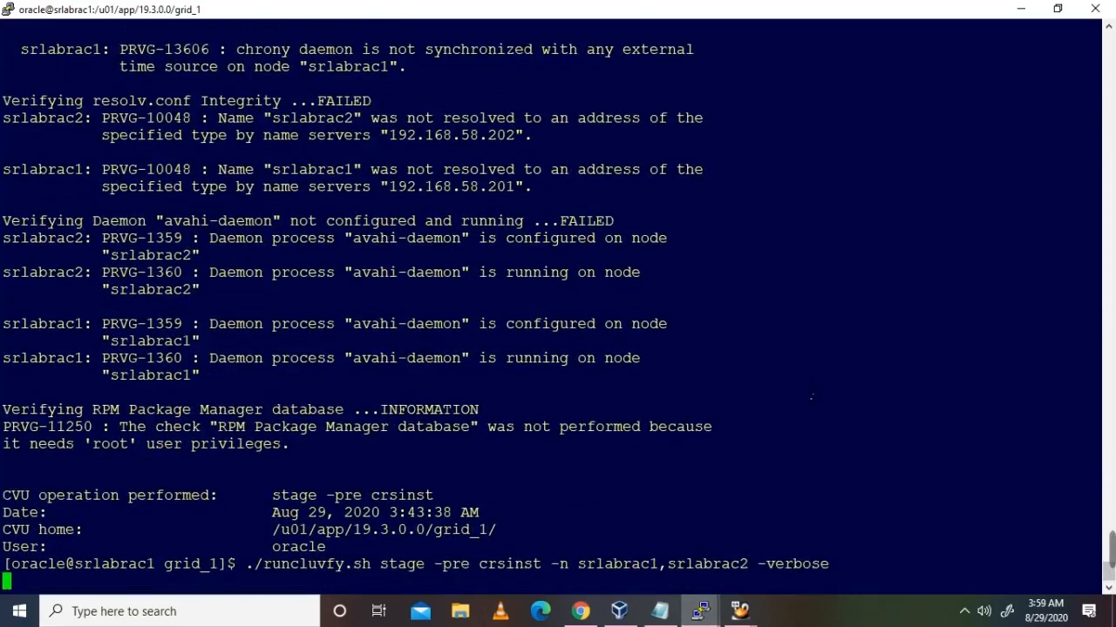
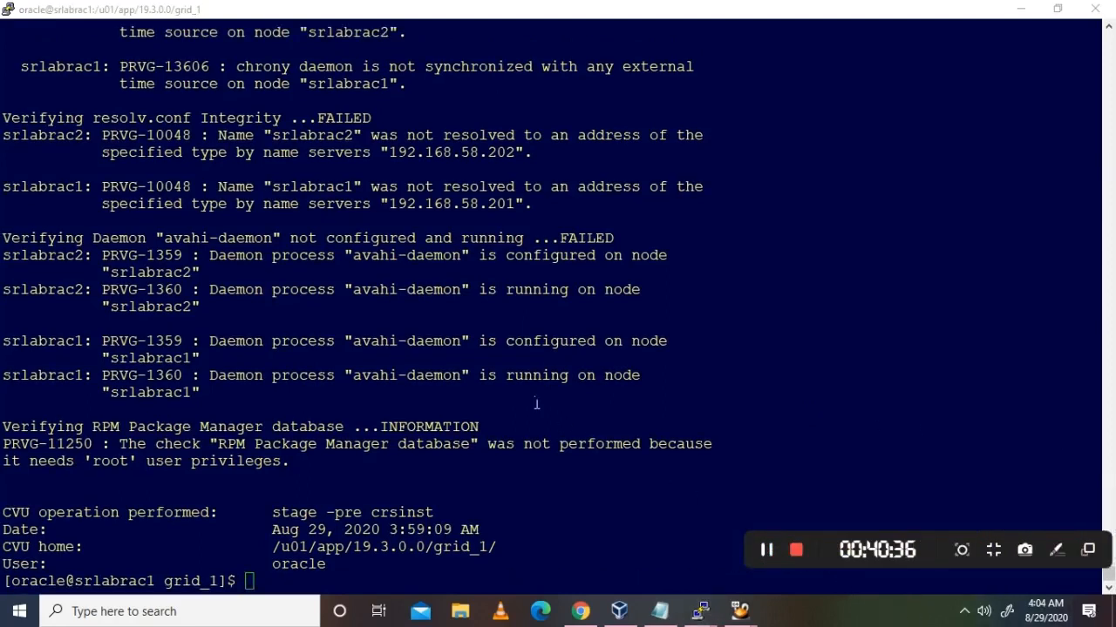
Step: Maximize the srlabrac1 guest terminal in VirtualBox to full screen and add a few blank prompt lines
scroll(536, 403, "up", 10)
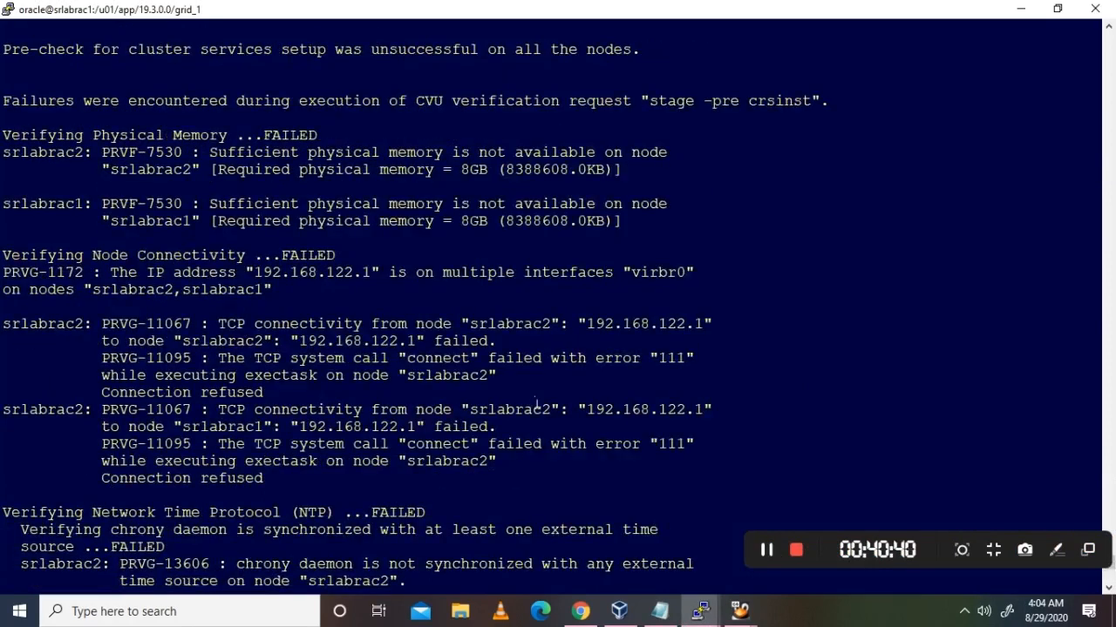
scroll(536, 404, "up", 5)
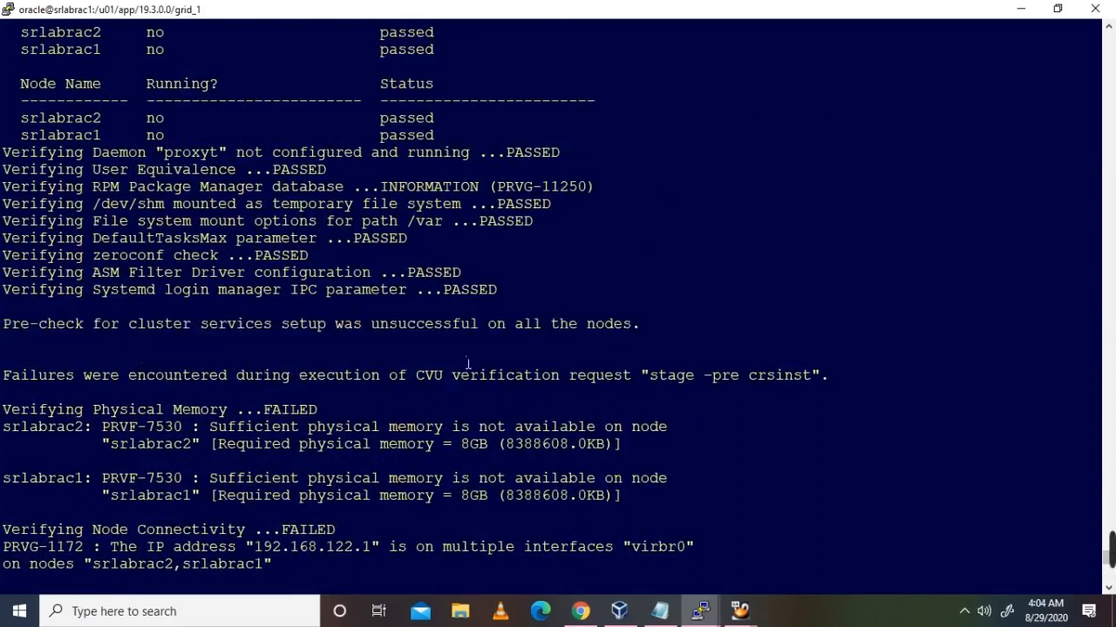
scroll(468, 365, "down", 5)
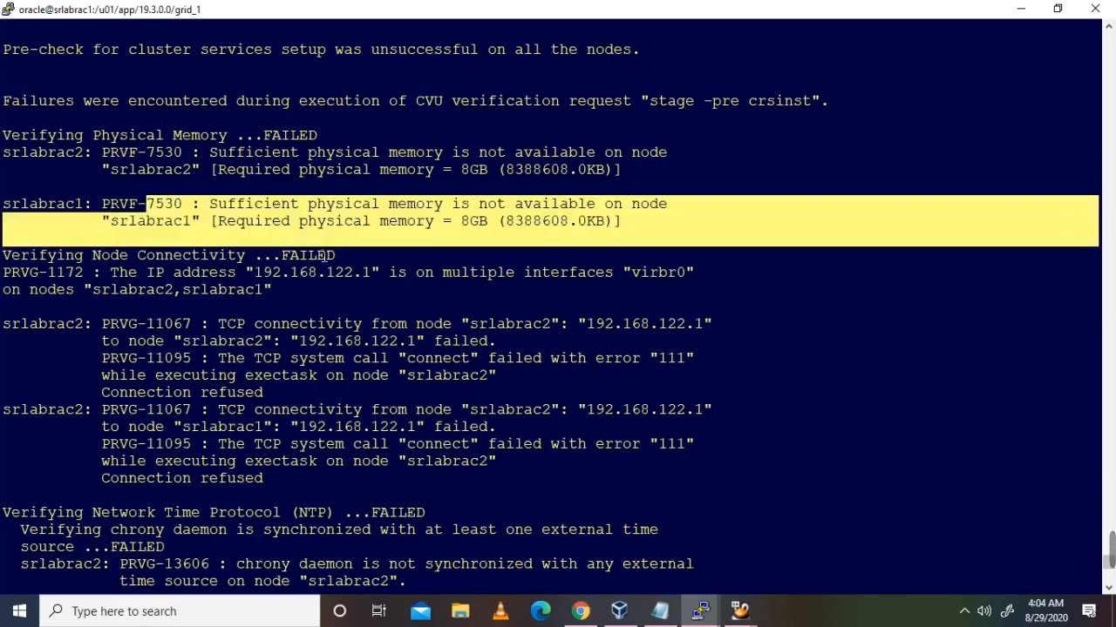
scroll(380, 344, "down", 5)
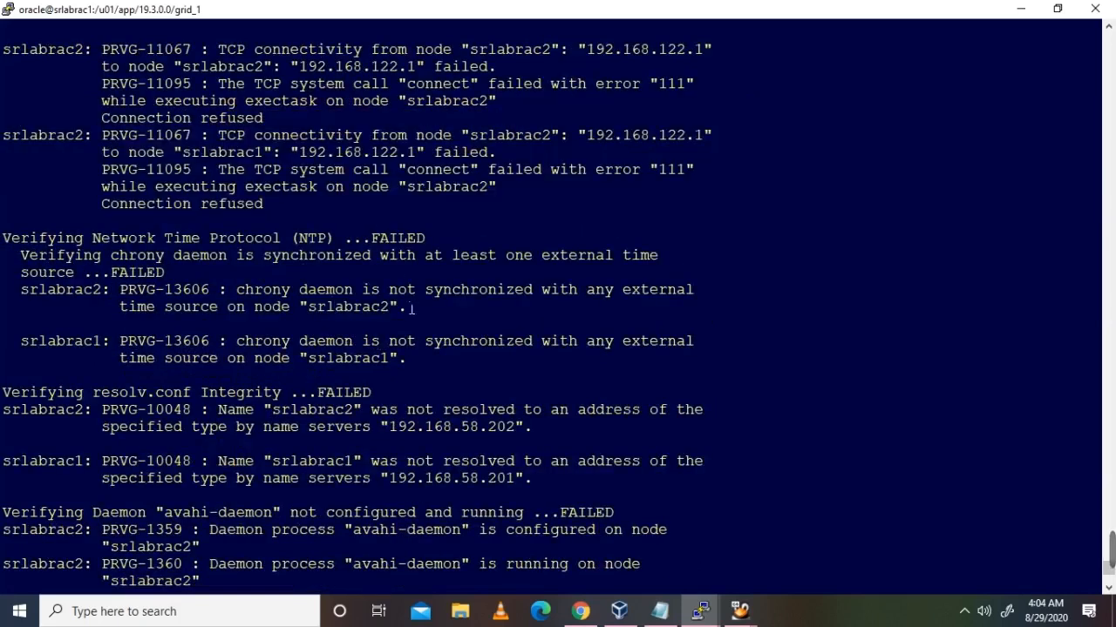
scroll(352, 304, "down", 5)
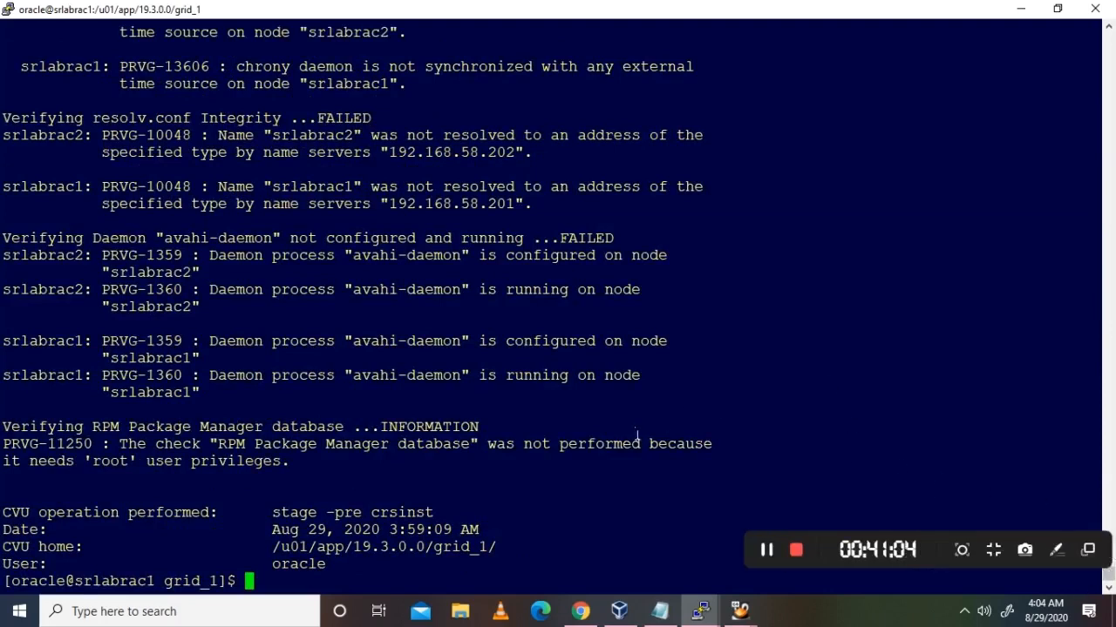
left_click(773, 550)
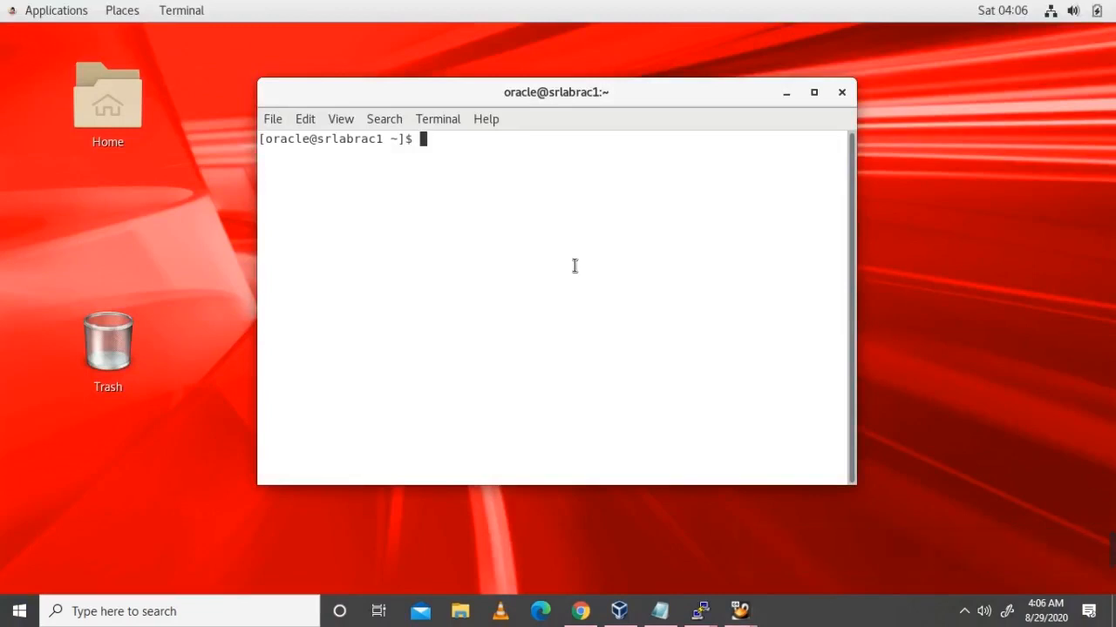
left_click(815, 95)
left_click(815, 96)
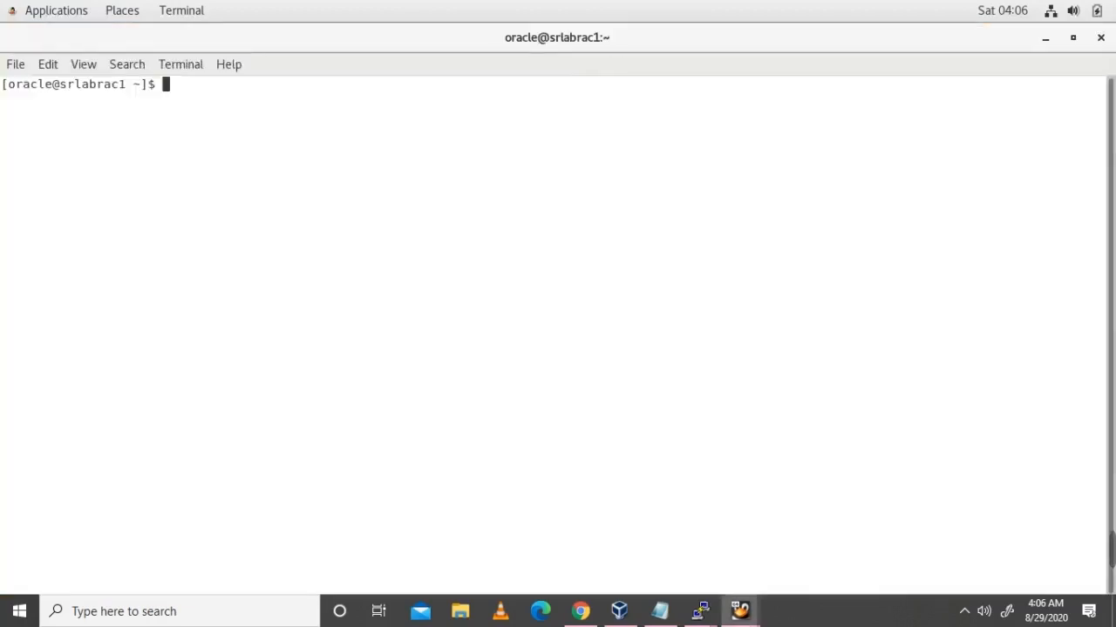
key("Return")
key("Return")
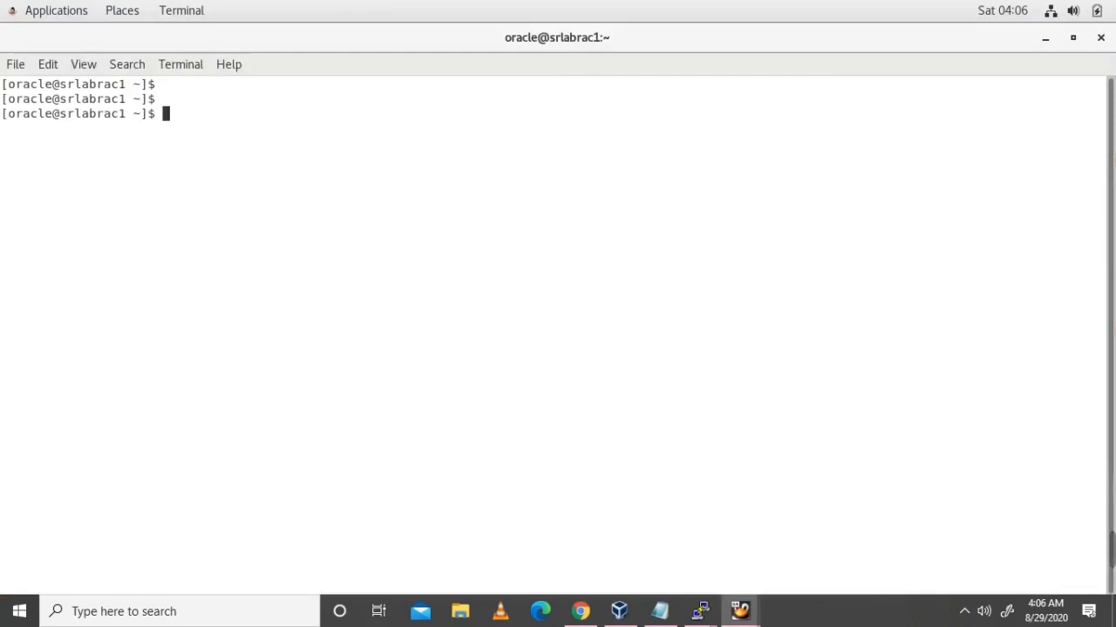
Step: Run pwd, attempt .db_env (command not found), and list /home/oracle with ls -lrt
type("pwd")
key("Return")
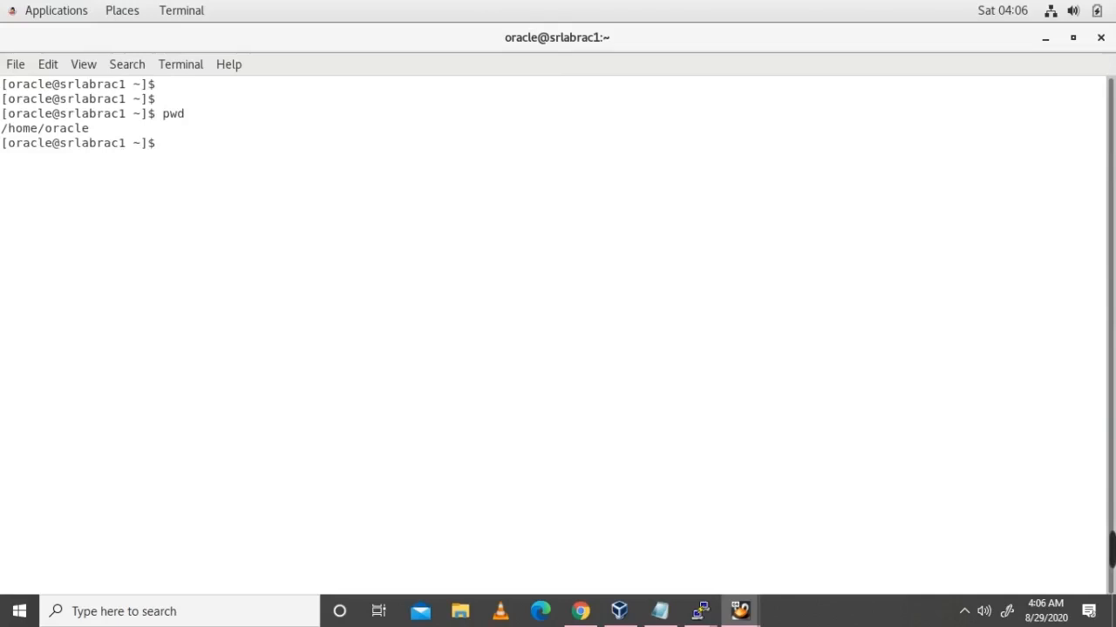
type(".db_env")
key("Return")
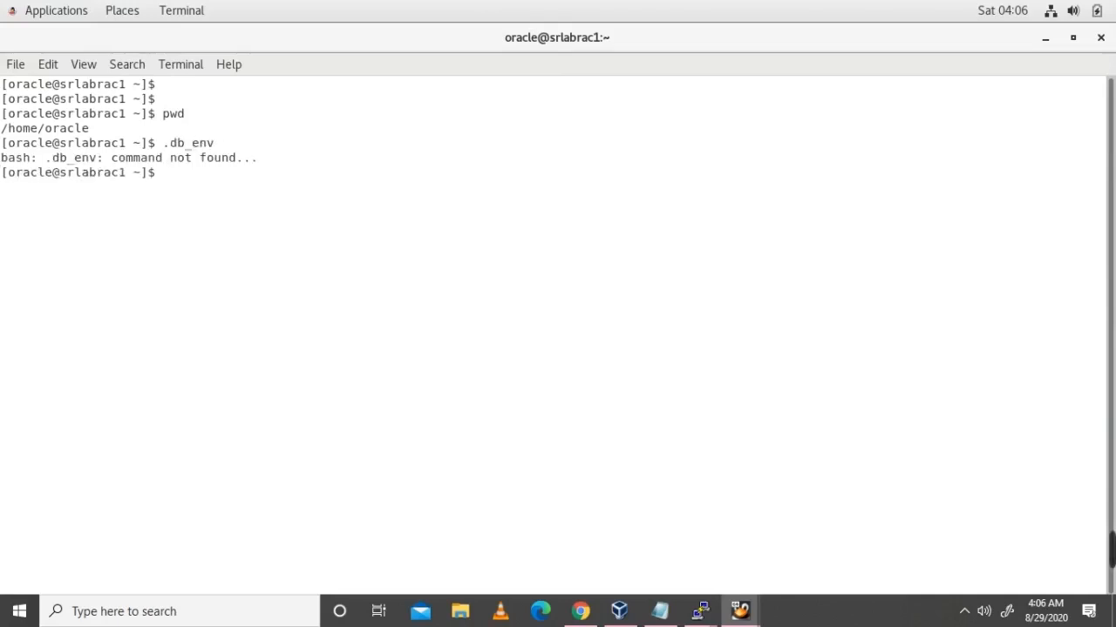
type("ls -lrt")
key("Return")
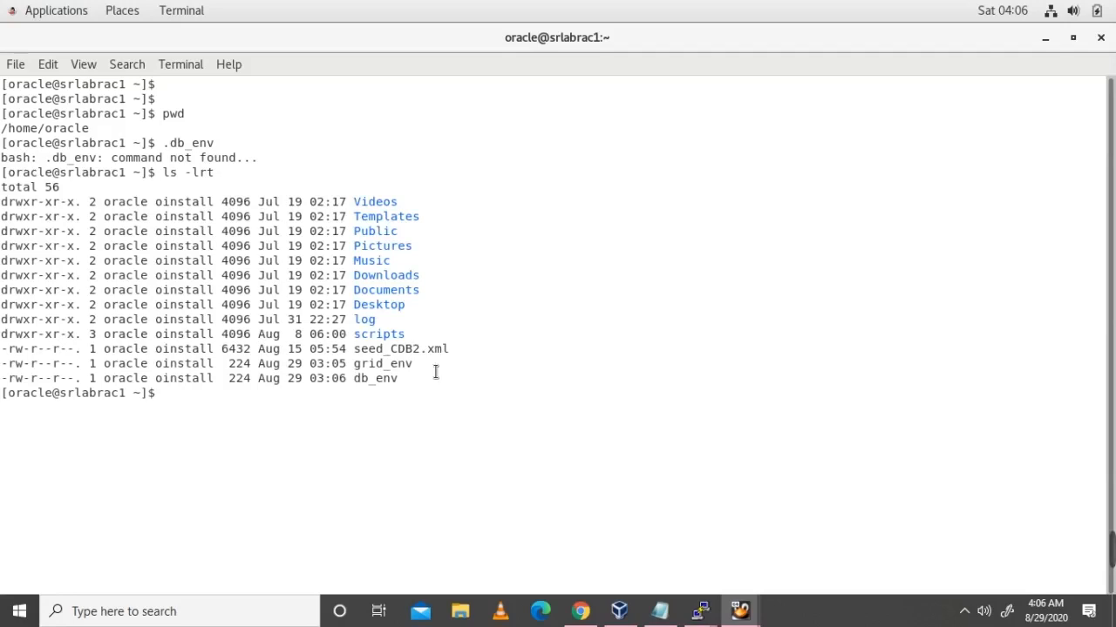
Step: Highlight db_env in the listing, then clear the selection and erase a partial cd / command
double_click(383, 386)
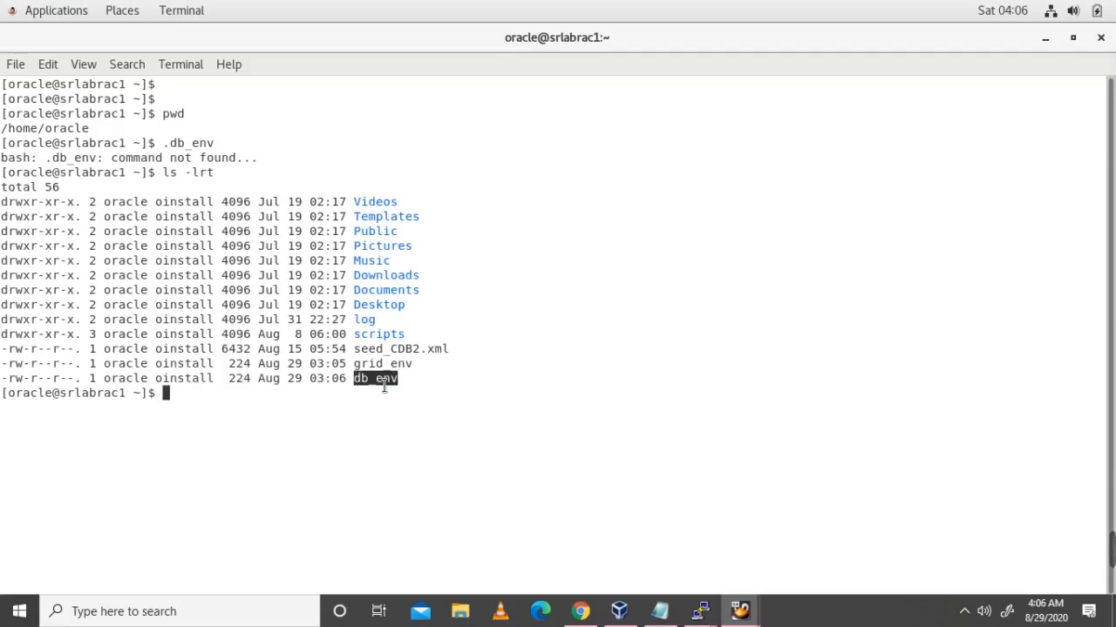
left_click(496, 383)
type("cd /u01/app/")
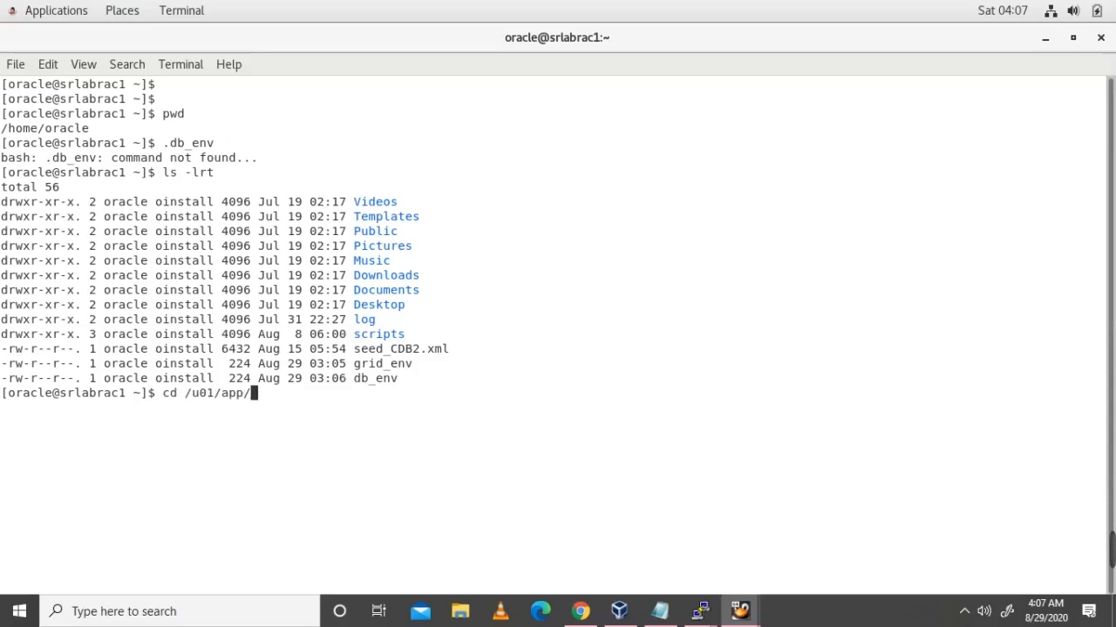
Step: Change into /u01/app/19.3.0.0/grid_1/ and list its files, highlighting gridSetup.sh
type("19.3.0.0/grid_1/")
key("Return")
type("ls -lrt")
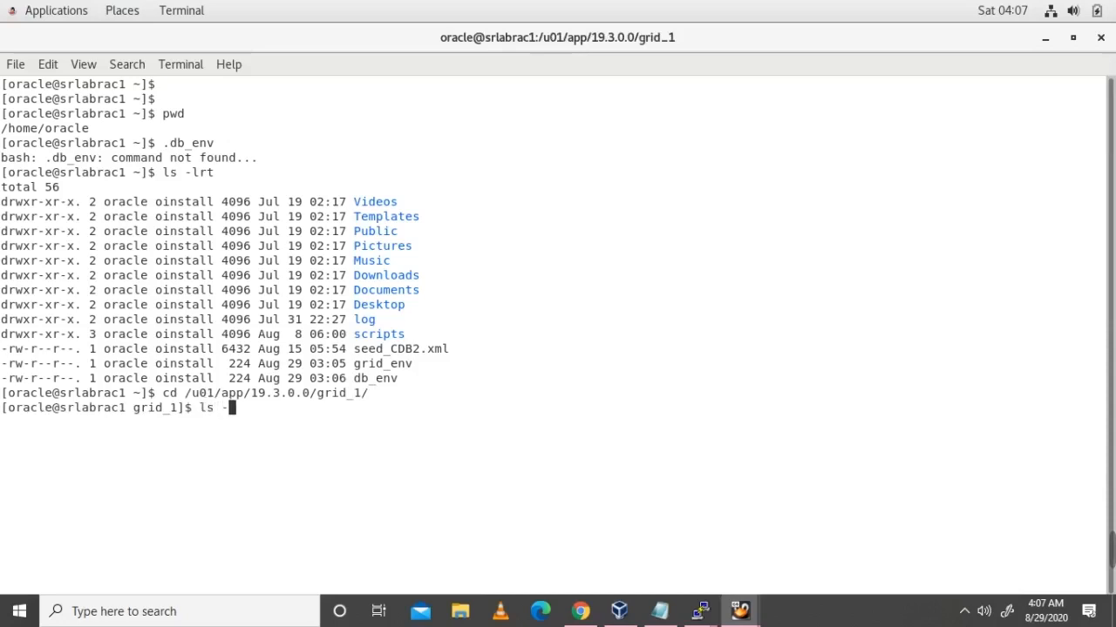
key("Return")
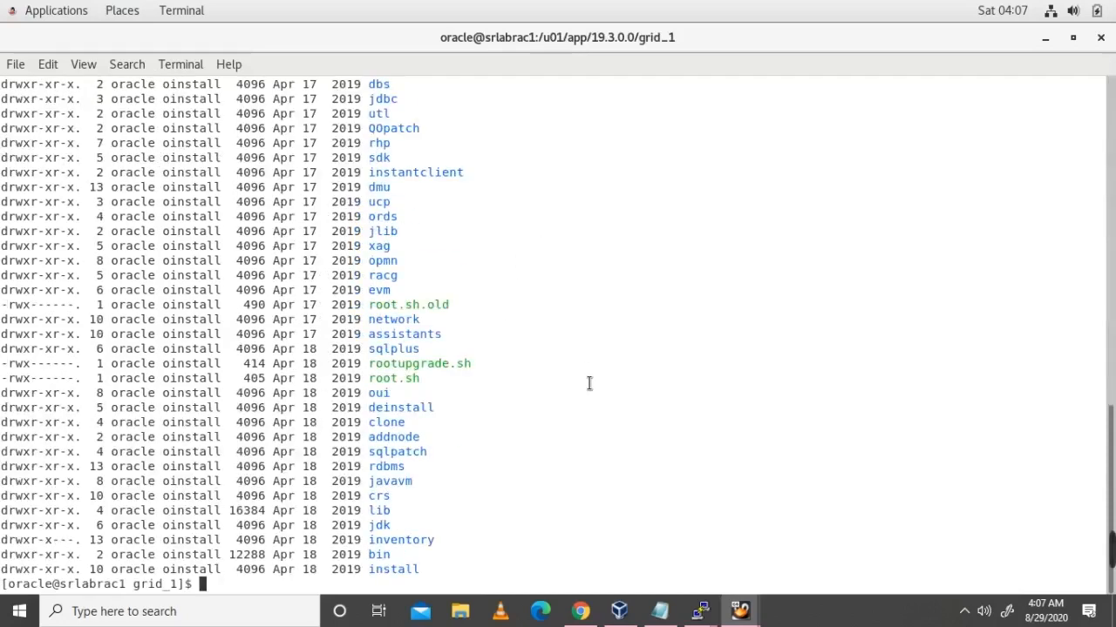
scroll(589, 384, "up", 3)
scroll(589, 383, "up", 15)
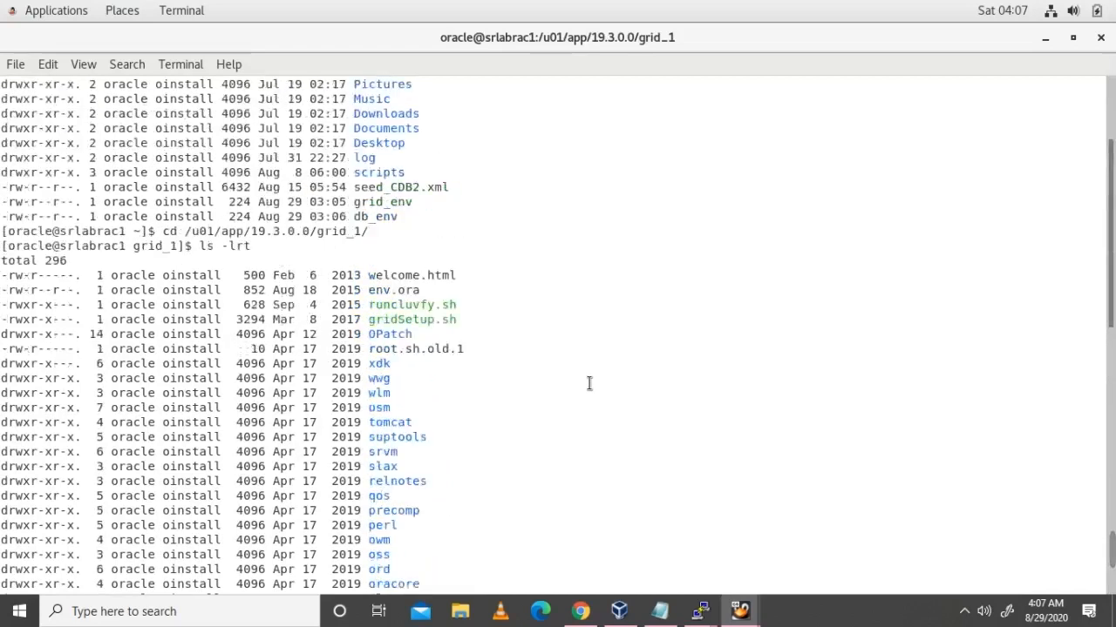
double_click(428, 379)
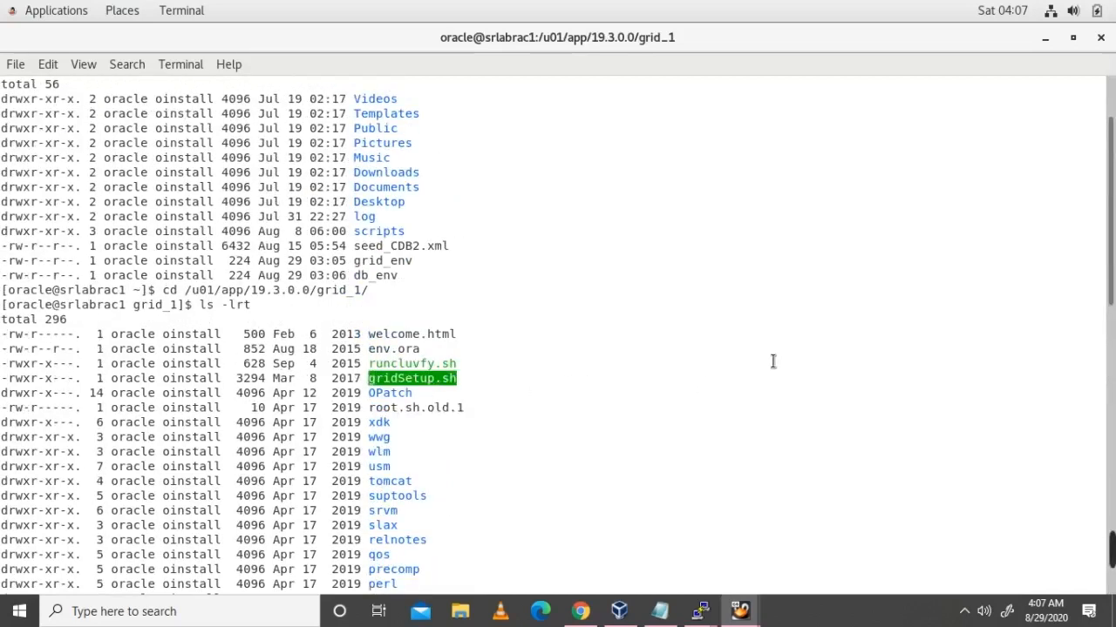
scroll(784, 356, "down", 10)
scroll(784, 355, "down", 7)
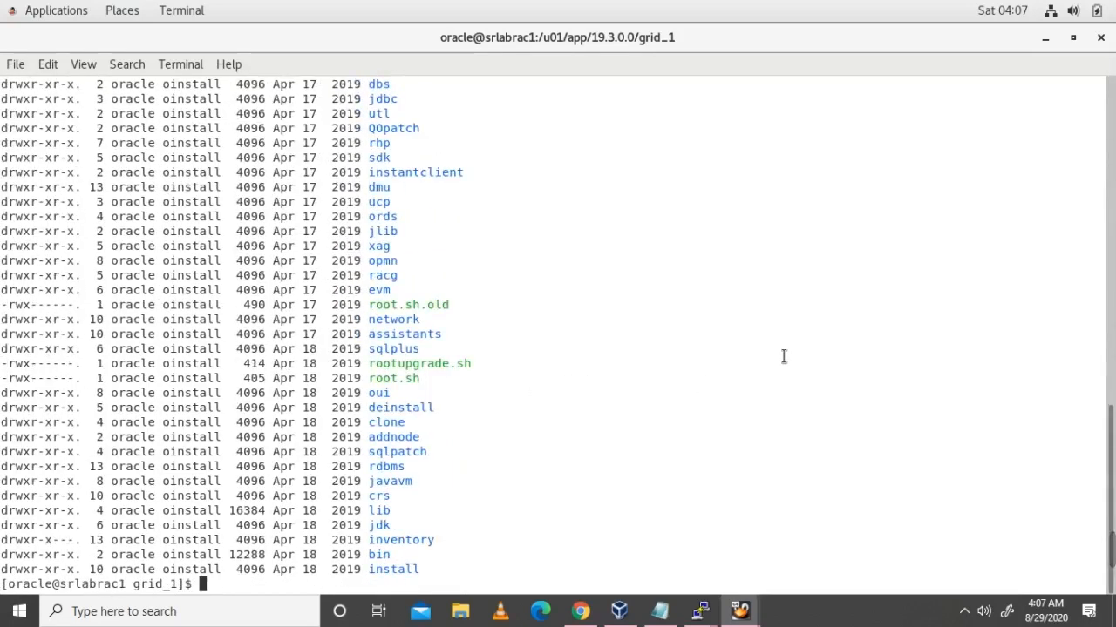
Step: Check memory with free -g (4 GB RAM, 7 GB swap) and launch ./gridSetup.sh
type("free -g")
key("Return")
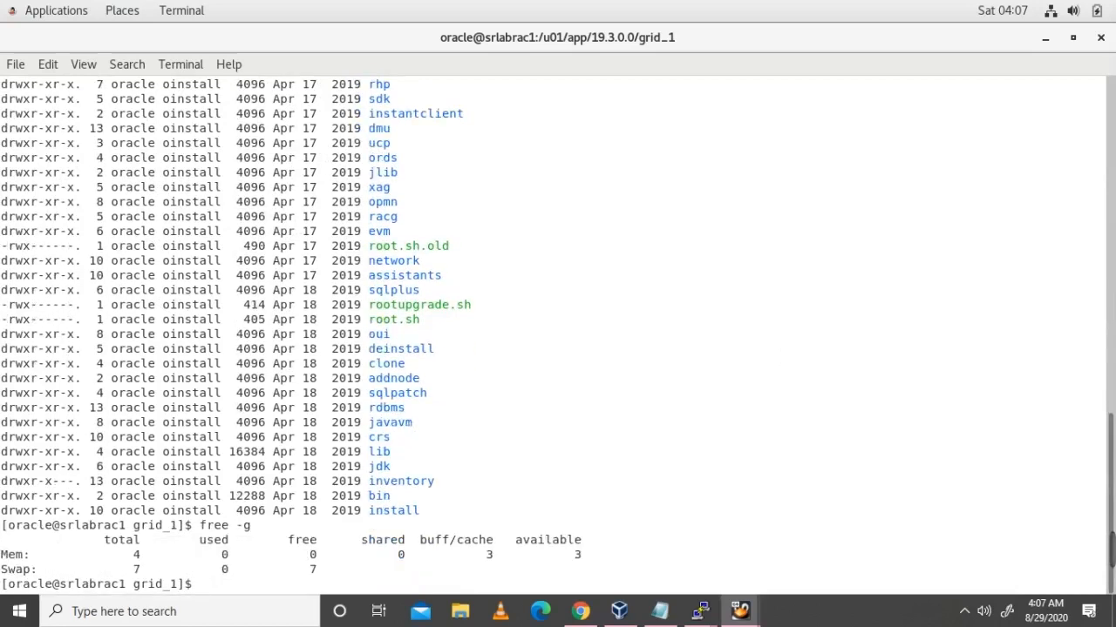
key("Return")
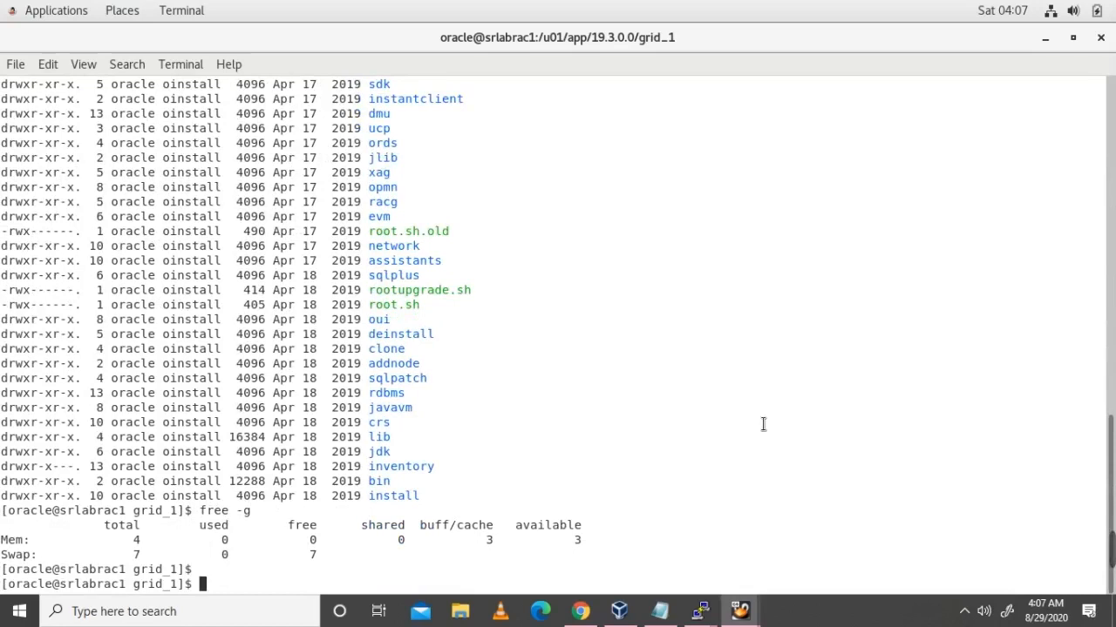
type("./g")
key("Tab")
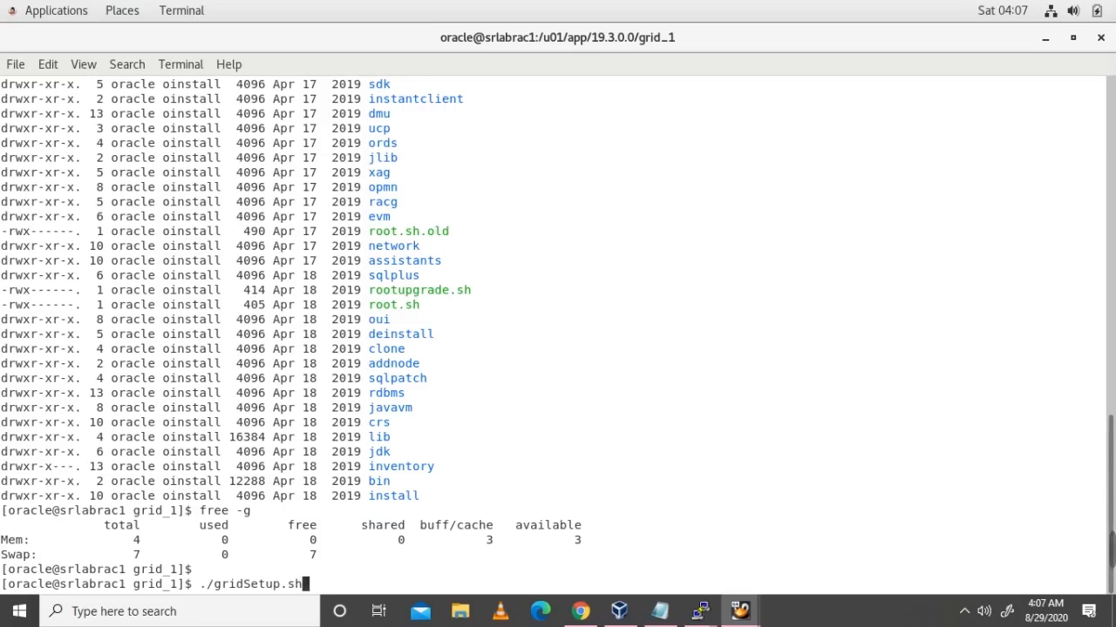
key("Return")
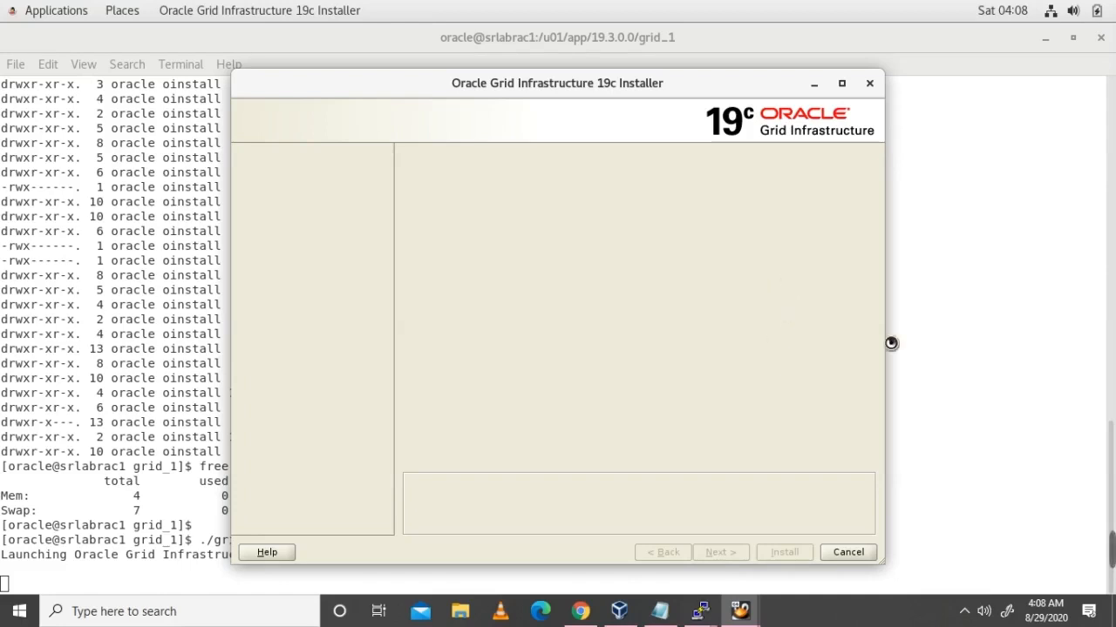
Step: Keep 'Configure Oracle Grid Infrastructure for a New Cluster' and proceed to step 2
mouse_move(796, 566)
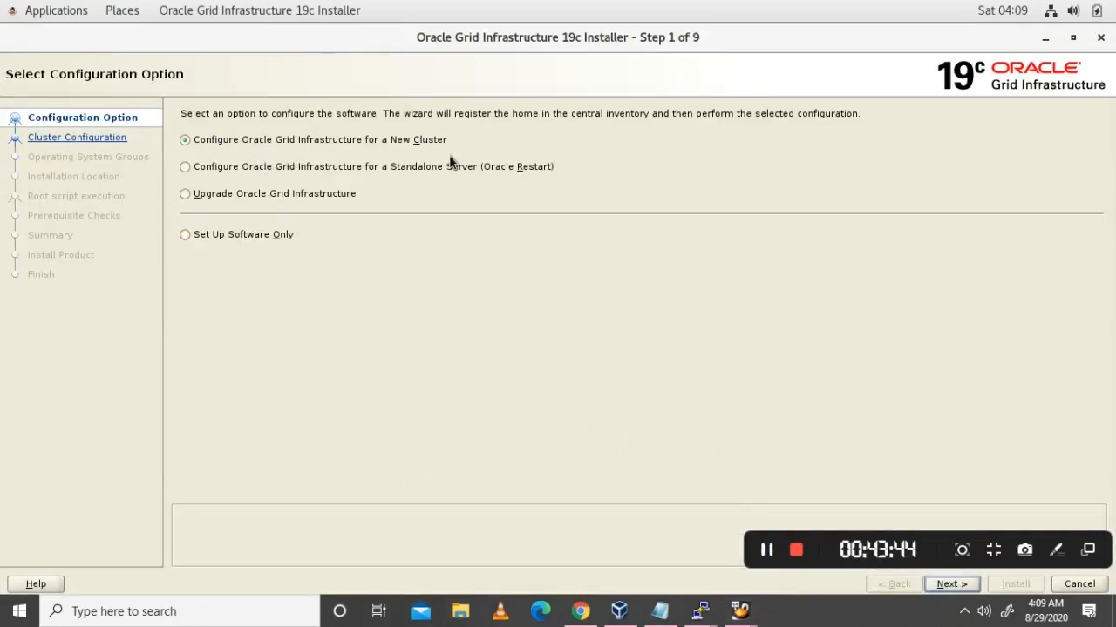
left_click(954, 586)
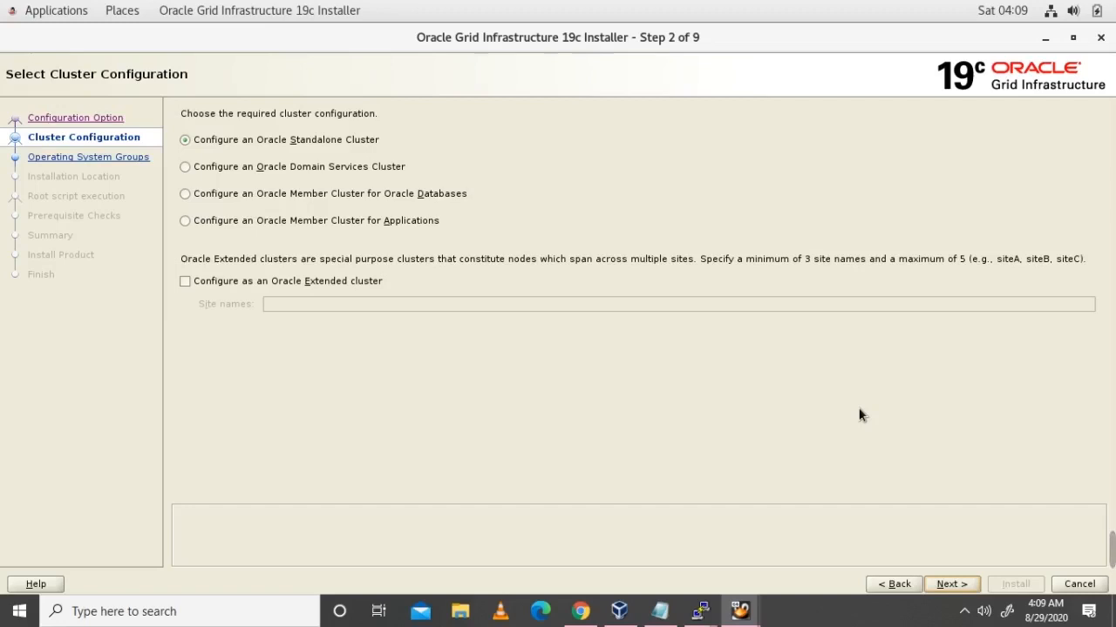
Step: Accept Oracle Standalone Cluster, then trim the names to cluster srlab-cluster and SCAN srlab-scan on port 1521
left_click(953, 585)
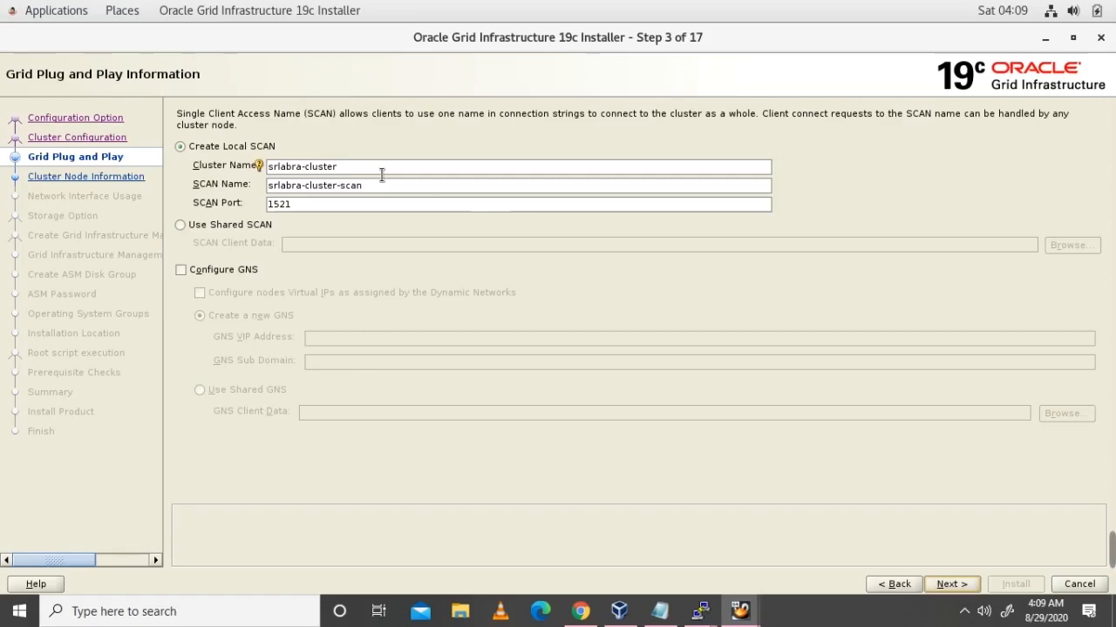
left_click(304, 167)
key("BackSpace")
key("BackSpace")
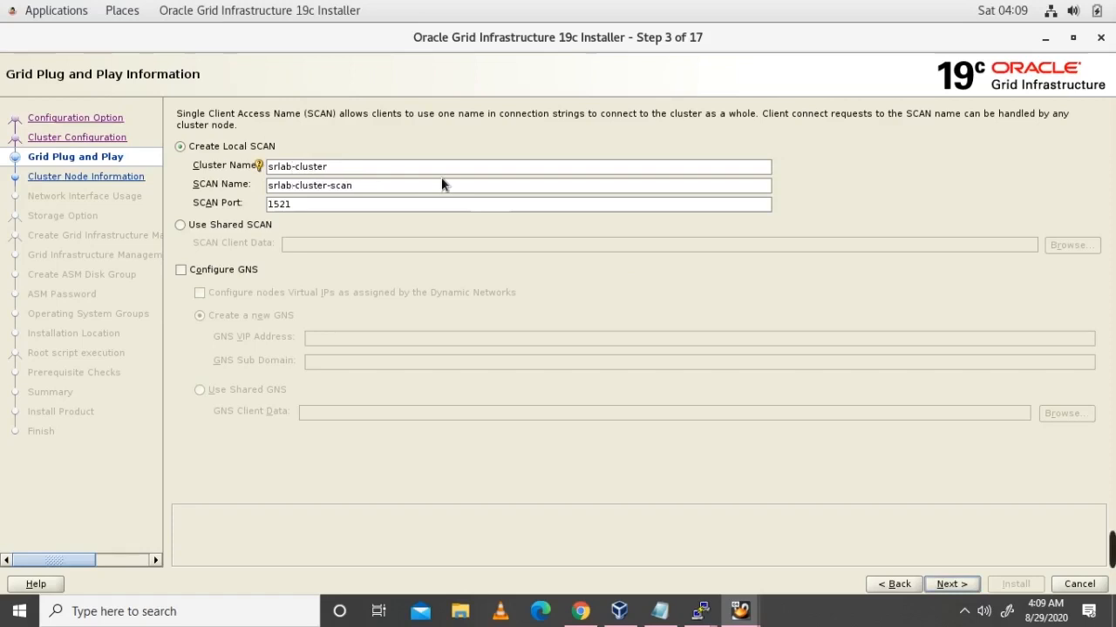
left_click(329, 186)
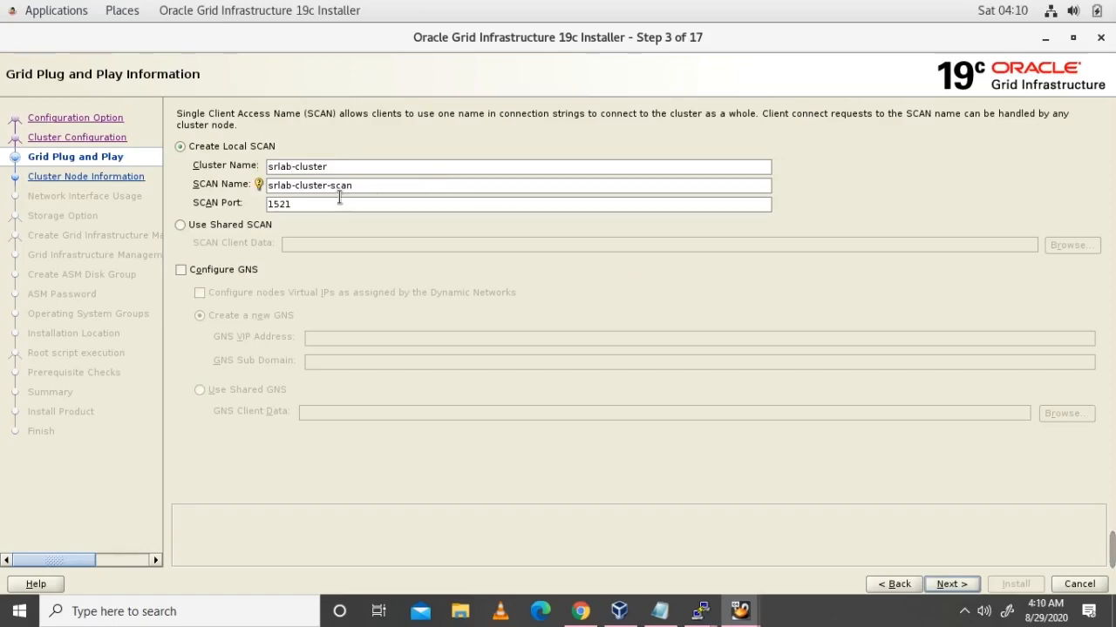
key("BackSpace")
key("BackSpace")
key("BackSpace")
key("BackSpace")
key("BackSpace")
key("BackSpace")
key("BackSpace")
key("BackSpace")
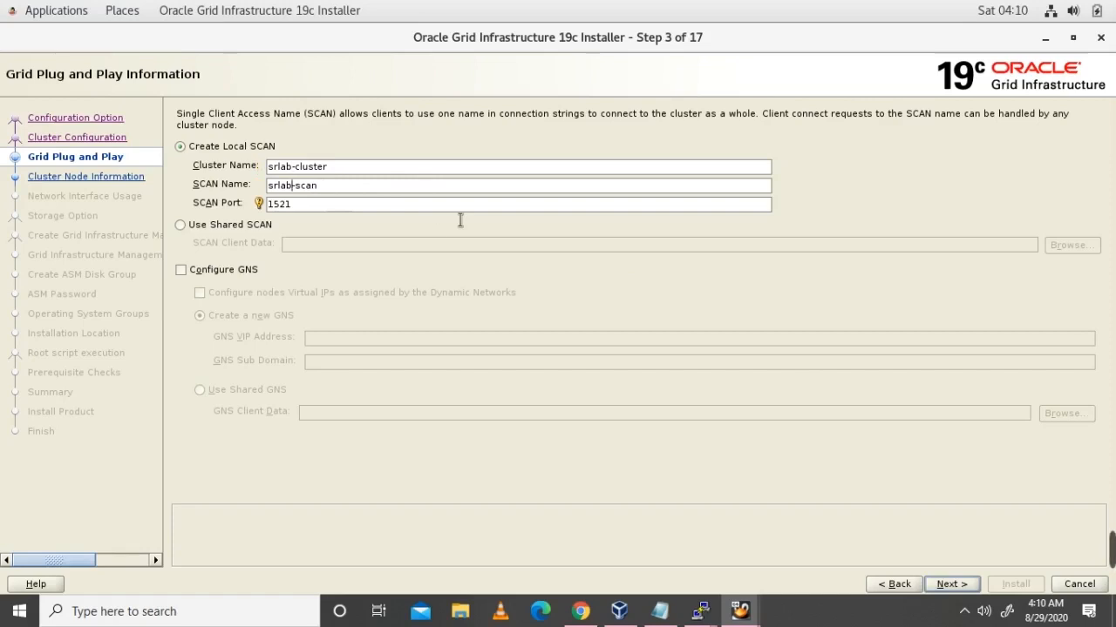
mouse_move(700, 611)
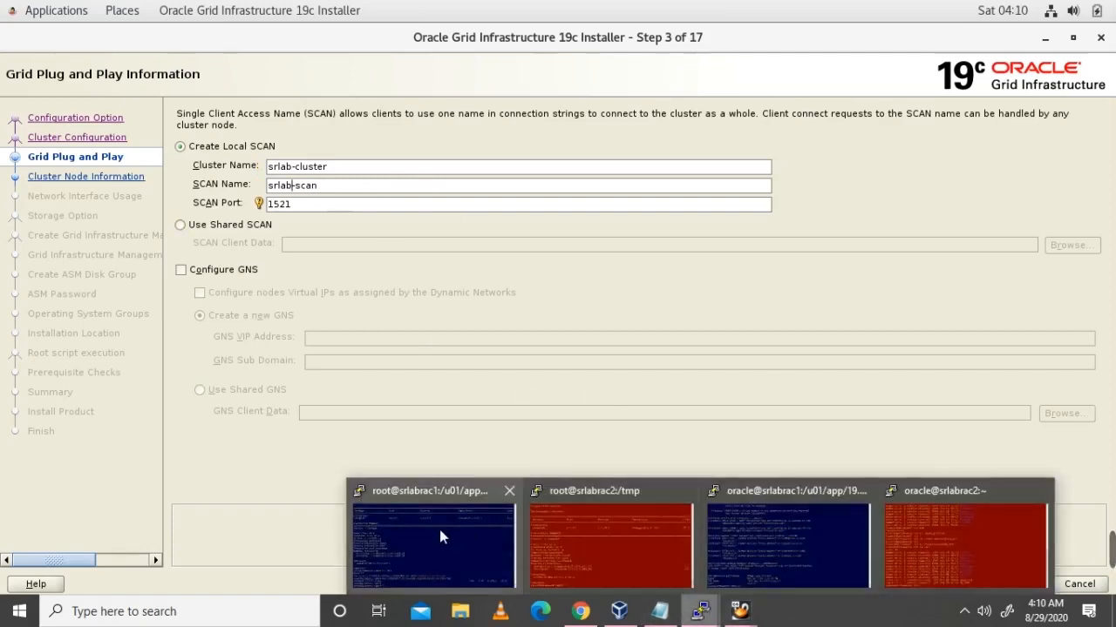
left_click(440, 537)
type("cat ")
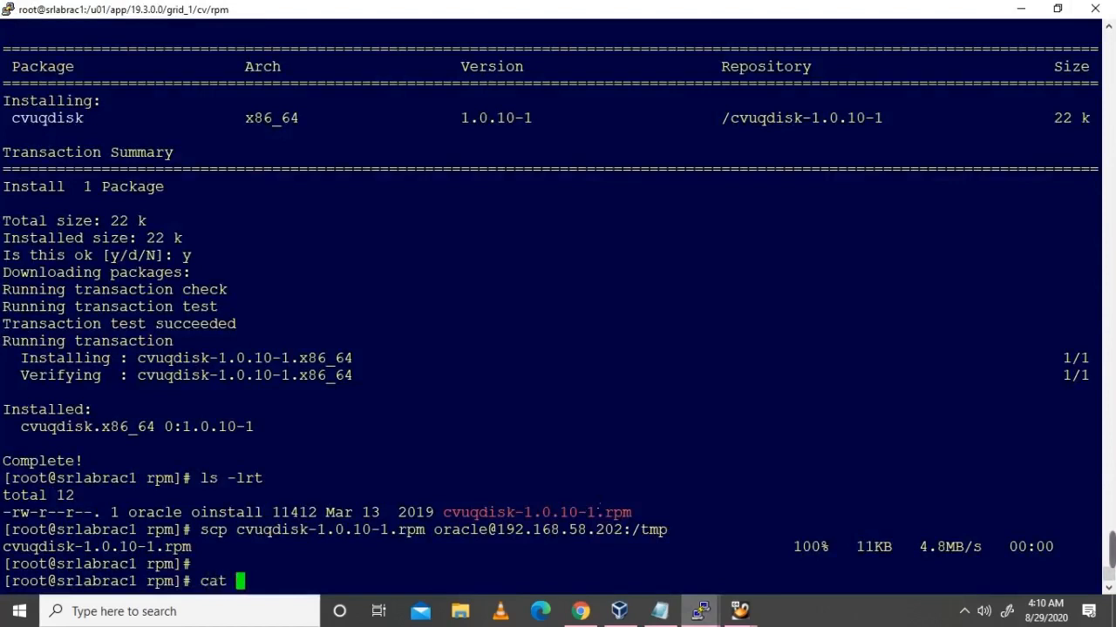
type("/etc/hostna")
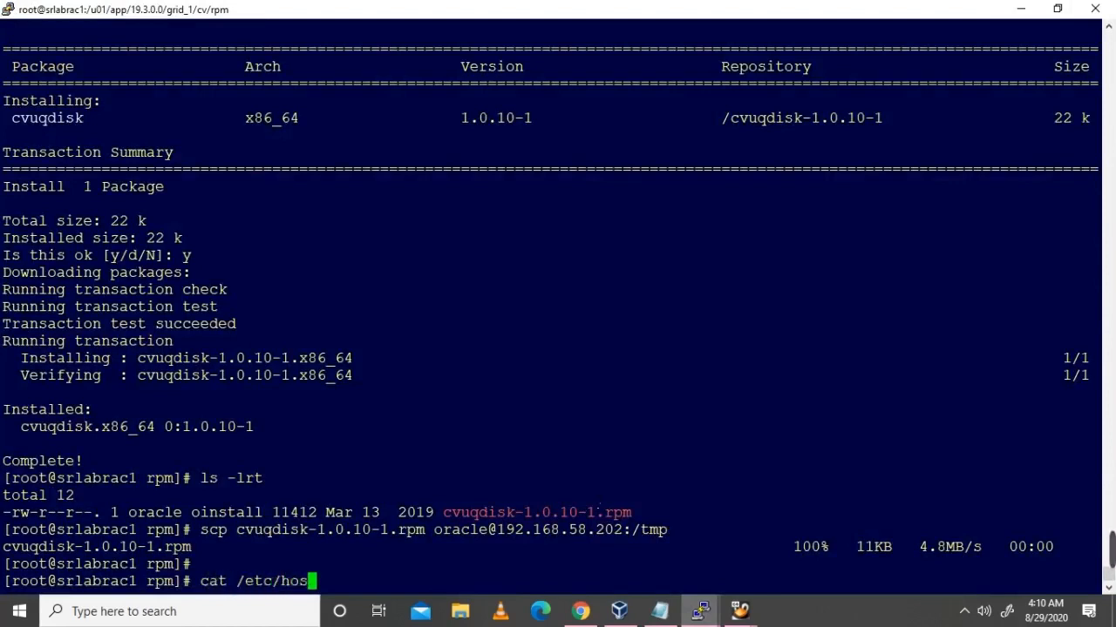
key("BackSpace")
key("BackSpace")
type("ts")
key("Return")
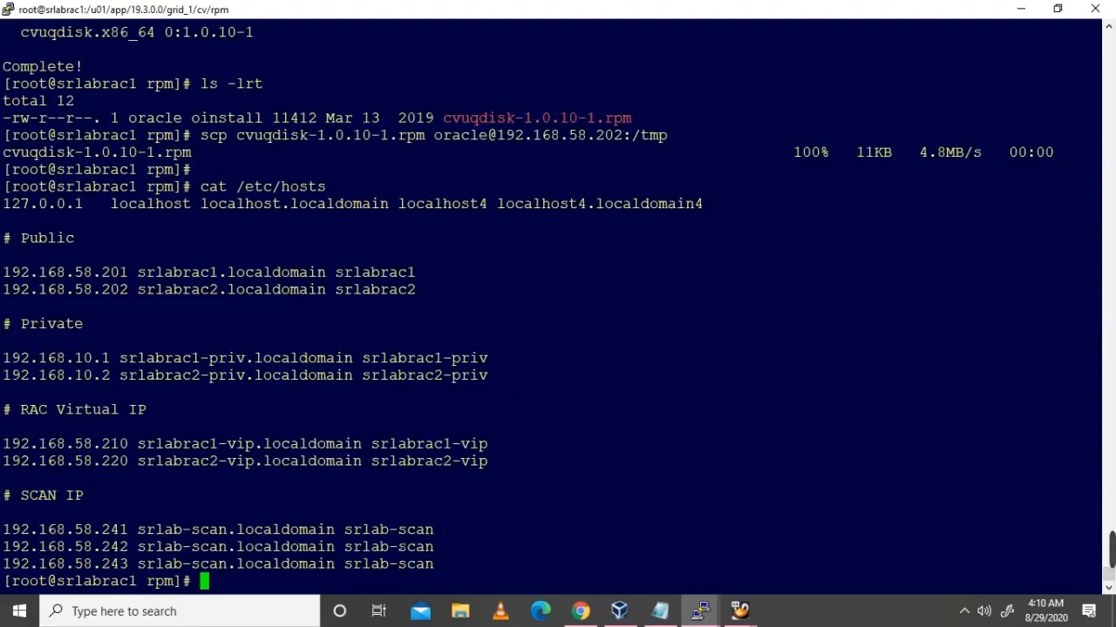
double_click(399, 529)
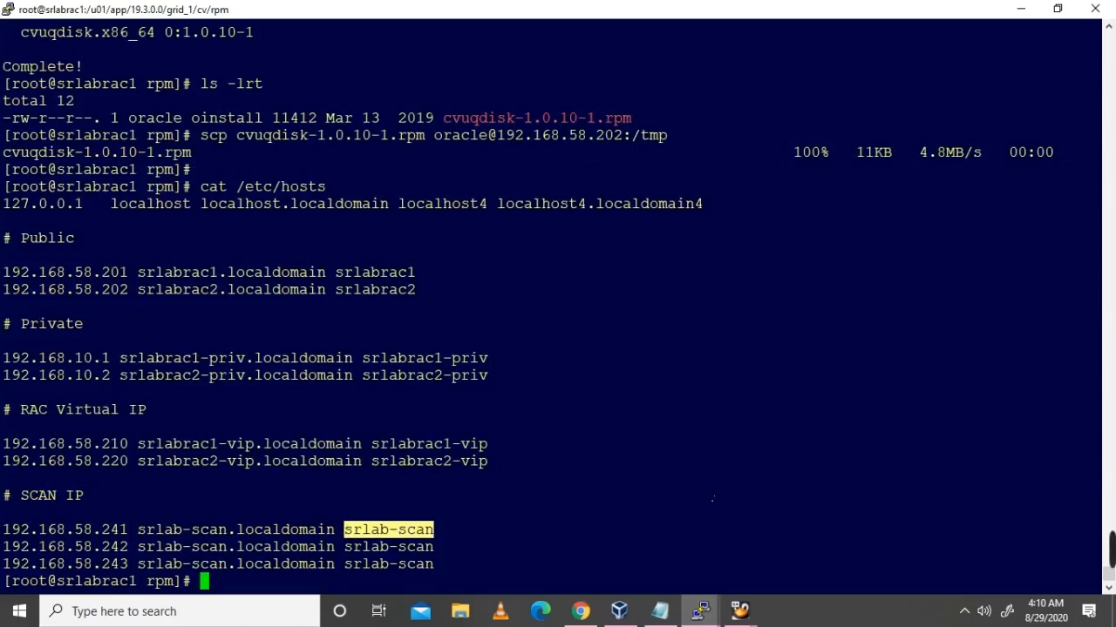
mouse_move(739, 610)
left_click(667, 571)
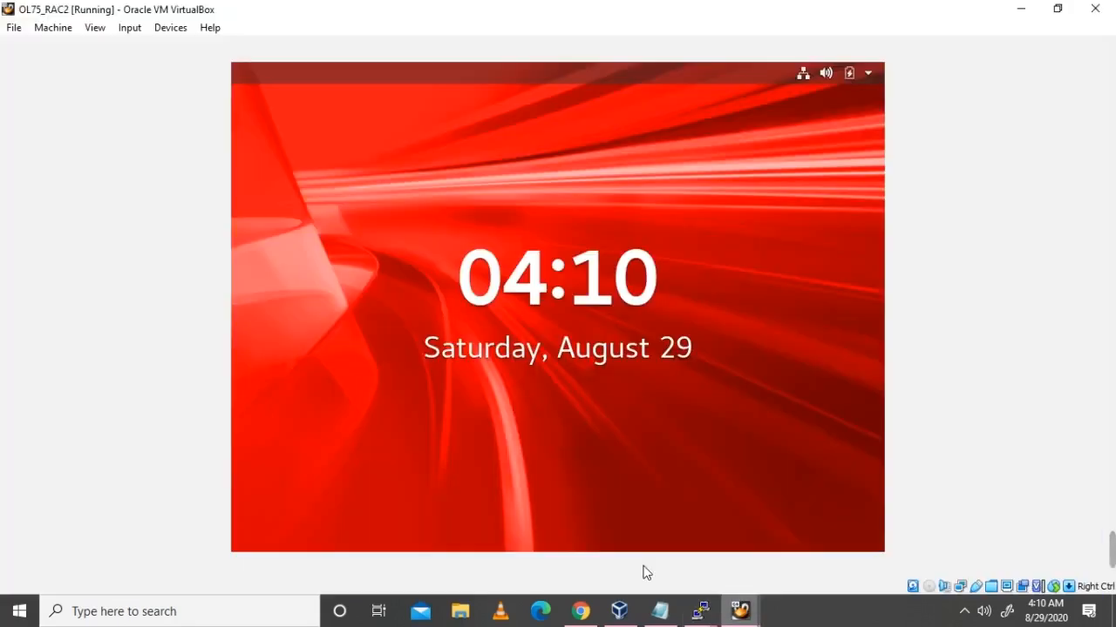
left_click(810, 563)
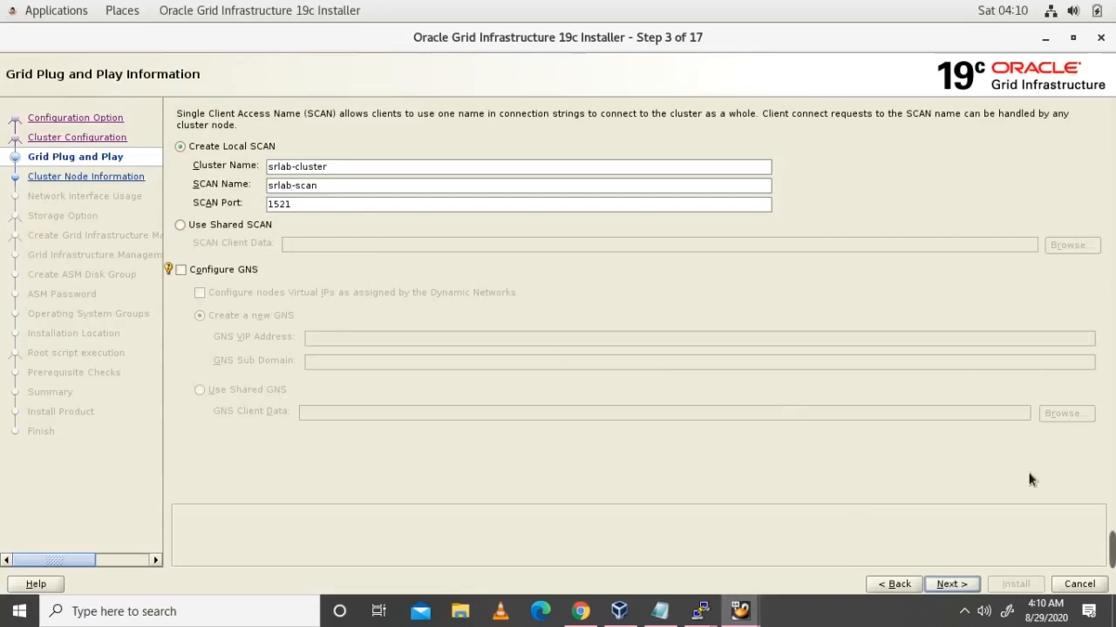
Step: Add node srlabrac2.localdomain with virtual hostname srlabrac2-vip.localdomain, then select both node rows
left_click(958, 586)
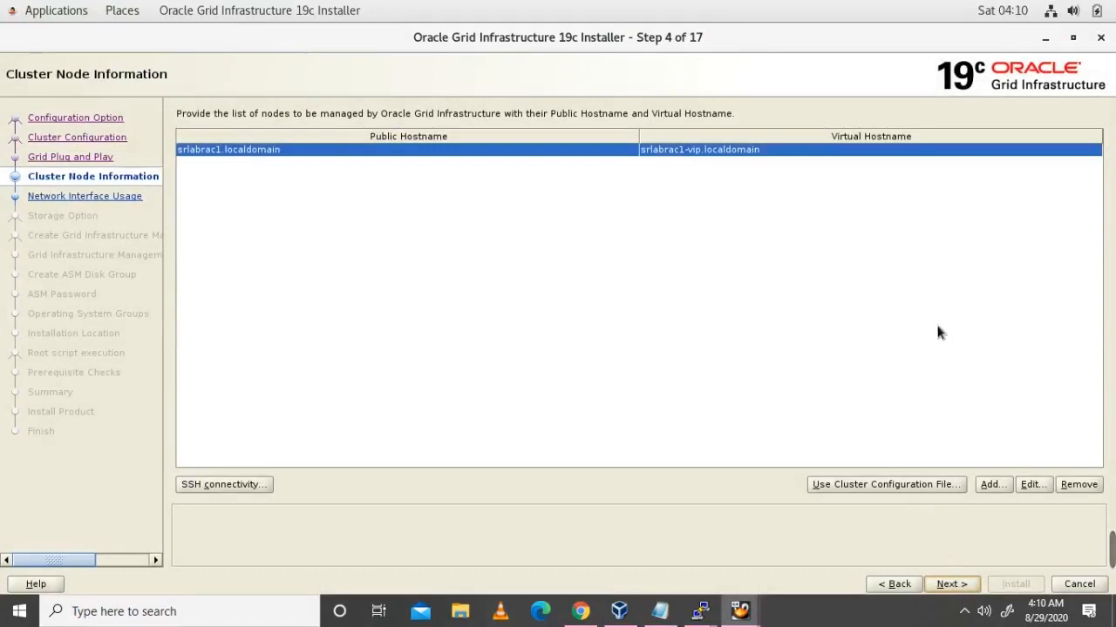
left_click(992, 485)
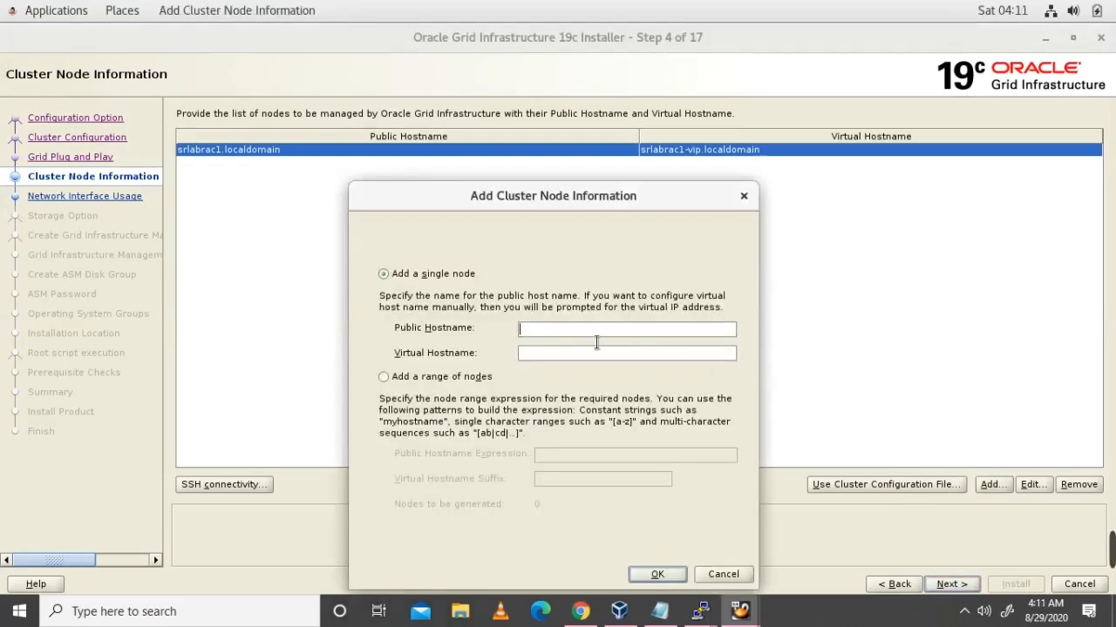
type("srlabrac2.localdomai")
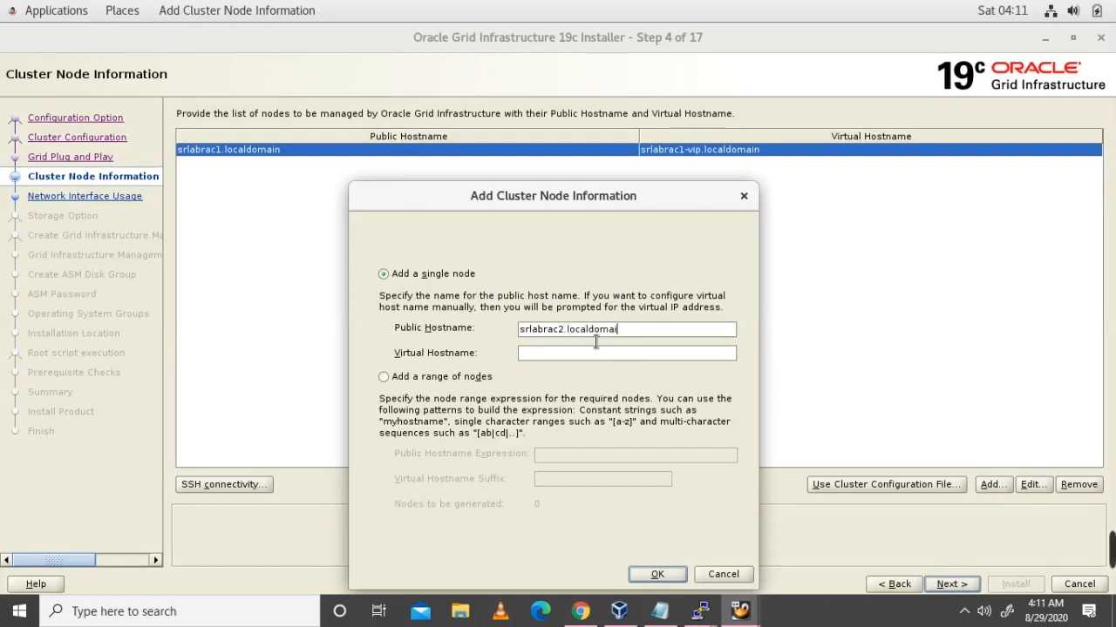
type("bn")
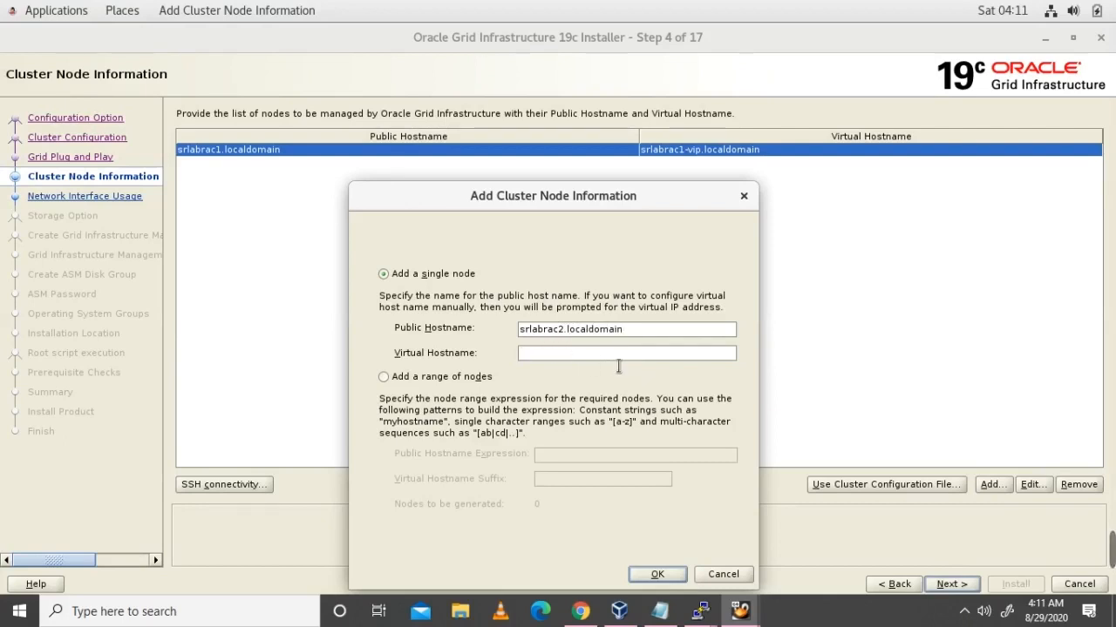
type("srlabrac2")
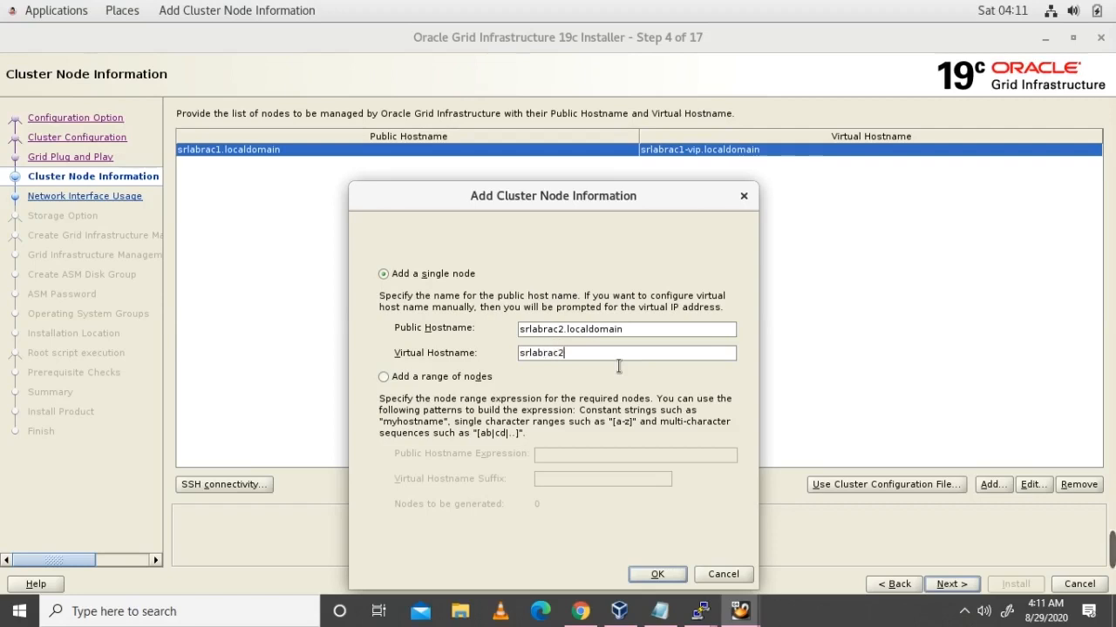
type("-vip.localdomain")
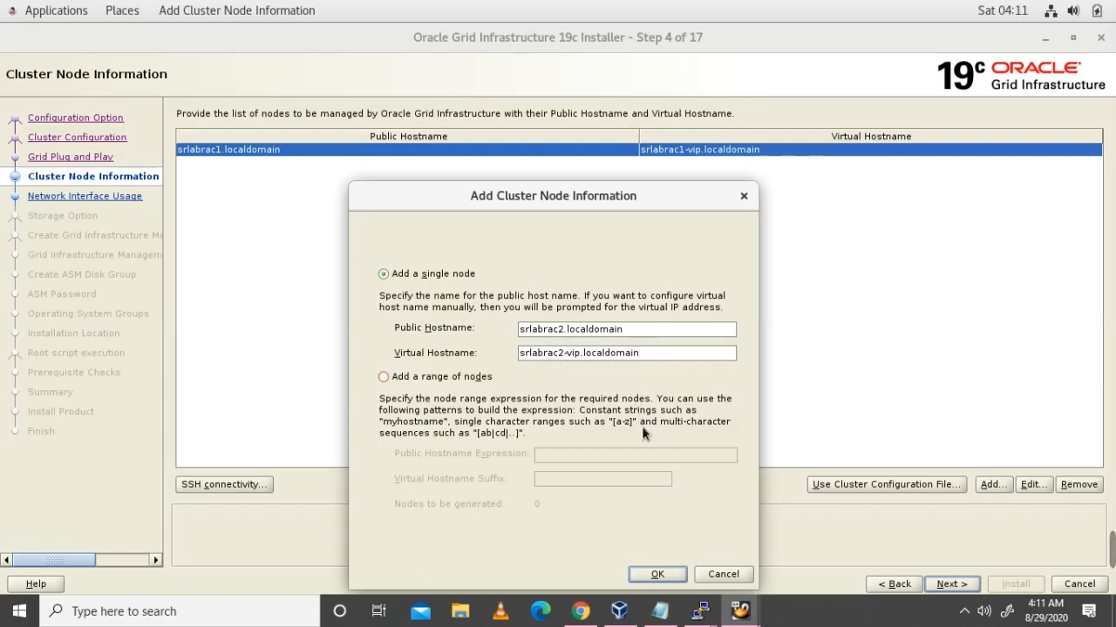
left_click(663, 575)
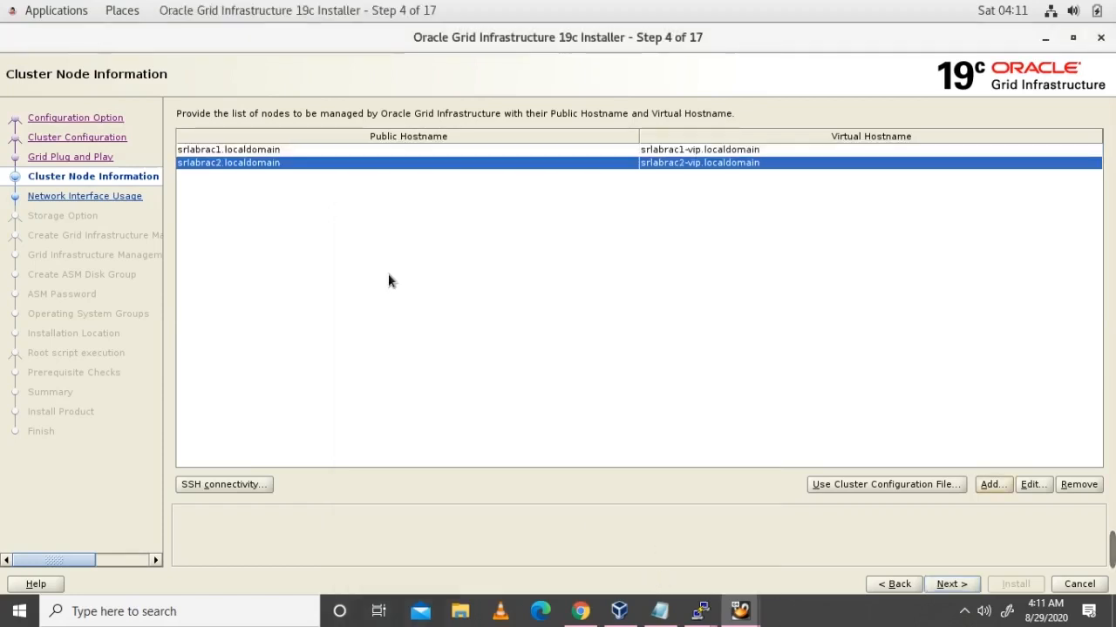
left_click(259, 152)
left_click(255, 161, "shift")
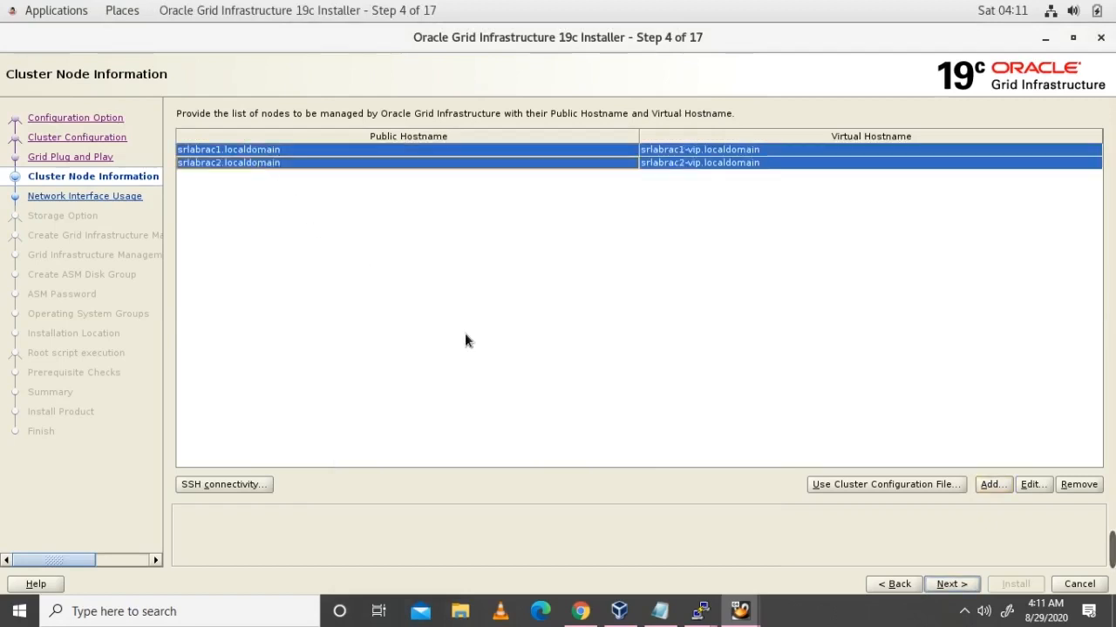
Step: Set up passwordless SSH for the oracle user on both nodes using the OS password, then continue
left_click(225, 484)
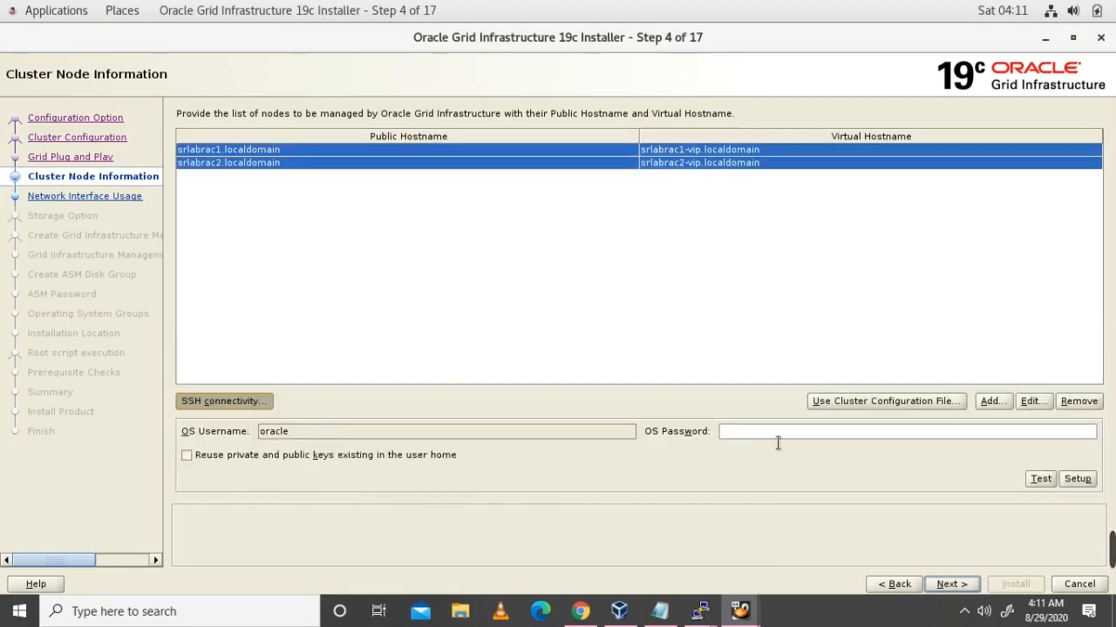
type("oracle")
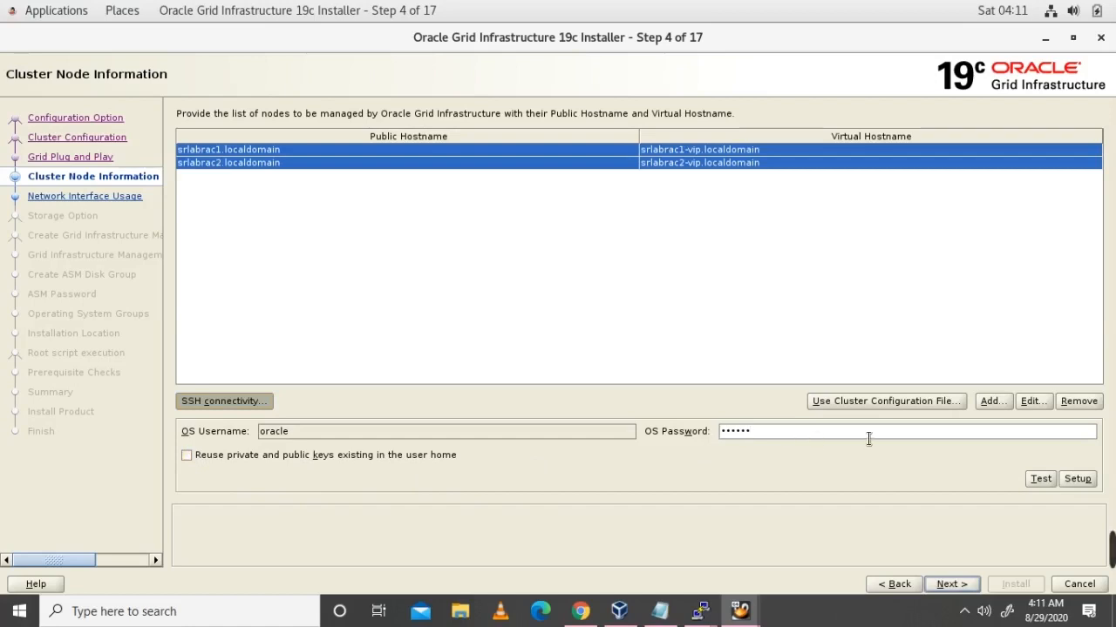
left_click(1078, 482)
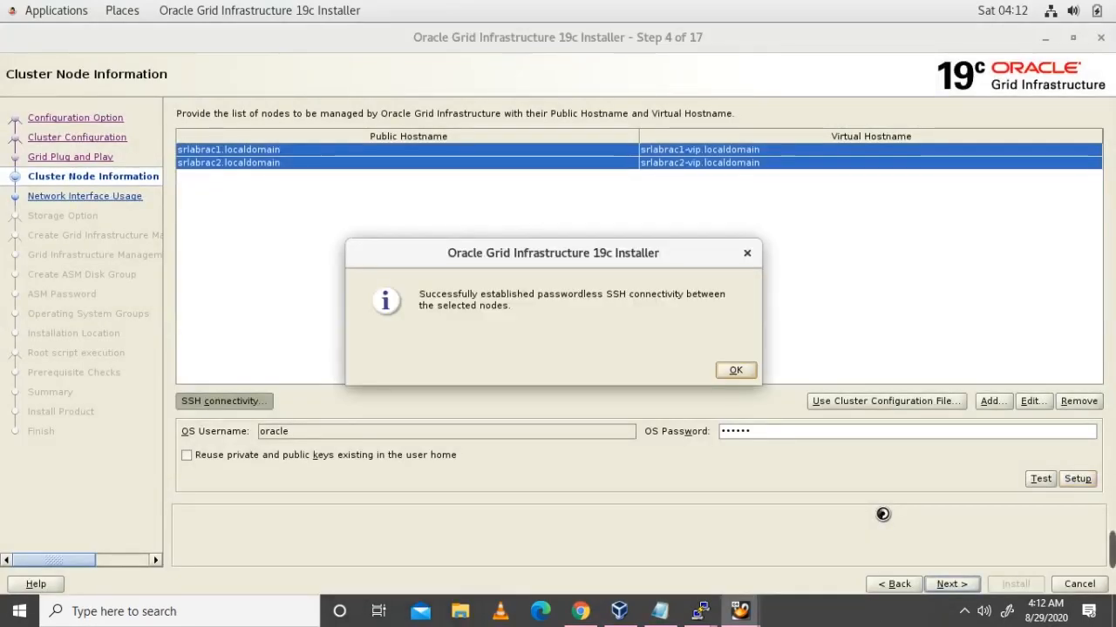
left_click(734, 371)
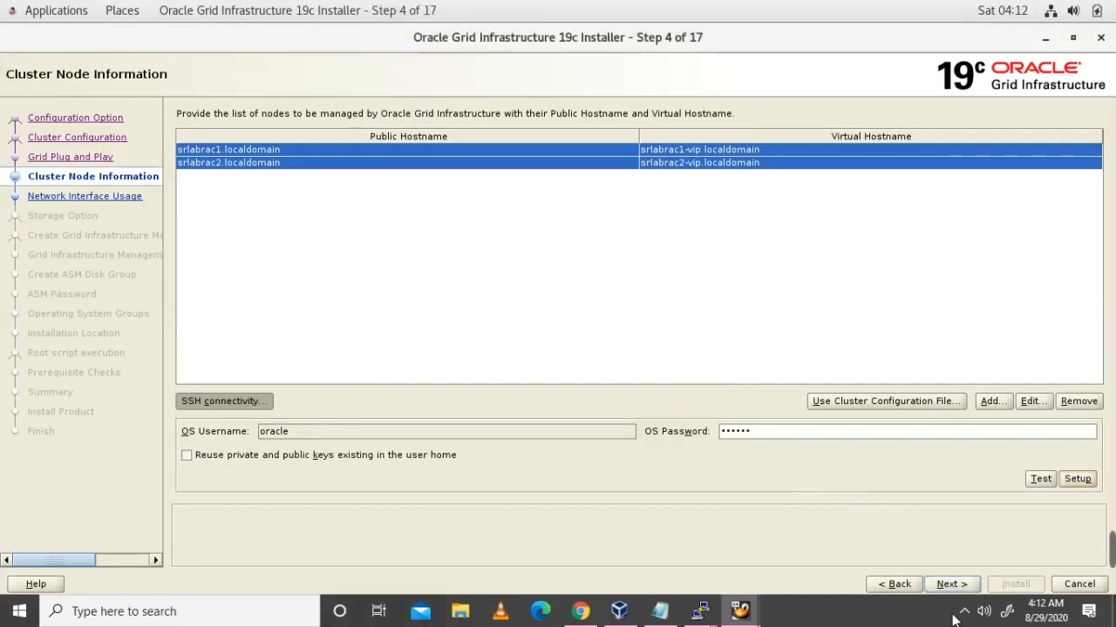
left_click(956, 589)
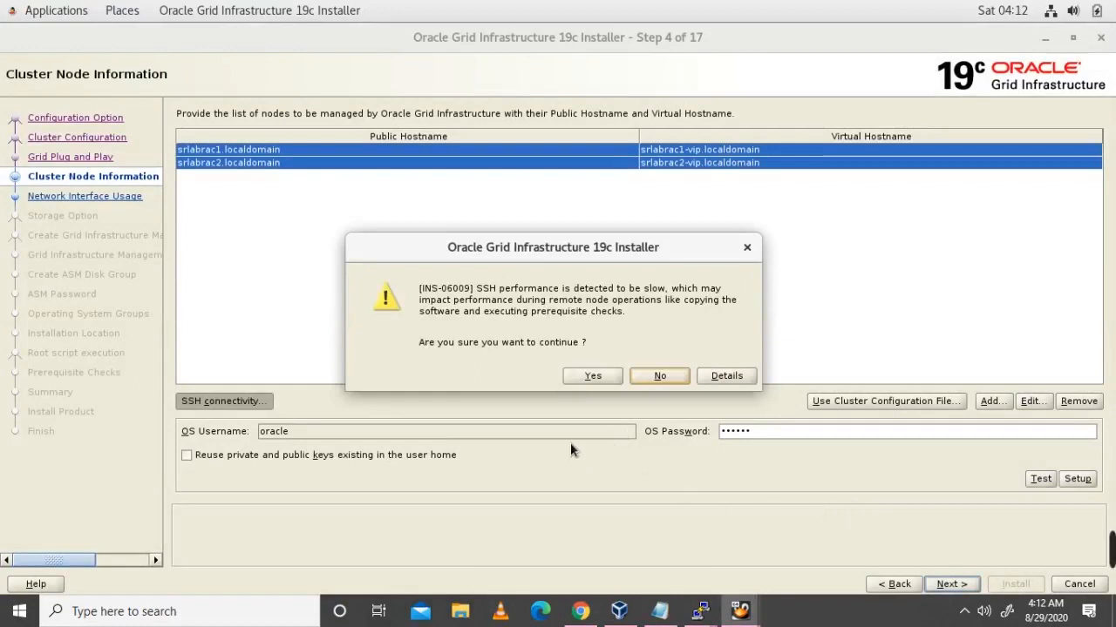
Step: Accept the INS-06009 slow-SSH warning so node validation proceeds
left_click(591, 381)
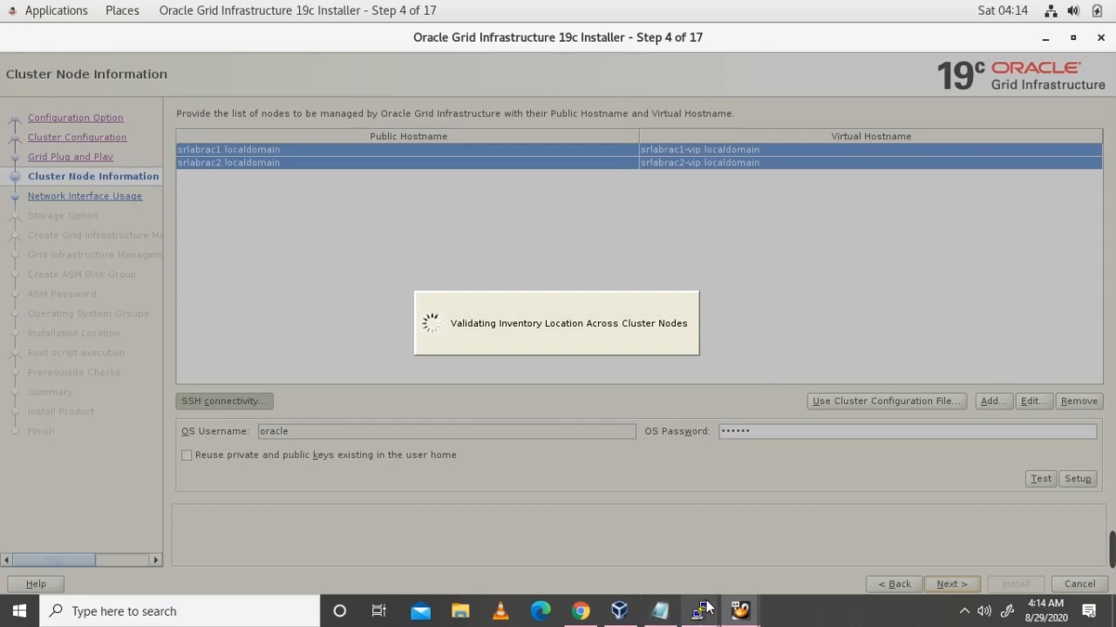
Step: As root on srlabrac2, go to /u01/app/19.3.0.0 and recursively chown grid_1 to oracle:oinstall
mouse_move(706, 608)
left_click(692, 519)
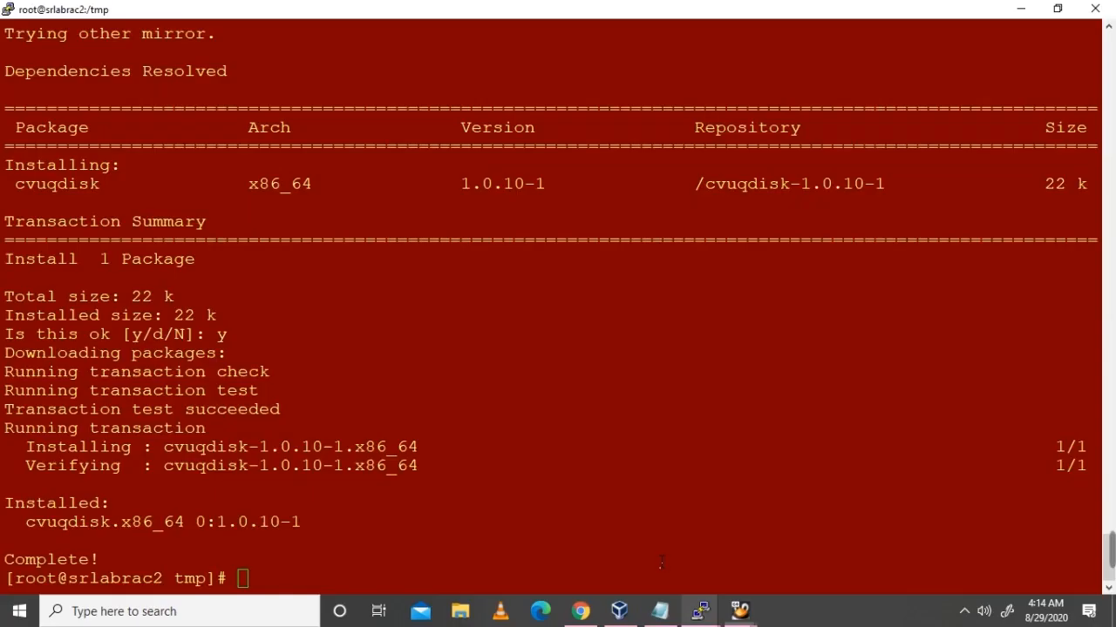
type("cd /u")
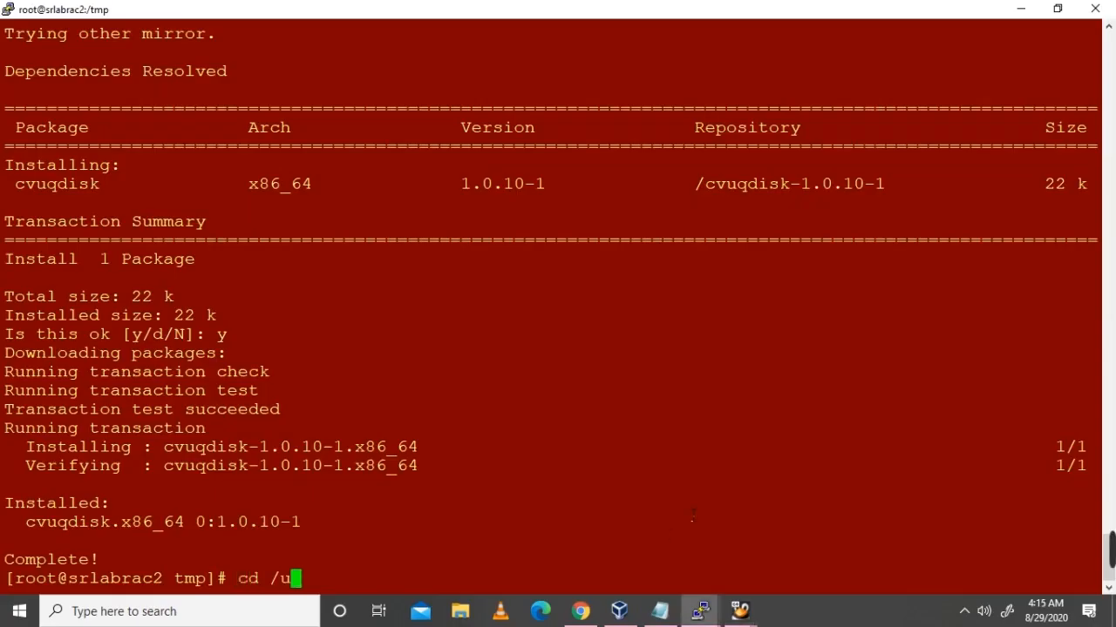
type("01/app/")
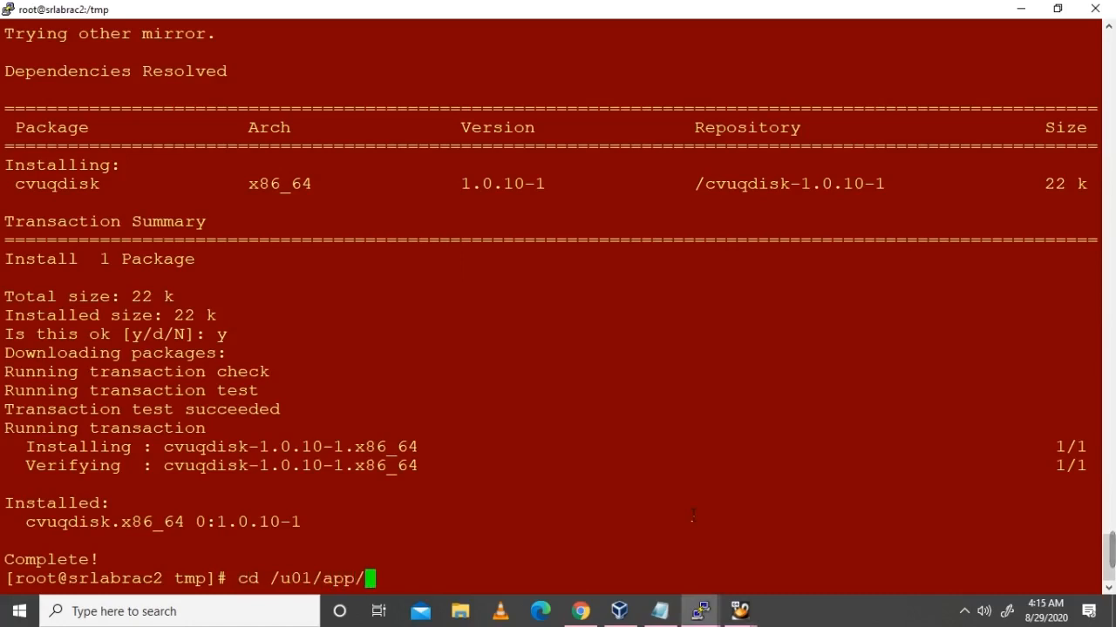
type("1")
key("Tab")
key("Return")
type("ls -lrt")
key("Return")
type("ch")
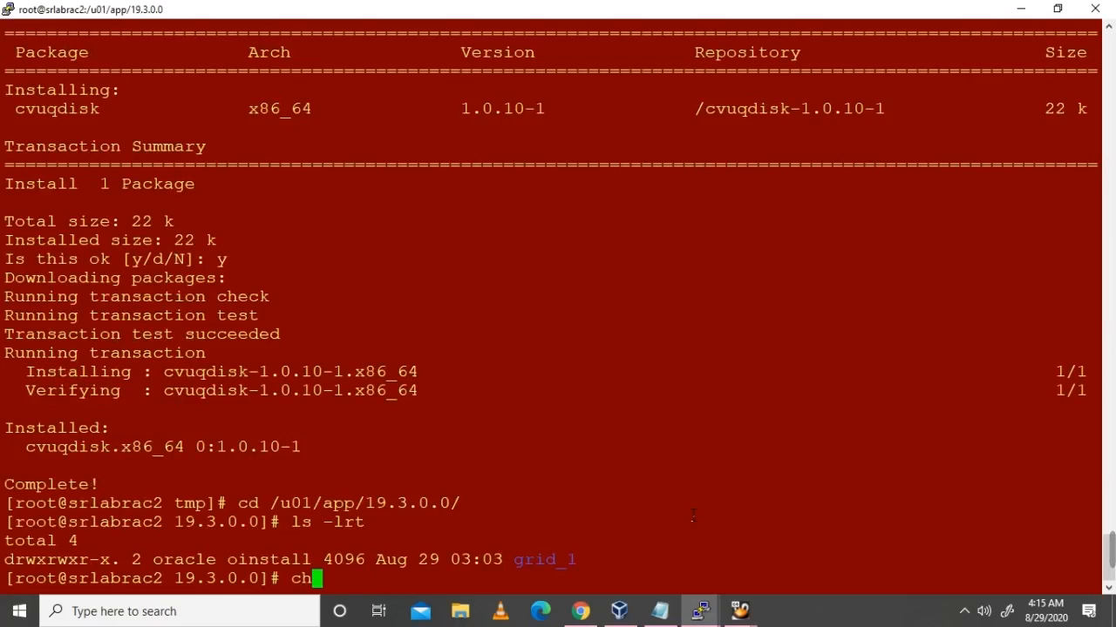
type("own ")
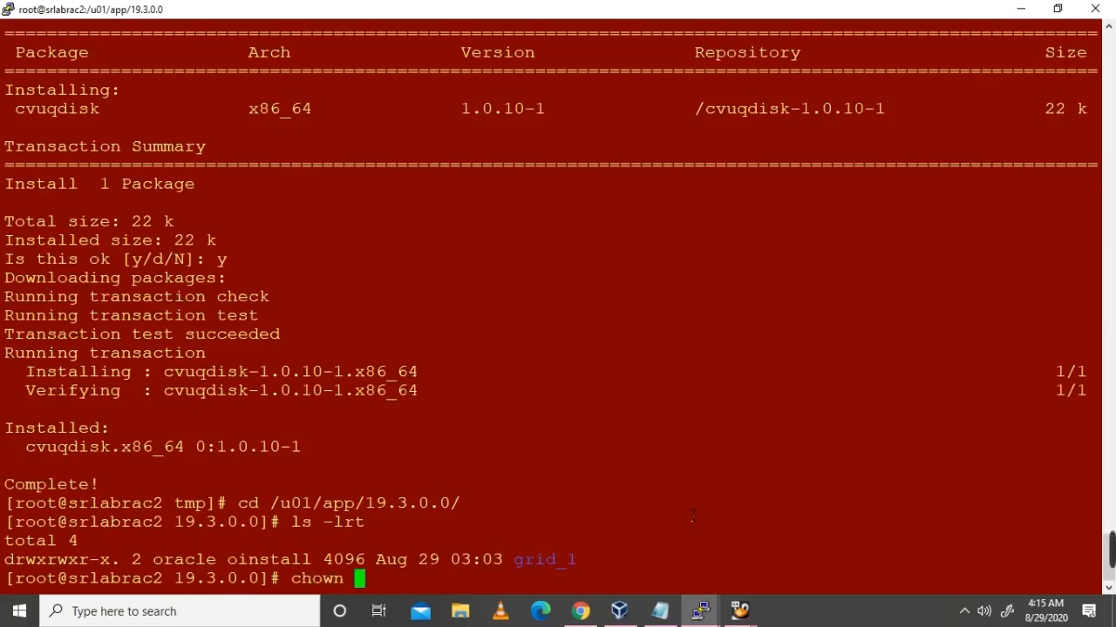
type("-R oracle")
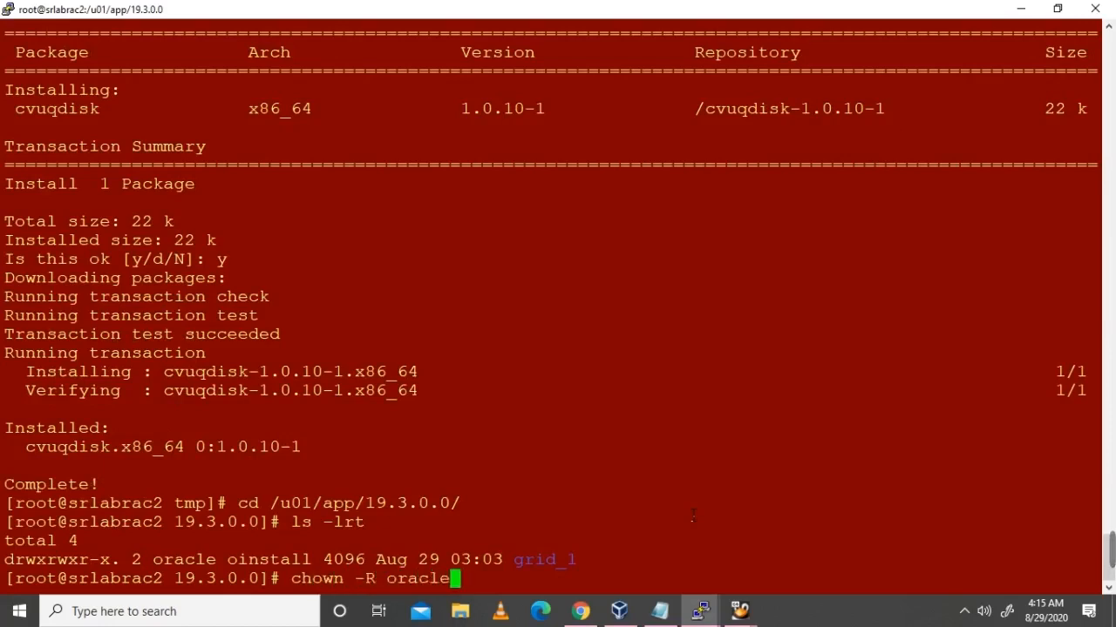
type(":oinstall grid_1/")
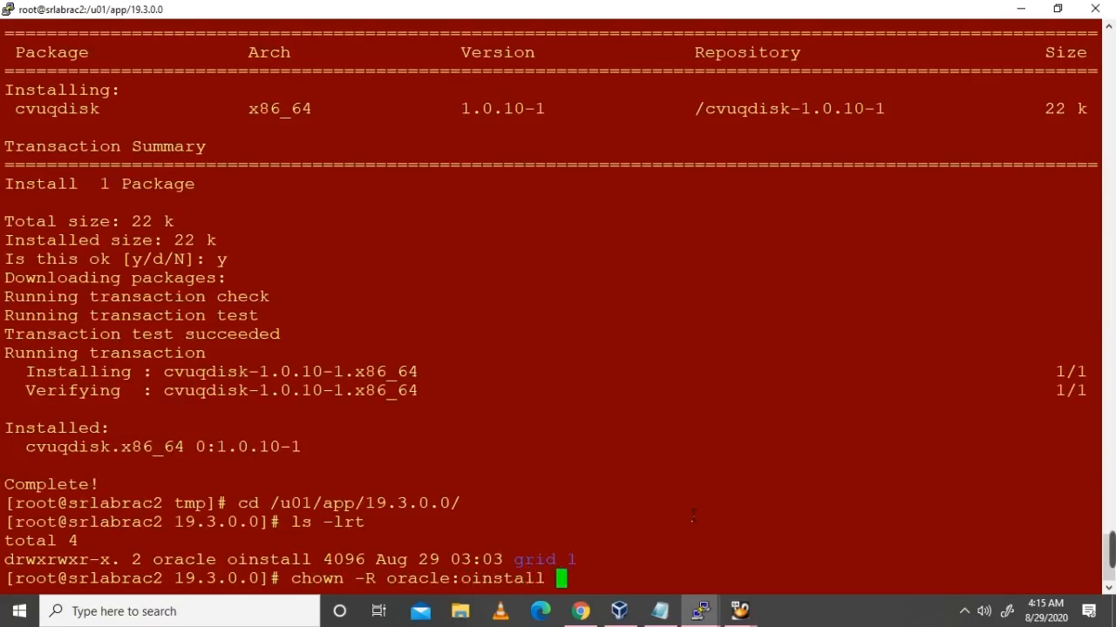
key("Return")
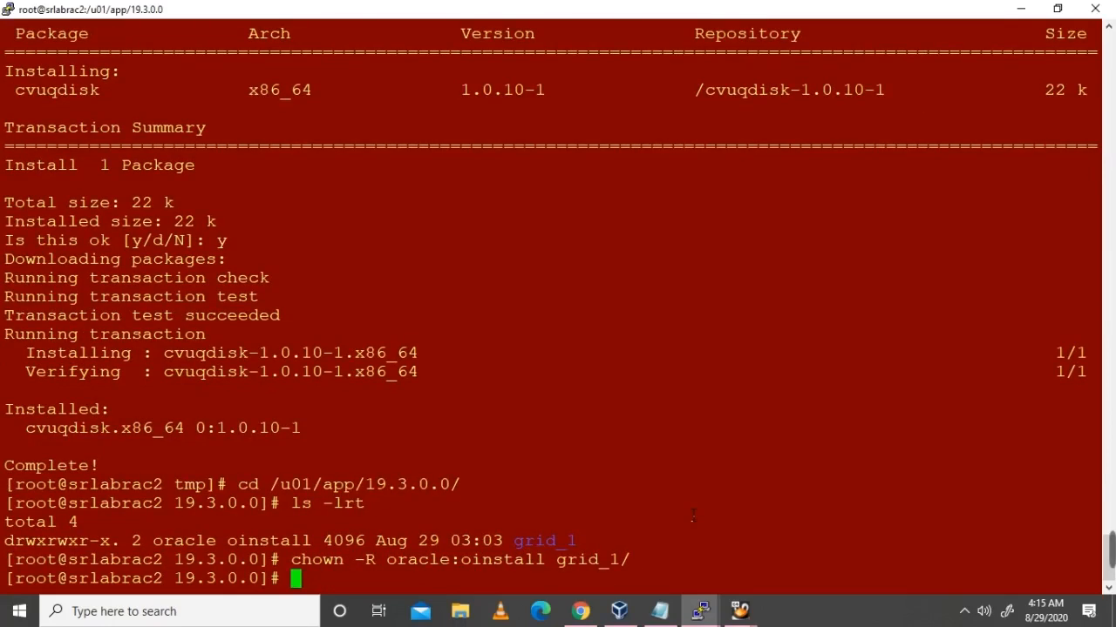
key("alt+Tab")
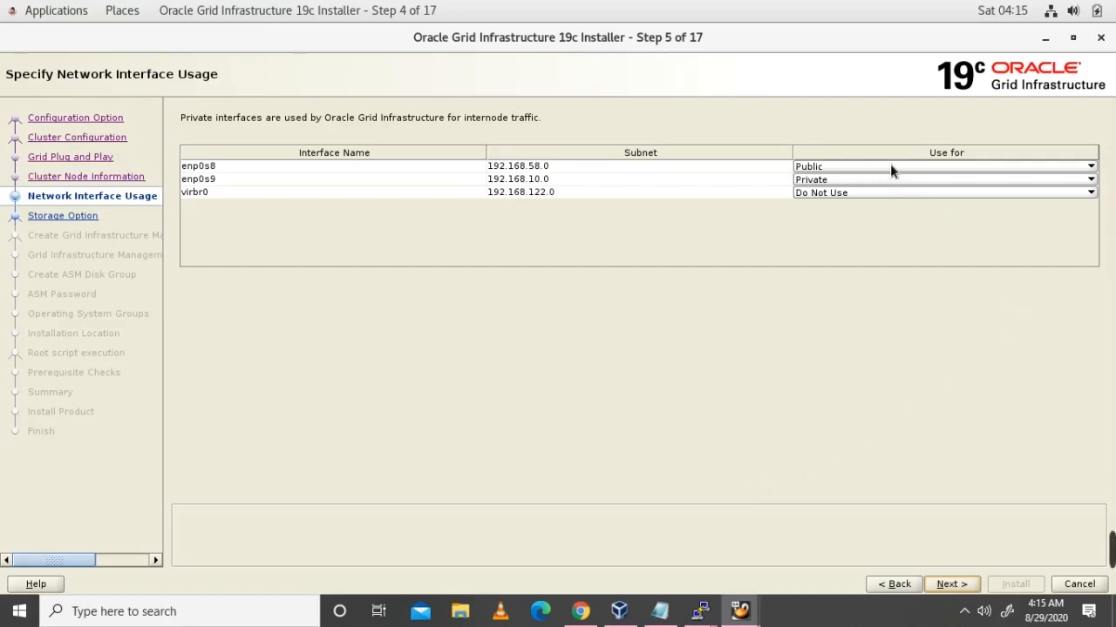
Step: Set interface enp0s9 to 'ASM & Private' and advance to the Storage Option step
left_click(867, 181)
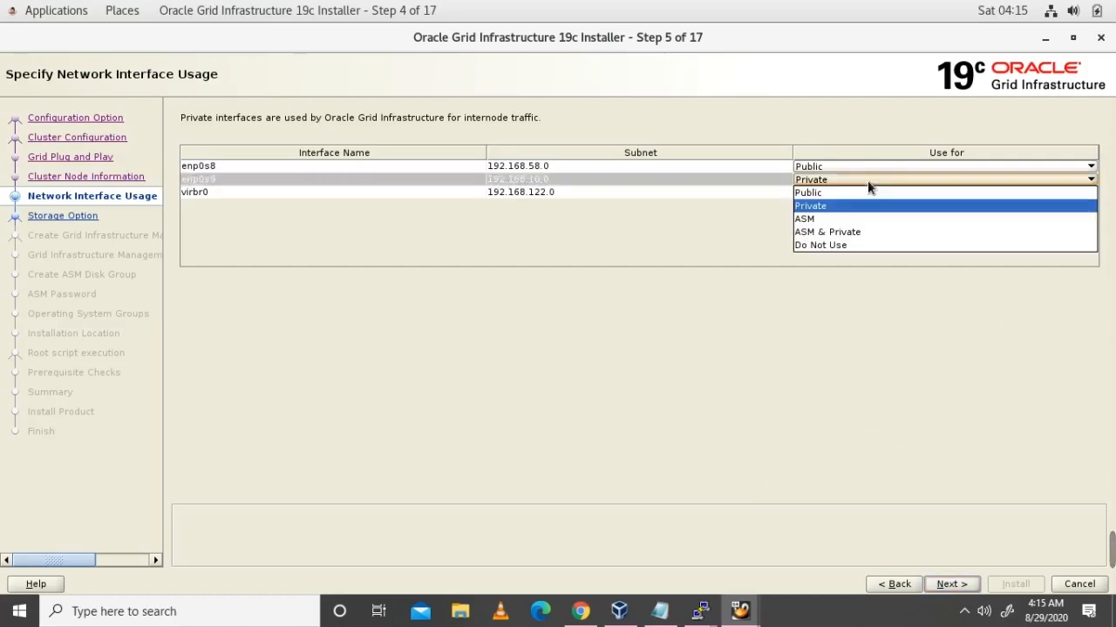
left_click(854, 235)
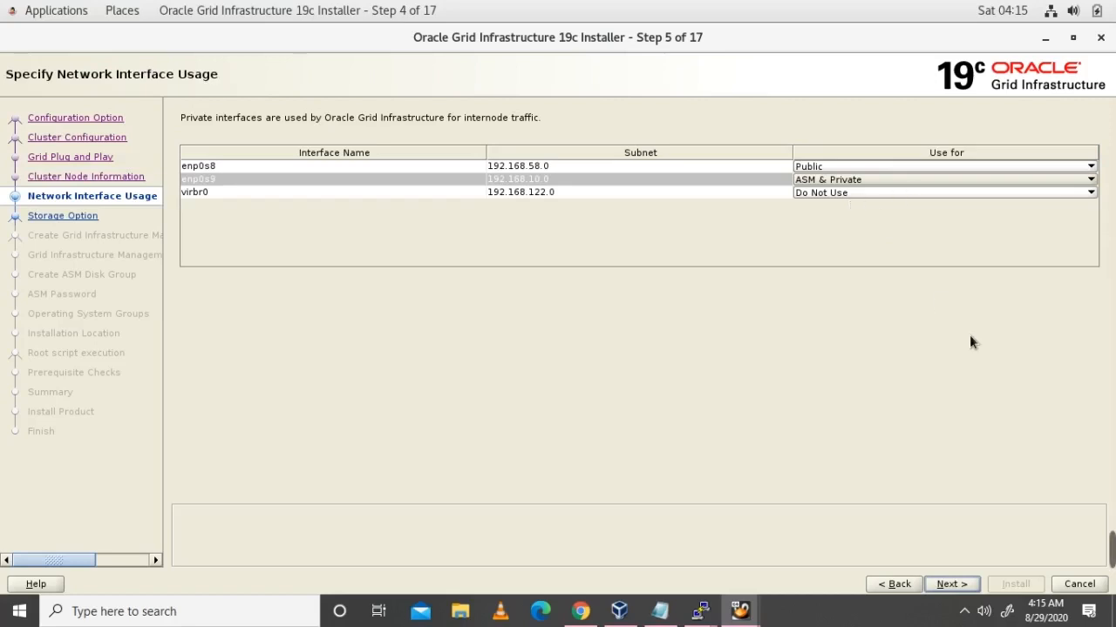
left_click(956, 587)
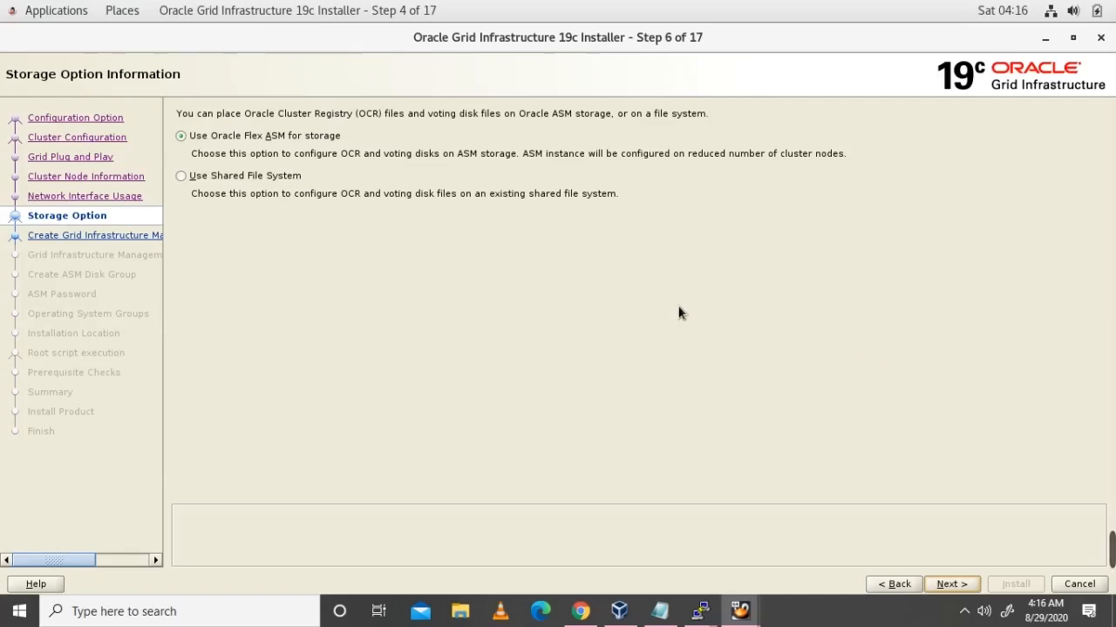
Step: Keep 'Use Oracle Flex ASM for storage' and advance to step 7 of 17
left_click(951, 586)
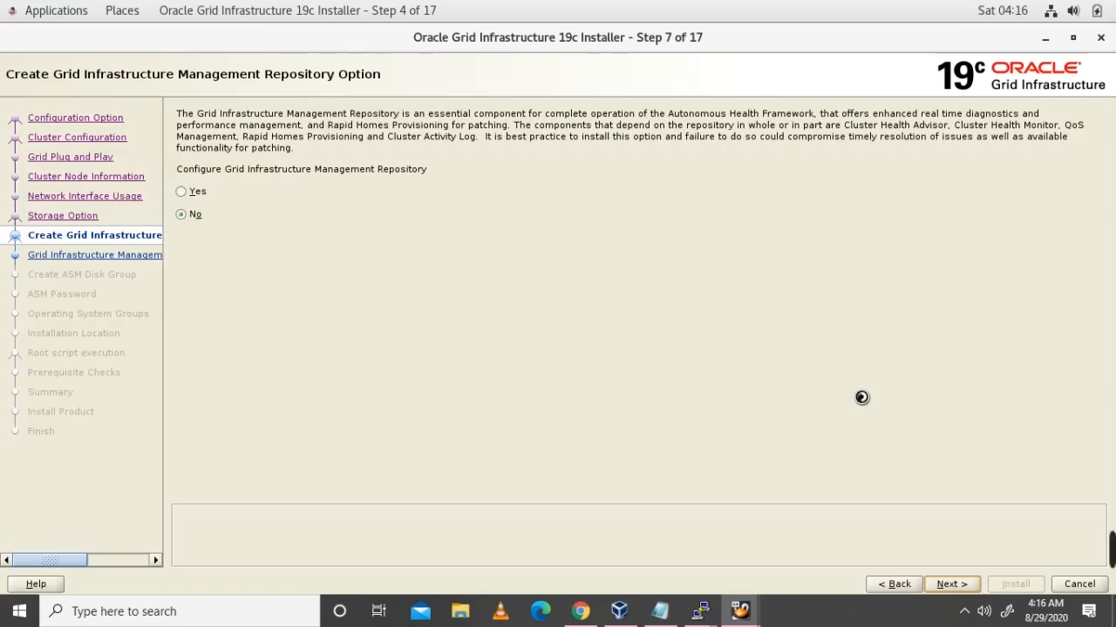
Step: Keep 'No' for the Grid Infrastructure Management Repository and advance to Create ASM Disk Group
left_click(957, 585)
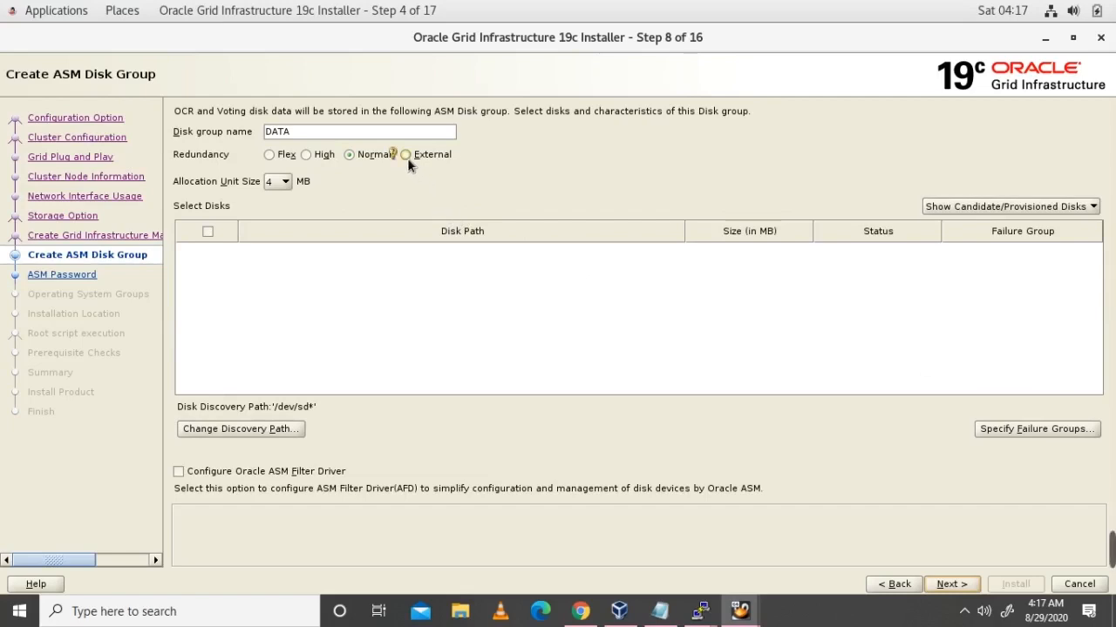
Step: Change the disk discovery path to /dev/oracleasm/disks, then to /dev/oracleasm/disks/*
left_click(245, 430)
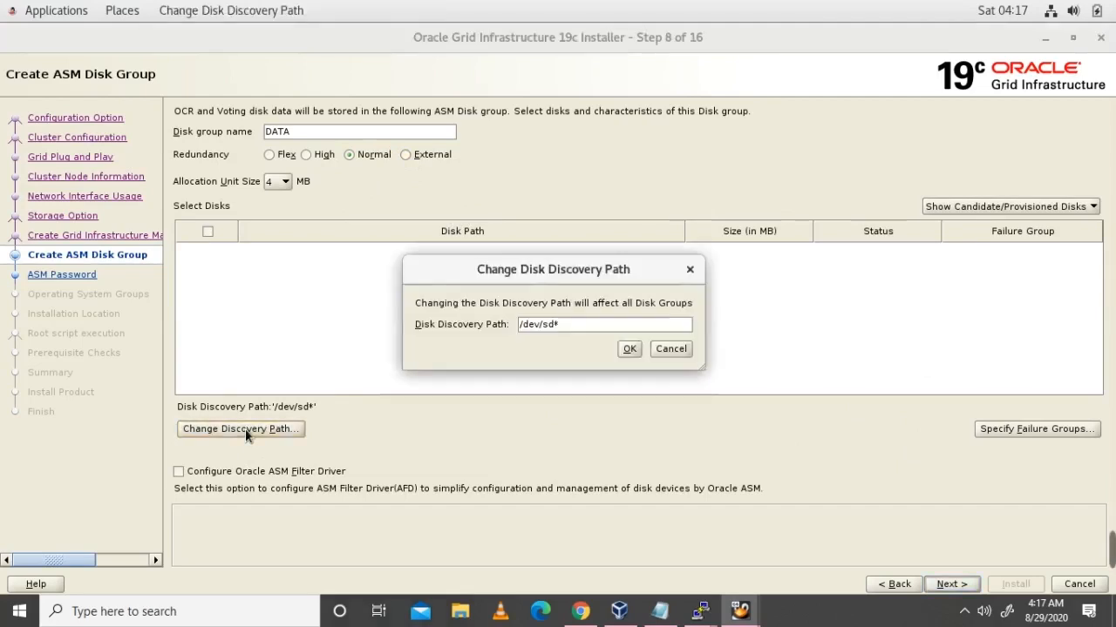
left_click(596, 330)
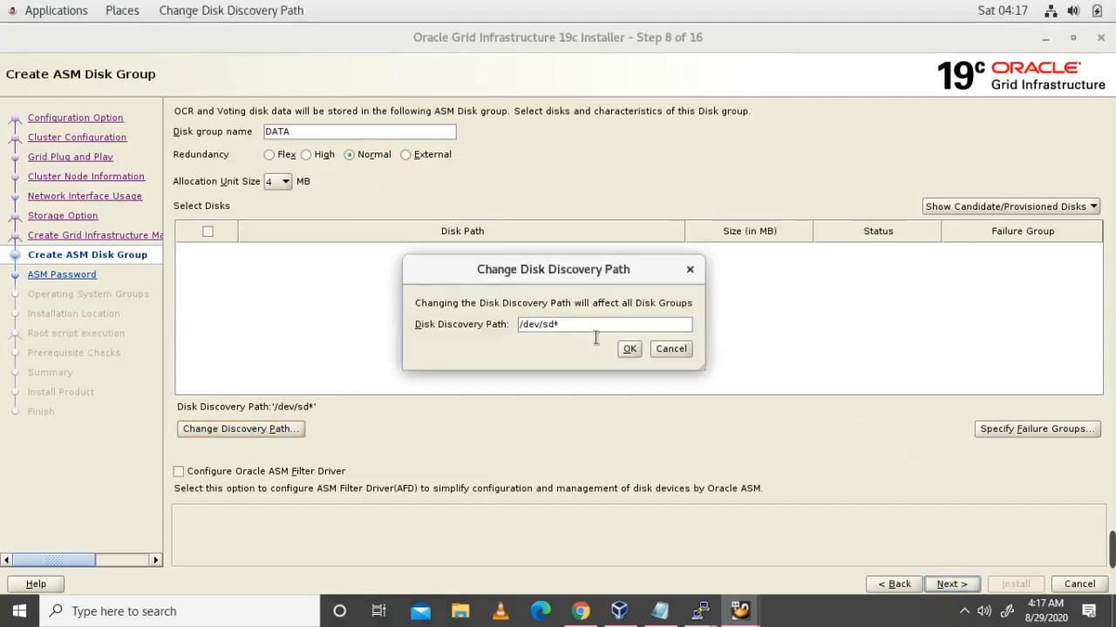
key("BackSpace")
key("BackSpace")
key("BackSpace")
type("oracleasm/diks")
key("BackSpace")
key("BackSpace")
type("sks")
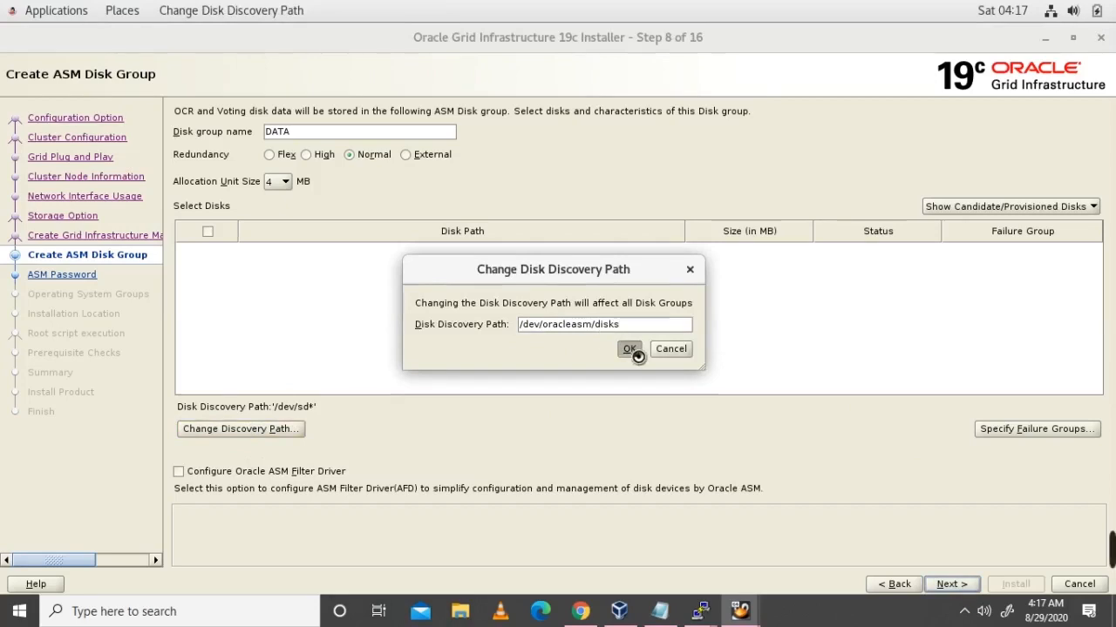
left_click(632, 350)
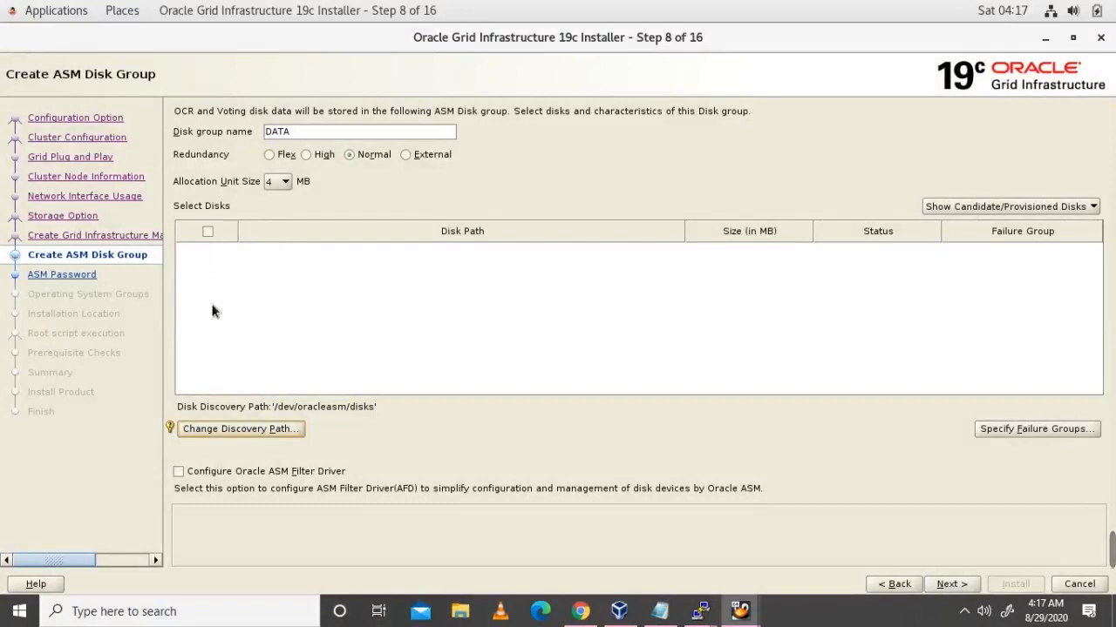
left_click(269, 429)
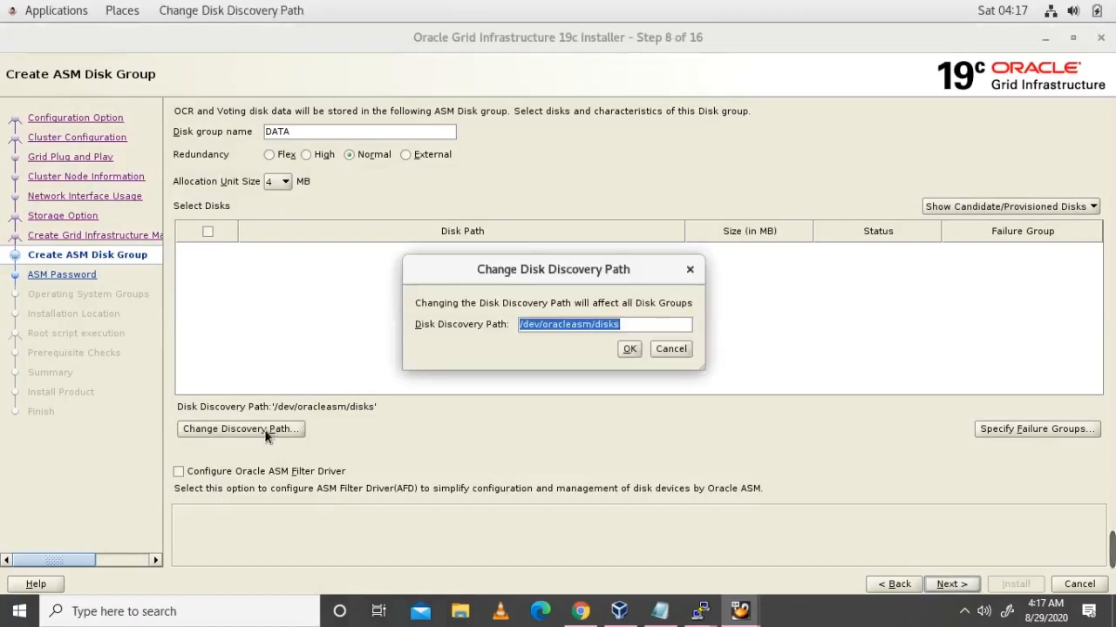
left_click(644, 329)
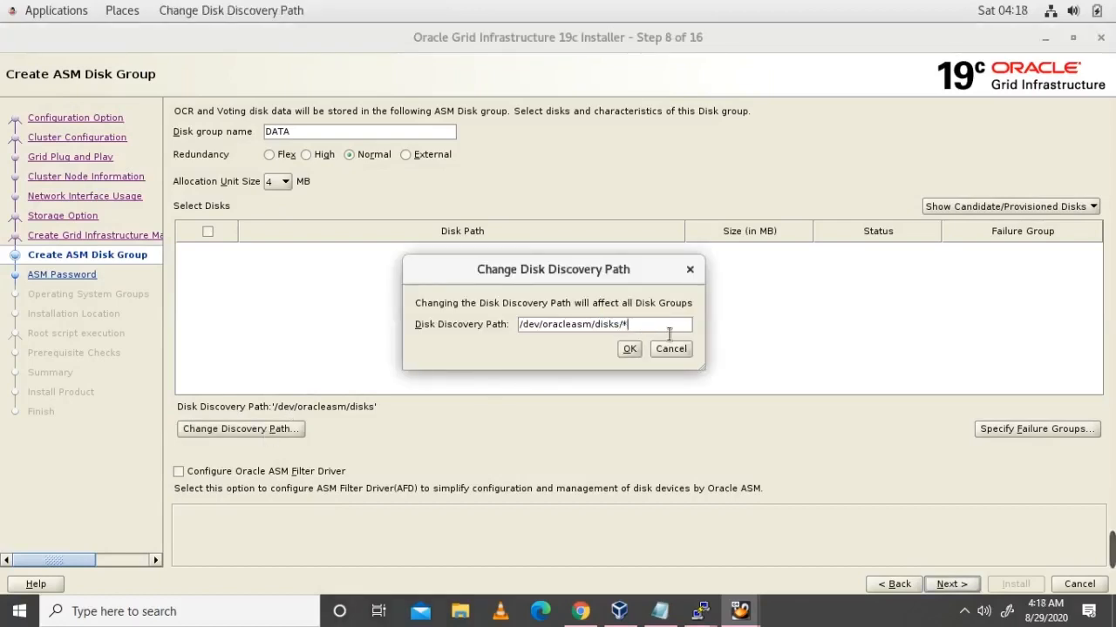
key("Return")
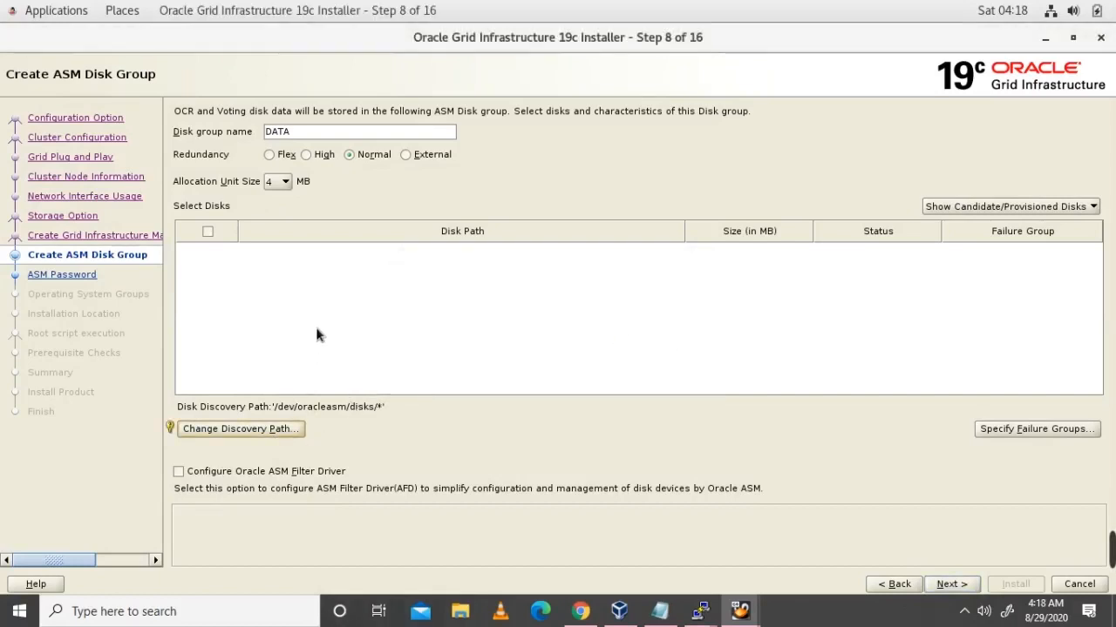
Step: Set the discovery path to /dev/oracleasm/* and erase DATA from the disk group name
left_click(259, 432)
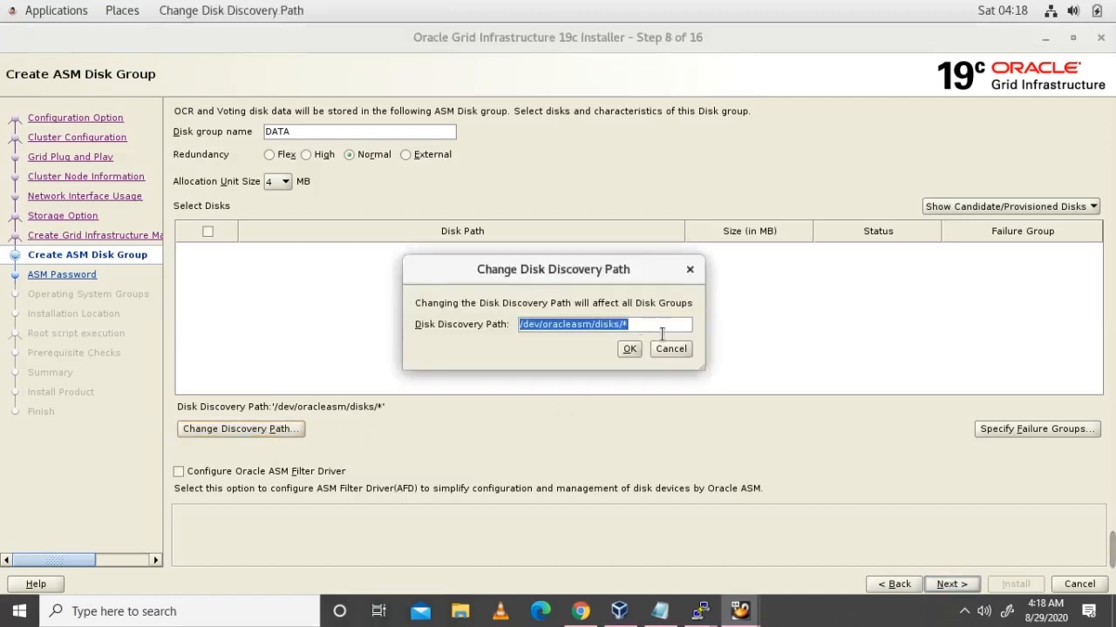
left_click(662, 334)
key("BackSpace")
key("BackSpace")
key("BackSpace")
key("BackSpace")
key("BackSpace")
key("BackSpace")
key("BackSpace")
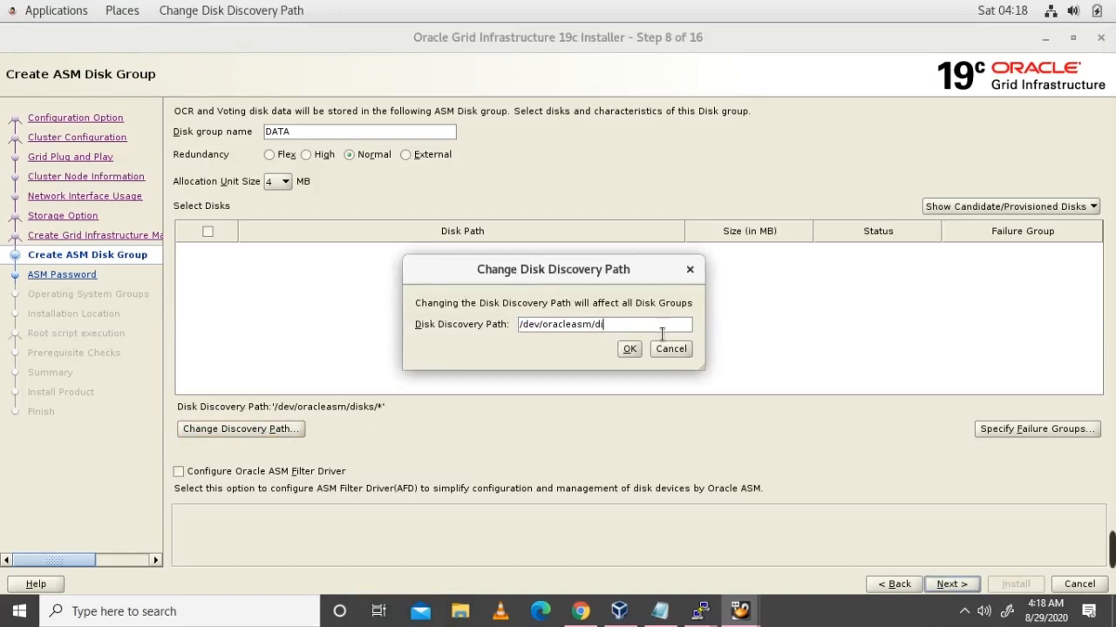
type("*")
key("Return")
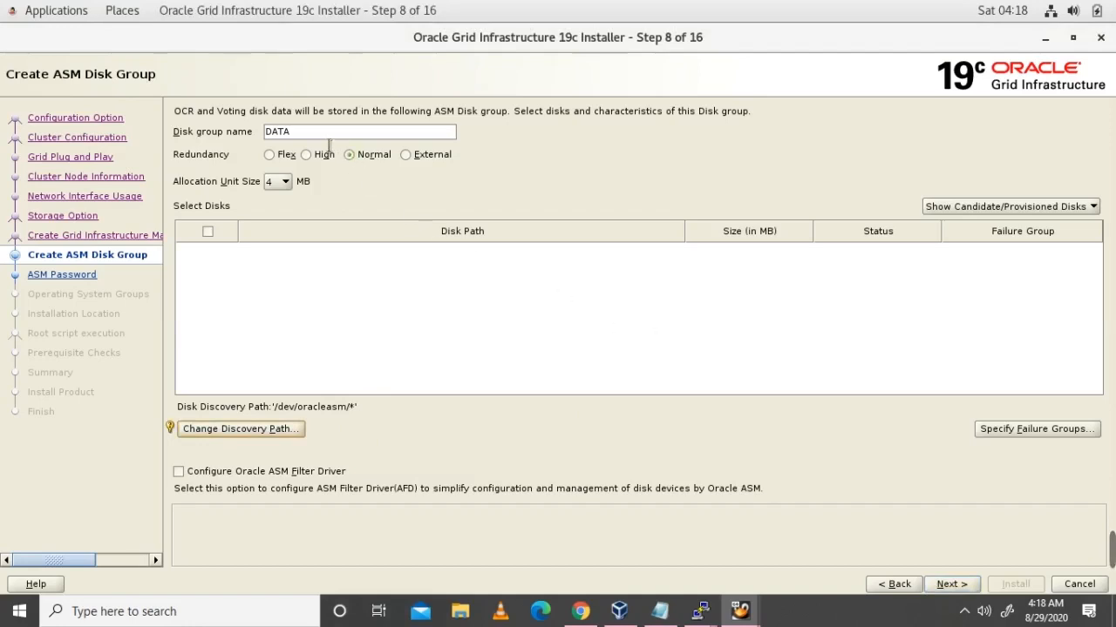
key("BackSpace")
key("BackSpace")
key("BackSpace")
key("BackSpace")
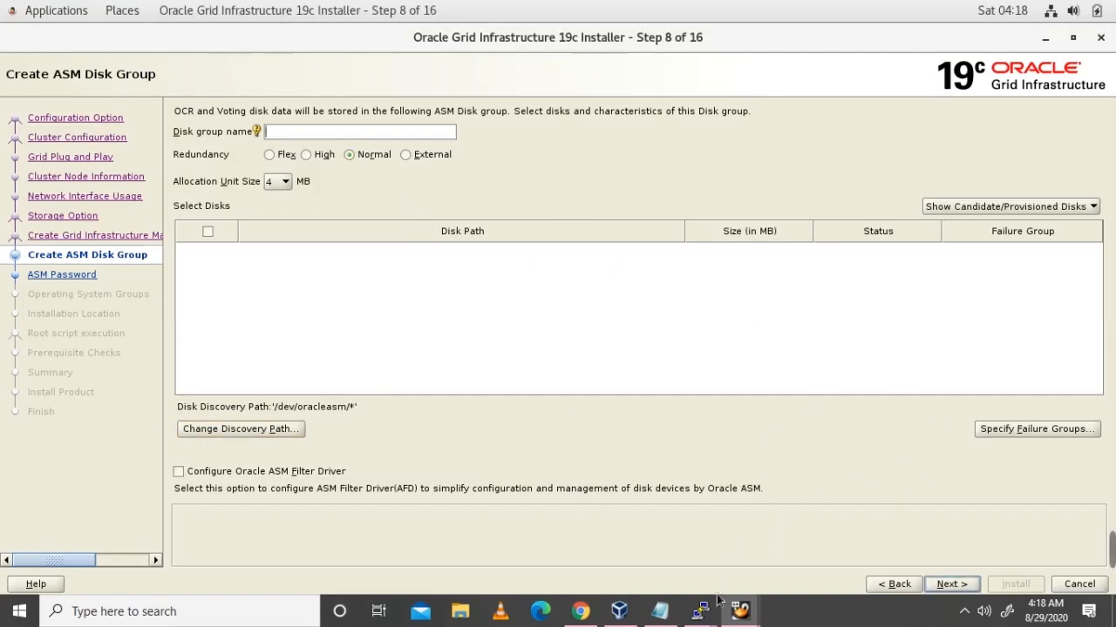
Step: On srlabrac1, go into /dev/oracleasm/disks and list the DATA and OCRVOTE devices
mouse_move(702, 614)
left_click(505, 556)
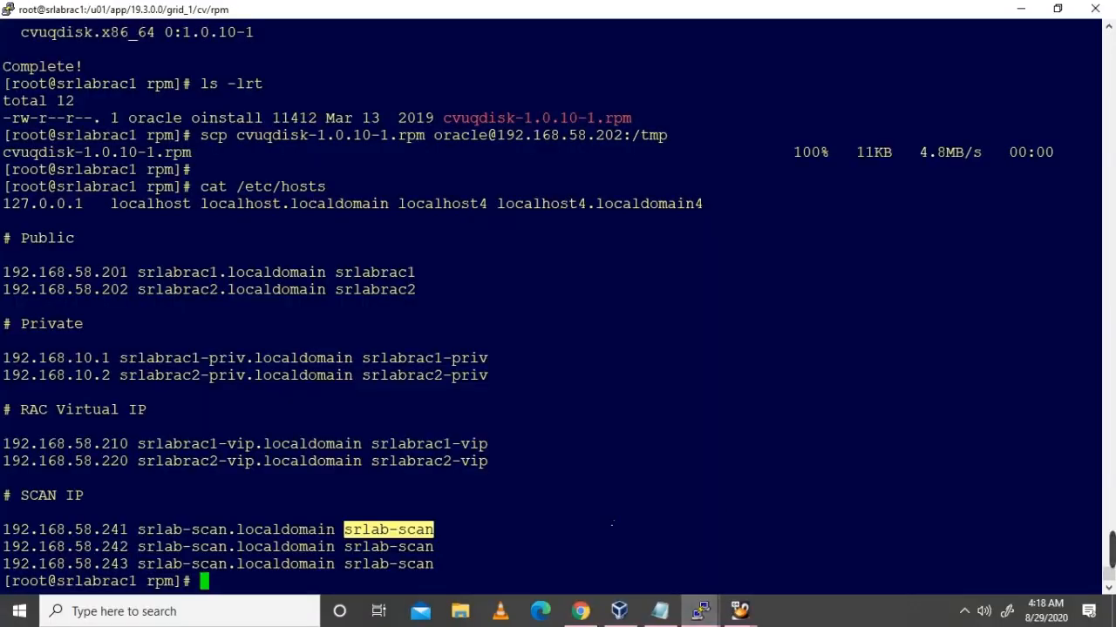
type("oralc")
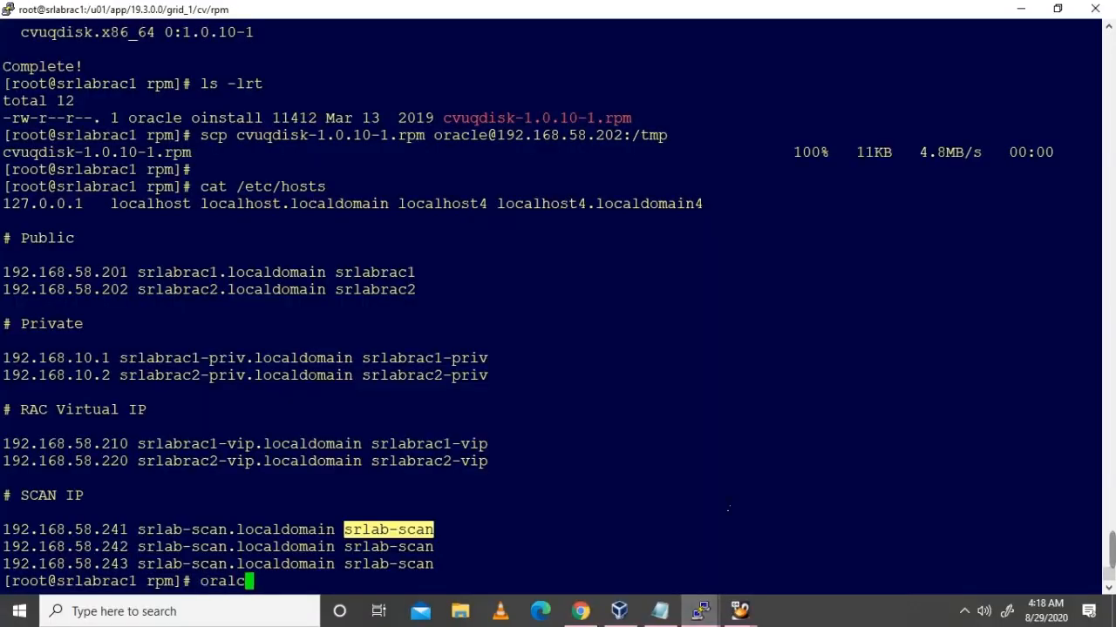
key("BackSpace")
key("BackSpace")
key("BackSpace")
key("BackSpace")
key("BackSpace")
type("cd /de")
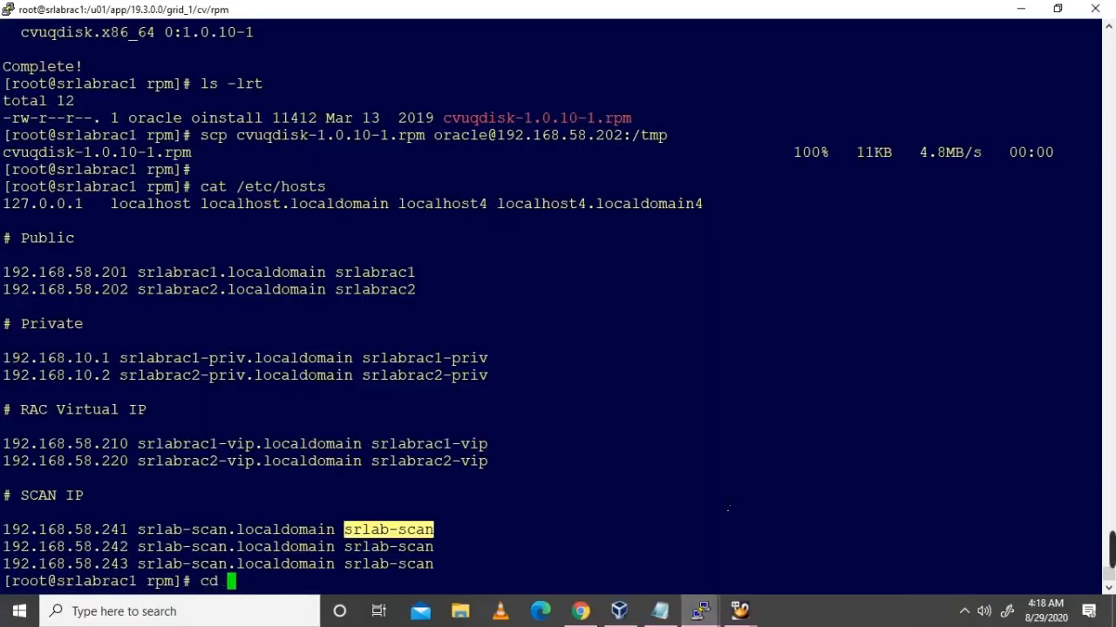
type("v/oracle")
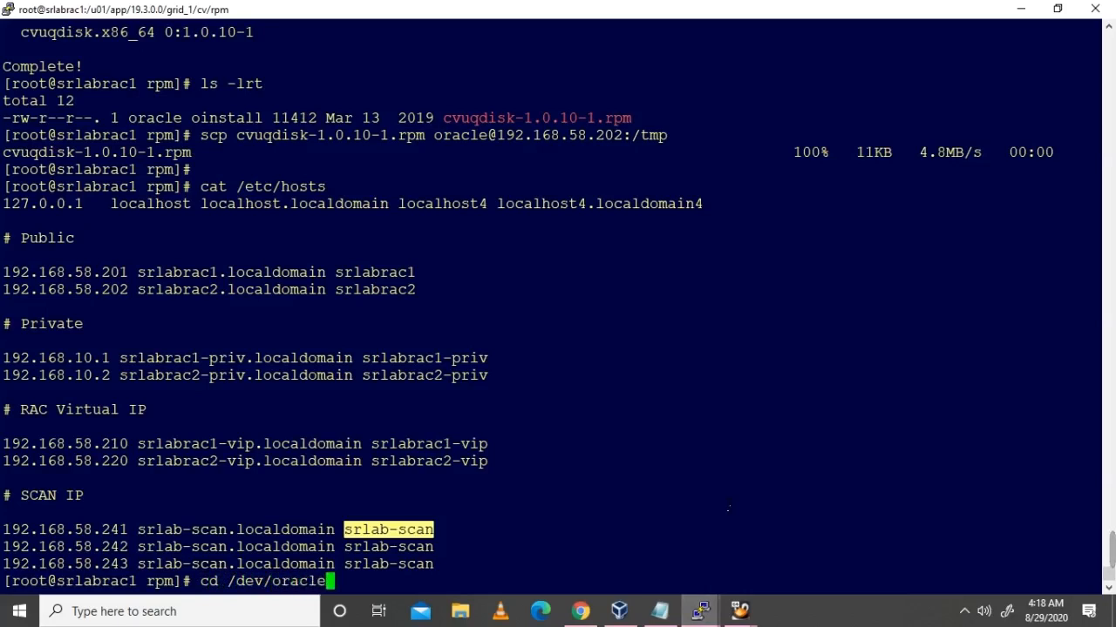
type("asm")
key("Return")
type("ls -lrt")
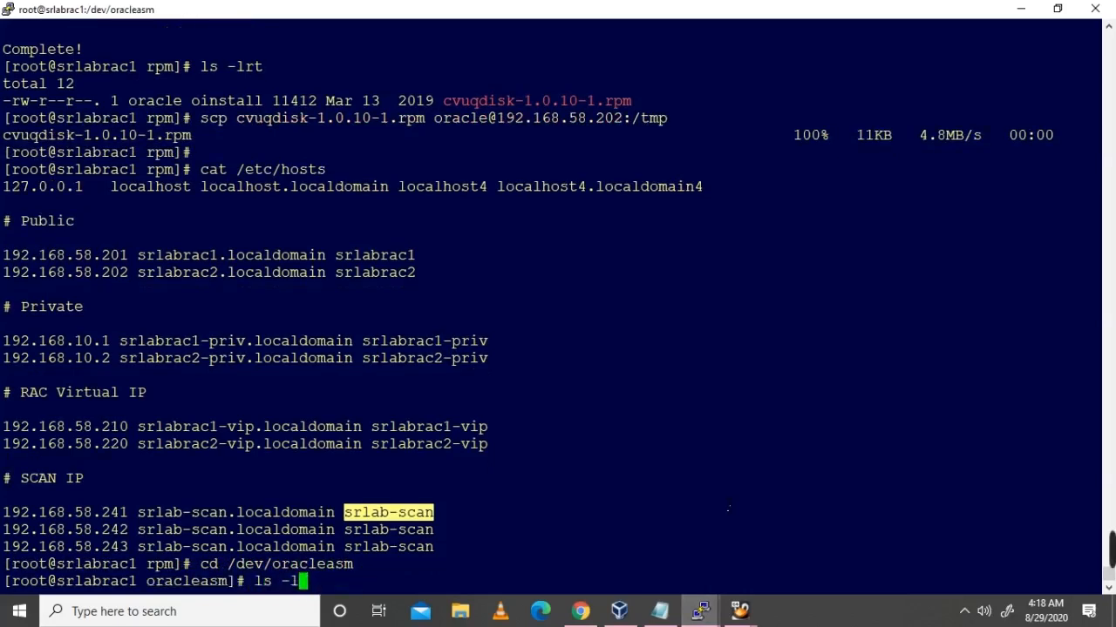
key("Return")
type("cd disks/")
key("Tab")
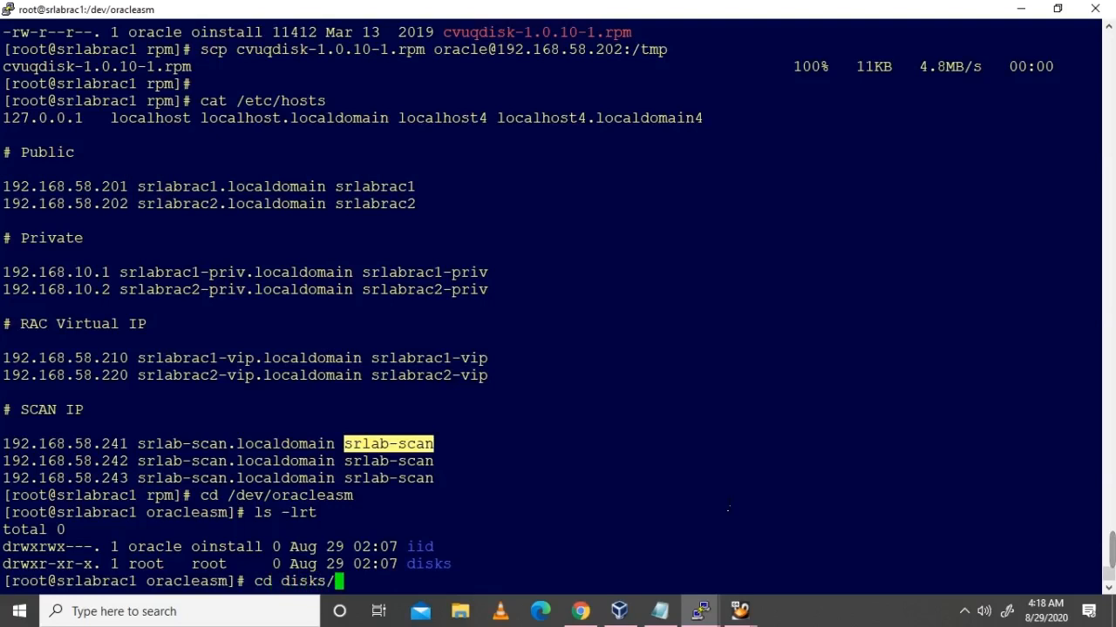
key("Return")
type("ls -lrt")
key("Return")
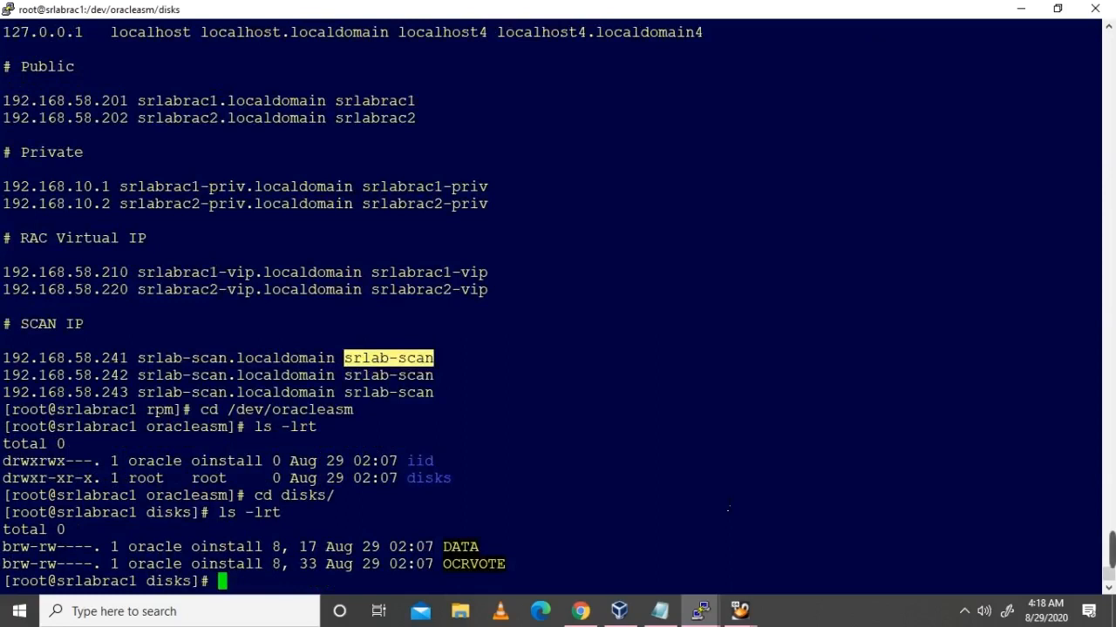
Step: Copy the /dev/oracleasm/disks path from pwd and return to the Grid installer VM
type("pwd")
key("Return")
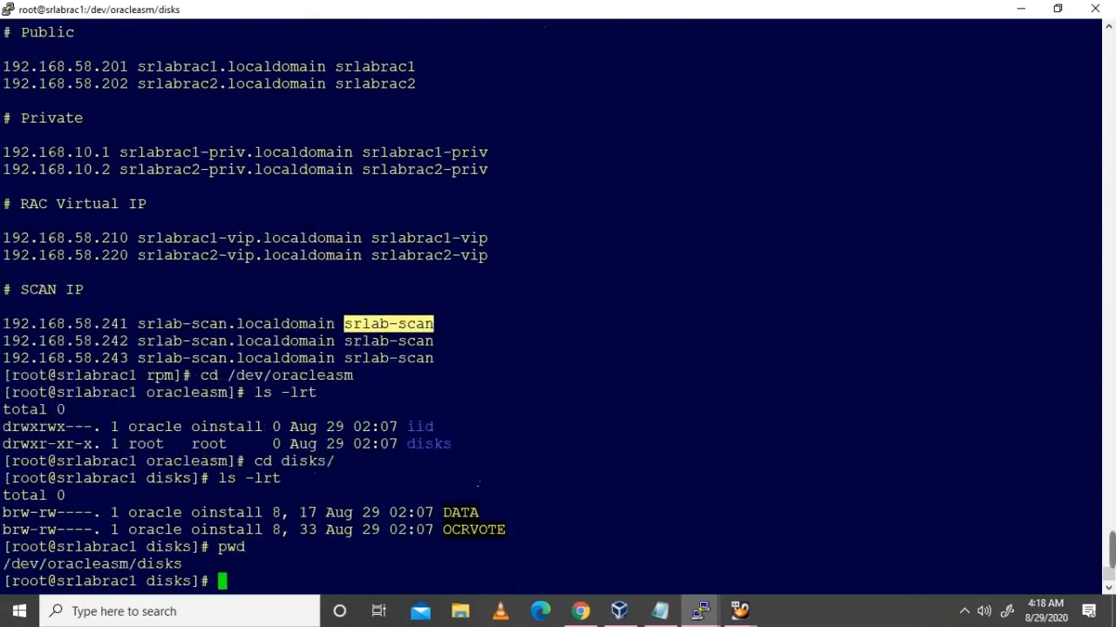
double_click(178, 566)
key("ctrl+c")
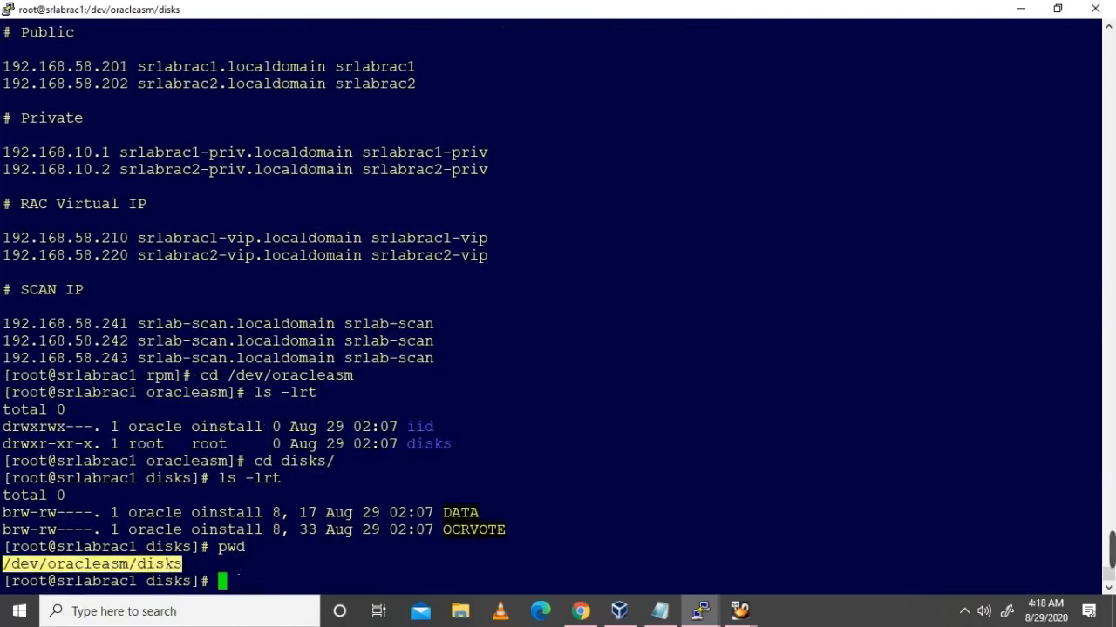
mouse_move(740, 611)
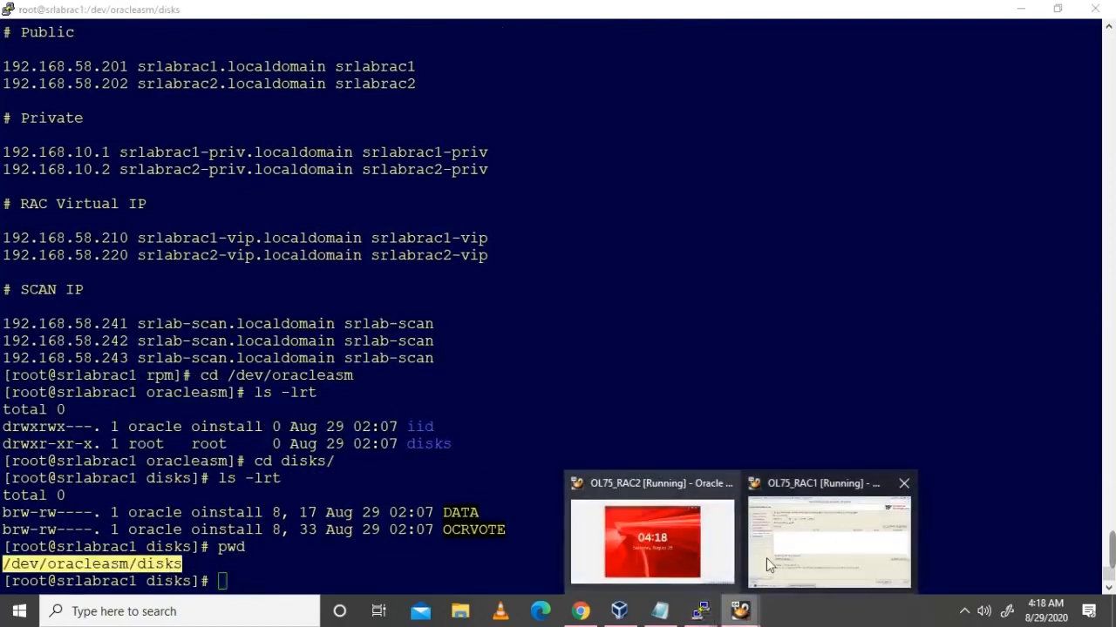
left_click(767, 558)
Step: Paste /dev/oracleasm/disks as the disk discovery path and apply it
left_click(243, 435)
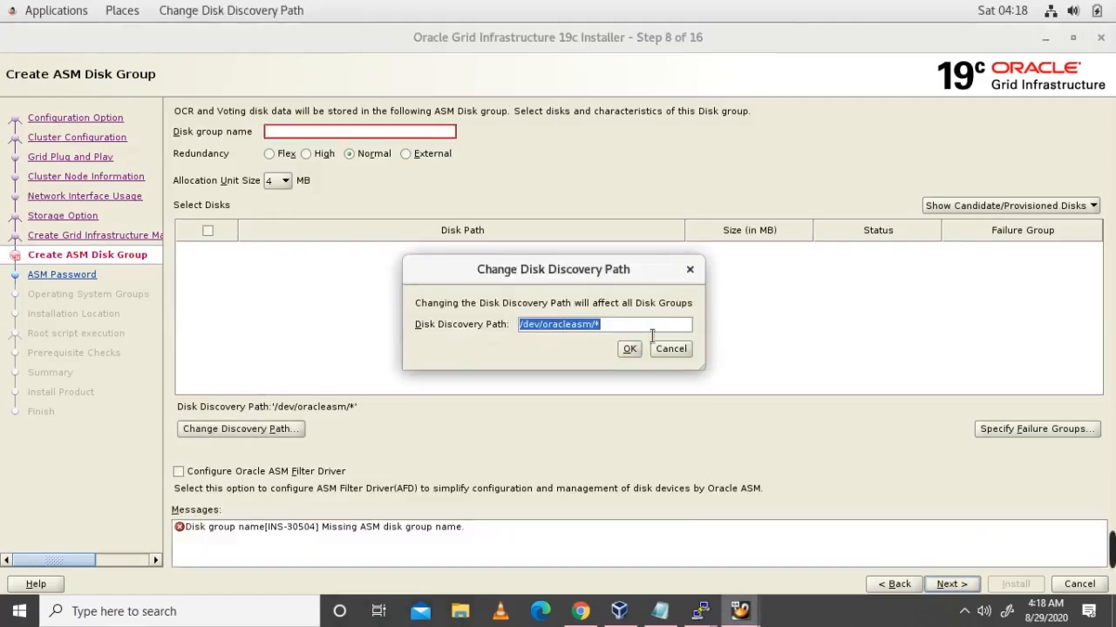
key("ctrl+v")
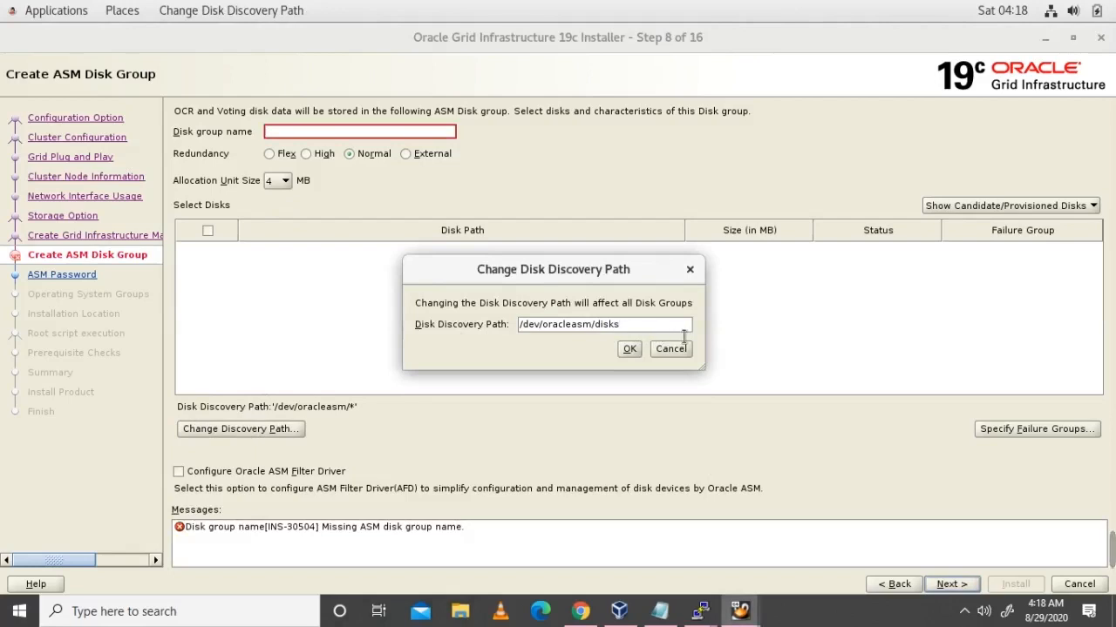
left_click(637, 354)
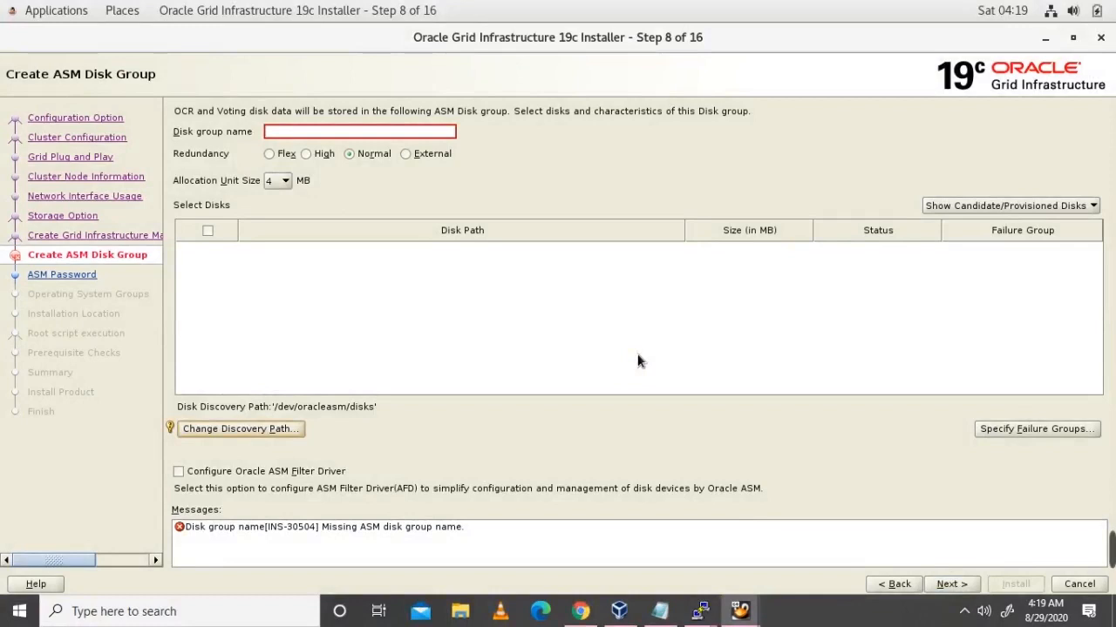
Step: Name the disk group OCRVOTE, switch to Show All Disks, and select the OCRVOTE row
left_click(318, 135)
type("OCRVOTE")
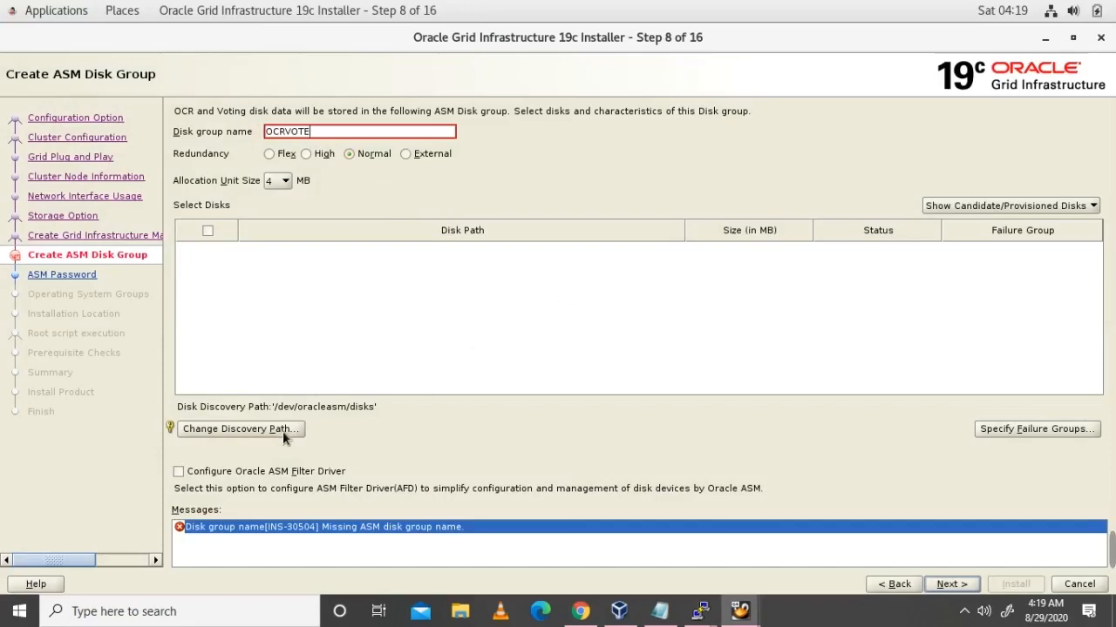
left_click(1062, 208)
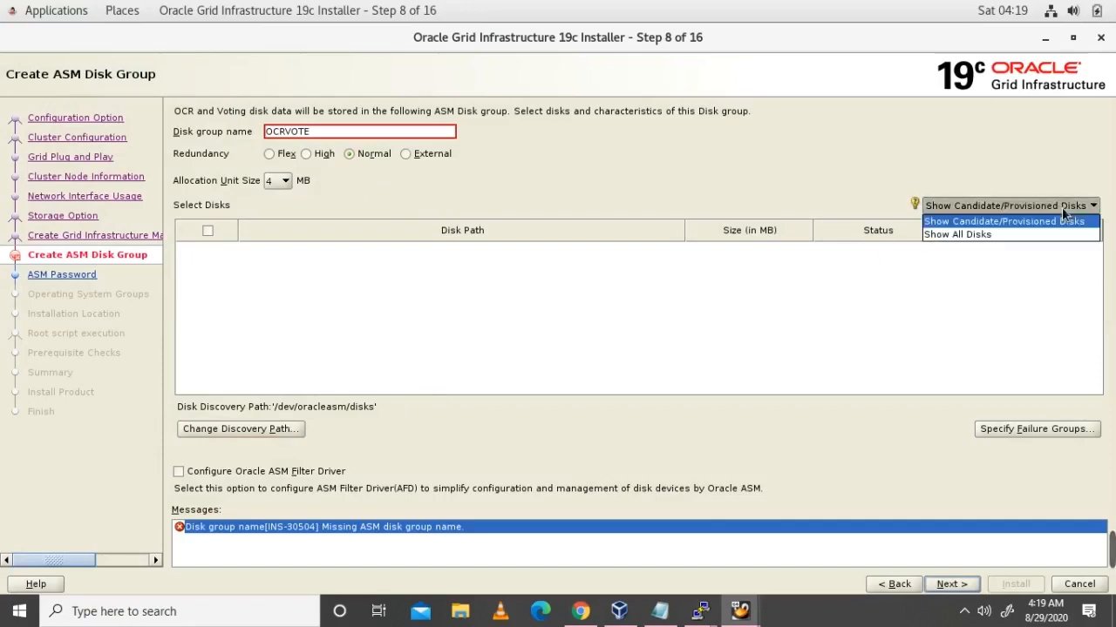
left_click(1002, 234)
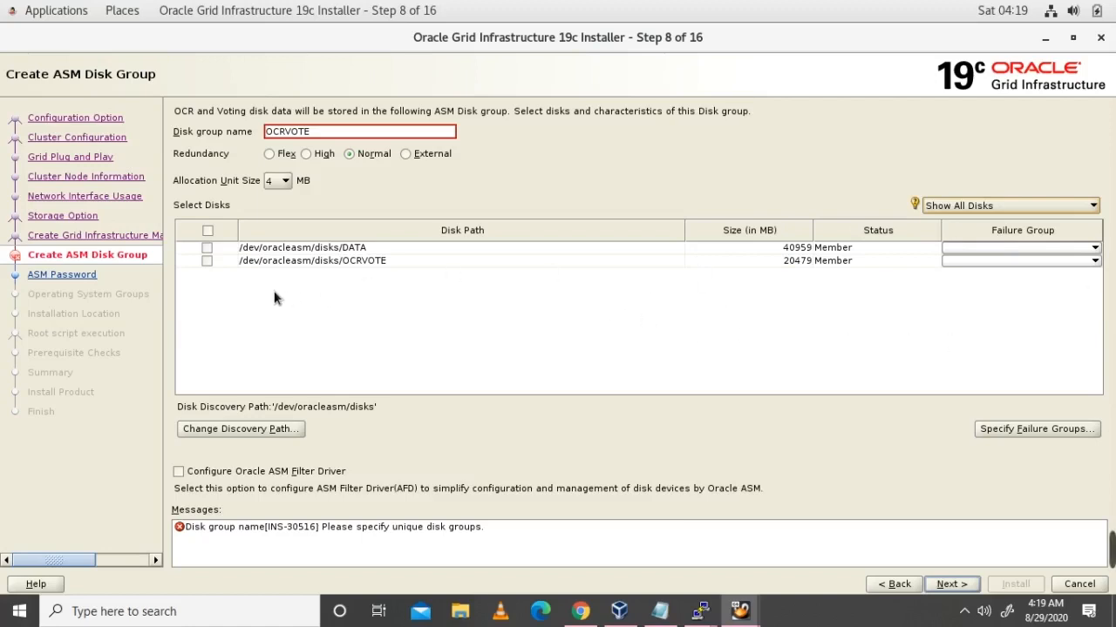
left_click(210, 265)
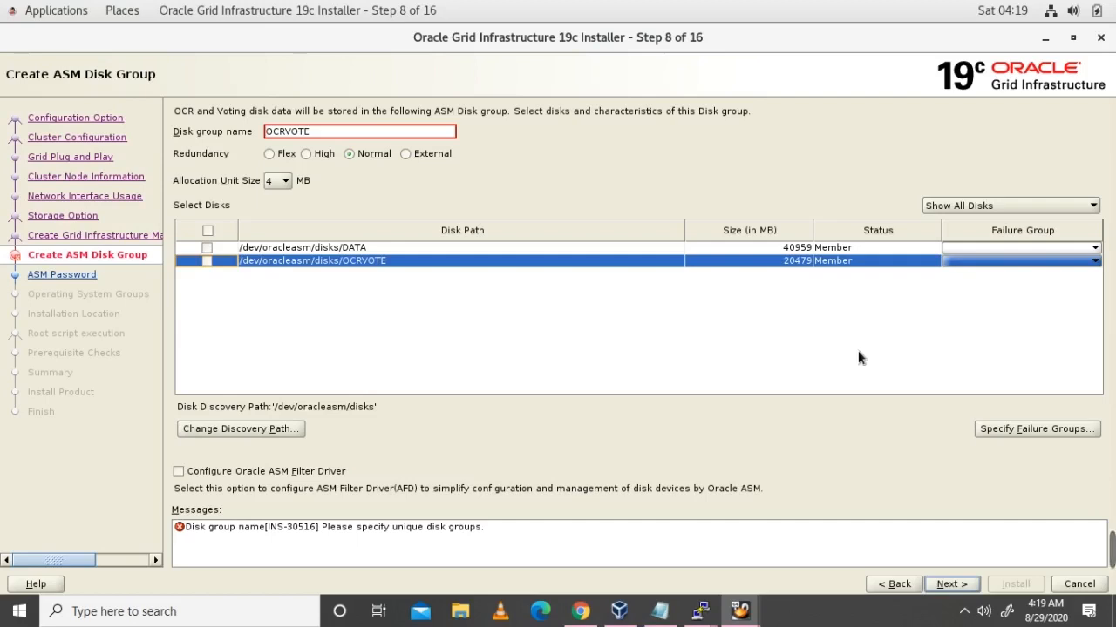
Step: On srlabrac1, run oracleasm listdisks and display the oracleasm -h usage help
mouse_move(700, 611)
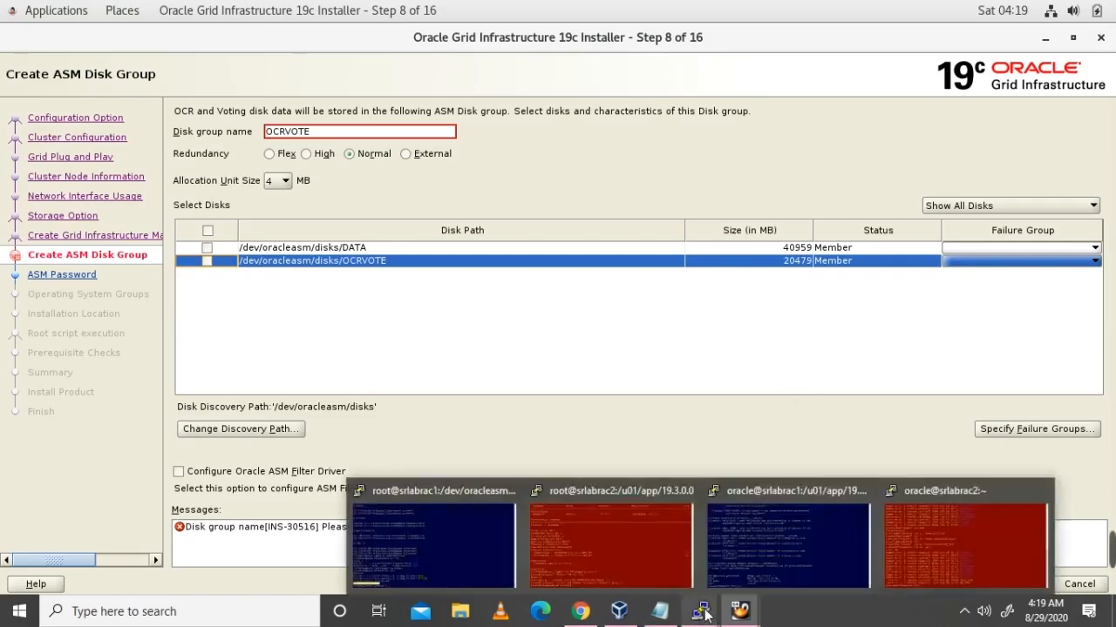
left_click(514, 555)
left_click(692, 518)
type("oracleasm")
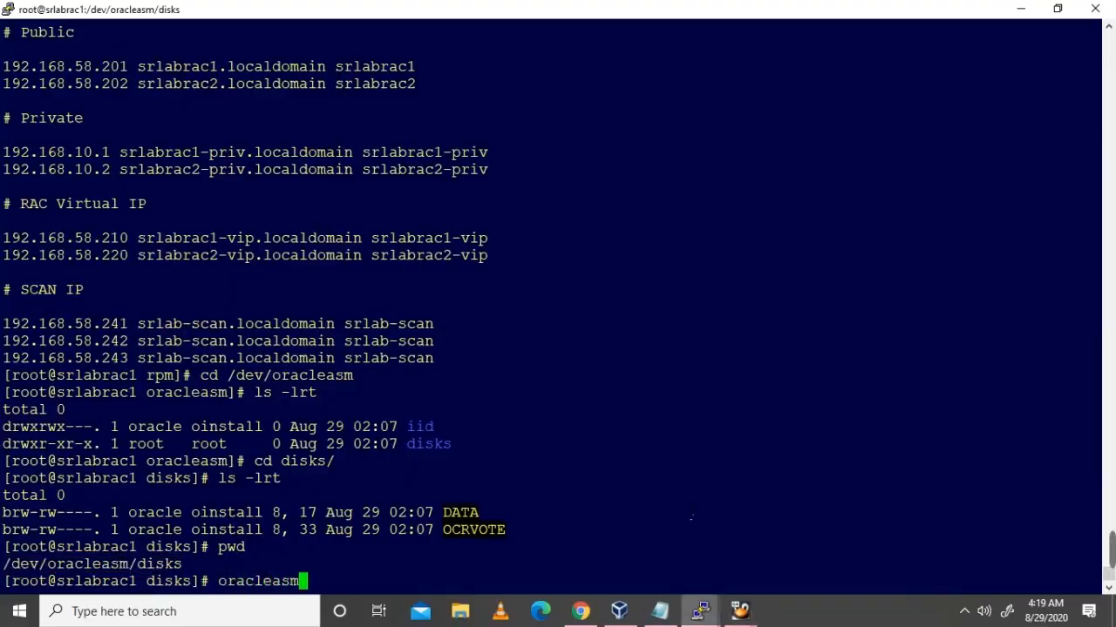
type(" list")
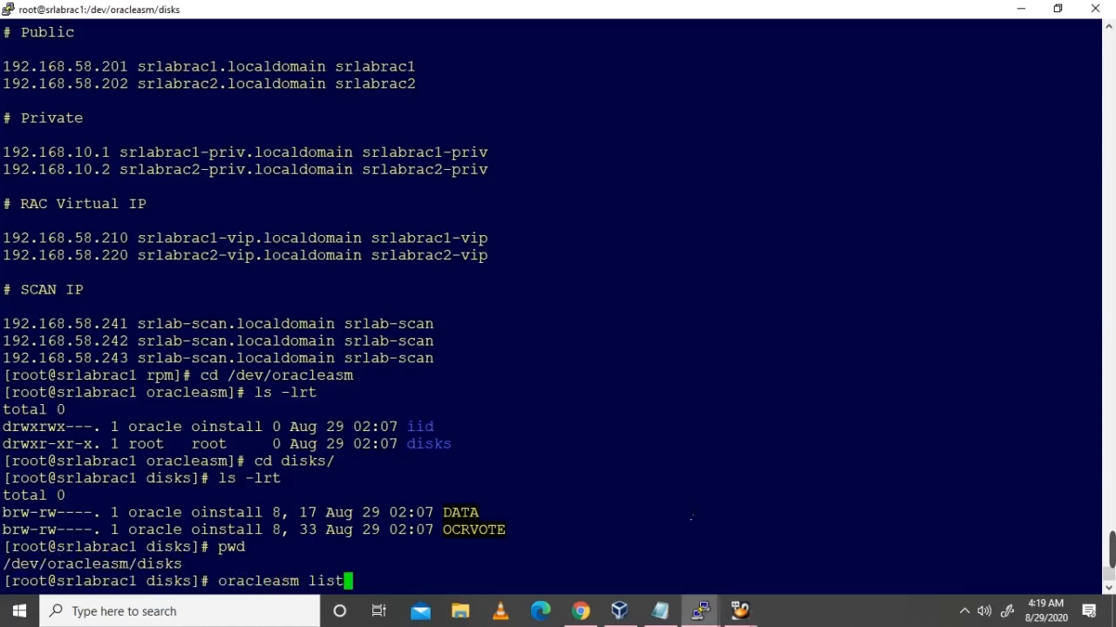
type("disks")
key("Return")
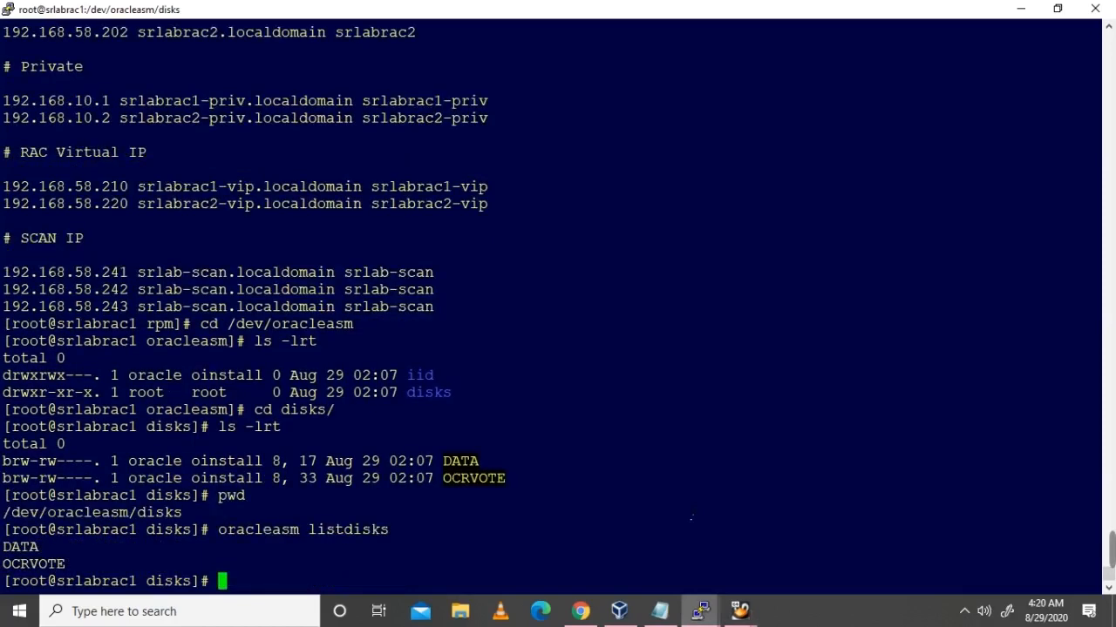
type("oracle")
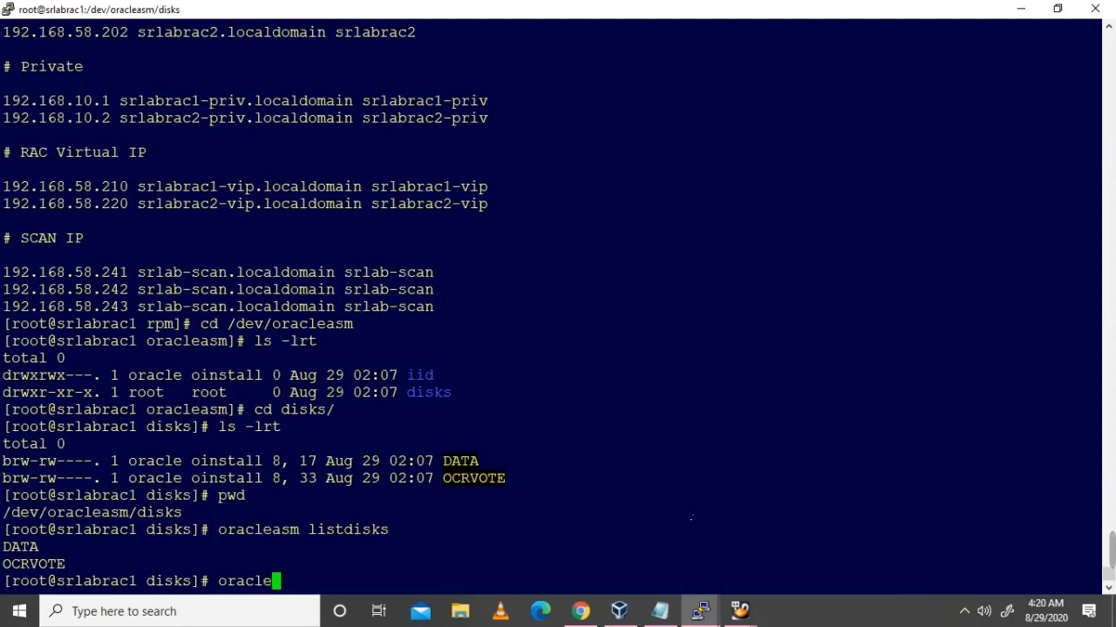
type("asm ")
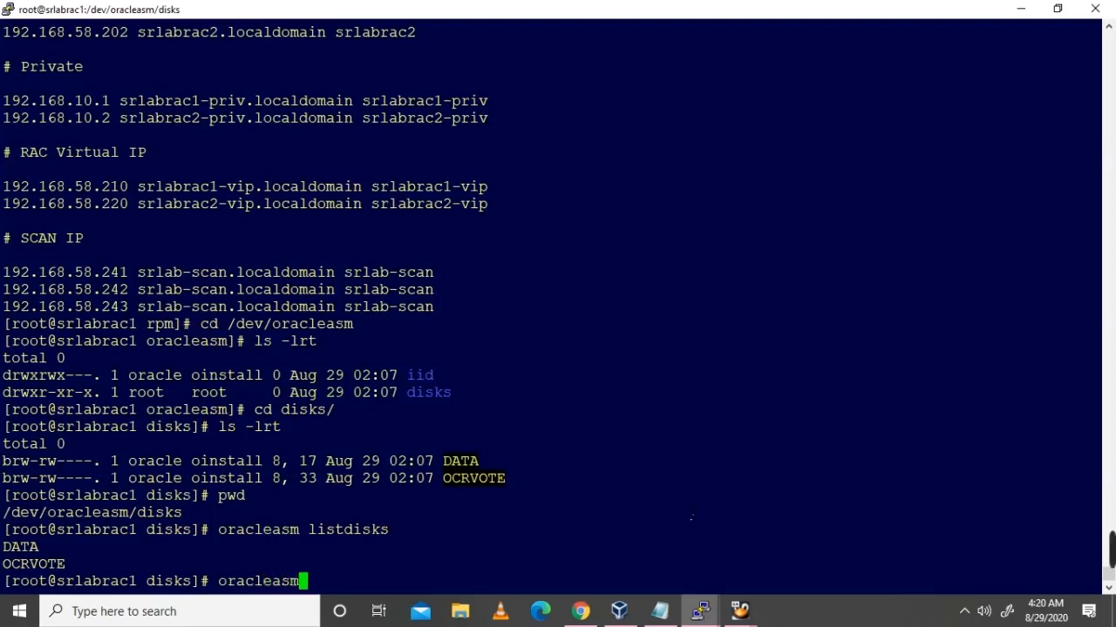
type("-h")
key("Return")
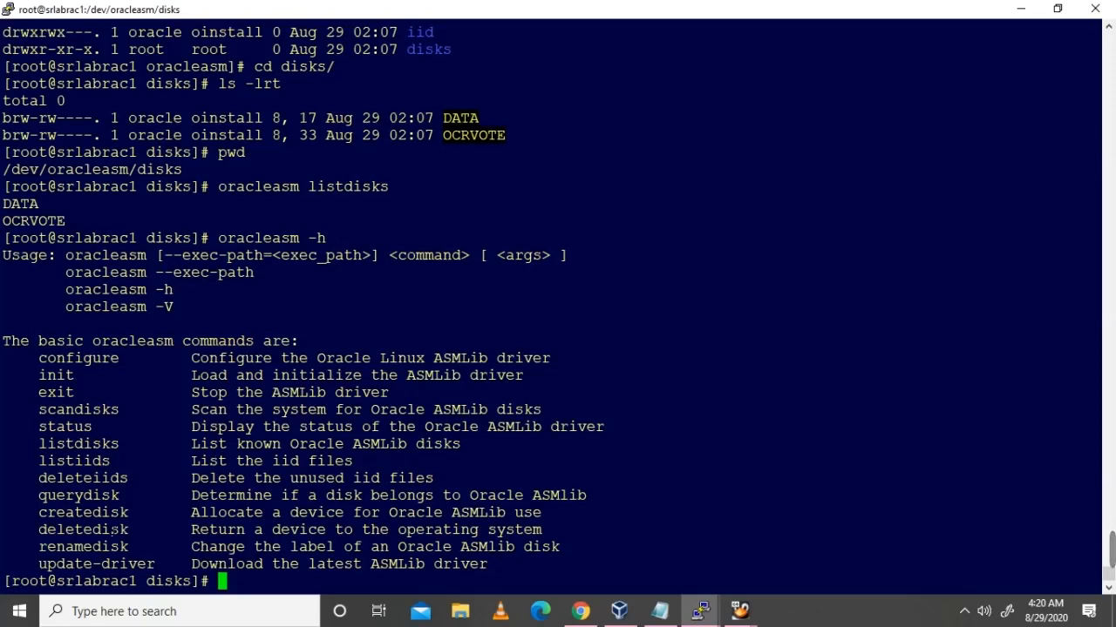
Step: Delete the ASMLib disk DATA with oracleasm deletedisk
double_click(115, 529)
key("ctrl+c")
type("a")
key("BackSpace")
type("oracleasm delet")
key("BackSpace")
key("BackSpace")
key("BackSpace")
key("BackSpace")
key("BackSpace")
right_click(645, 586)
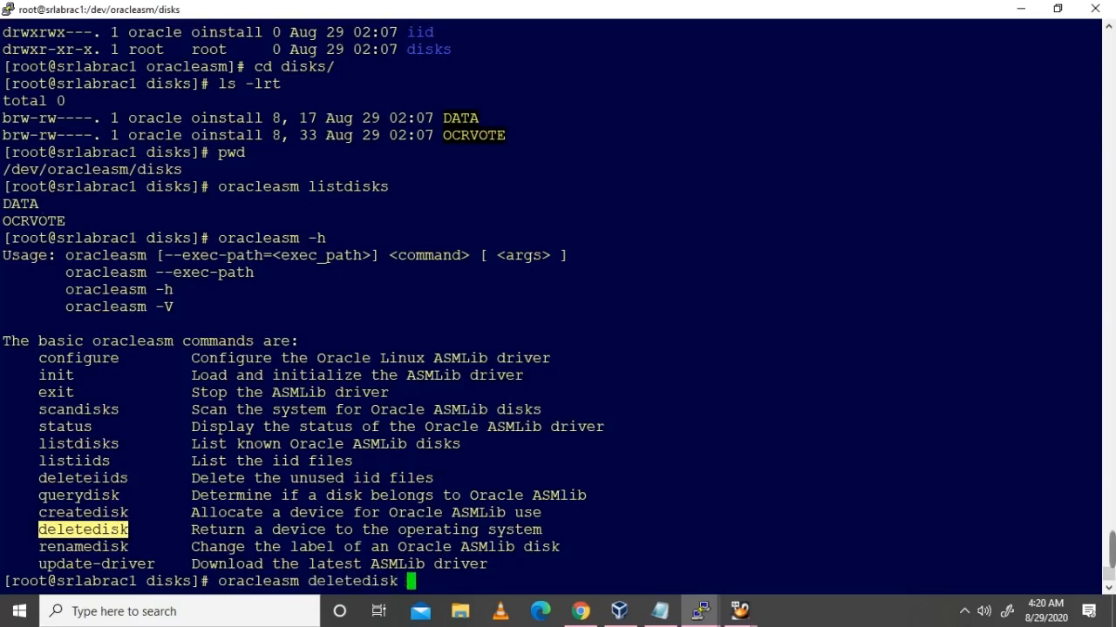
double_click(25, 205)
right_click(776, 240)
key("Return")
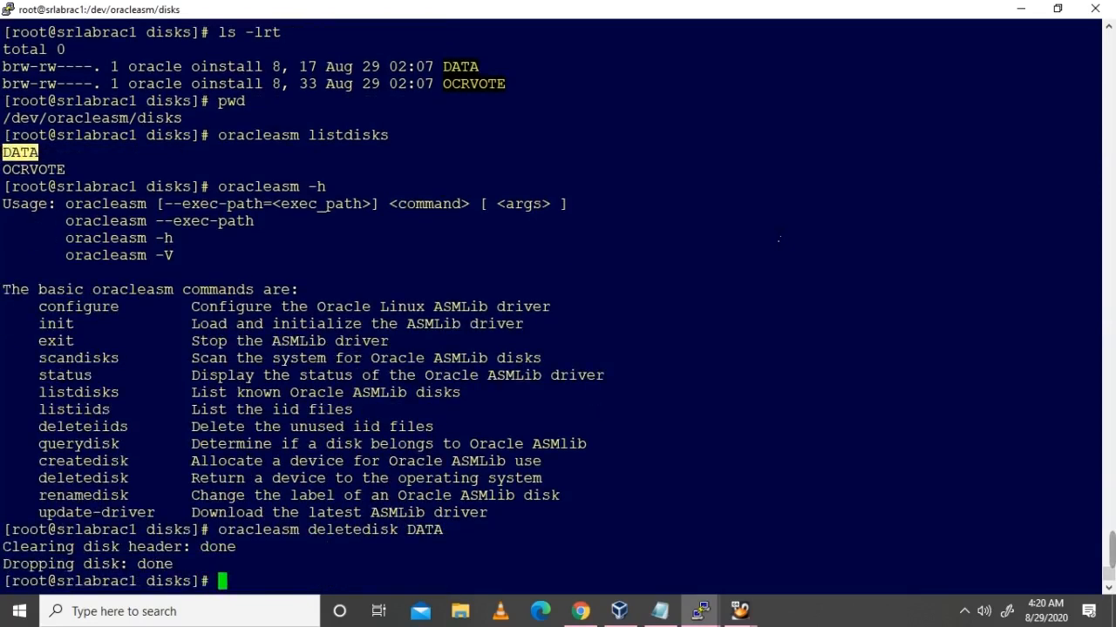
Step: Delete the ASMLib disk OCRVOTE with oracleasm deletedisk
left_click_drag(218, 530, 399, 531)
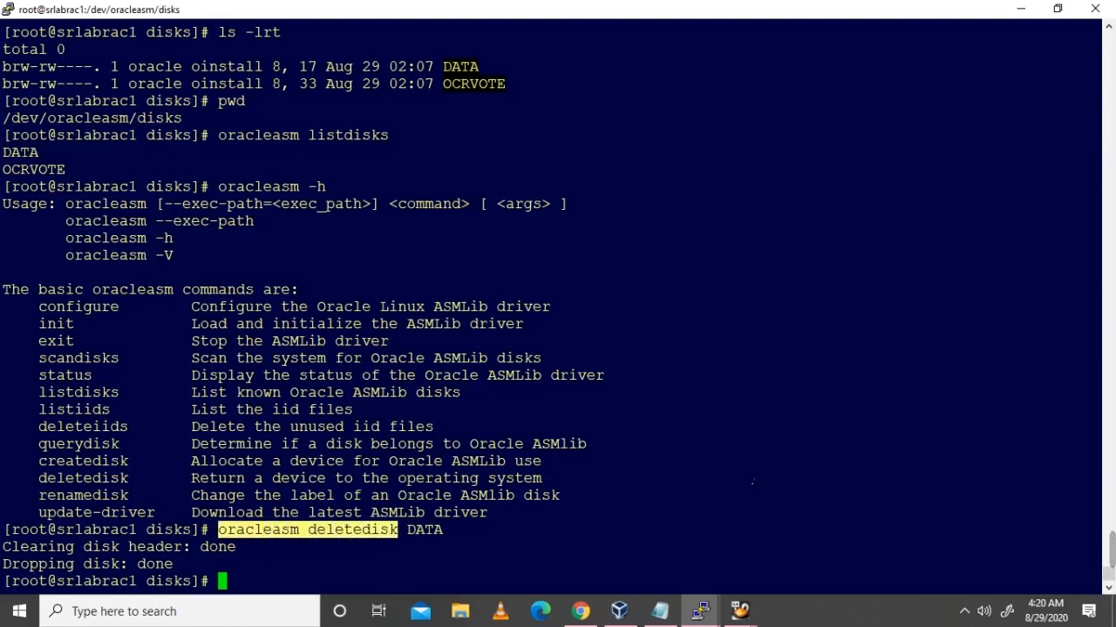
right_click(755, 480)
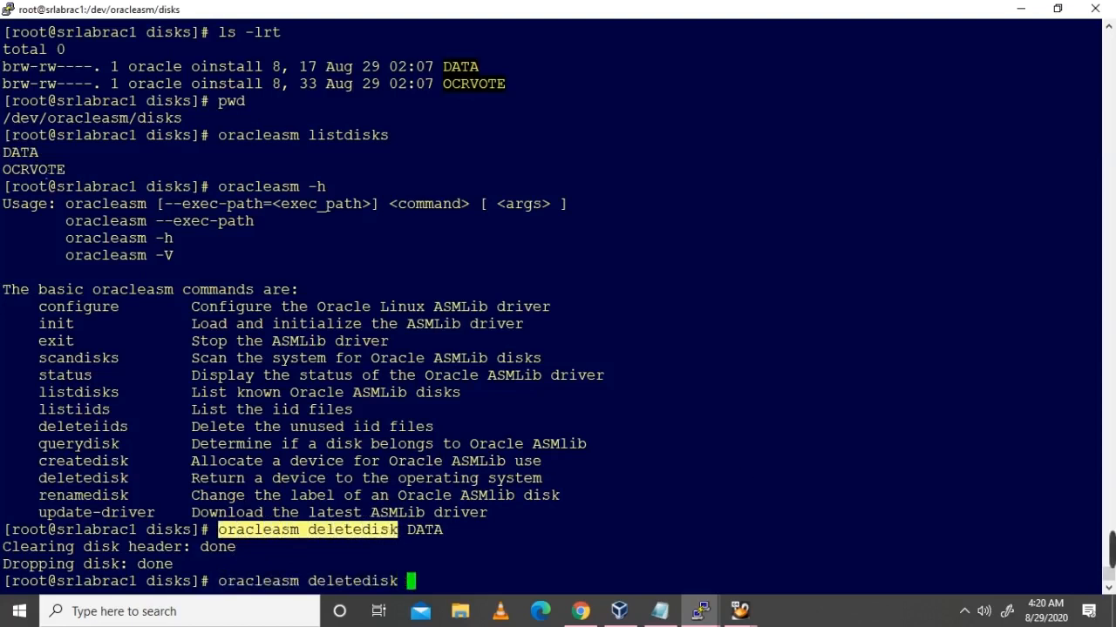
double_click(33, 169)
right_click(33, 169)
key("Return")
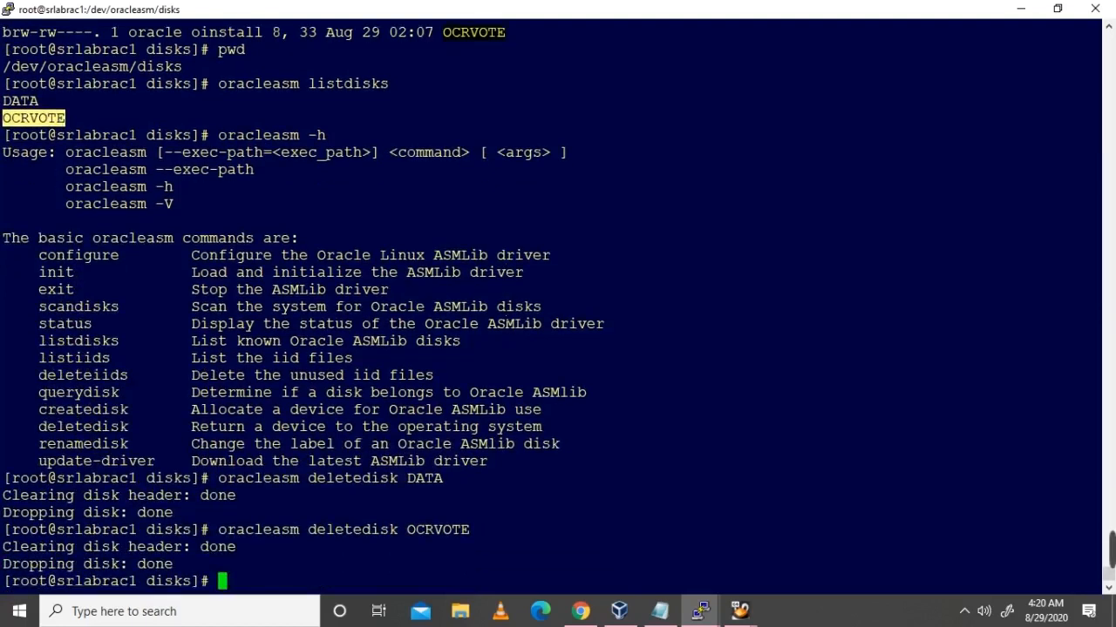
Step: Run oracleasm scandisks to rescan the system for ASM disks
key("Up")
key("BackSpace")
key("BackSpace")
key("BackSpace")
key("BackSpace")
key("BackSpace")
key("BackSpace")
key("BackSpace")
key("BackSpace")
key("BackSpace")
key("BackSpace")
key("BackSpace")
key("BackSpace")
key("BackSpace")
key("BackSpace")
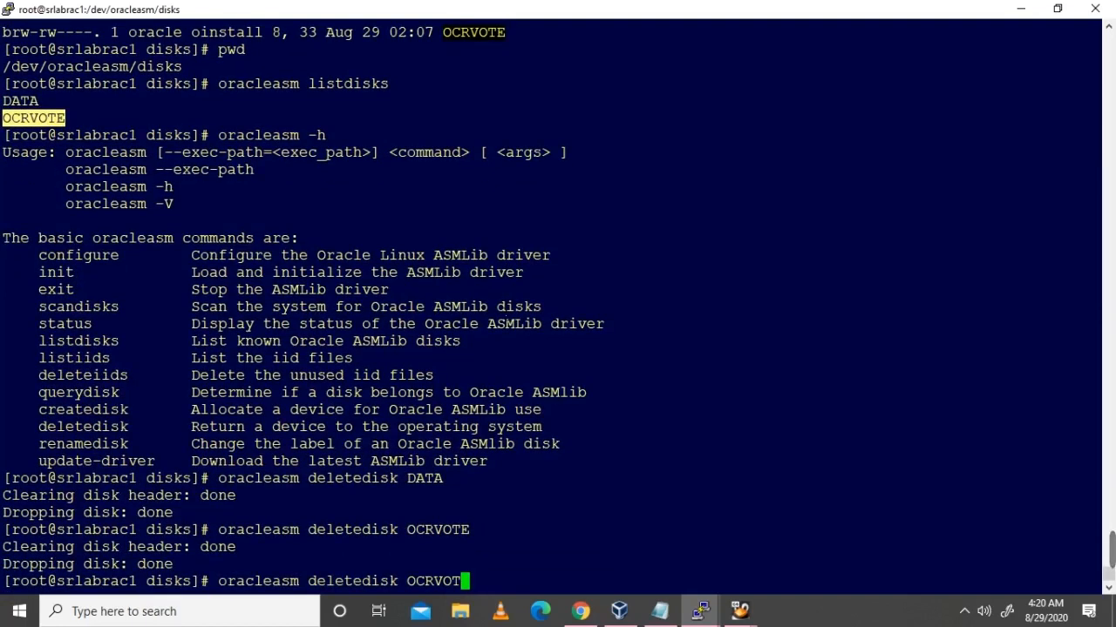
key("BackSpace")
key("BackSpace")
key("BackSpace")
key("BackSpace")
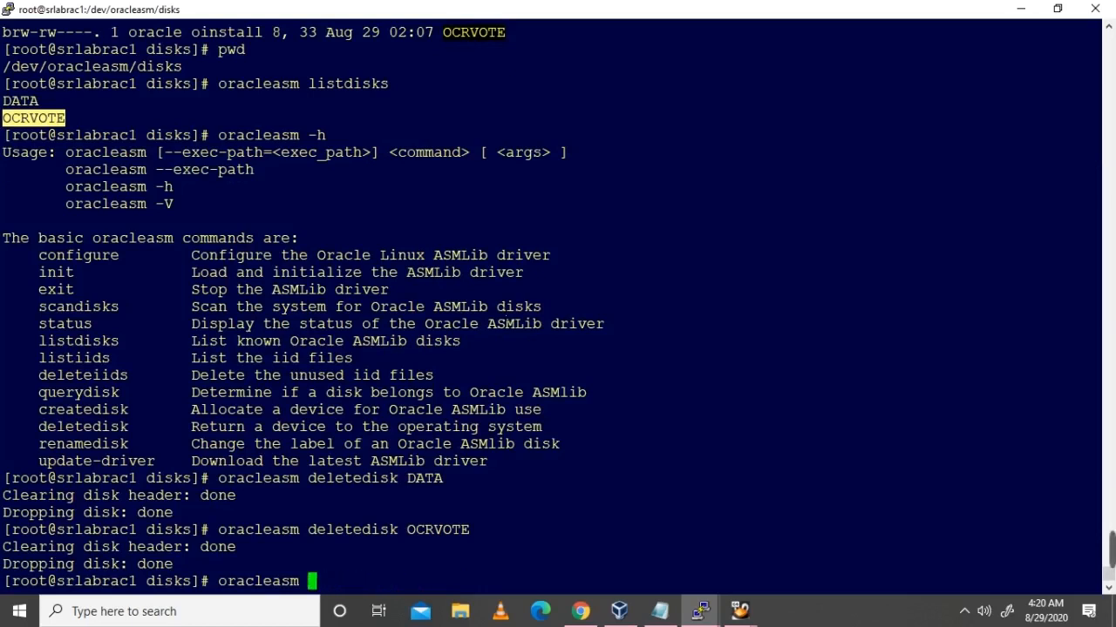
type("scandisks")
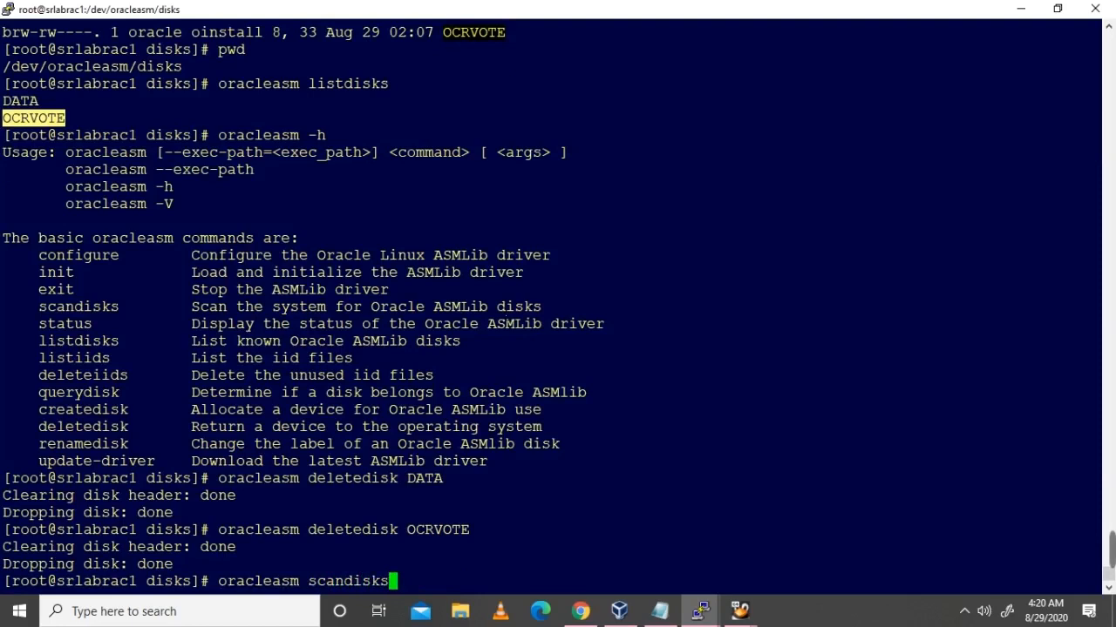
key("Return")
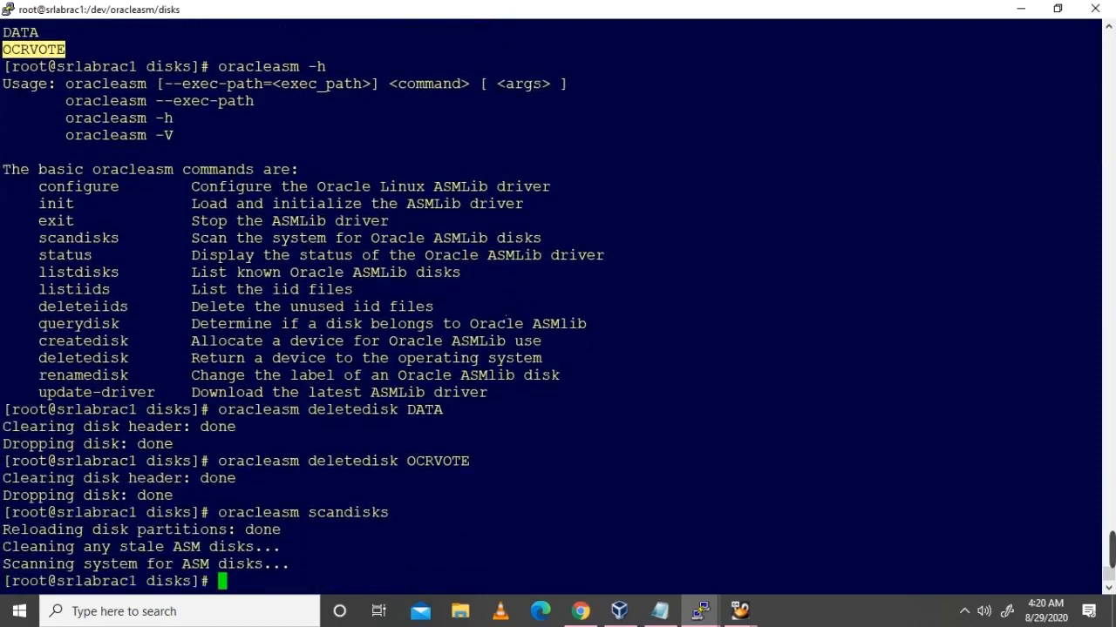
Step: On srlabrac2, move into /dev/oracleasm/disks and run oracleasm scandisks
mouse_move(700, 610)
left_click(642, 578)
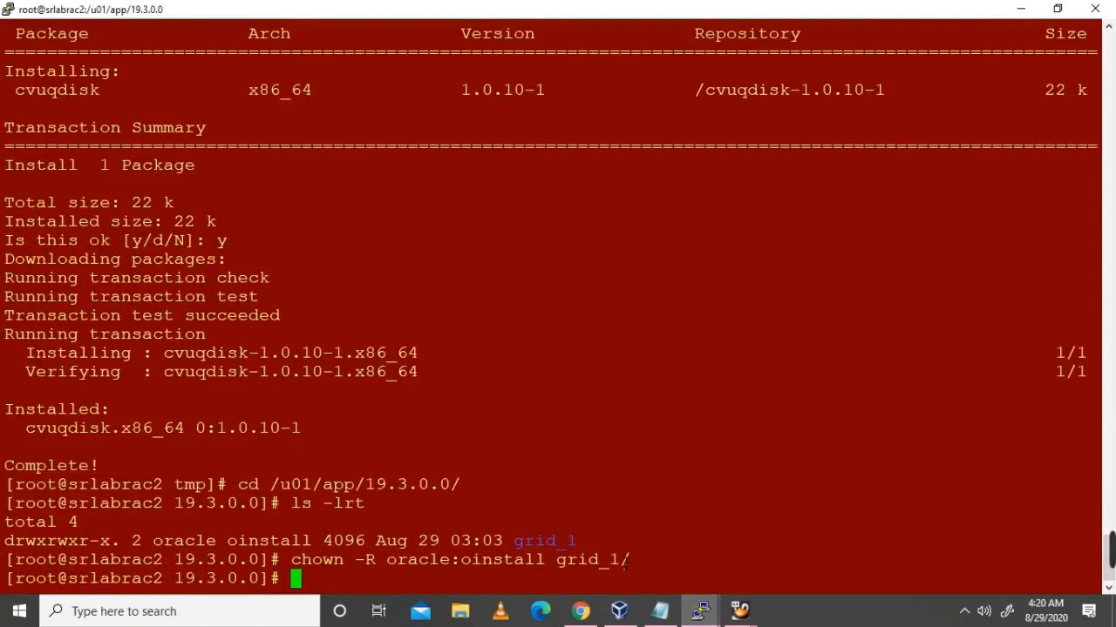
type("cd /dev/or")
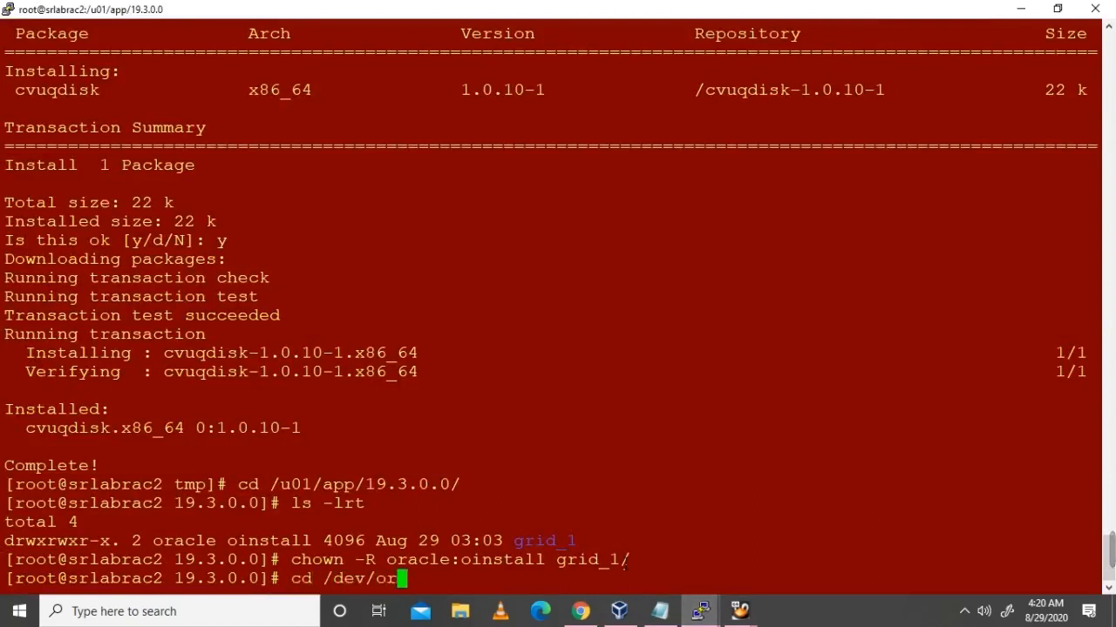
type("acleasm/disks/")
key("Return")
type("ls")
key("BackSpace")
key("BackSpace")
type("oracleasm scandisks")
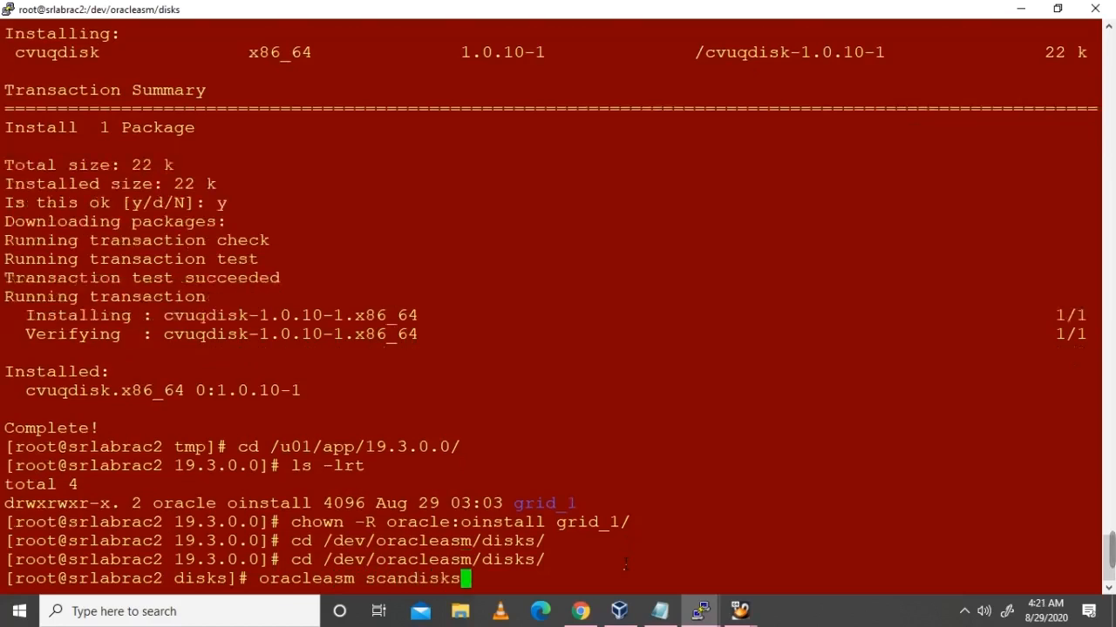
key("Return")
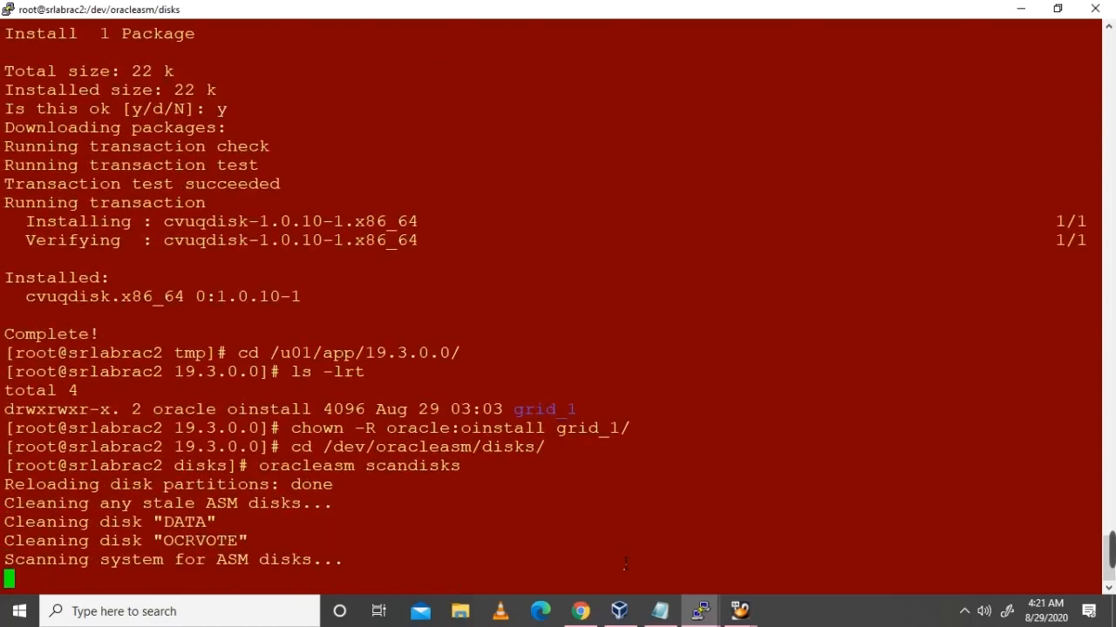
key("Return")
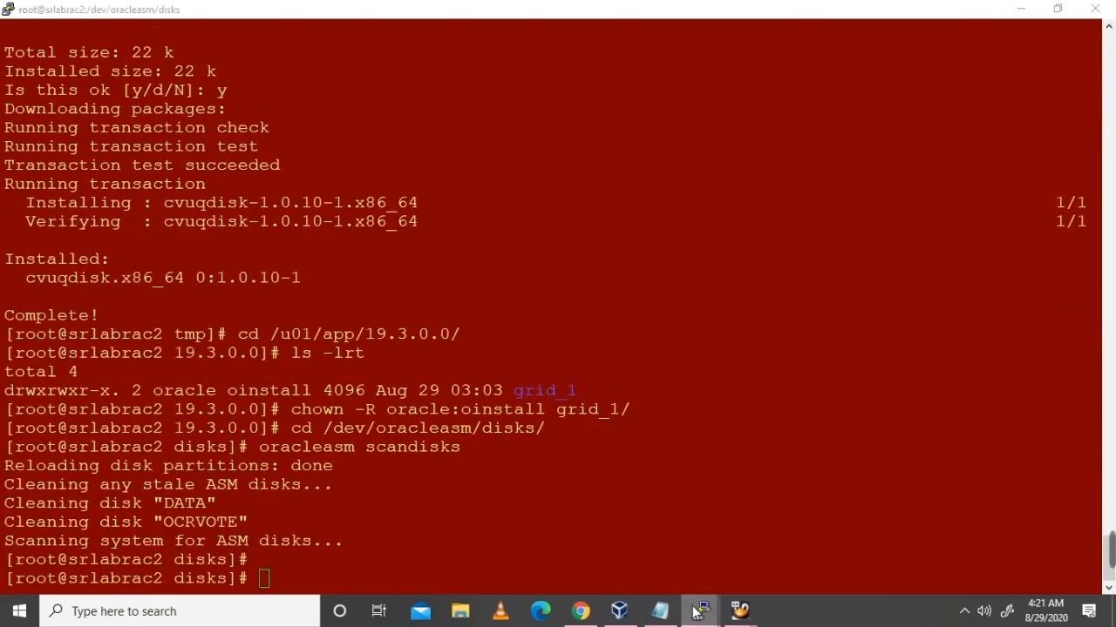
Step: On srlabrac1, create ASM disk DATA on /dev/sdb1 with oracleasm createdisk
mouse_move(700, 610)
left_click(485, 558)
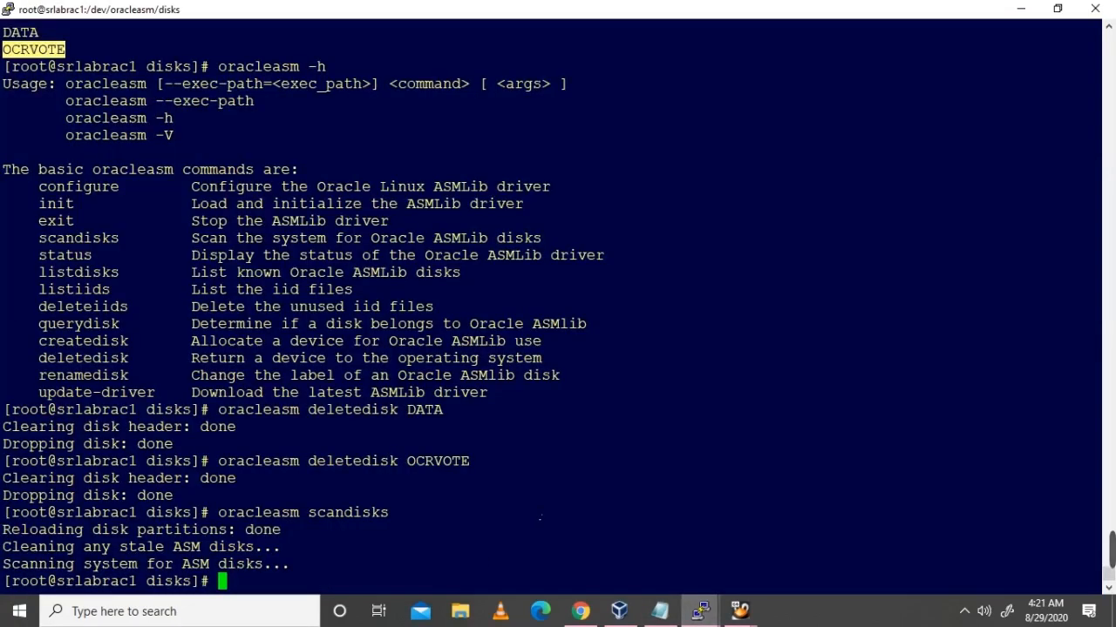
type("oracleasm")
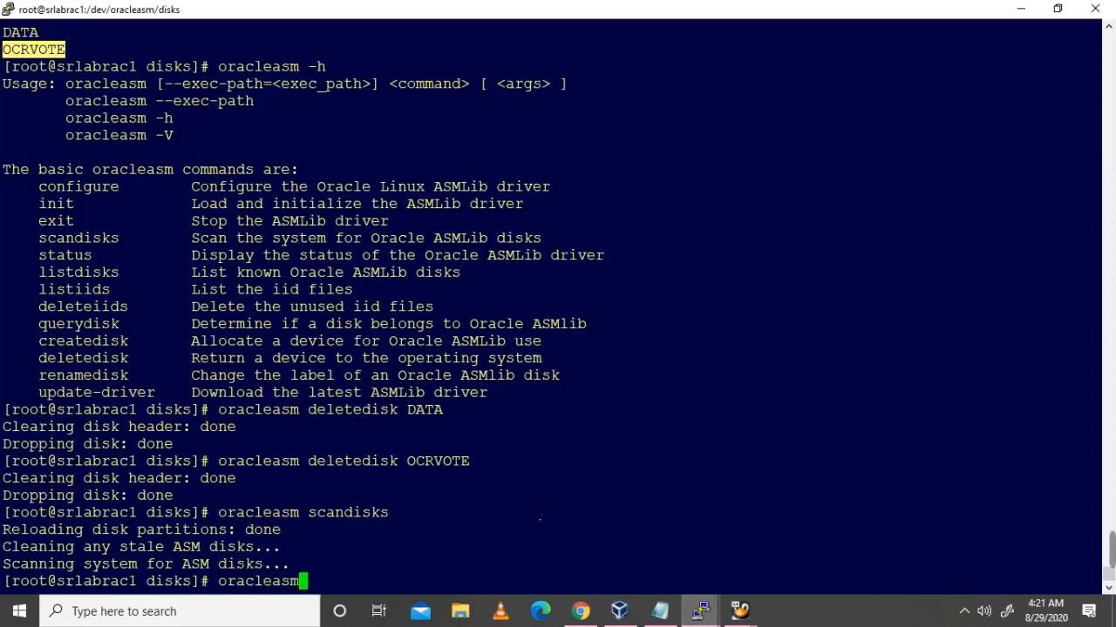
type(" create")
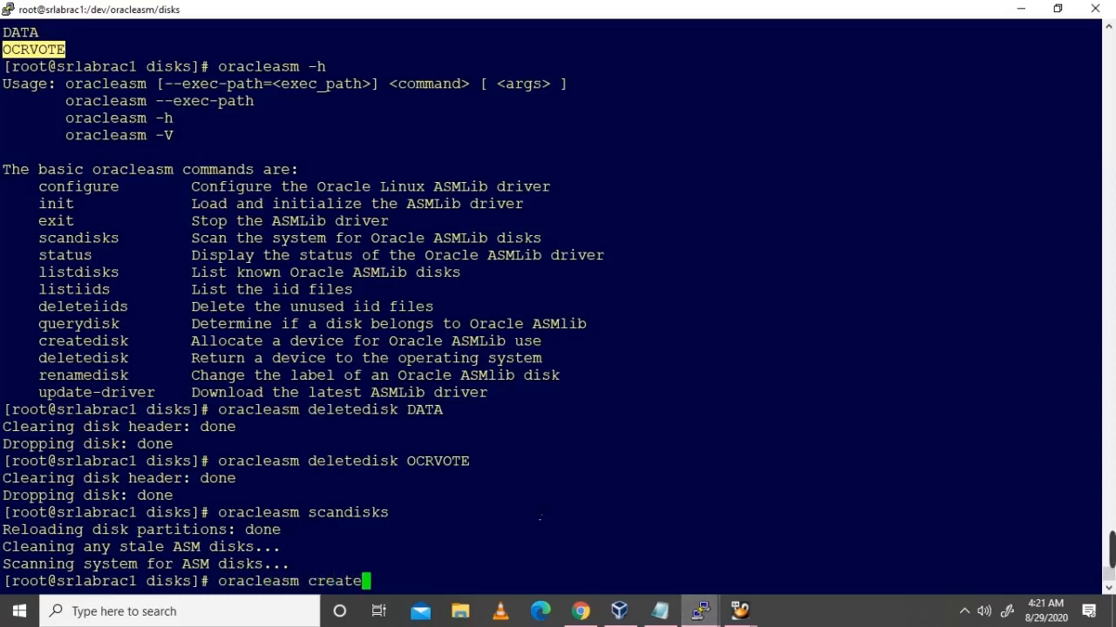
type("disk da")
key("BackSpace")
key("BackSpace")
type("DATA /de/")
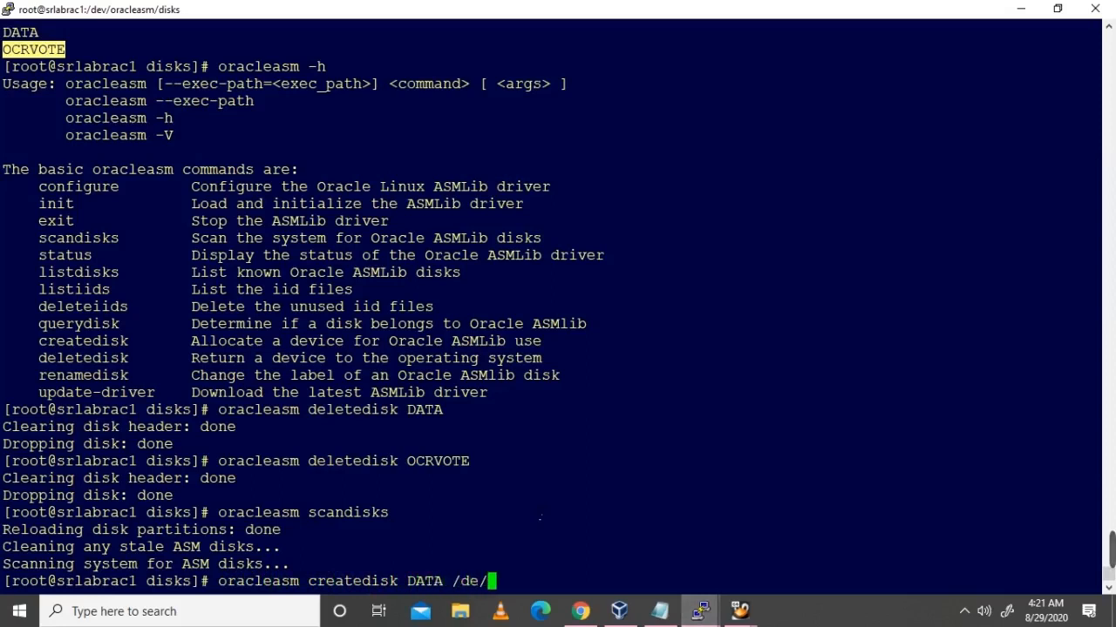
key("BackSpace")
type("v/s")
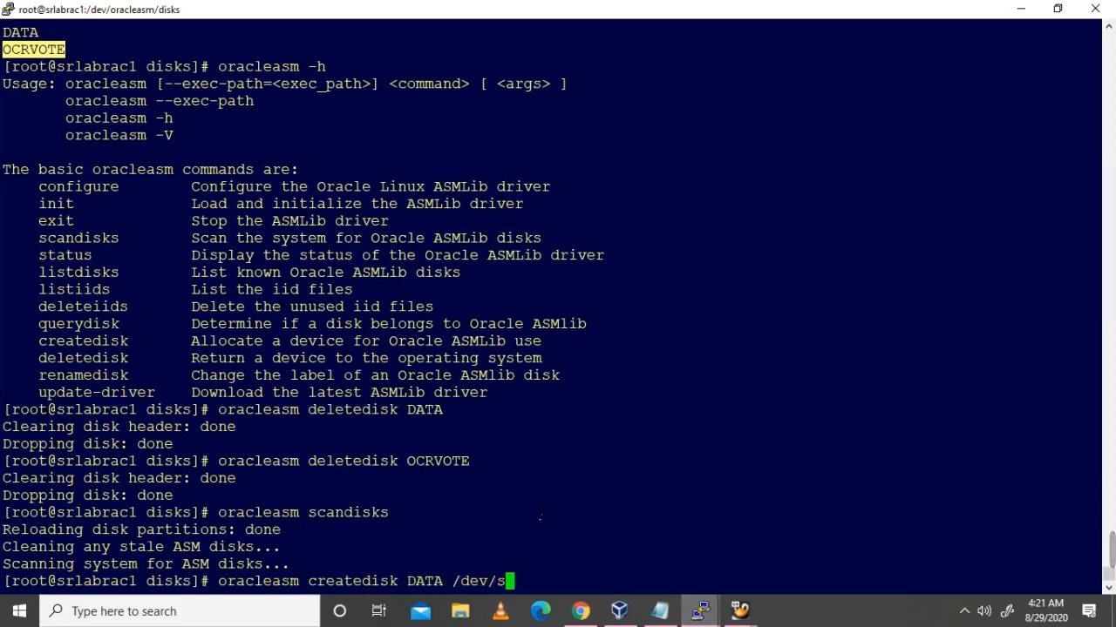
type("db1")
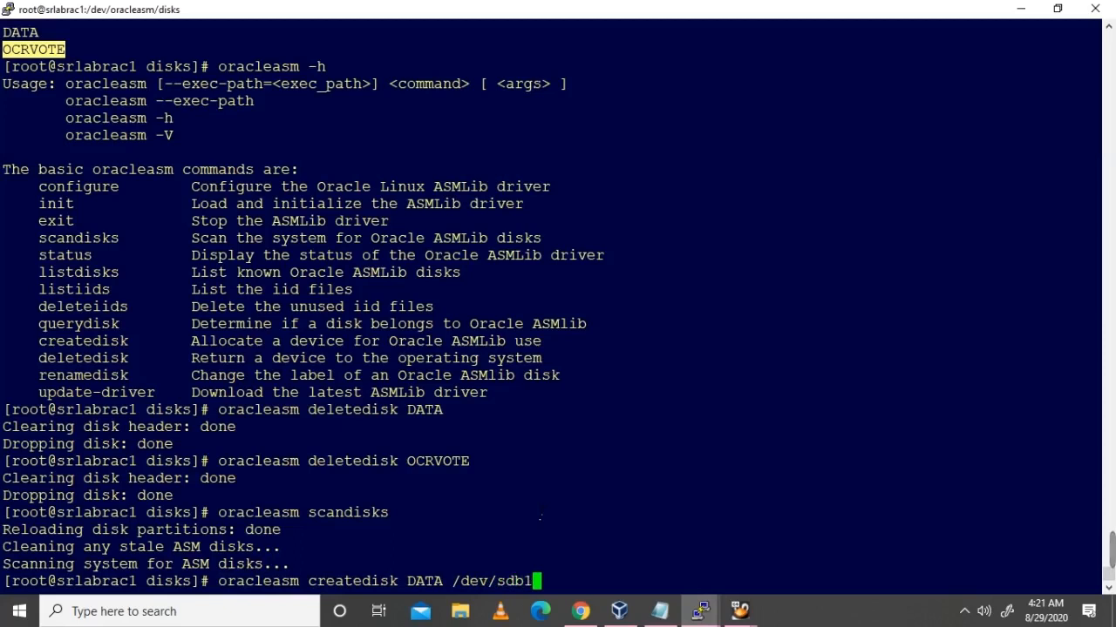
key("Return")
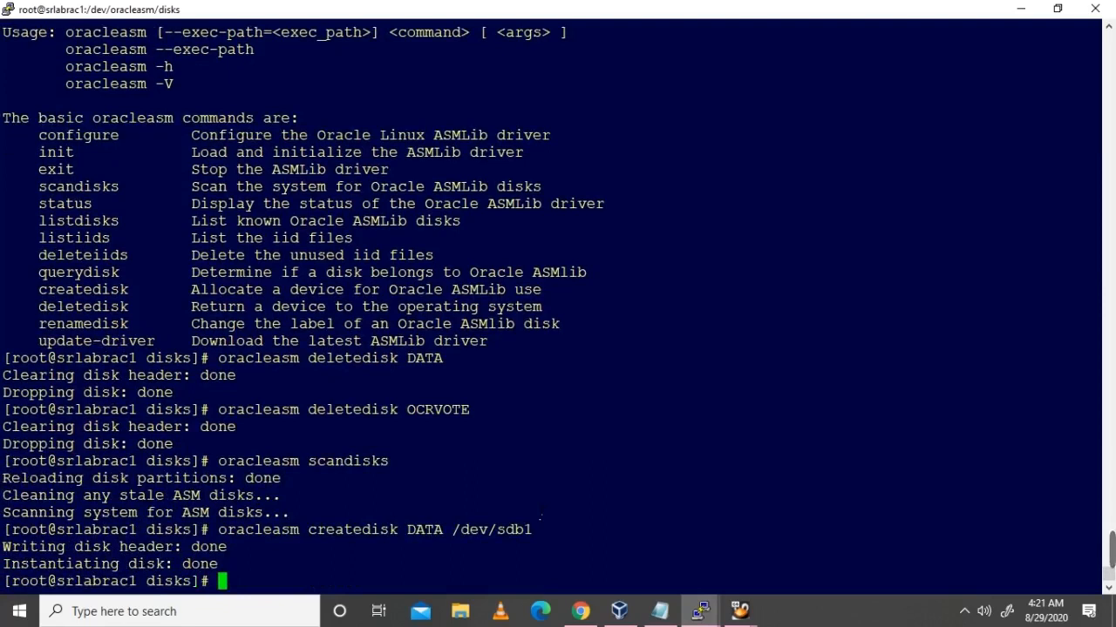
Step: Create ASM disk VOTE on /dev/sdc1 by editing the recalled createdisk command
key("Up")
key("BackSpace")
key("BackSpace")
type("c1")
key("Left")
key("Left")
key("Left")
key("Left")
key("Left")
key("Left")
key("Left")
key("Left")
key("Left")
key("Left")
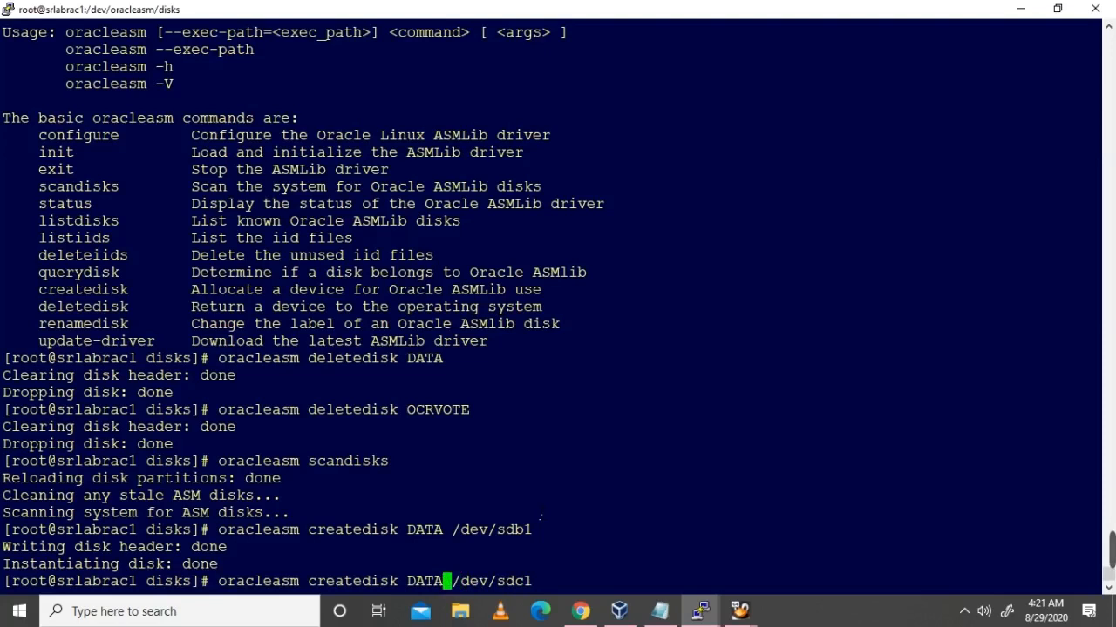
key("BackSpace")
key("BackSpace")
key("BackSpace")
key("BackSpace")
type("OC")
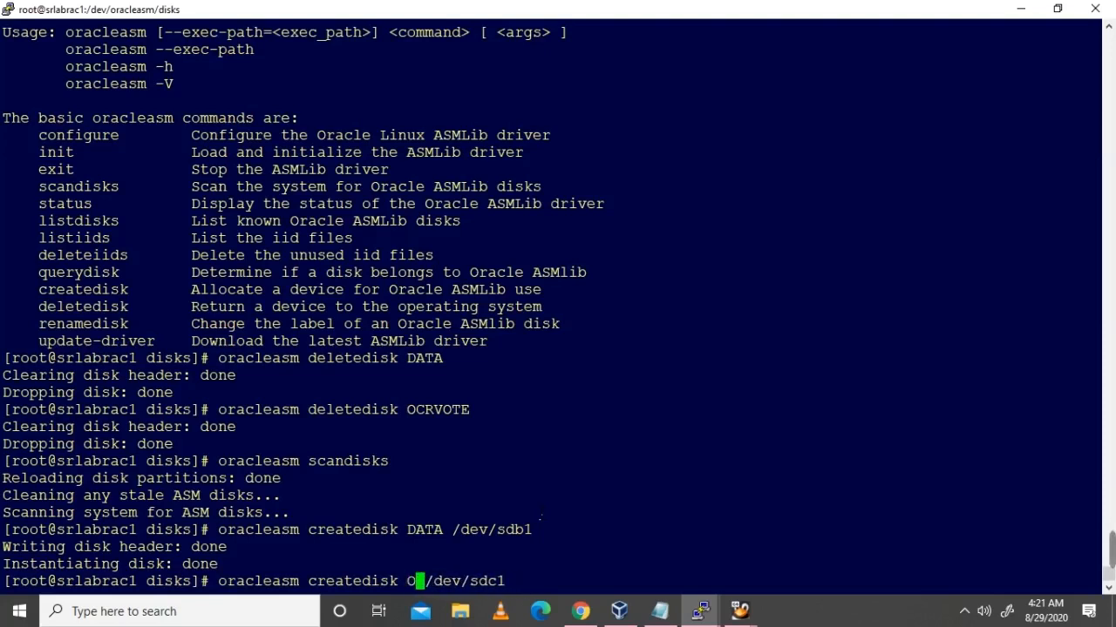
key("BackSpace")
key("BackSpace")
type("VOTE")
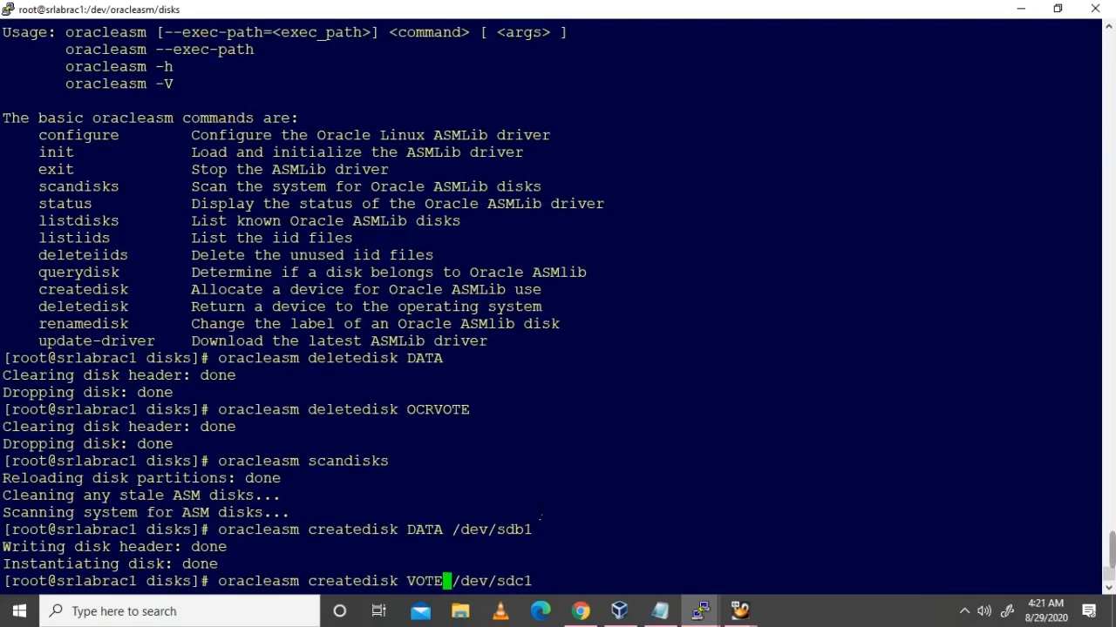
key("Return")
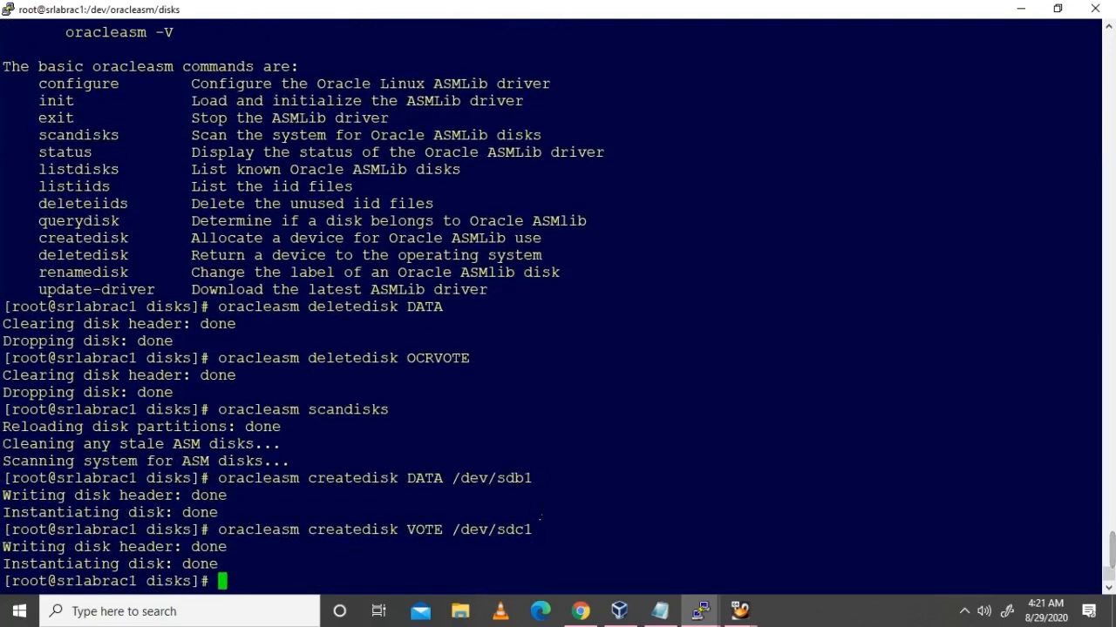
Step: List the ASM disks on srlabrac1 and rerun the disk scan there
type("oracl")
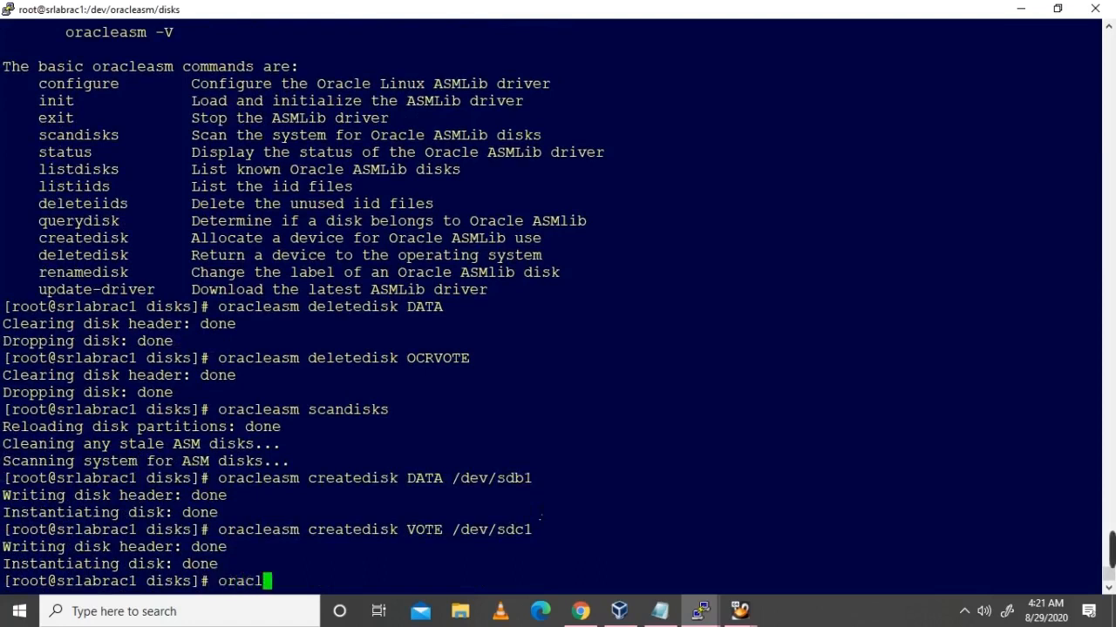
type("easm listdisks")
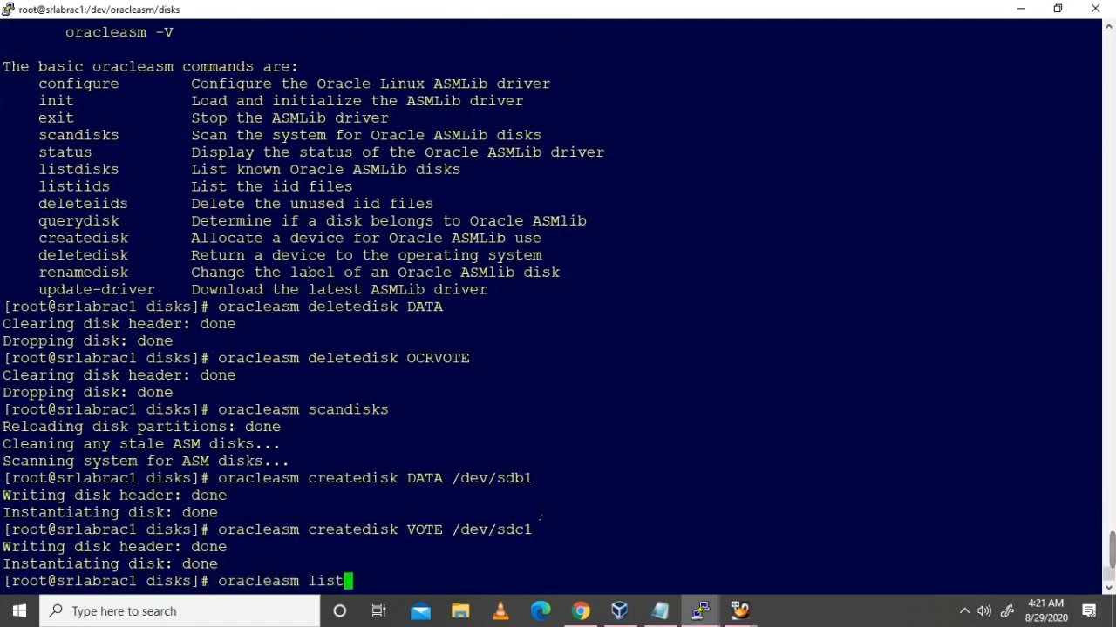
key("Return")
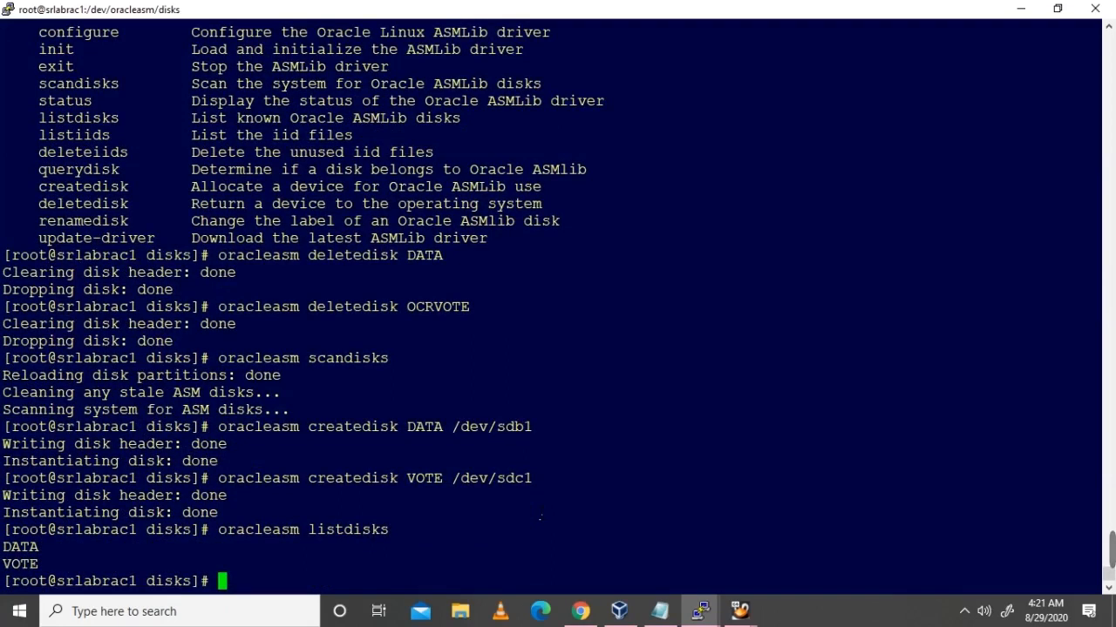
key("alt+Tab")
key("alt+Tab")
key("Up")
key("Up")
key("Up")
key("Up")
key("Return")
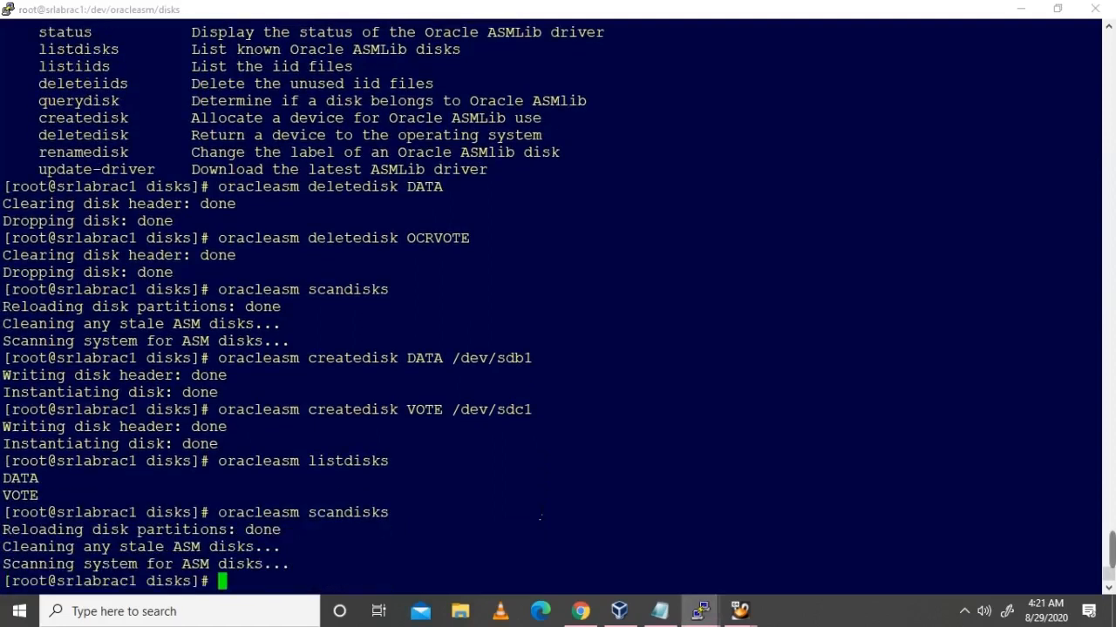
Step: Rescan and list ASM disks on srlabrac2, then list them again on srlabrac1
key("alt+Tab")
key("Up")
key("Return")
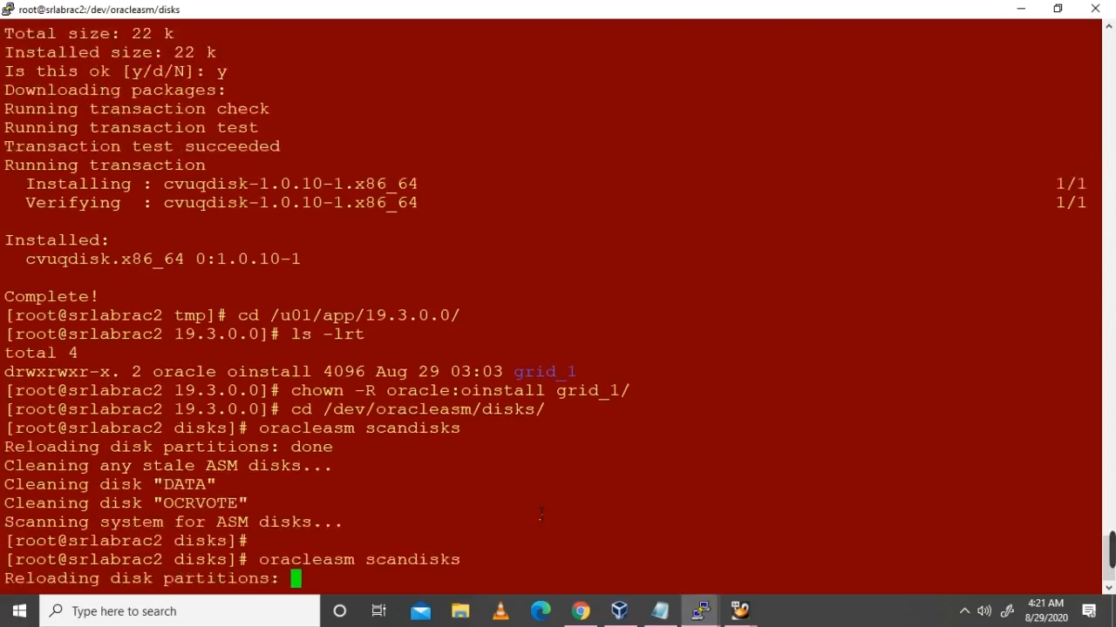
type("or")
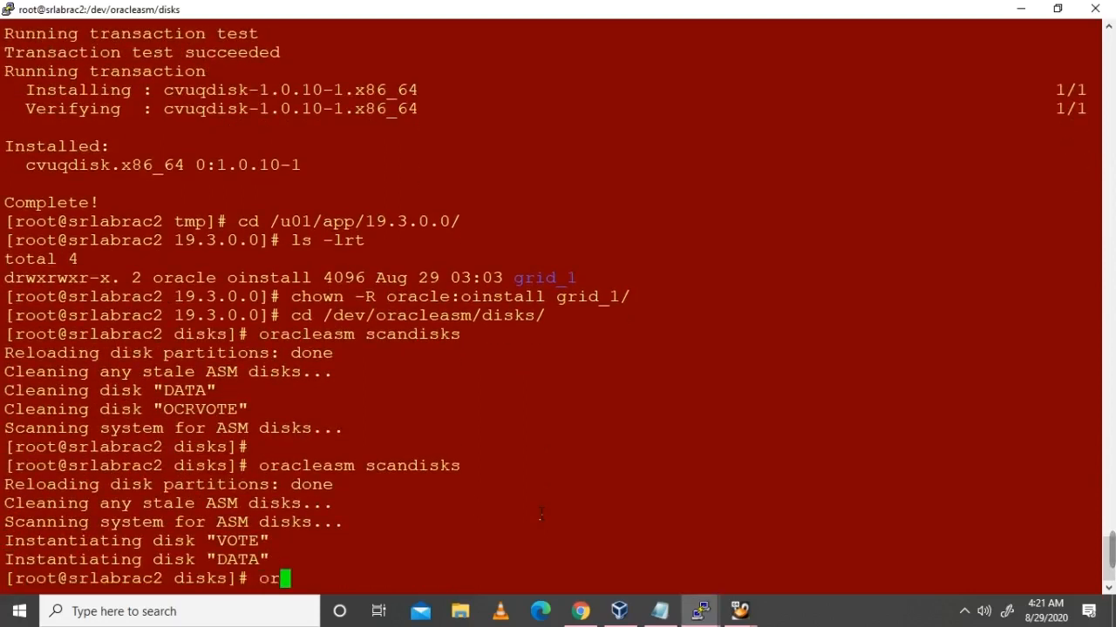
type("acleasm listdisks")
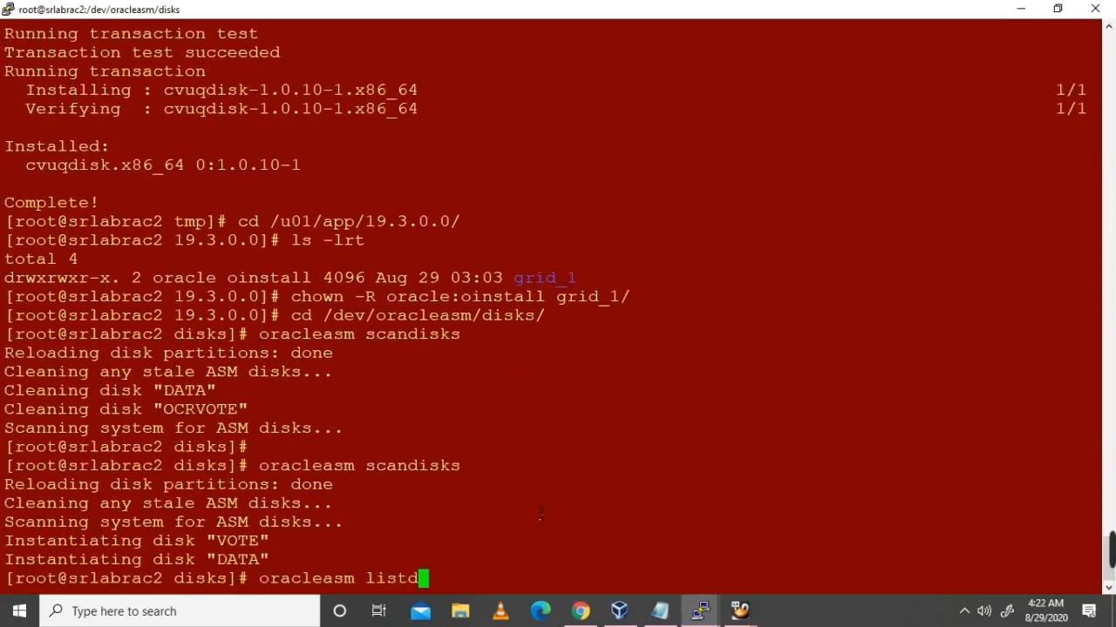
key("Return")
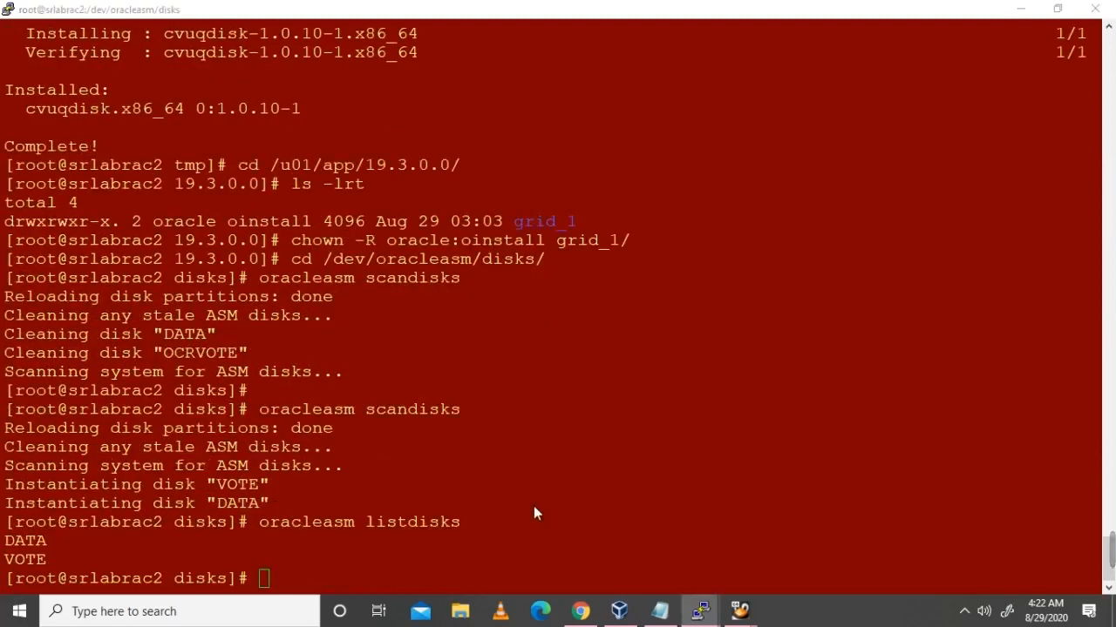
key("alt+Tab")
type("oraclea")
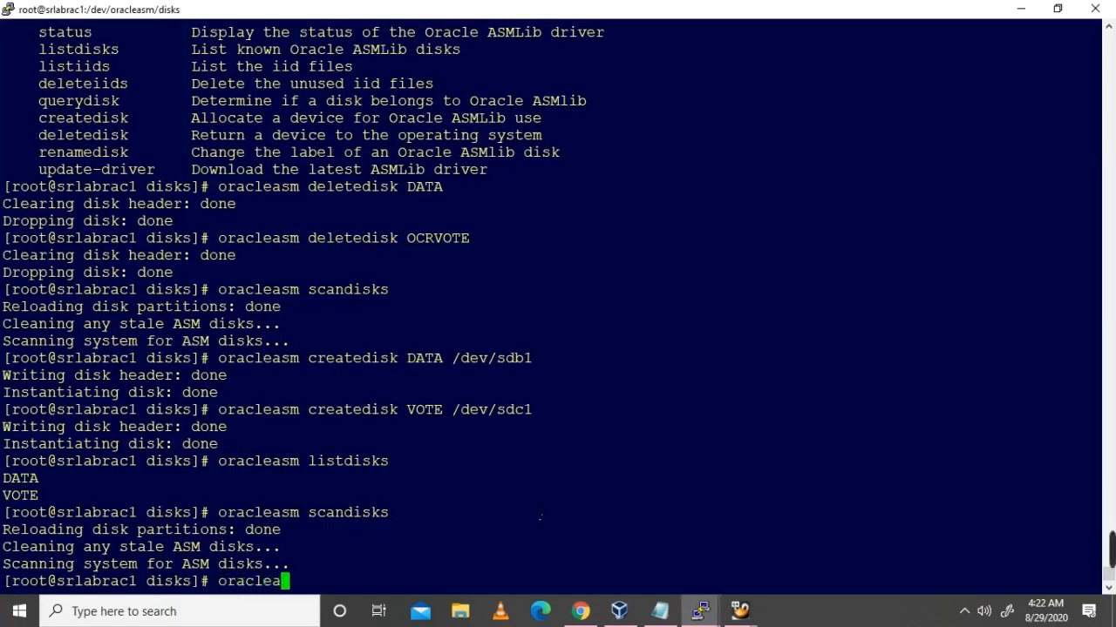
type("sm listdisks")
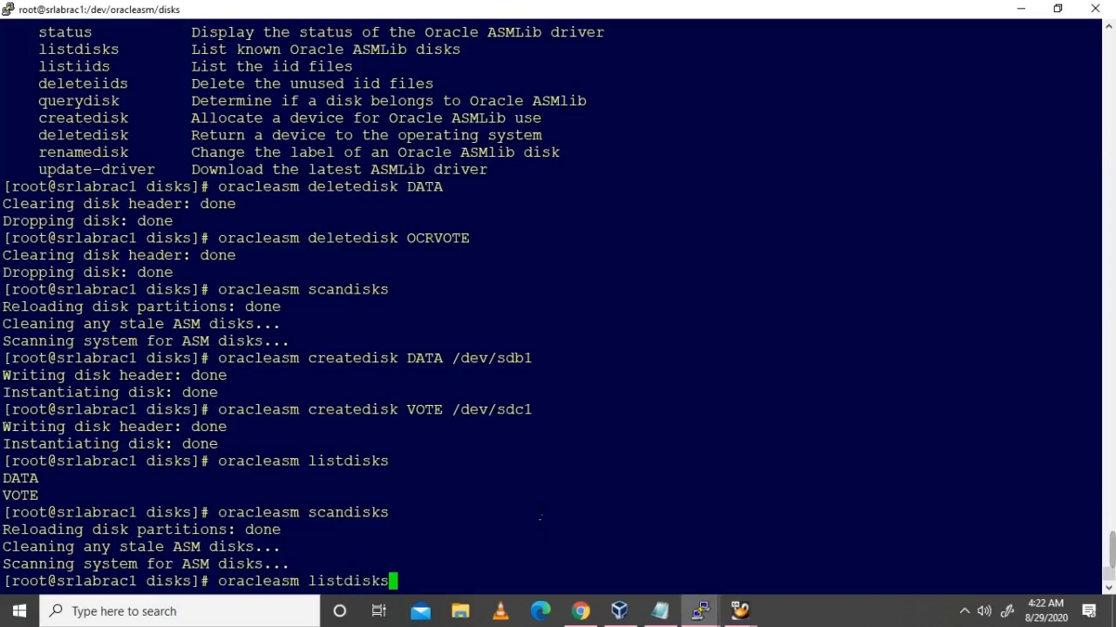
key("Return")
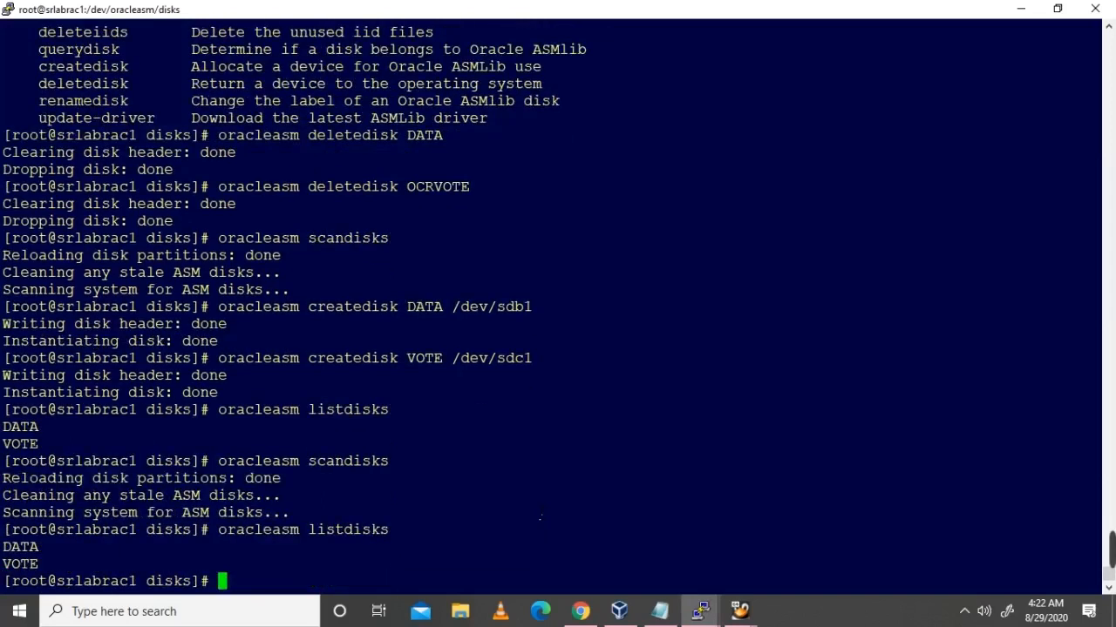
Step: Refresh the disk group page and filter to Show Candidate/Provisioned Disks
mouse_move(739, 610)
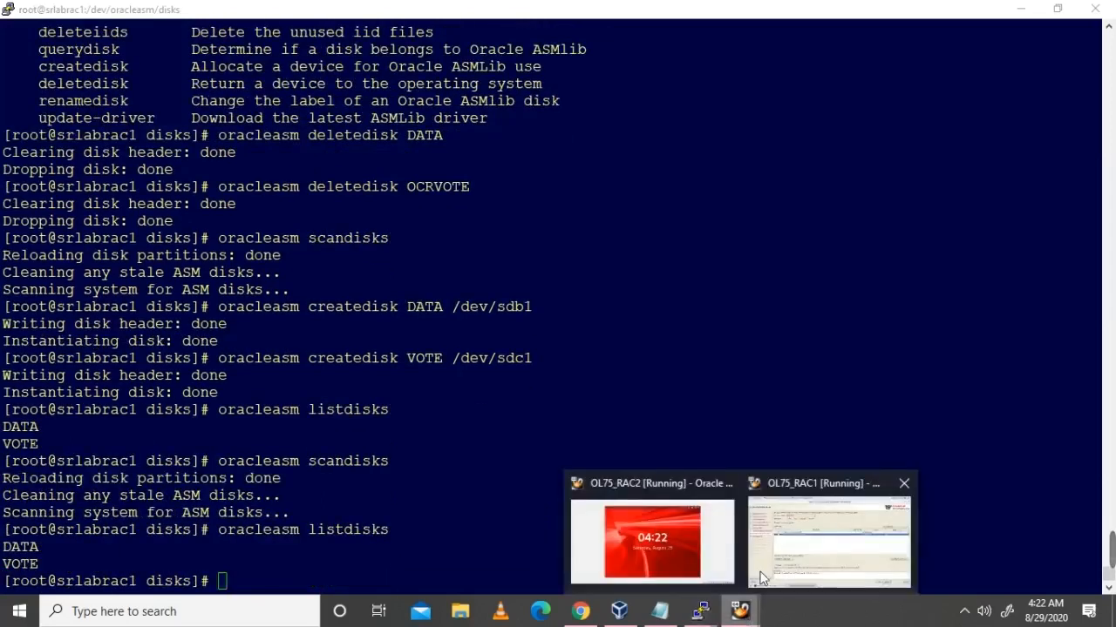
left_click(783, 542)
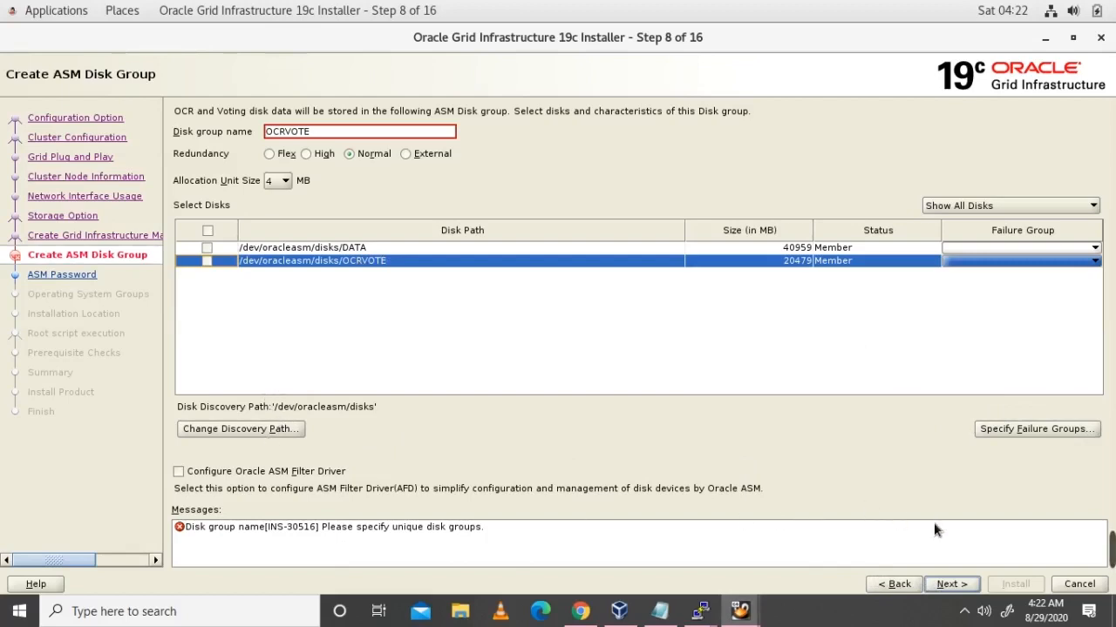
left_click(897, 589)
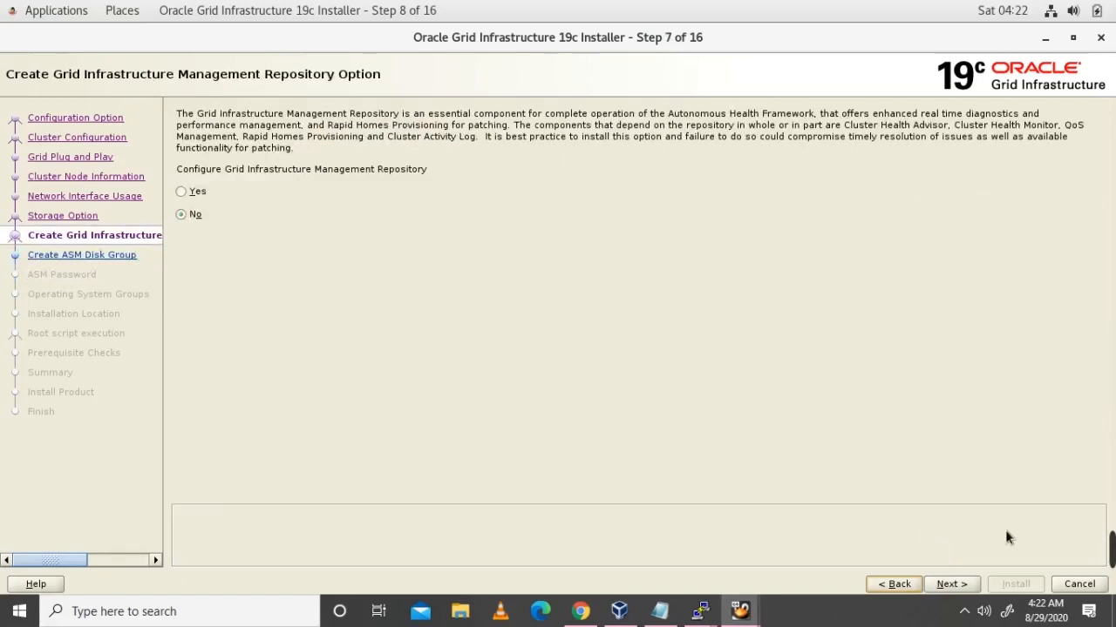
left_click(951, 584)
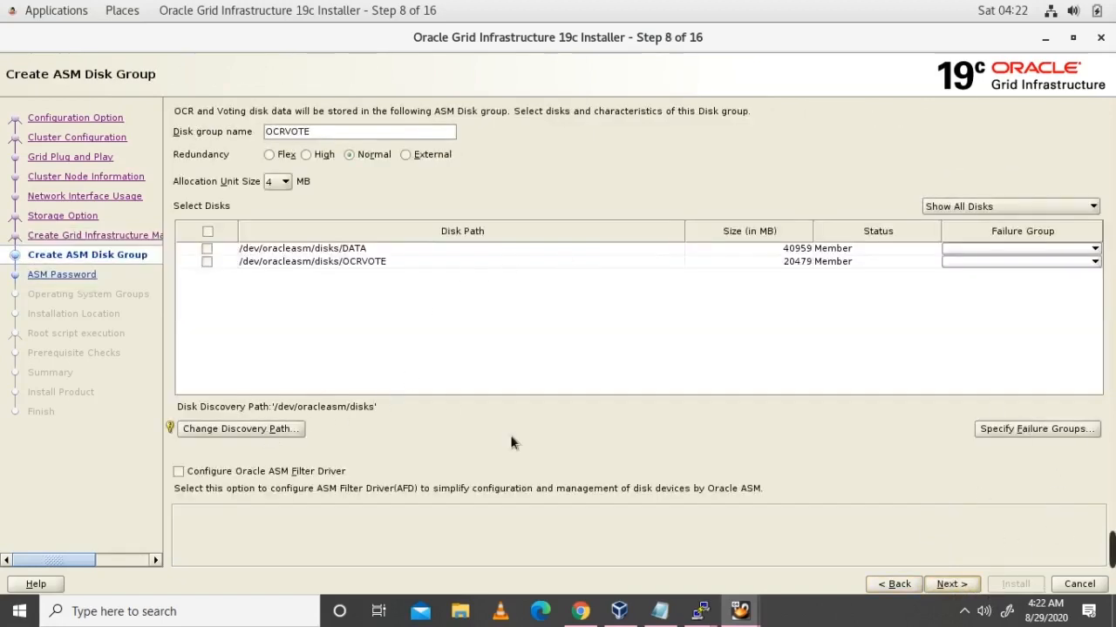
left_click(1011, 209)
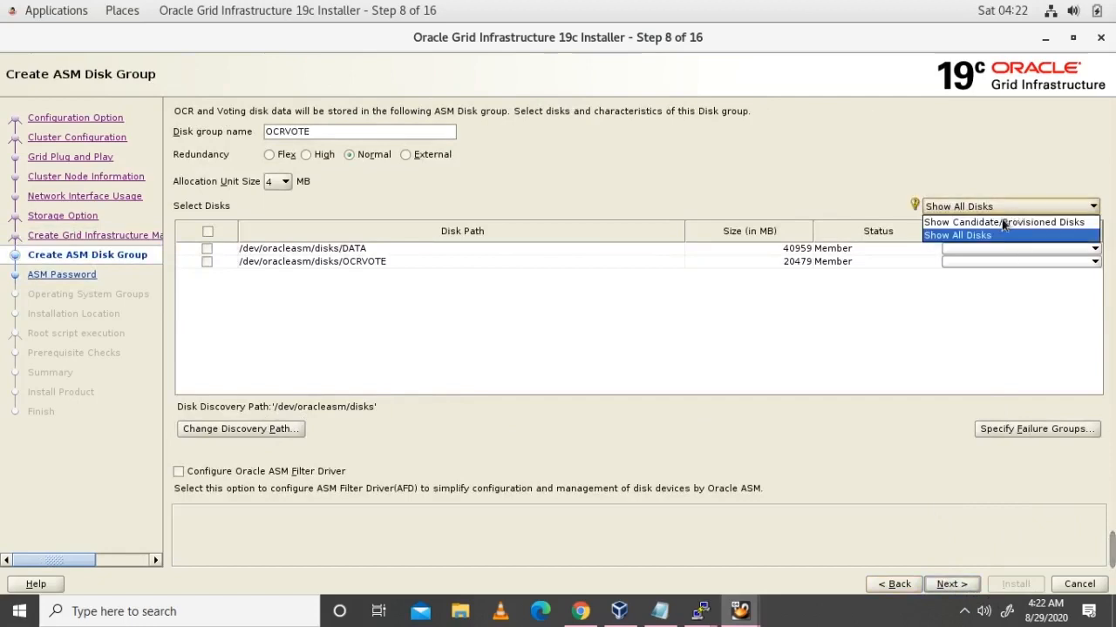
left_click(995, 220)
Step: Rescan the discovery path, select the VOTE disk, and set External redundancy
left_click(258, 431)
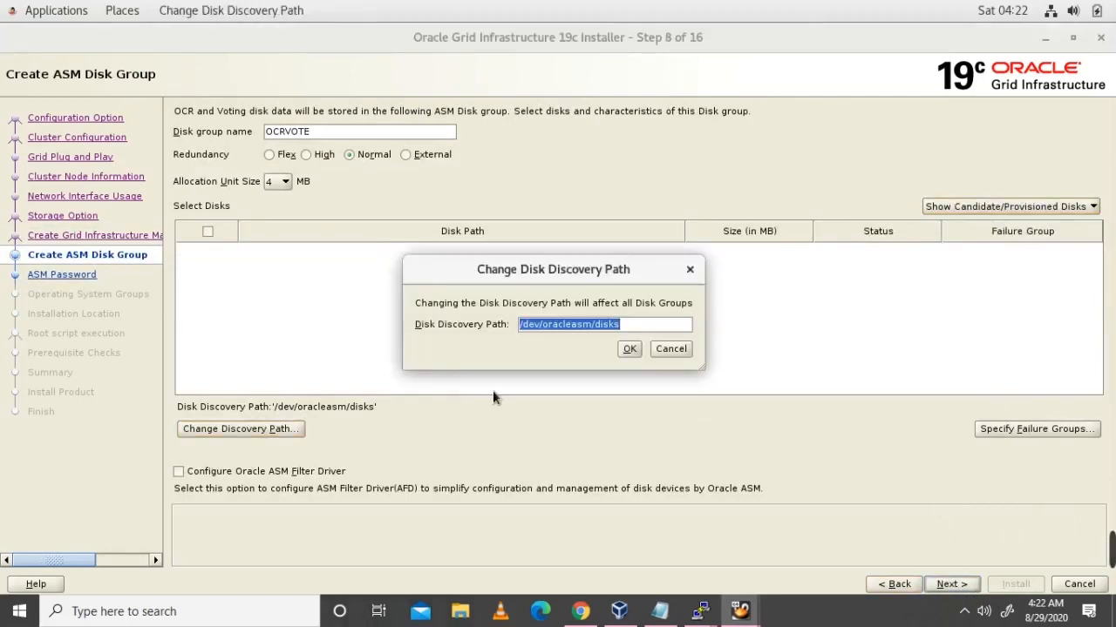
left_click(633, 350)
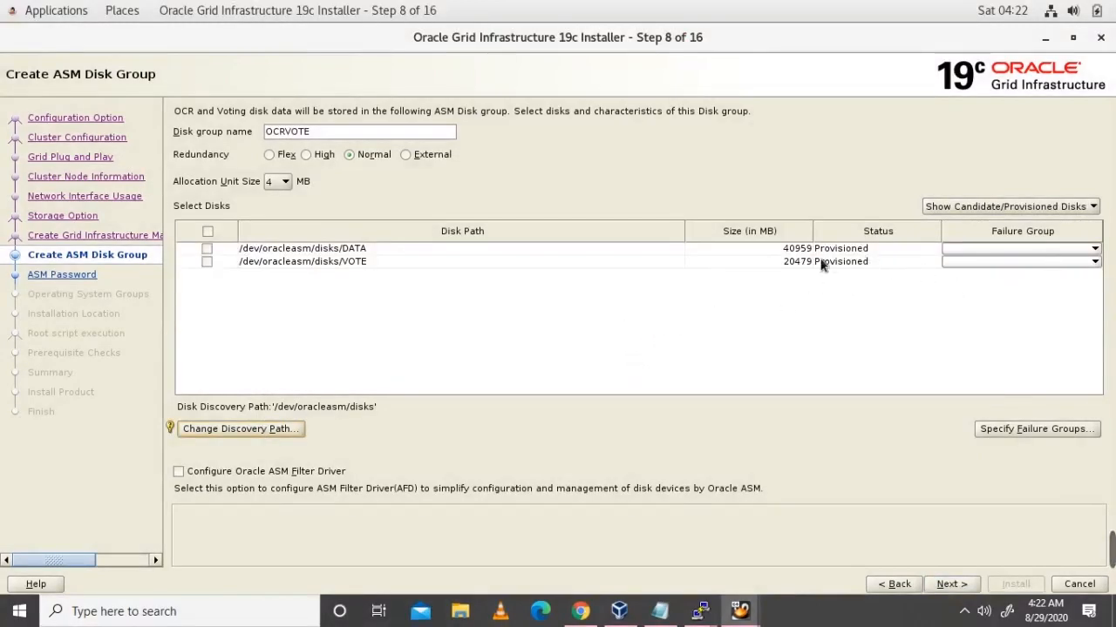
left_click(207, 261)
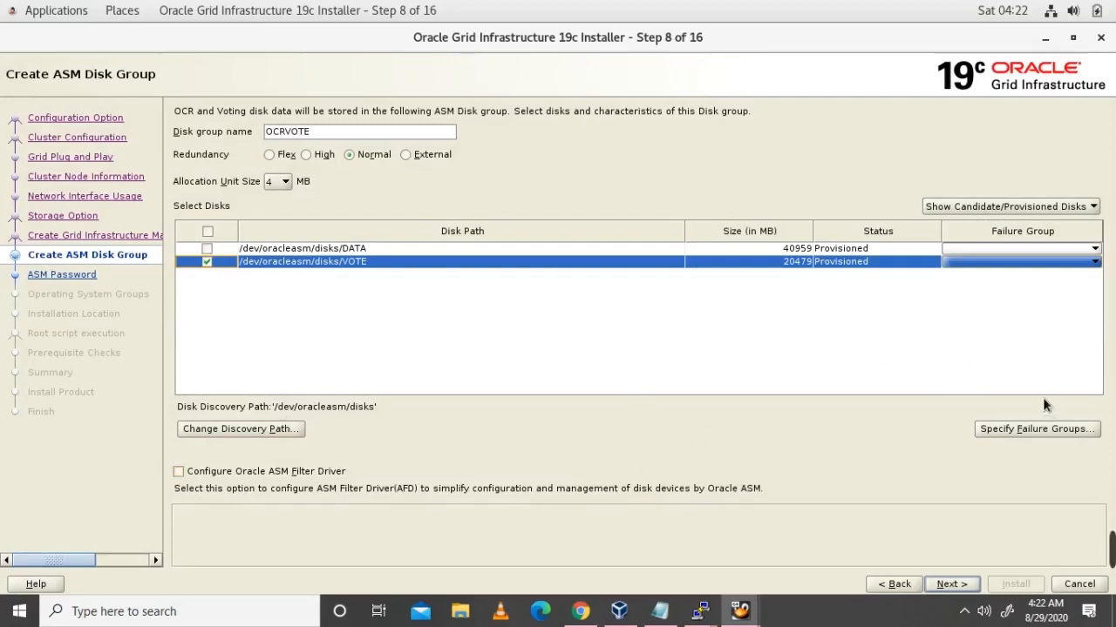
left_click(406, 154)
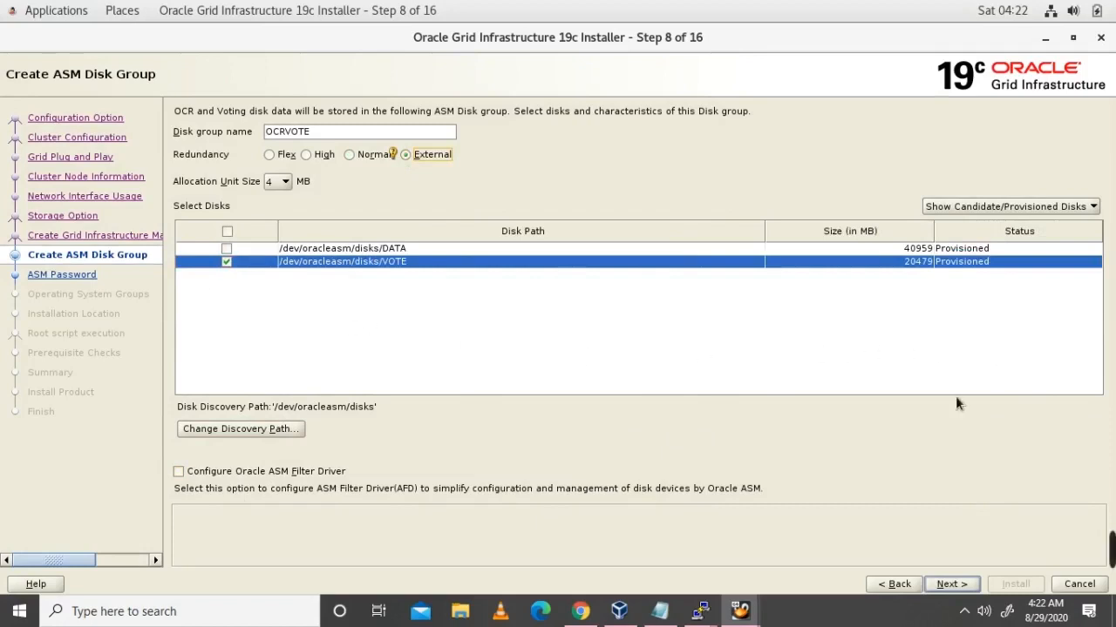
Step: Advance to Specify ASM Password and choose one shared password for both accounts
left_click(969, 587)
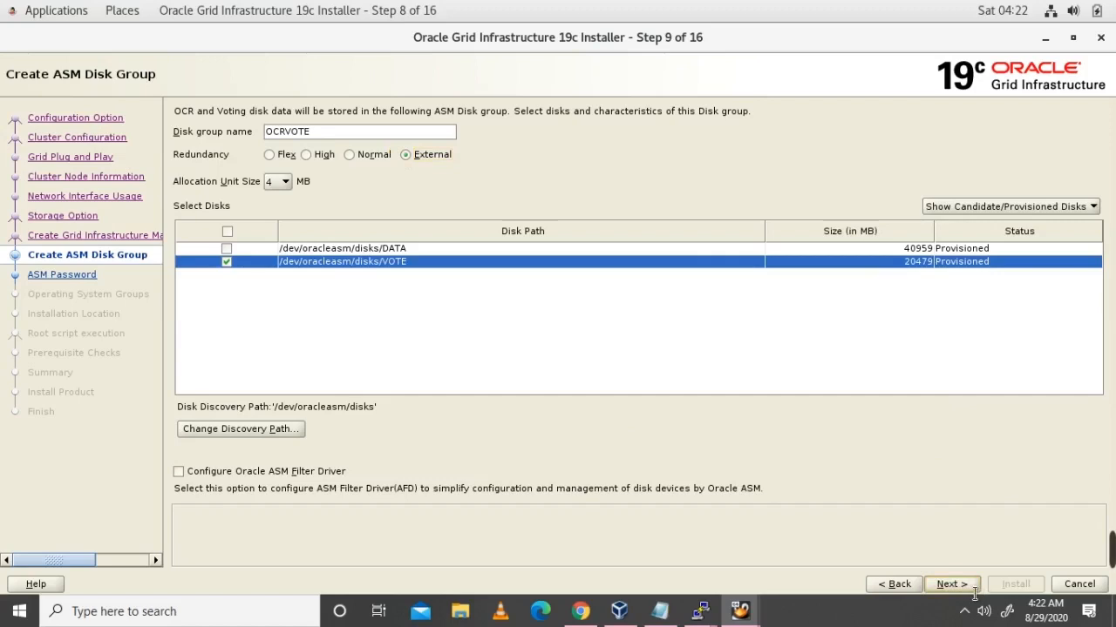
left_click(182, 319)
left_click(364, 376)
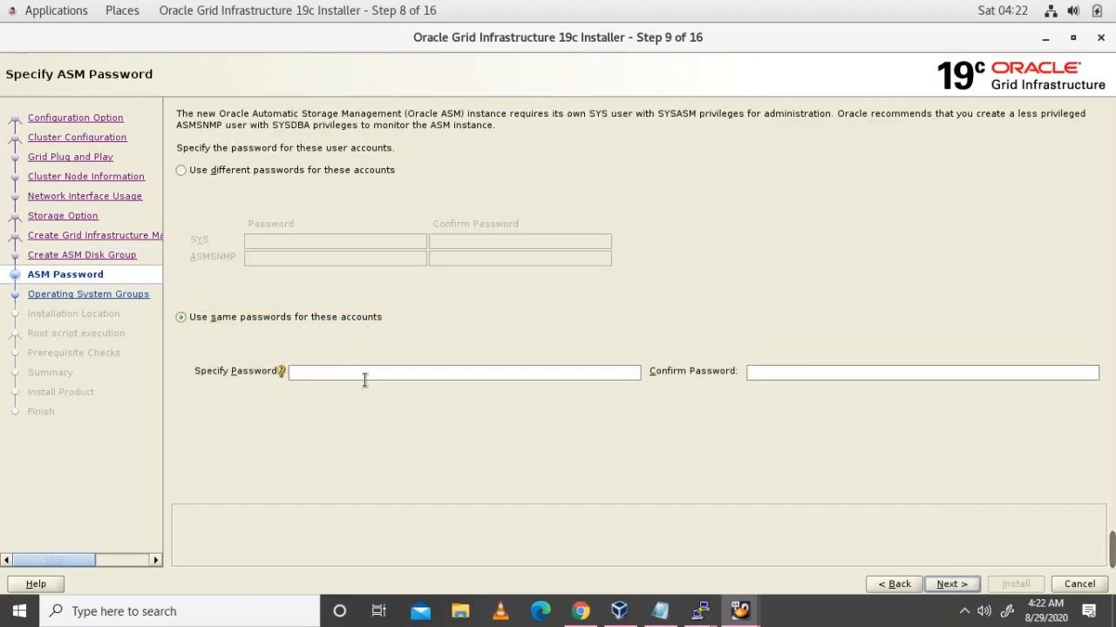
Step: Enter and confirm the shared ASM password, then accept the INS-30011 weak-password warning
type("oracle")
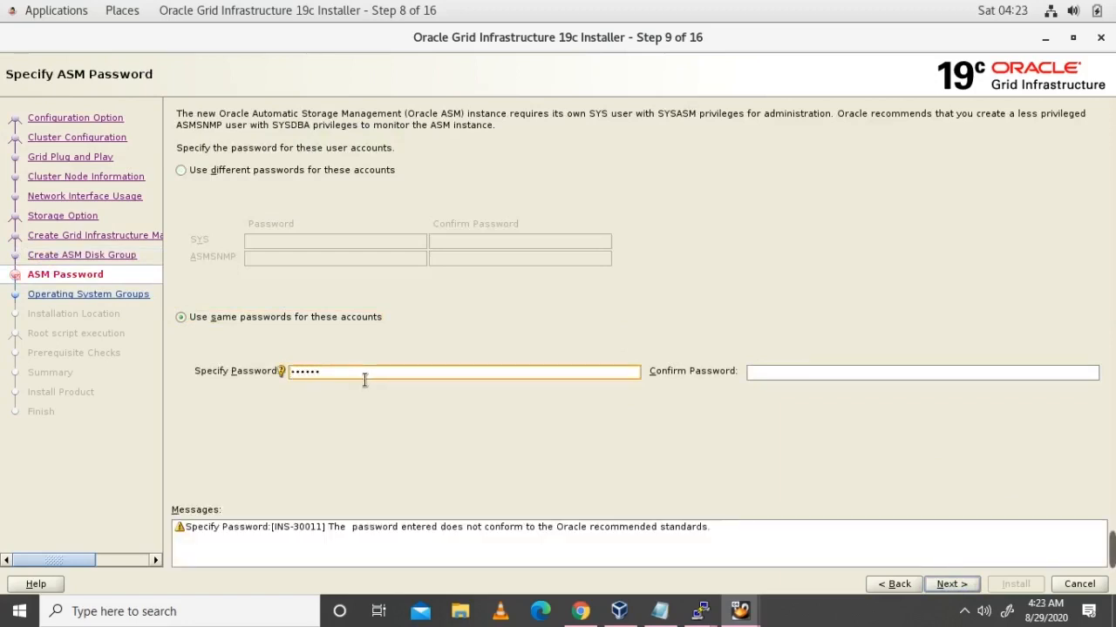
type("123")
left_click(788, 382)
type("oracle")
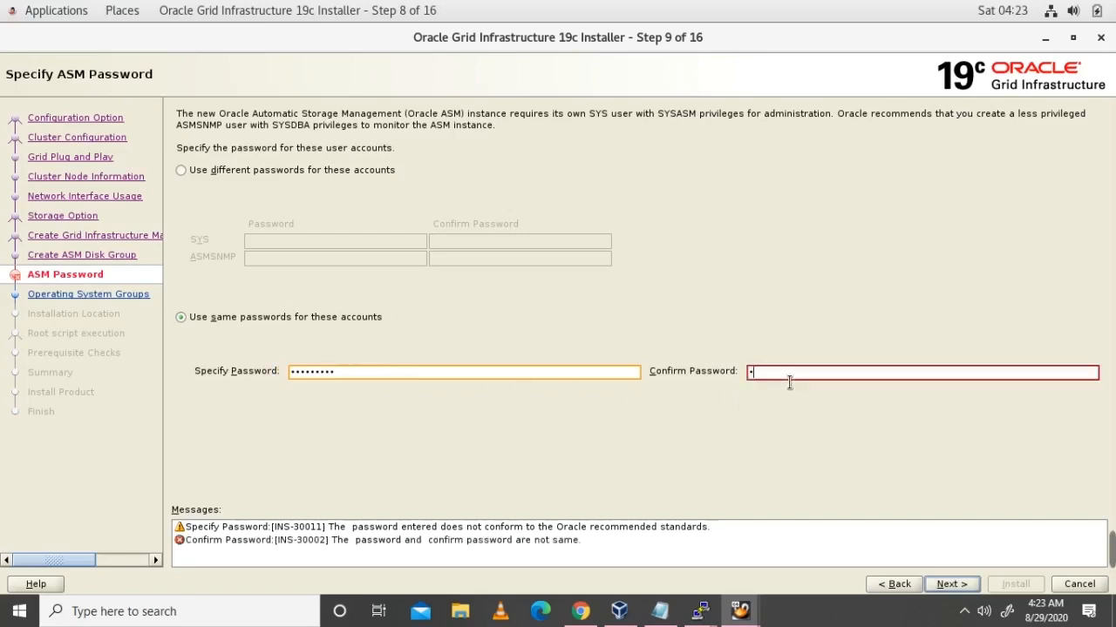
type("123")
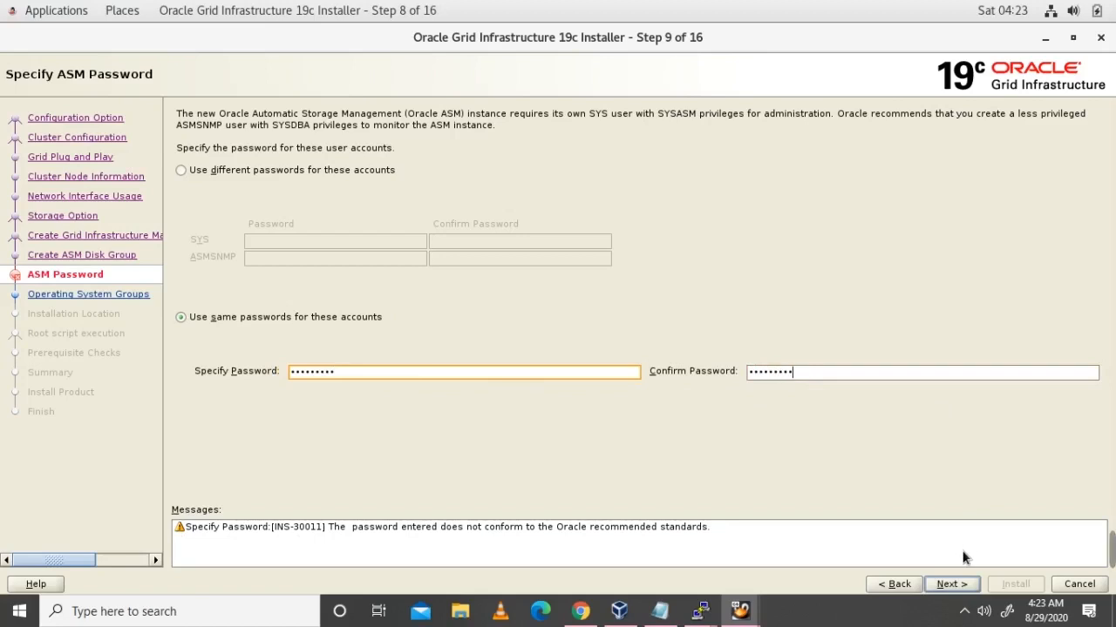
left_click(951, 585)
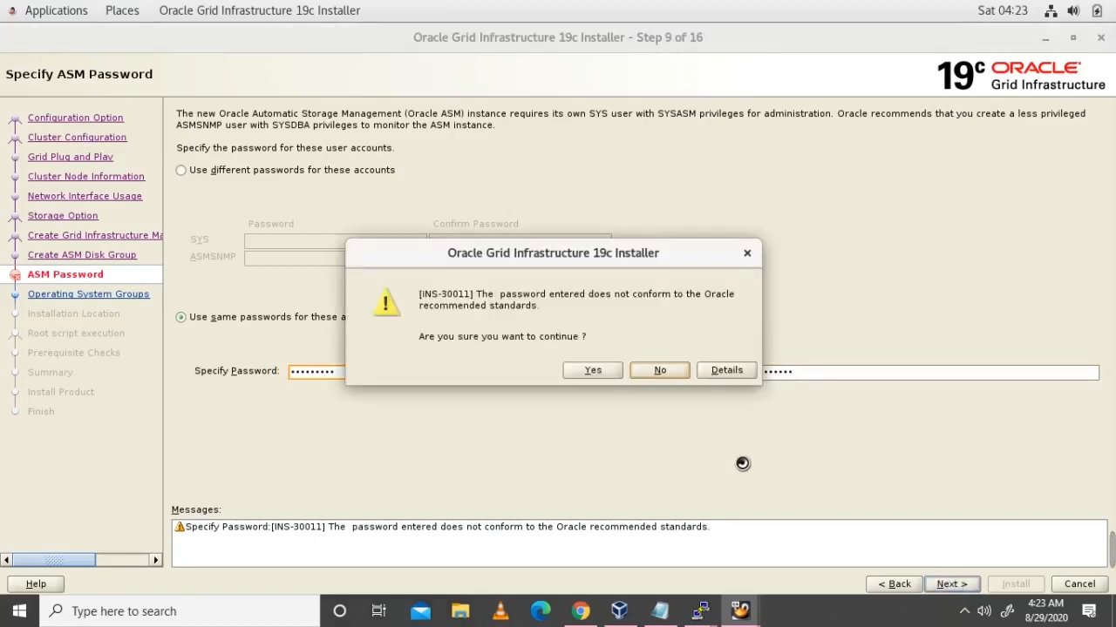
left_click(610, 376)
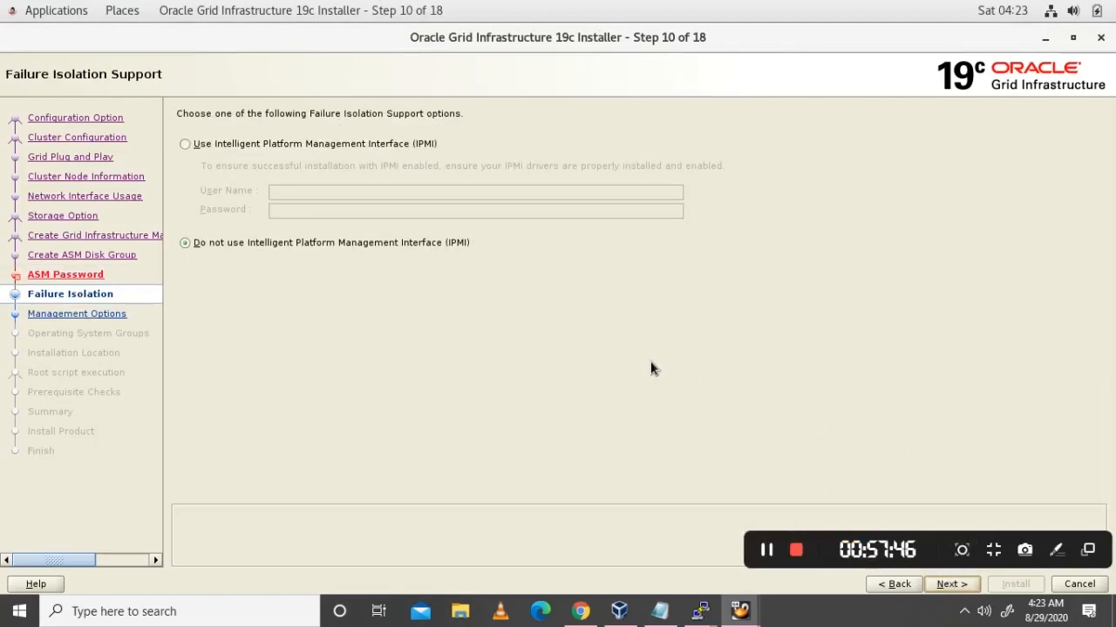
Step: Skip IPMI and Cloud Control registration, and accept the default asmadmin, asmdba and asmoper groups
left_click(963, 595)
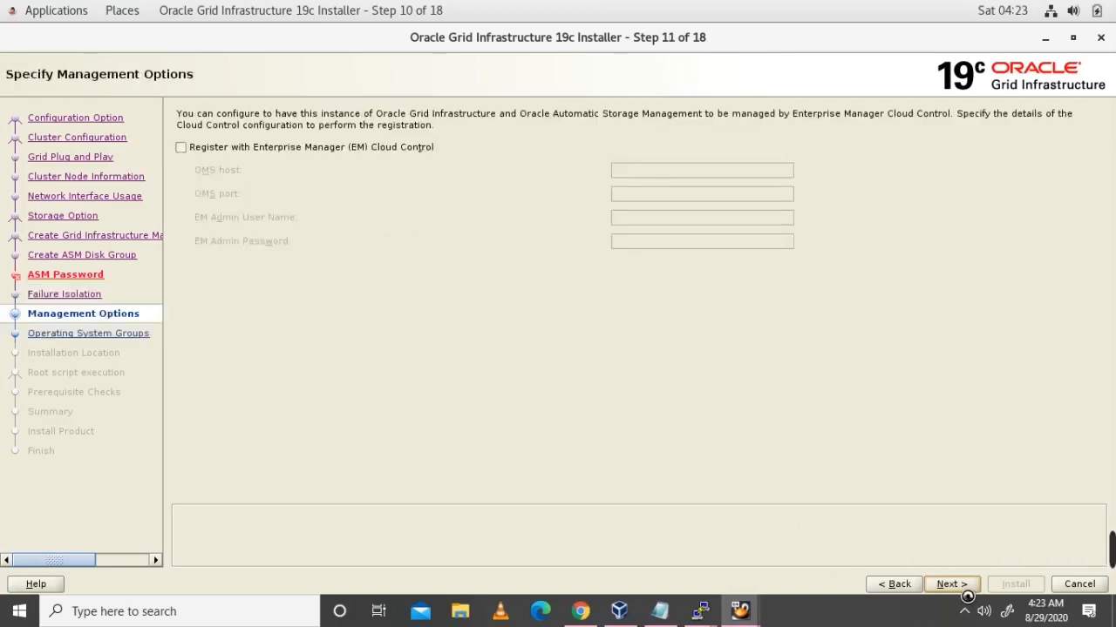
left_click(952, 591)
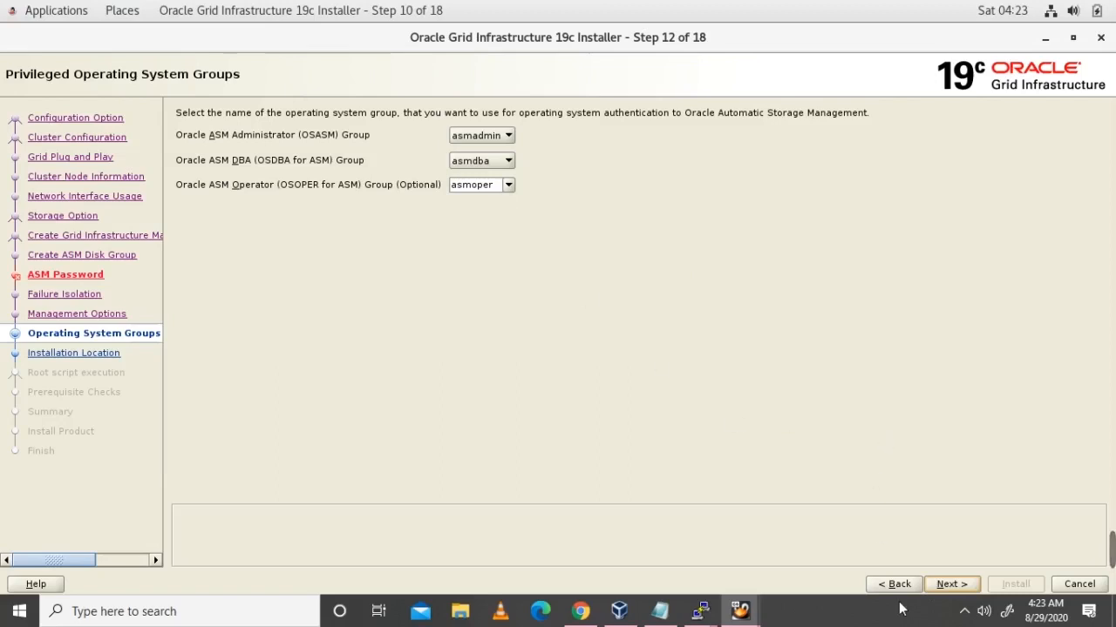
left_click(962, 587)
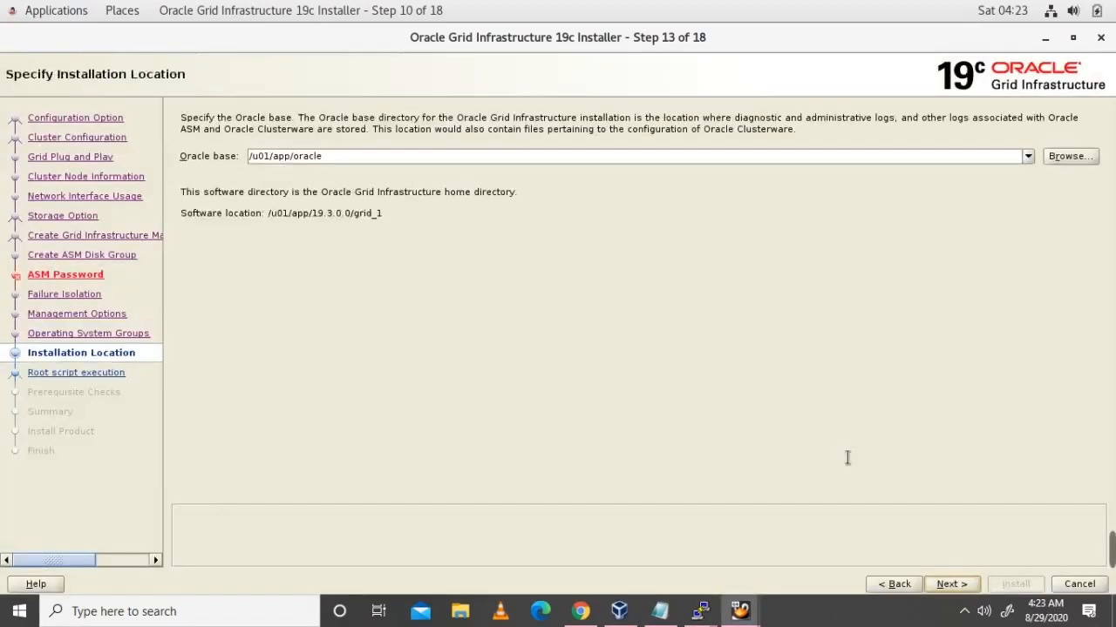
Step: Submit /u01/app/oracle as the Oracle base and review the resulting warnings
left_click(957, 586)
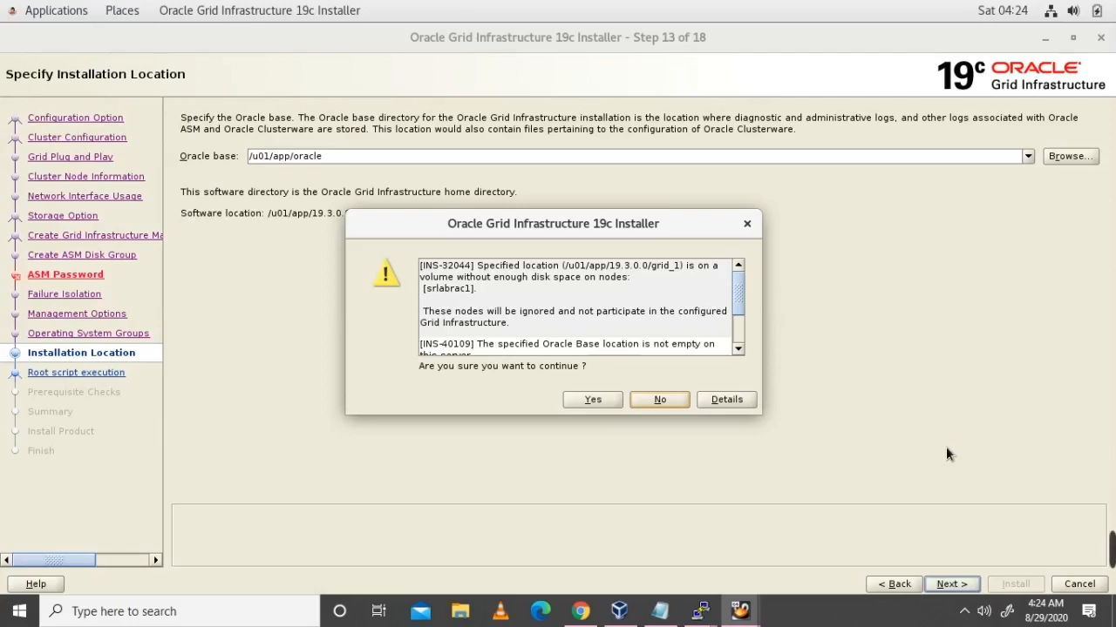
scroll(738, 307, "down", 2)
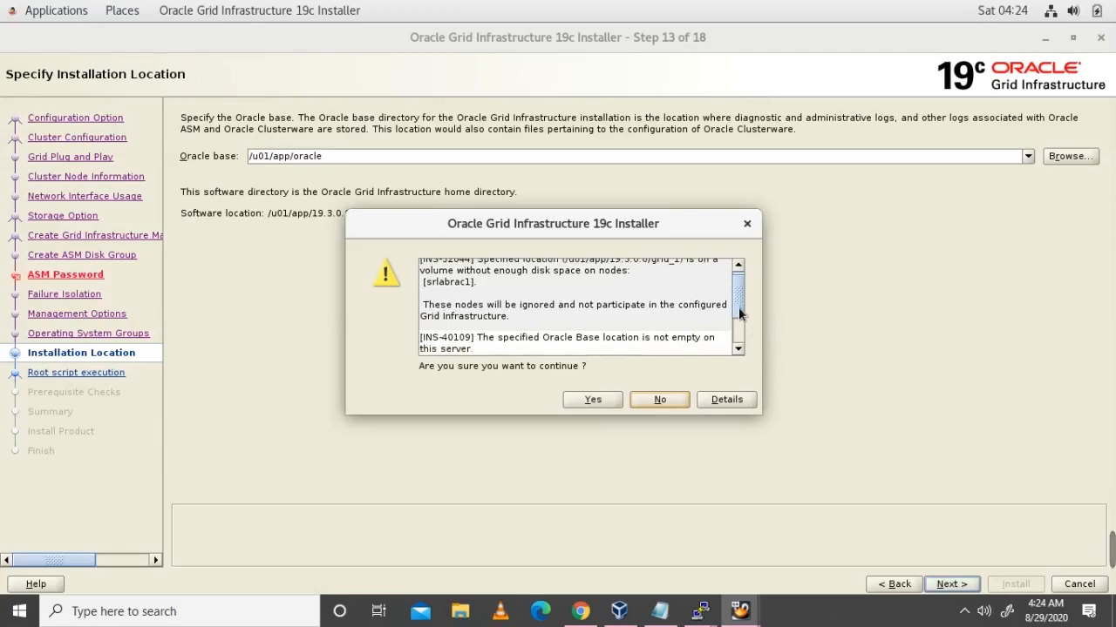
scroll(740, 322, "down", 3)
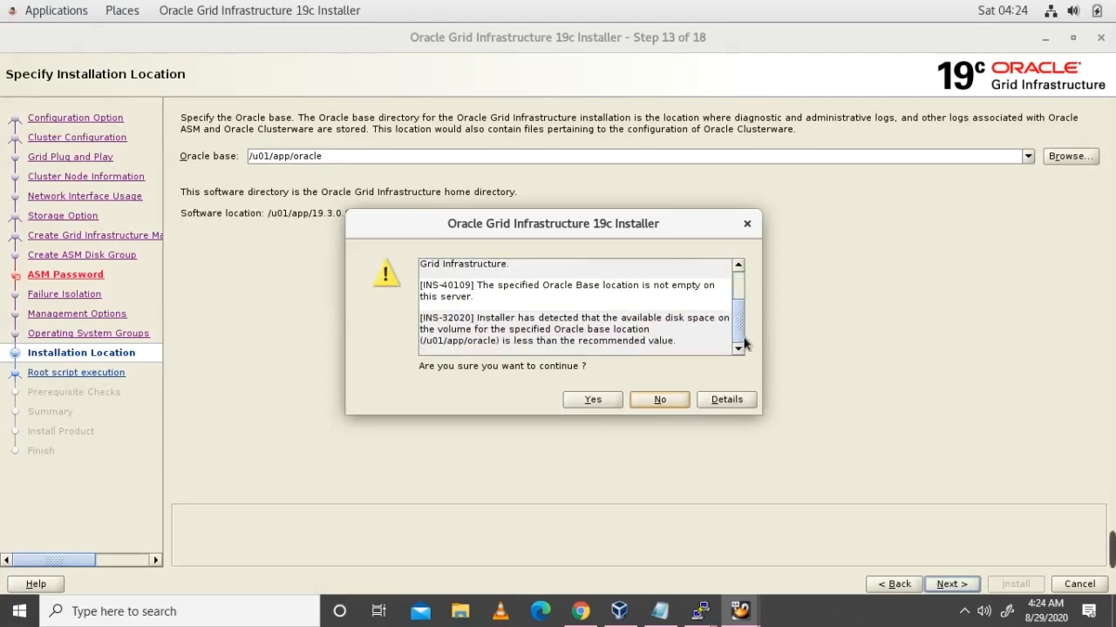
scroll(740, 322, "up", 3)
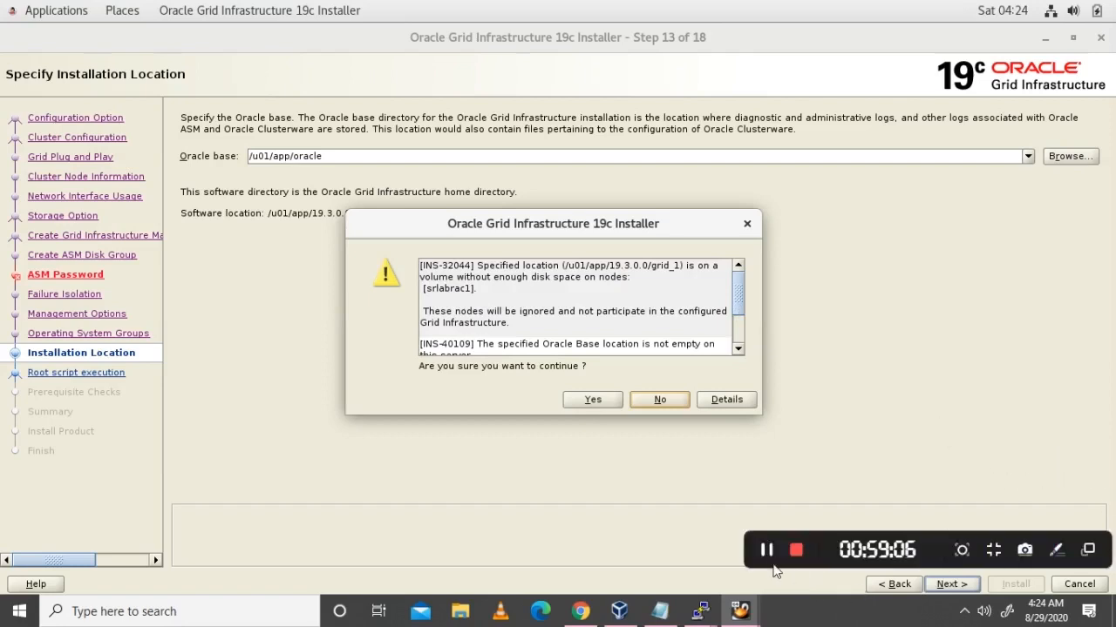
left_click(768, 553)
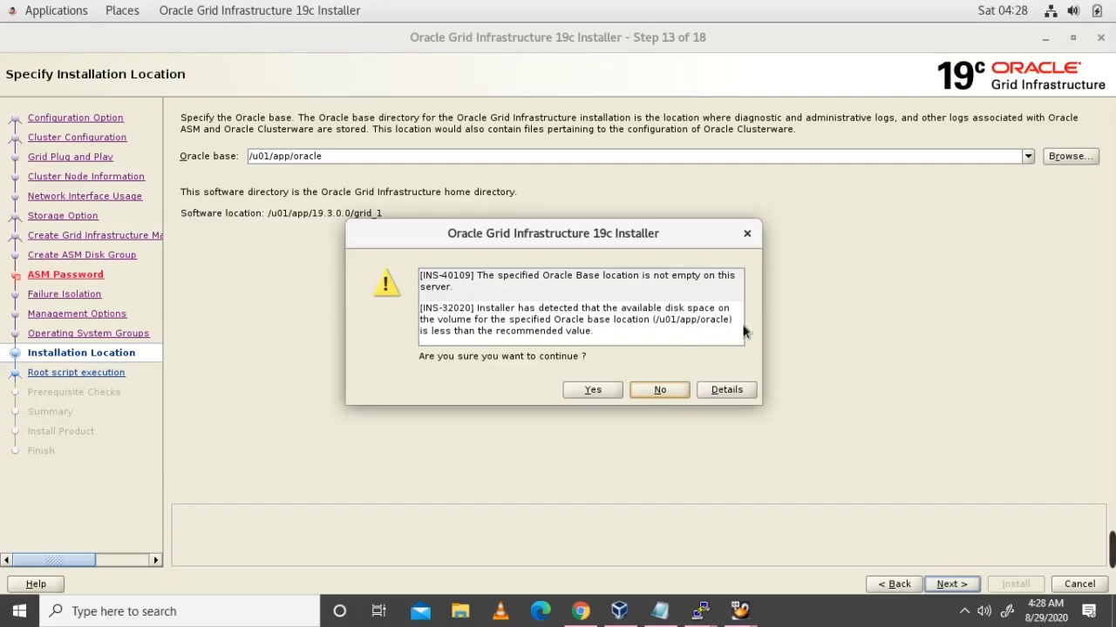
Step: Show the recommended action for the INS-40109 non-empty location warning, then bring up the oracle terminal
left_click(737, 391)
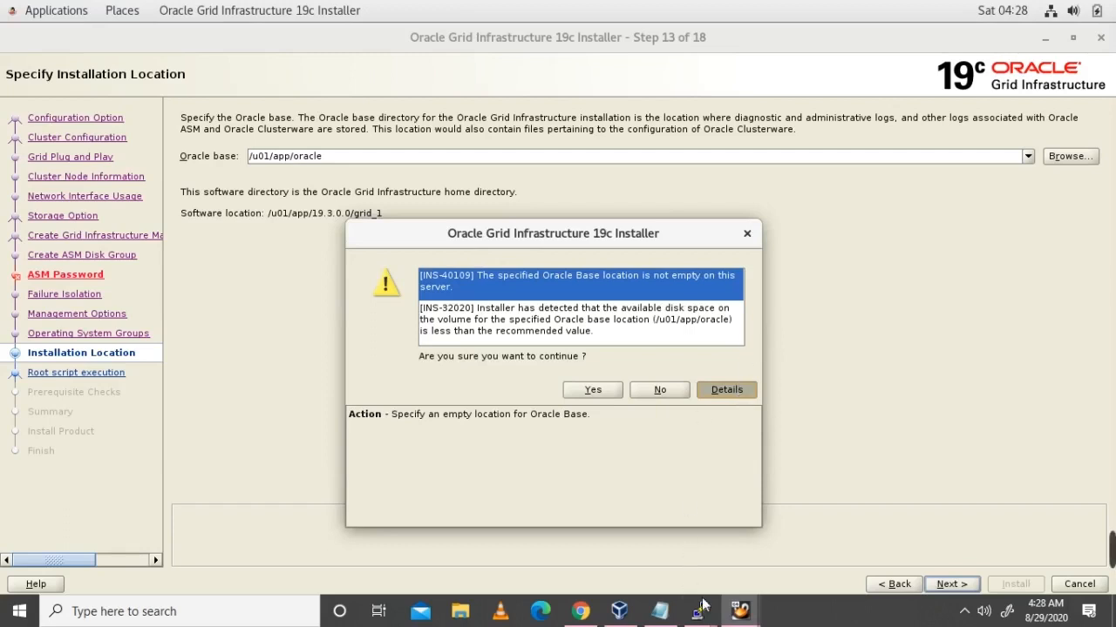
mouse_move(700, 611)
left_click(767, 558)
Step: Change into /u01/app/oracle and list its contents with ls -lrt
type("cd /u01/aoracle")
key("BackSpace")
key("BackSpace")
key("BackSpace")
key("BackSpace")
key("BackSpace")
key("BackSpace")
key("BackSpace")
type("app/oracle")
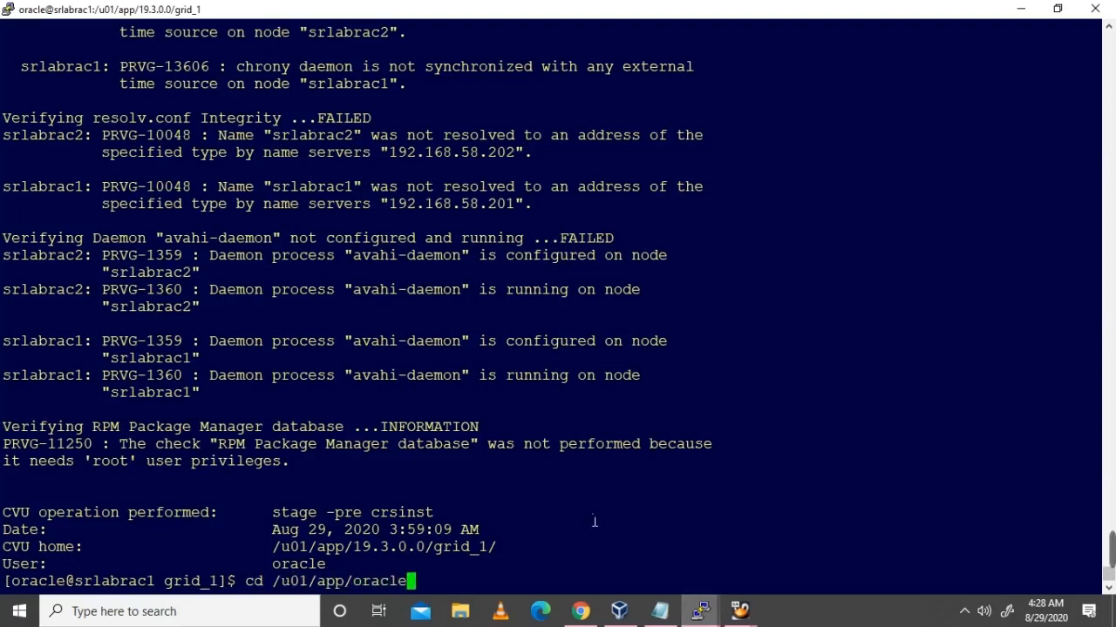
key("Return")
type("ls -lrt")
key("Return")
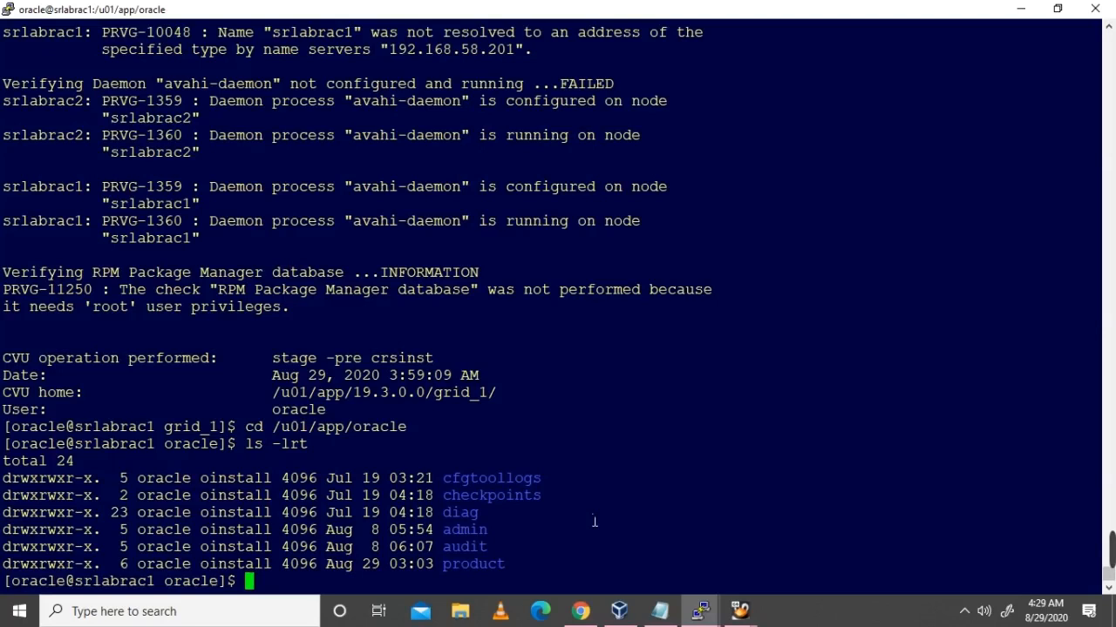
Step: Check free disk space with df -h and confirm the directory with pwd, then return to the installer
type("df -h")
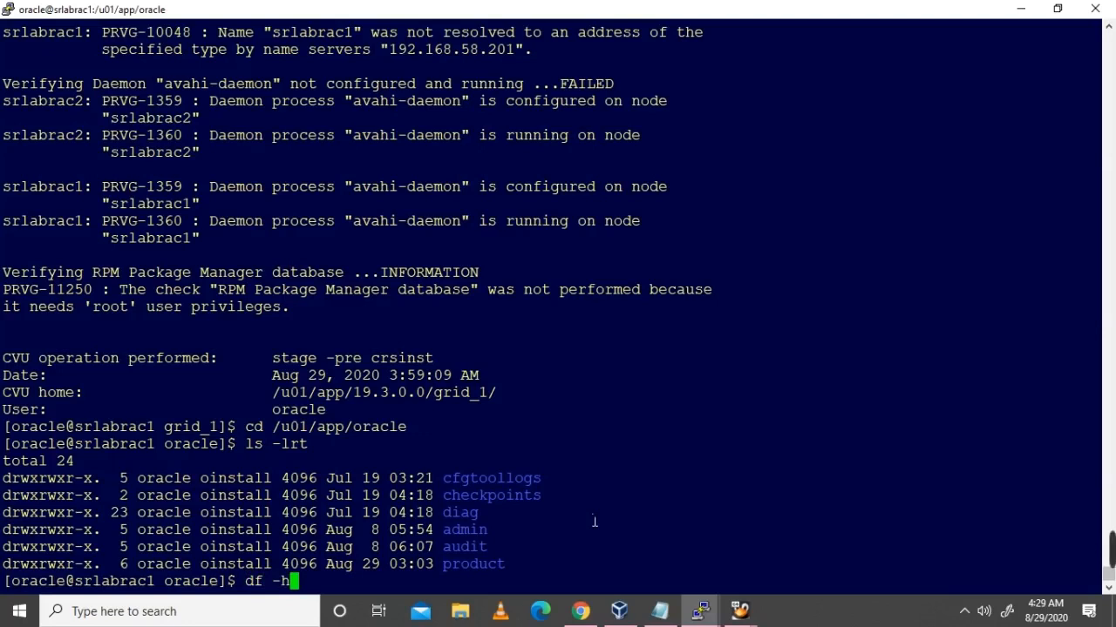
key("Return")
type("pwd")
key("Return")
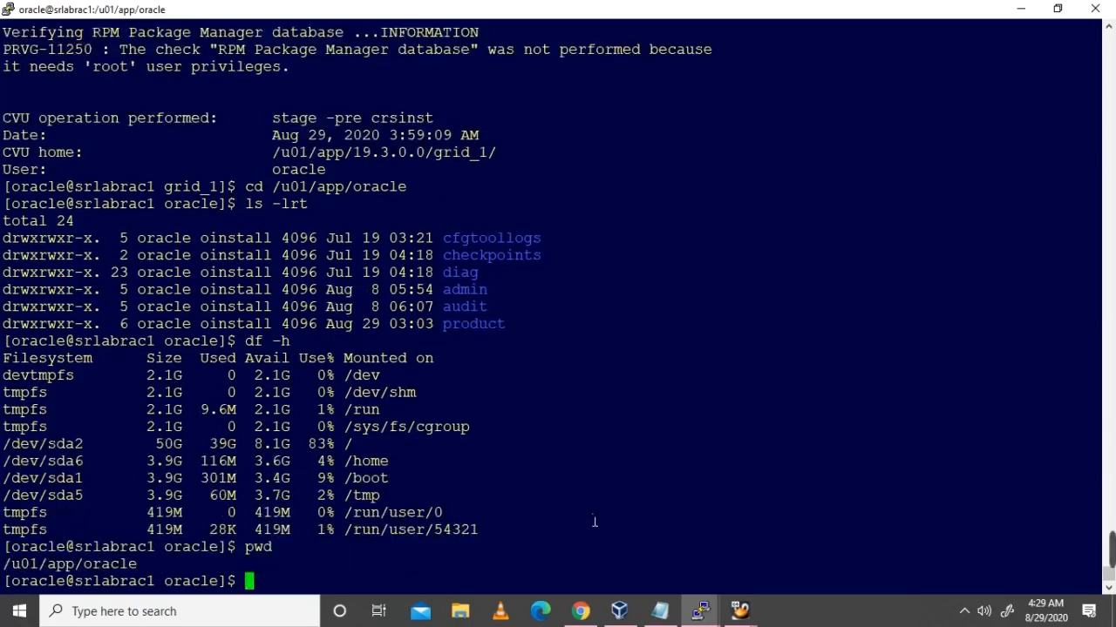
key("alt+Tab")
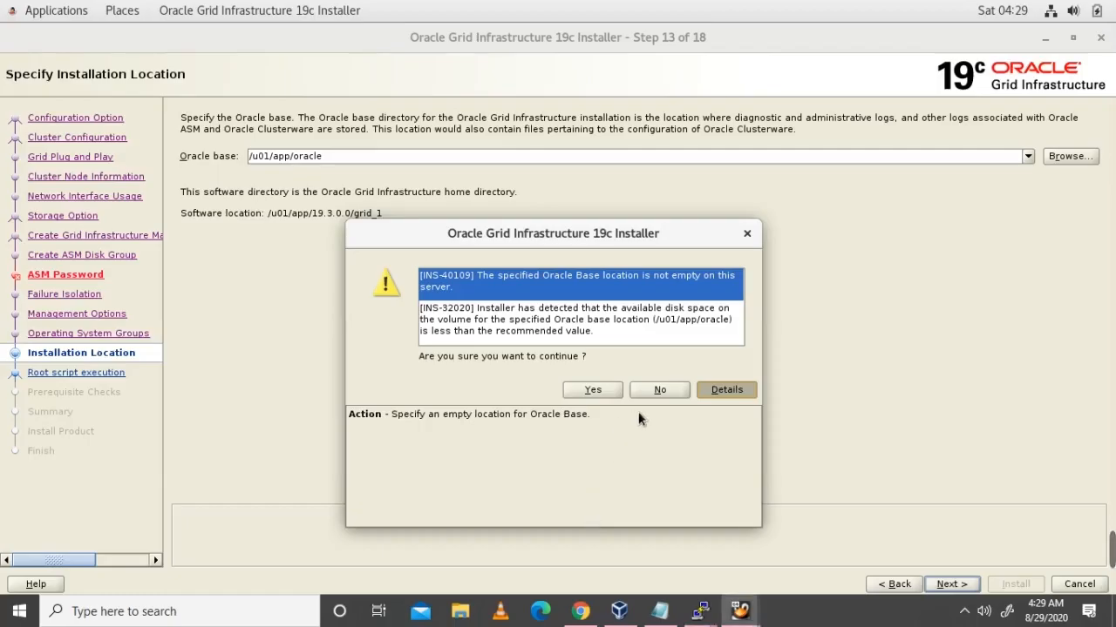
Step: Accept the INS-40109 and INS-32020 warnings and leave automatic root script execution off
left_click(601, 390)
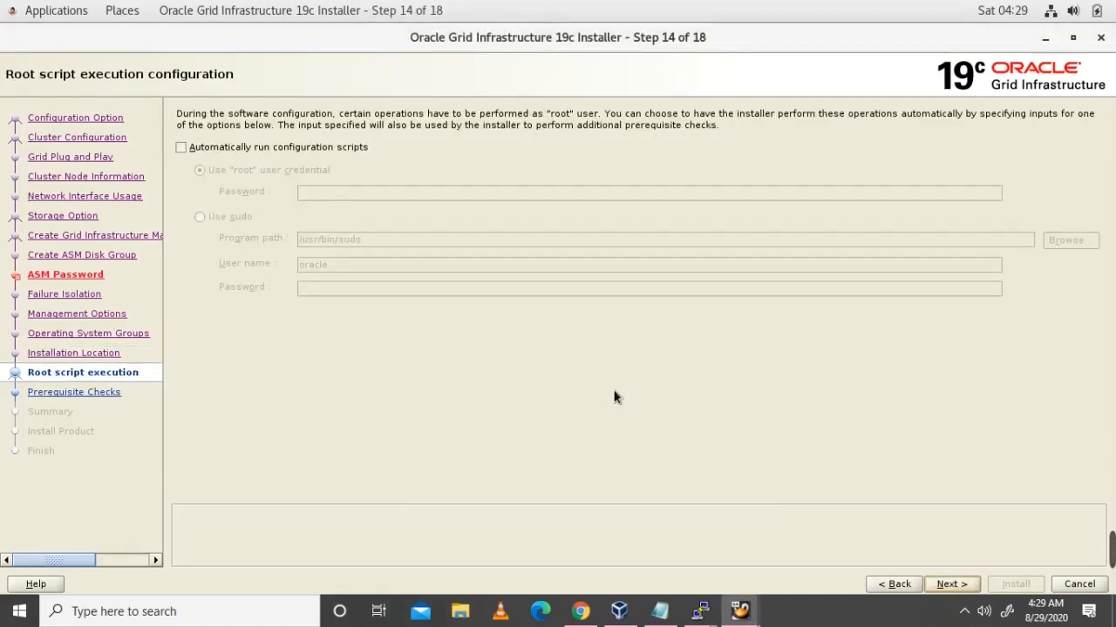
left_click(952, 584)
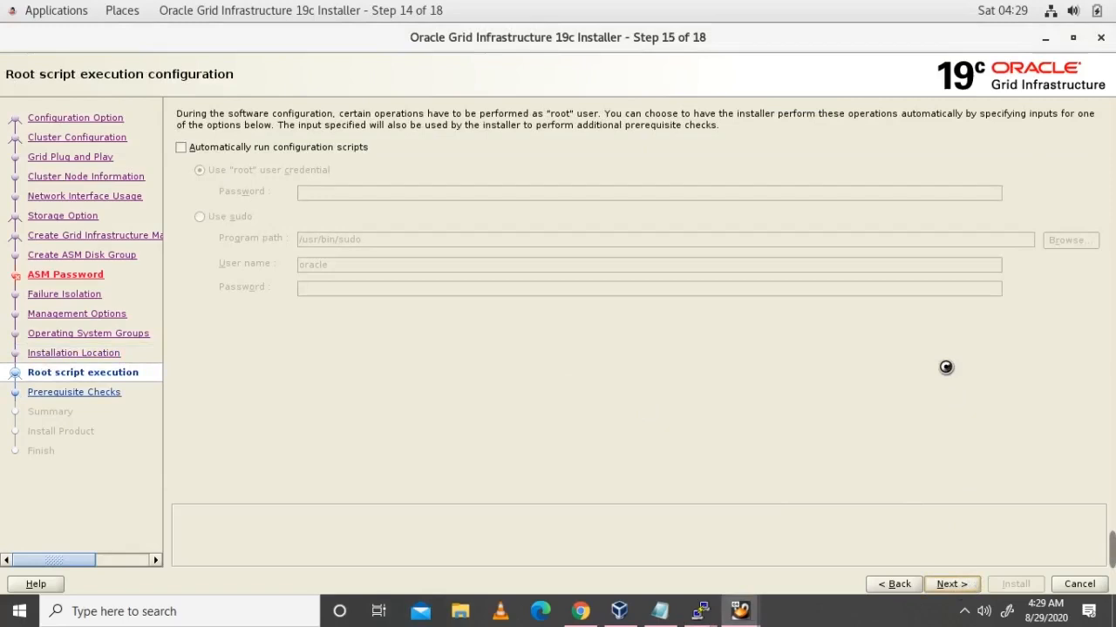
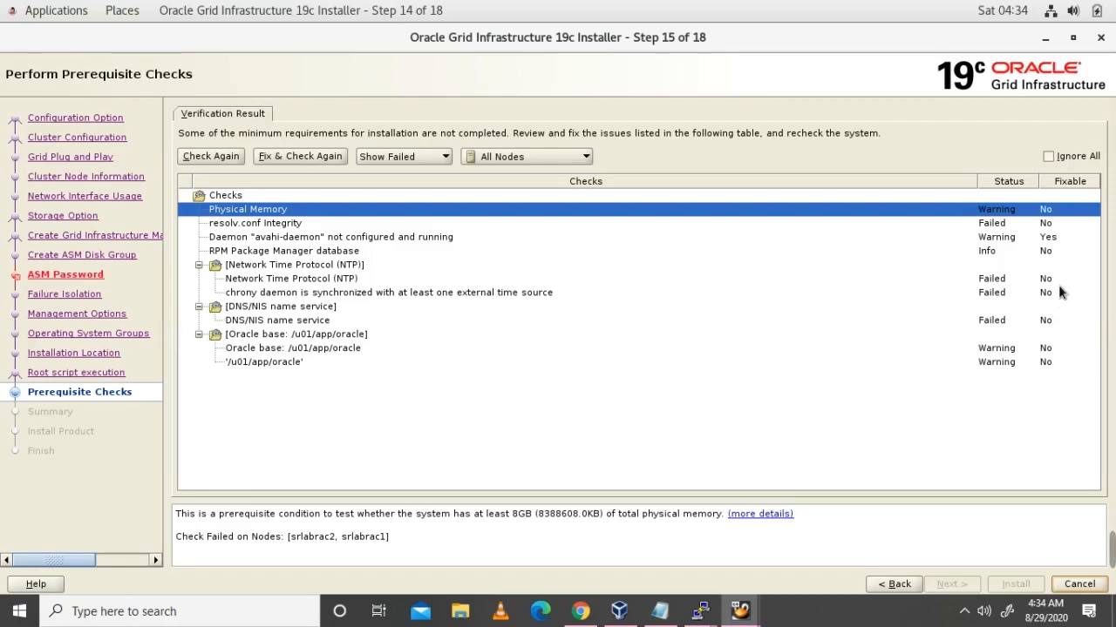
Step: Ignore all failed prerequisite checks, confirm the warning, and start the installation from the Summary
left_click(1047, 156)
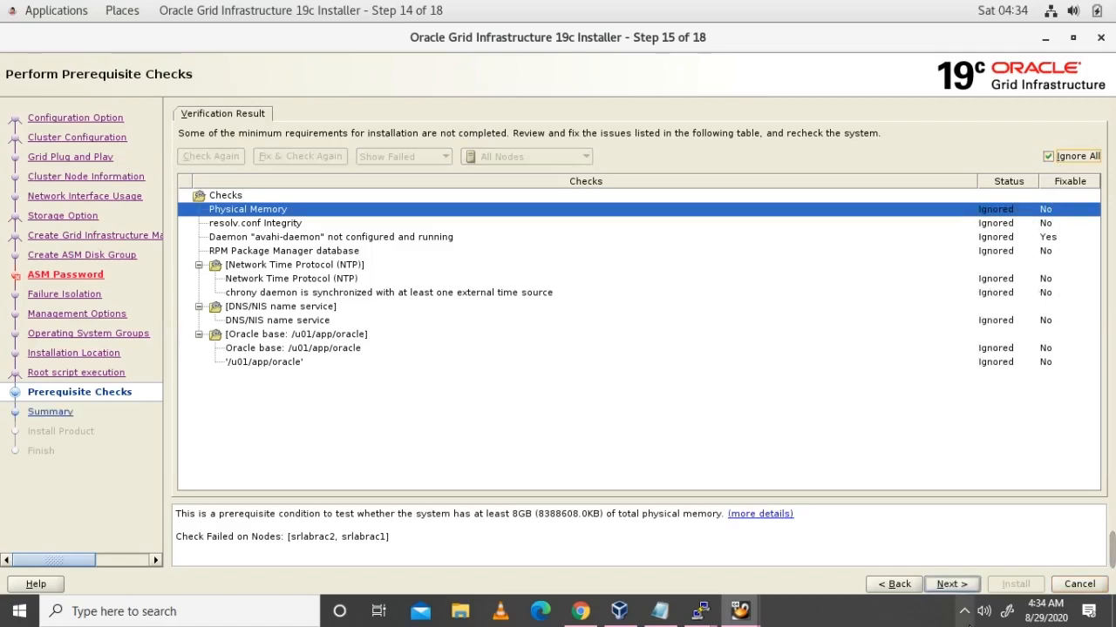
left_click(962, 588)
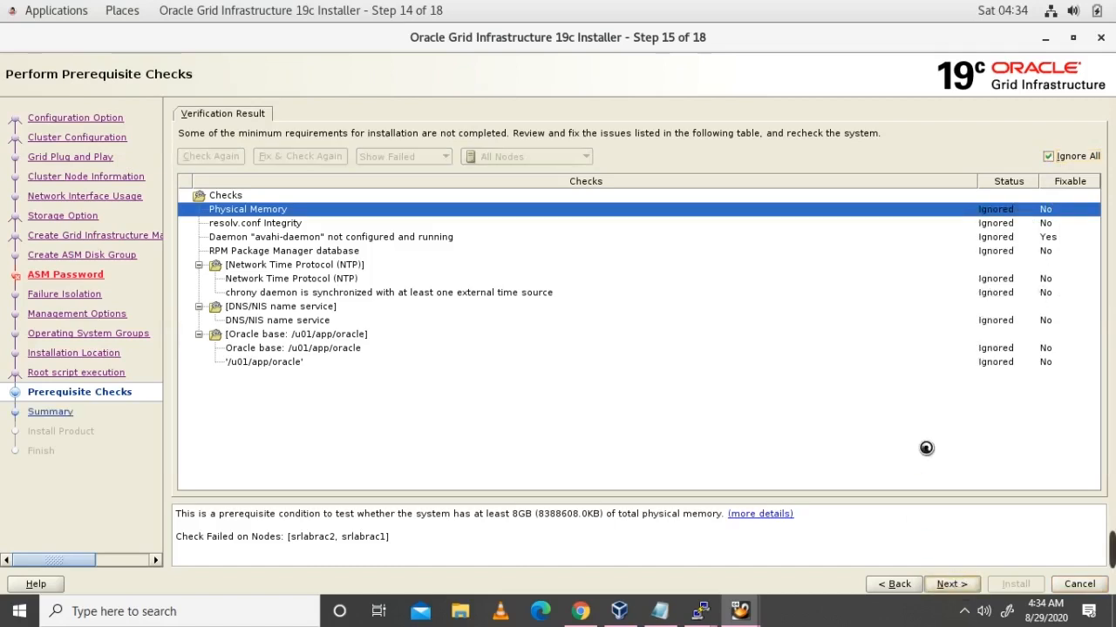
left_click(609, 373)
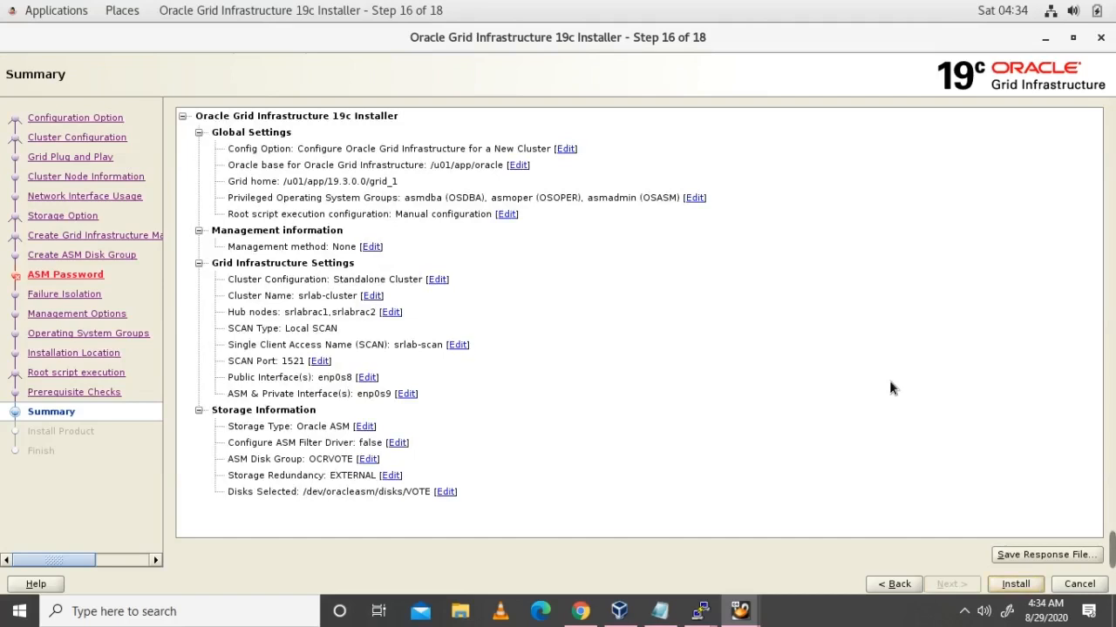
left_click(1014, 584)
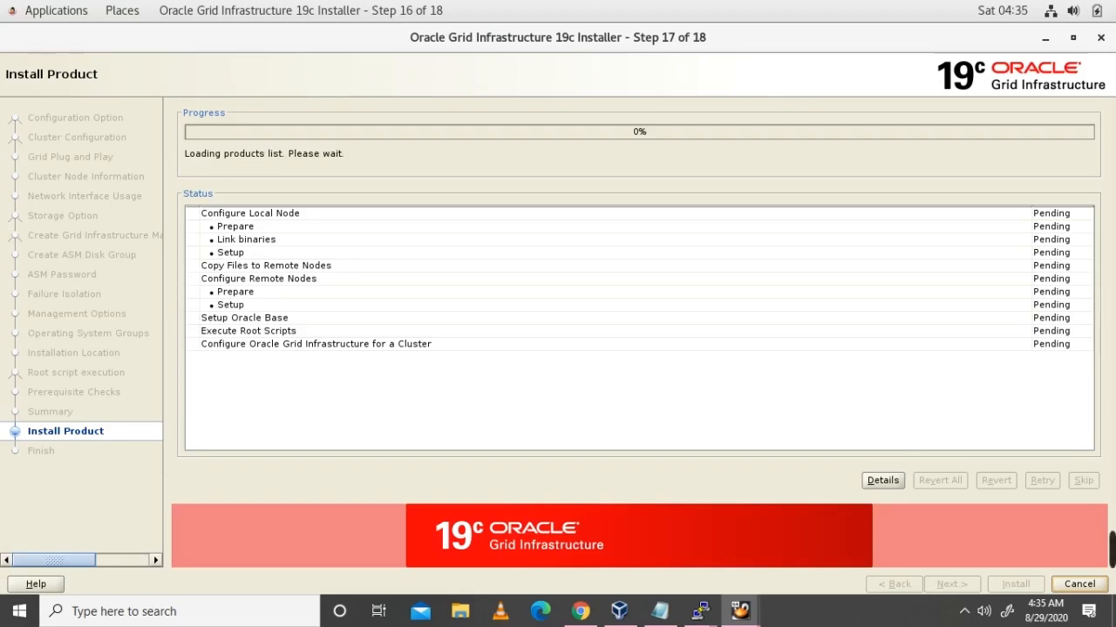
Step: Wait until installation reaches 32% and the Execute Configuration Scripts dialog lists root.sh for both nodes
mouse_move(1111, 547)
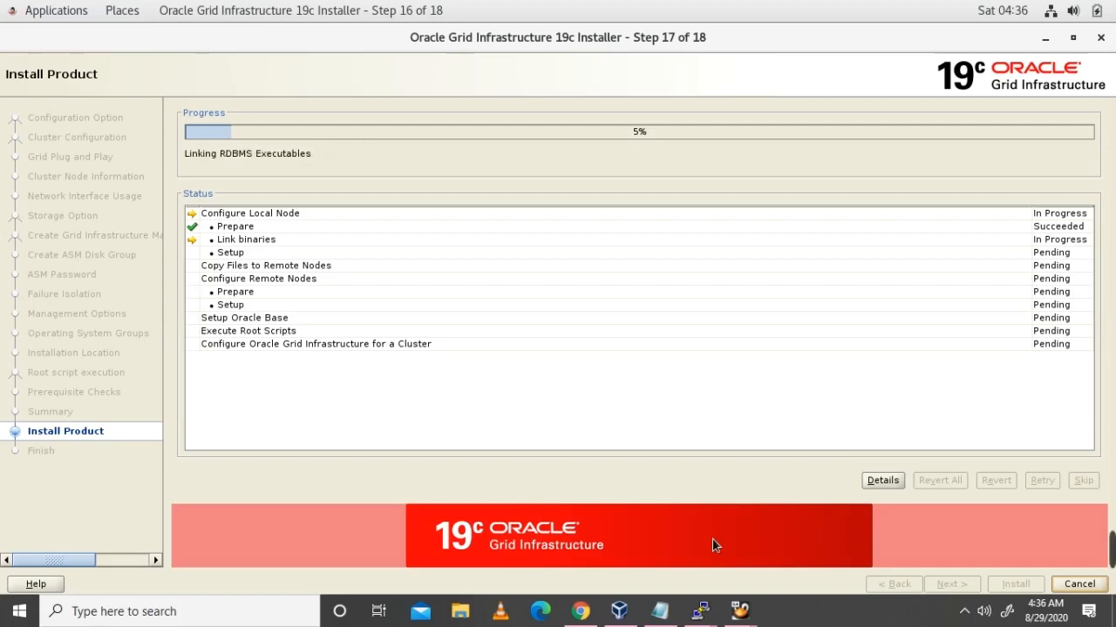
mouse_move(784, 551)
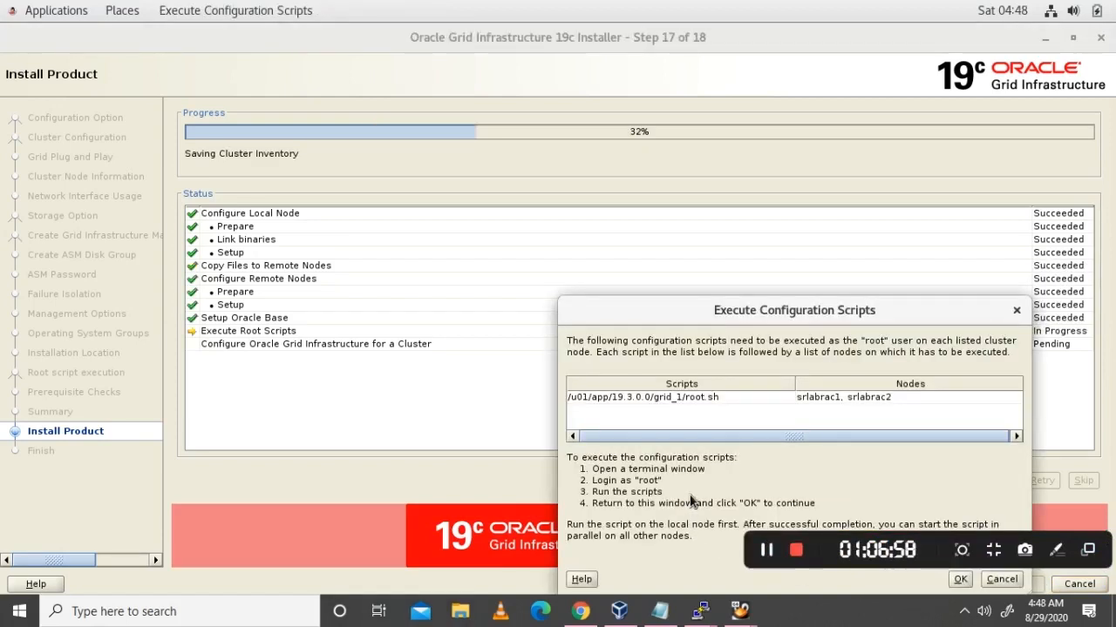
Step: Copy the root.sh path and confirm with hostname that the root PuTTY session is on srlabrac1
double_click(722, 397)
triple_click(723, 397)
key("ctrl+c")
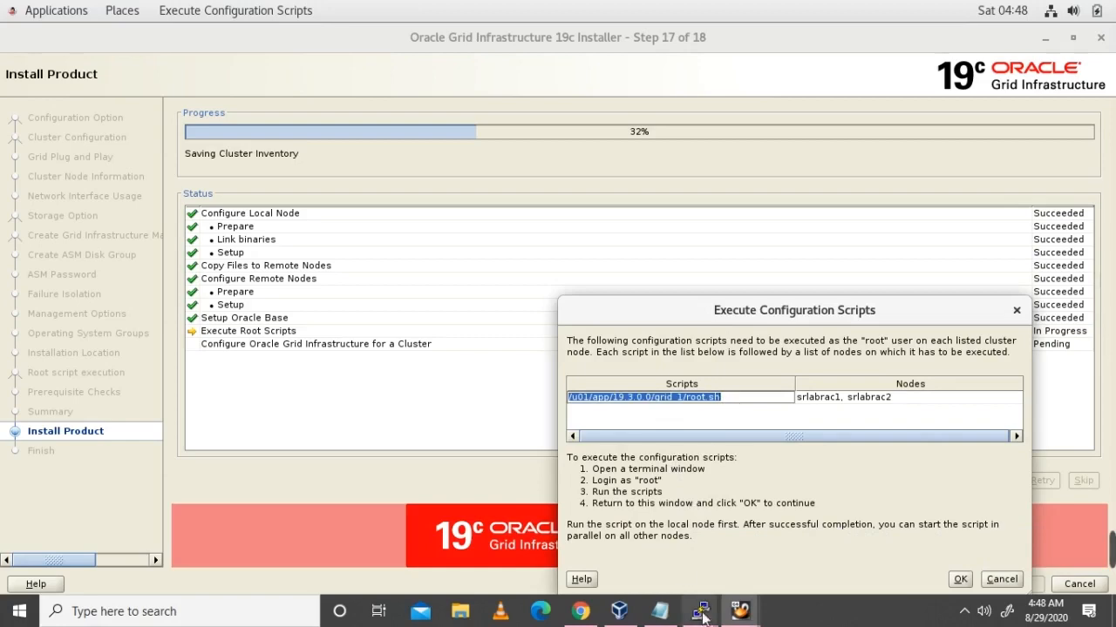
mouse_move(700, 611)
left_click(446, 549)
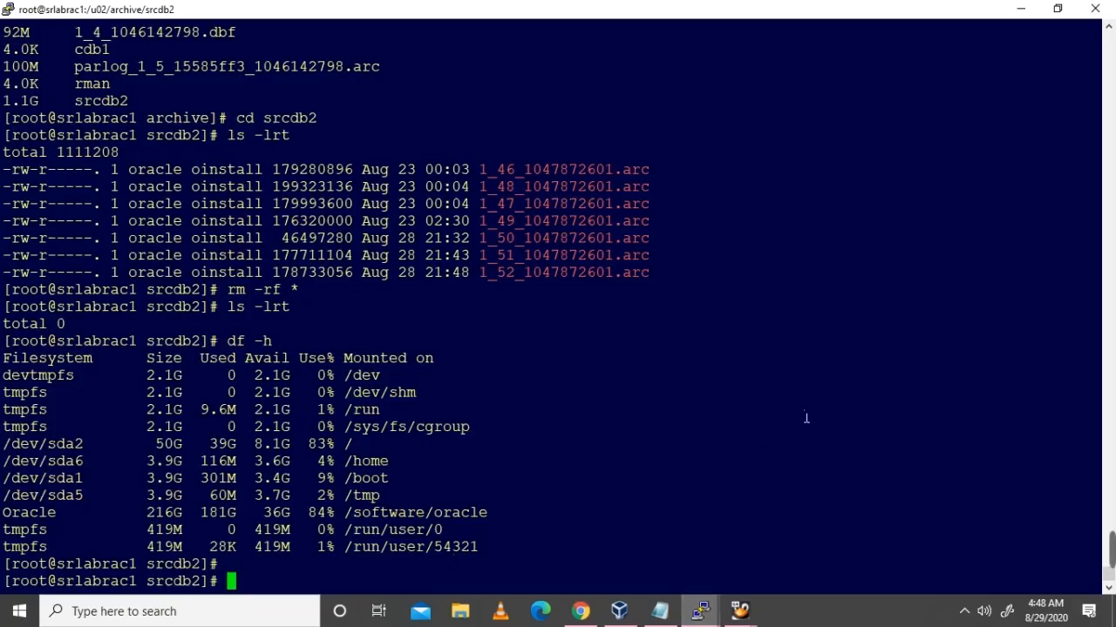
type("hostname")
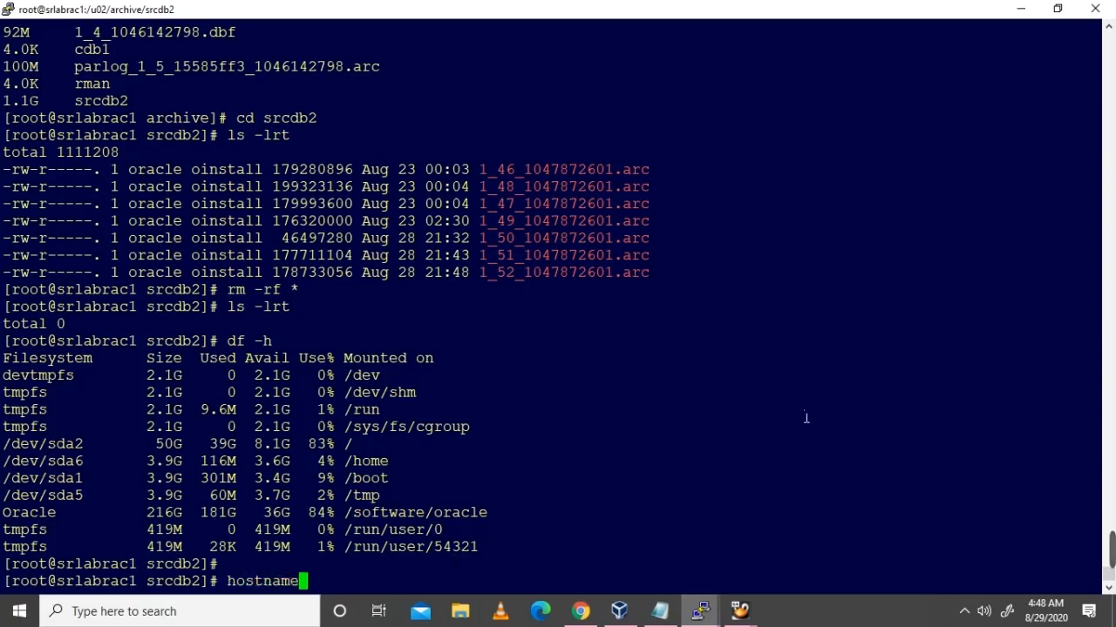
key("Return")
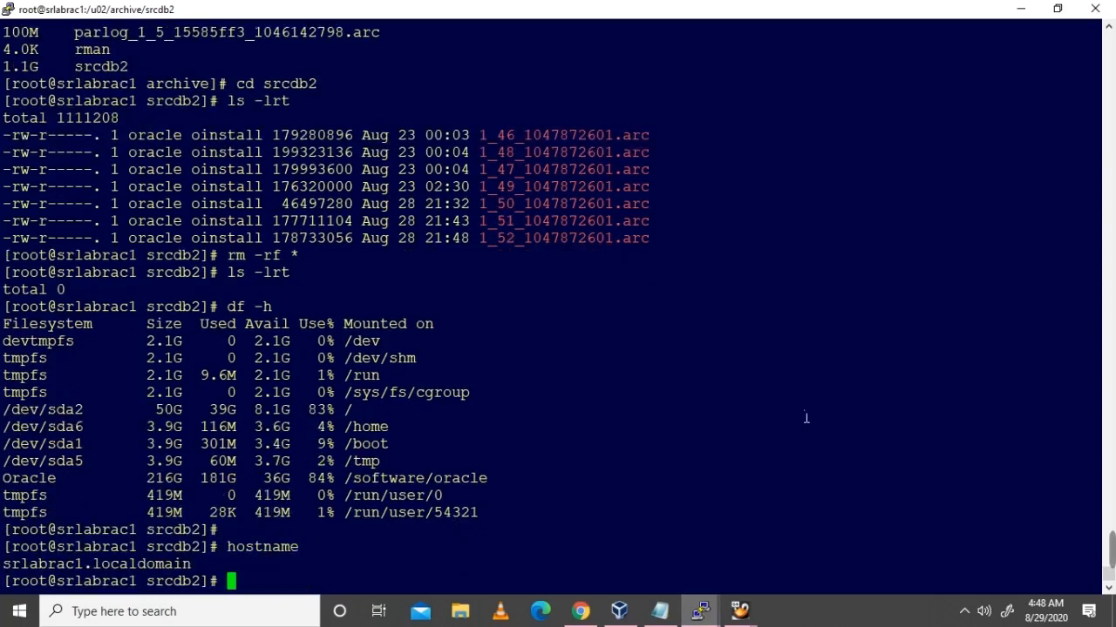
Step: Run root.sh as root on srlabrac1, answering y to overwrite oraenv and coraenv
right_click(806, 419)
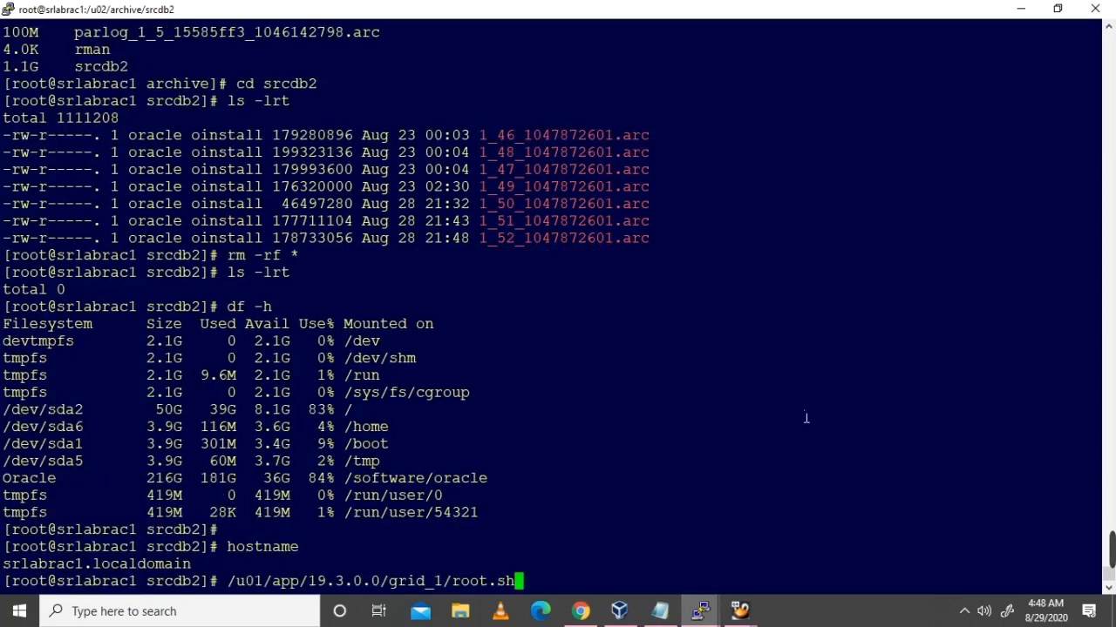
key("Return")
key("Return")
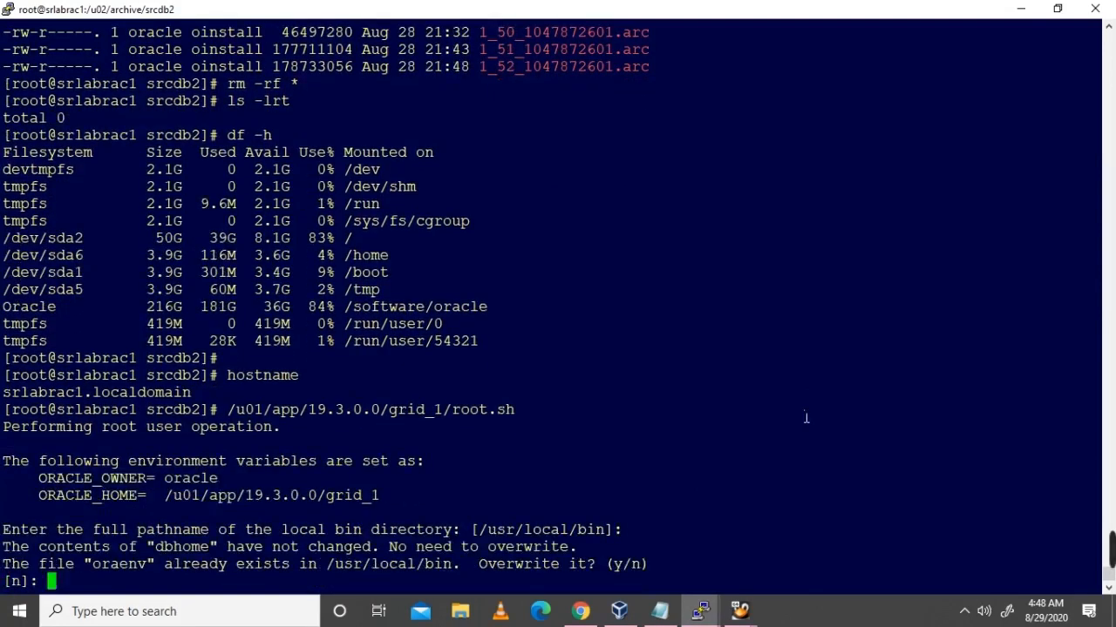
type("y")
key("Return")
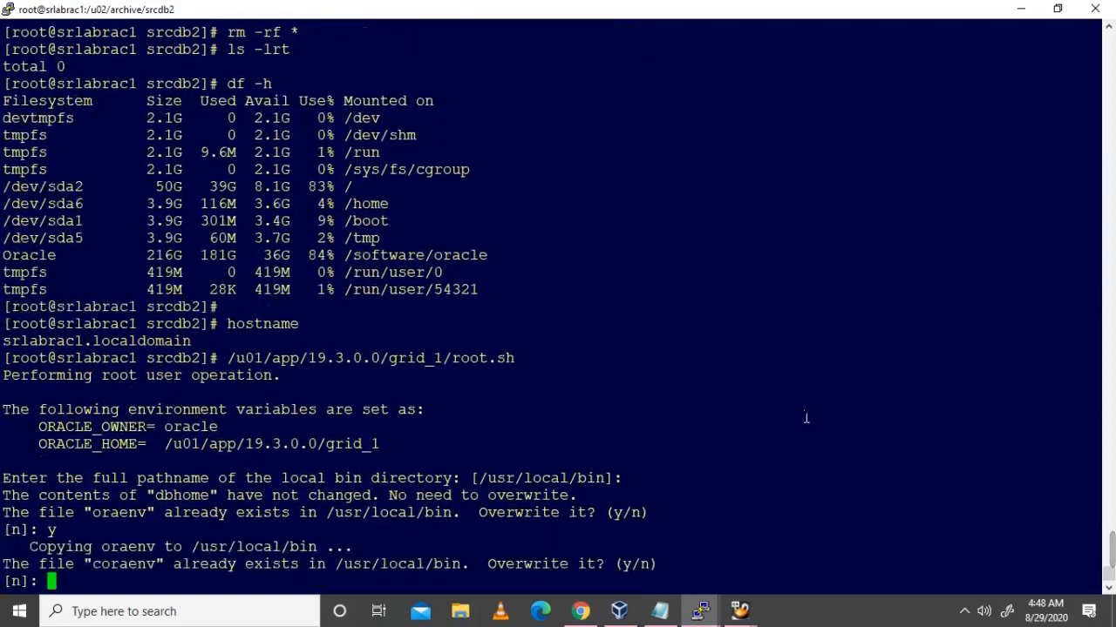
type("y")
key("Return")
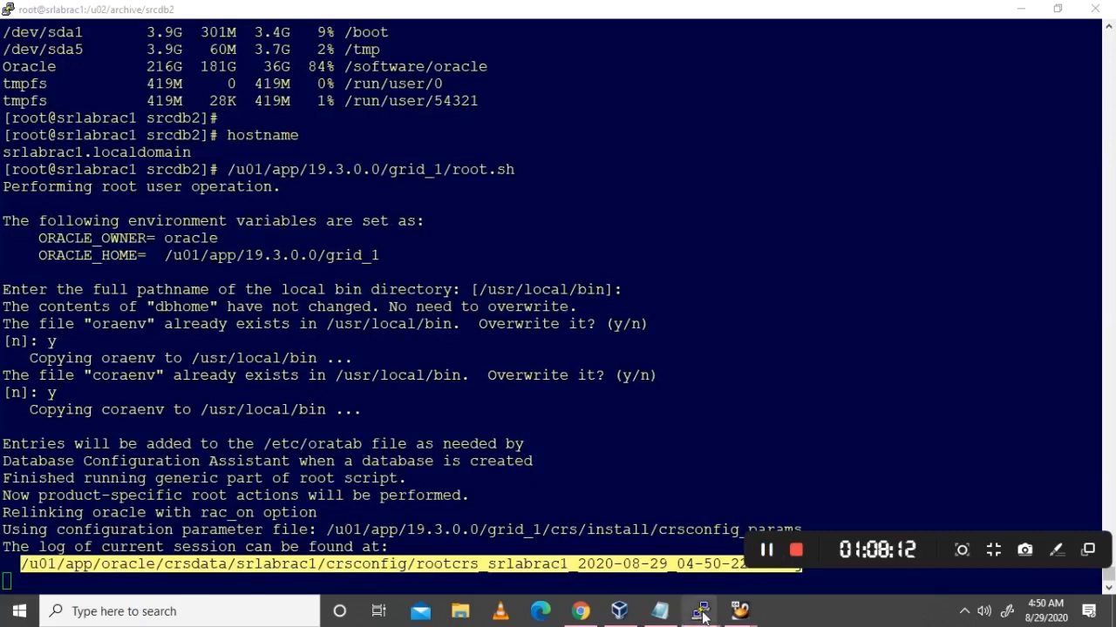
Step: Follow the rootcrs log with tail -f in a smaller oracle terminal placed above the root session
mouse_move(700, 610)
left_click(755, 540)
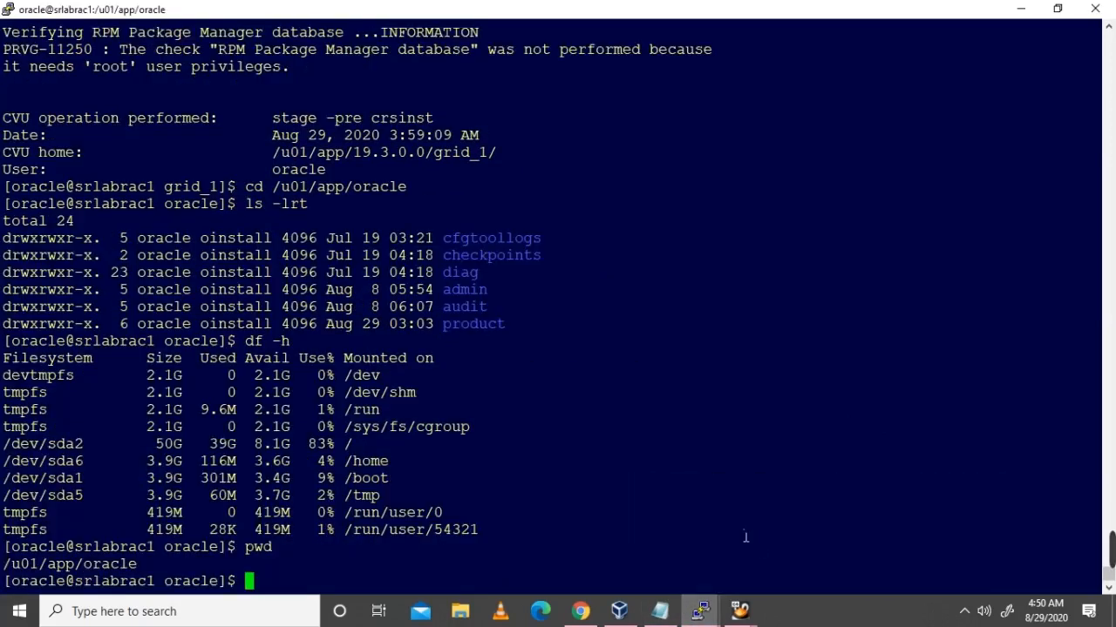
left_click(1057, 8)
left_click_drag(692, 119, 752, 42)
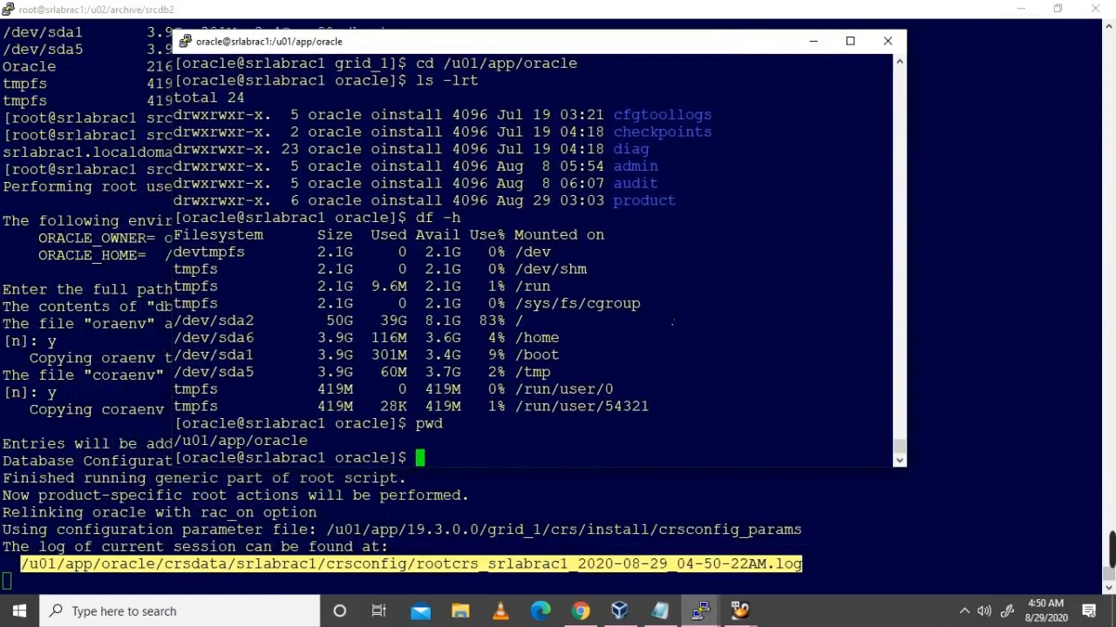
type("tail -f")
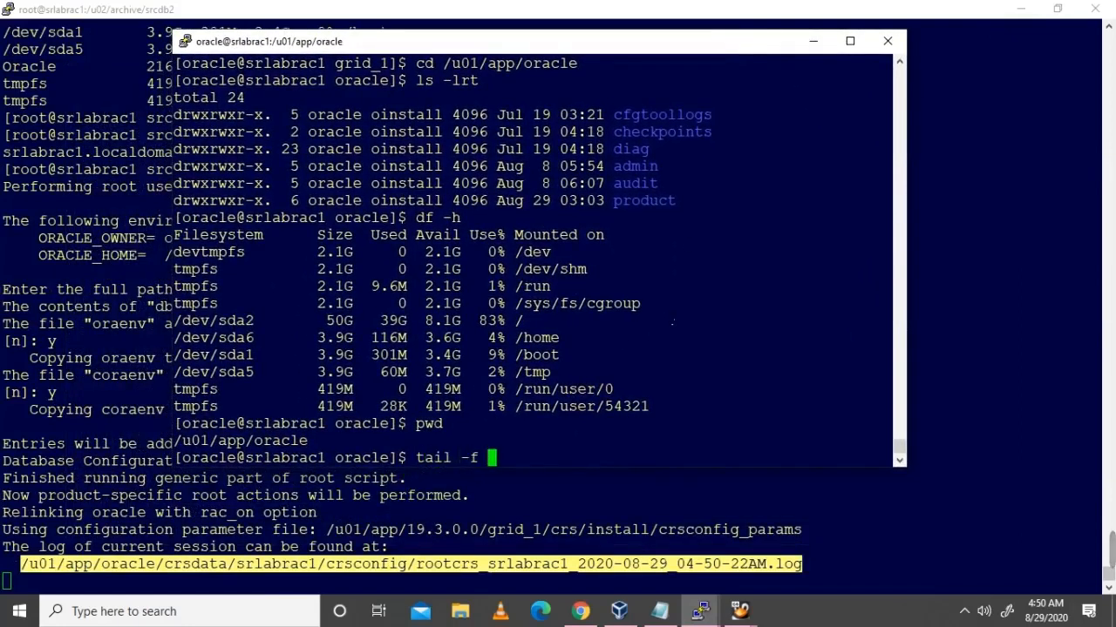
right_click(673, 323)
key("Return")
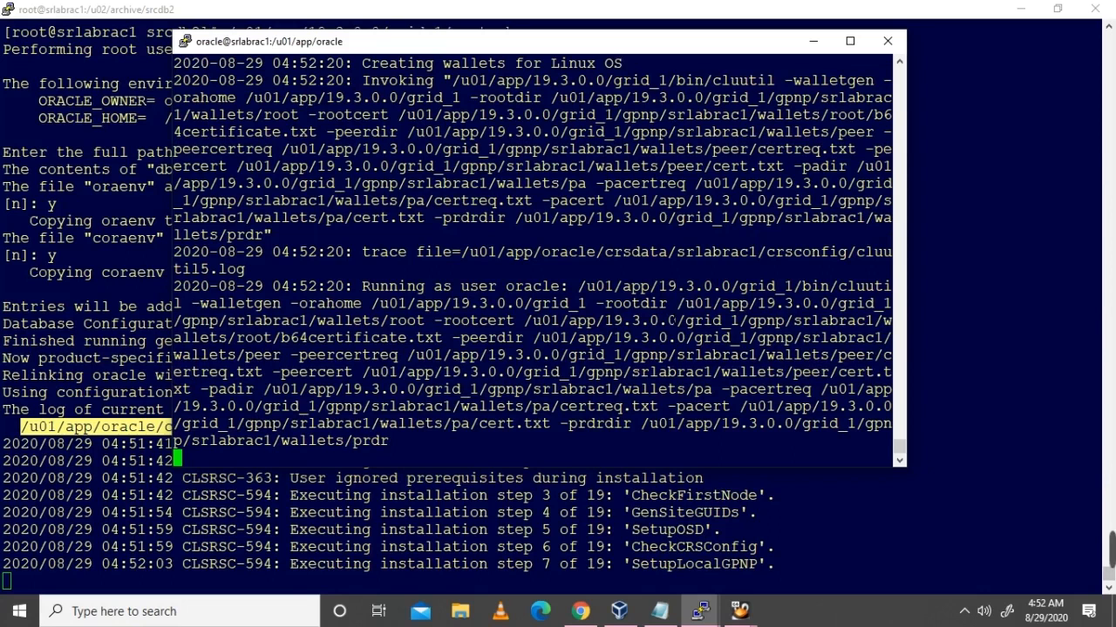
Step: Raise the oracle log terminal and widen it across the screen
left_click_drag(640, 49, 636, 20)
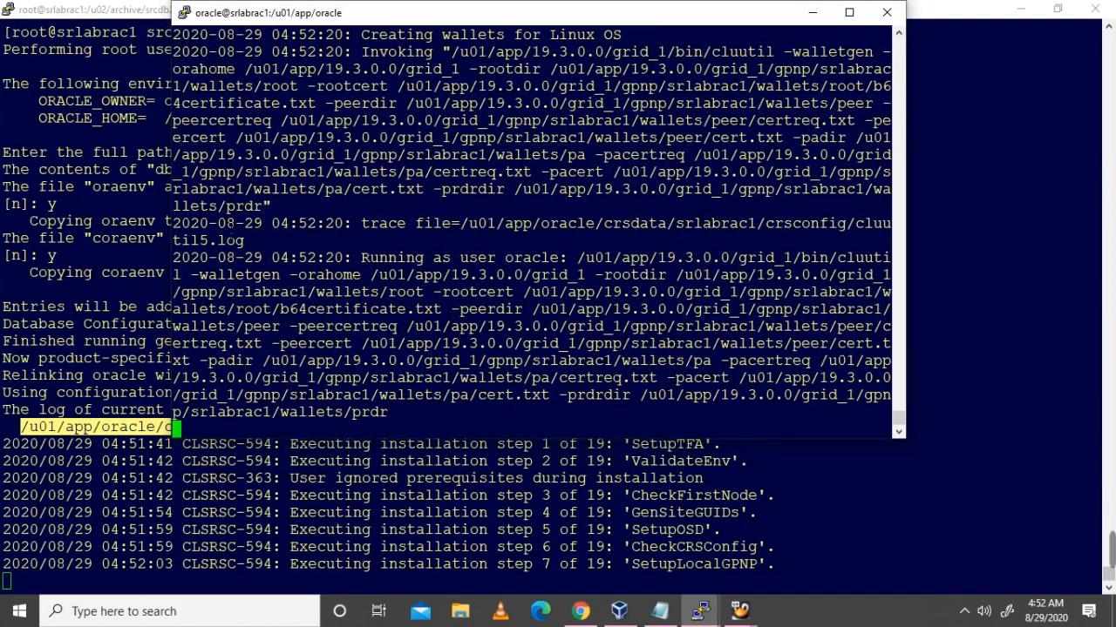
left_click_drag(171, 188, 29, 163)
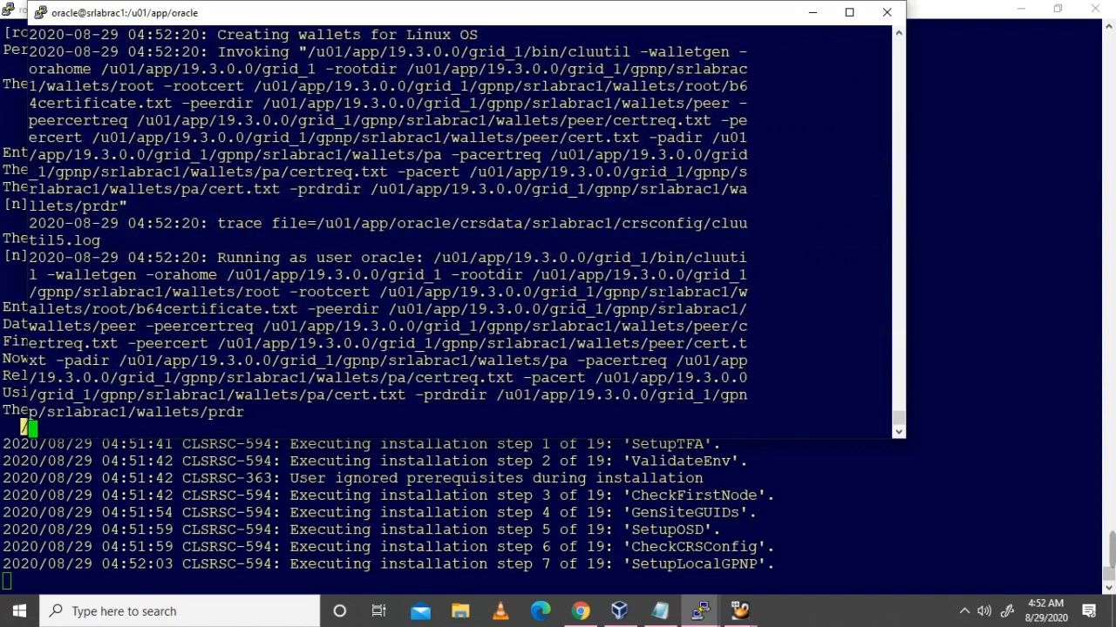
left_click_drag(915, 248, 1096, 251)
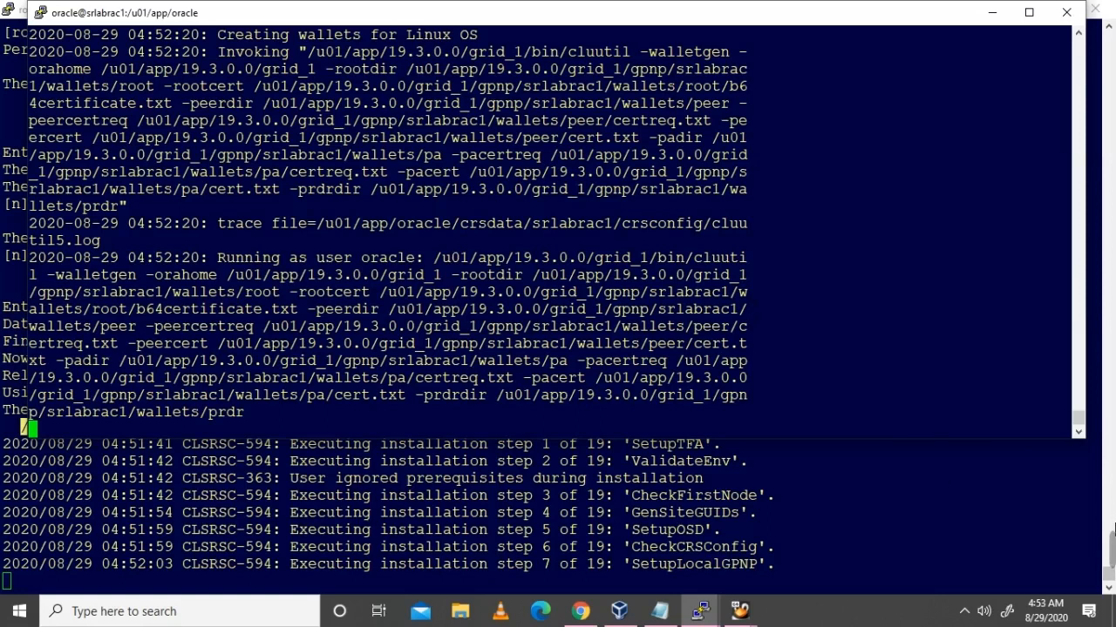
Step: Monitor root.sh on srlabrac1 from SetupLocalGPNP through ConfigOHASD (steps 7–12)
mouse_move(1029, 526)
left_click(766, 549)
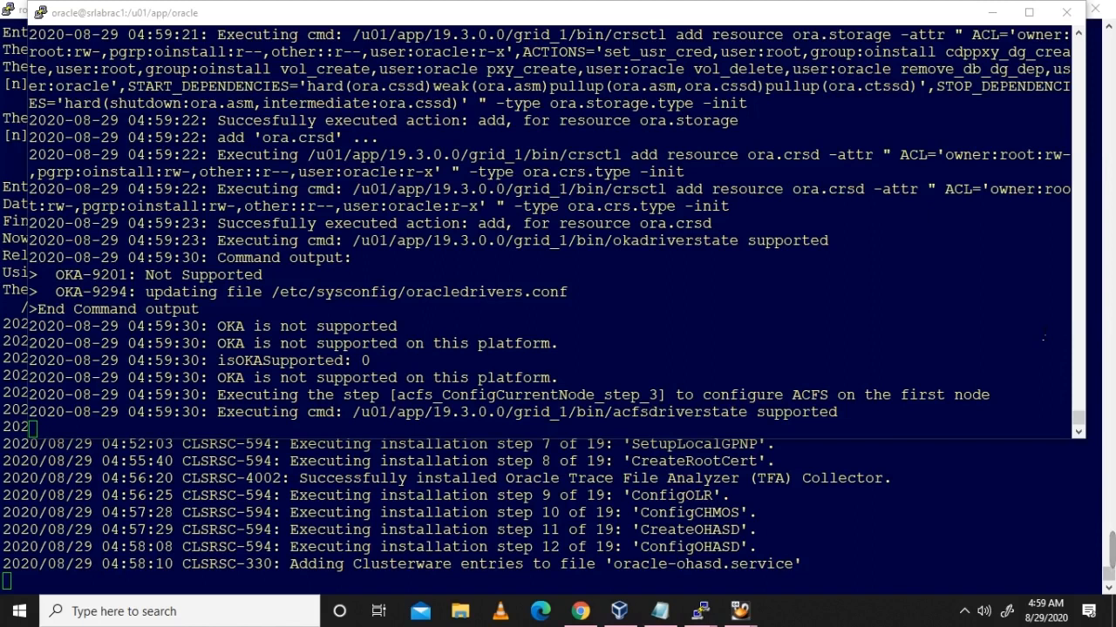
mouse_move(1112, 549)
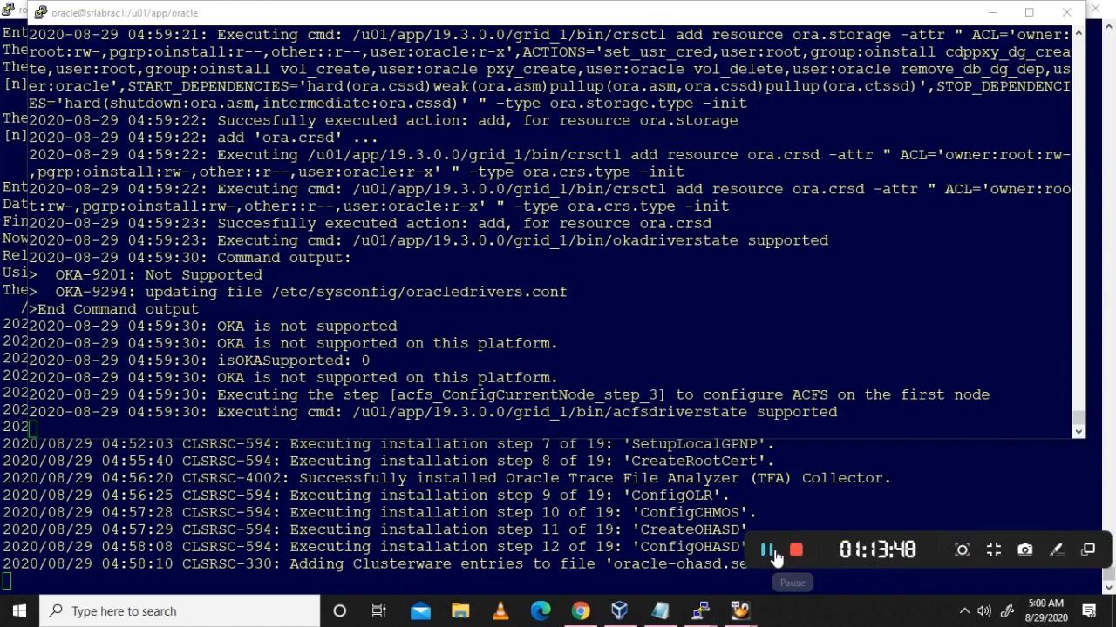
left_click(770, 551)
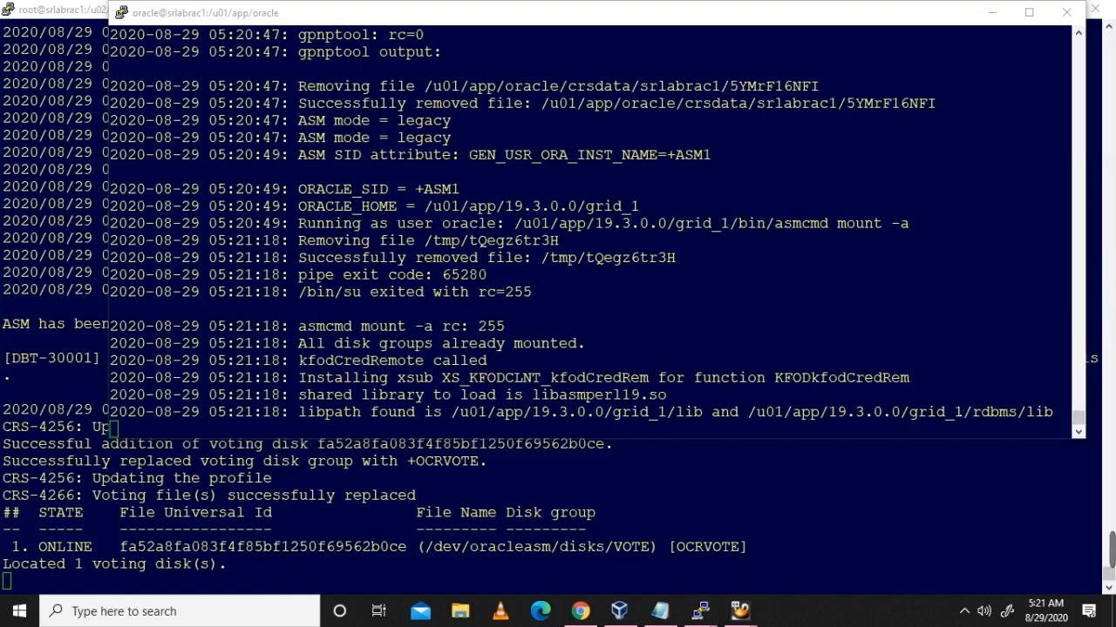
Step: Monitor root.sh on srlabrac1 through step 19 until CLSRSC-325 reports cluster configuration succeeded
mouse_move(798, 549)
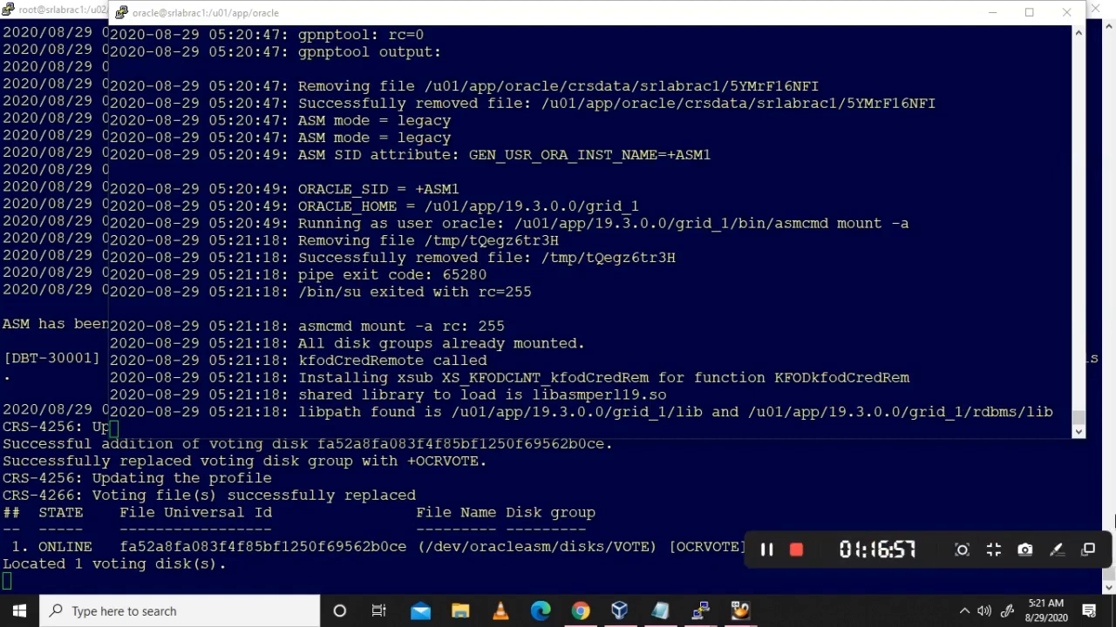
left_click(767, 549)
left_click(767, 549)
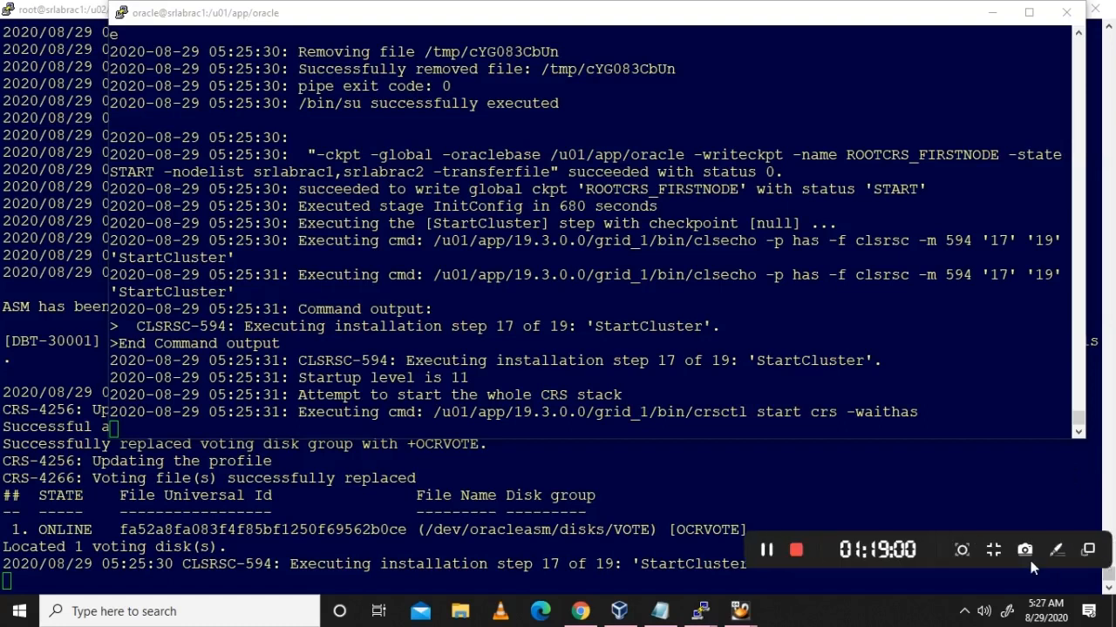
left_click(767, 551)
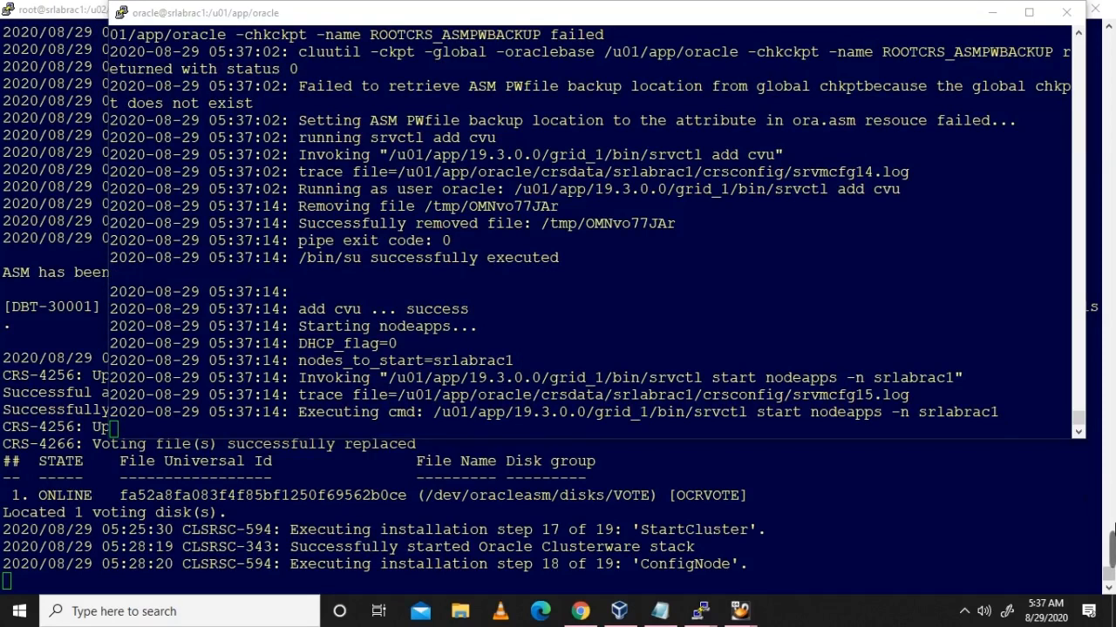
mouse_move(1112, 544)
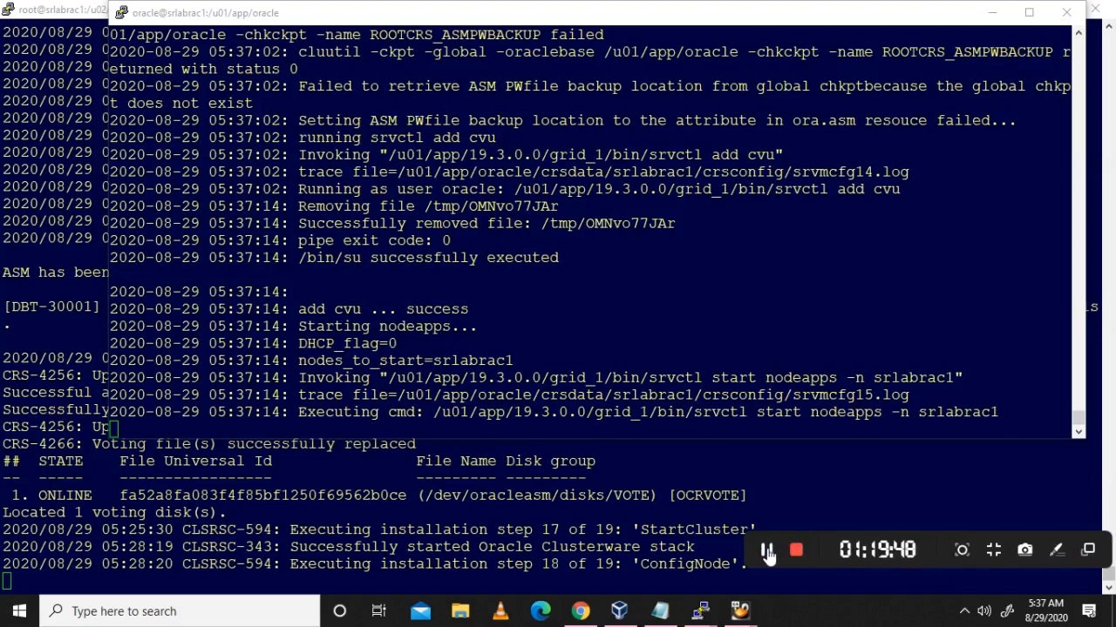
left_click(767, 554)
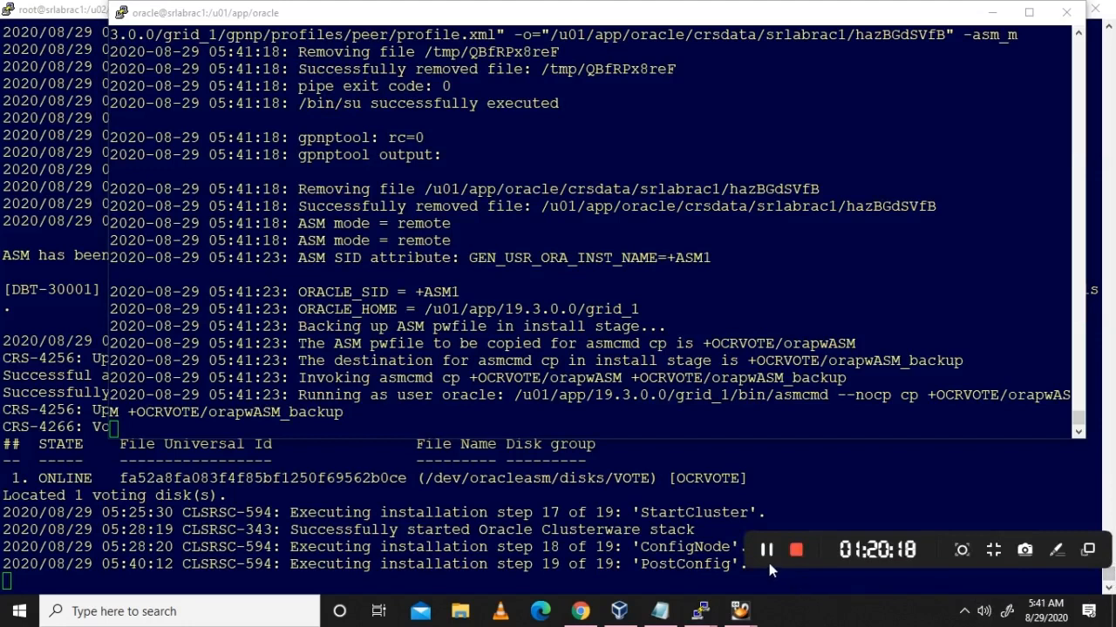
left_click(768, 549)
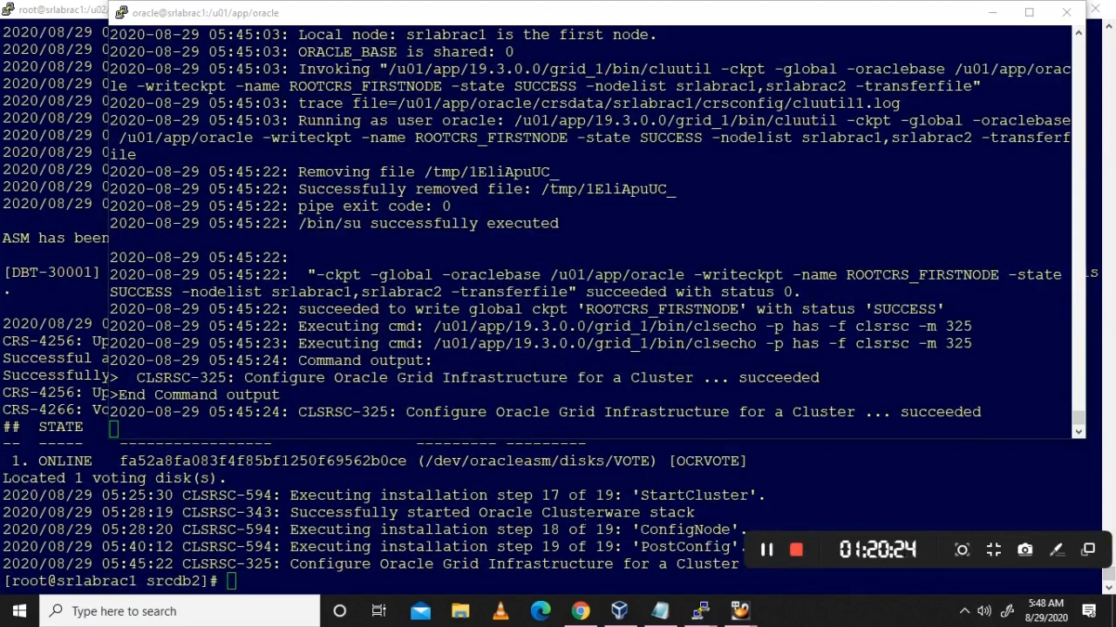
Step: Copy the root.sh path from the srlabrac1 root session and switch to srlabrac2's root session
left_click(876, 513)
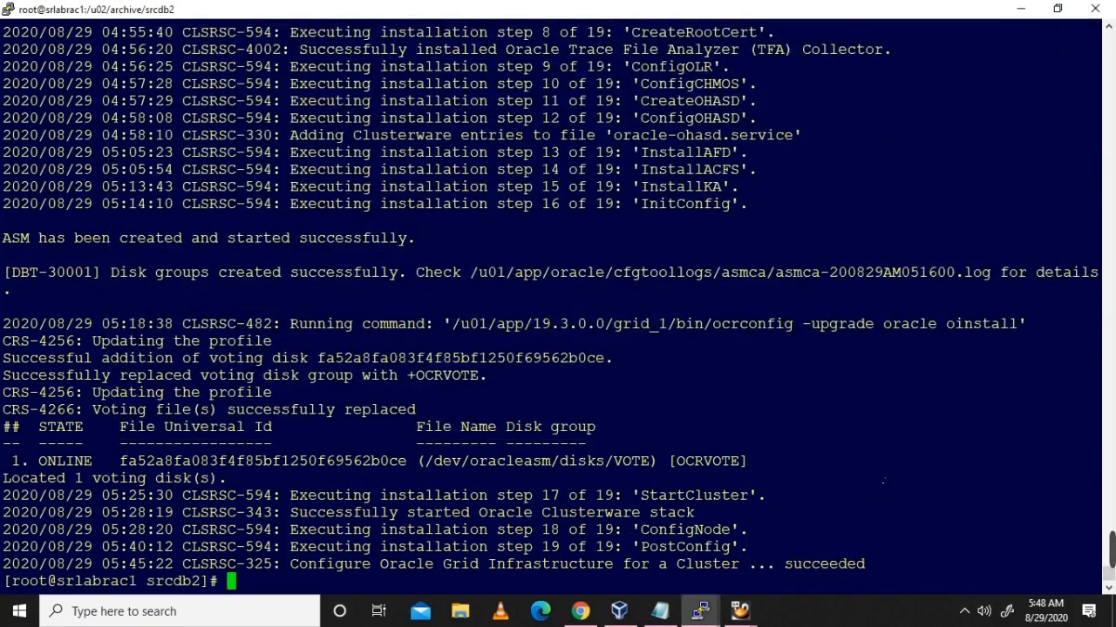
scroll(883, 481, "up", 15)
scroll(883, 480, "down", 5)
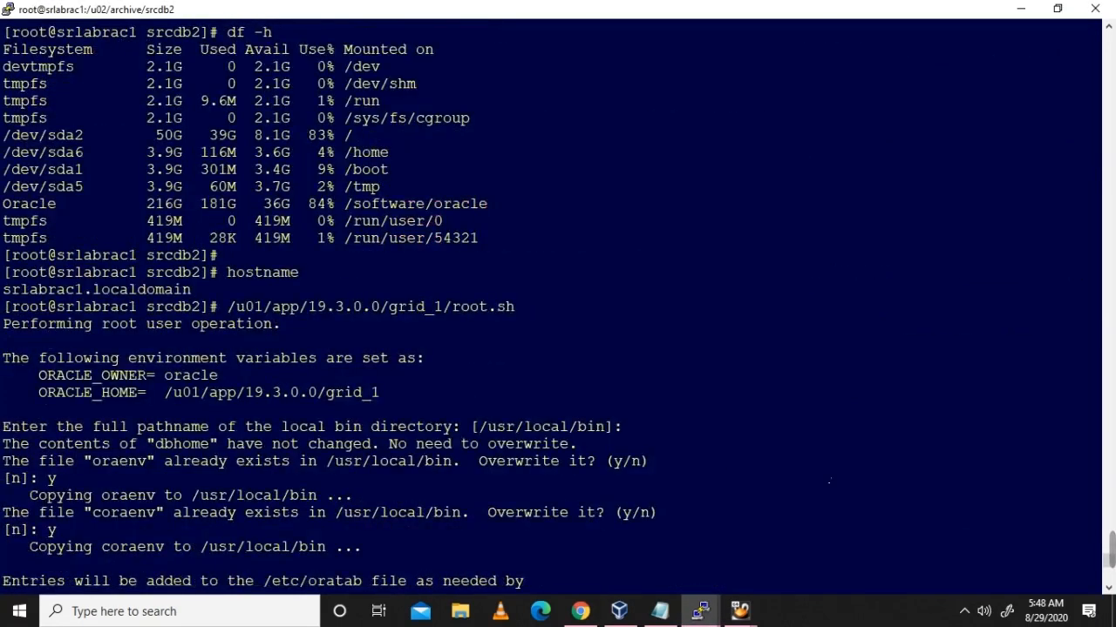
left_click_drag(227, 306, 515, 319)
key("ctrl+c")
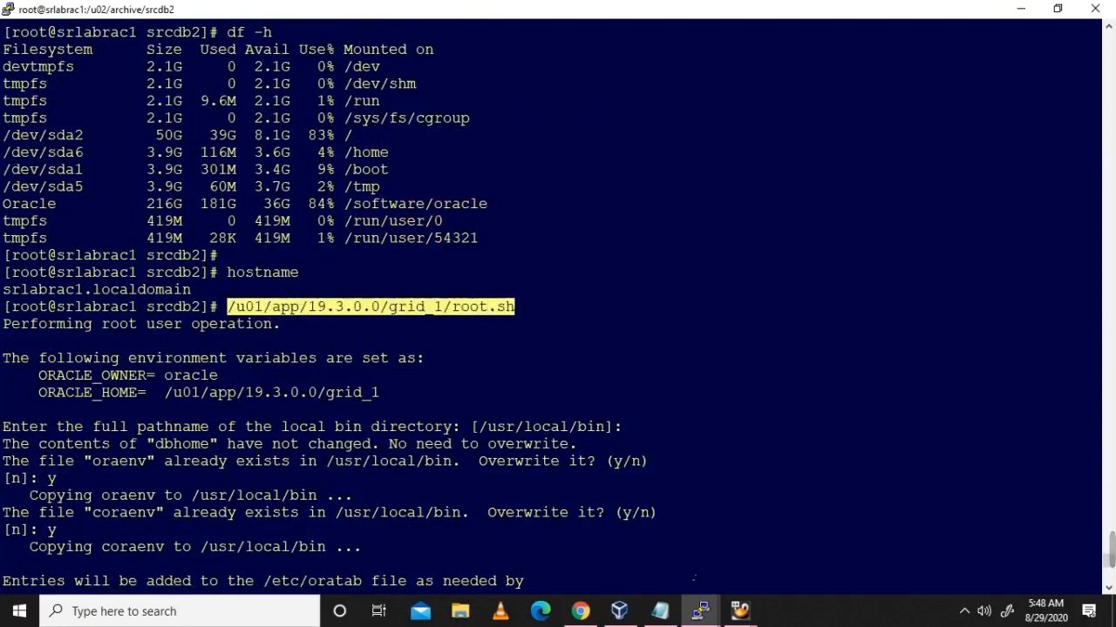
mouse_move(700, 610)
left_click(654, 547)
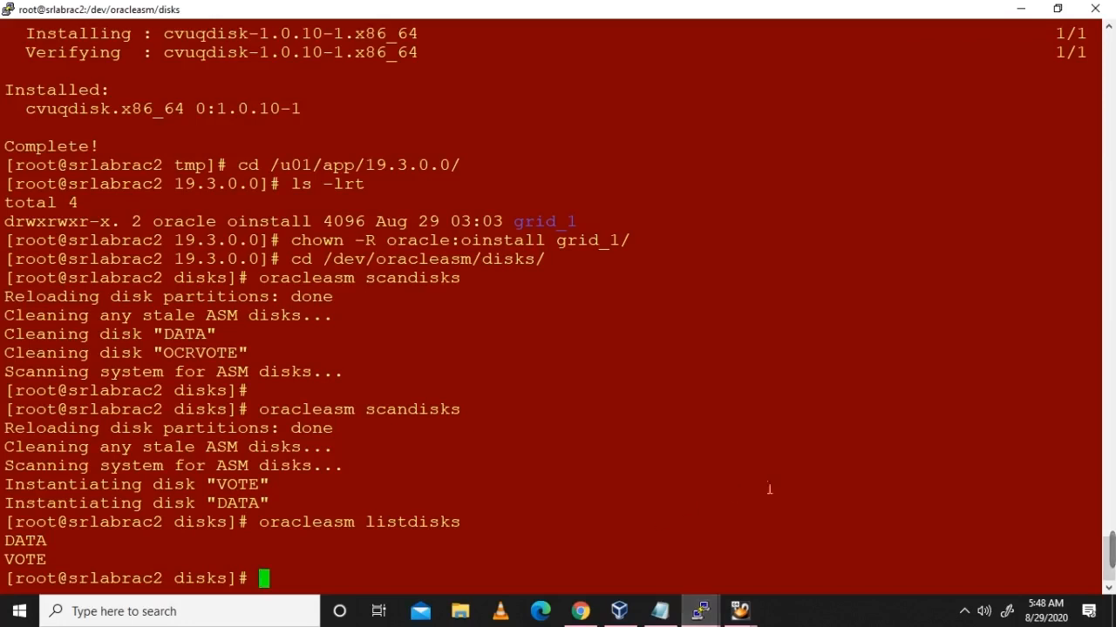
Step: Run root.sh on srlabrac2, keeping the default bin directory and overwriting oraenv and coraenv
right_click(782, 437)
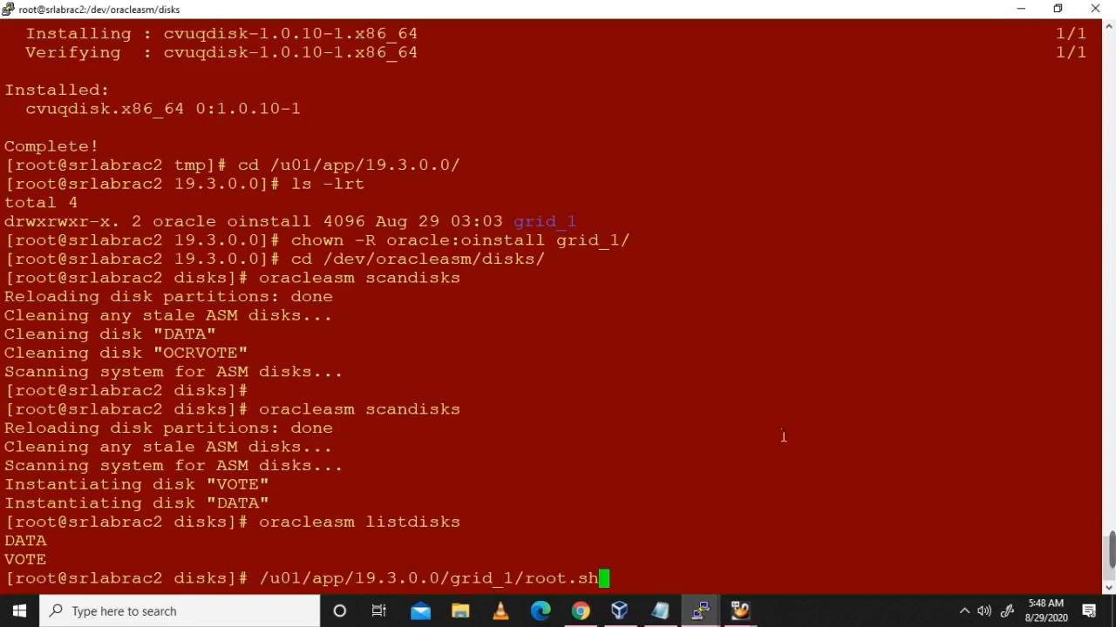
key("Return")
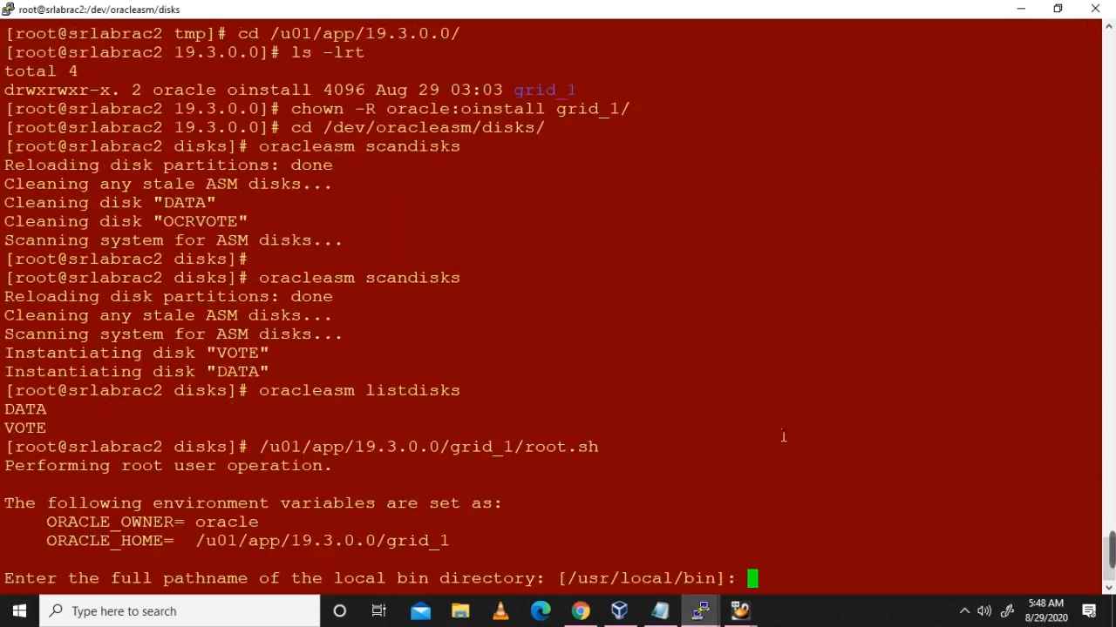
key("Return")
type("y")
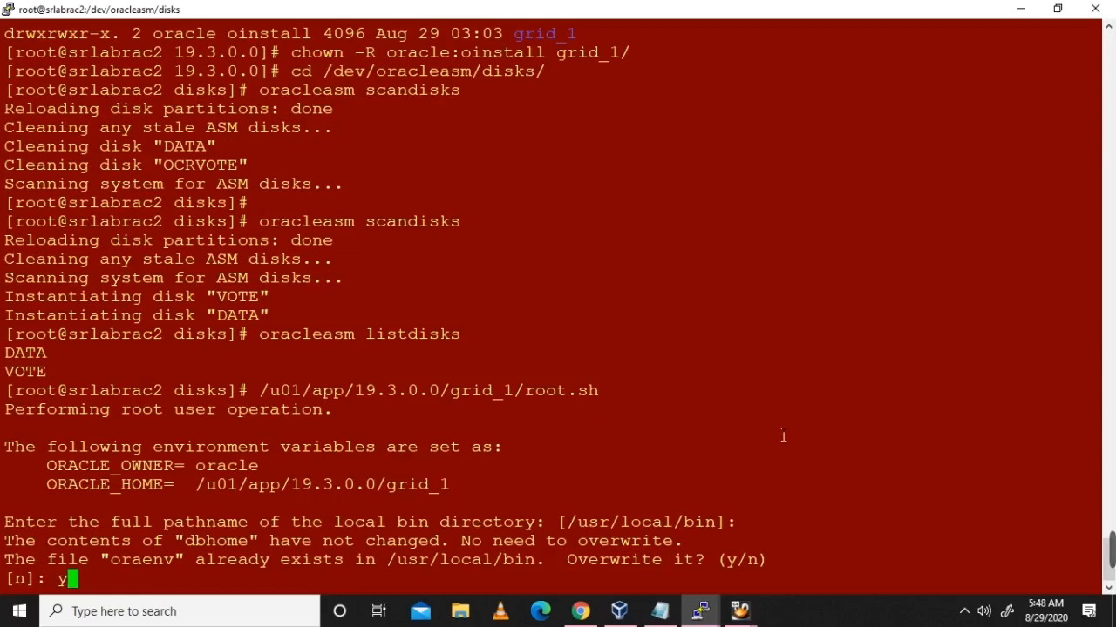
key("Return")
type("y")
key("Return")
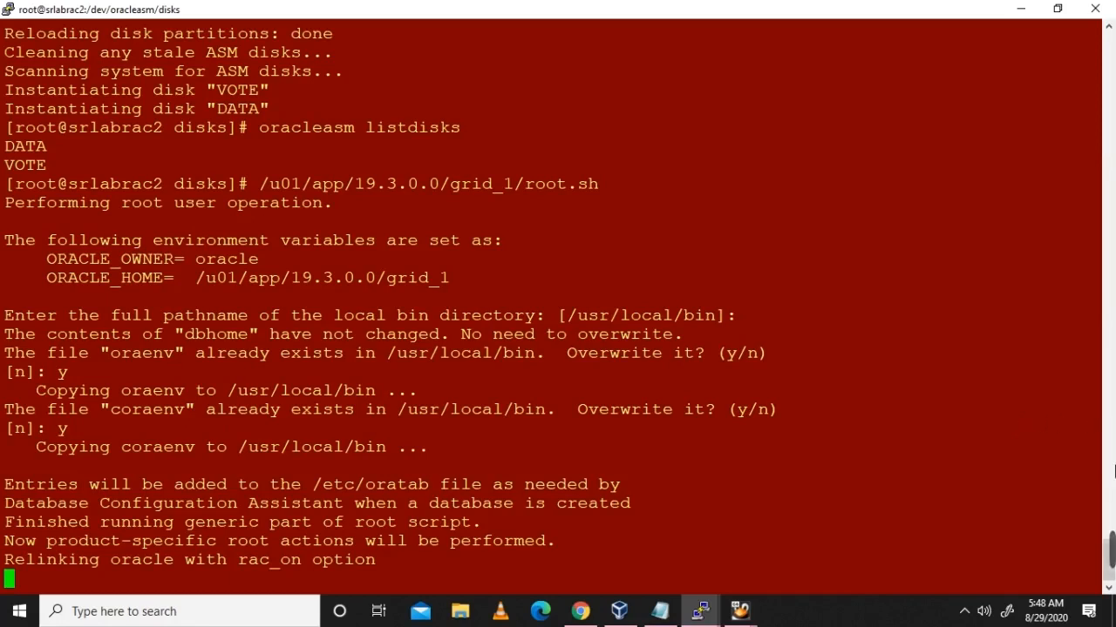
left_click(767, 551)
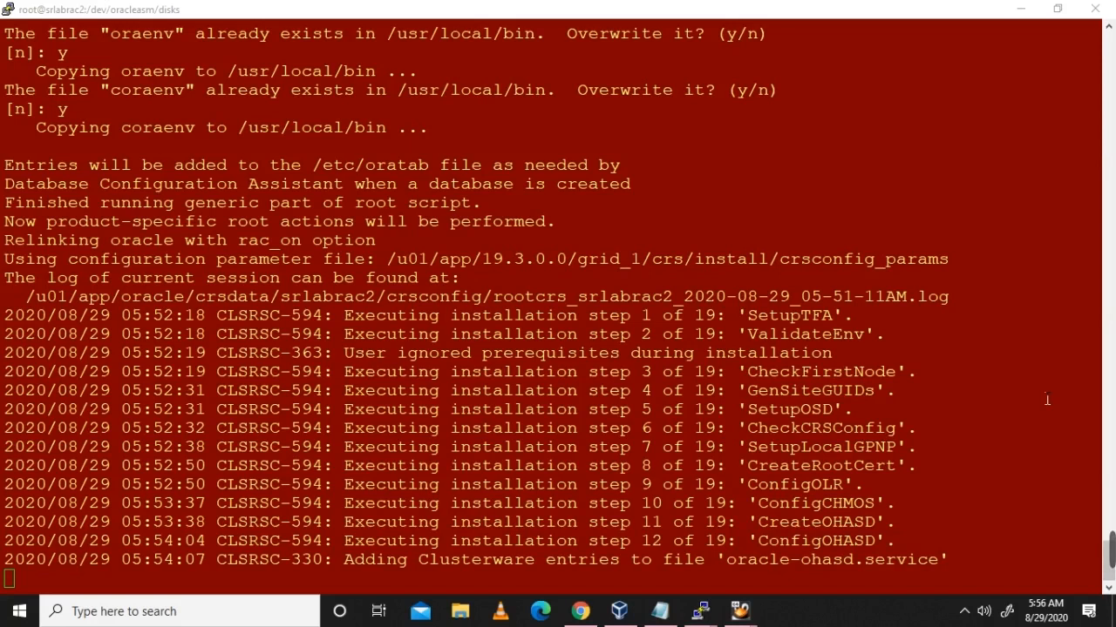
left_click(904, 296)
Step: Follow the srlabrac2 root script log with tail -f in the oracle session
double_click(904, 296)
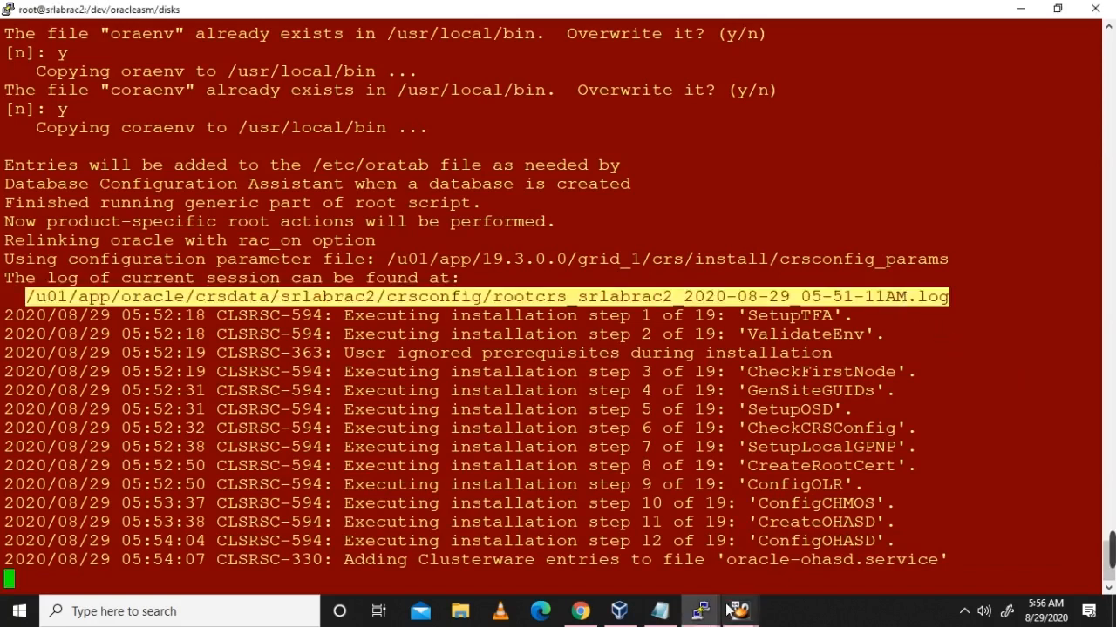
left_click(700, 610)
left_click(891, 549)
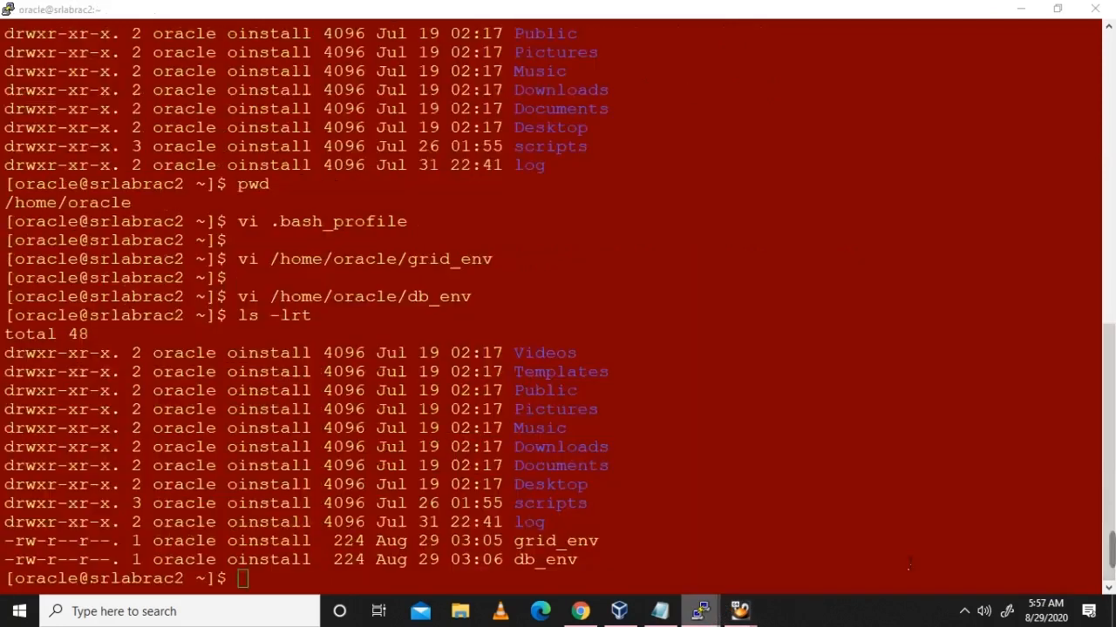
type("tail -f")
right_click(882, 502)
key("Return")
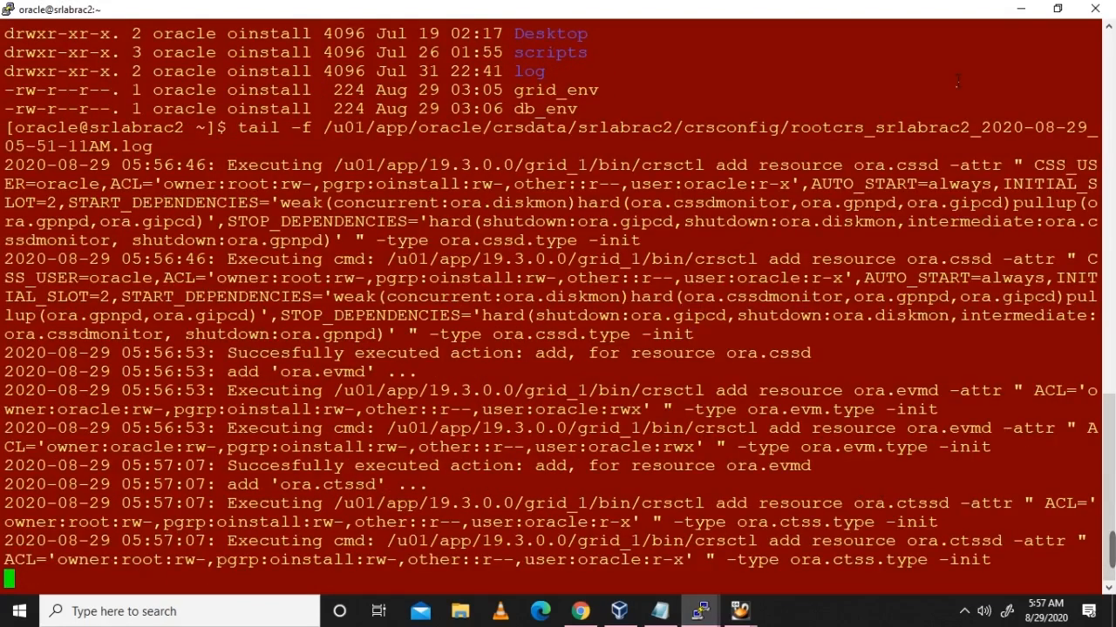
Step: Shrink and raise the oracle log window over the root output, watching until TFA Collector installs
left_click(1057, 9)
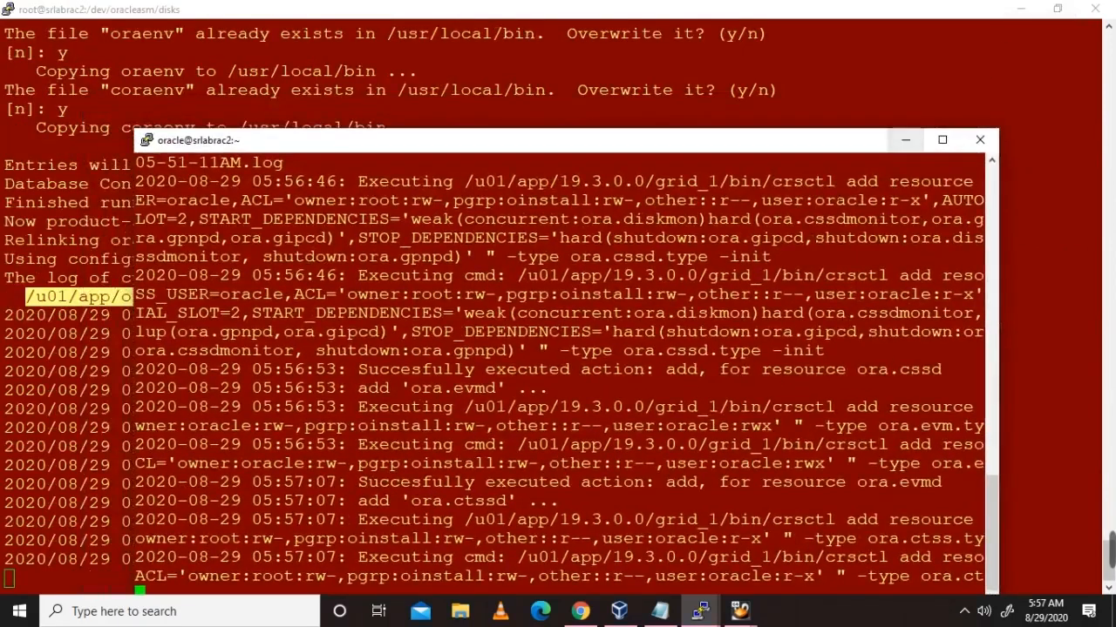
left_click_drag(739, 150, 758, 52)
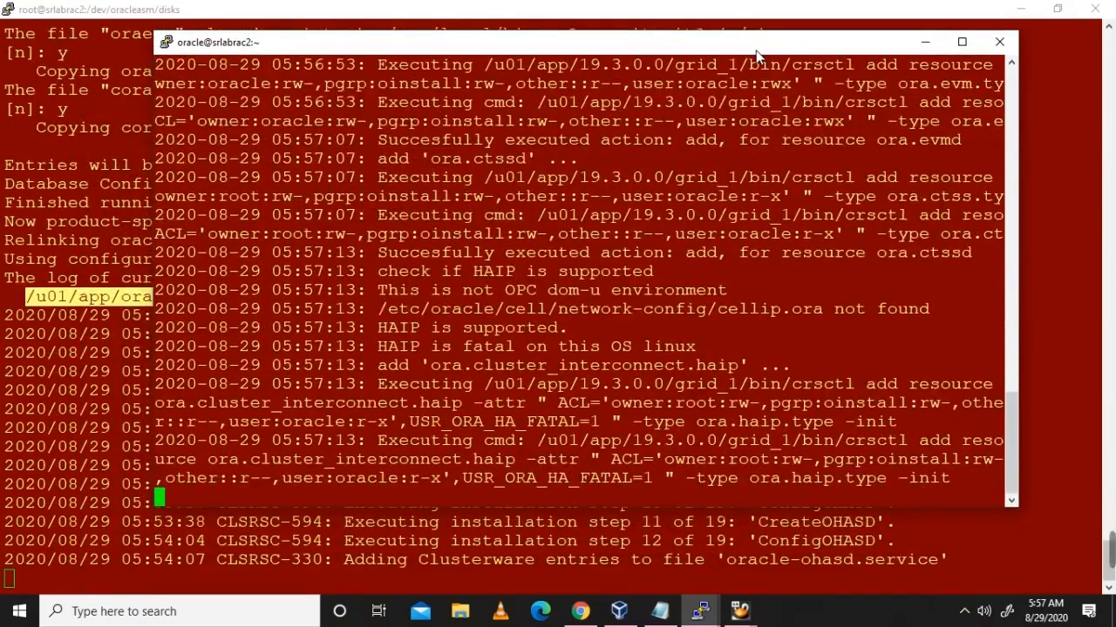
left_click_drag(753, 54, 755, 50)
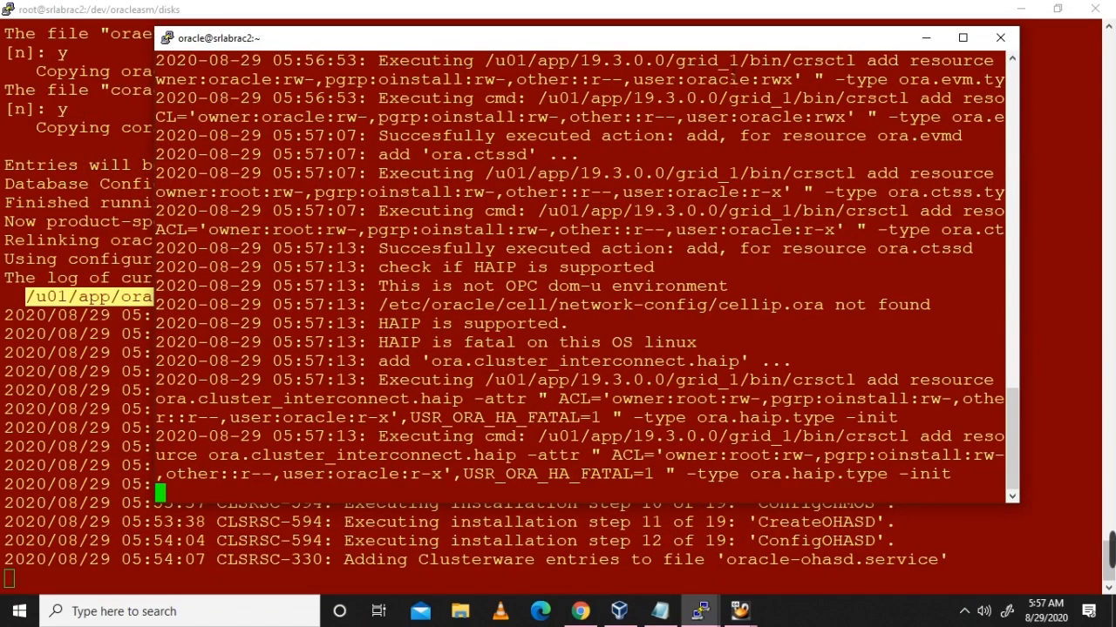
left_click_drag(715, 49, 714, 25)
double_click(717, 16)
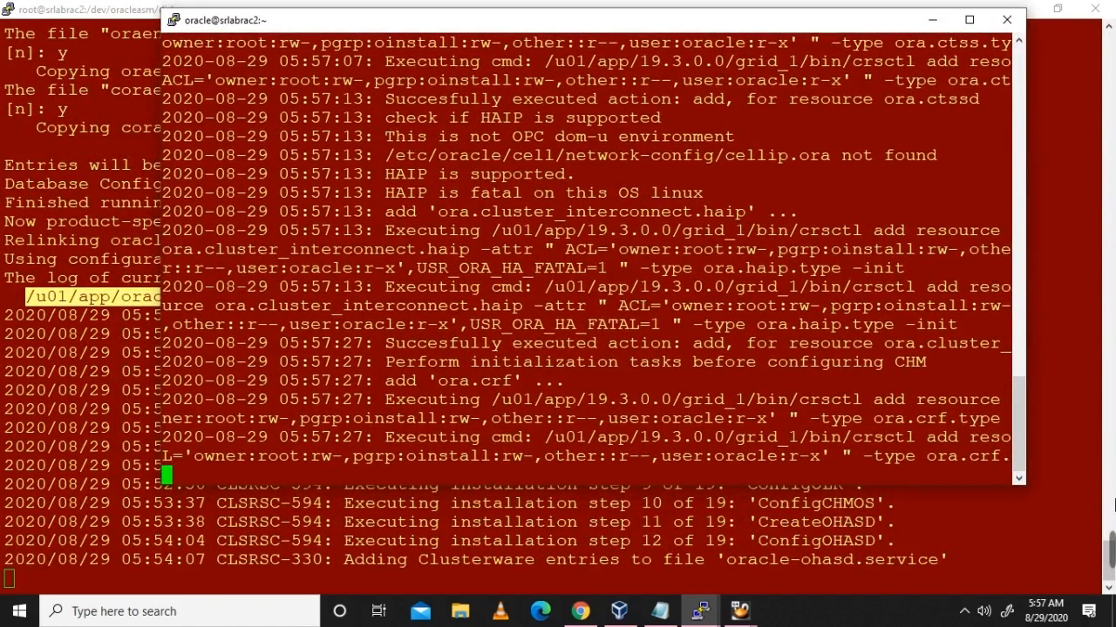
mouse_move(1112, 544)
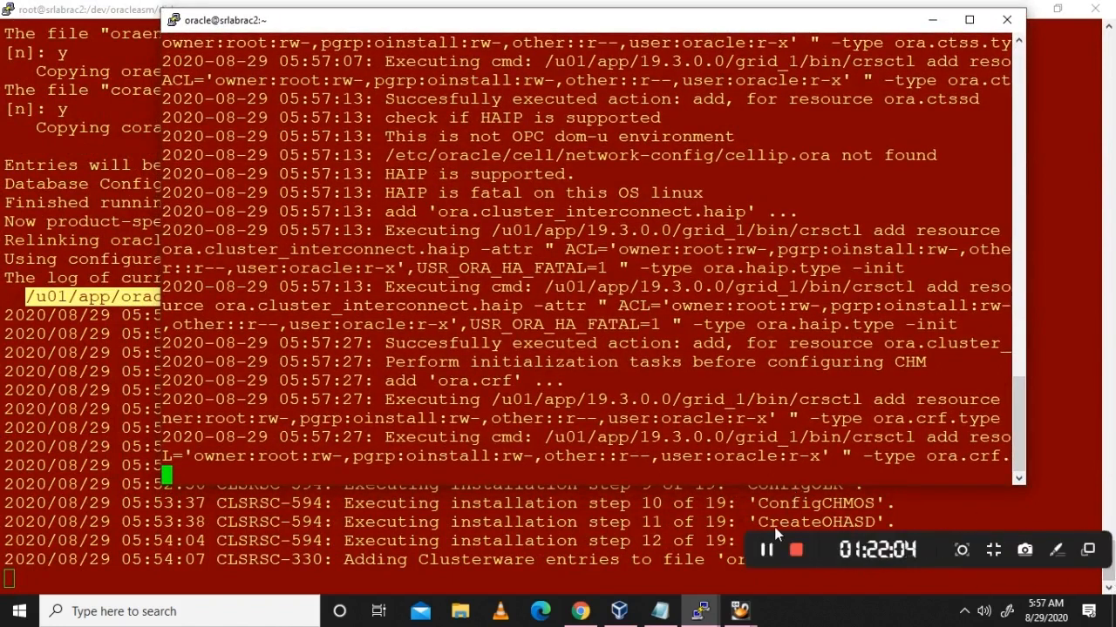
left_click(767, 551)
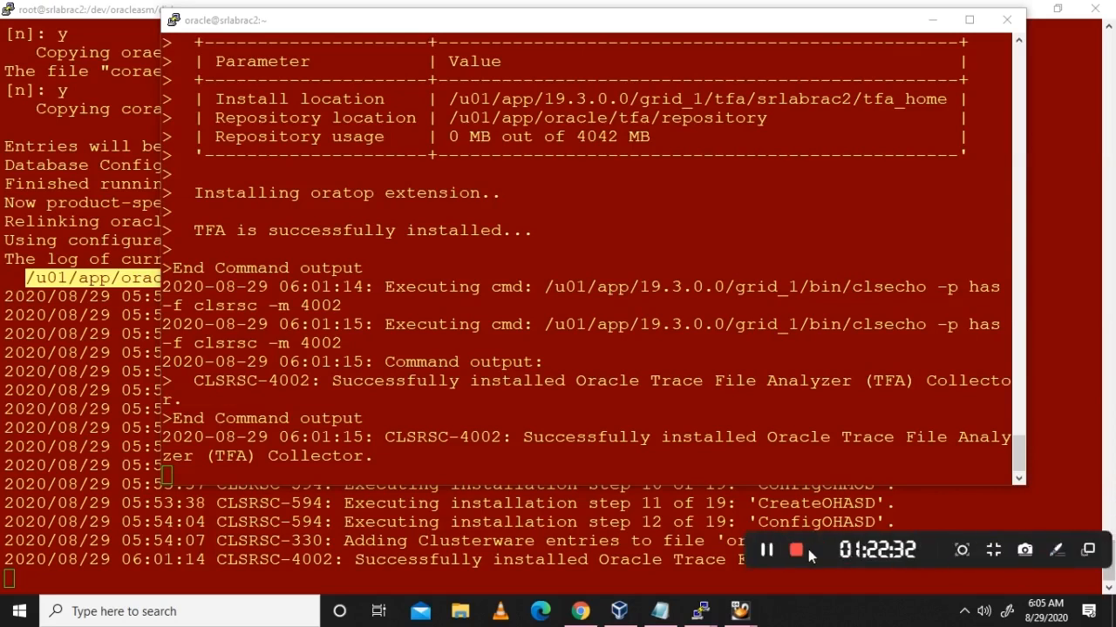
Step: Bring the srlabrac2 root session forward showing CLSRSC-325 succeeded and the root prompt
left_click(767, 550)
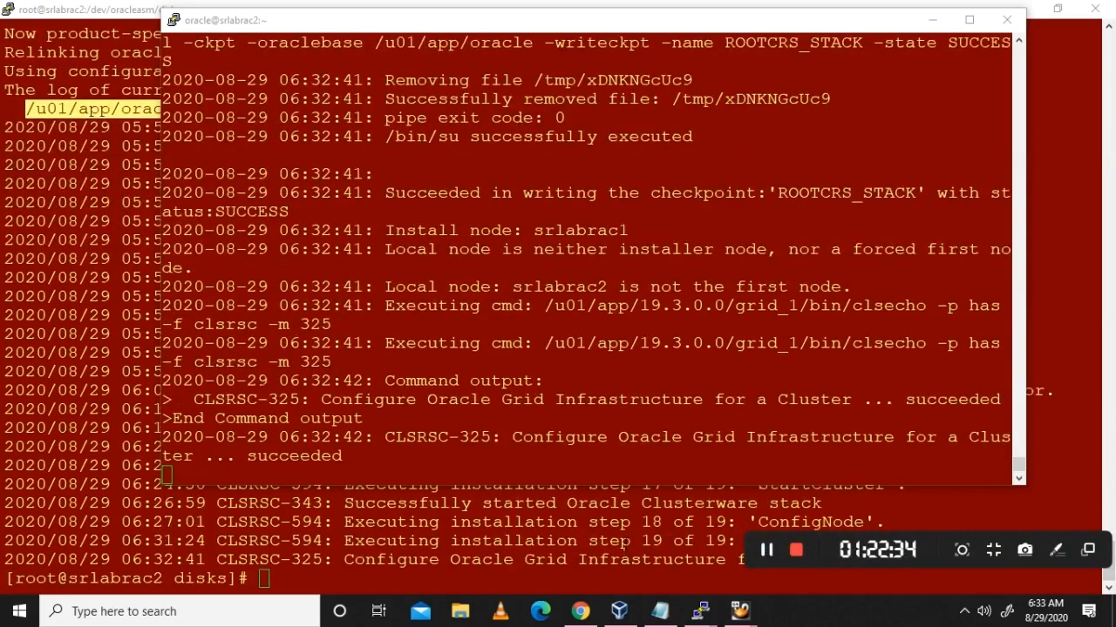
left_click(627, 544)
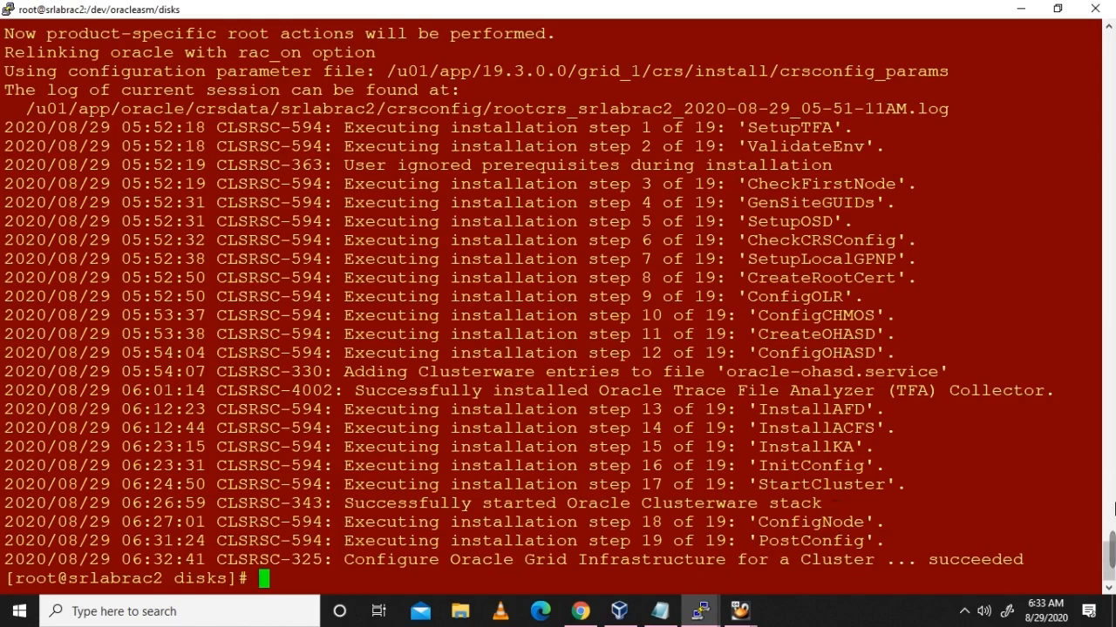
Step: Monitor the installer through NetCA and ASMCA to 100%, where INS-20802 CVU failure appears
left_click(774, 551)
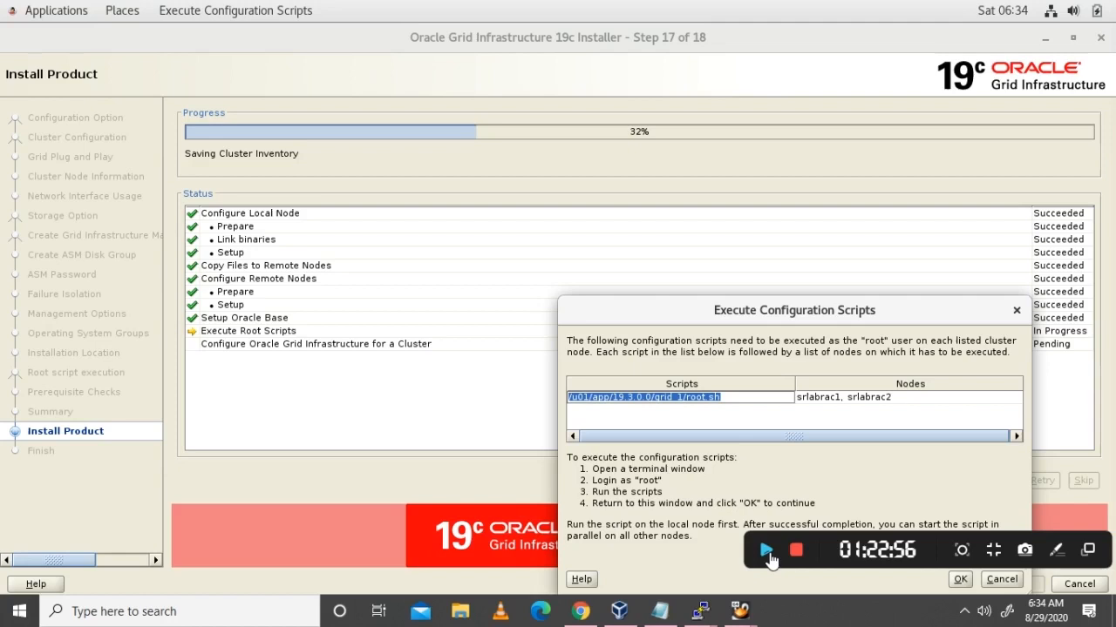
left_click(768, 552)
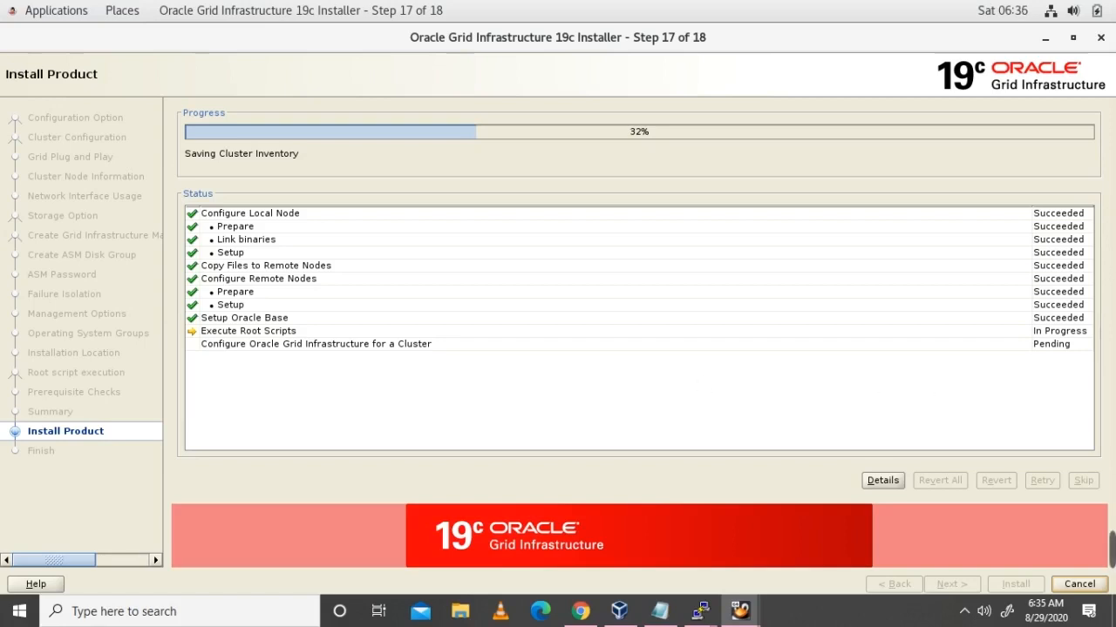
mouse_move(1111, 550)
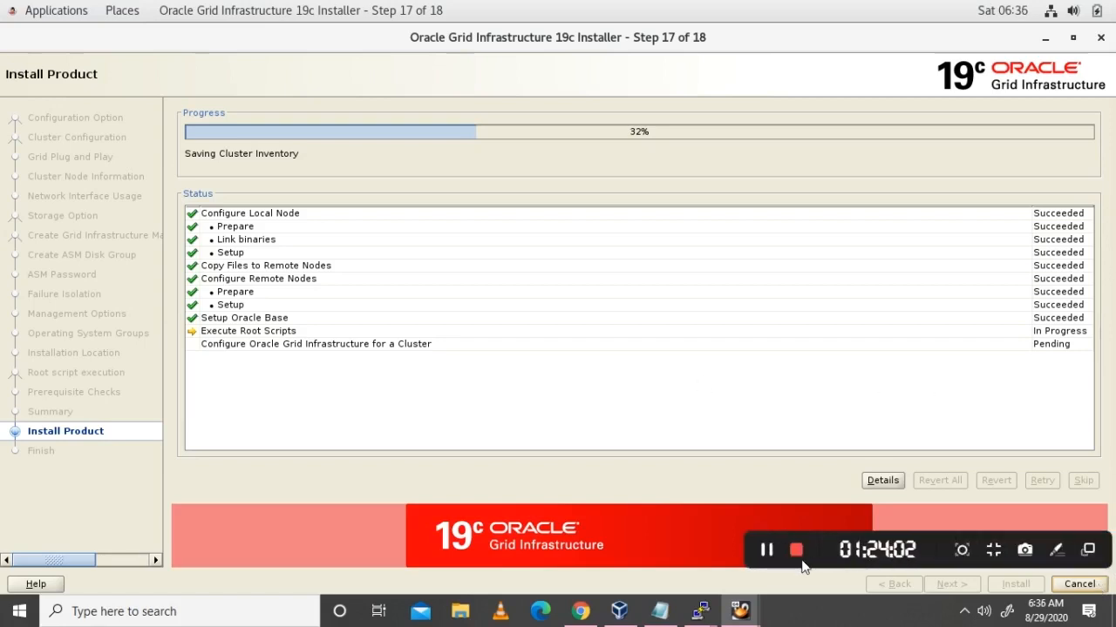
left_click(767, 550)
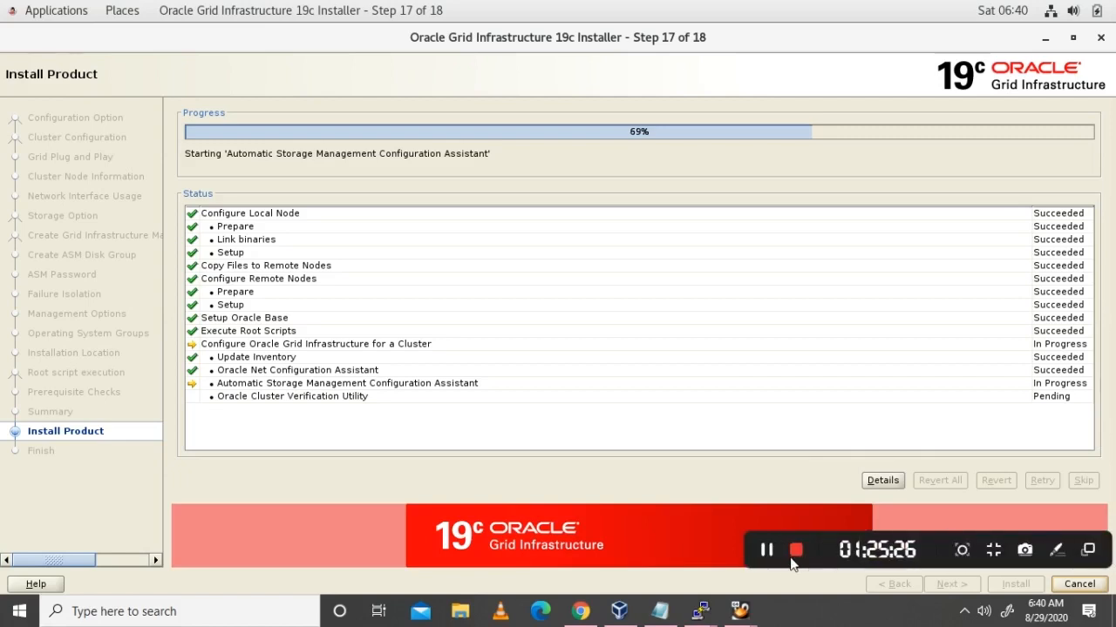
left_click(766, 550)
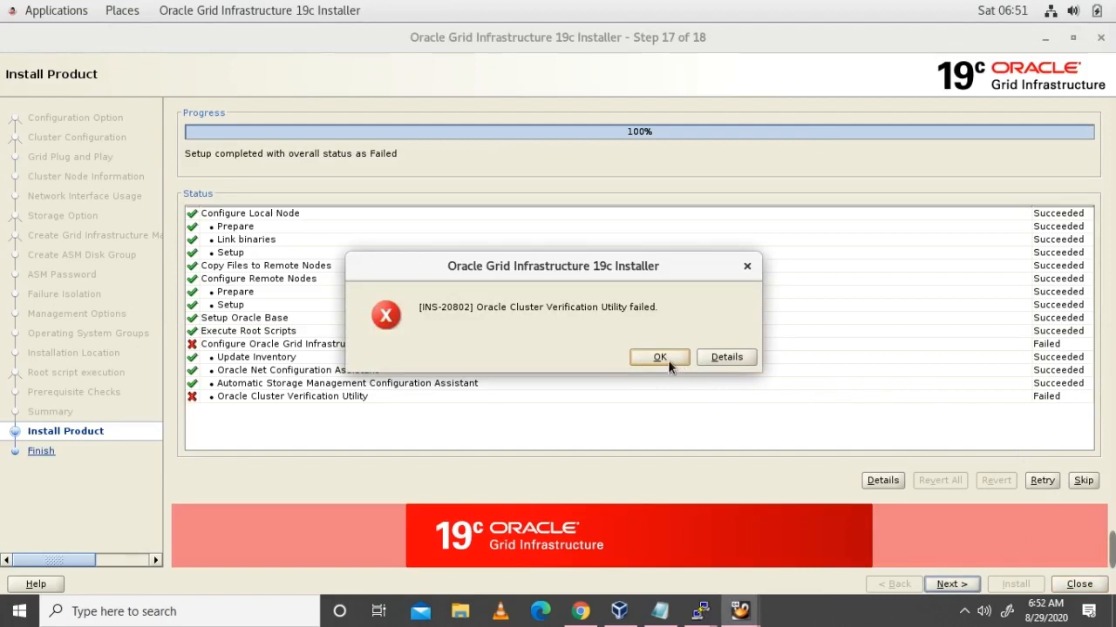
Step: Dismiss the INS-20802 verification error and confirm INS-43080 to reach Finish despite failed assistants
key("Return")
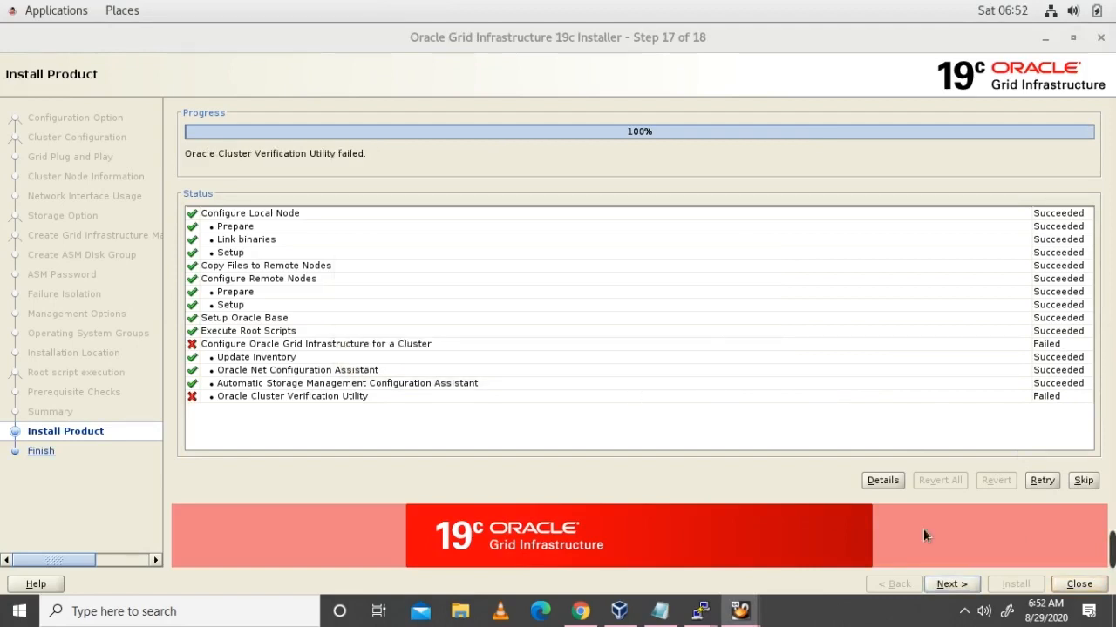
left_click(955, 588)
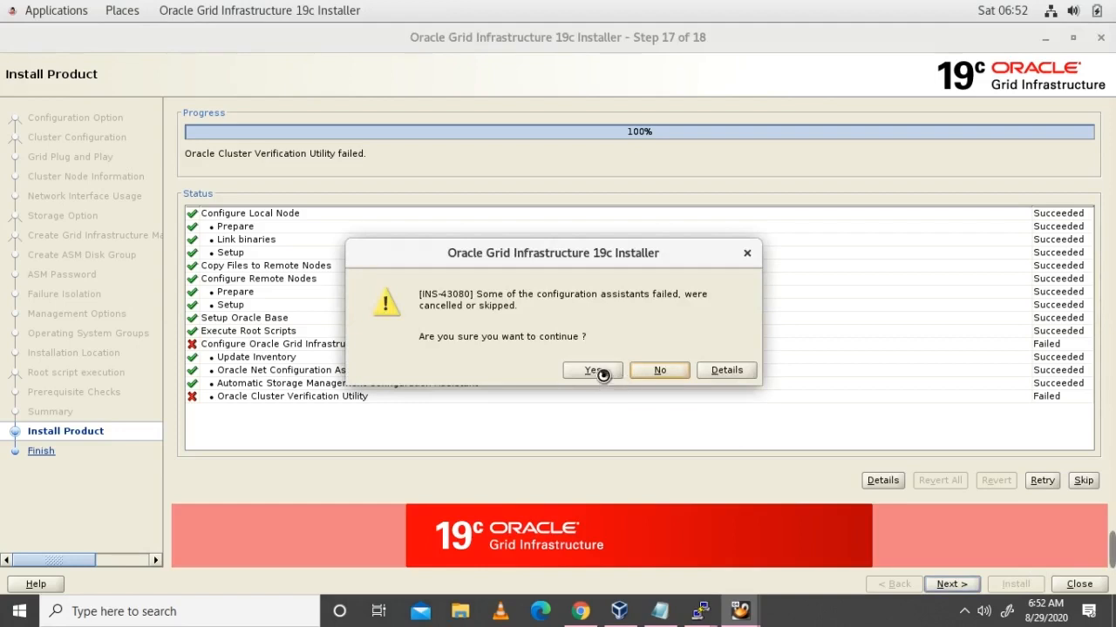
left_click(596, 373)
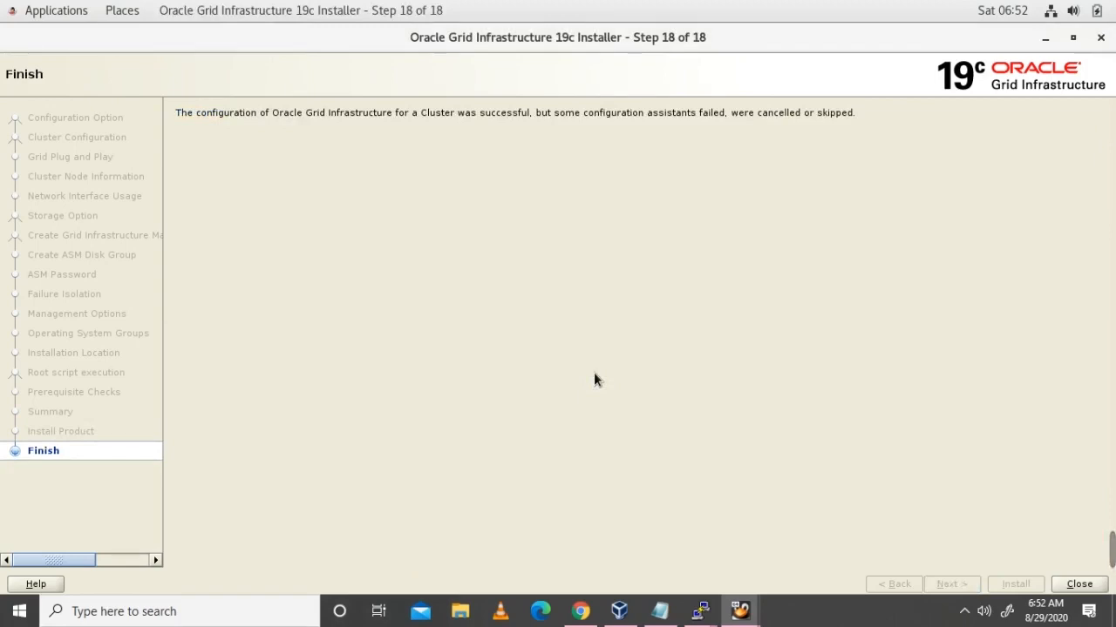
Step: Close the Grid Infrastructure installer from the Finish page
left_click(1086, 592)
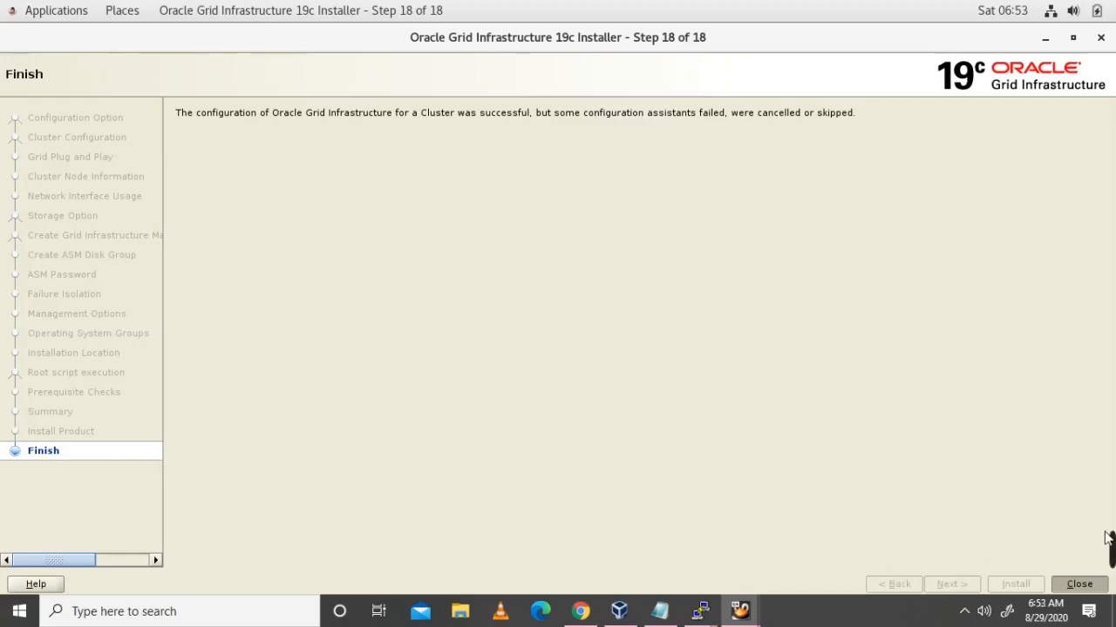
mouse_move(1109, 538)
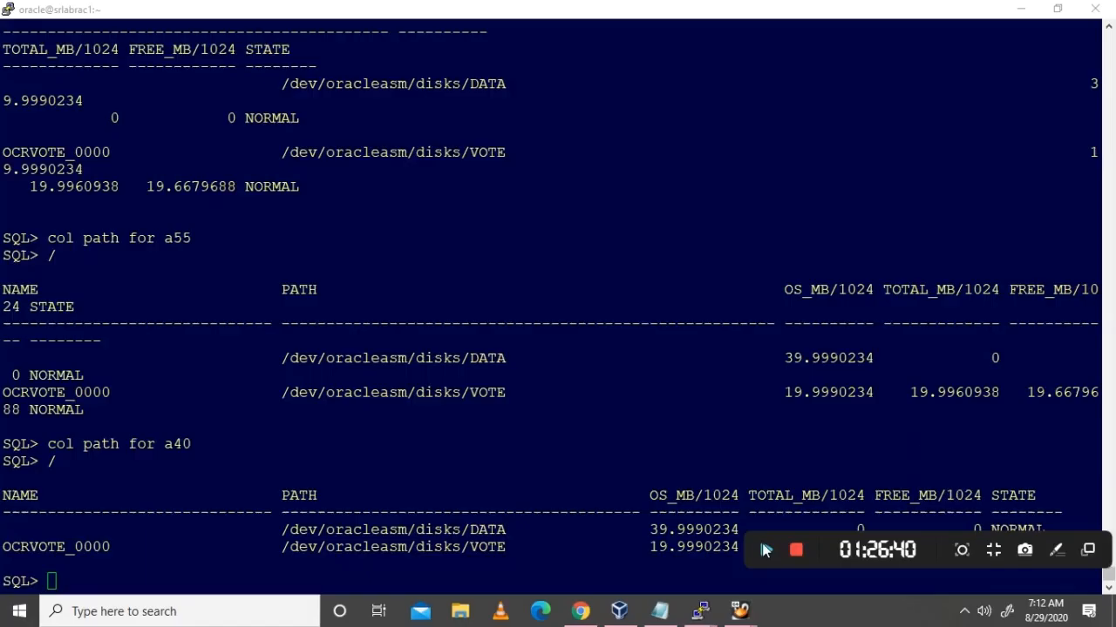
Step: Exit the current SQL*Plus session in the node 1 terminal
left_click(571, 482)
scroll(568, 475, "up", 10)
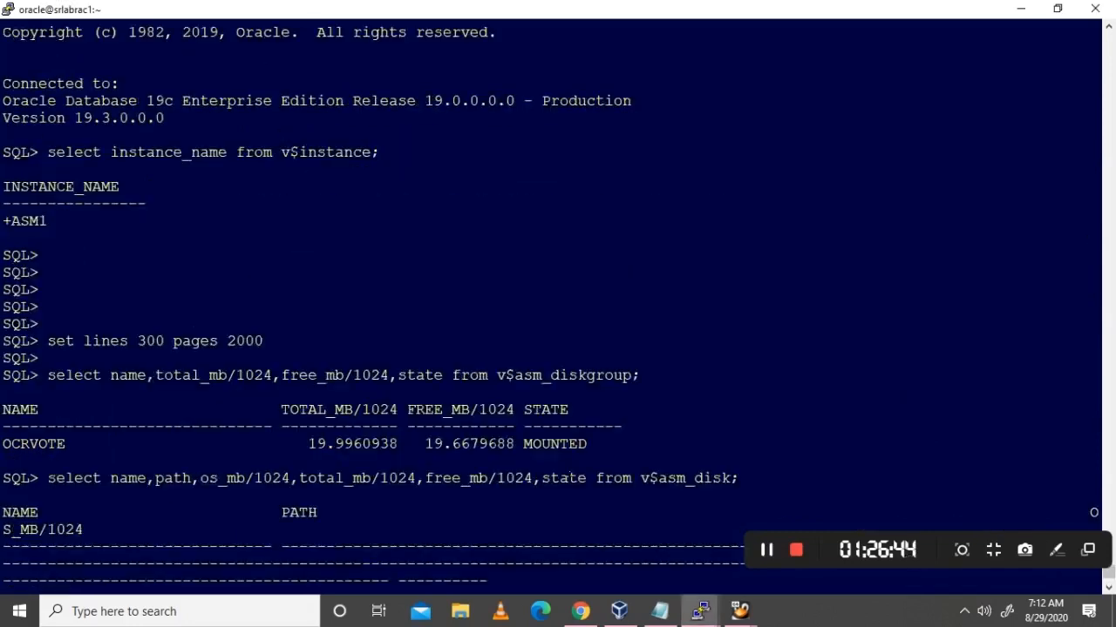
scroll(264, 197, "up", 5)
scroll(268, 277, "down", 10)
scroll(268, 278, "up", 5)
scroll(323, 319, "down", 10)
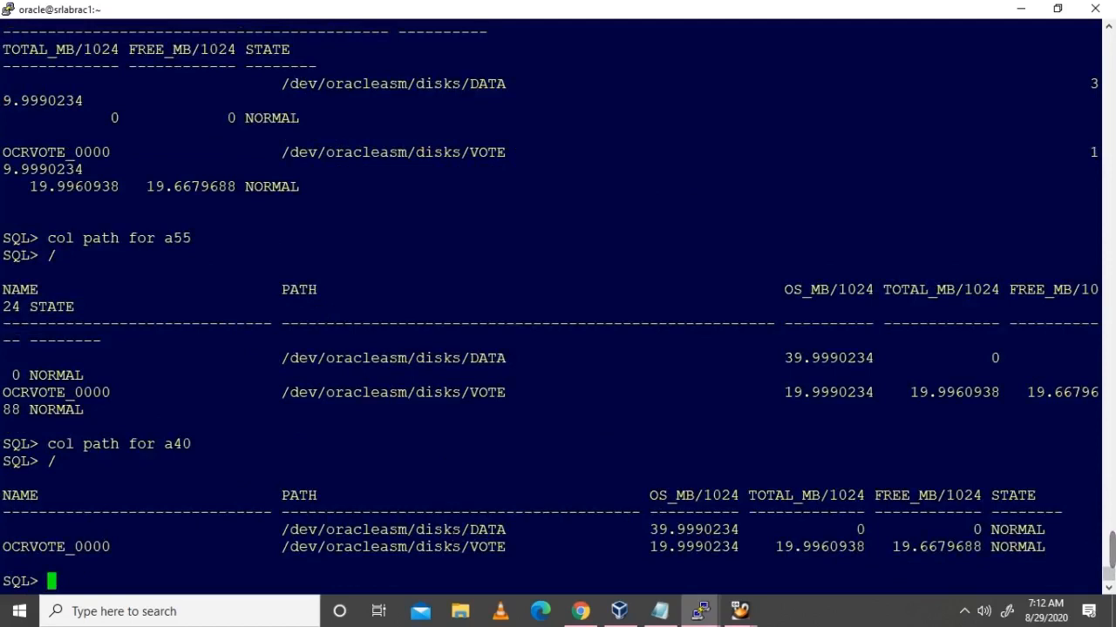
type("exit")
key("Return")
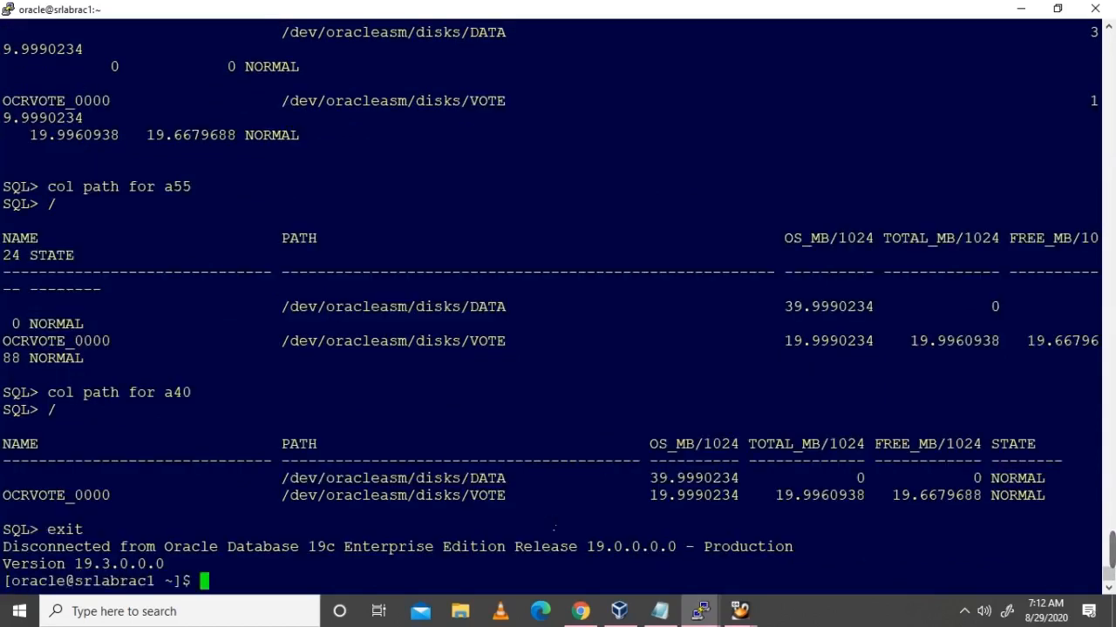
Step: Start SQL*Plus as sysasm and set lines 300 pages 2000
type("sqlplus / ")
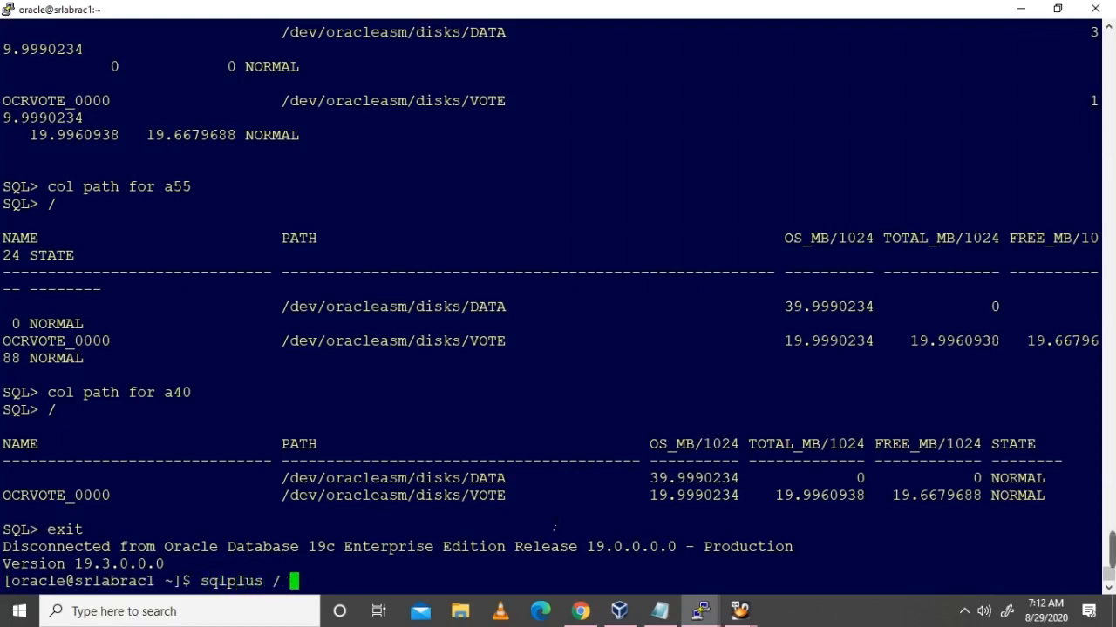
type("as sysasm")
key("Return")
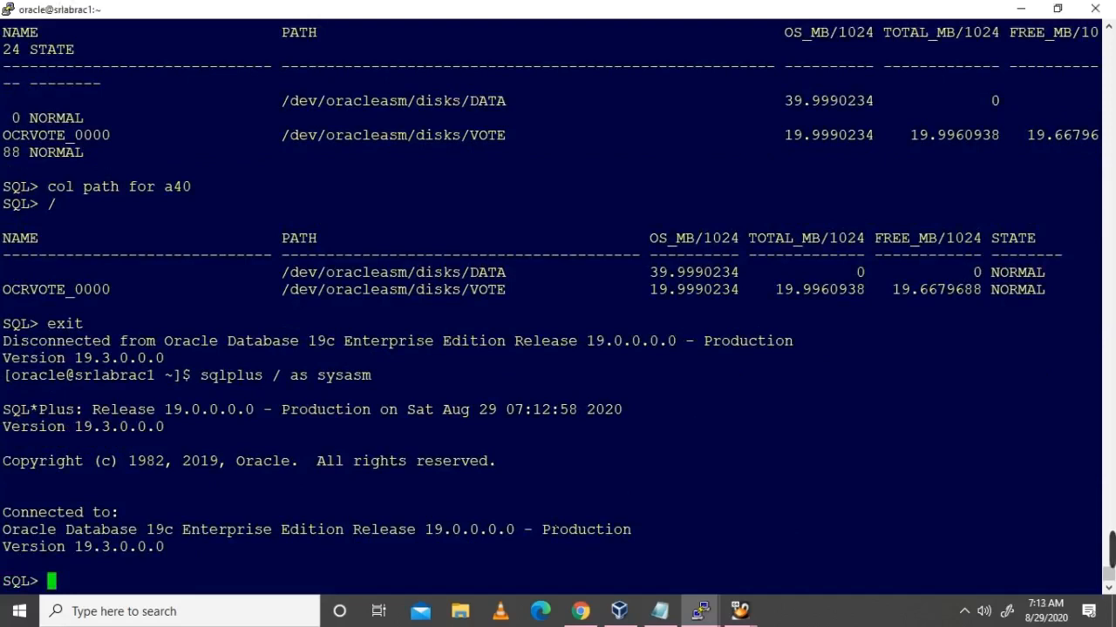
type("set lines 300 pa")
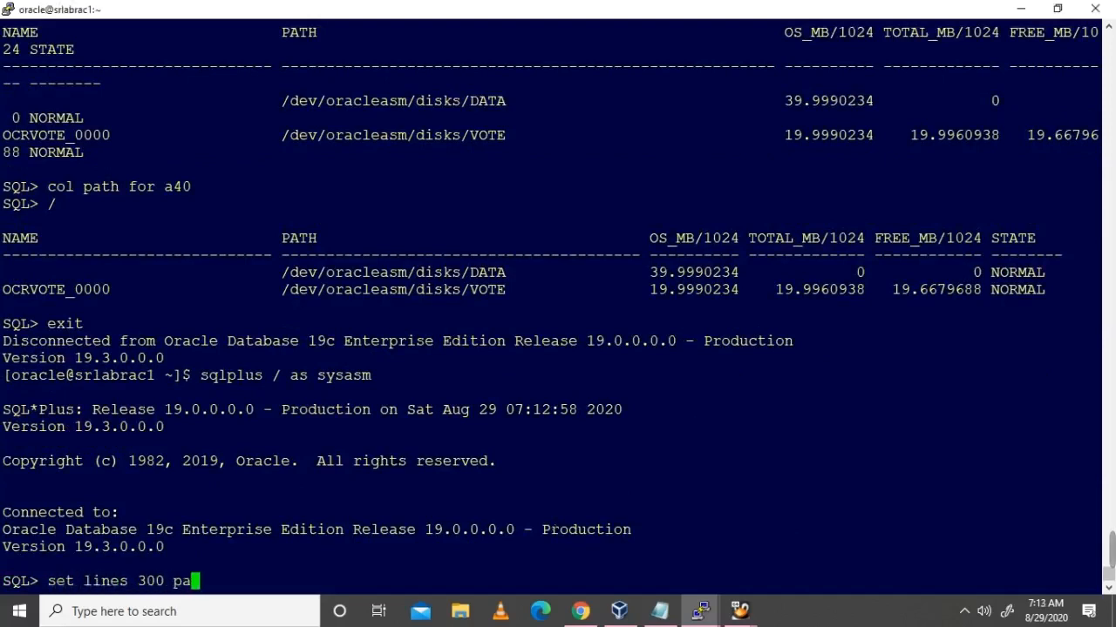
type("ges 2000")
key("Return")
key("Return")
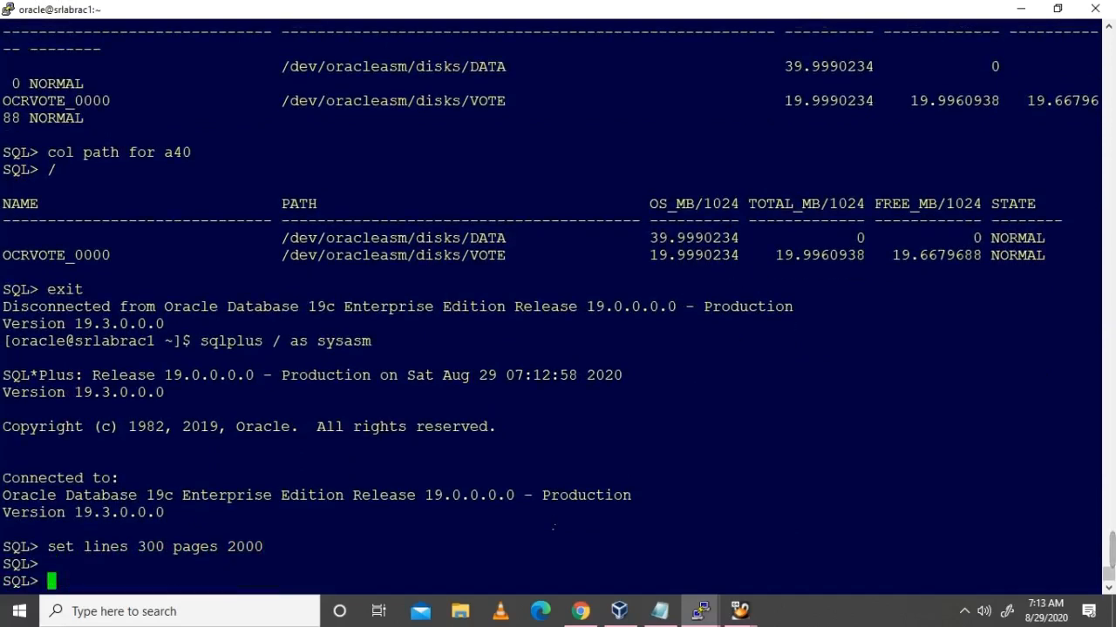
Step: Copy the CREATE DISKGROUP DATA command line from the Notepad notes
left_click(659, 611)
left_click_drag(5, 571, 622, 575)
key("ctrl+c")
key("alt+Tab")
Step: Create the DATA disk group by running the pasted CREATE DISKGROUP command
key("shift+Insert")
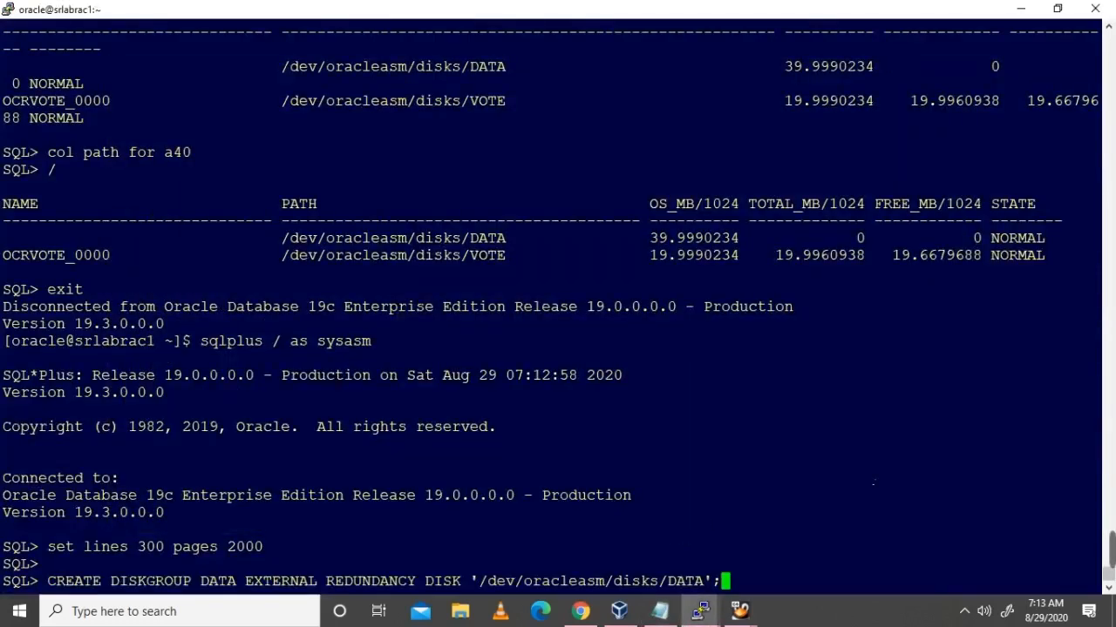
key("Return")
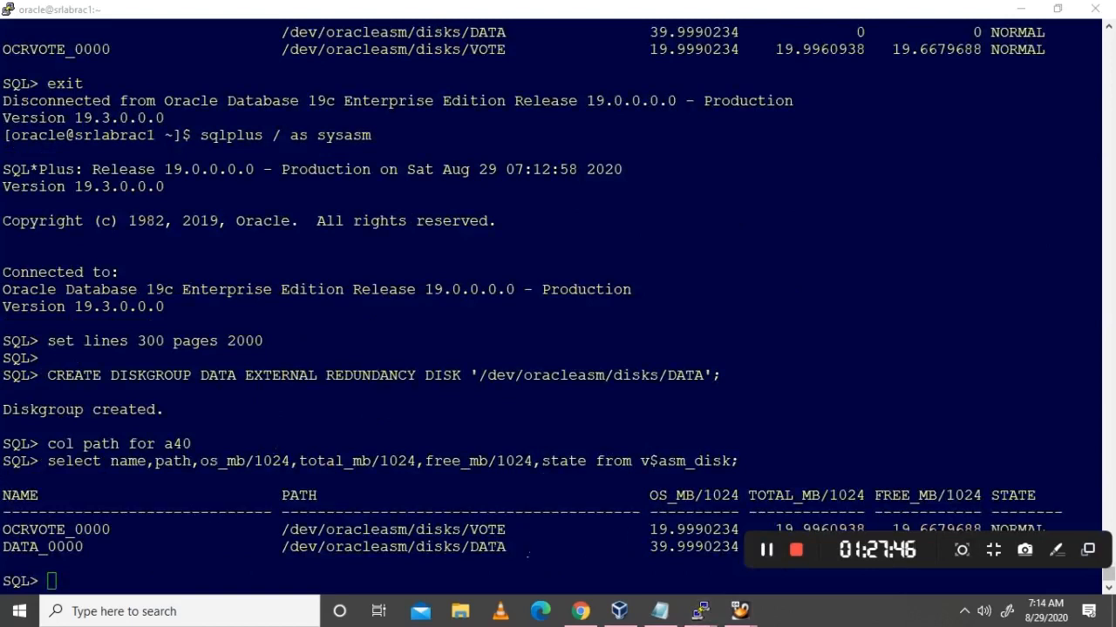
left_click(611, 566)
Step: Rerun the earlier v$asm_diskgroup query on node 1, showing DATA and OCRVOTE MOUNTED
type("sele")
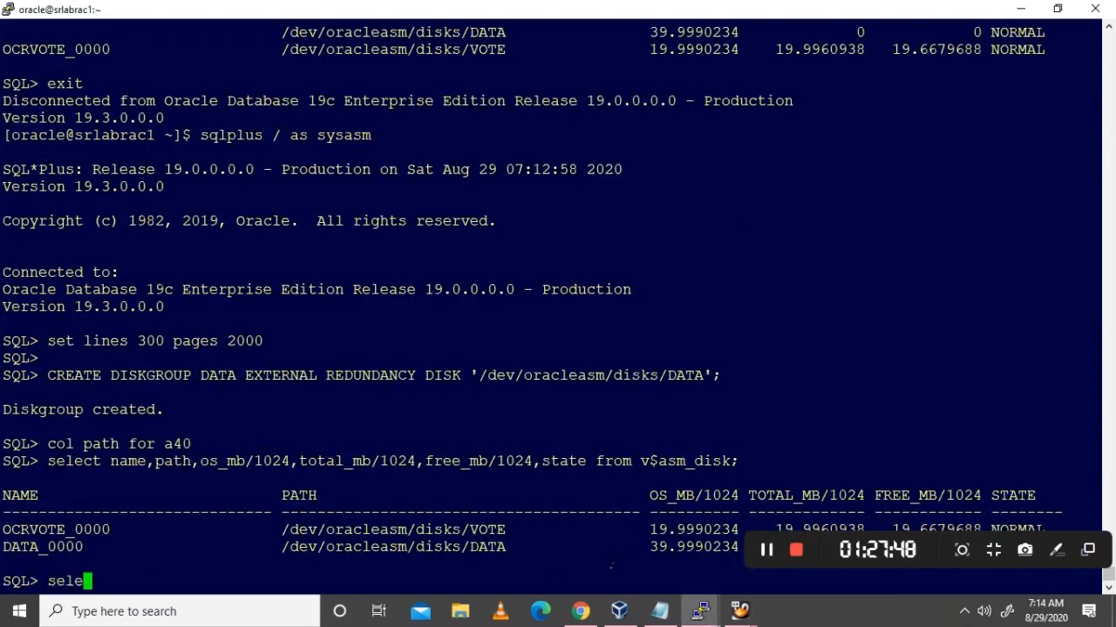
type("ct name,")
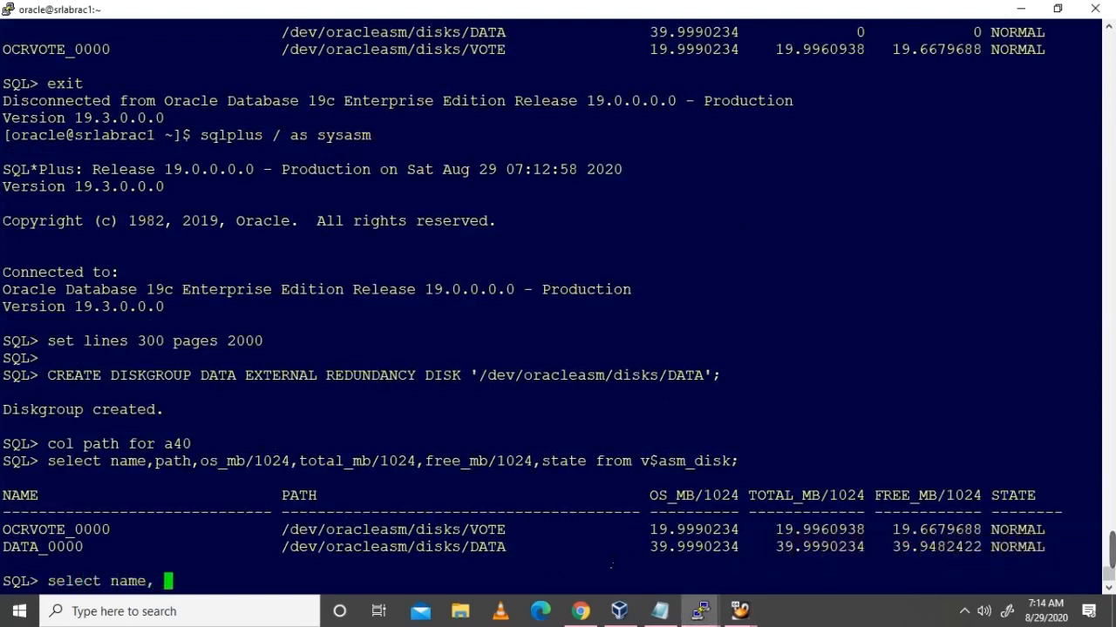
key("BackSpace")
key("BackSpace")
key("BackSpace")
key("BackSpace")
key("BackSpace")
key("BackSpace")
key("BackSpace")
key("BackSpace")
key("BackSpace")
key("BackSpace")
key("BackSpace")
key("BackSpace")
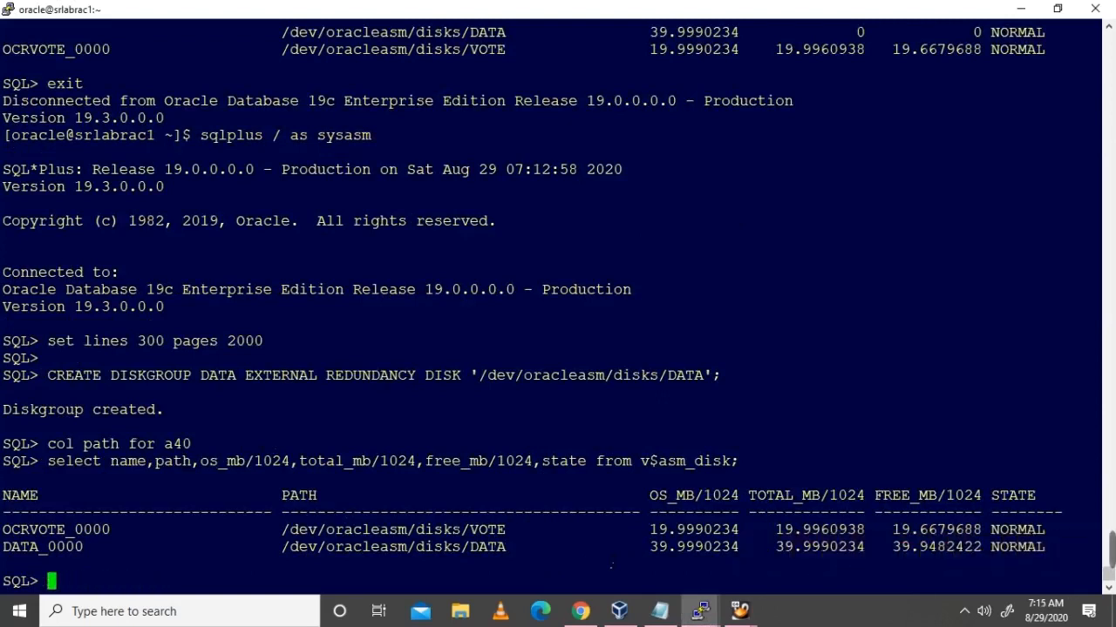
scroll(611, 566, "up", 10)
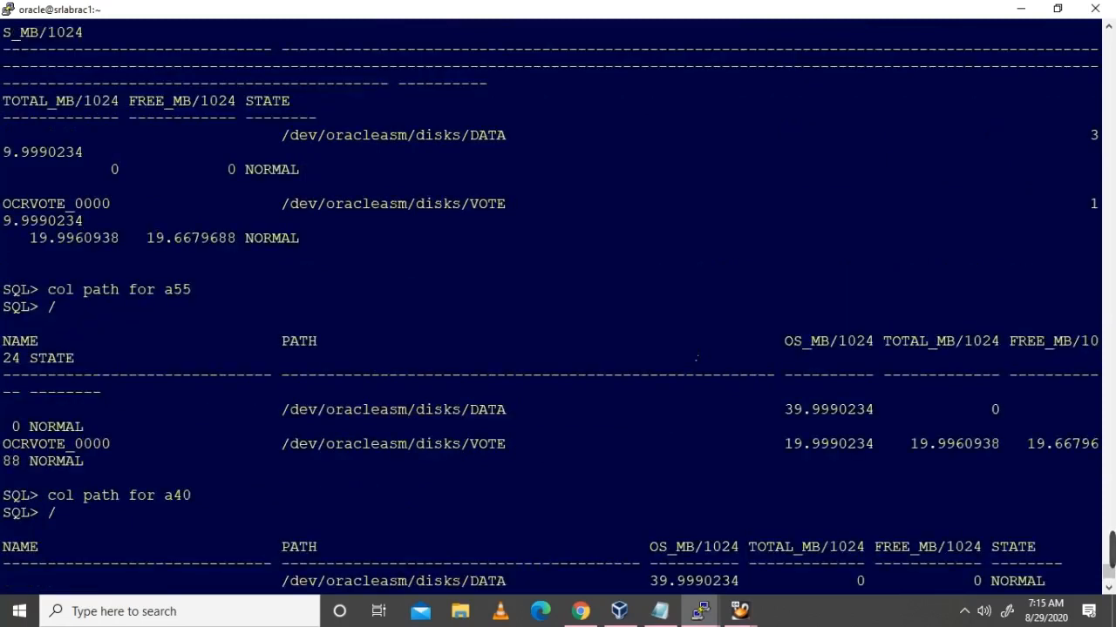
scroll(696, 356, "up", 5)
left_click_drag(47, 151, 641, 153)
right_click(642, 153)
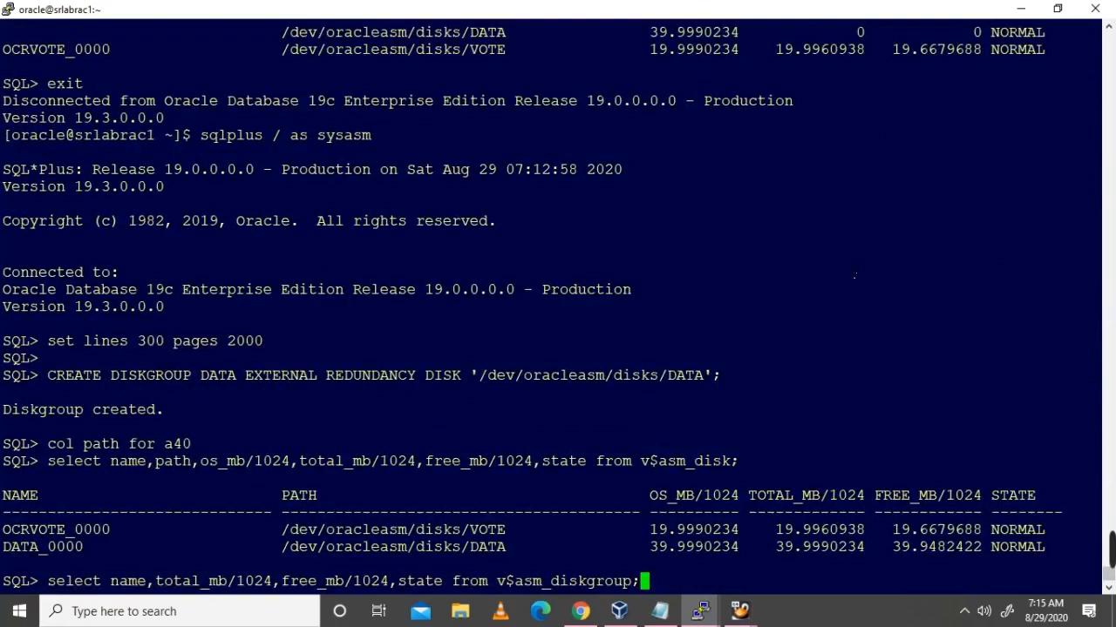
key("Return")
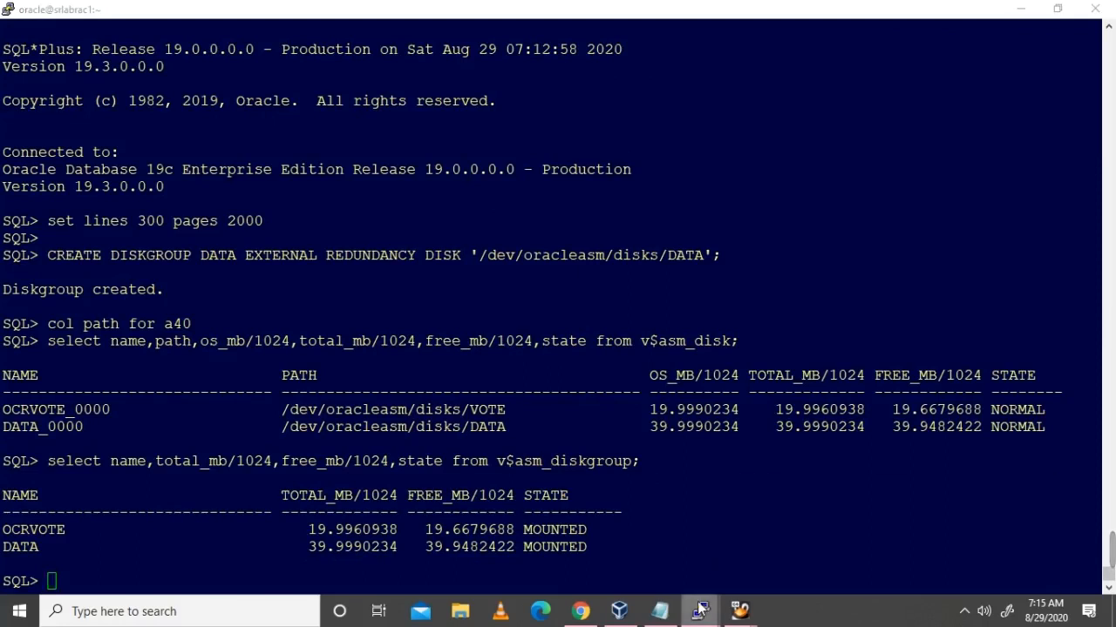
Step: Run the v$asm_diskgroup query in the node 2 SQL*Plus session
mouse_move(710, 606)
left_click(894, 556)
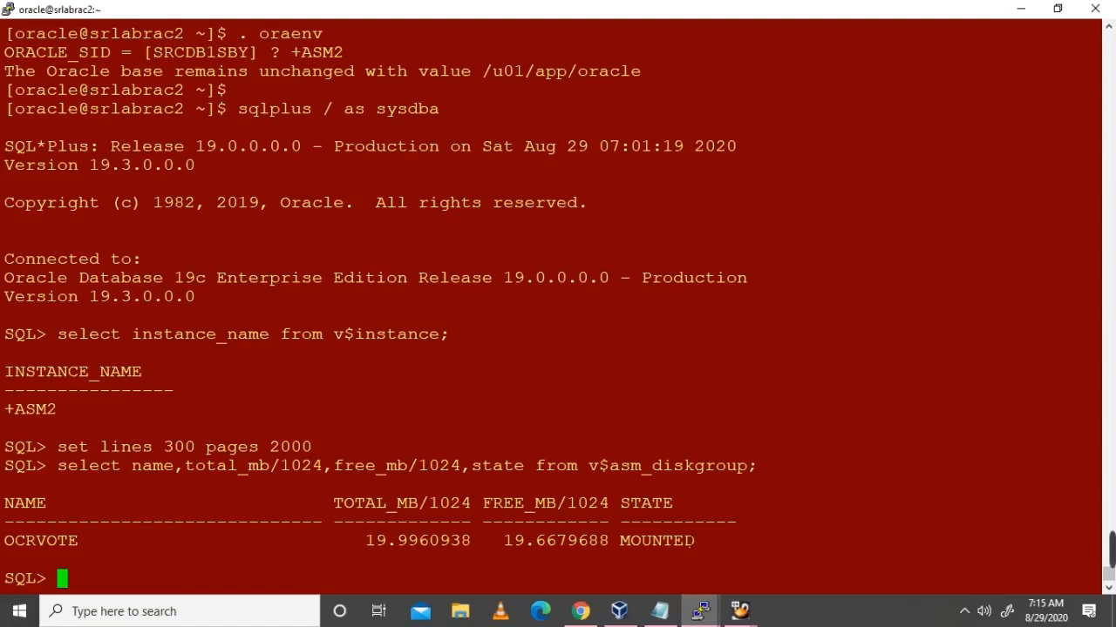
right_click(902, 516)
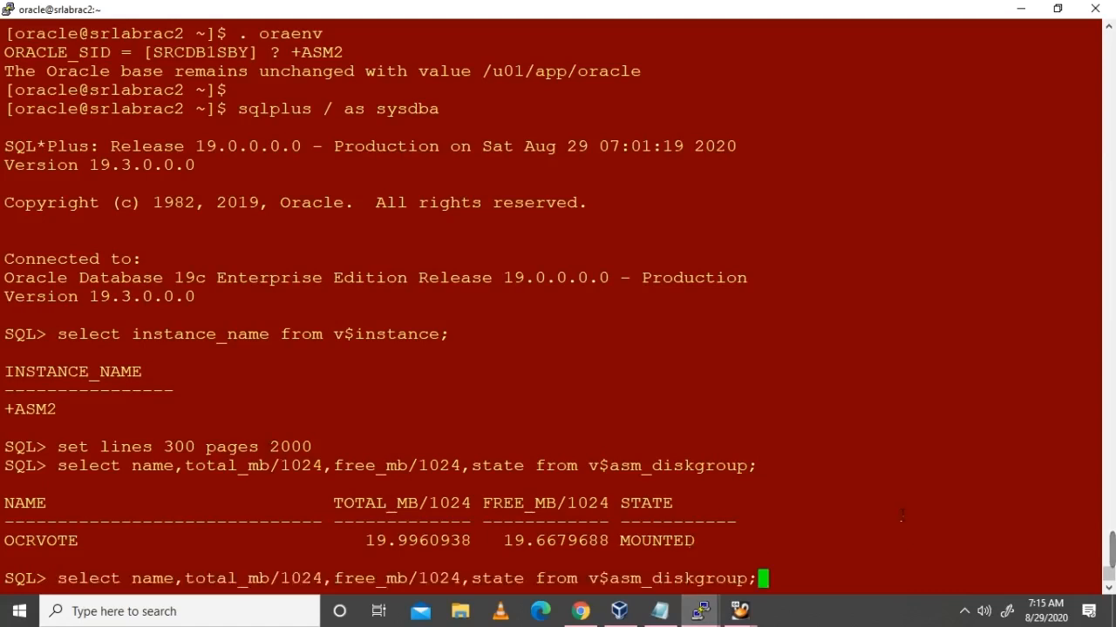
key("Return")
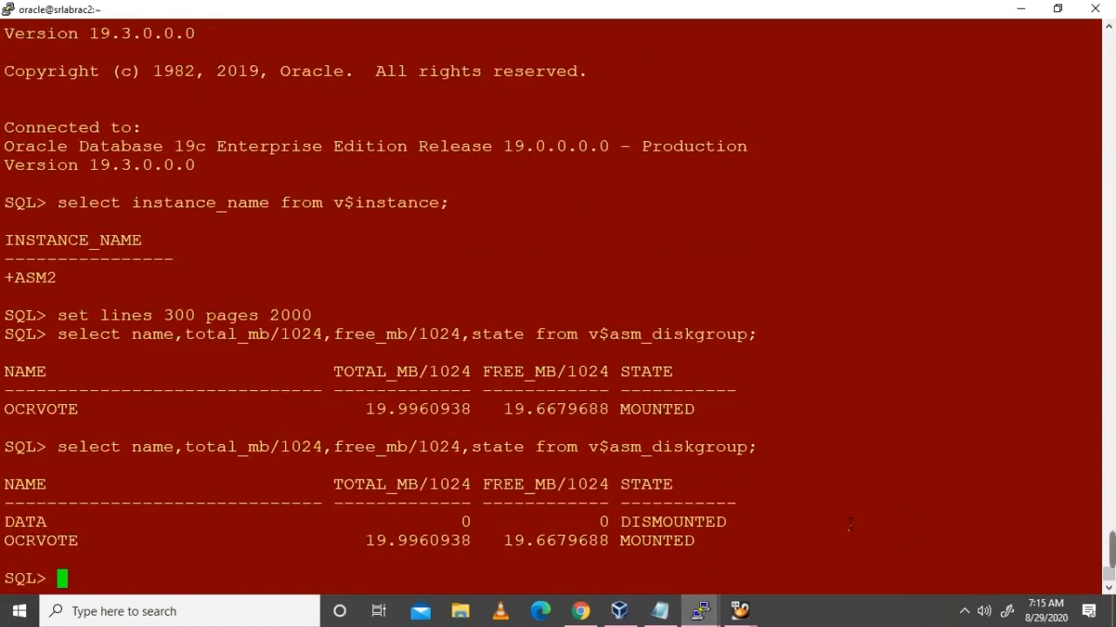
Step: Exit SQL*Plus on node 2 and reconnect with sqlplus / as sysasm
type("exit")
key("Return")
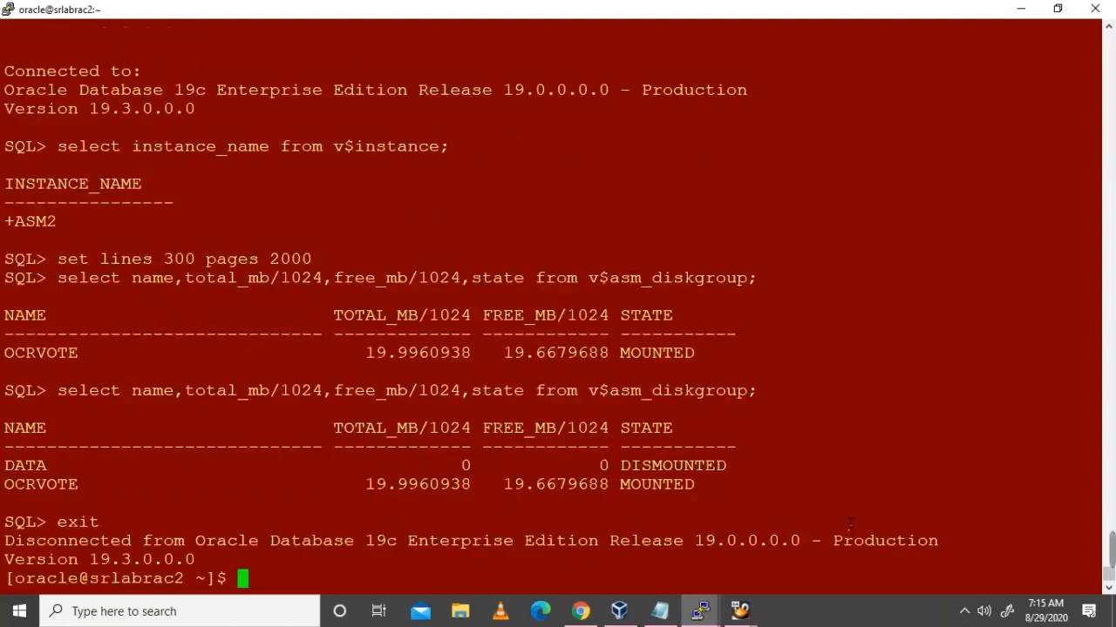
key("Return")
type("sqllus /")
key("BackSpace")
key("BackSpace")
key("BackSpace")
key("BackSpace")
key("BackSpace")
type("plus / as sysasm")
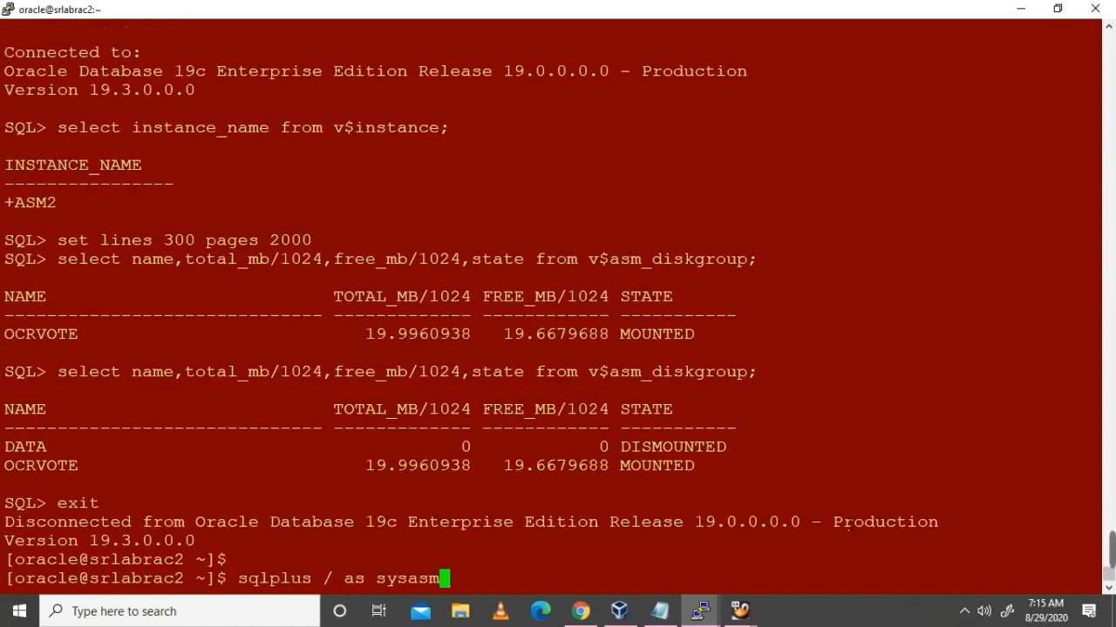
key("Return")
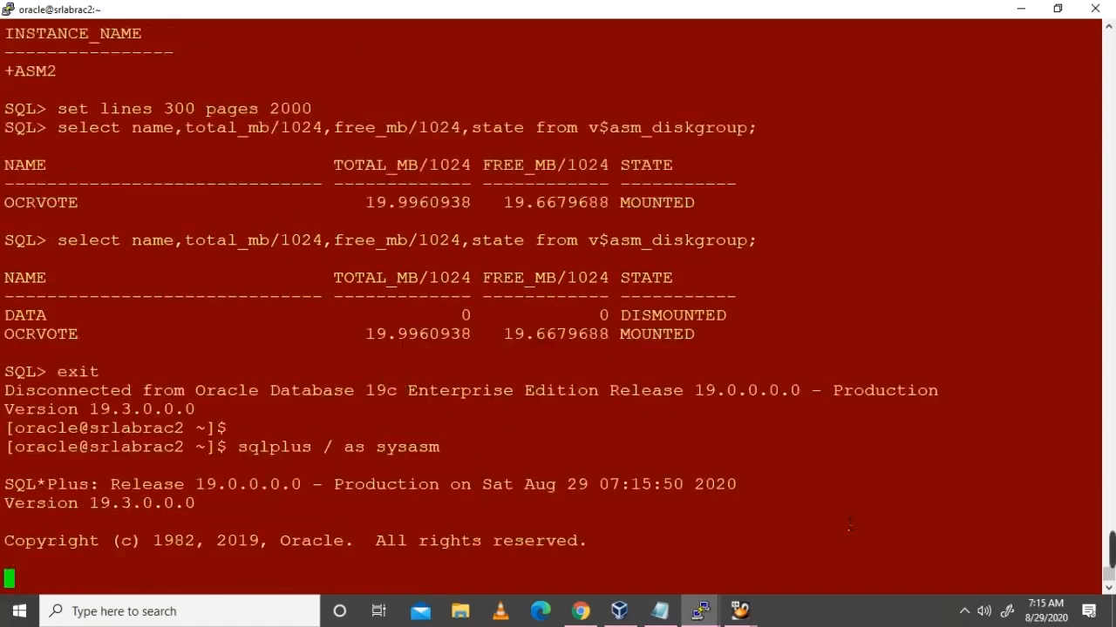
Step: Set lines 300 pages 2000 and rerun the disk group query, showing DATA DISMOUNTED
type("set lines 300 page 200")
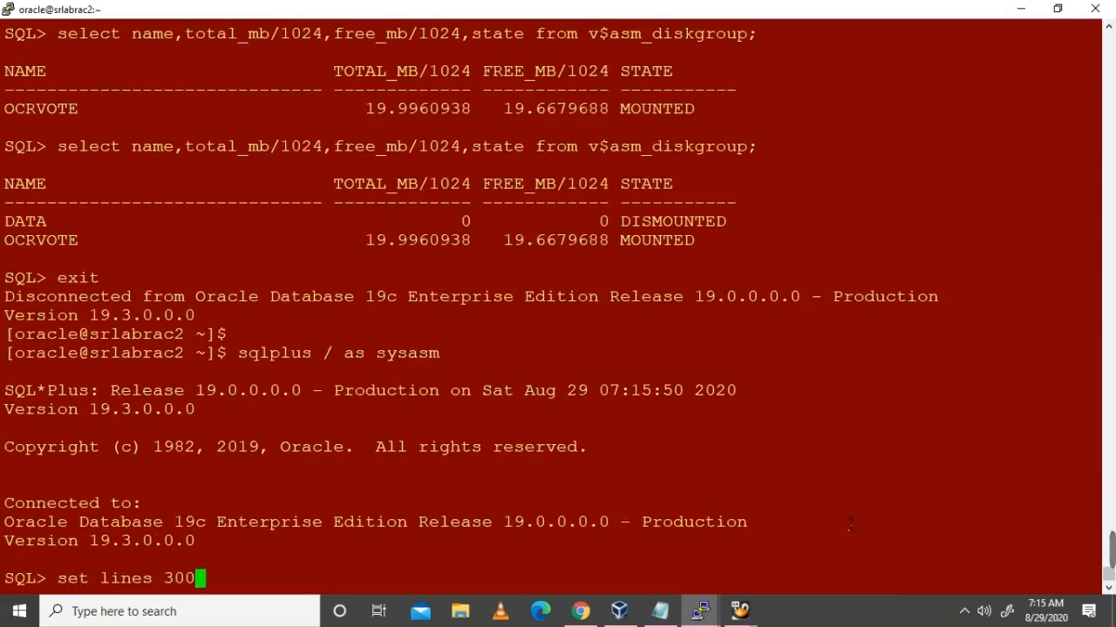
key("BackSpace")
key("BackSpace")
key("BackSpace")
type("s 2000")
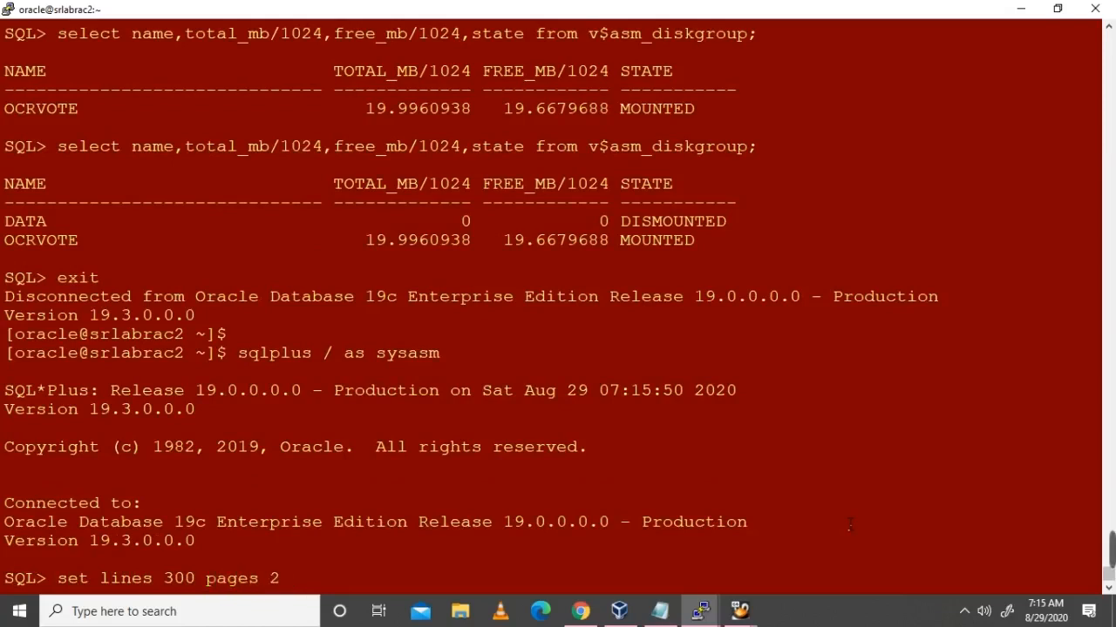
key("Return")
key("Return")
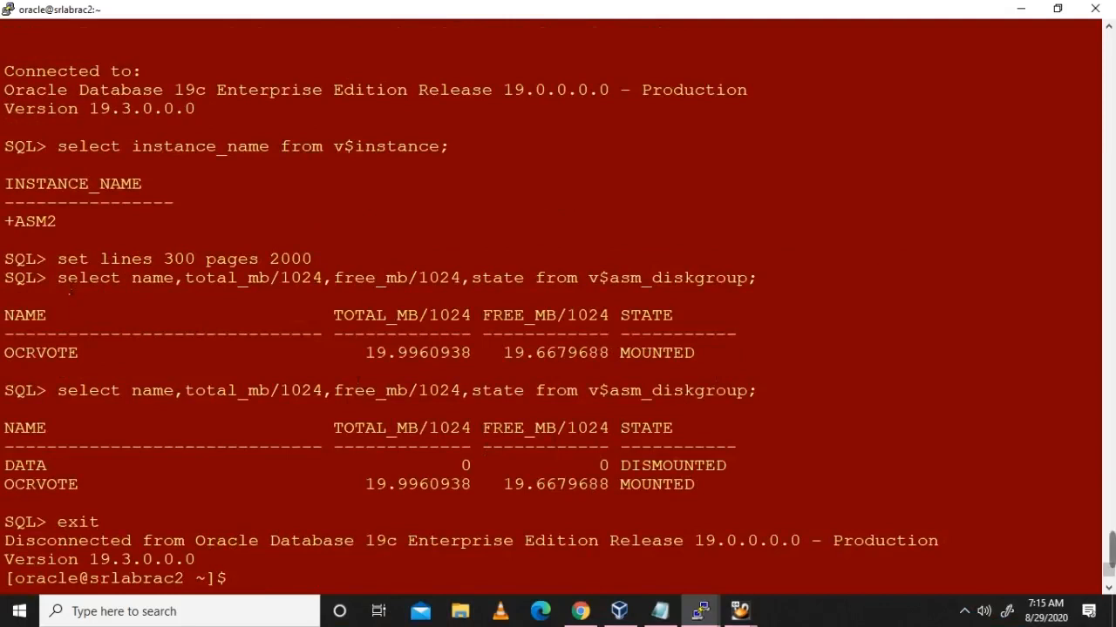
left_click_drag(60, 280, 759, 284)
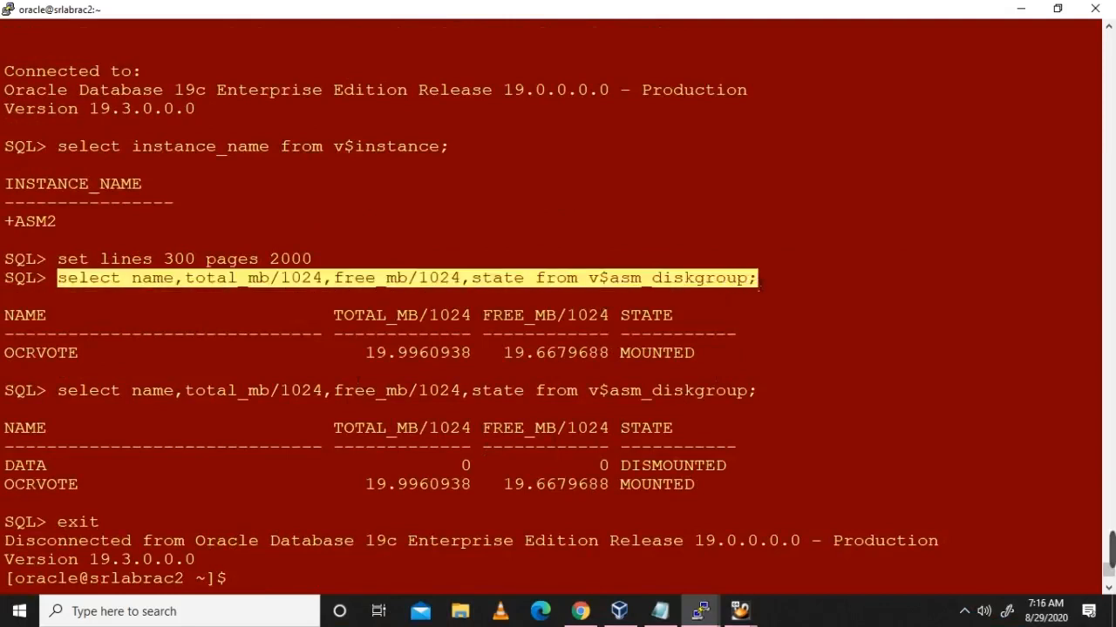
right_click(759, 284)
key("Return")
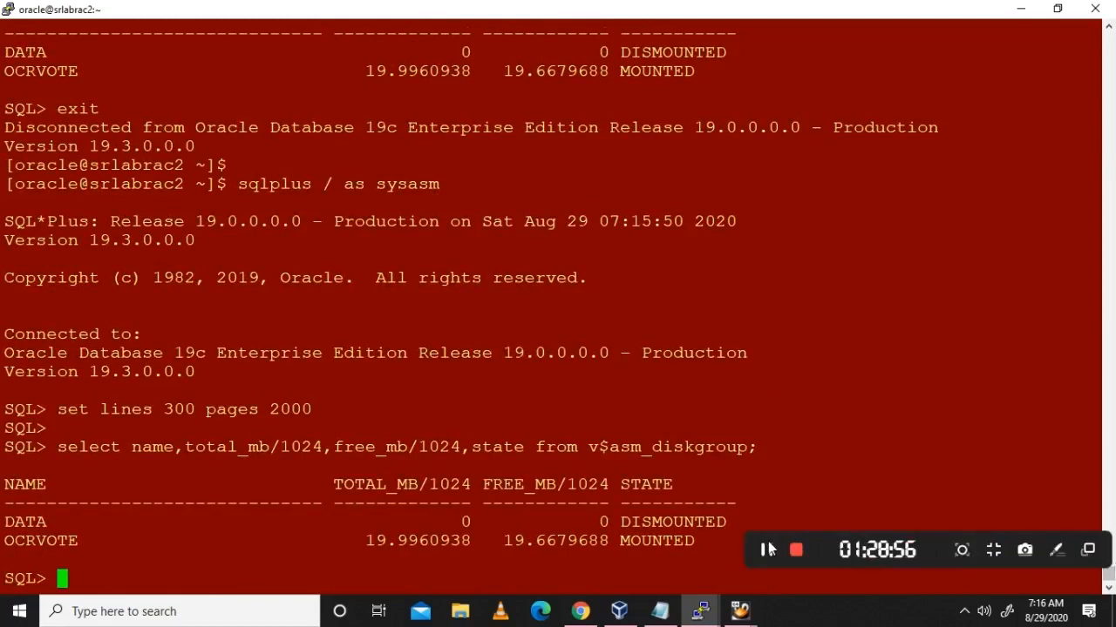
Step: Point out the asmcmd lsdg commands and the first lsdg output on node 2
left_click(770, 550)
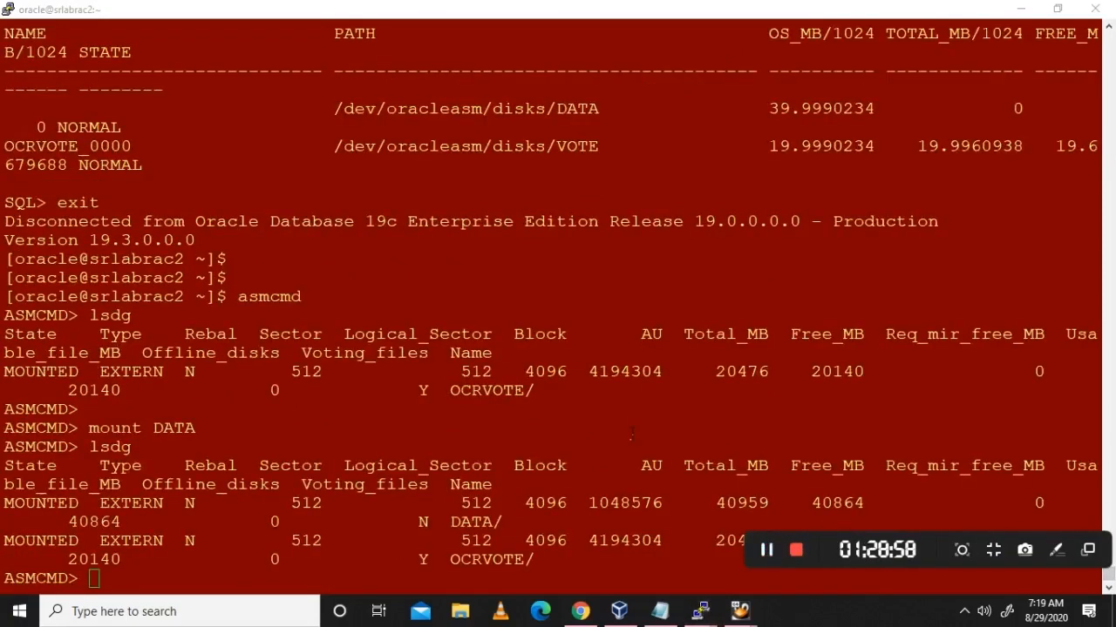
scroll(631, 433, "up", 5)
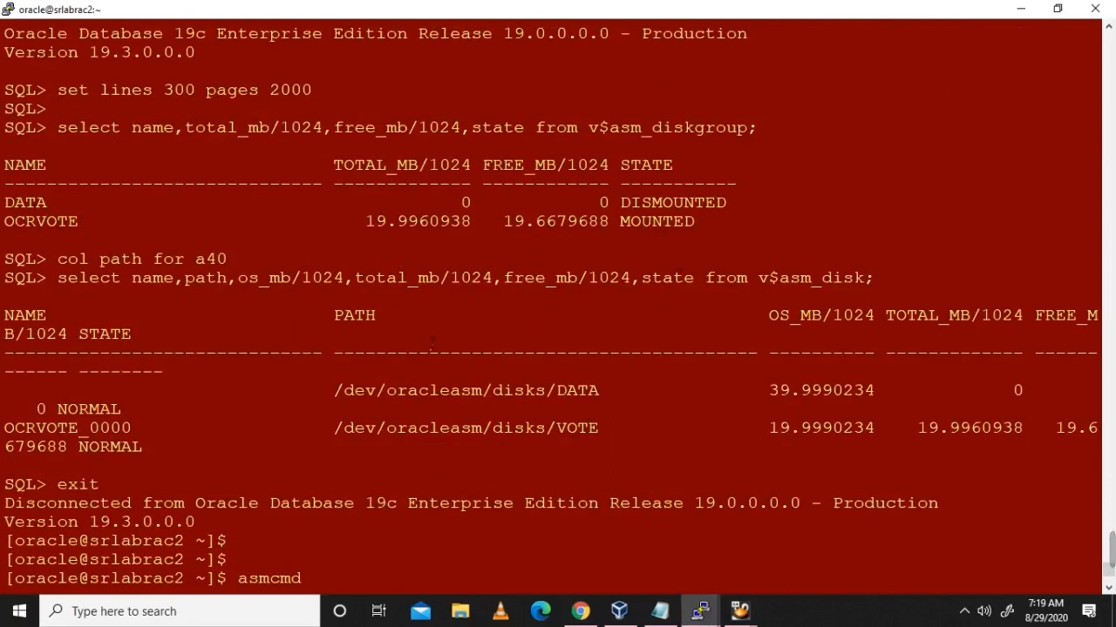
scroll(502, 307, "down", 5)
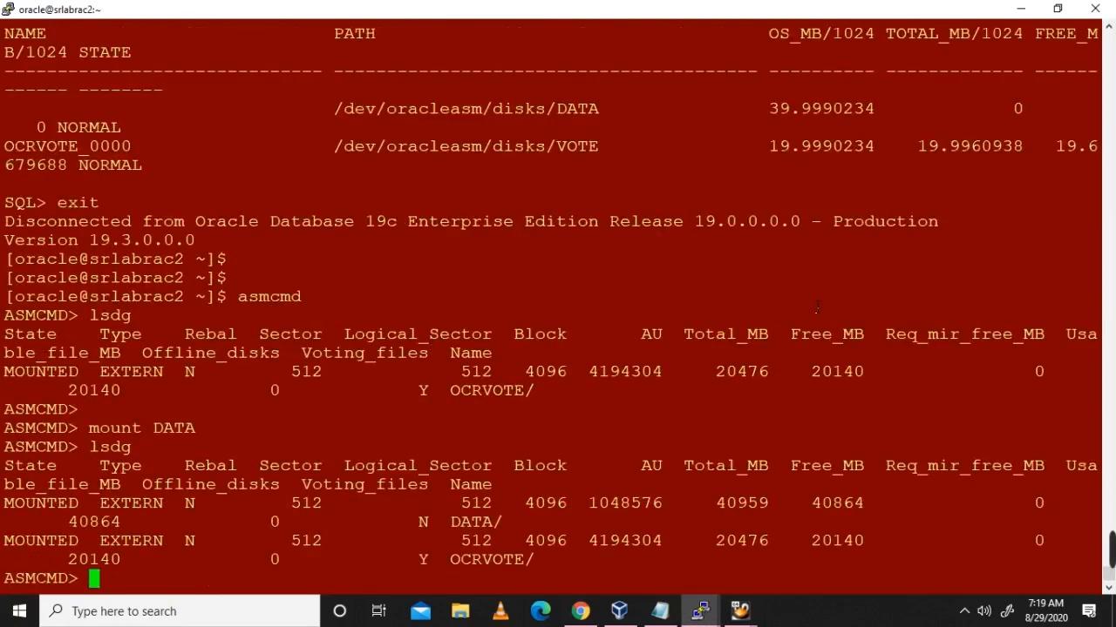
left_click_drag(241, 299, 340, 316)
left_click(334, 334)
left_click_drag(557, 419, 66, 366)
left_click(214, 371)
Step: Point out the mount DATA command and lsdg showing DATA mounted, then exit ASMCMD
left_click_drag(88, 428, 194, 428)
left_click(388, 489)
left_click_drag(633, 566, 522, 482)
left_click(522, 482)
type("exit")
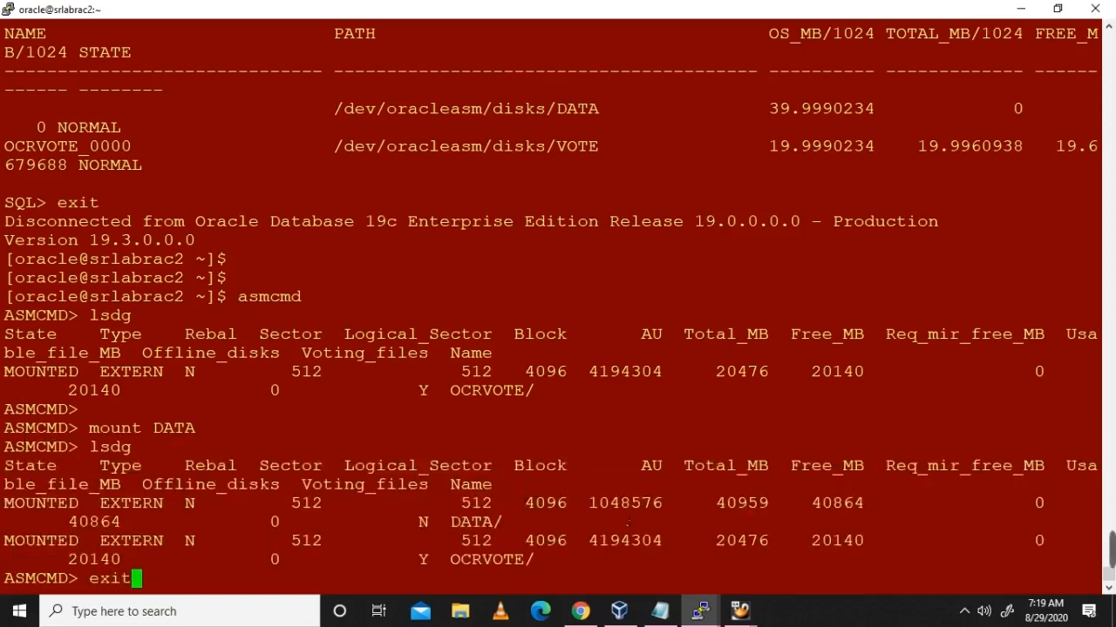
key("Return")
key("Return")
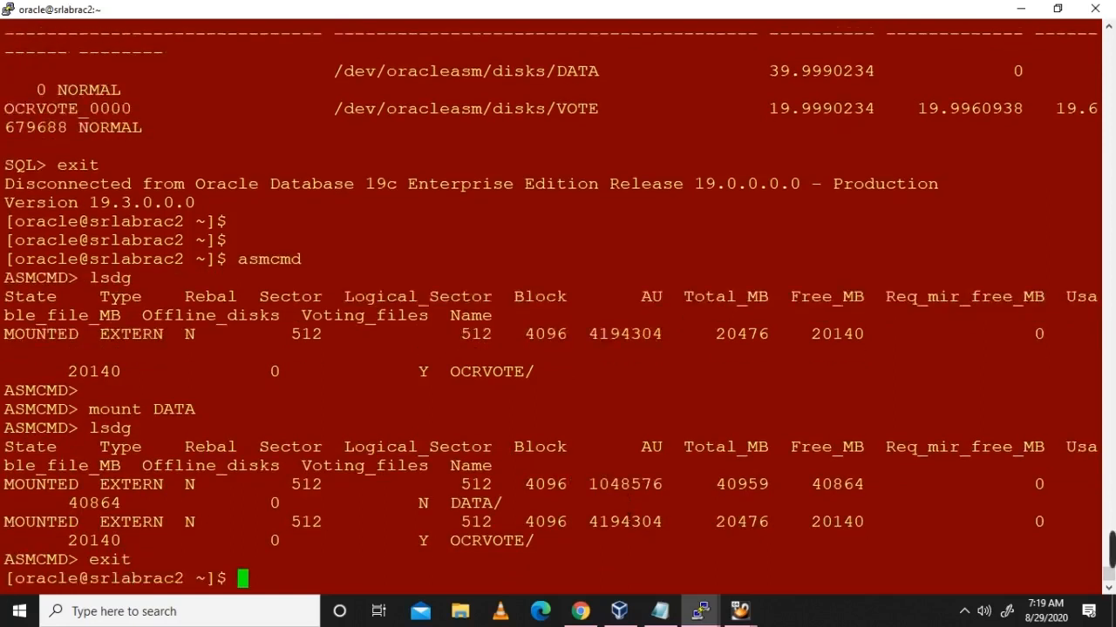
Step: Connect to SQL*Plus as sysasm on node 2 with lines 300 and pages 2000
type("sqlplus / as ssy")
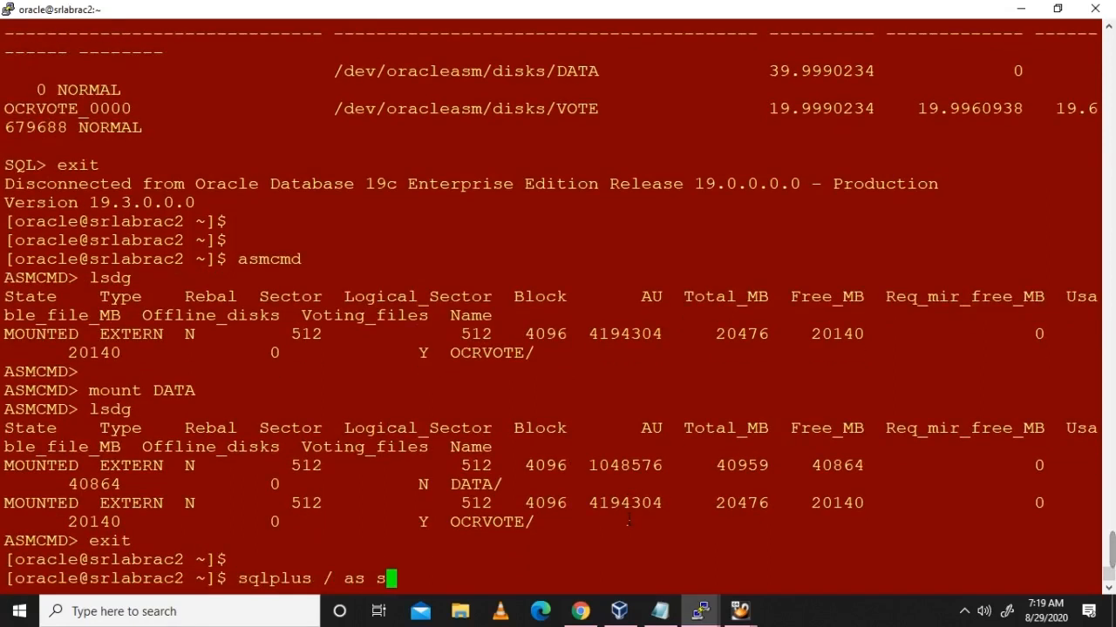
key("BackSpace")
key("BackSpace")
type("ysasm")
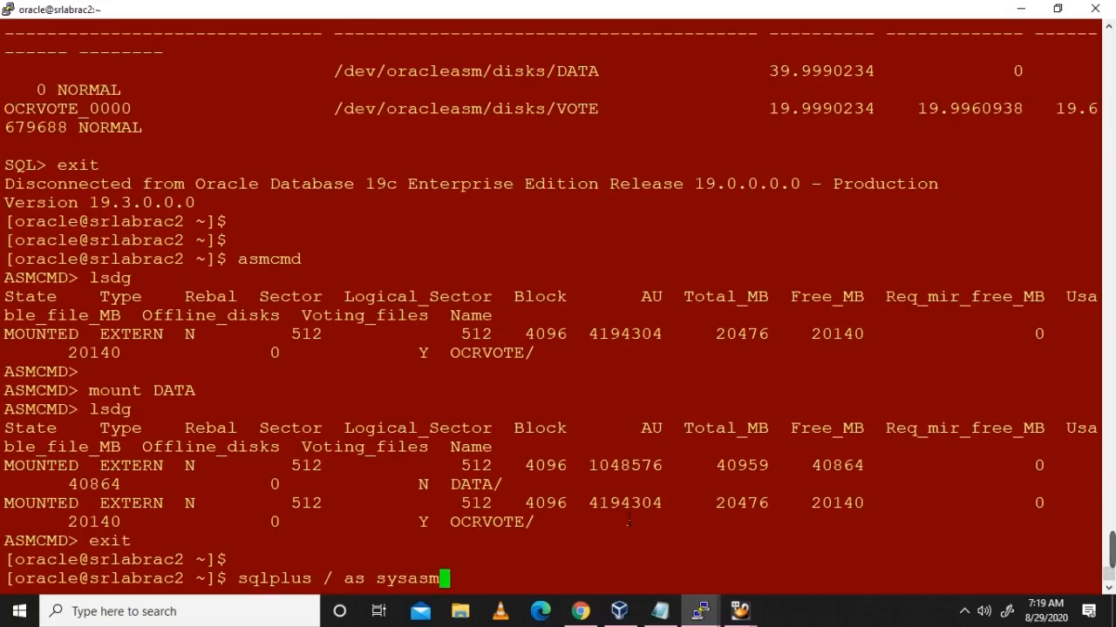
key("Return")
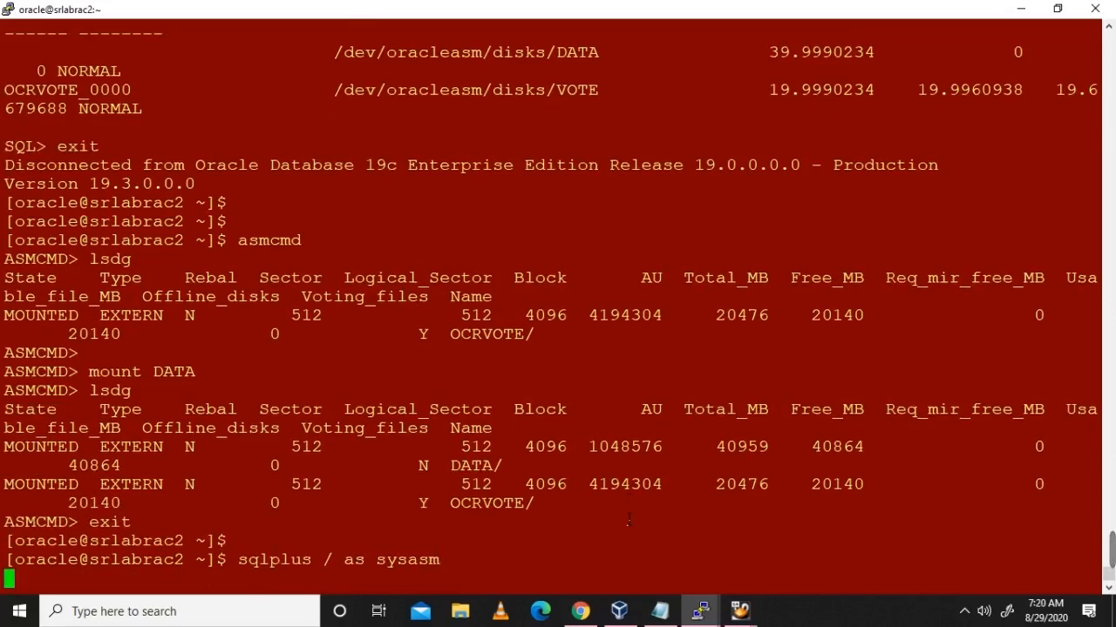
type("set lines 30")
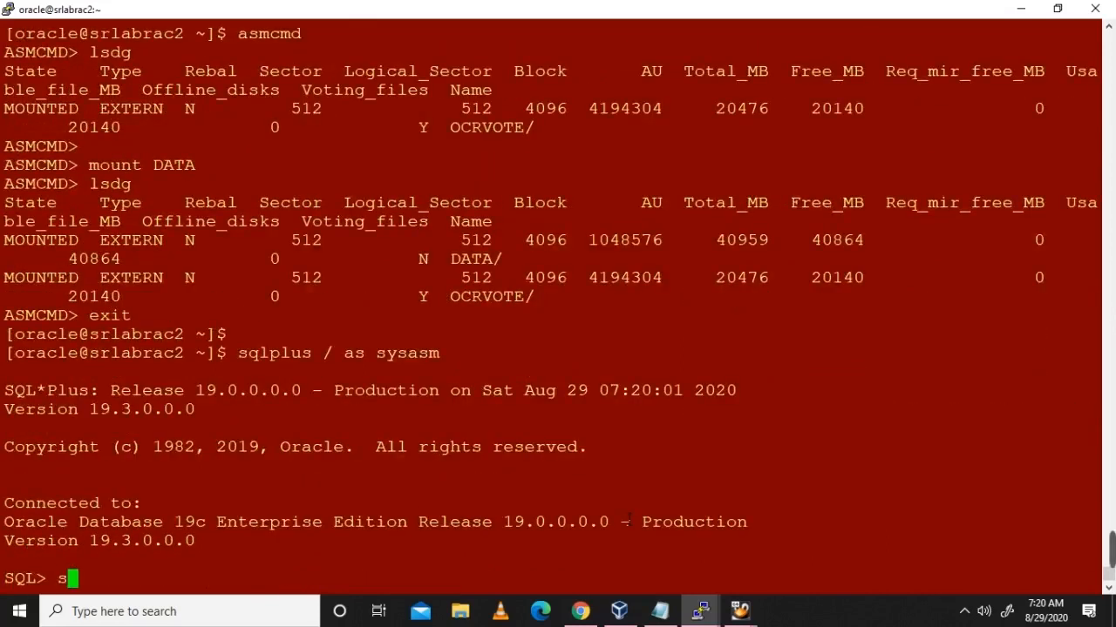
type("0 page 20")
key("BackSpace")
key("BackSpace")
key("BackSpace")
type("s 2000")
key("Return")
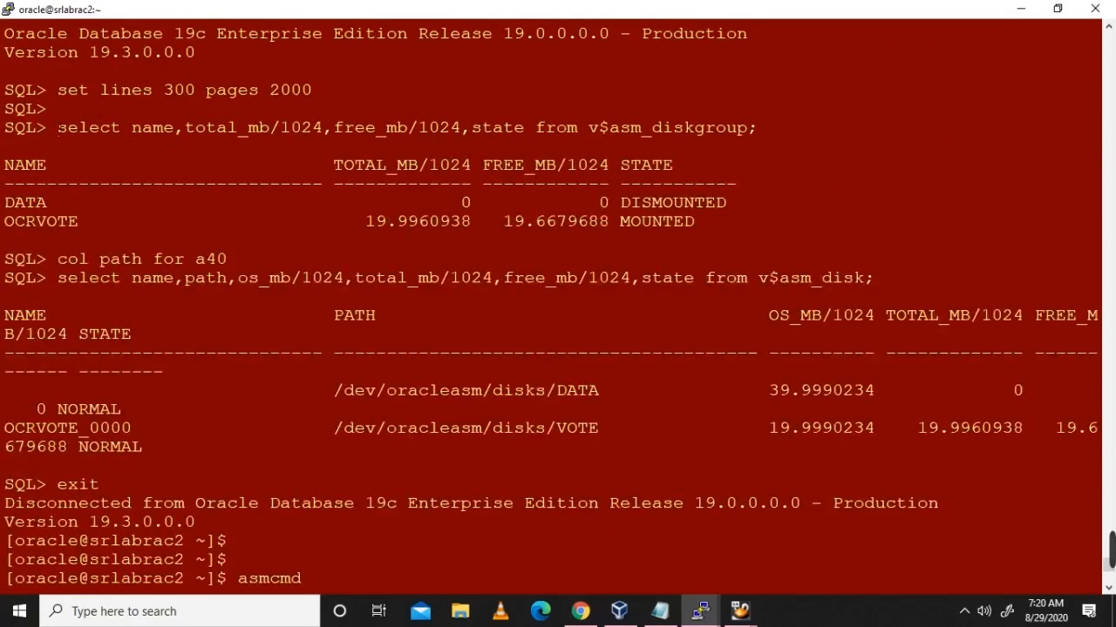
Step: Run the v$asm_diskgroup query confirming DATA and OCRVOTE MOUNTED, then exit to the shell
left_click_drag(58, 129, 757, 139)
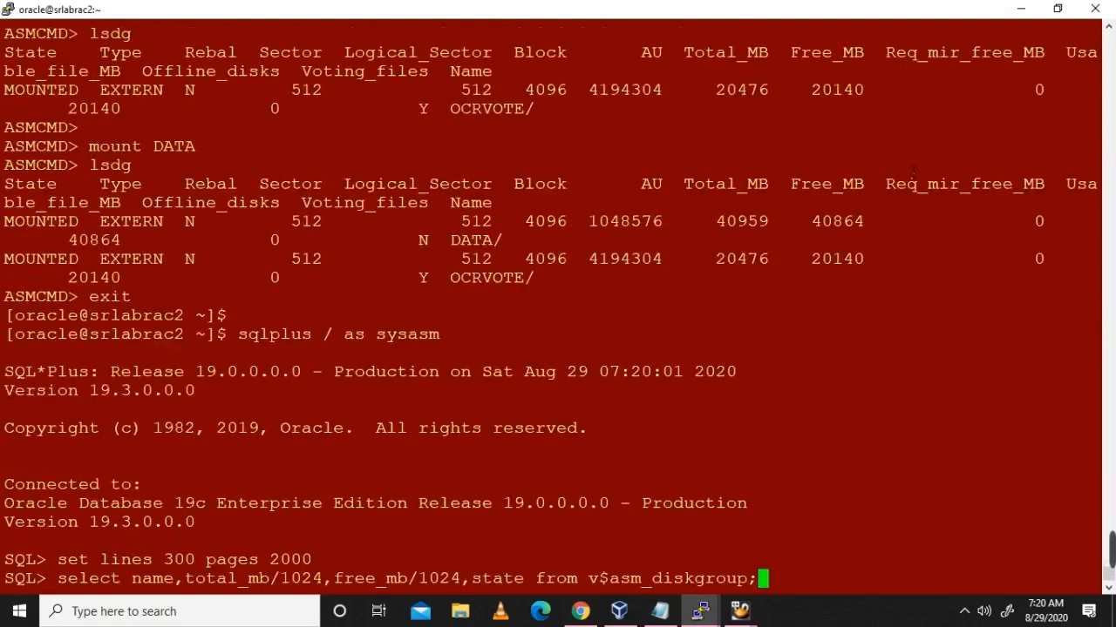
key("Return")
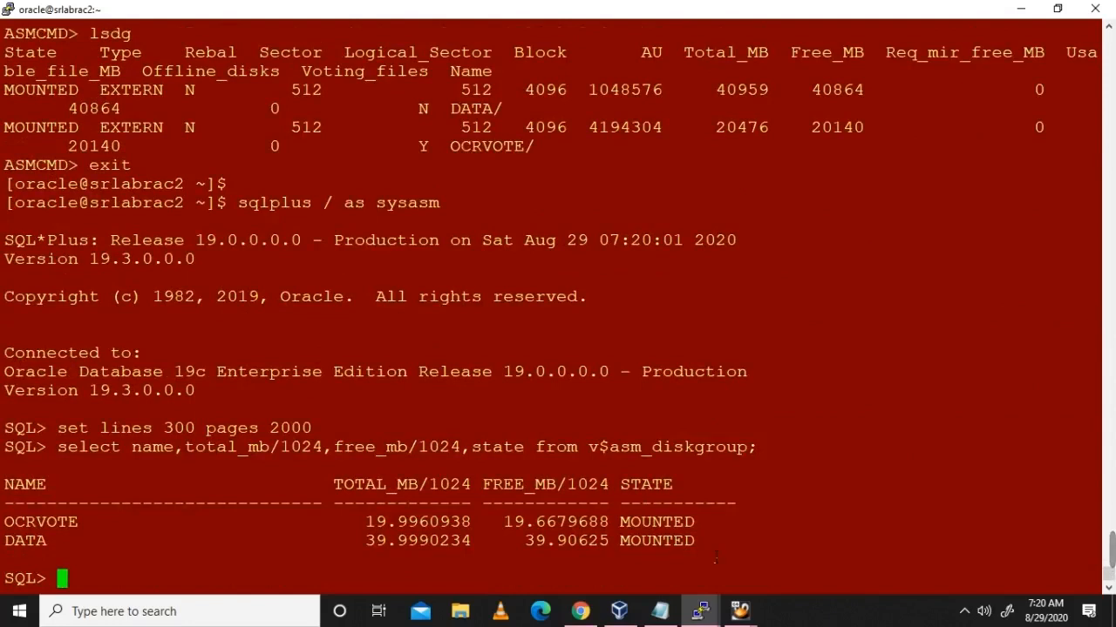
scroll(377, 390, "up", 5)
scroll(569, 464, "down", 5)
type("exit")
key("Return")
key("Return")
key("Return")
key("Return")
key("Return")
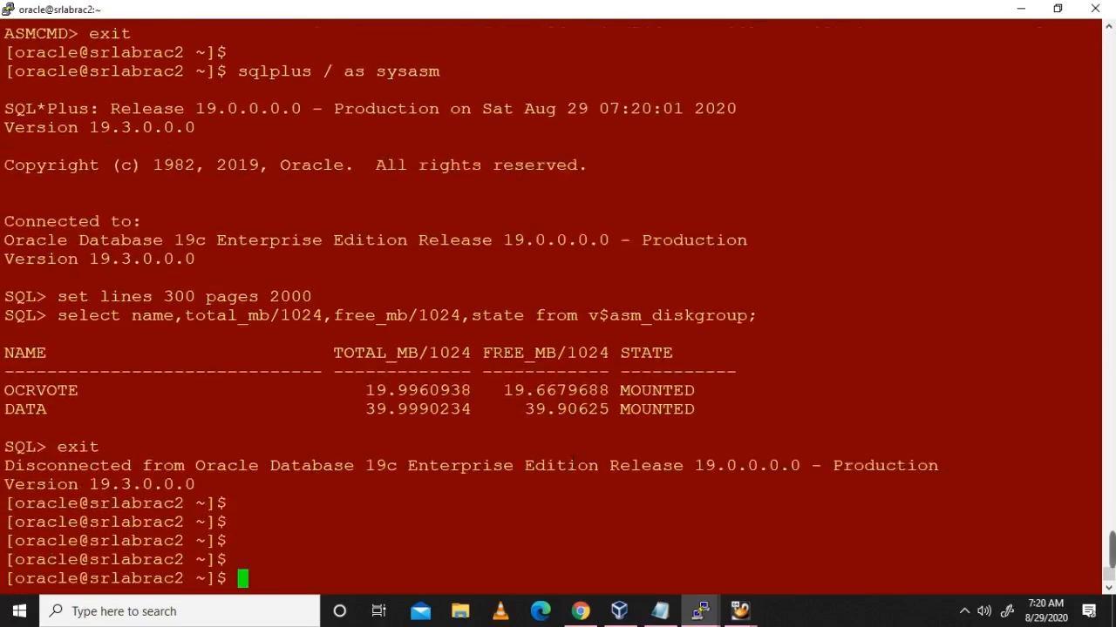
Step: List the d.bin grid daemons and run crsctl check cluster -all on node 2
type("ps -e")
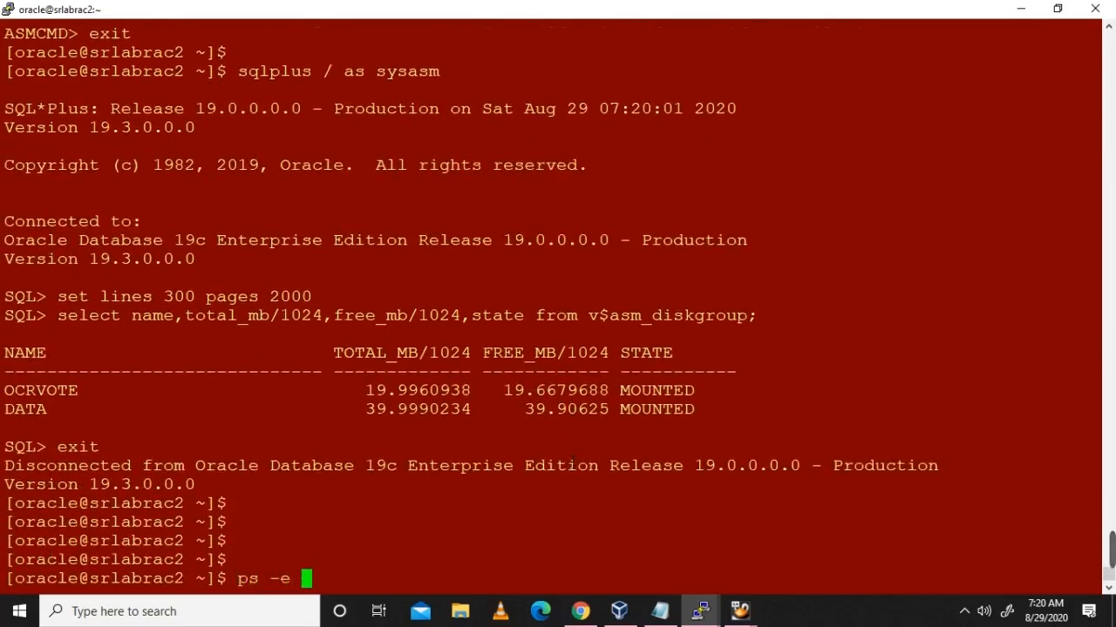
type("f |grep ")
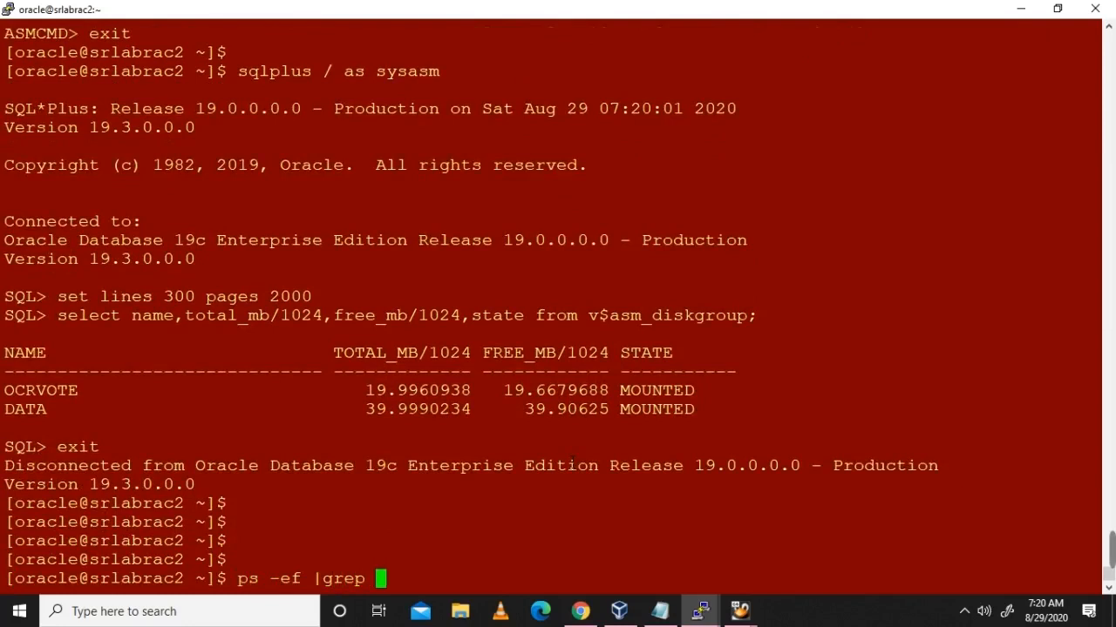
type("d.bin")
key("Return")
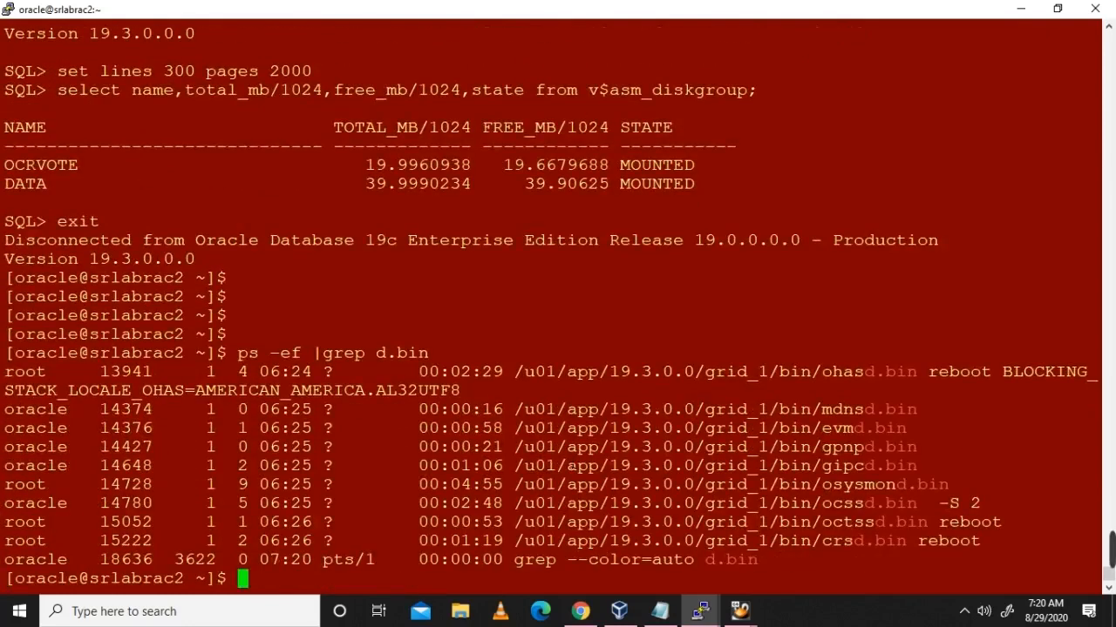
type("crsctl check ")
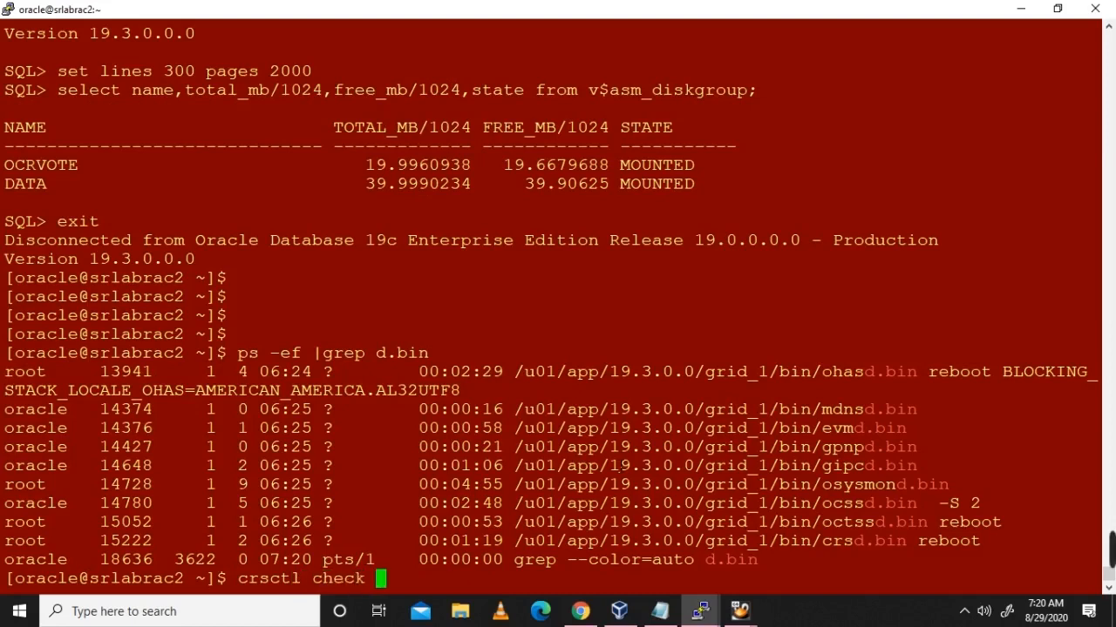
type("cluster ")
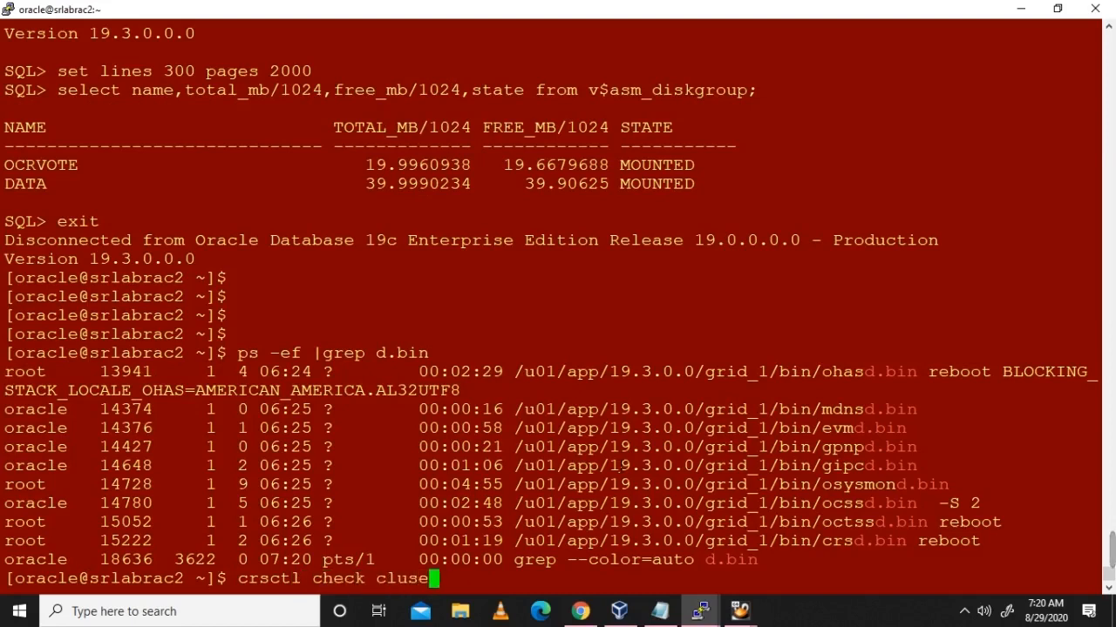
type("-all")
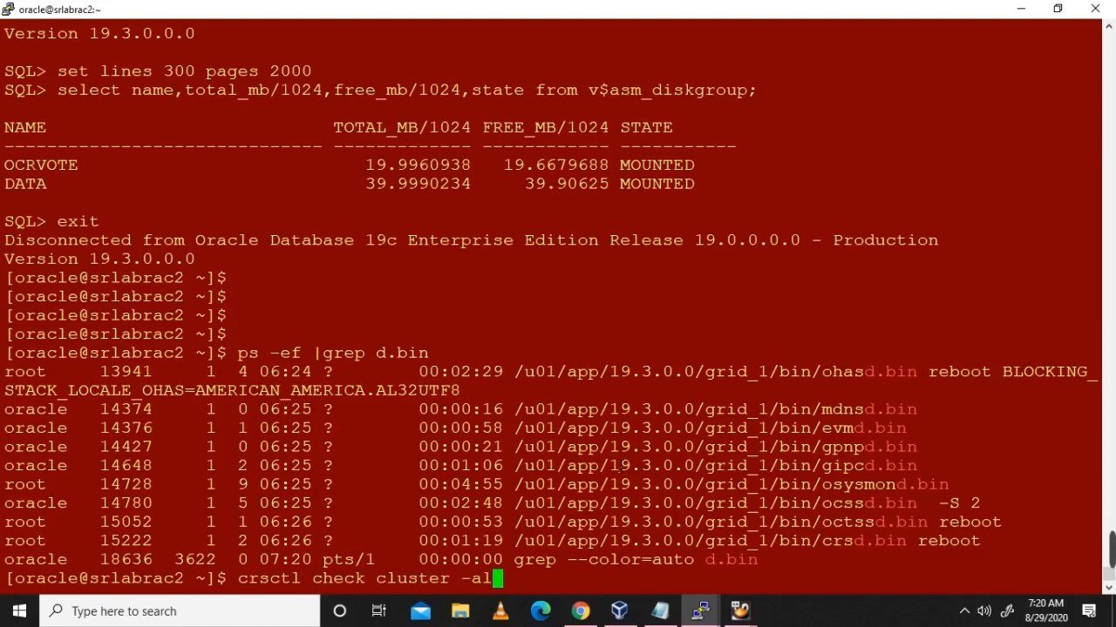
key("Return")
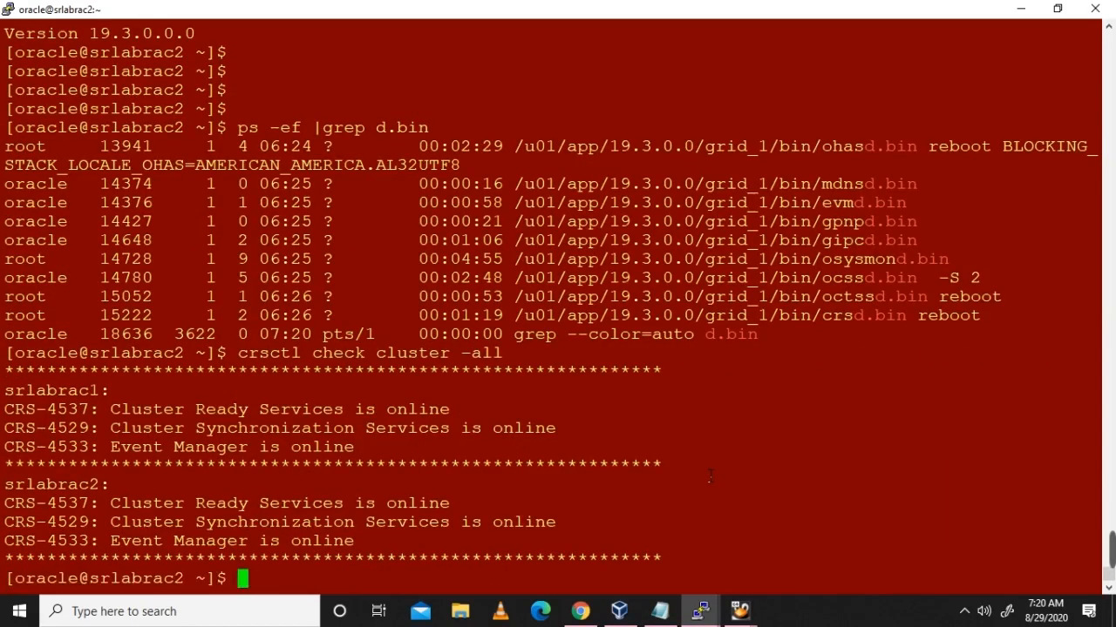
Step: List the tns listener processes and run crsctl check has and crsctl check crs
type("ps -ef |grep tns")
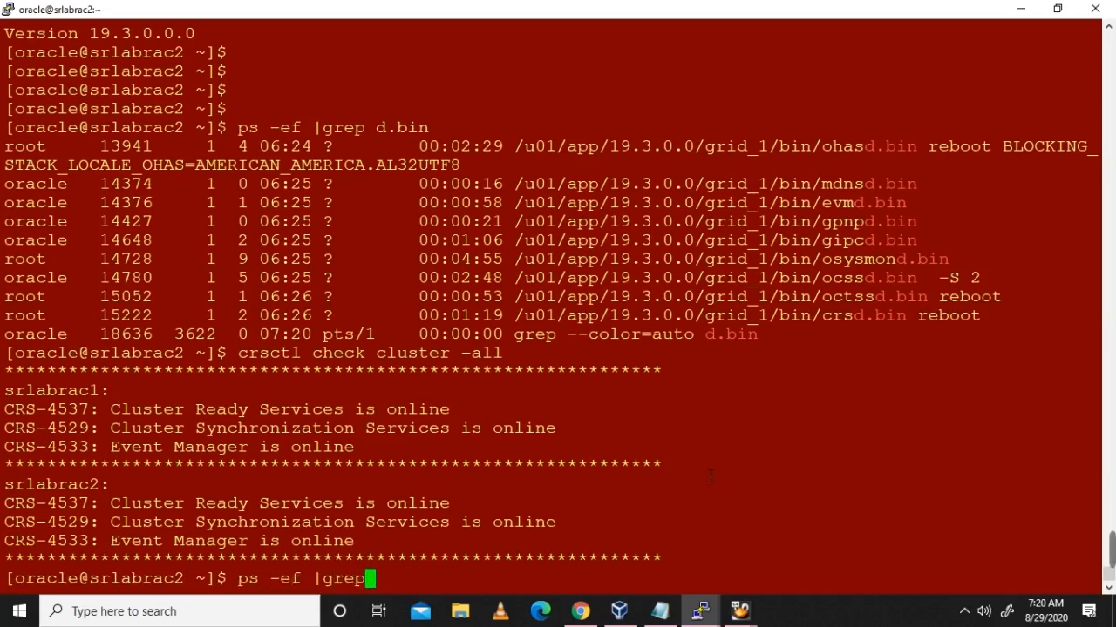
key("Return")
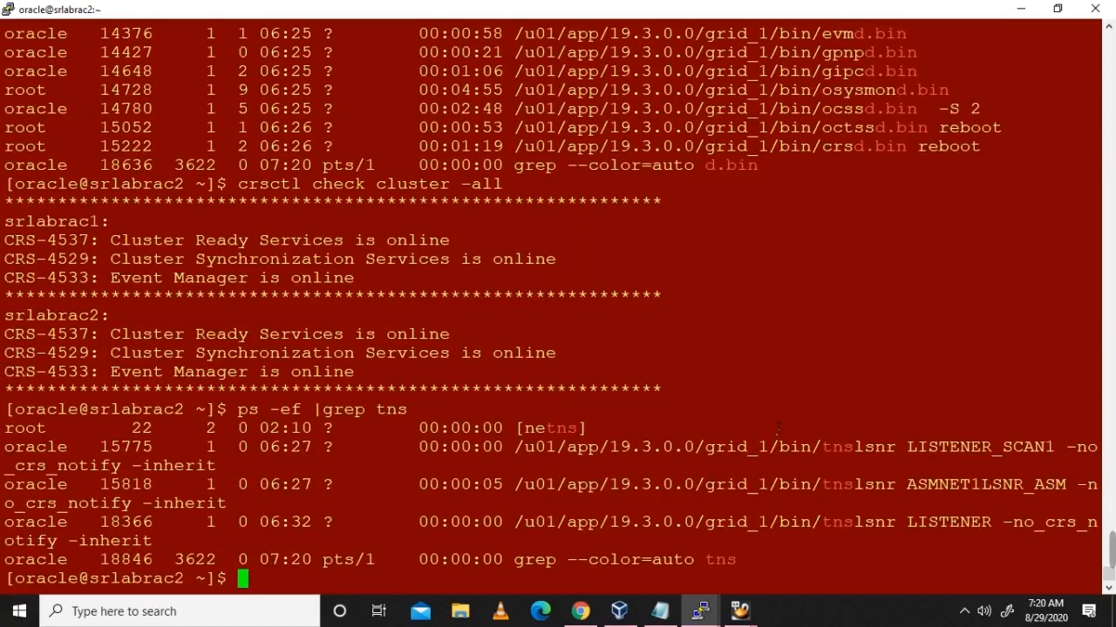
type("crsctl")
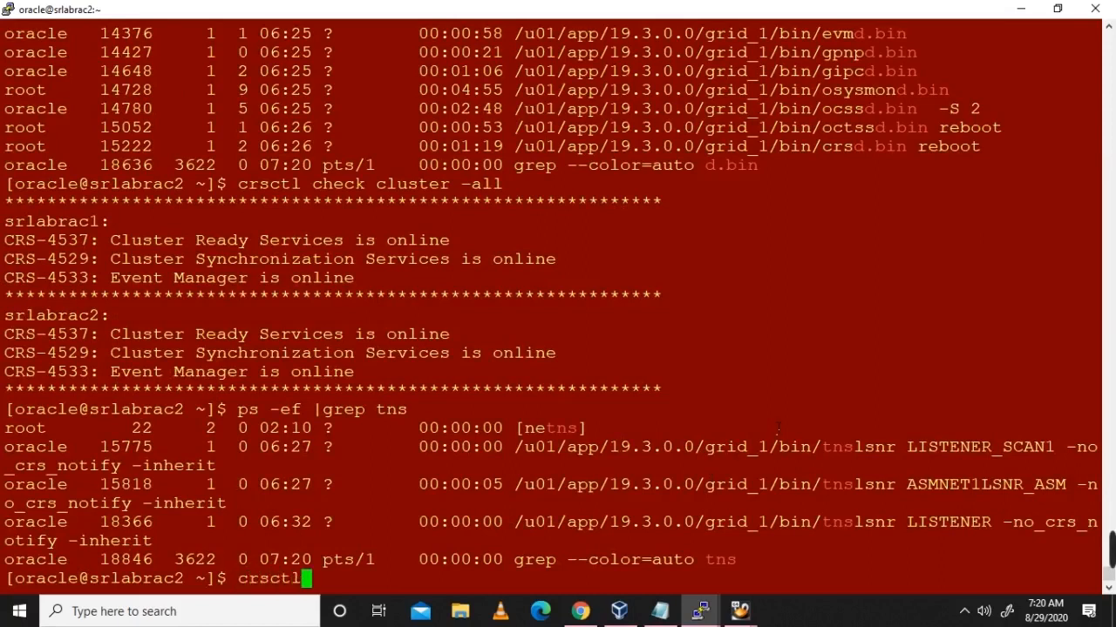
type(" check has")
key("Return")
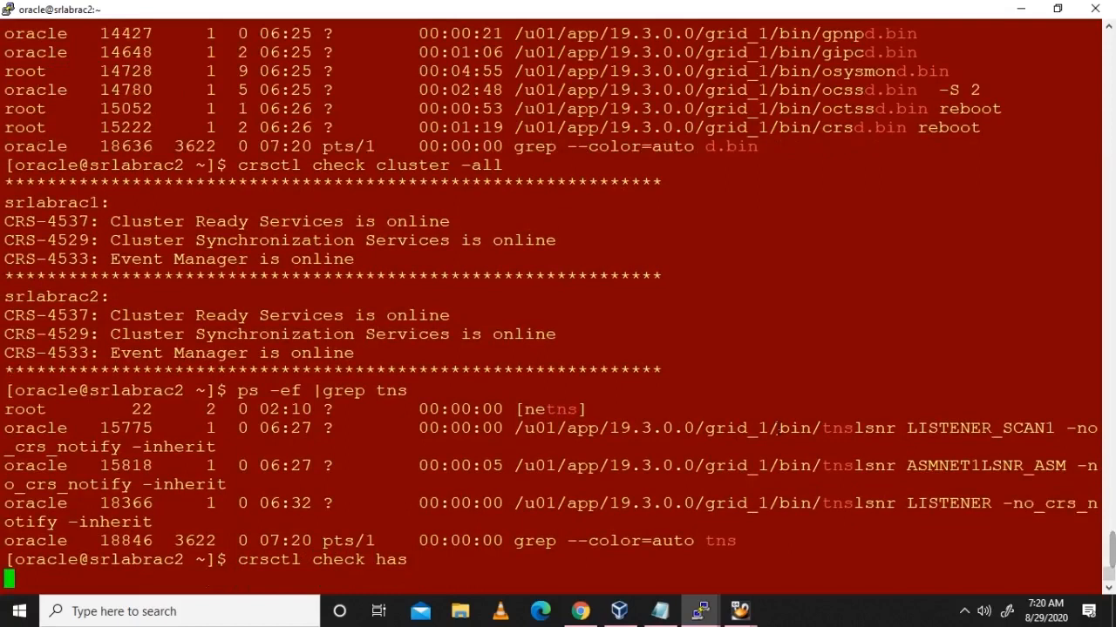
type("crsctl check crs")
key("Return")
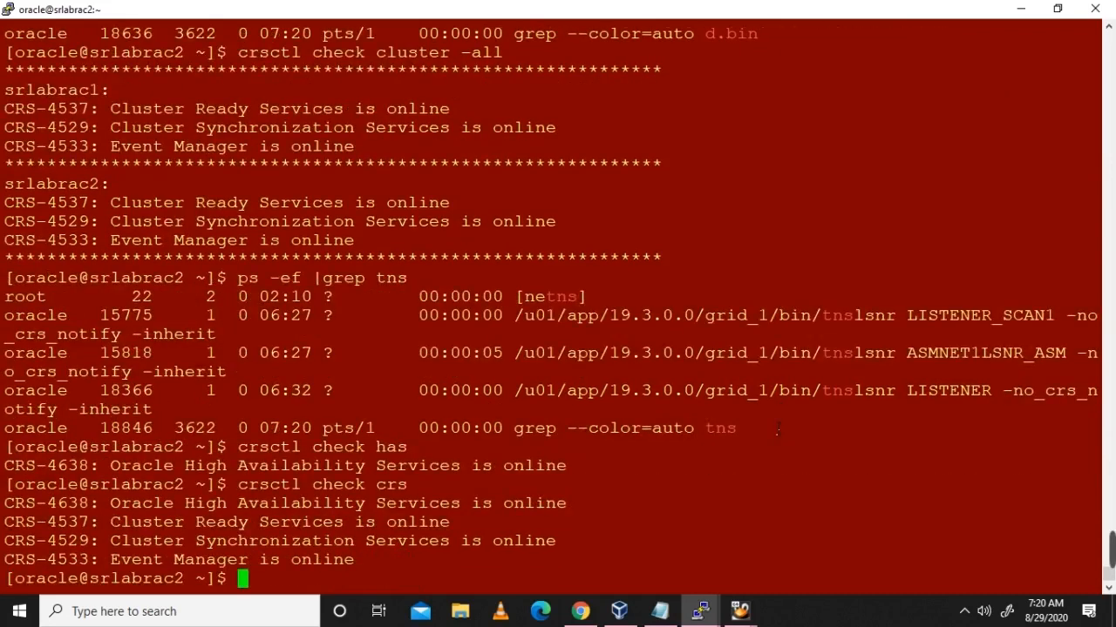
Step: Enter the crsctl stat res -t command at a fresh prompt
key("Return")
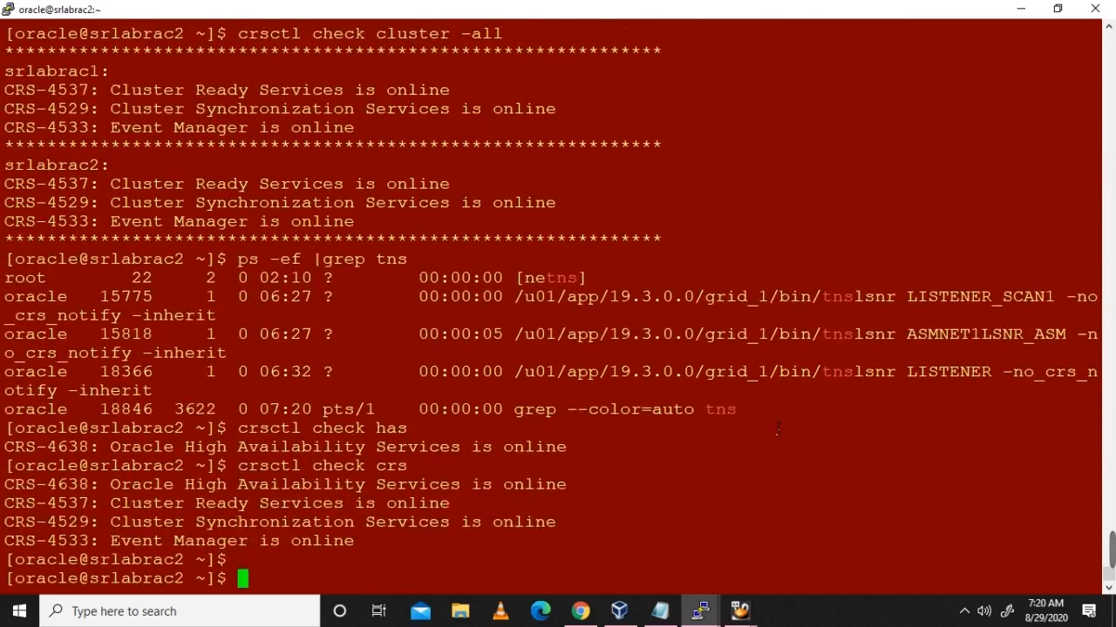
type("crsctls")
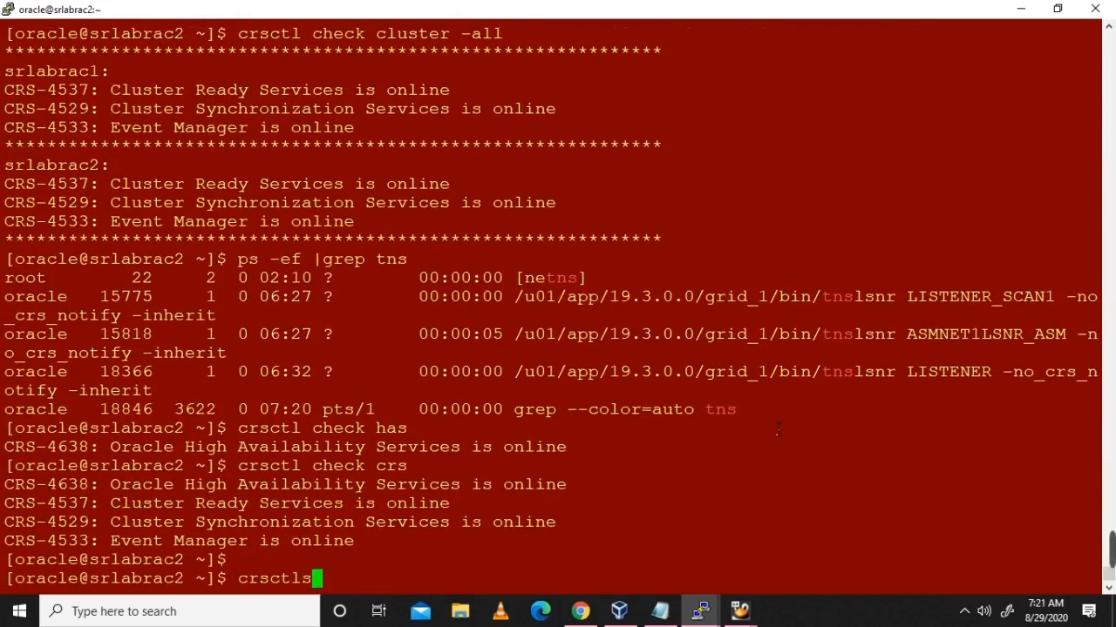
key("BackSpace")
type("st")
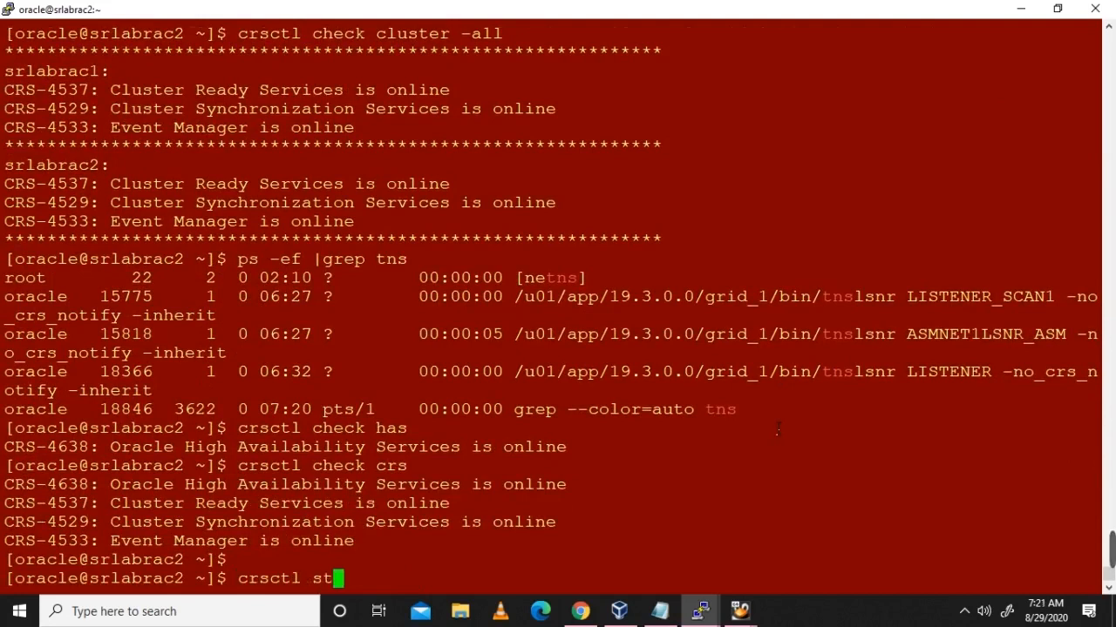
type("at res -t")
Step: Run crsctl stat res -t and point out the local listener, ons and ASMNET1LSNR_ASM rows
key("Return")
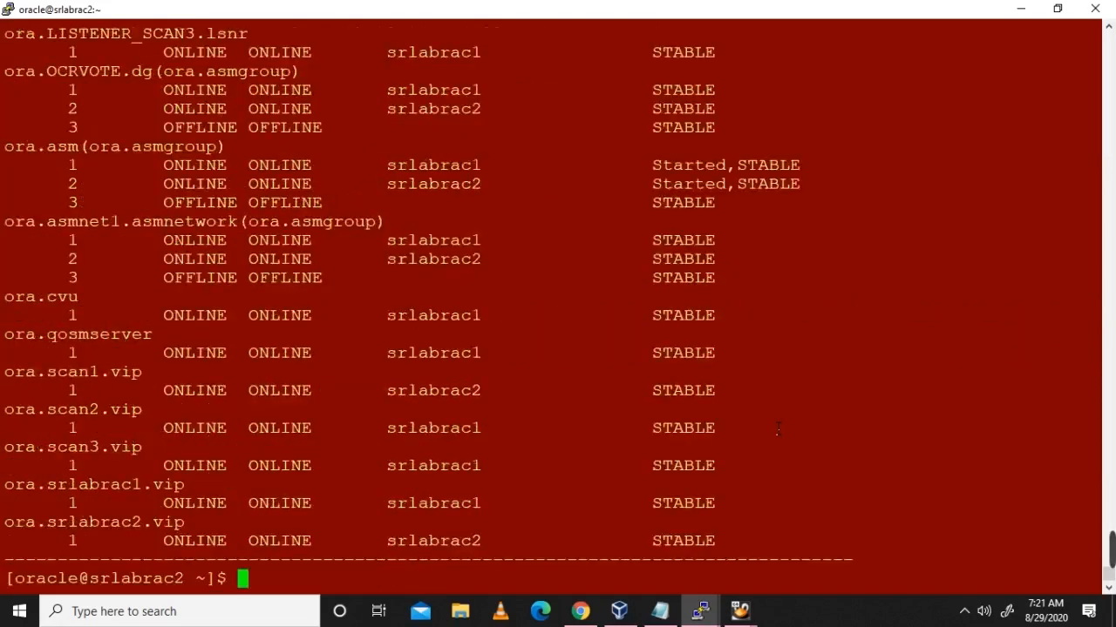
scroll(778, 428, "up", 15)
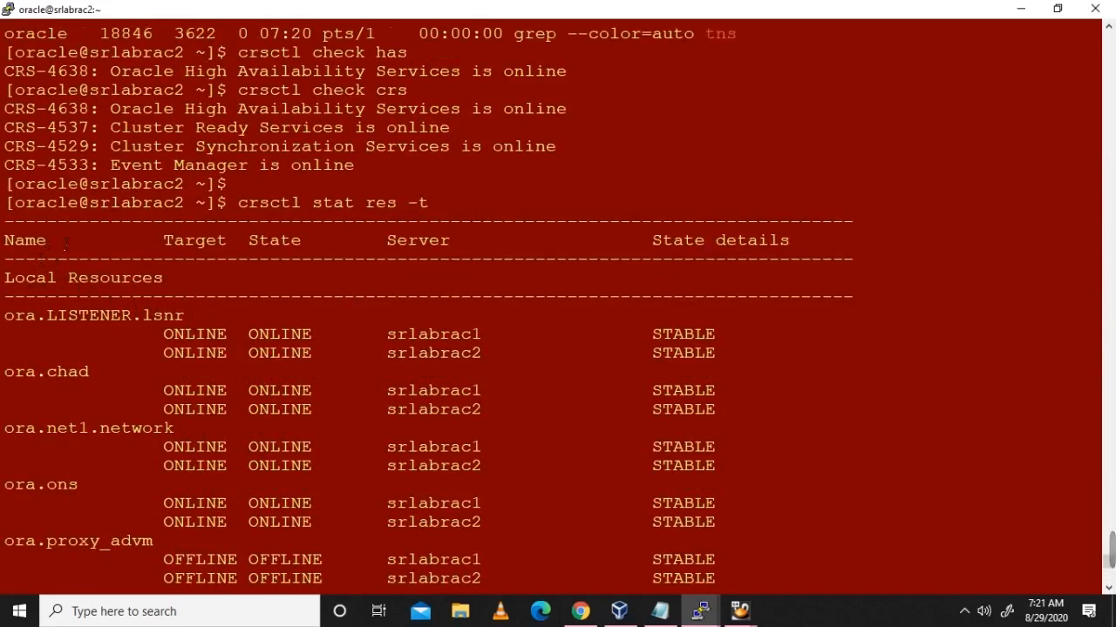
left_click_drag(28, 317, 771, 512)
scroll(767, 516, "down", 2)
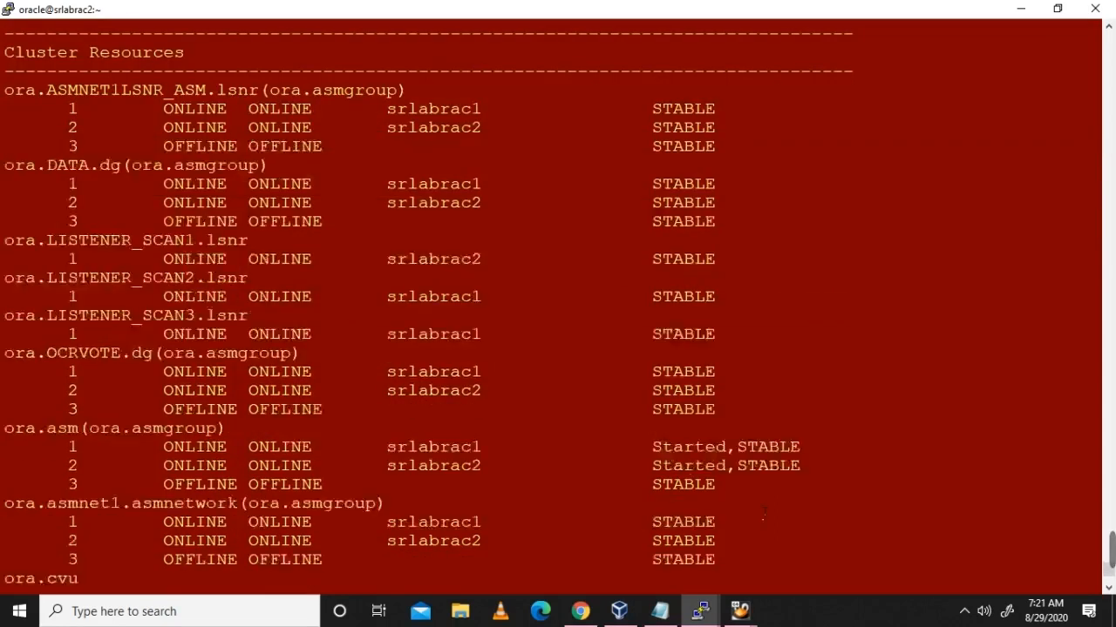
left_click_drag(7, 90, 828, 179)
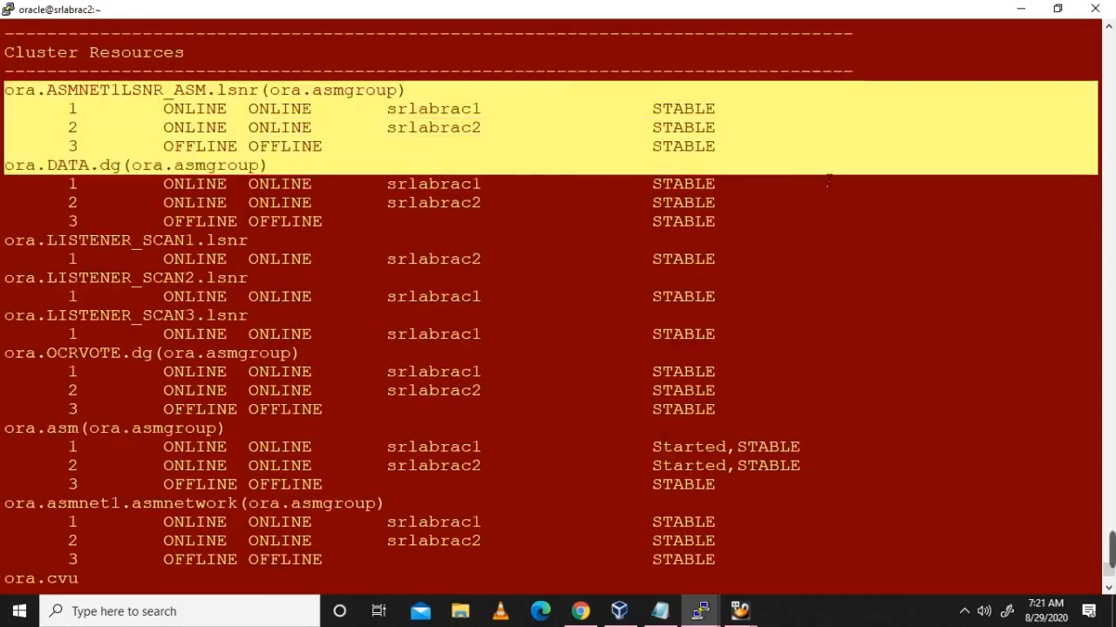
left_click(702, 202)
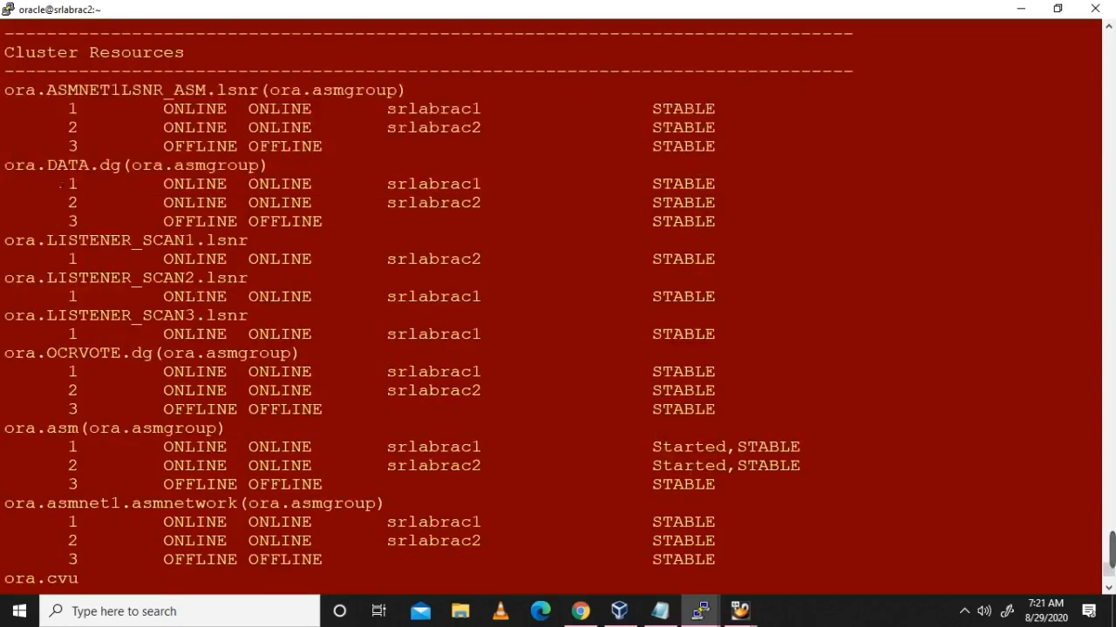
Step: Point out DATA, SCAN listeners, OCRVOTE, ora.asm, network, cvu and vip rows ONLINE on both nodes
left_click_drag(9, 169, 726, 215)
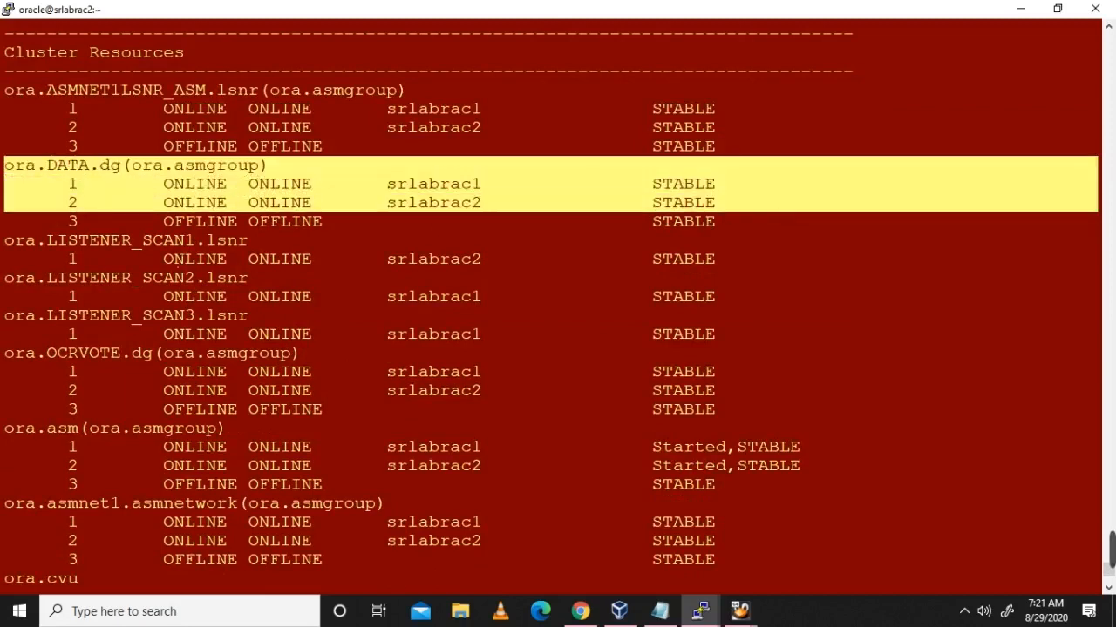
left_click(142, 268)
left_click_drag(7, 254, 566, 375)
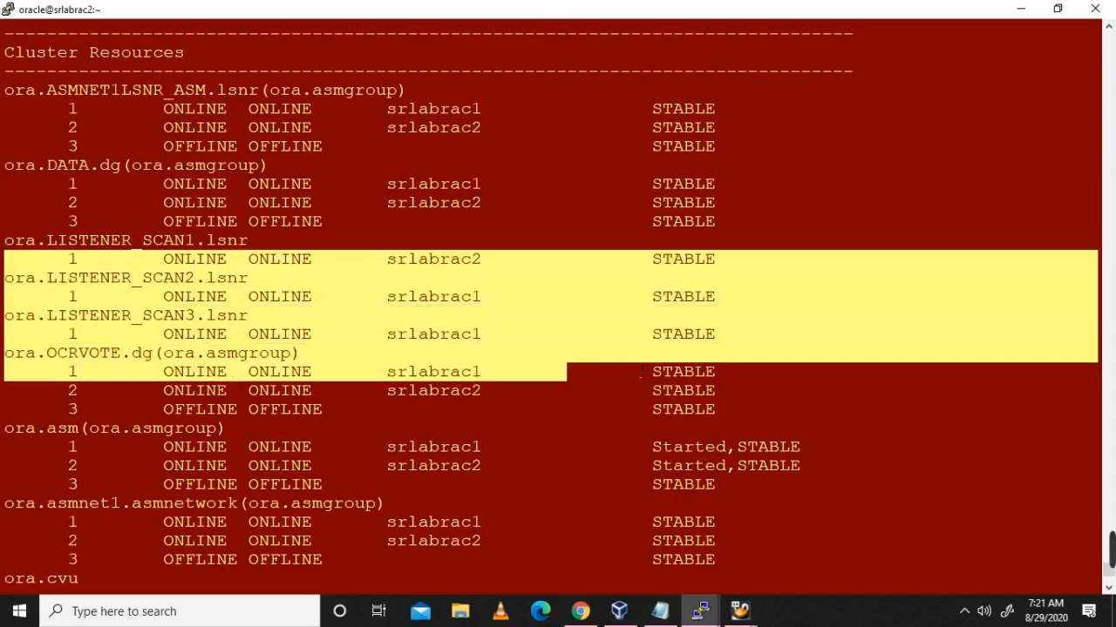
left_click(44, 368)
left_click_drag(5, 353, 919, 392)
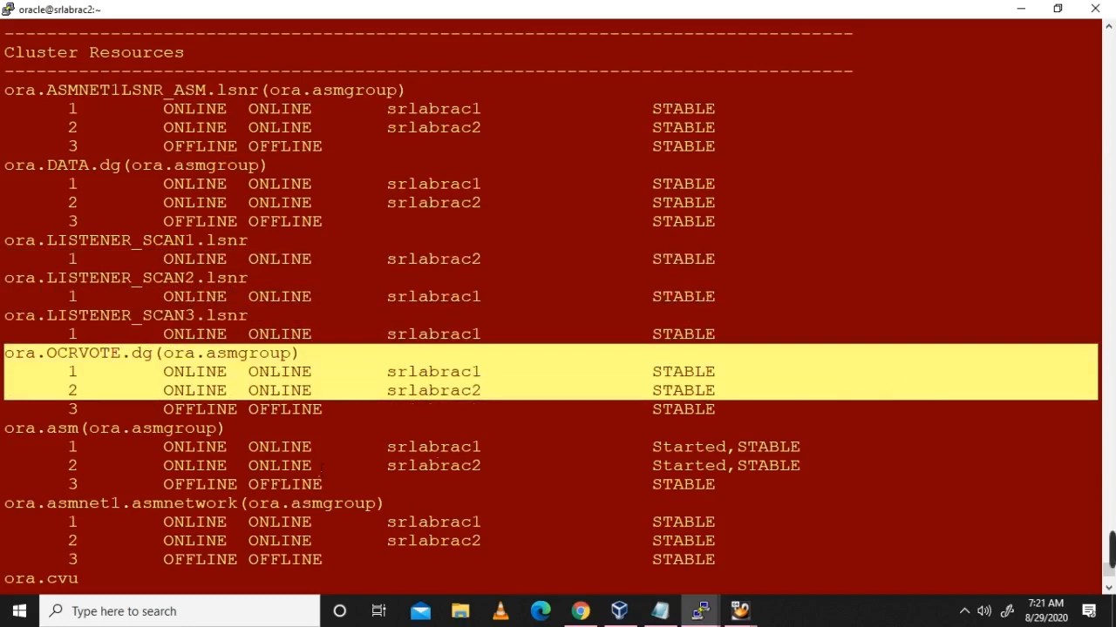
left_click_drag(9, 427, 866, 463)
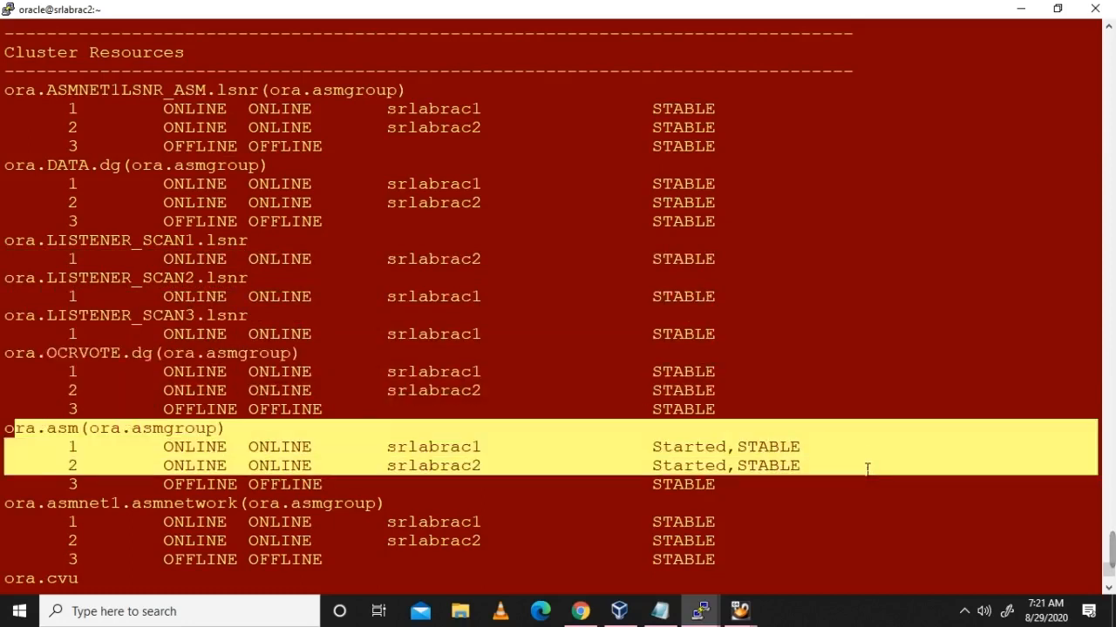
left_click(613, 448)
scroll(506, 445, "down", 5)
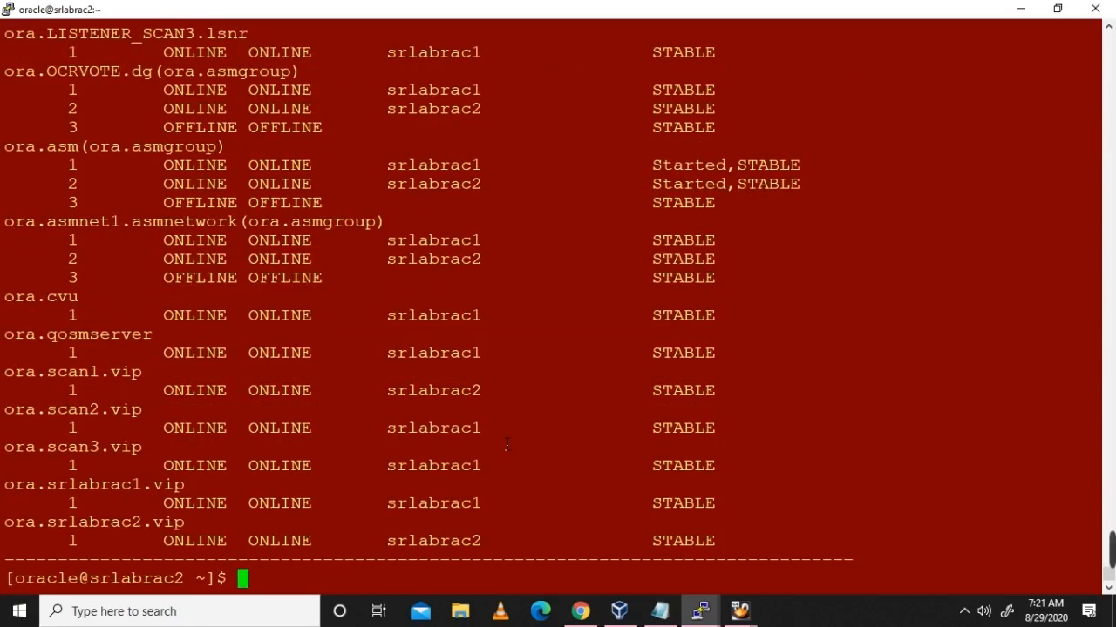
left_click_drag(5, 221, 723, 560)
left_click(553, 567)
Step: Exit SQL*Plus on node 1 and list the running d.bin clusterware daemons
mouse_move(700, 610)
left_click(606, 543)
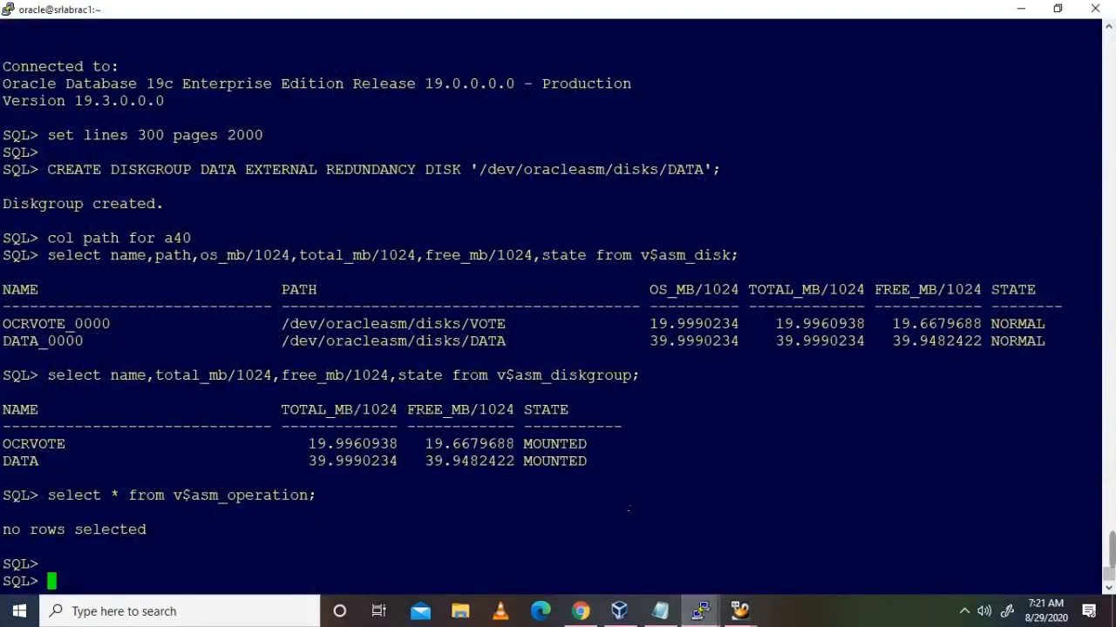
type("exit")
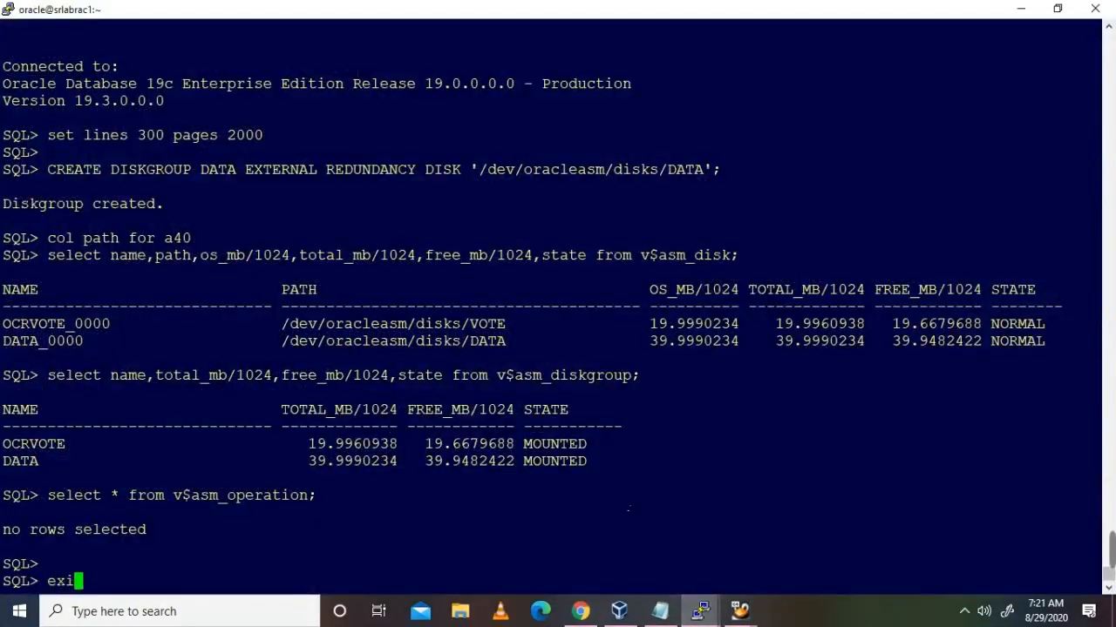
key("Return")
key("Return")
key("Return")
type("ps -ef |grep")
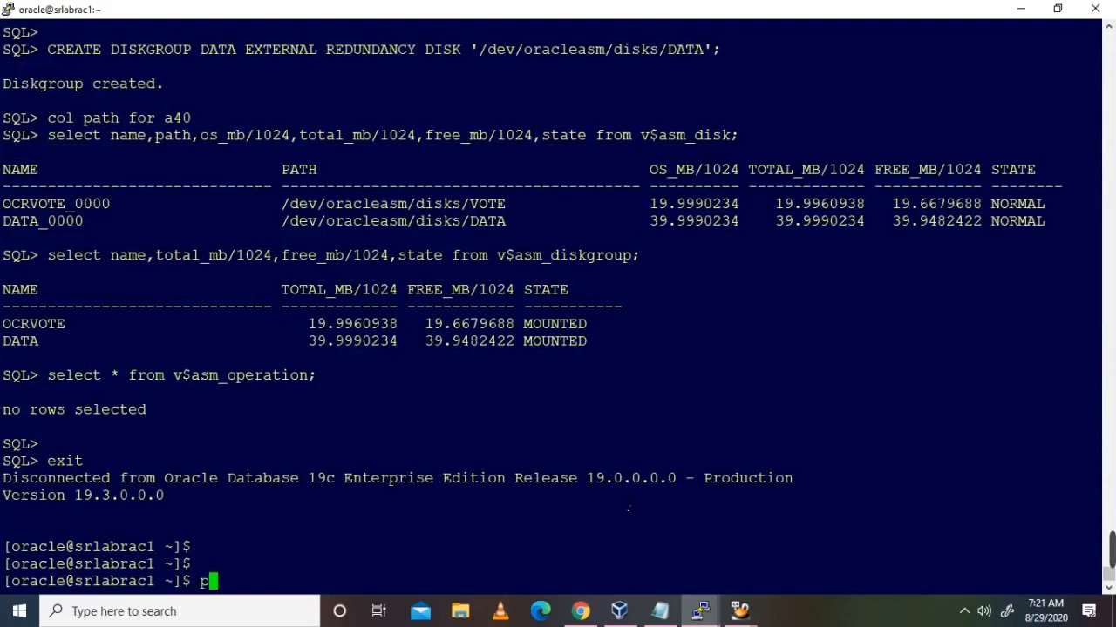
type(" d.in")
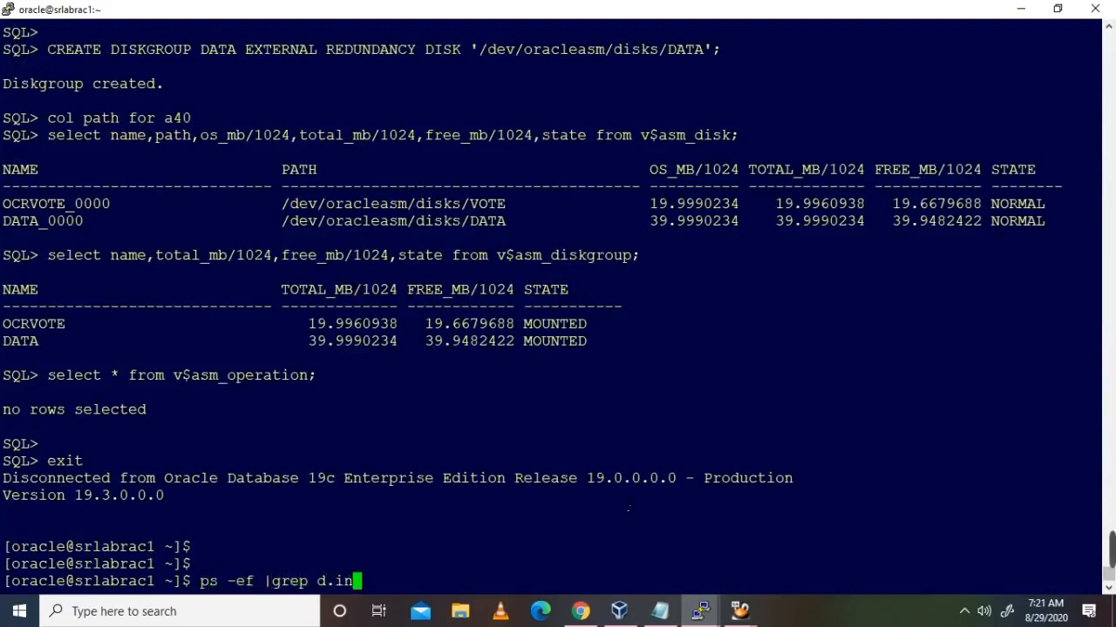
key("BackSpace")
key("BackSpace")
type("bin")
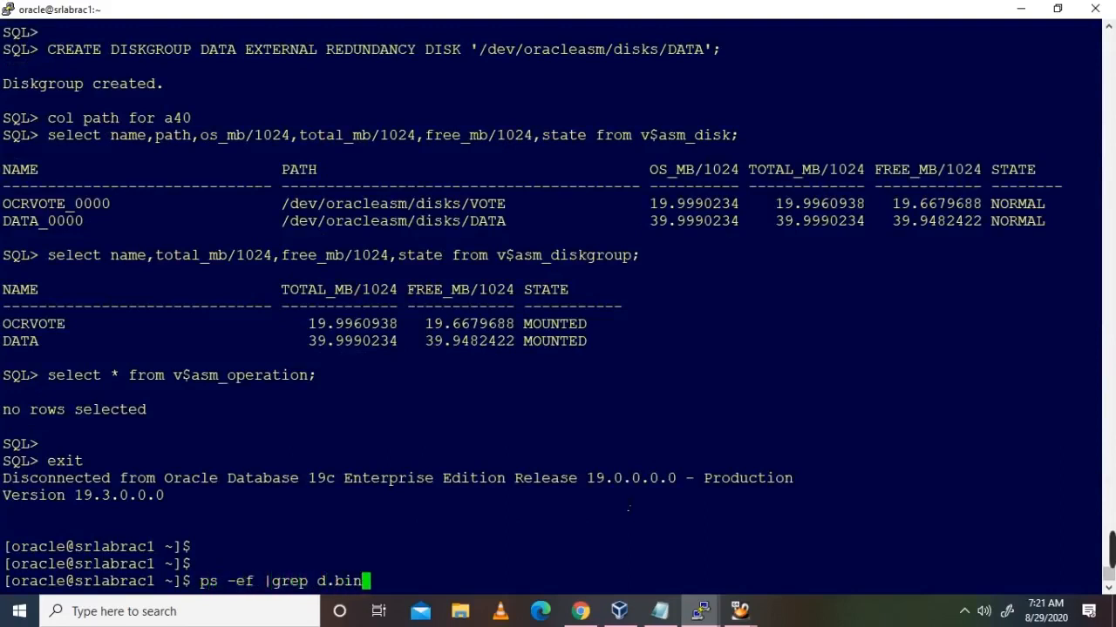
key("Return")
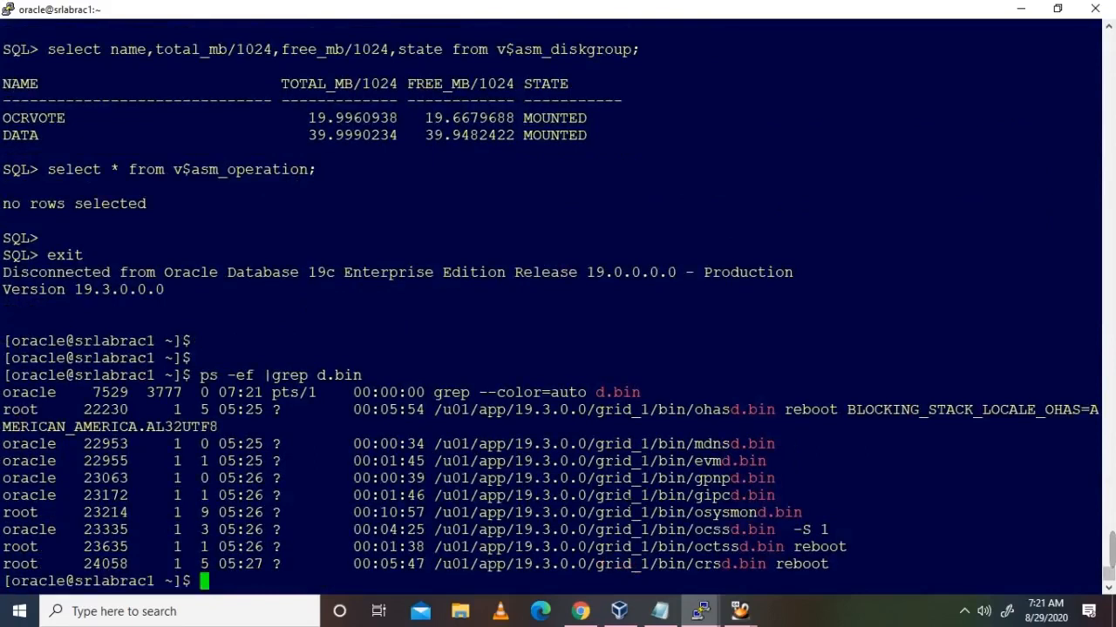
Step: List the ASM pmon process and the TNS listener processes on node 1
type("ps -ef |Grep")
key("BackSpace")
key("BackSpace")
key("BackSpace")
key("BackSpace")
type("grep pmon")
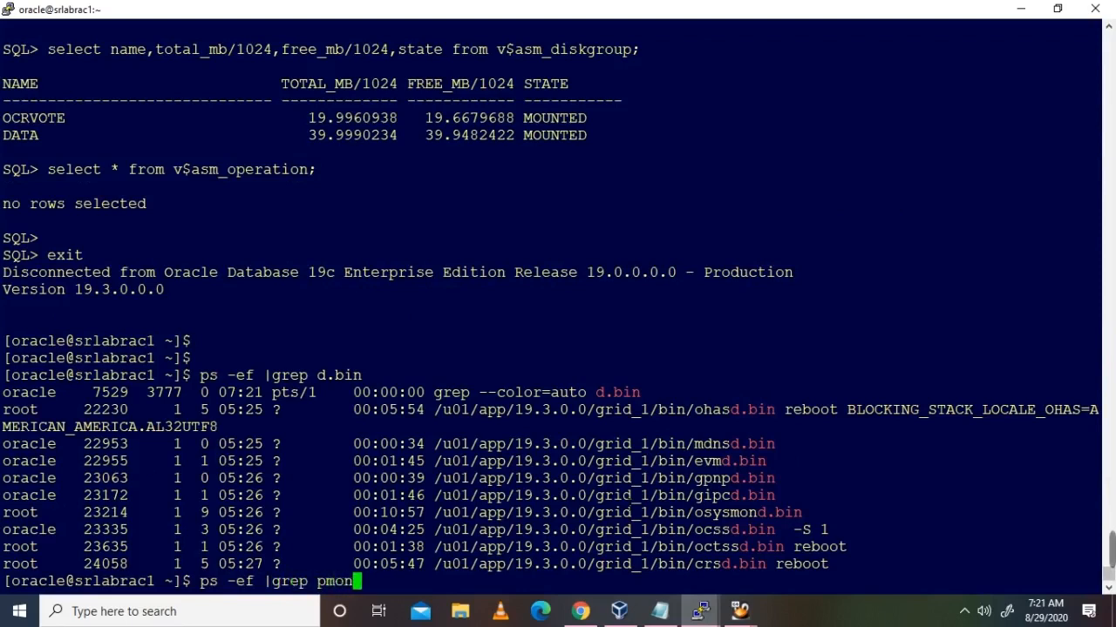
key("Return")
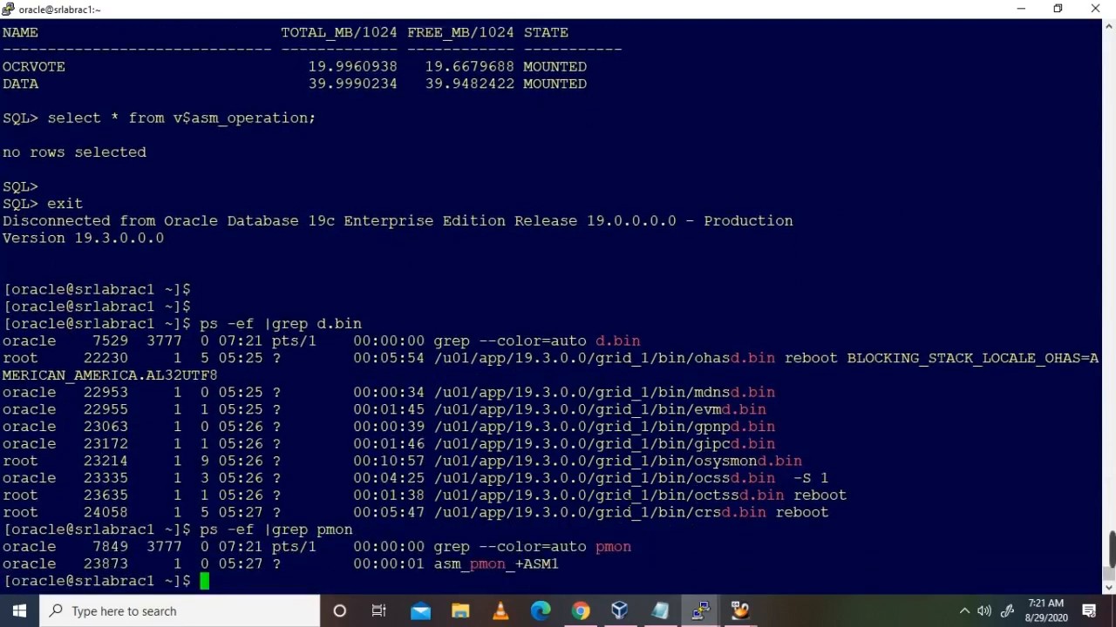
type("ps -ef |grep tns")
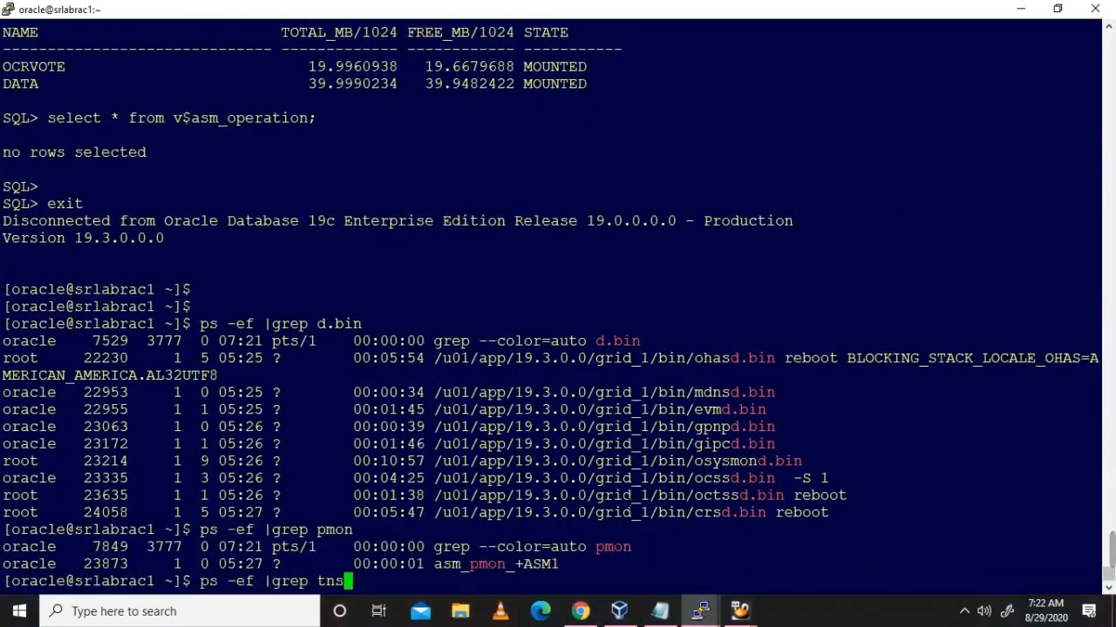
key("Return")
Step: Run crsctl check cluster -all and crsctl check crs to verify clusterware services on both nodes
type("crs")
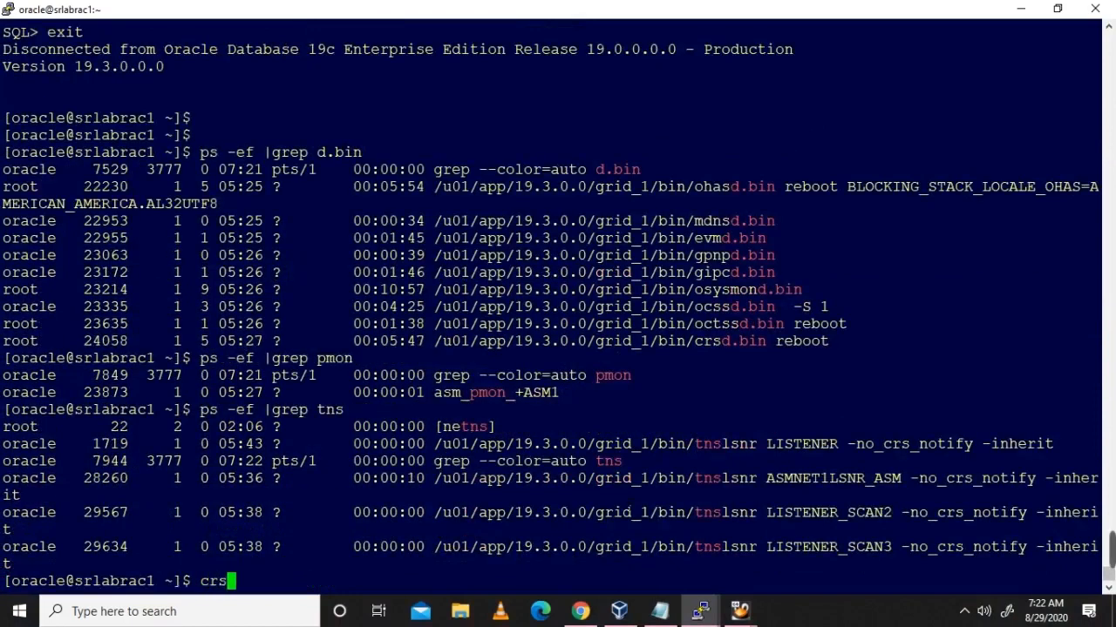
type("cll check")
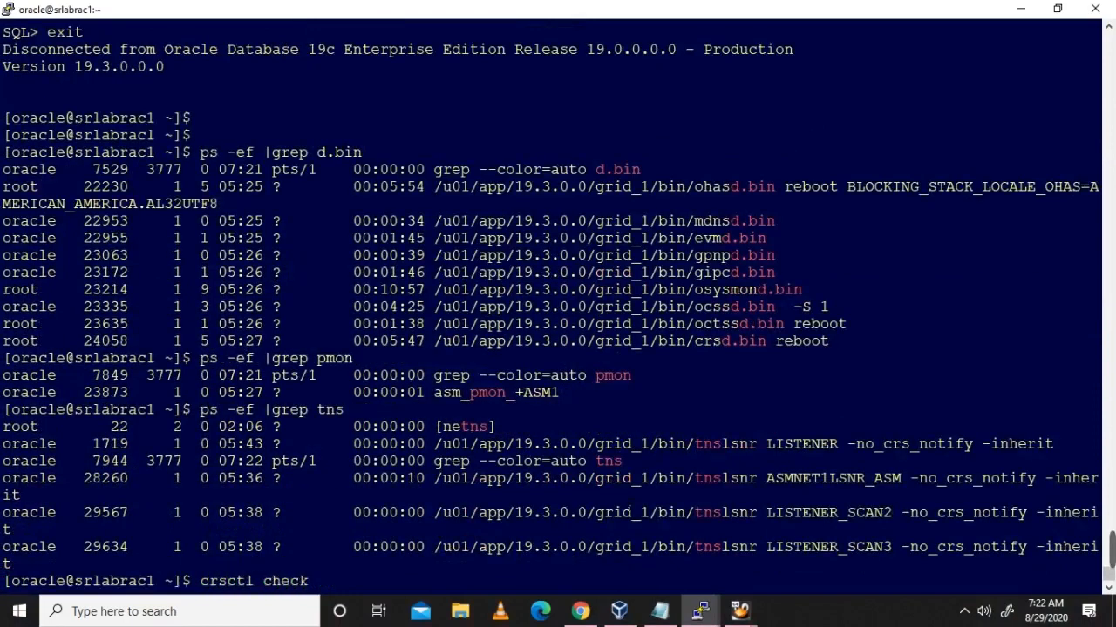
type(" cluster ")
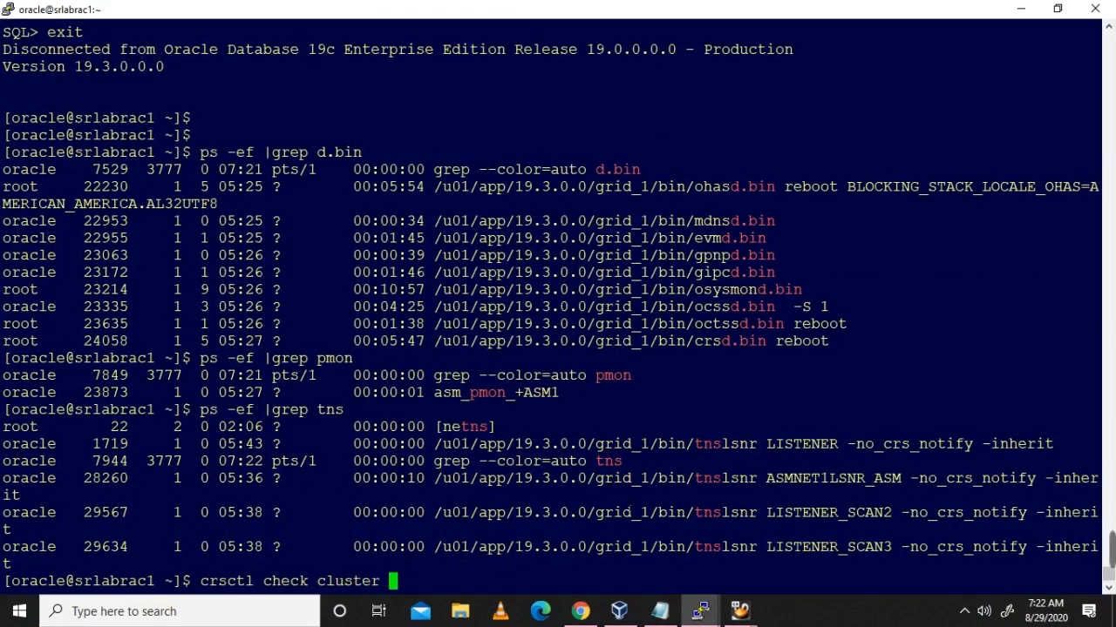
type("-all")
key("Return")
type("crsctl ")
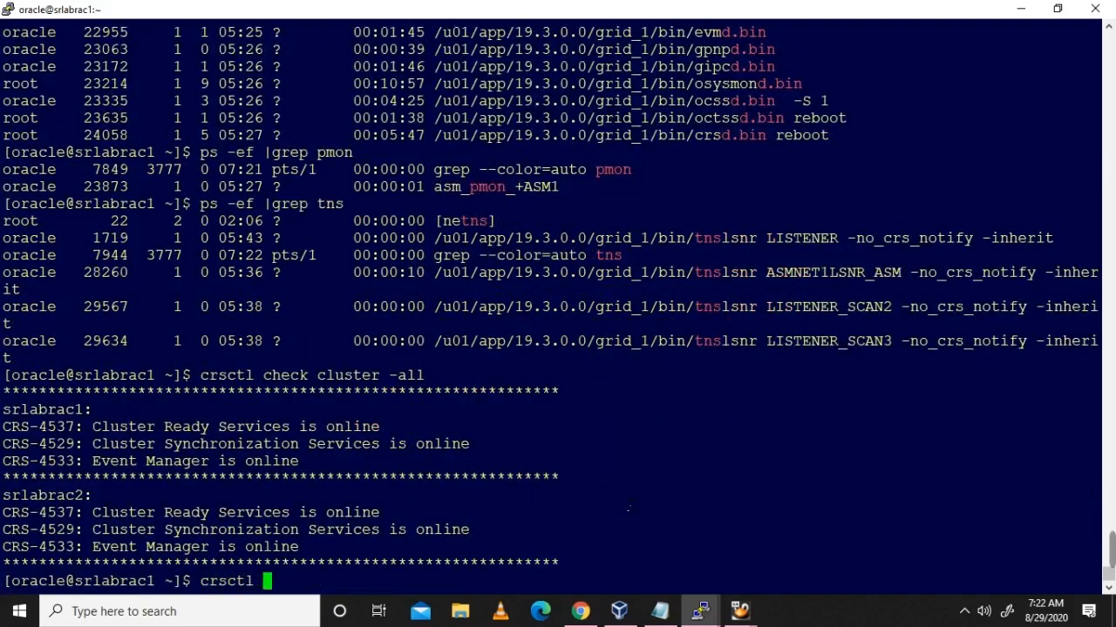
type("check crs")
key("Return")
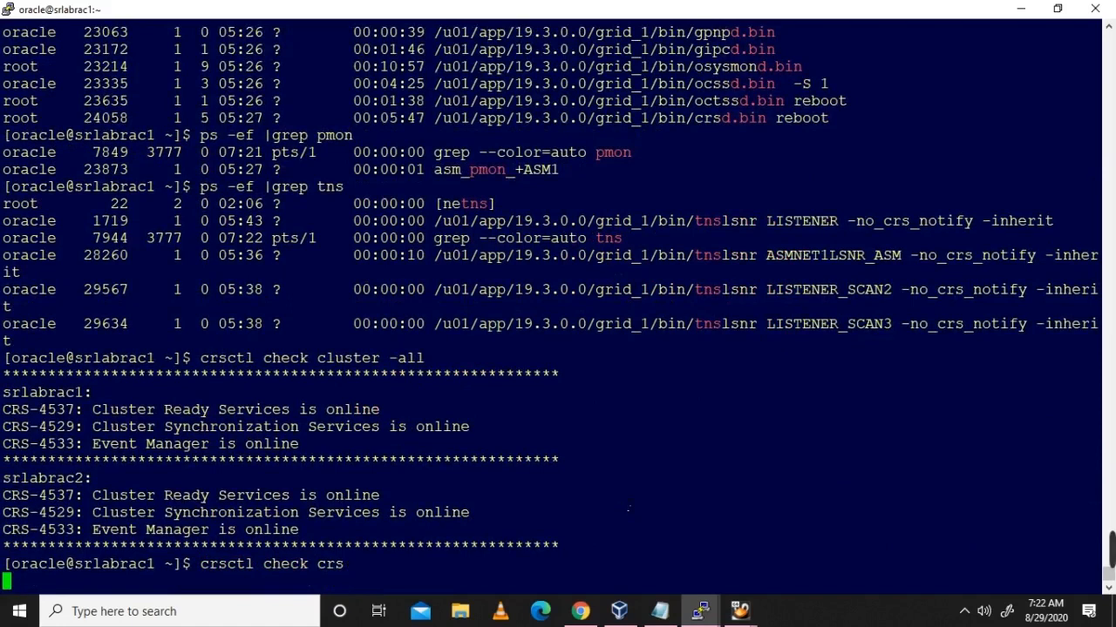
Step: Run crsctl check has to confirm High Availability Services online on node 1, then enter crsctl stat res -t
type("crsc")
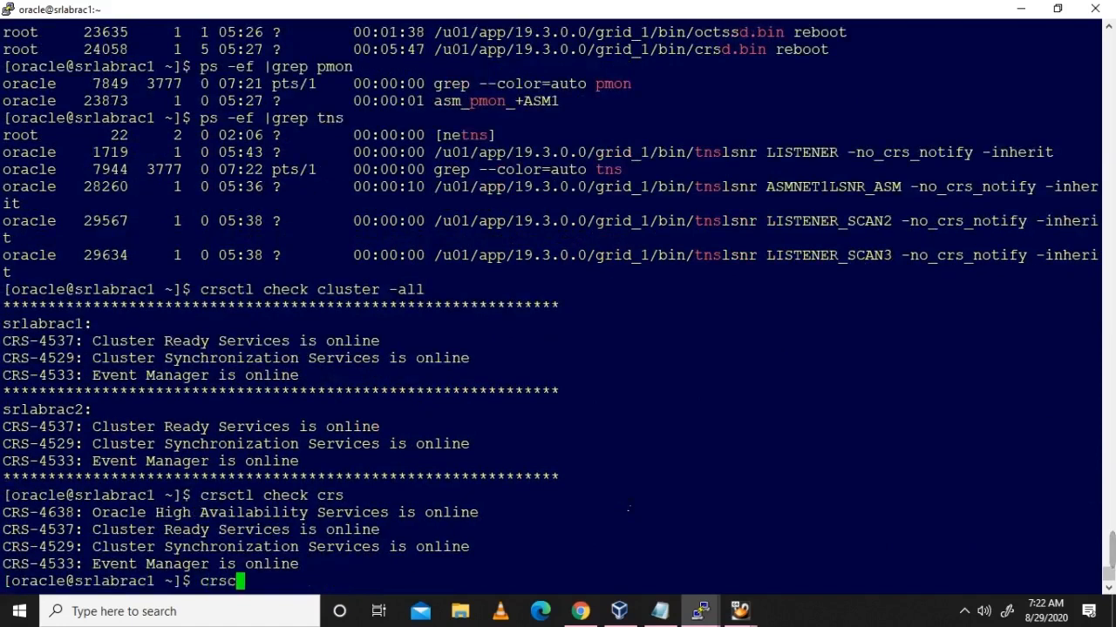
type("tl chec has")
key("BackSpace")
key("BackSpace")
key("BackSpace")
key("BackSpace")
key("BackSpace")
type("ck has")
key("Return")
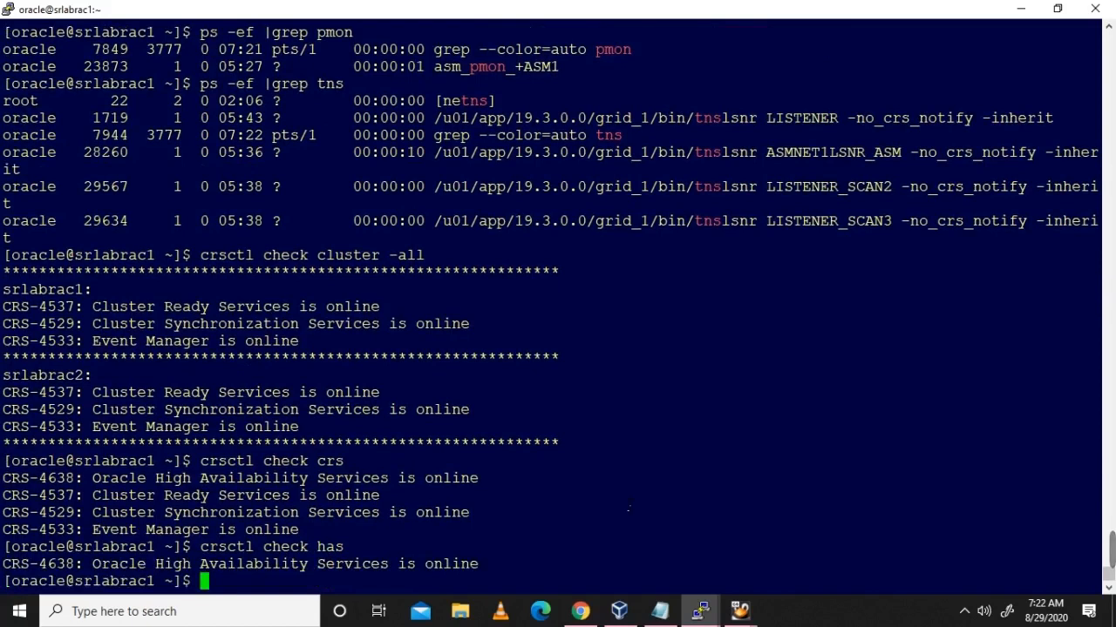
type("crsctl ")
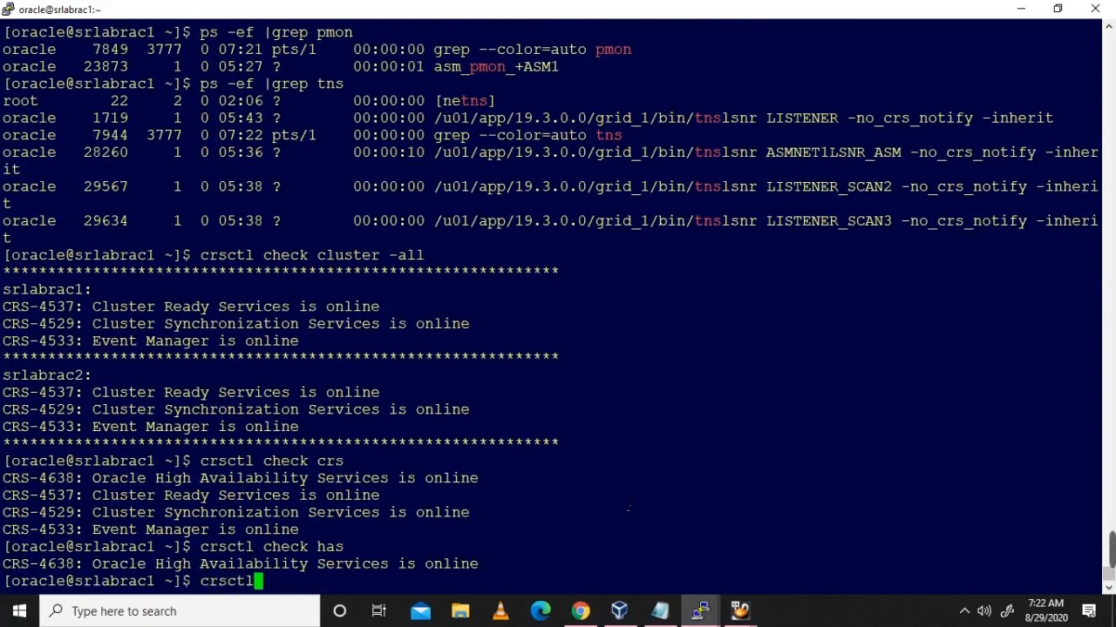
type("stat ")
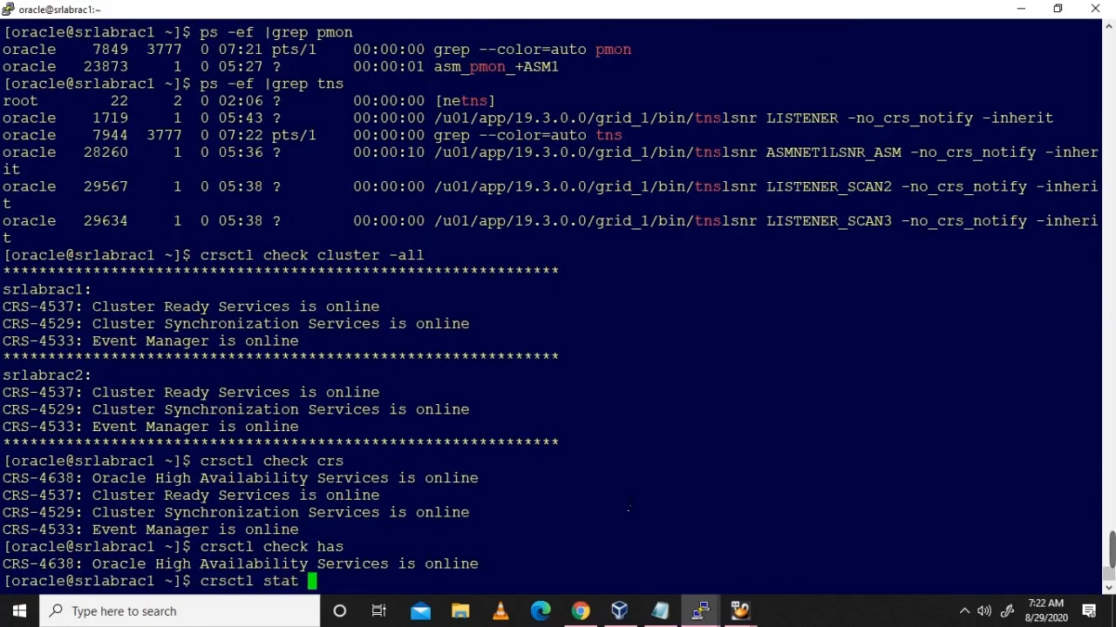
type("res -t")
Step: Run crsctl stat res -t and scroll through the cluster resource table
key("Return")
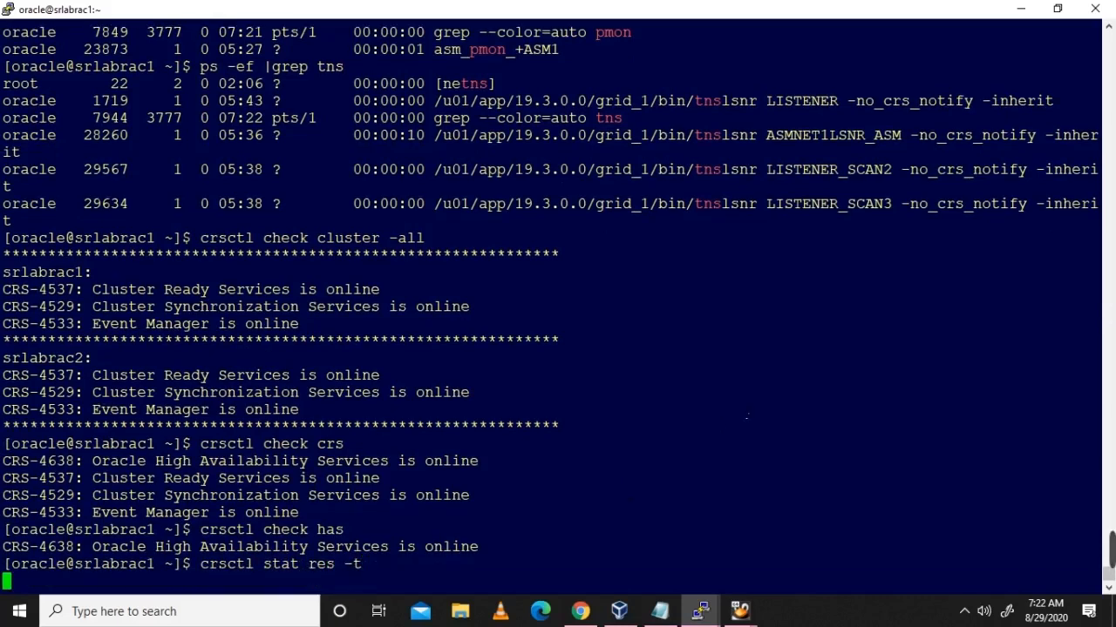
scroll(558, 297, "up", 16)
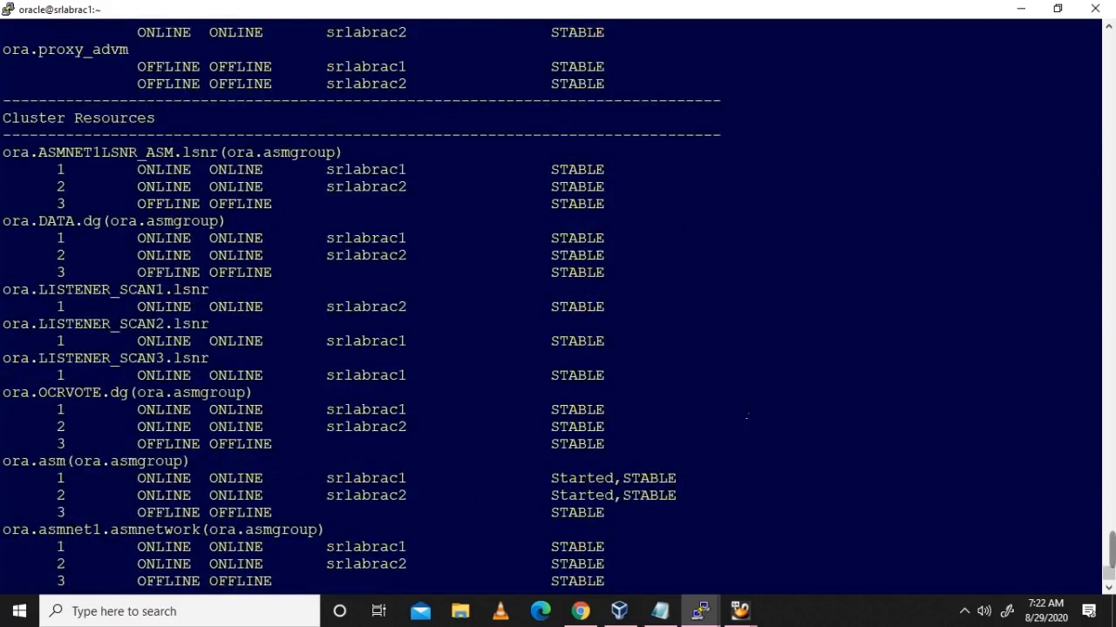
scroll(746, 417, "up", 5)
scroll(741, 429, "down", 5)
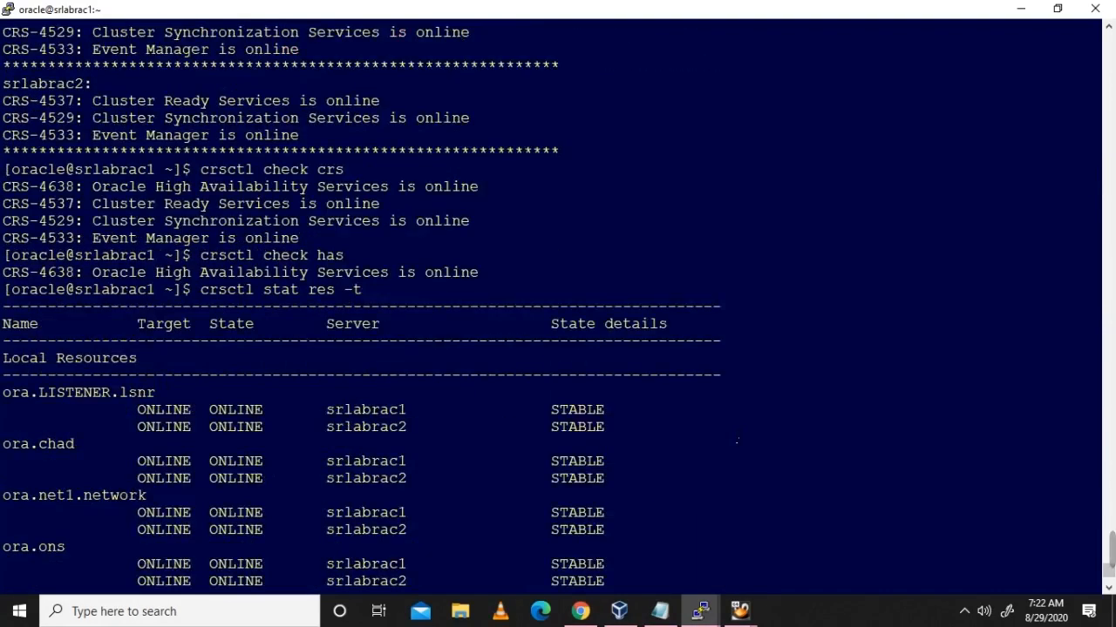
scroll(736, 441, "down", 16)
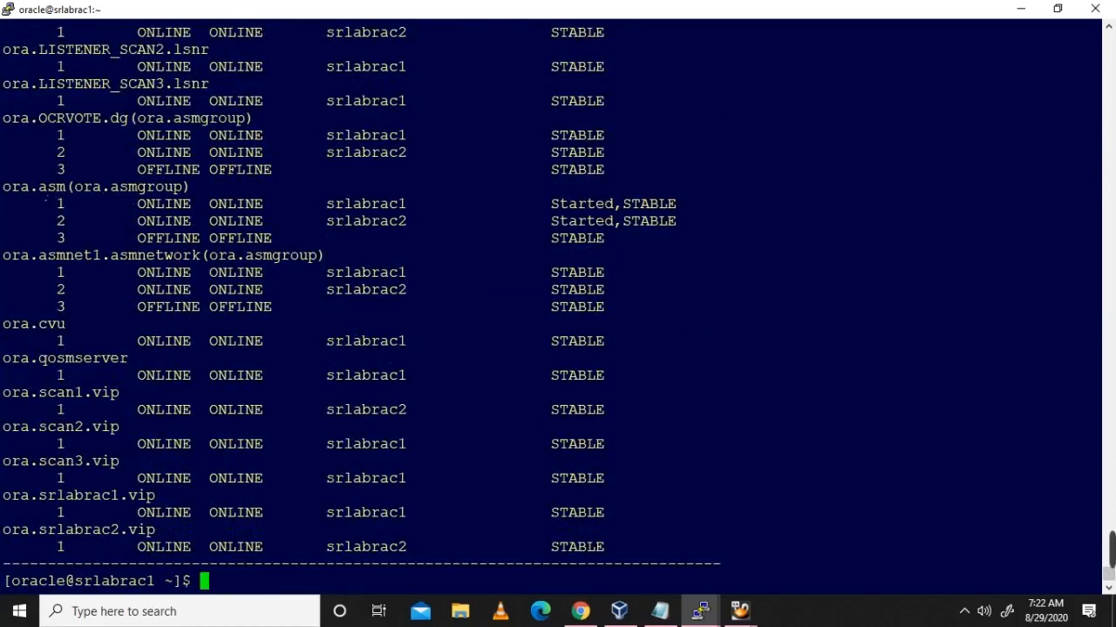
Step: Highlight the ora.asm resource rows for both nodes in the listing
left_click_drag(30, 186, 721, 212)
left_click(120, 187)
left_click_drag(5, 188, 806, 226)
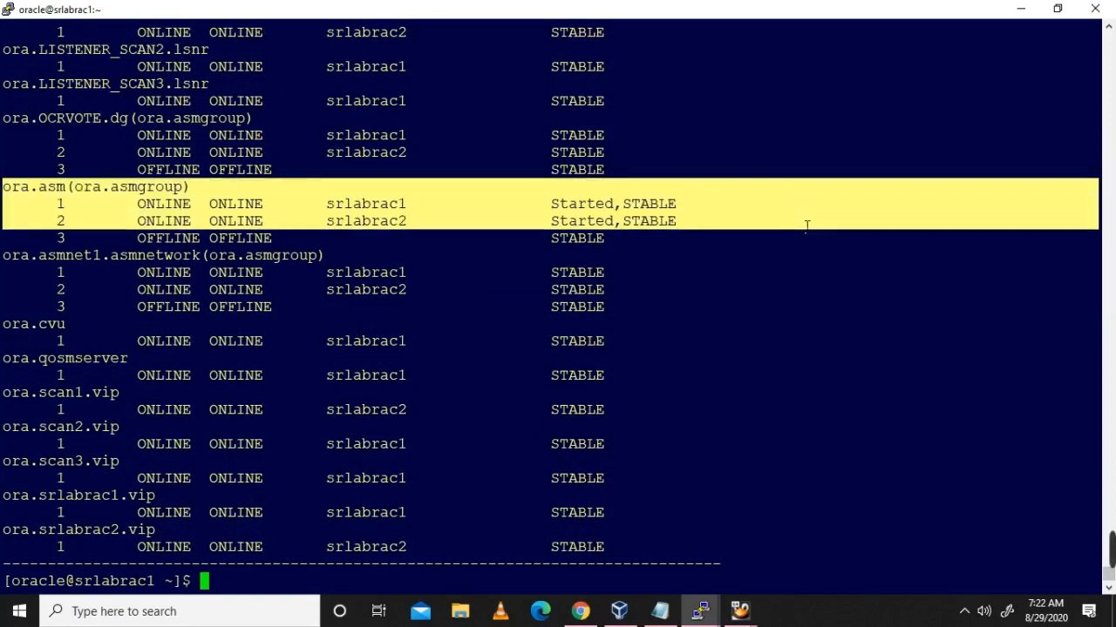
left_click(653, 418)
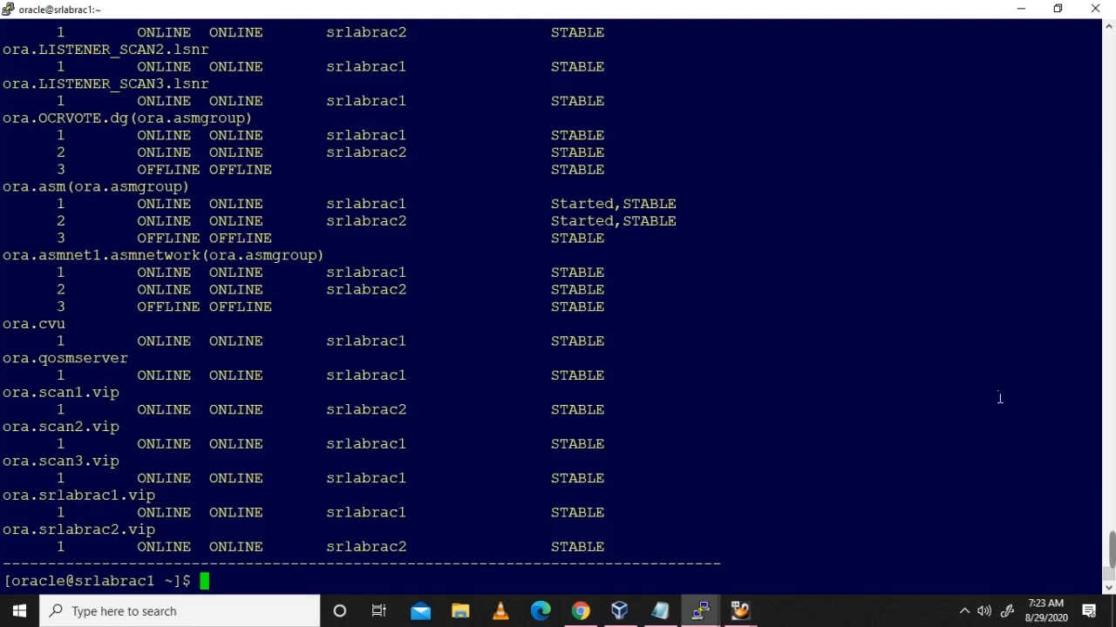
Step: Show the 19c RAC configurtions.txt notes in Notepad and read them from the top heading down
left_click(660, 611)
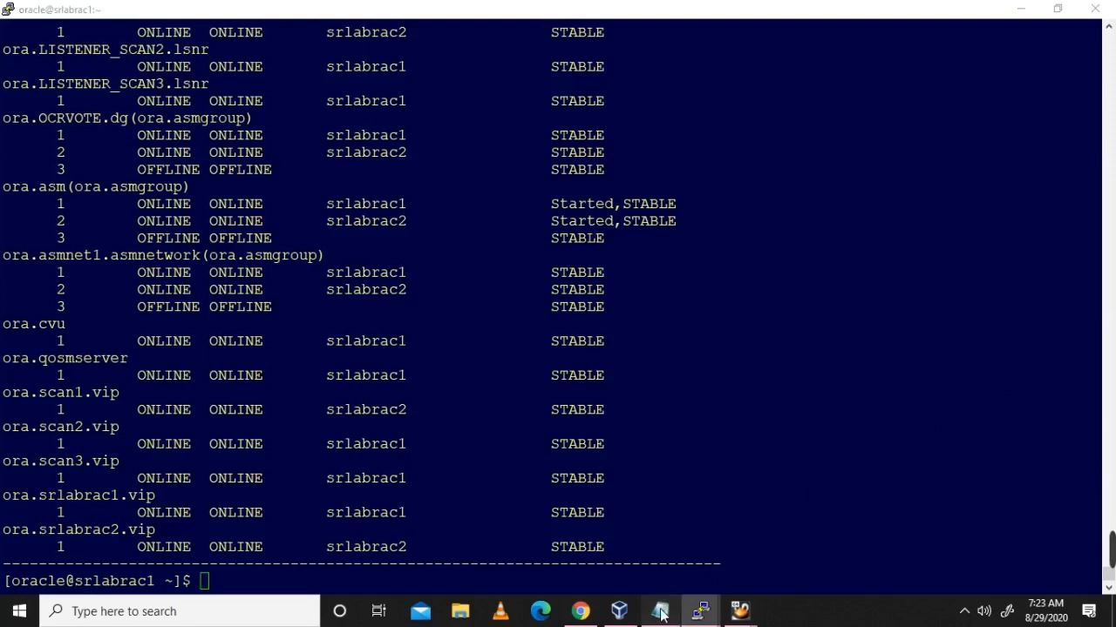
scroll(1113, 384, "up", 15)
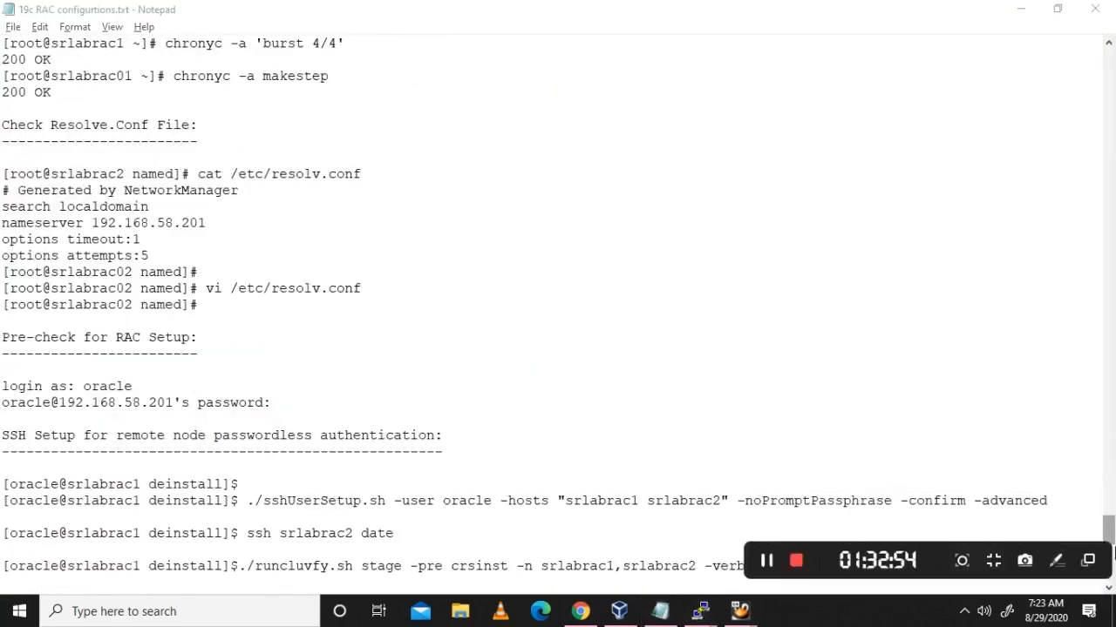
left_click_drag(1108, 534, 1098, 53)
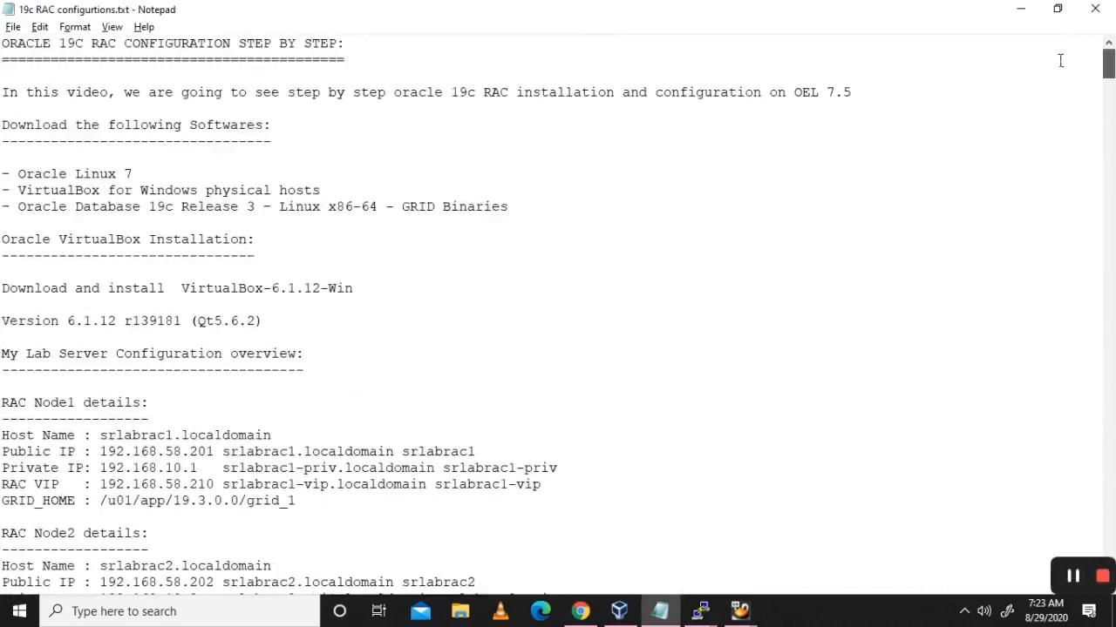
scroll(476, 308, "down", 17)
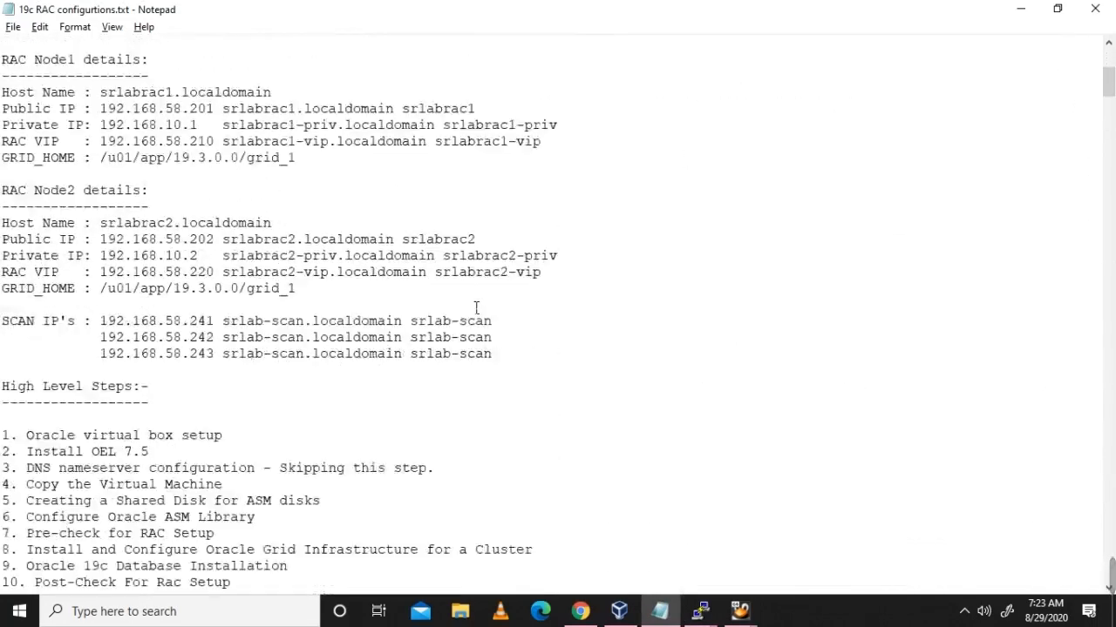
scroll(477, 309, "down", 20)
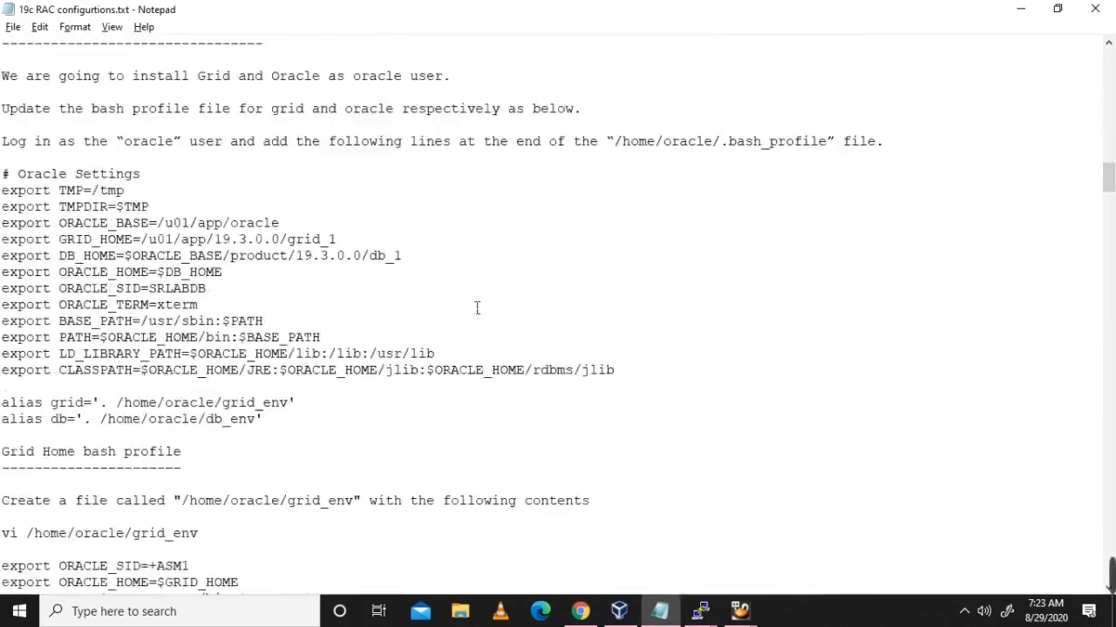
scroll(477, 309, "down", 20)
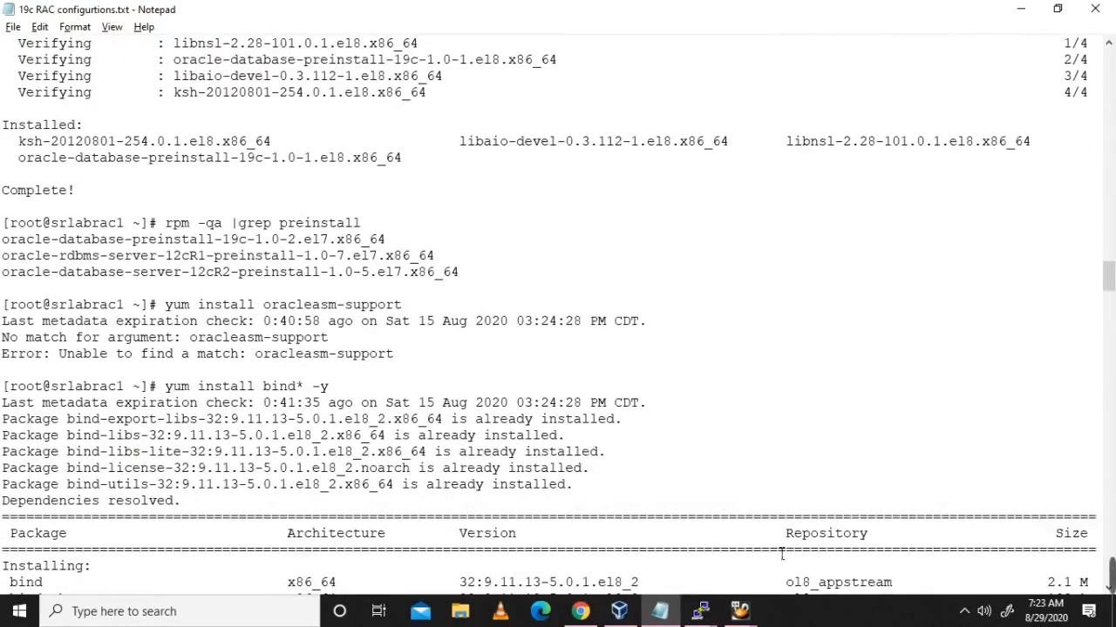
Step: Switch to the YouTube Studio channel dashboard showing the Oracle 19c RAC video's 145 views
mouse_move(580, 611)
left_click(582, 534)
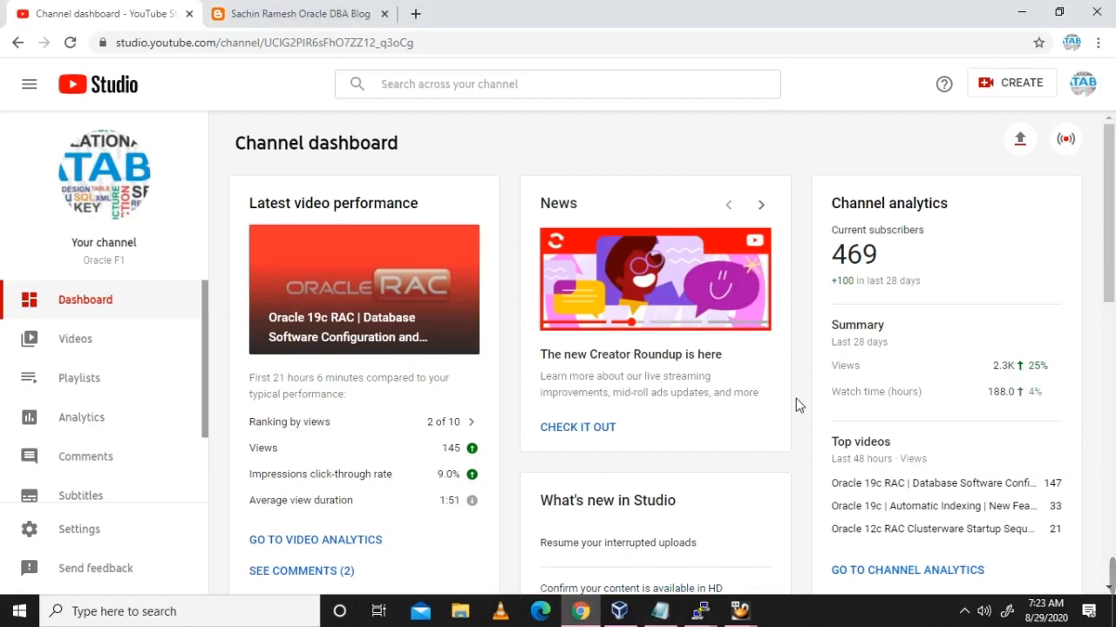
mouse_move(1114, 544)
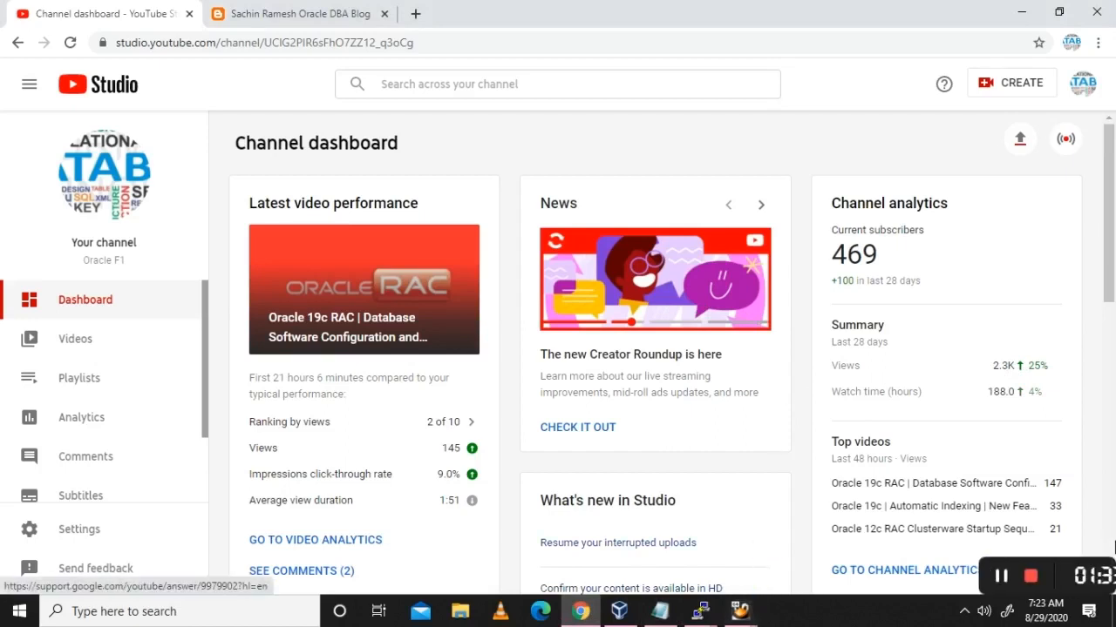